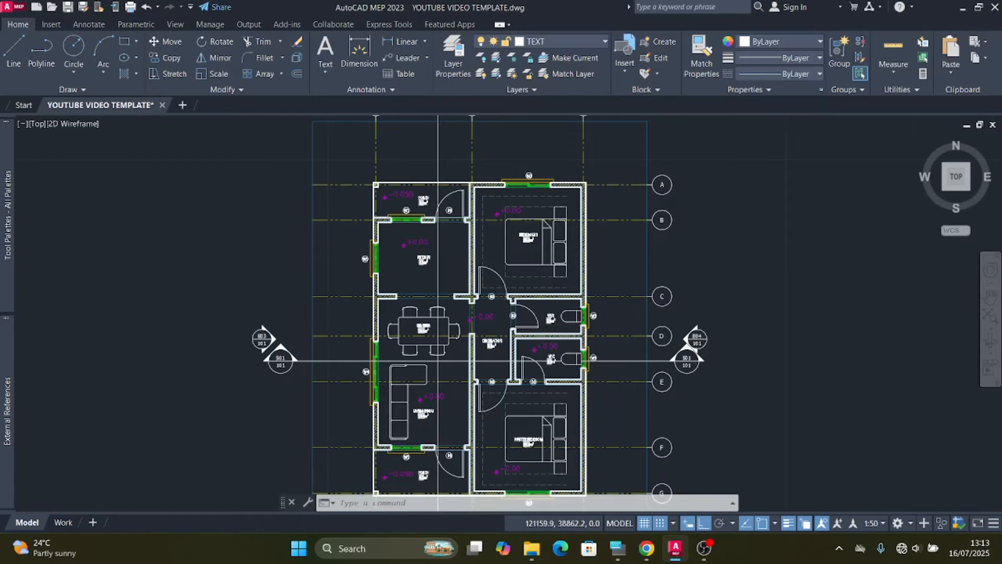
Step: Examine the S02 section marker and its cutting line on the floor plan
scroll(441, 180, down, 3)
scroll(441, 180, up, 1)
scroll(441, 180, down, 2)
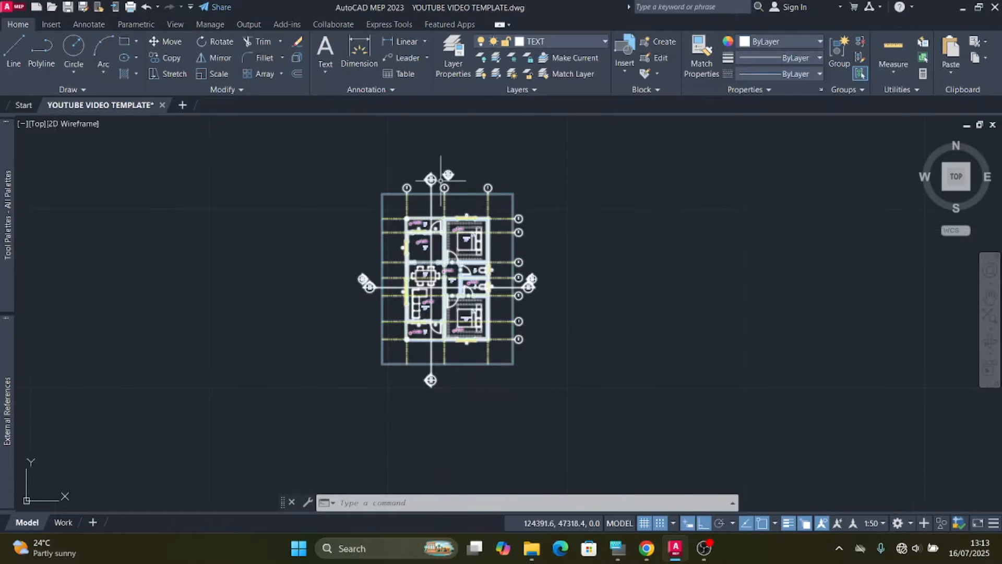
scroll(441, 180, up, 4)
scroll(420, 169, up, 2)
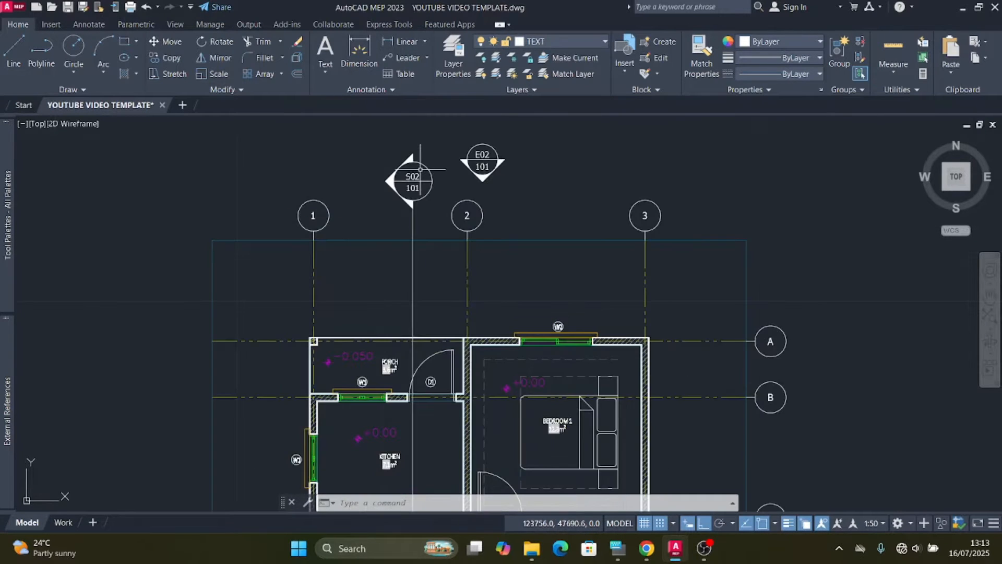
scroll(410, 173, up, 5)
scroll(443, 248, down, 12)
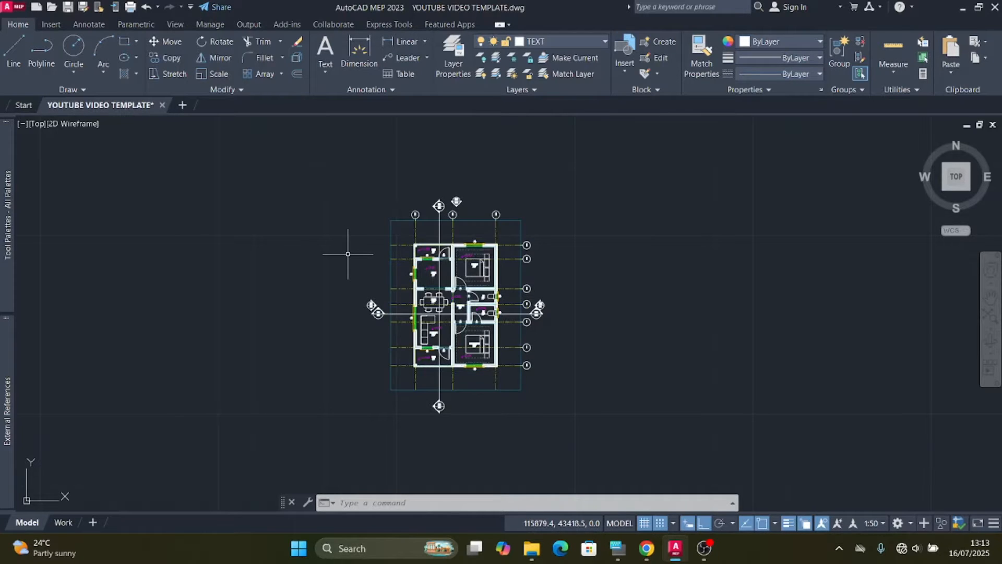
Step: Move the whole floor plan horizontally to the right, into the empty space clear of the section elevation above it
click(605, 162)
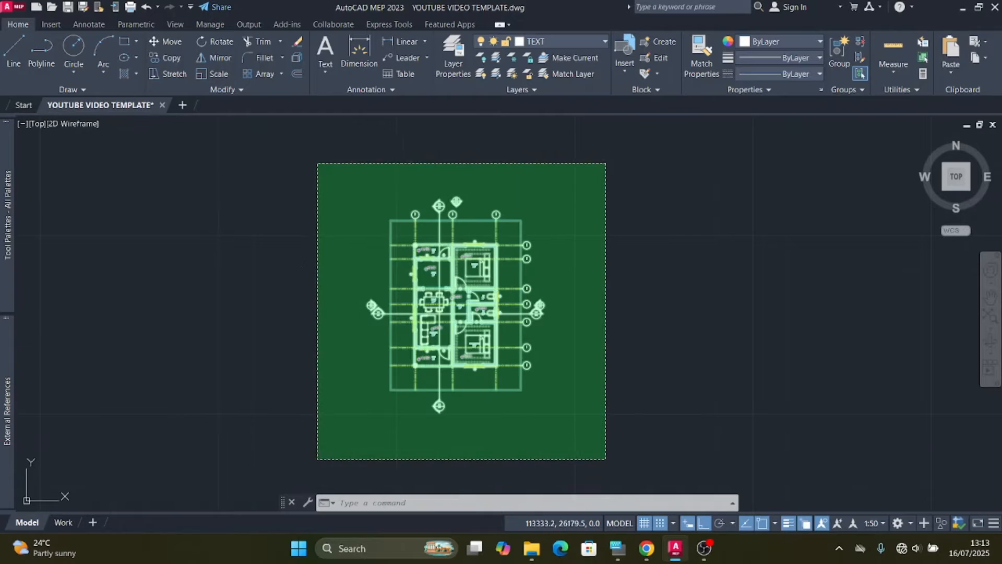
click(317, 459)
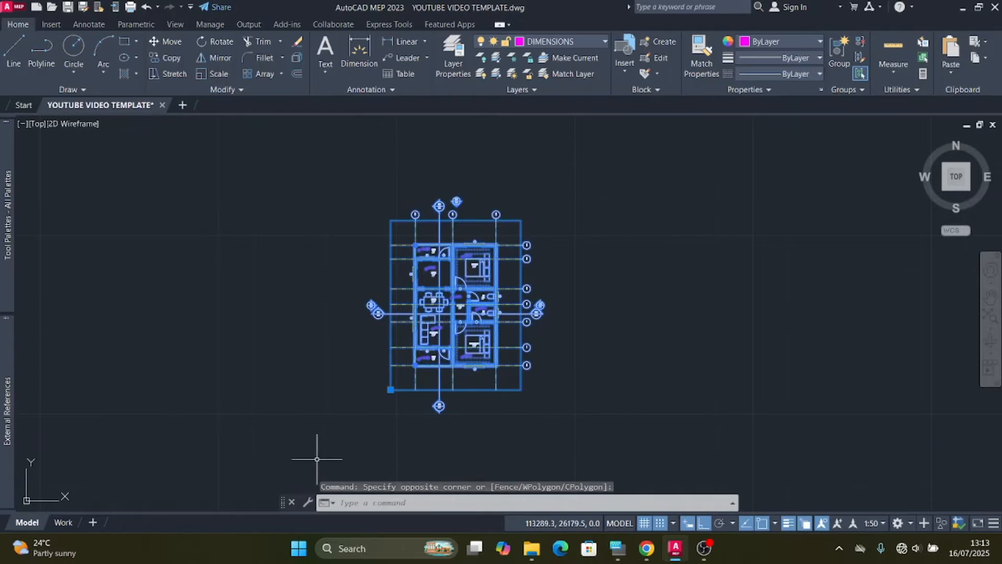
click(172, 41)
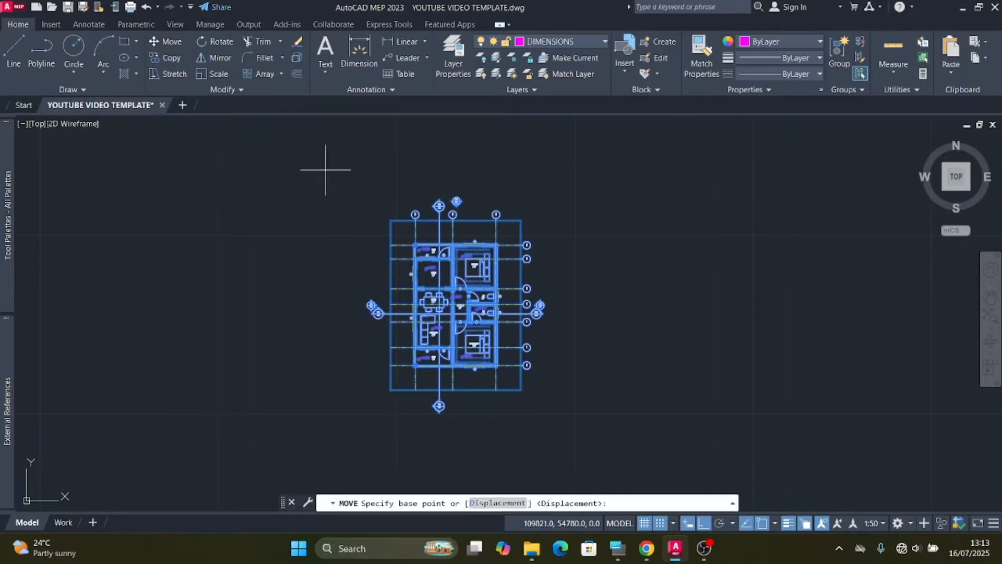
click(525, 221)
scroll(366, 282, down, 5)
scroll(449, 269, up, 2)
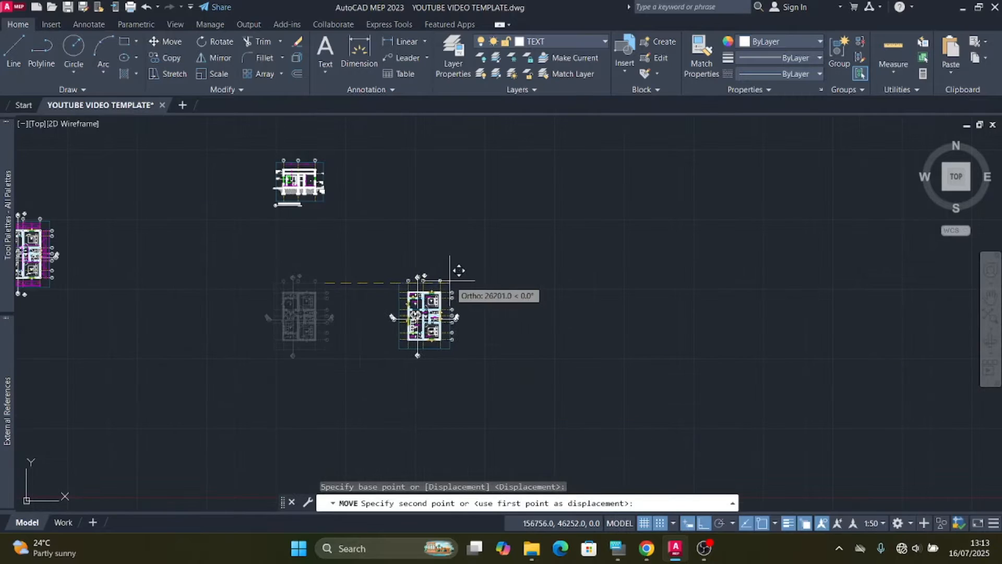
click(478, 281)
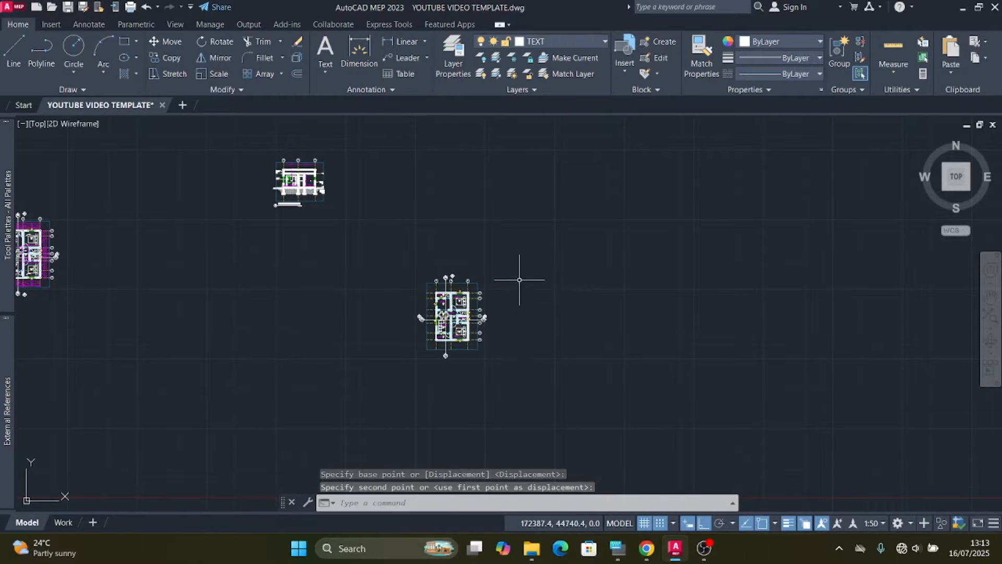
Step: Rotate the whole floor plan by 270° about a point near its centre
drag(529, 249, 345, 426)
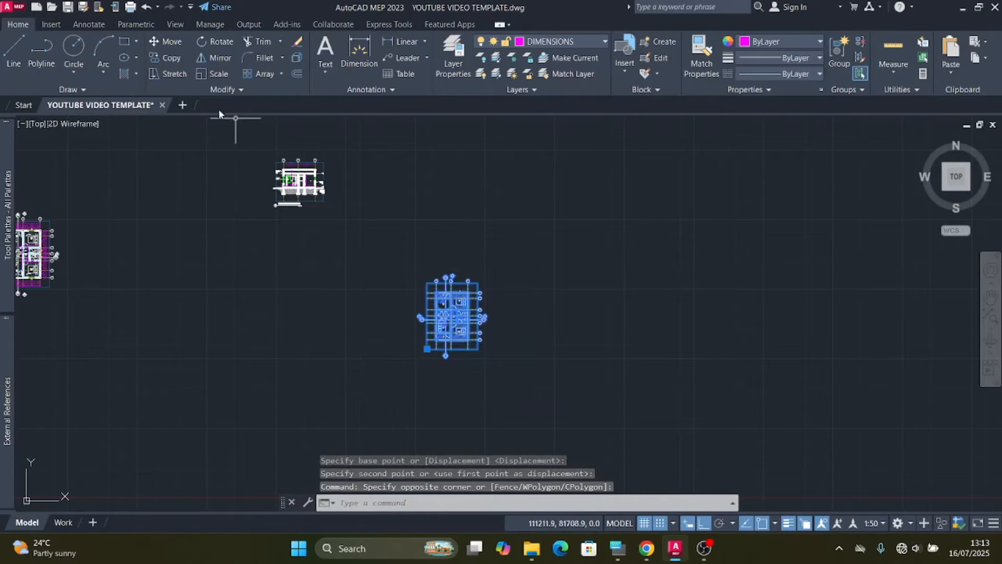
click(221, 42)
scroll(496, 282, up, 2)
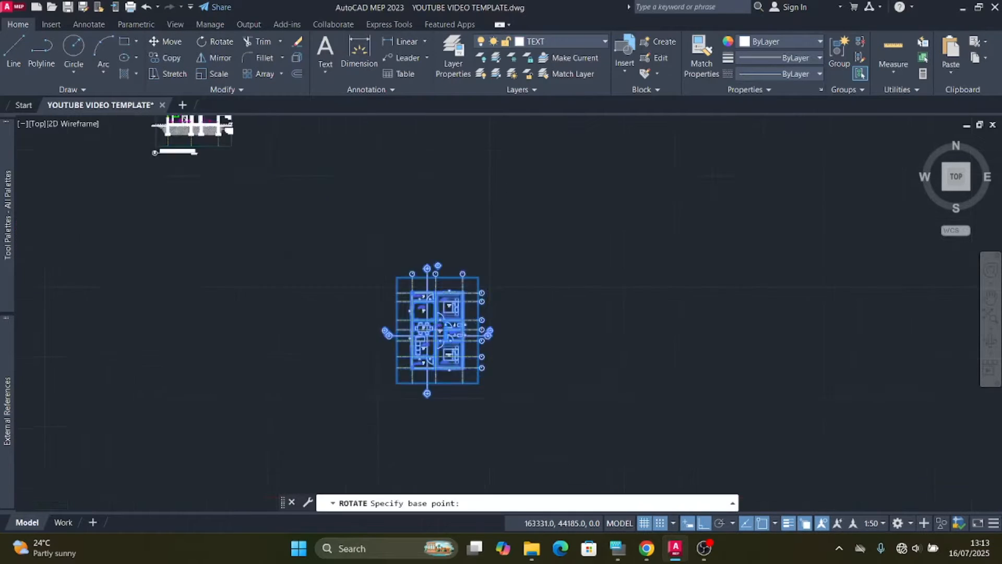
scroll(479, 295, up, 2)
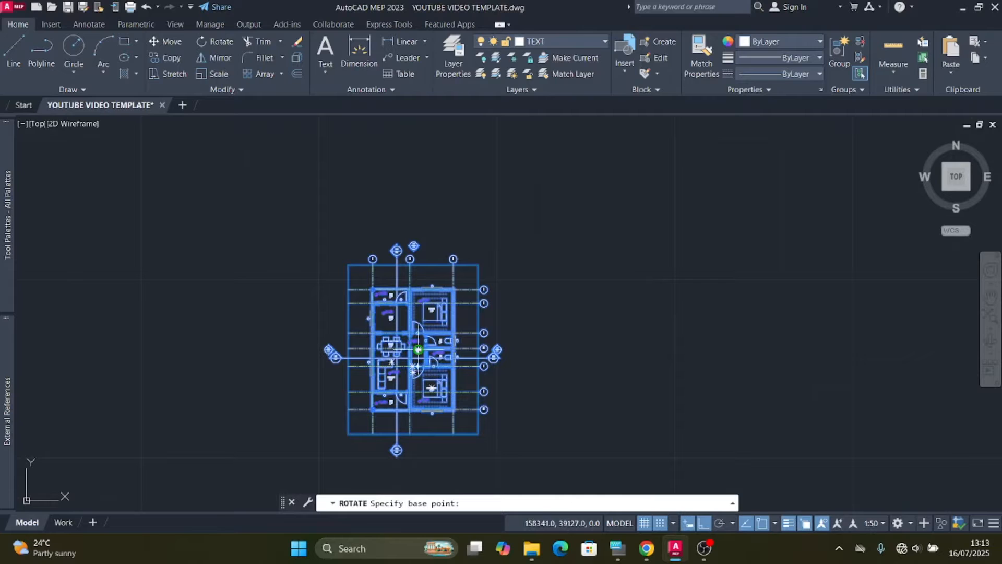
click(415, 349)
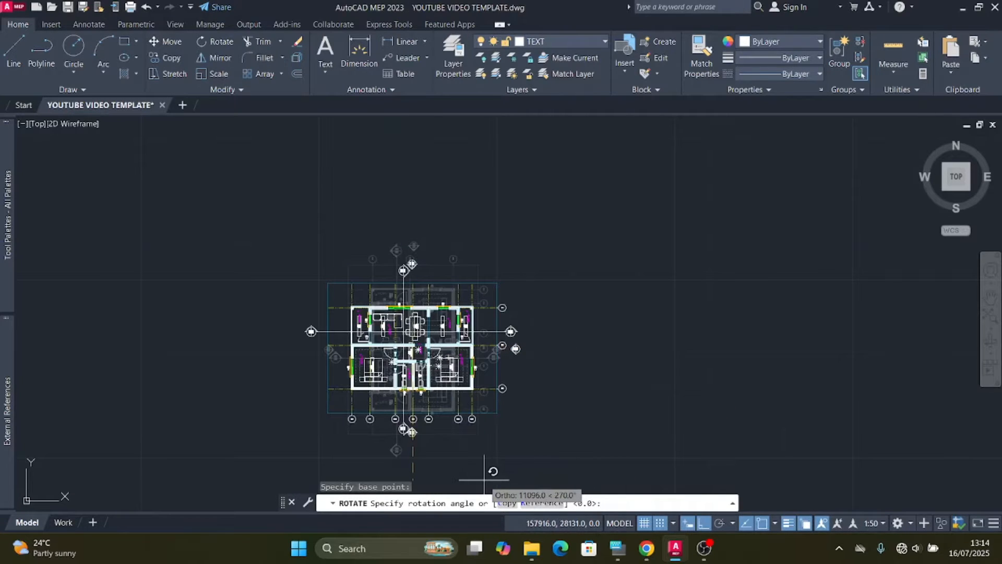
click(484, 479)
Step: Move the rotated floor plan straight up, keeping it below and to the right of the section elevation
click(520, 418)
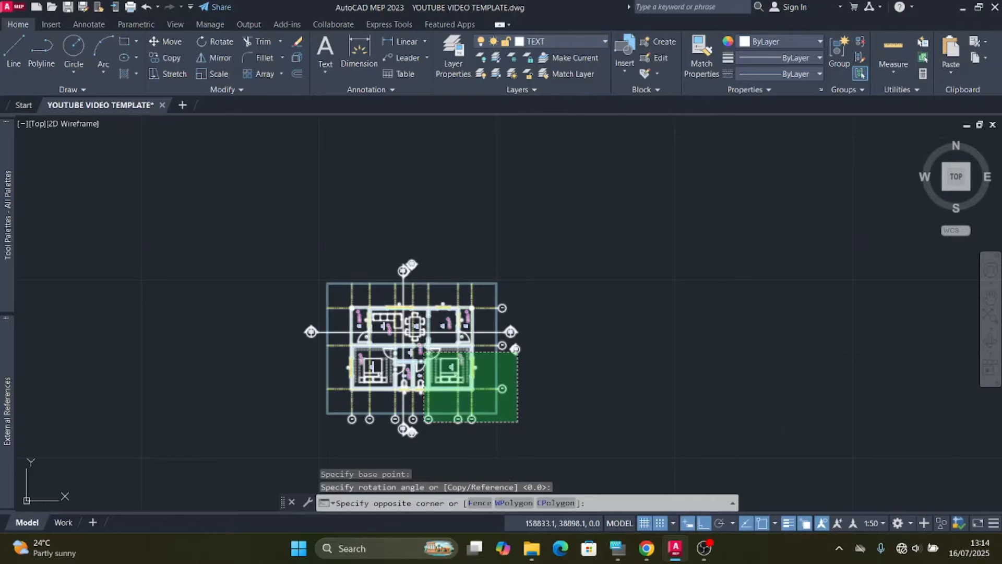
click(430, 349)
scroll(479, 321, down, 4)
scroll(483, 322, up, 4)
scroll(477, 313, down, 3)
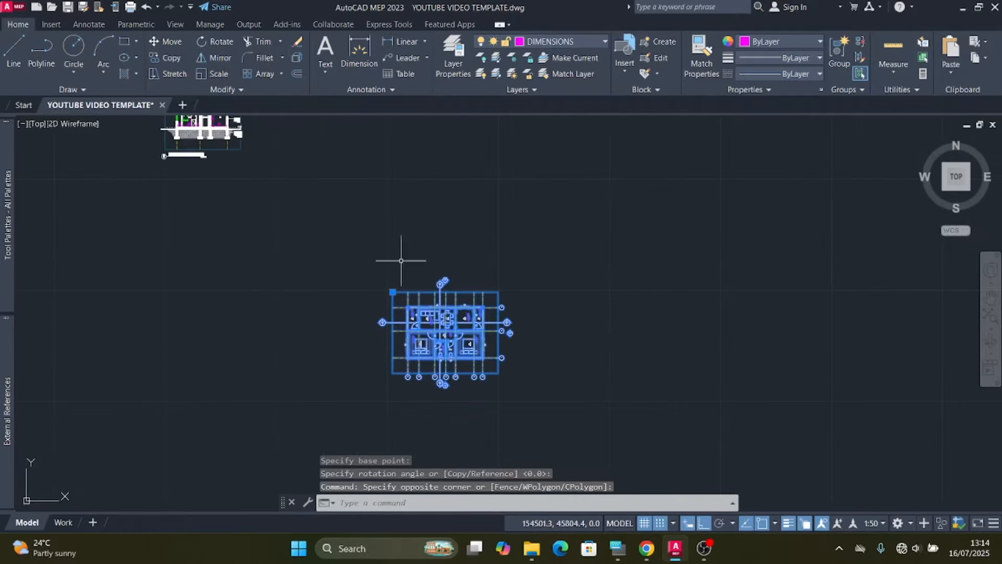
click(170, 44)
click(328, 362)
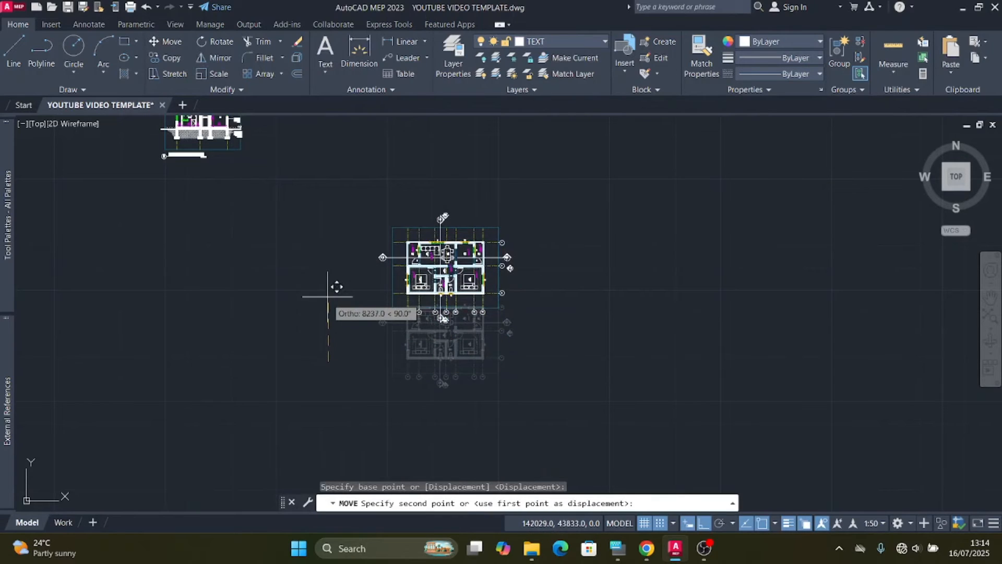
click(328, 264)
scroll(396, 363, down, 1)
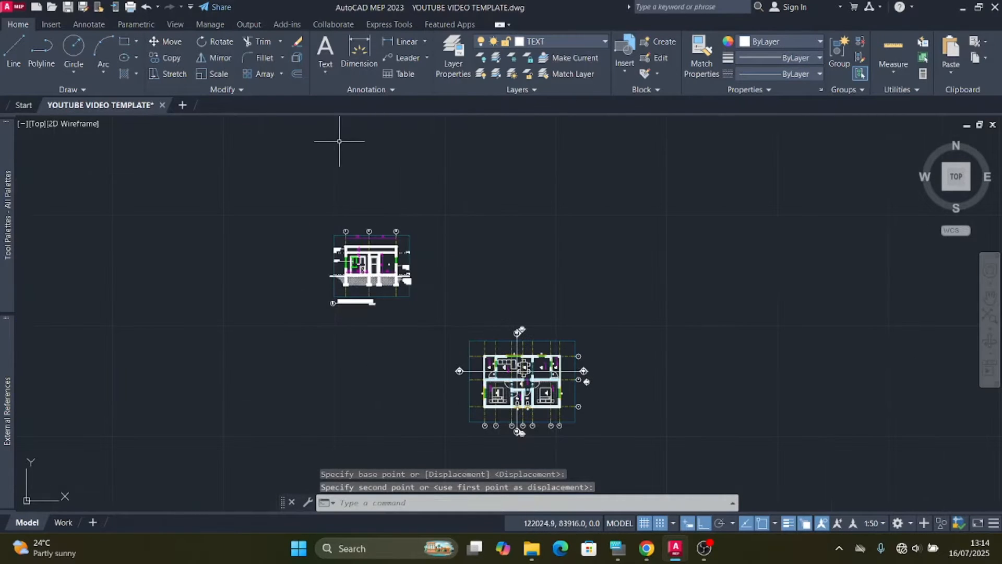
Step: On the WALLS layer, draw a horizontal line from the section elevation's 0.00 level marker to beyond the rotated plan's right side
click(605, 41)
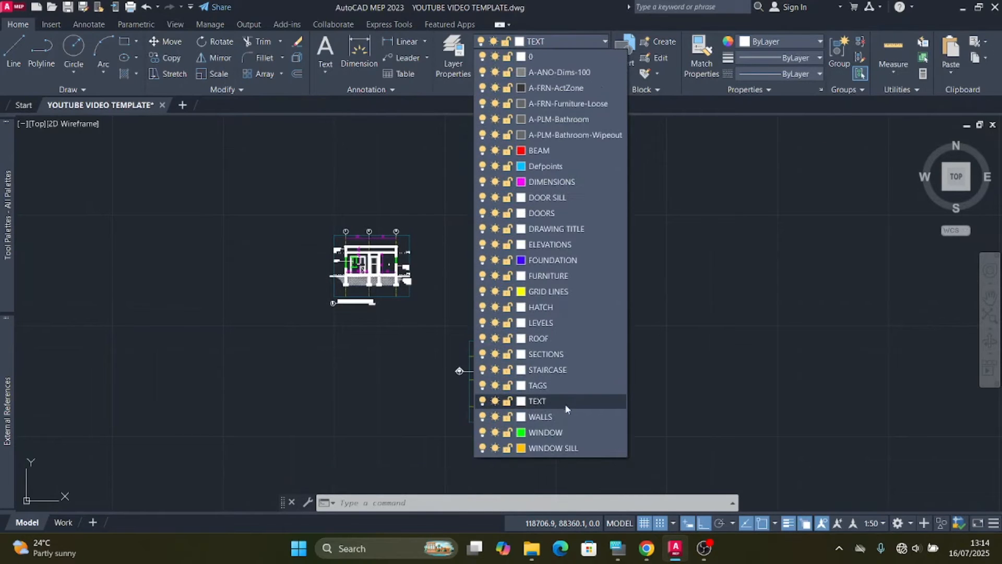
click(560, 417)
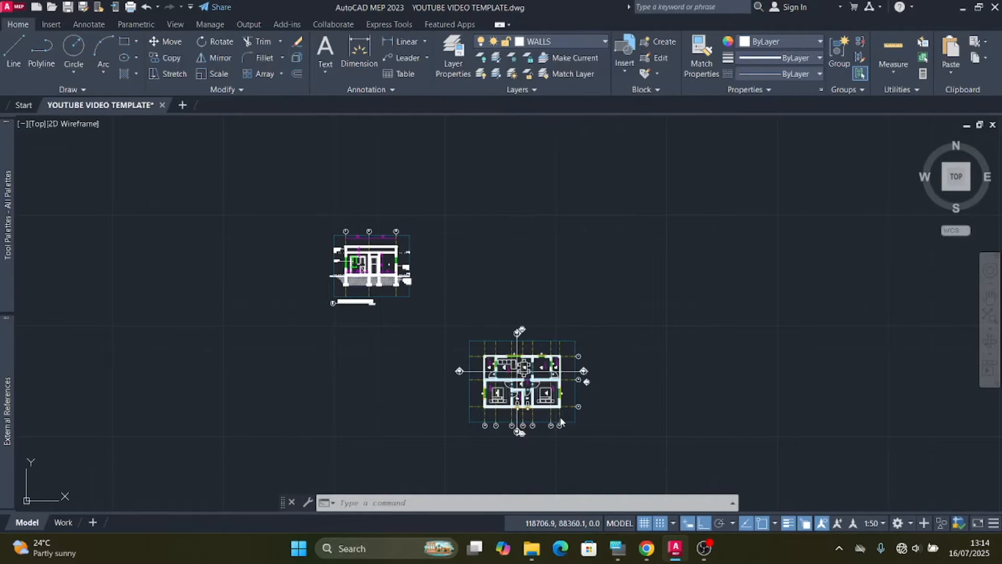
click(16, 50)
scroll(412, 287, up, 4)
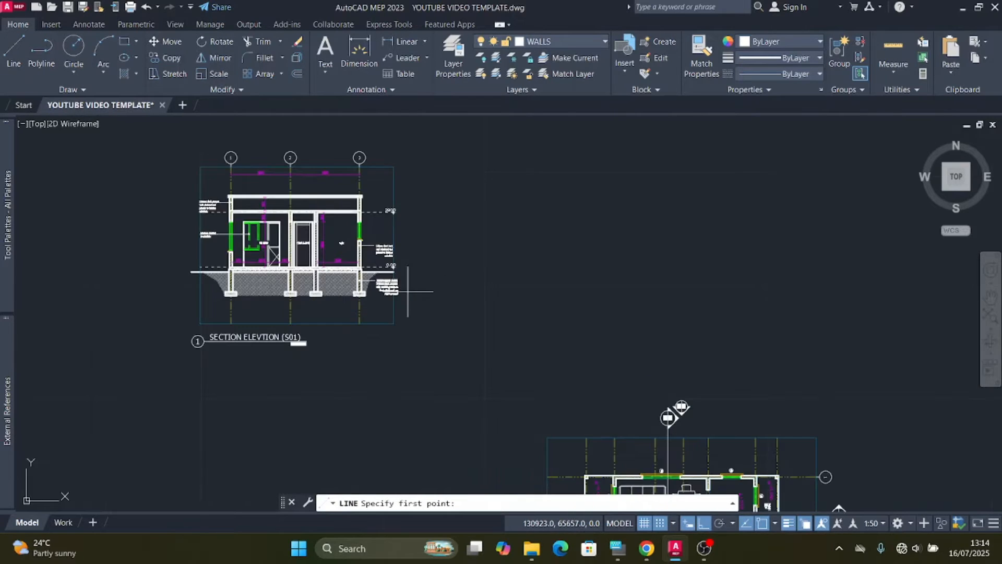
scroll(407, 291, up, 6)
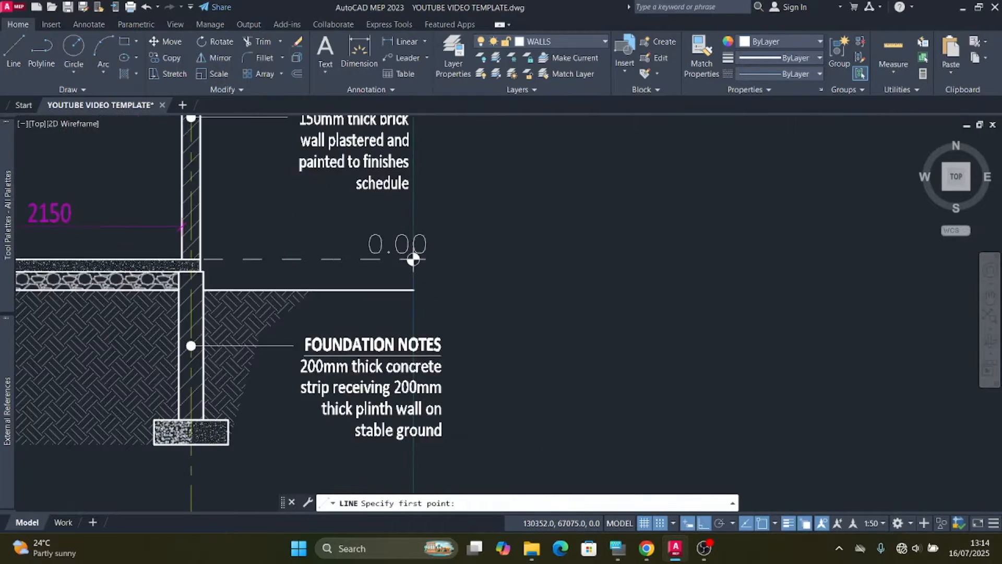
scroll(413, 259, up, 6)
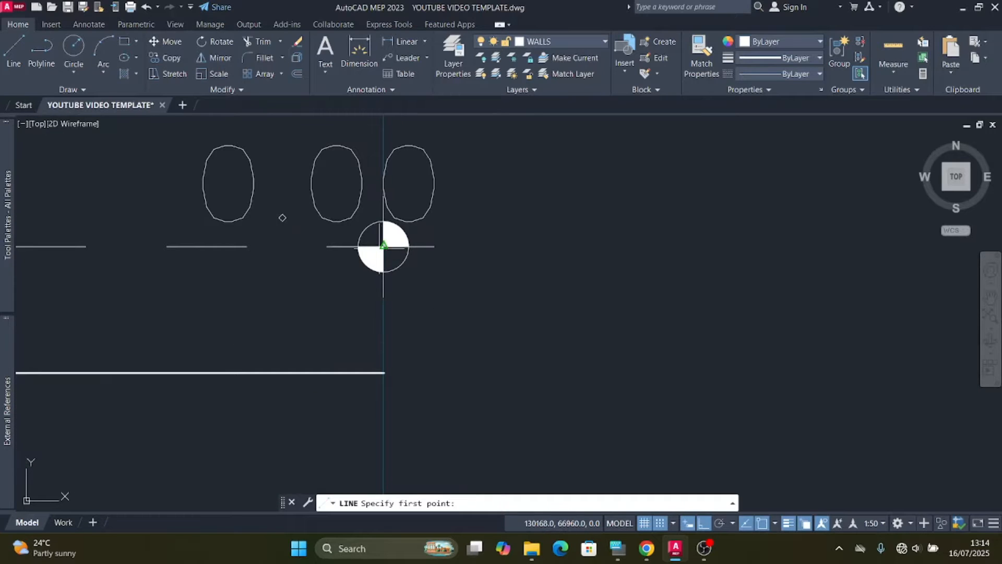
click(384, 246)
scroll(291, 248, down, 10)
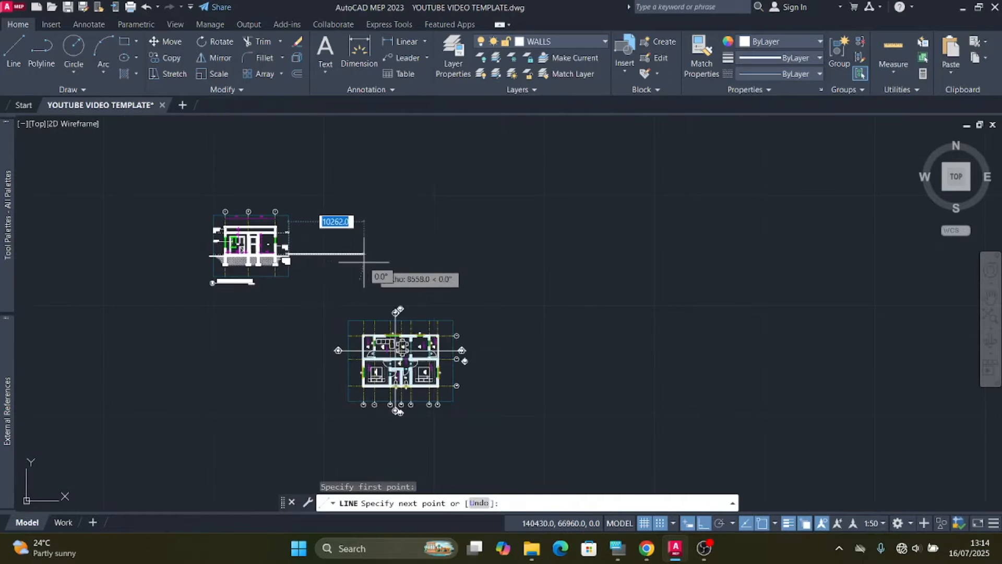
click(566, 256)
key(Escape)
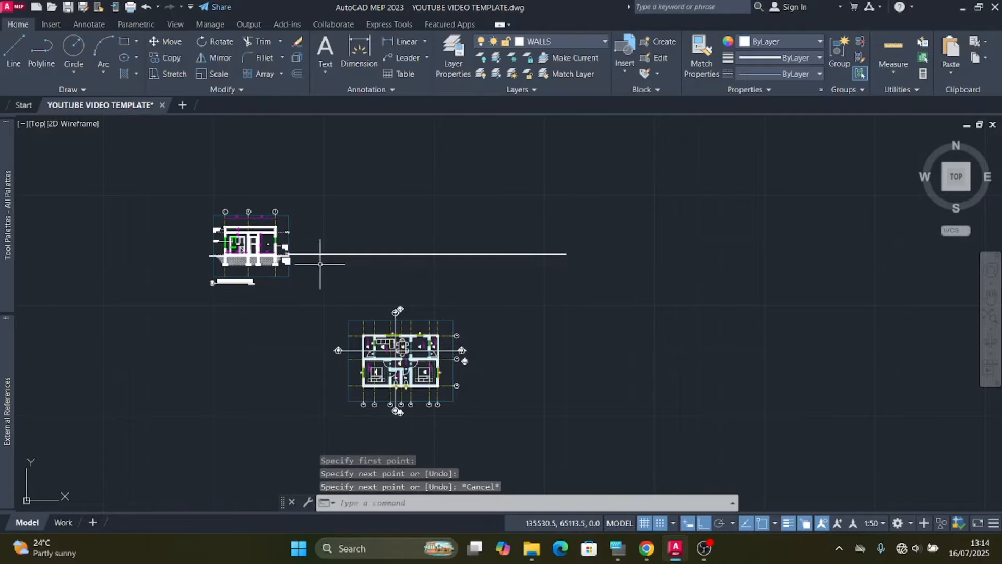
Step: Examine the S01 section elevation, its floor level marker and foundation, and the line projected from the 0.00 level
scroll(320, 263, up, 4)
scroll(361, 250, up, 6)
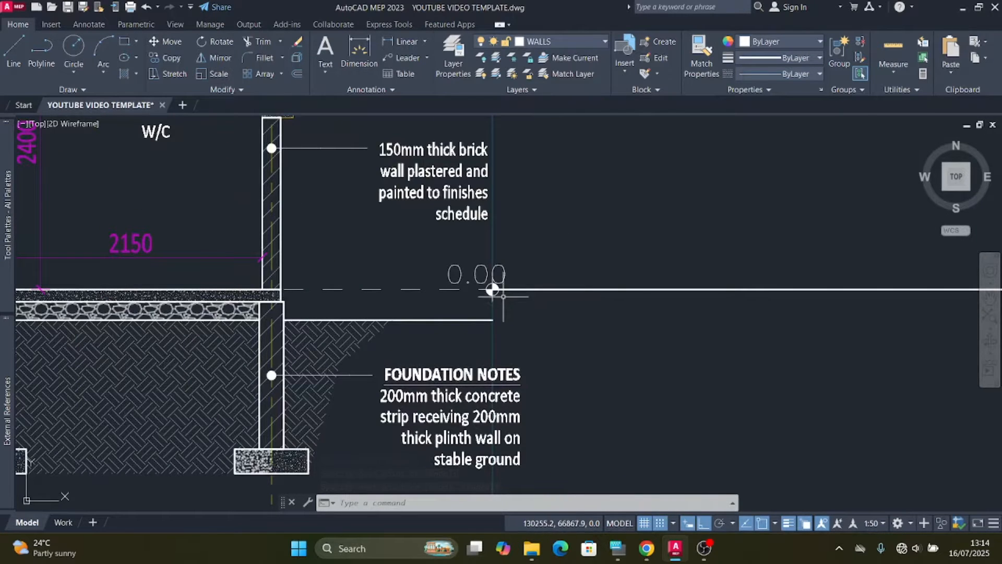
scroll(397, 222, down, 5)
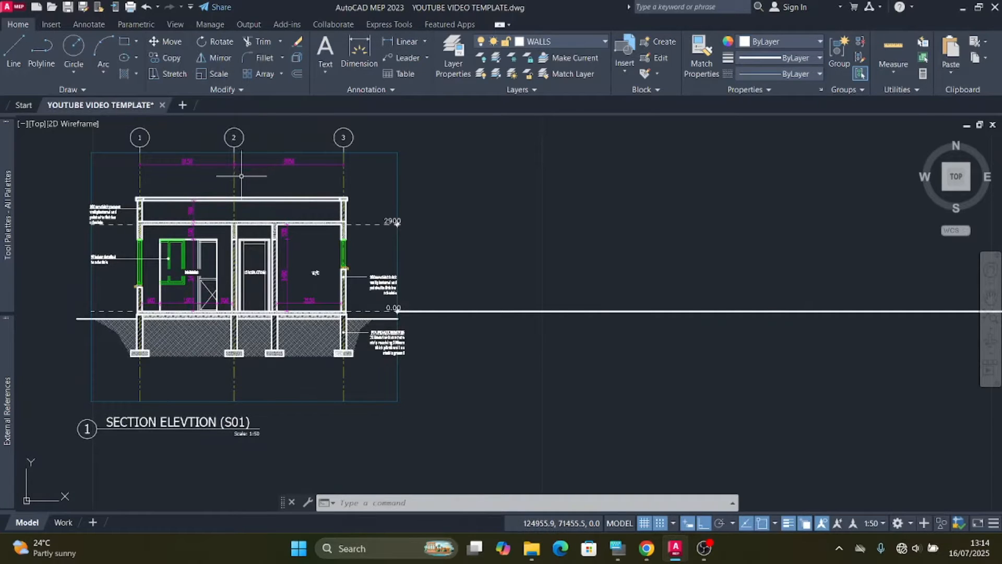
scroll(204, 209, down, 4)
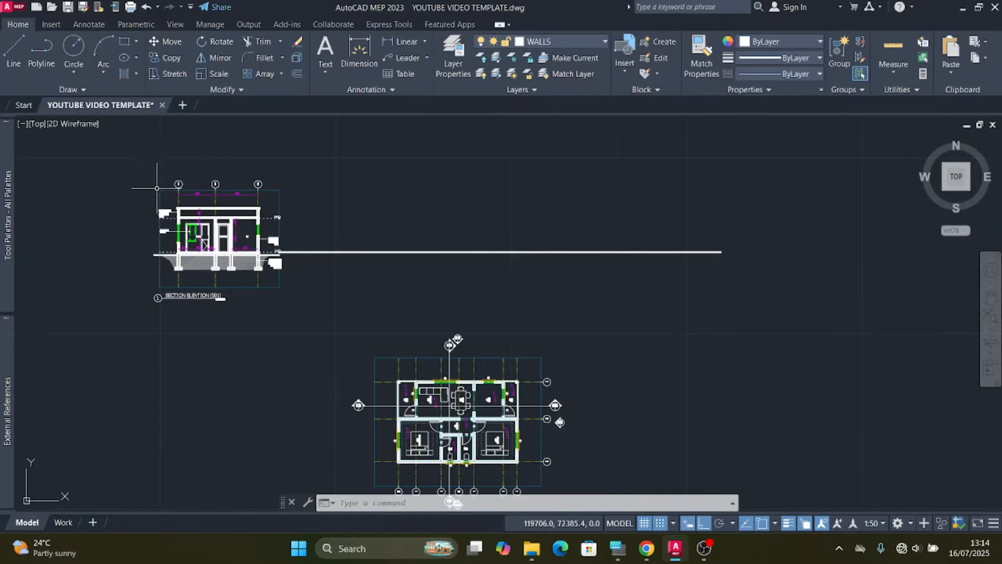
scroll(166, 199, up, 2)
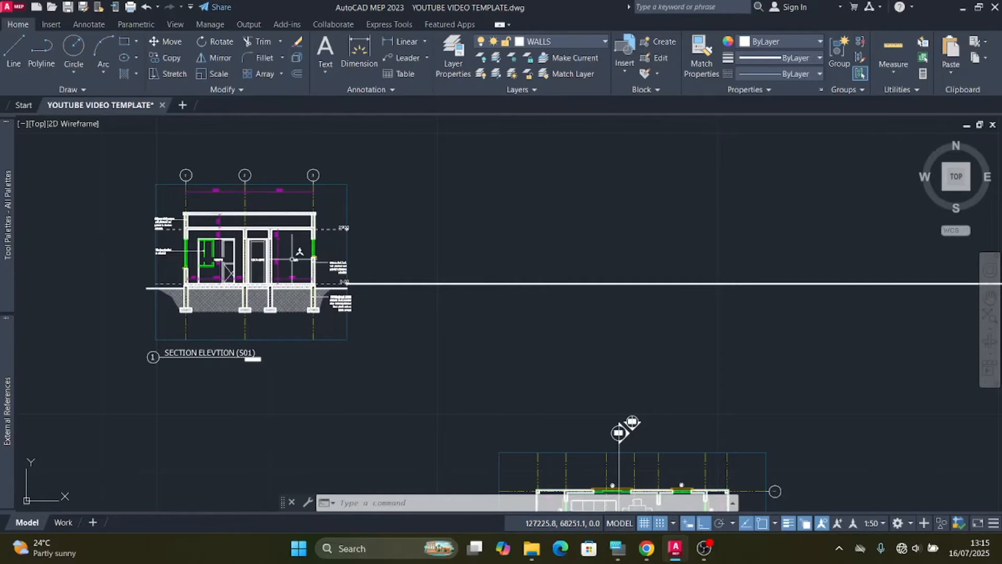
scroll(282, 285, up, 2)
scroll(261, 286, down, 4)
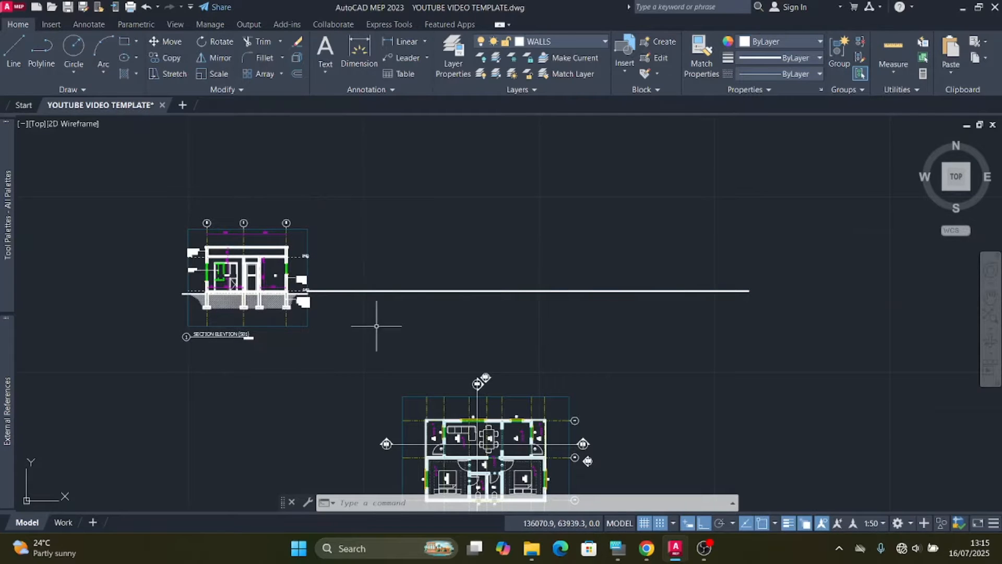
Step: Offset the projected 0.00 level line 100 mm downward
click(496, 326)
click(456, 247)
scroll(334, 303, up, 5)
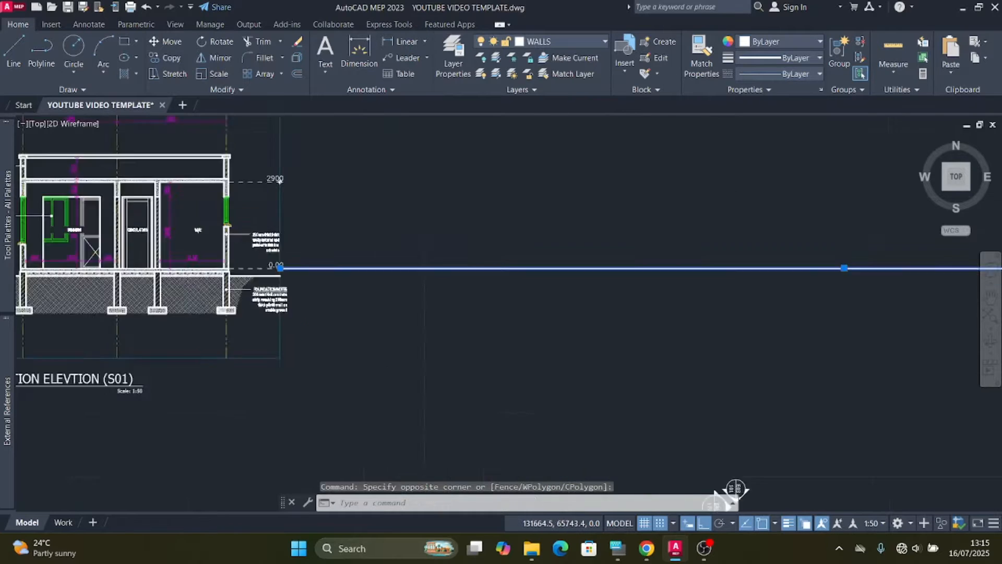
scroll(338, 296, down, 2)
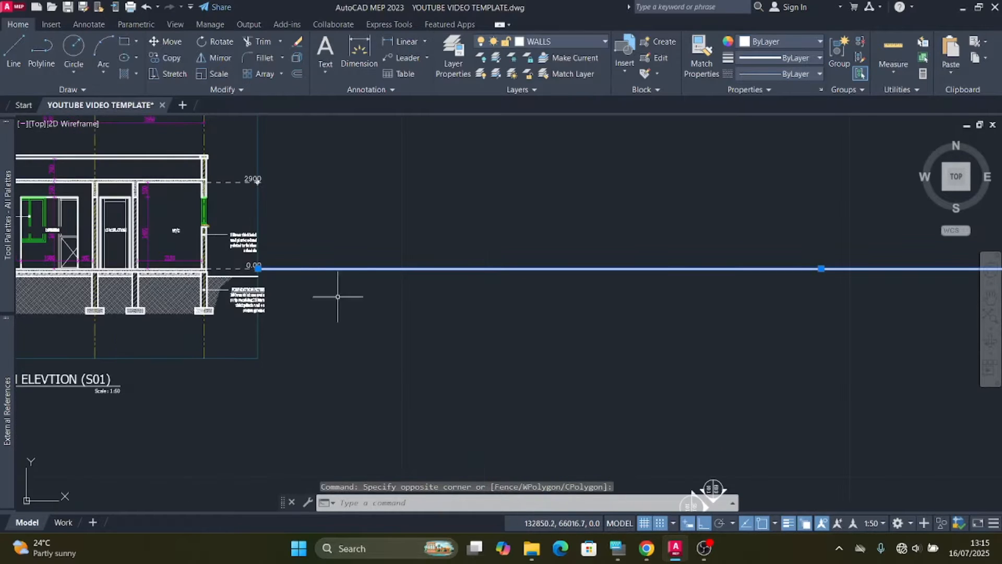
click(297, 74)
scroll(293, 332, down, 3)
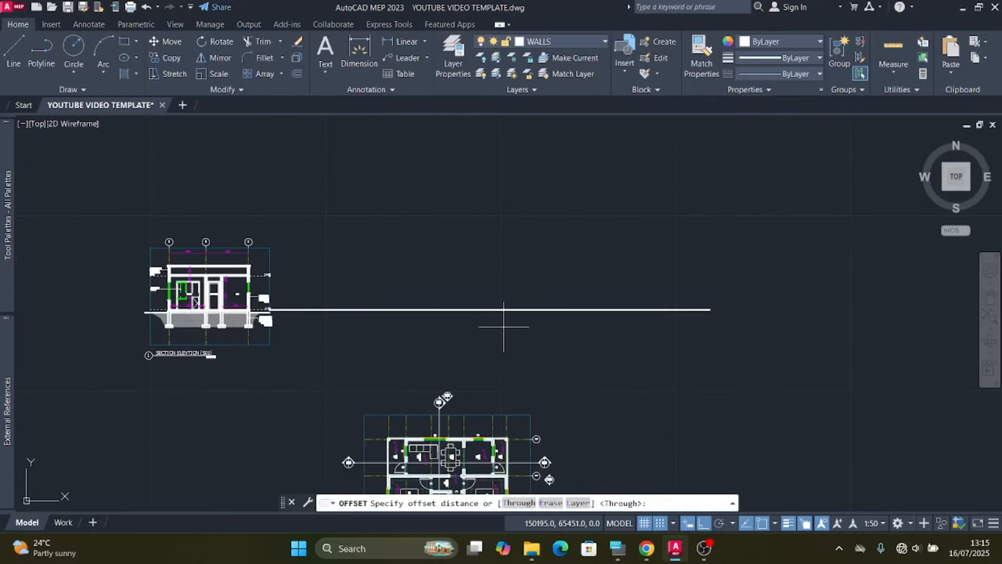
scroll(503, 327, up, 2)
click(446, 299)
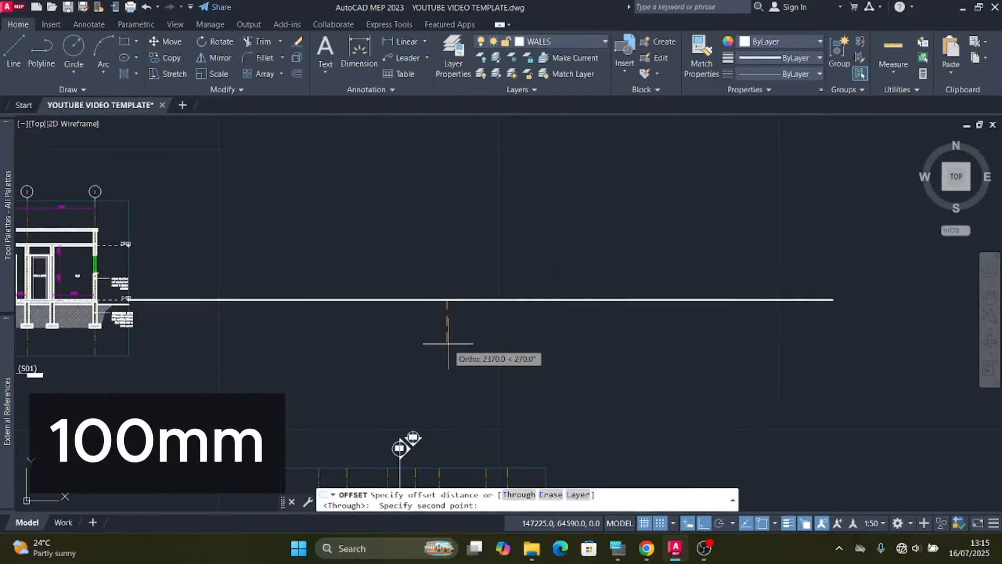
text(100)
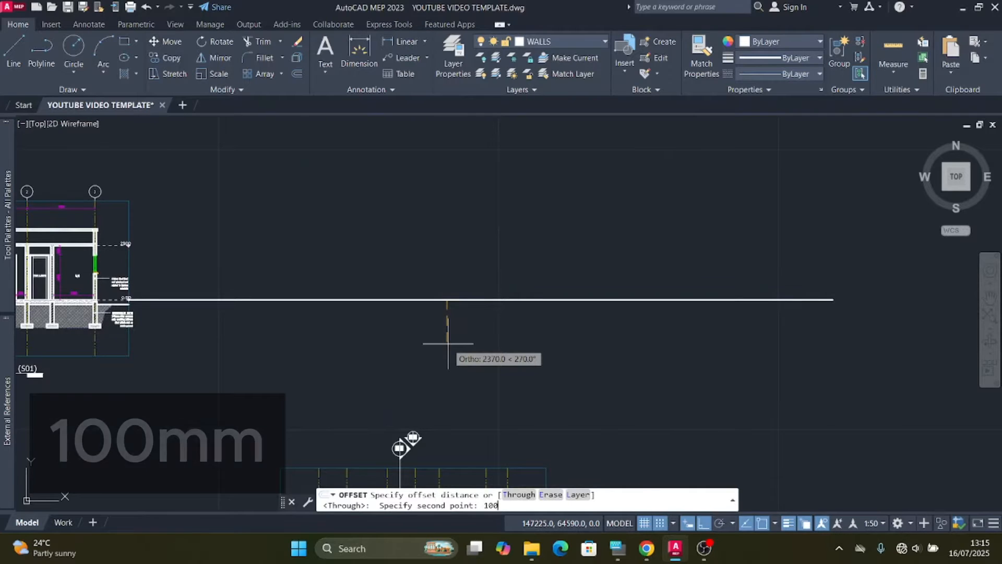
key(Return)
click(449, 354)
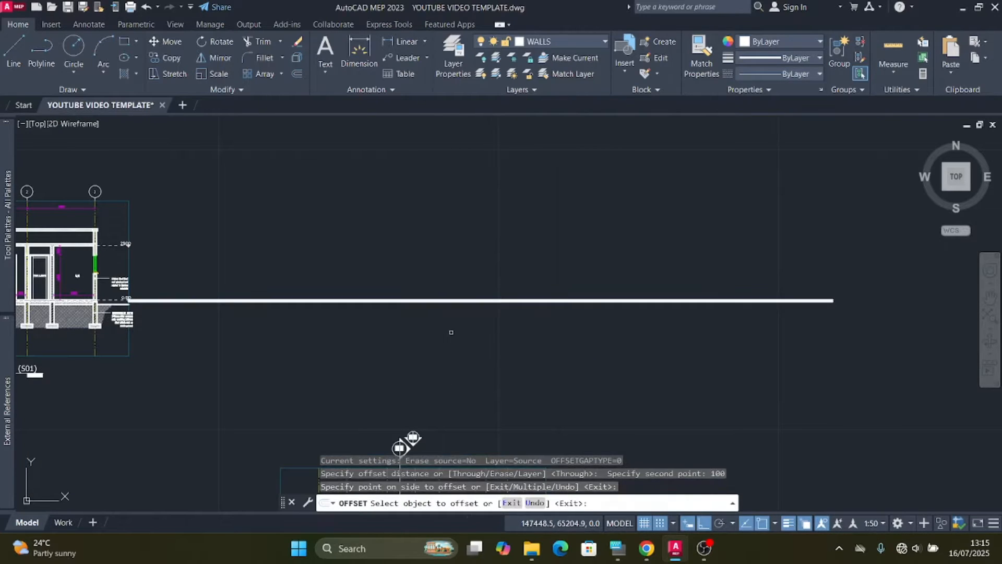
scroll(446, 301, up, 4)
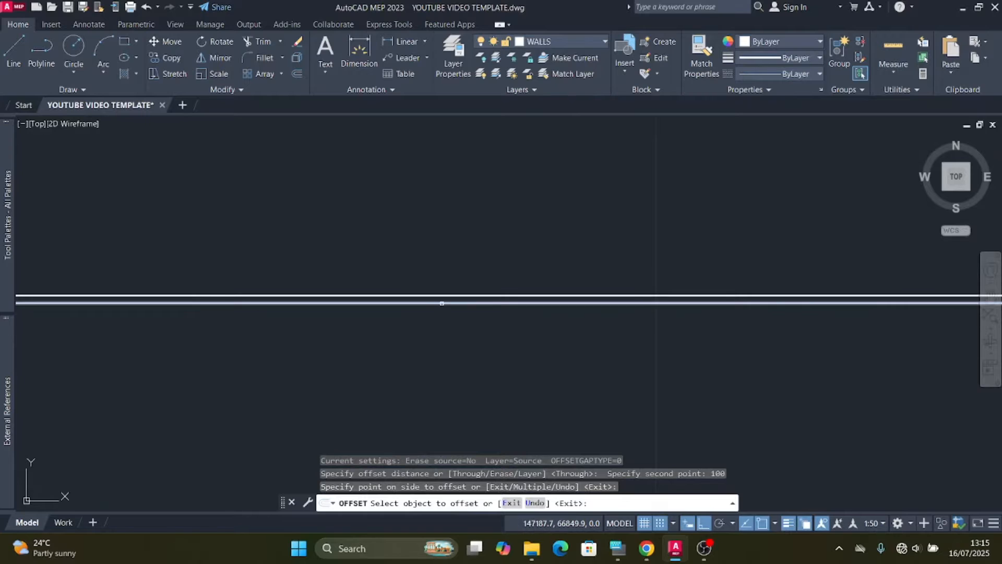
Step: Offset the lower of the two projected level lines a further 150 mm downward
click(442, 303)
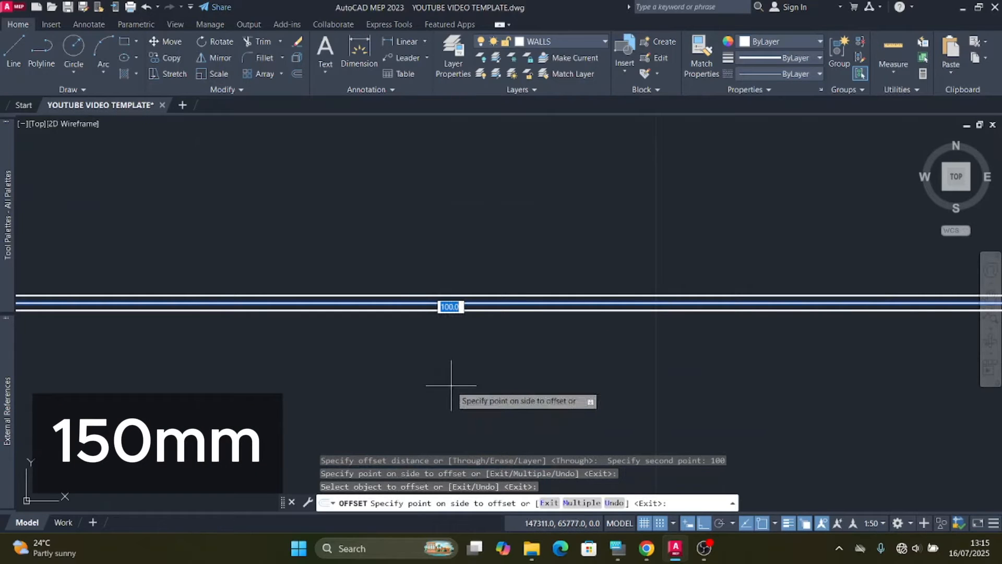
text(150)
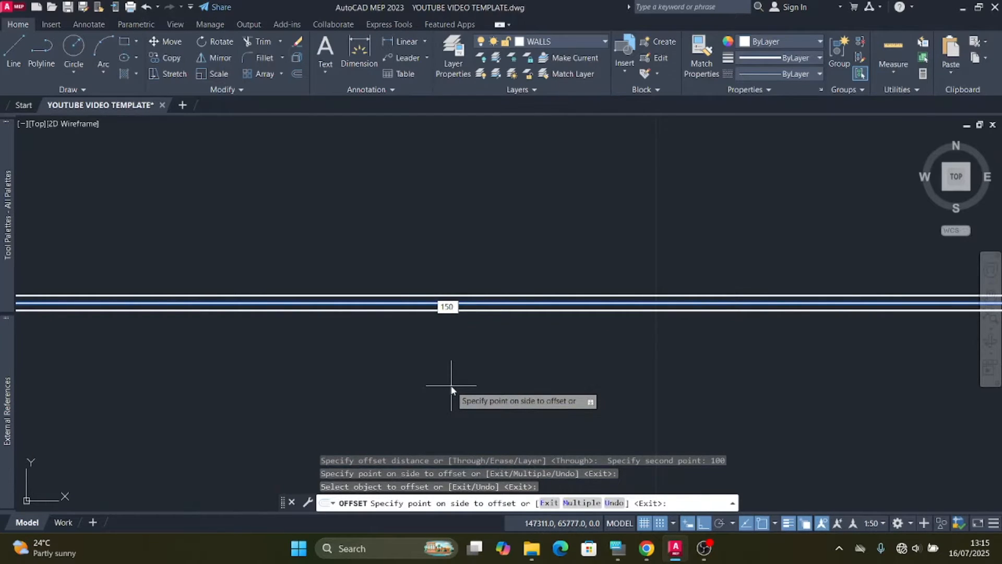
key(Return)
scroll(586, 291, down, 10)
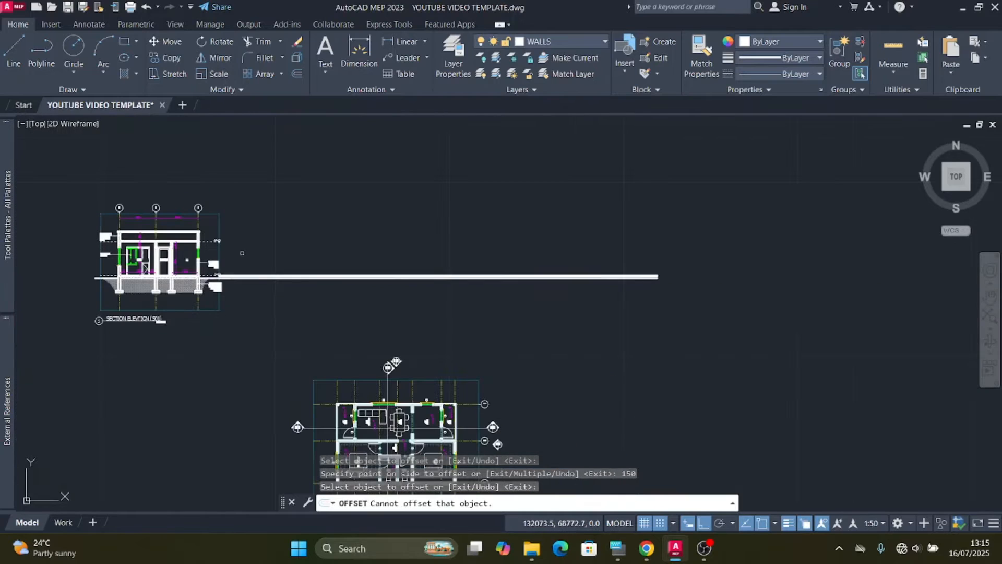
key(Escape)
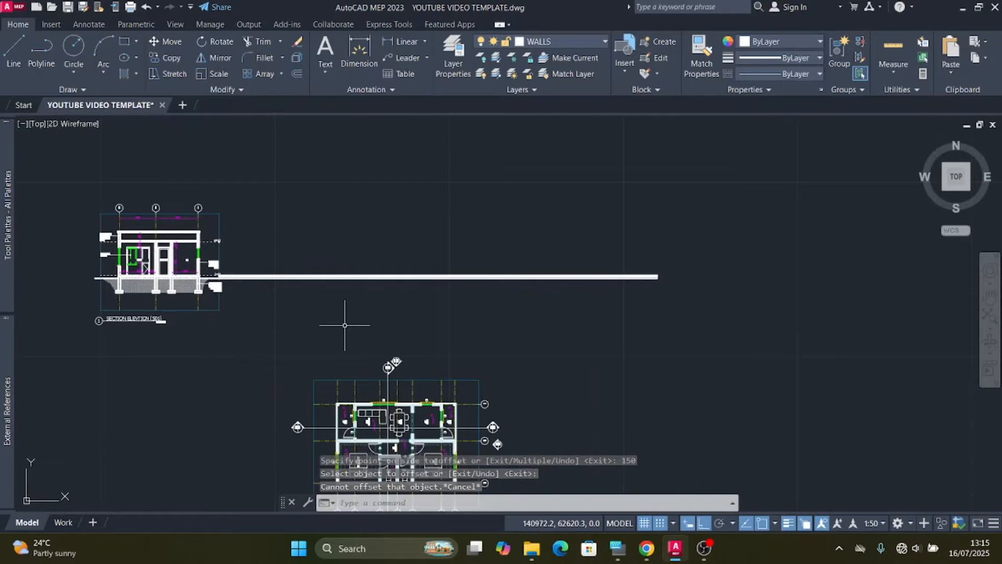
Step: Draw a vertical line from where the S02 section line crosses the left porch's outer edge up past the projected level lines
click(10, 50)
scroll(385, 206, down, 3)
scroll(368, 278, up, 3)
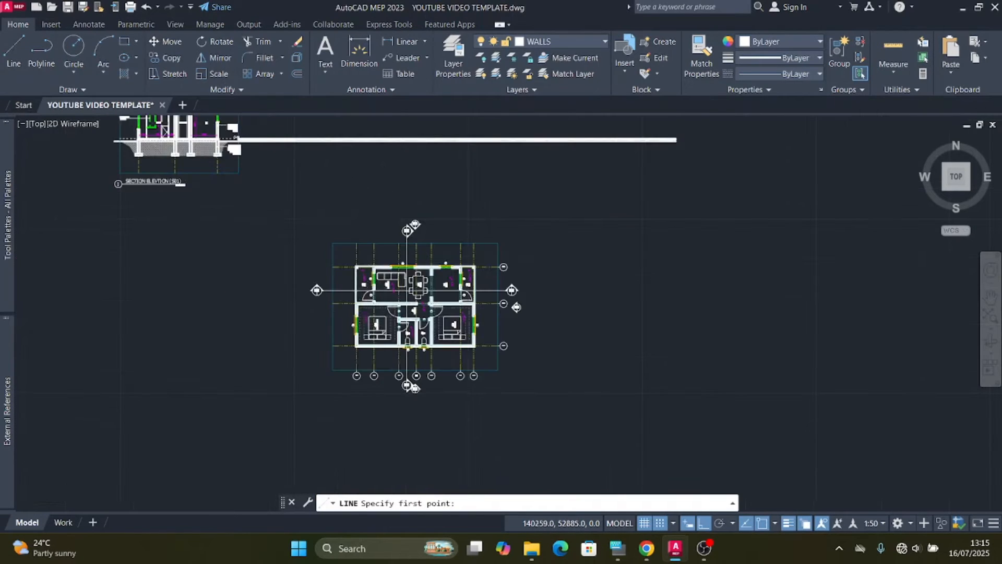
scroll(360, 298, up, 6)
scroll(365, 297, up, 4)
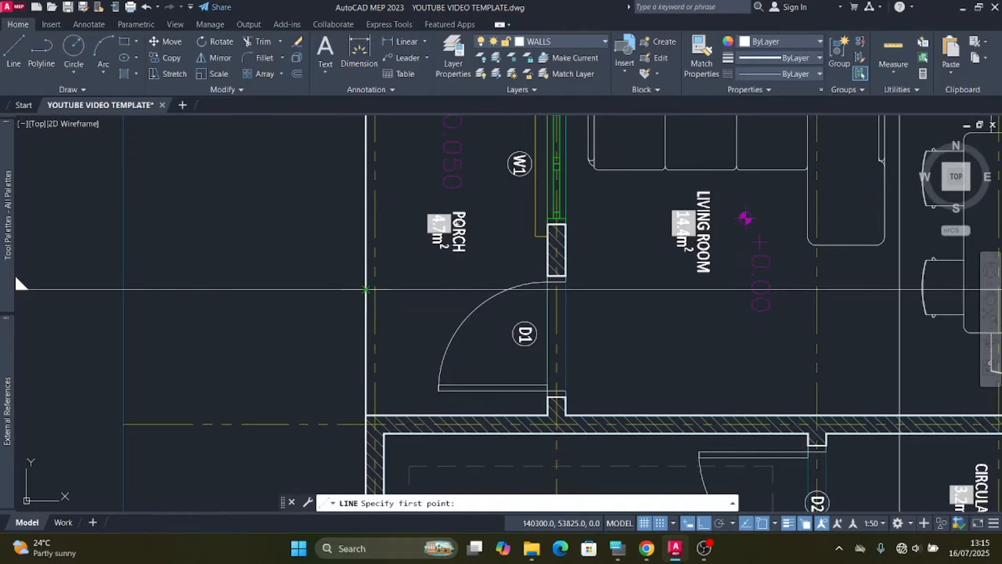
click(366, 288)
scroll(335, 269, down, 8)
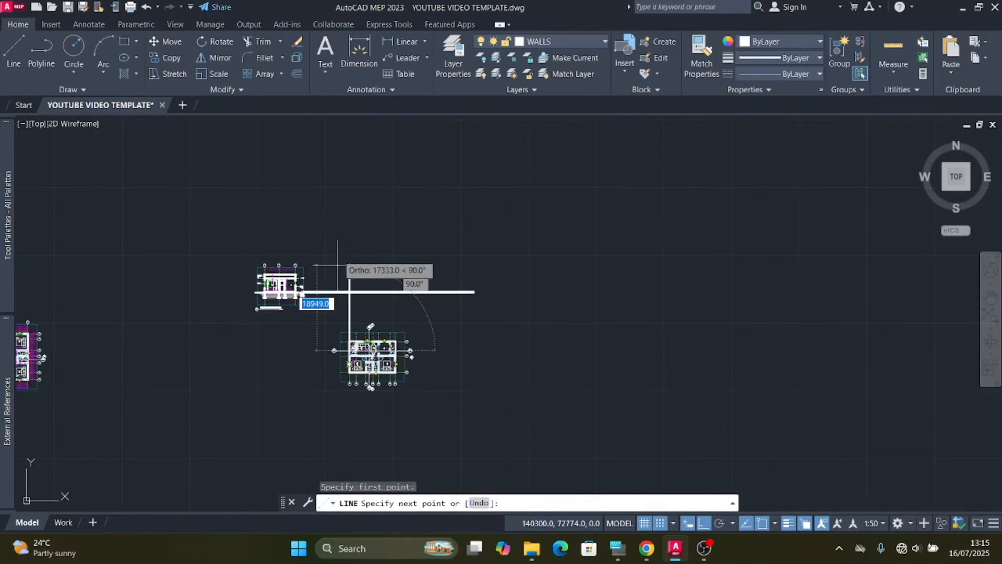
click(338, 190)
key(Escape)
Step: Copy the vertical projection line from its lower endpoint on the S02 section line to the inner corner of the left porch column
click(336, 223)
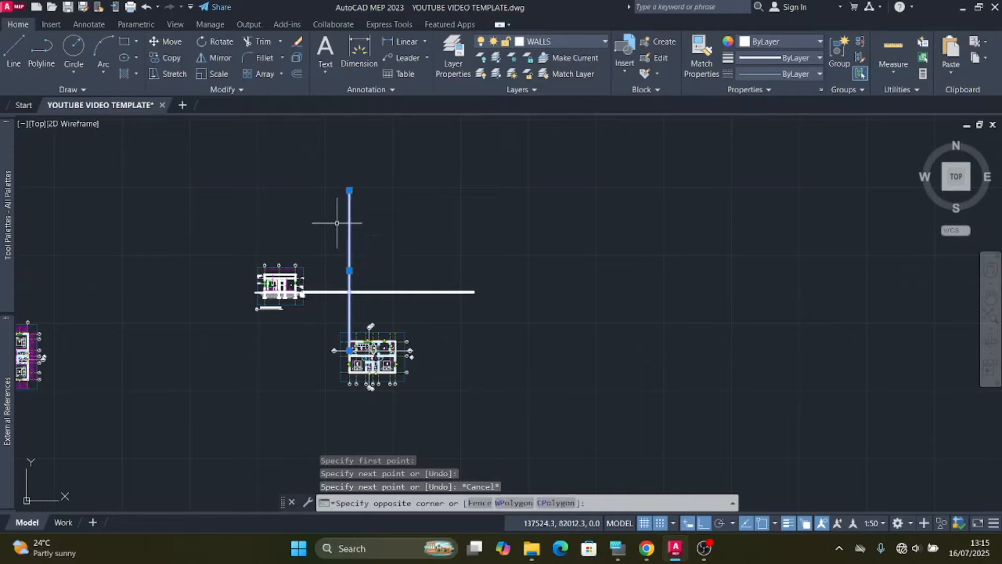
click(338, 225)
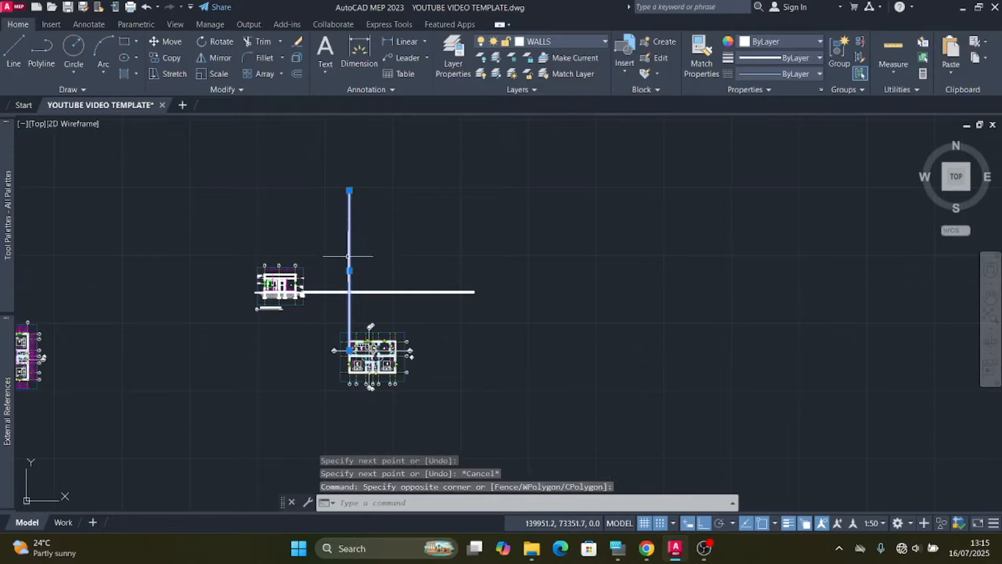
click(169, 57)
scroll(348, 348, up, 5)
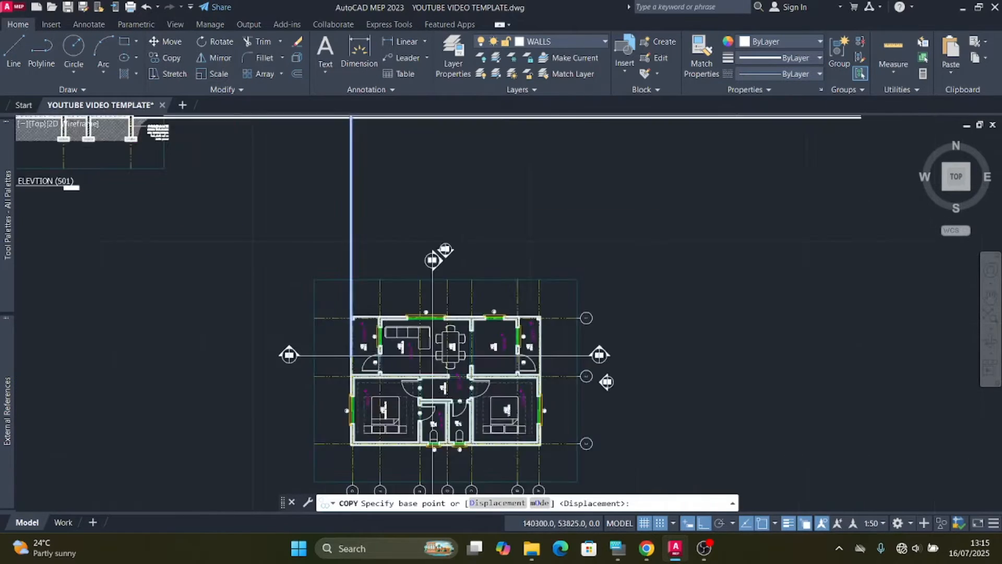
scroll(349, 355, up, 3)
scroll(340, 353, up, 3)
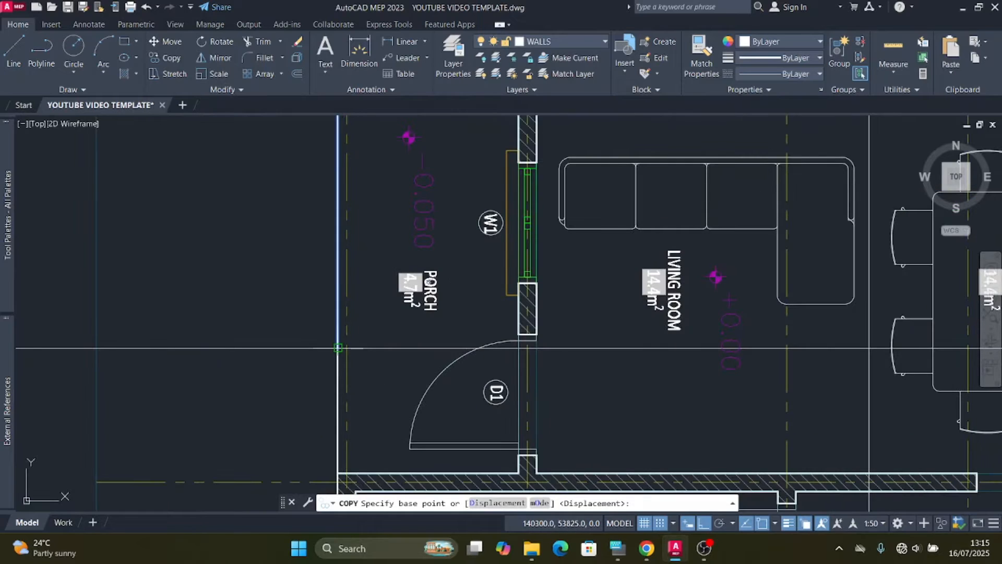
scroll(284, 351, down, 2)
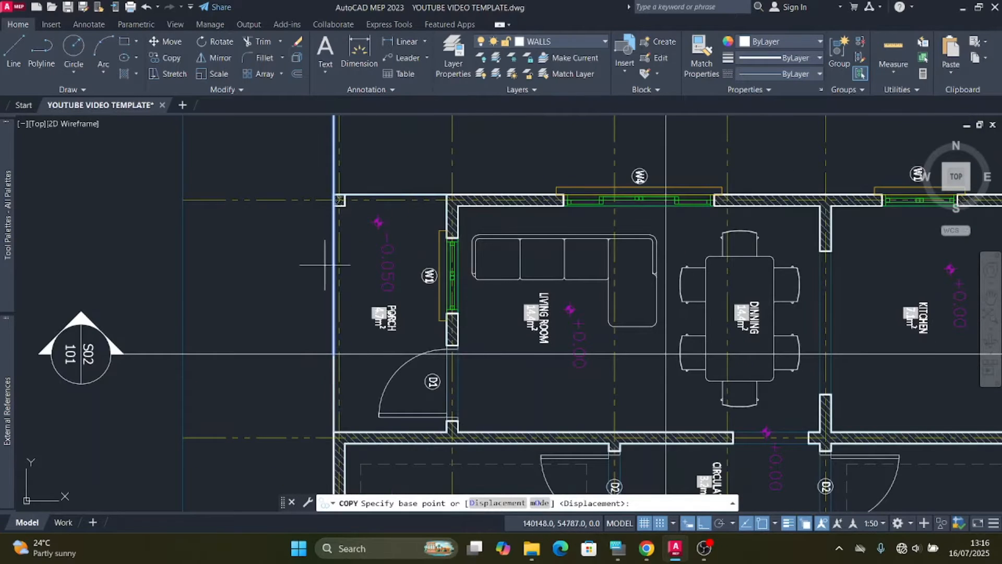
scroll(334, 240, down, 2)
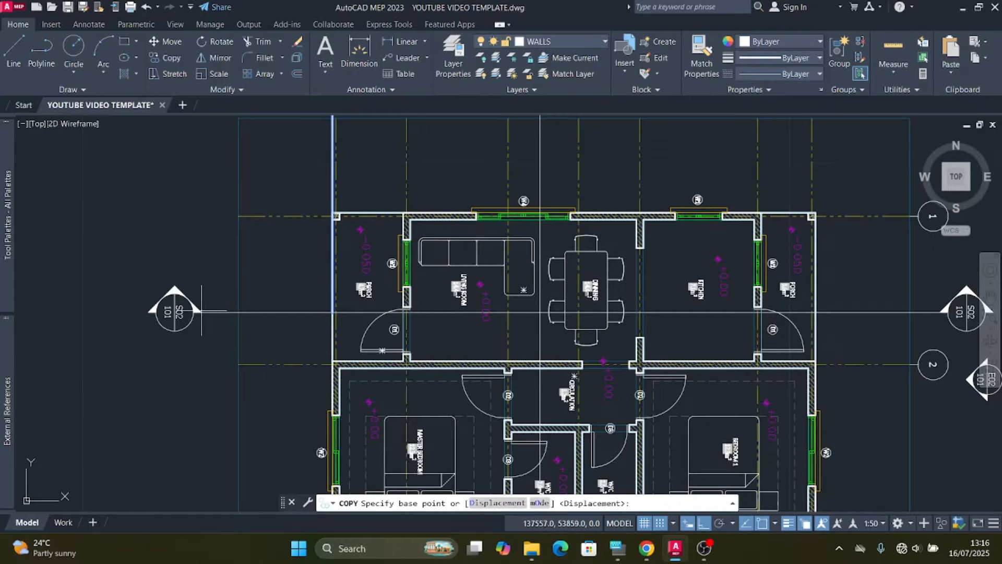
scroll(351, 312, down, 2)
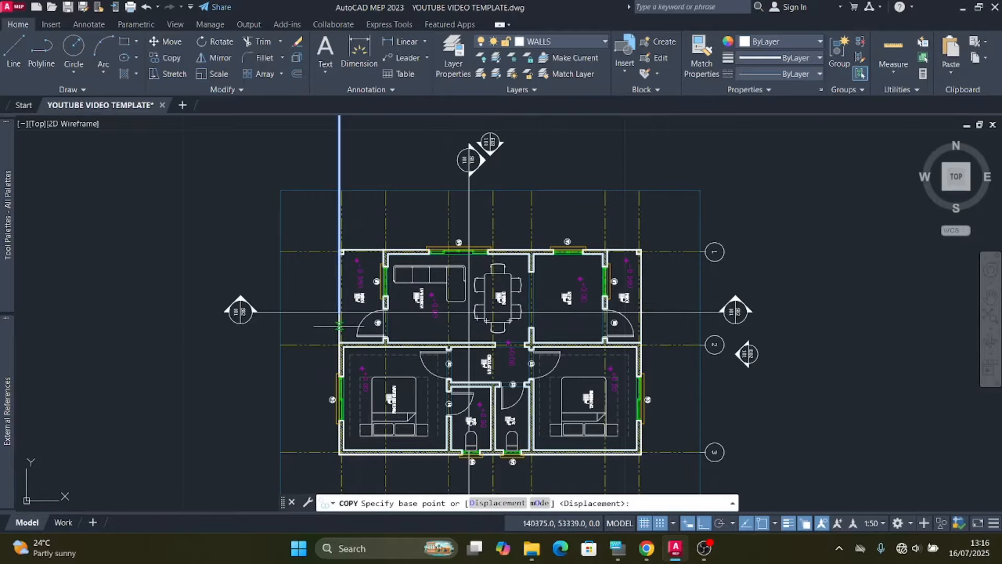
scroll(331, 323, up, 5)
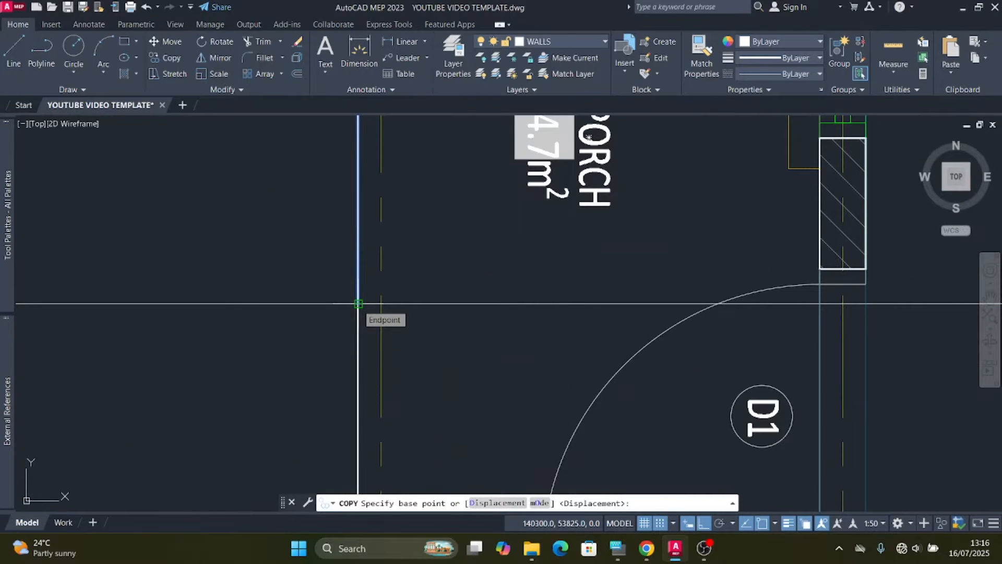
click(358, 303)
scroll(329, 347, down, 4)
scroll(322, 246, up, 4)
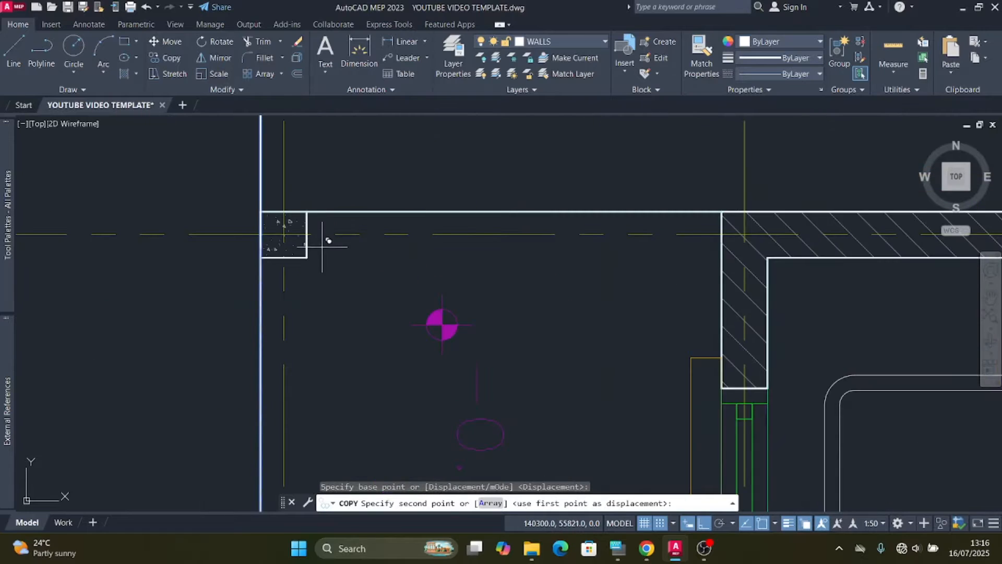
scroll(322, 246, up, 4)
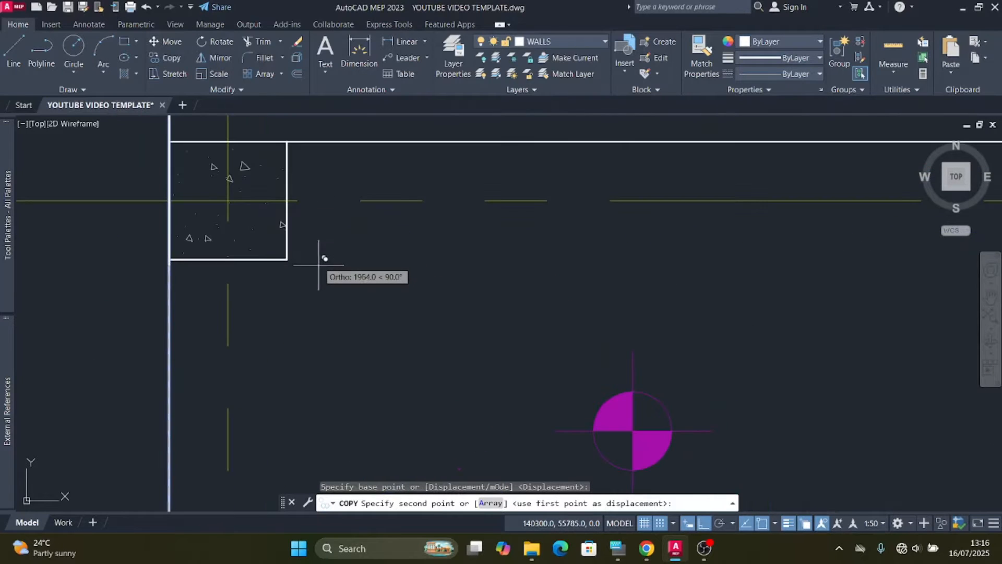
click(288, 259)
Step: Copy the vertical projection line to both faces of the wall between the left porch and the living room, beside door D1
scroll(332, 256, down, 3)
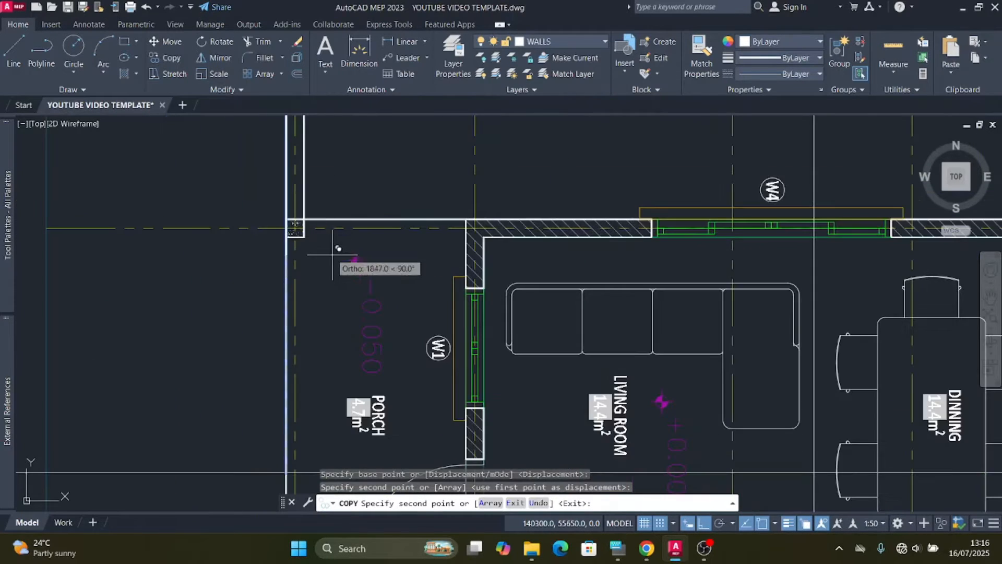
scroll(332, 256, down, 3)
scroll(381, 399, up, 6)
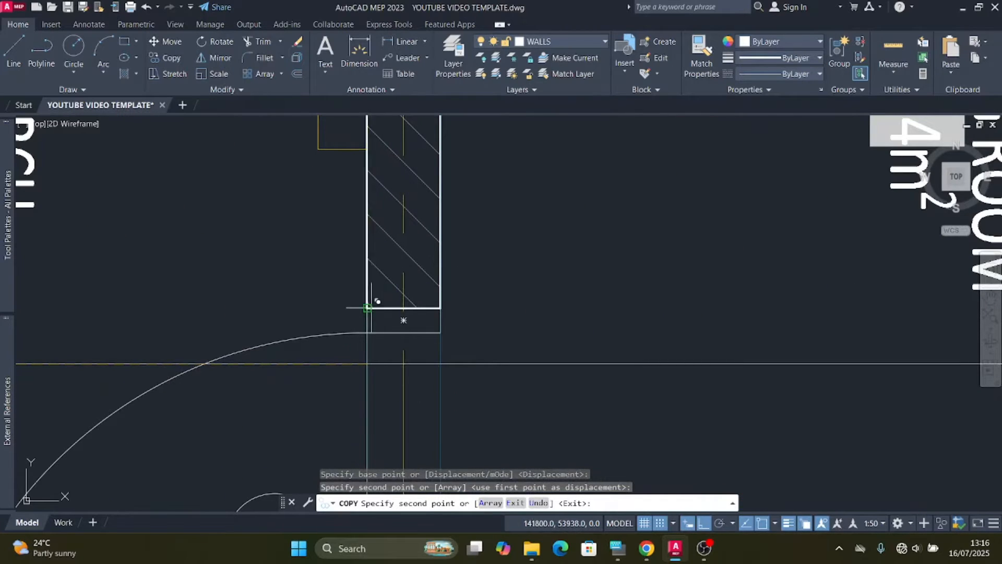
scroll(368, 308, up, 6)
click(340, 278)
scroll(246, 308, down, 3)
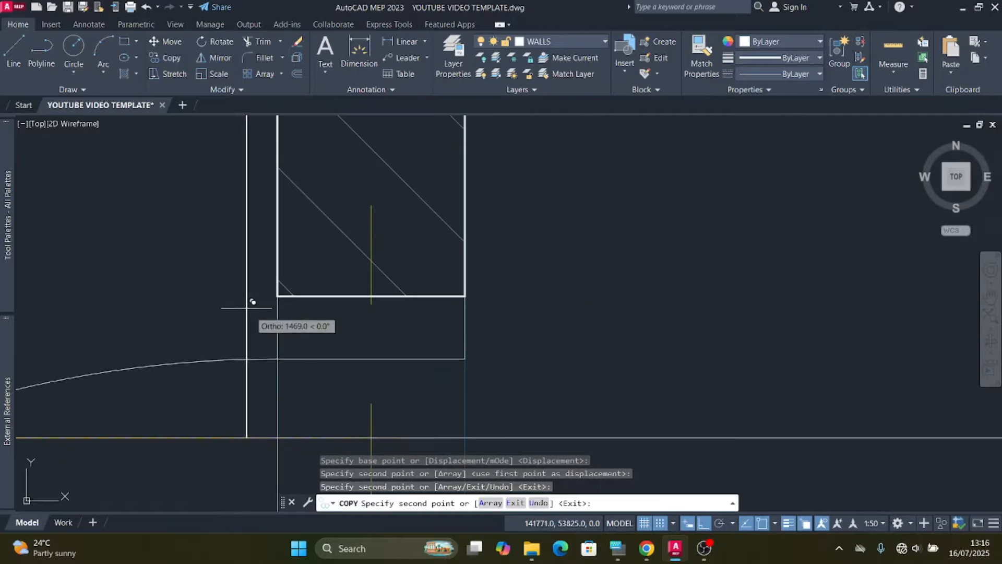
scroll(491, 293, up, 5)
click(372, 282)
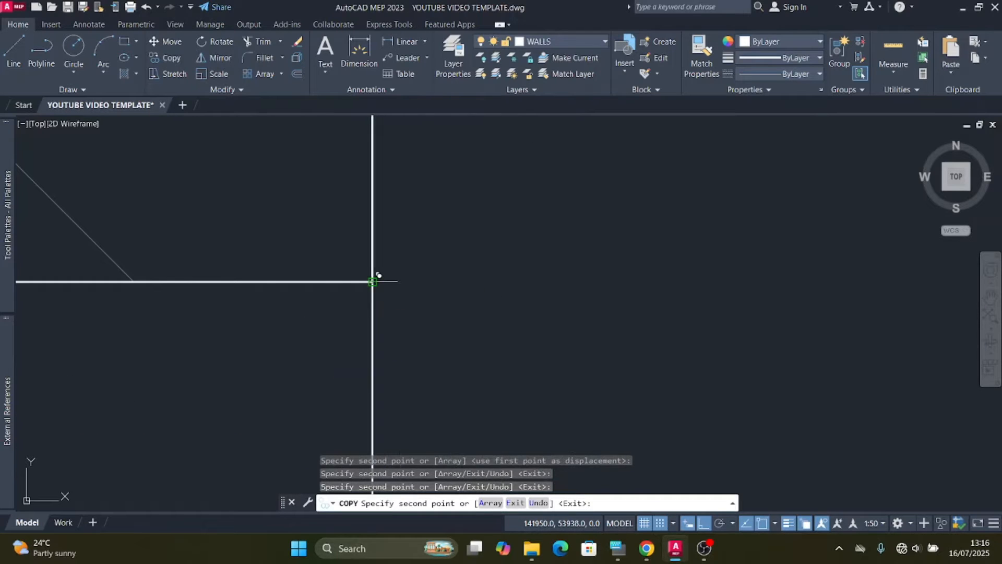
Step: Copy the vertical projection line to both faces of the wall between the dining area and the kitchen
scroll(372, 282, down, 6)
scroll(313, 356, down, 2)
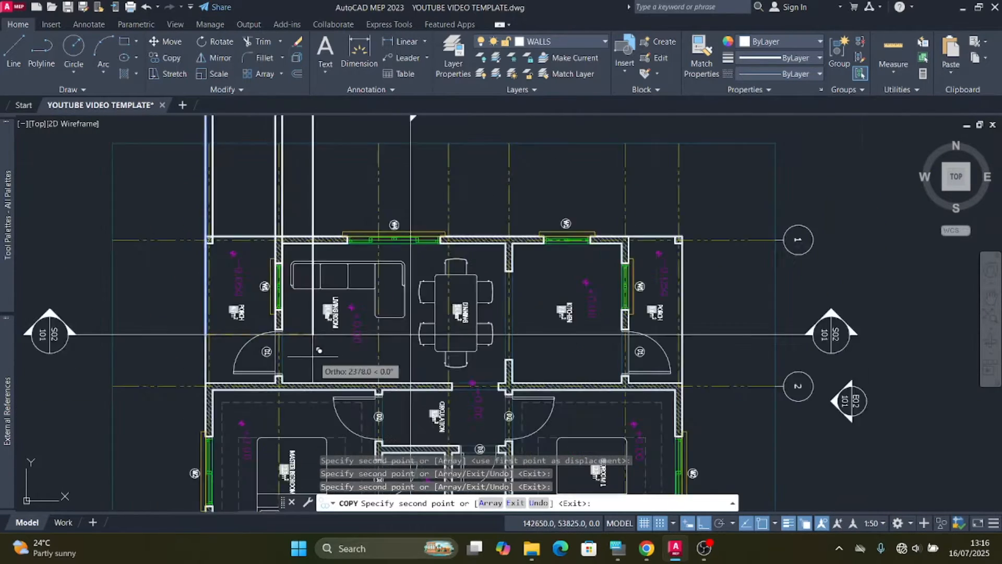
scroll(444, 355, up, 6)
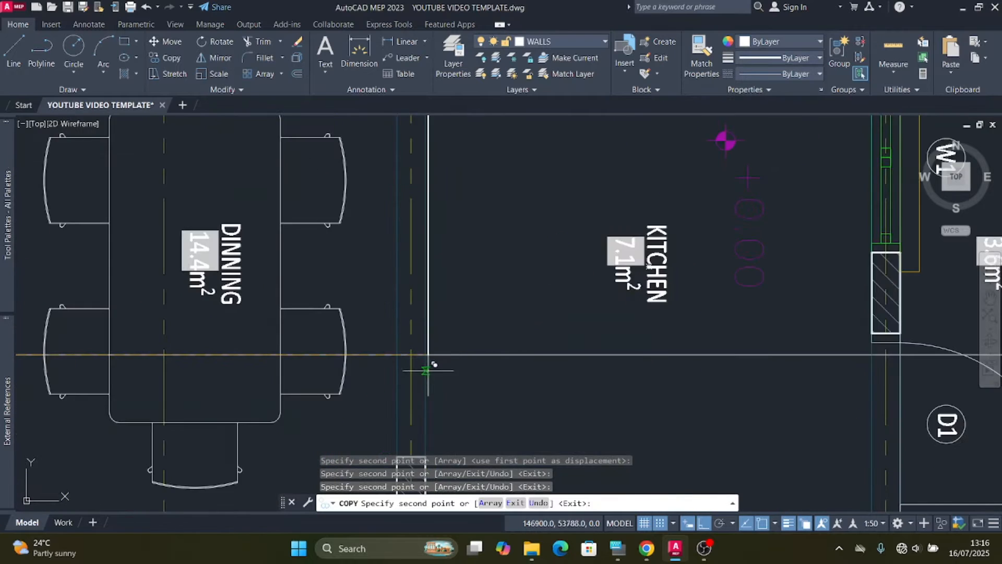
scroll(427, 370, down, 5)
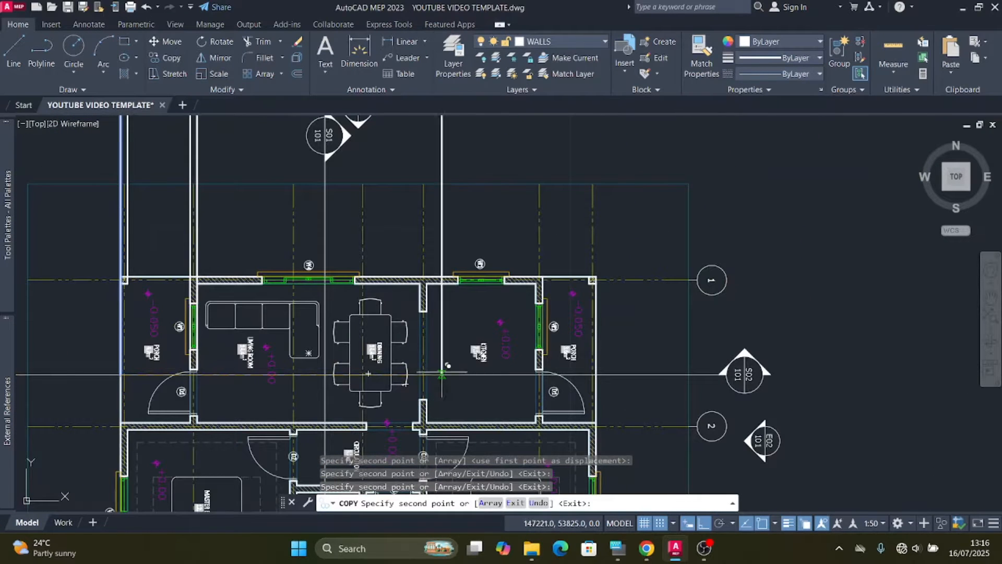
scroll(428, 318, up, 8)
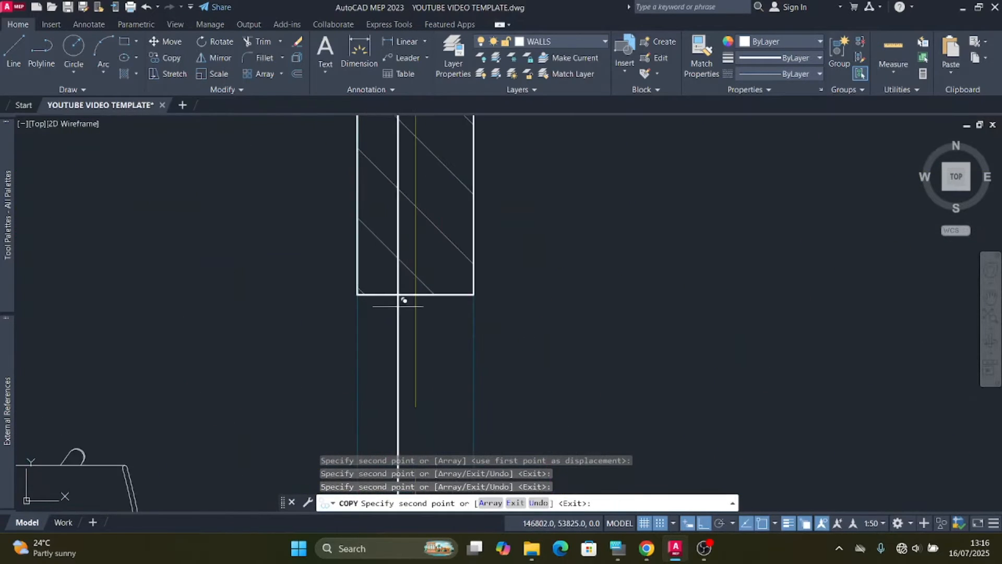
click(357, 295)
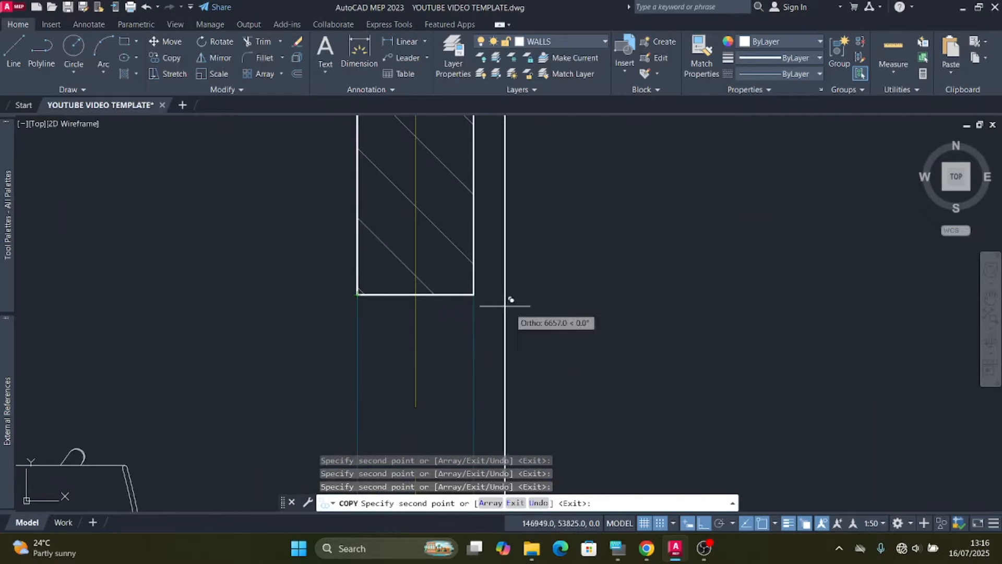
Step: Copy the vertical projection line to both faces of the wall between the kitchen and the right porch
scroll(359, 313, down, 5)
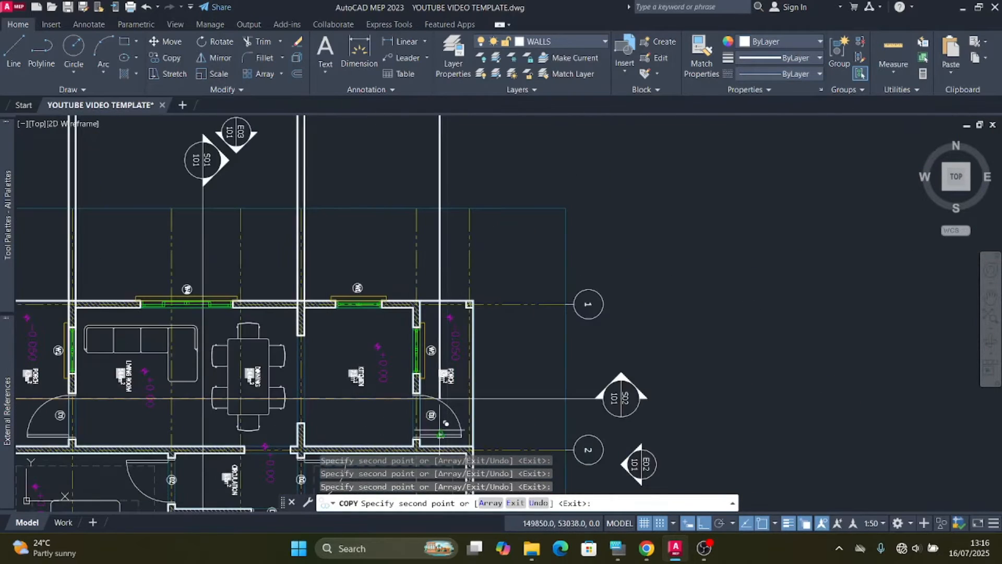
scroll(441, 433, up, 6)
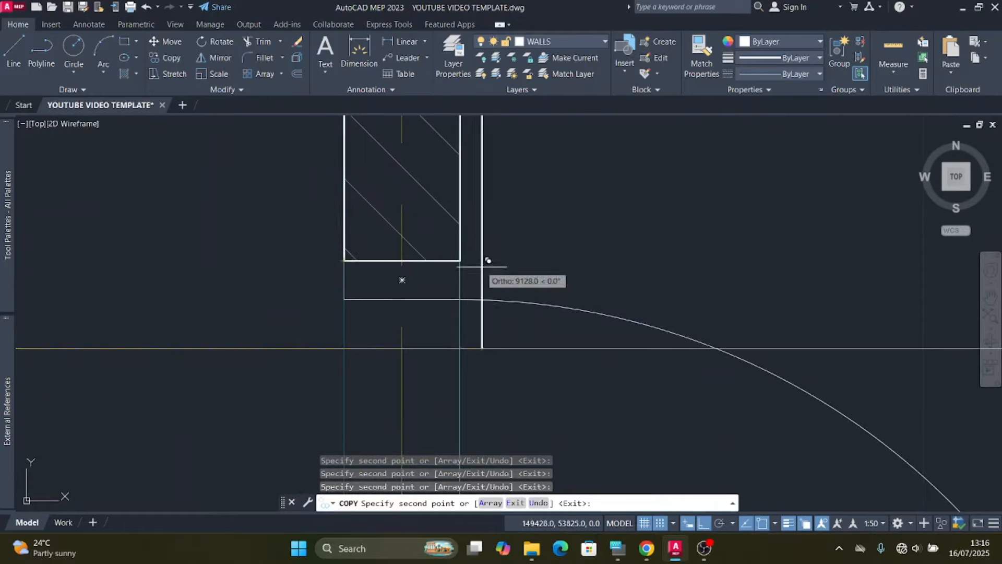
scroll(460, 261, down, 5)
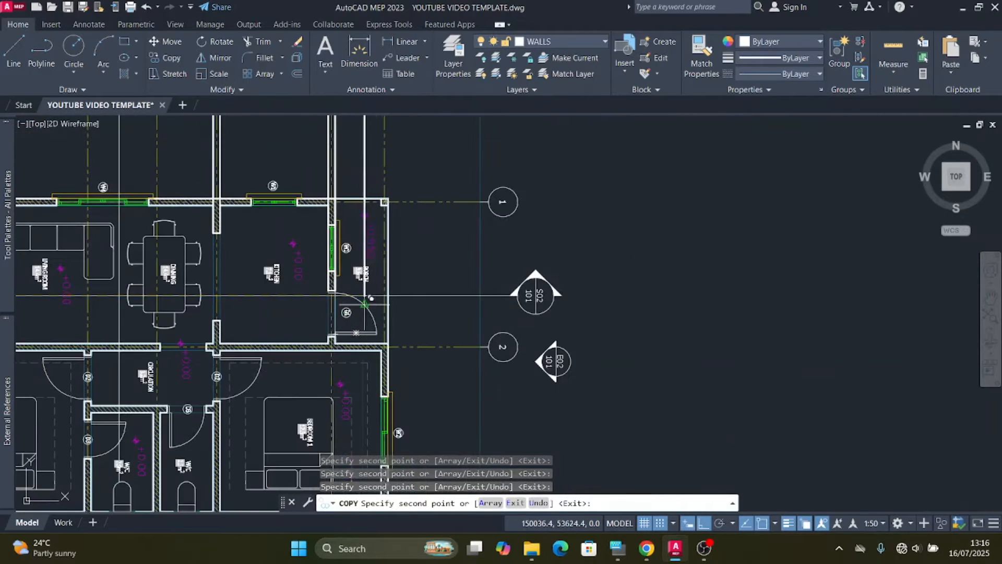
Step: Copy the vertical projection line to the inner and outer edges of the right porch column, completing the set of copies
scroll(371, 298, up, 3)
scroll(376, 292, down, 4)
scroll(414, 286, up, 7)
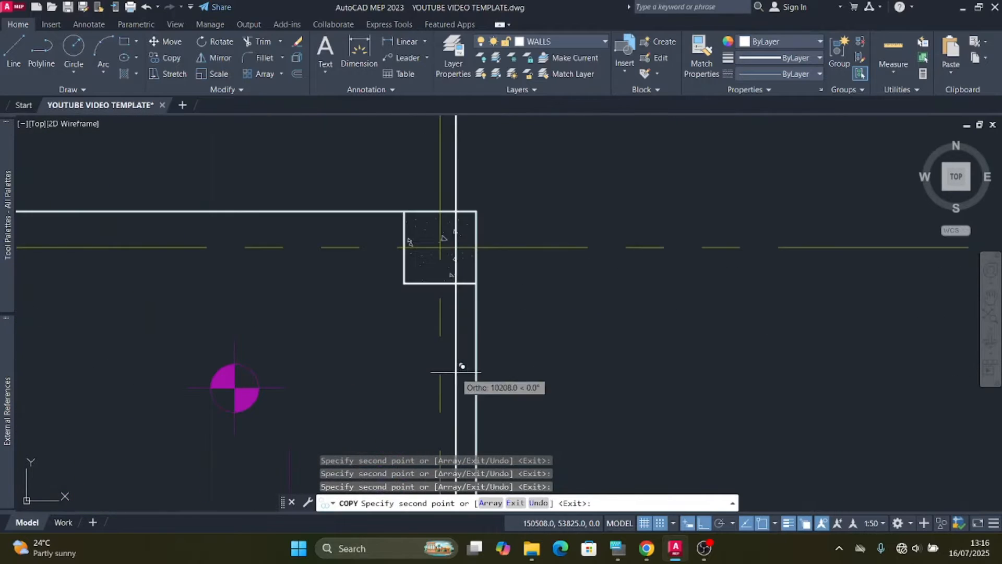
click(404, 284)
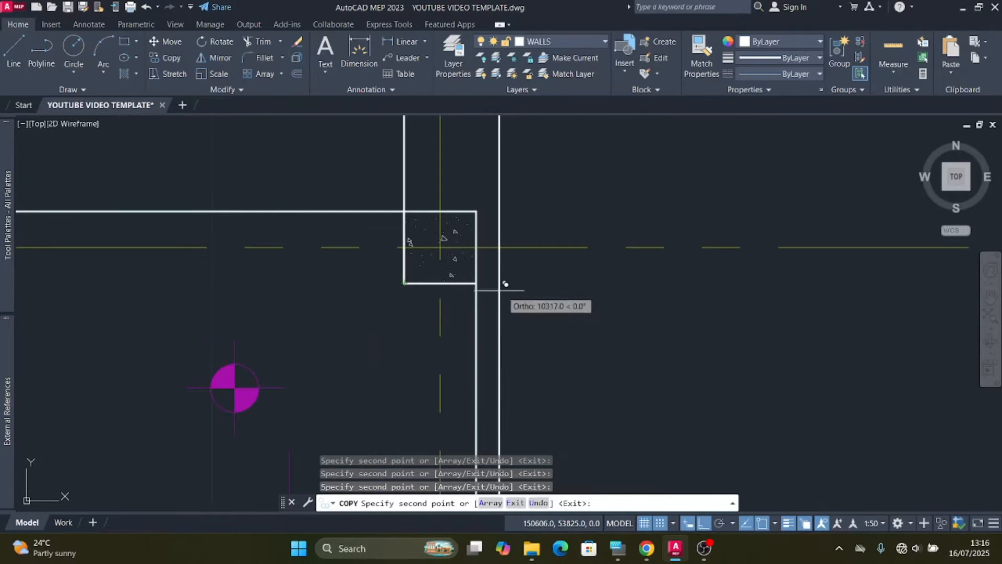
scroll(516, 295, down, 5)
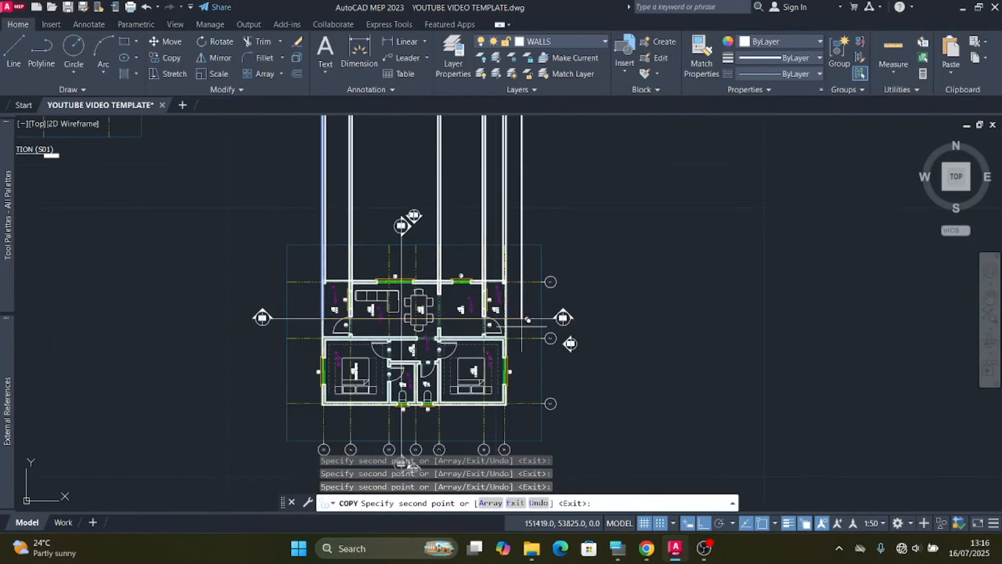
scroll(523, 325, down, 2)
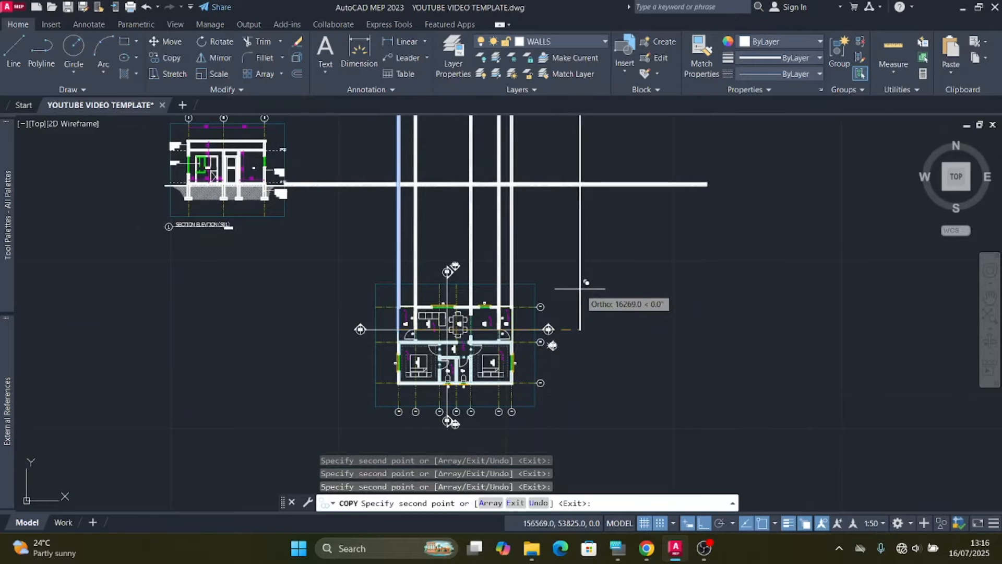
key(Escape)
Step: Offset the uppermost floor level line upward 3000 mm to set the top of the roof slab
scroll(405, 168, up, 5)
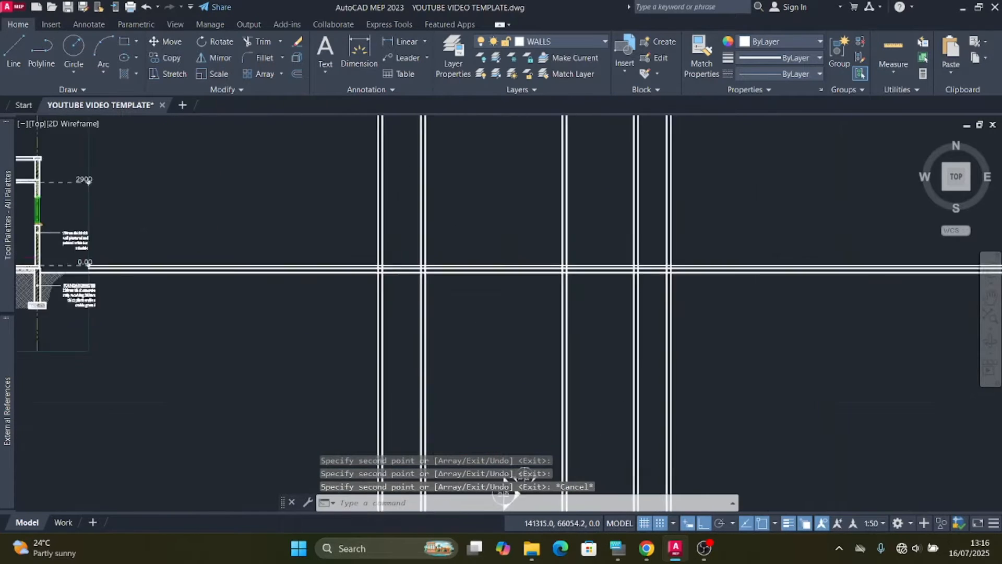
scroll(453, 285, up, 4)
click(428, 268)
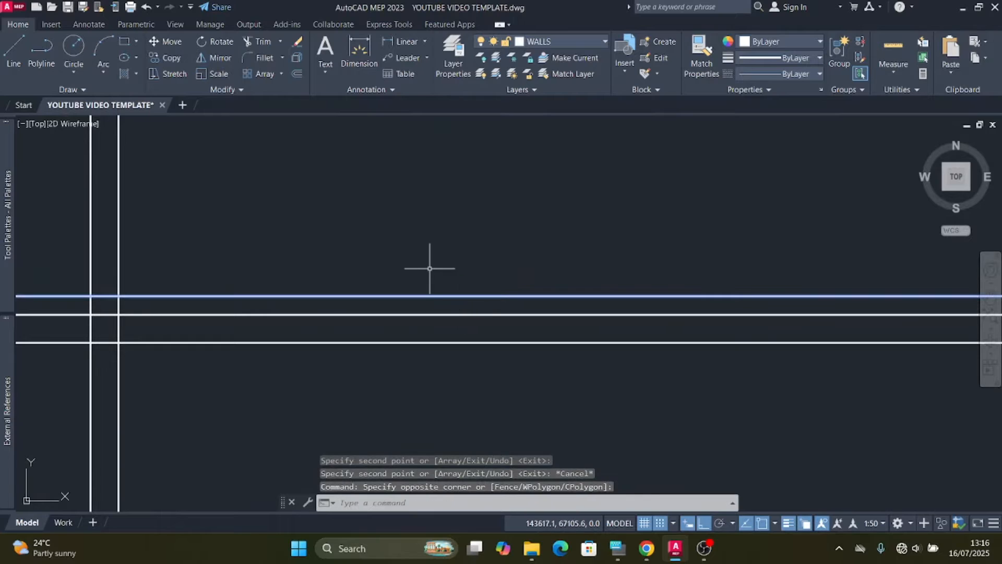
scroll(425, 286, down, 4)
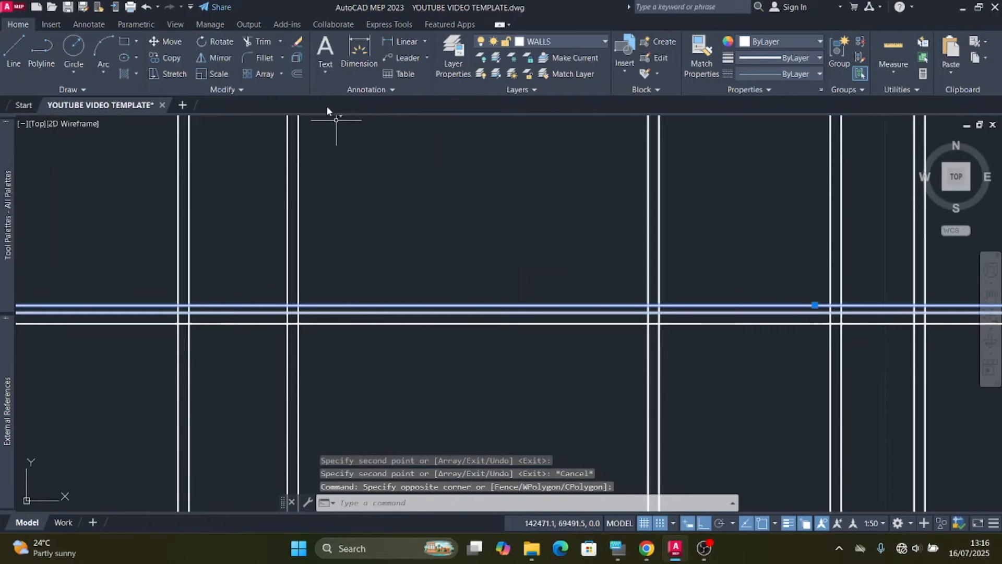
click(296, 73)
click(433, 305)
text(30)
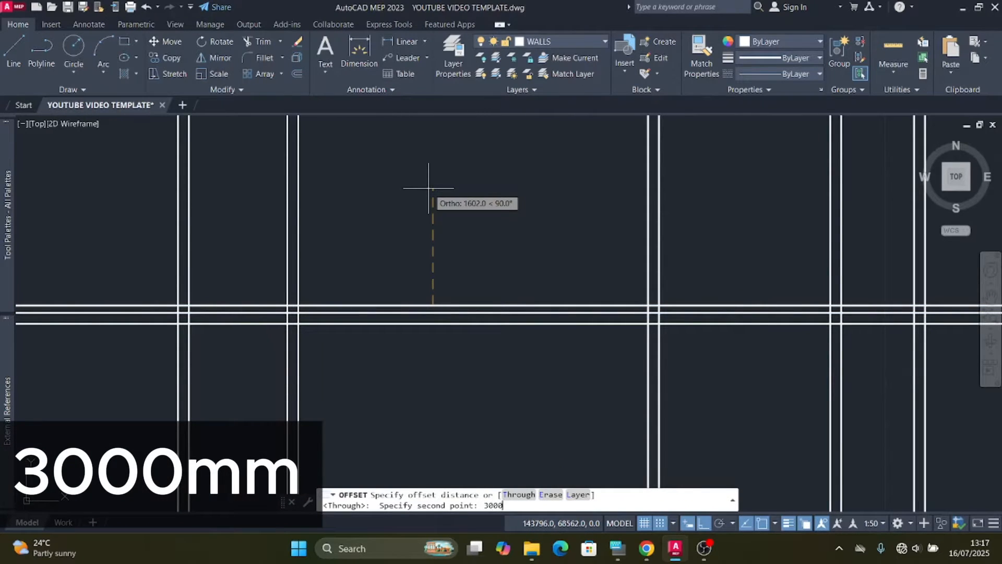
text(00)
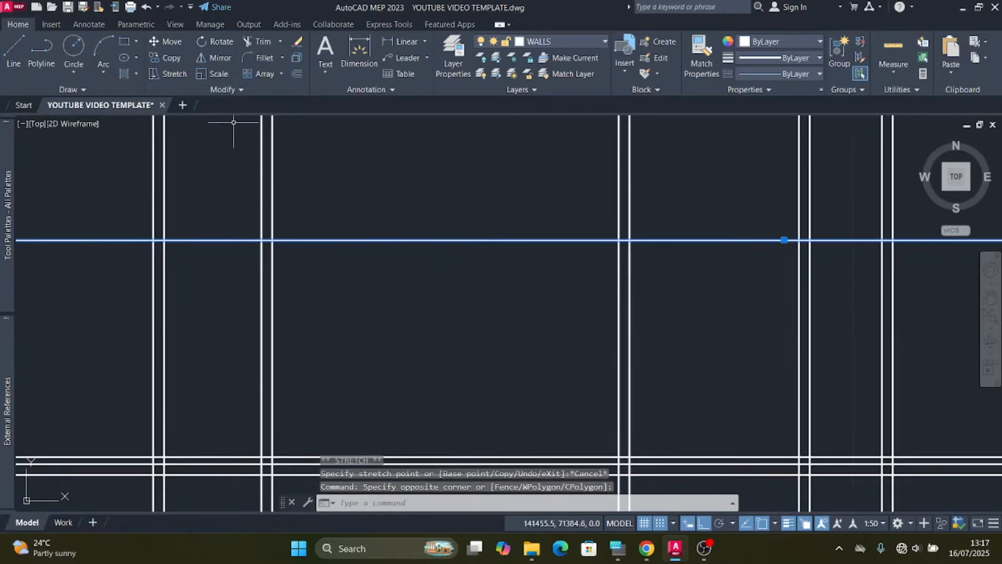
Step: Offset the slab's top line downward 100 mm to mark the underside of the roof slab
click(297, 58)
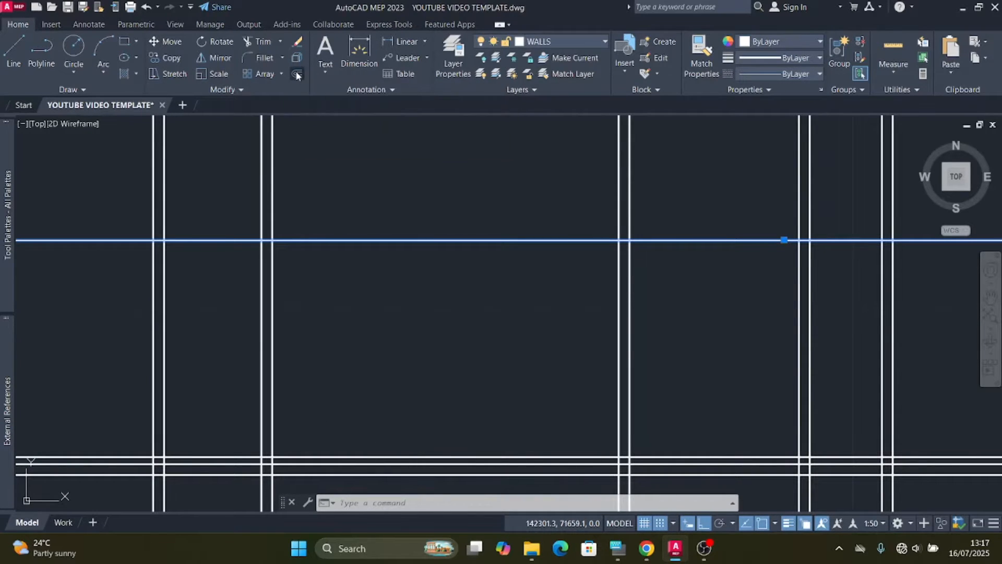
click(477, 240)
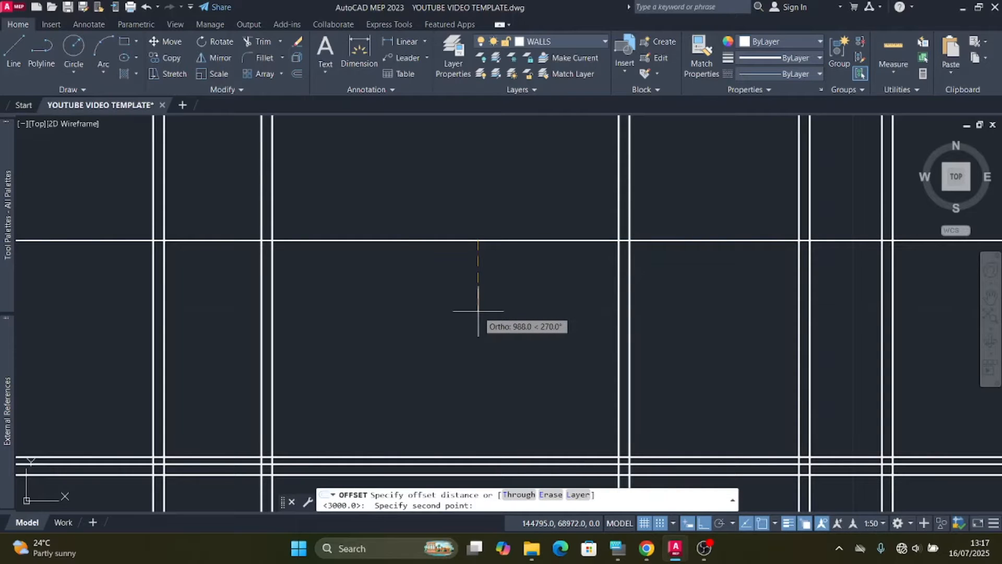
text(10)
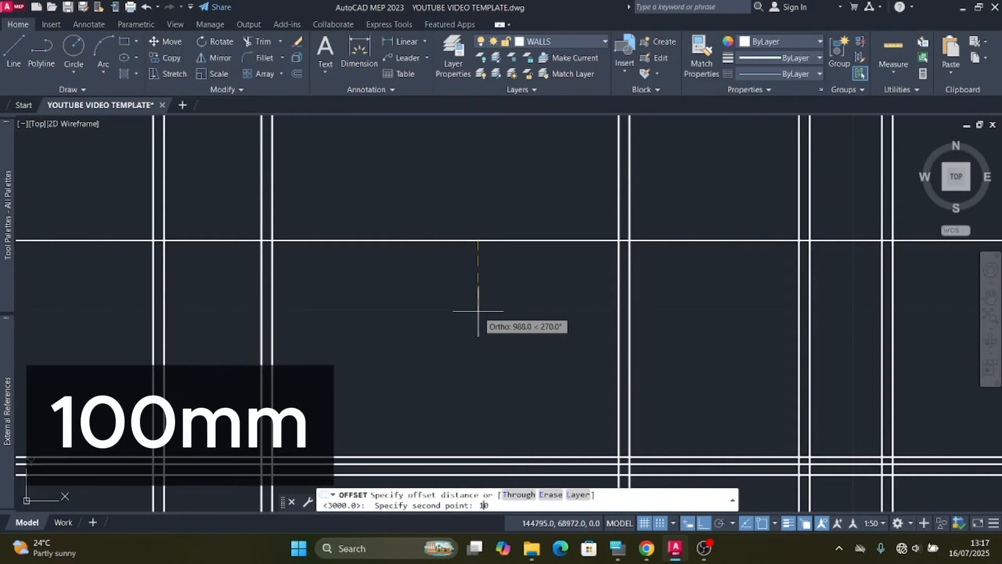
text(0)
key(Return)
click(474, 341)
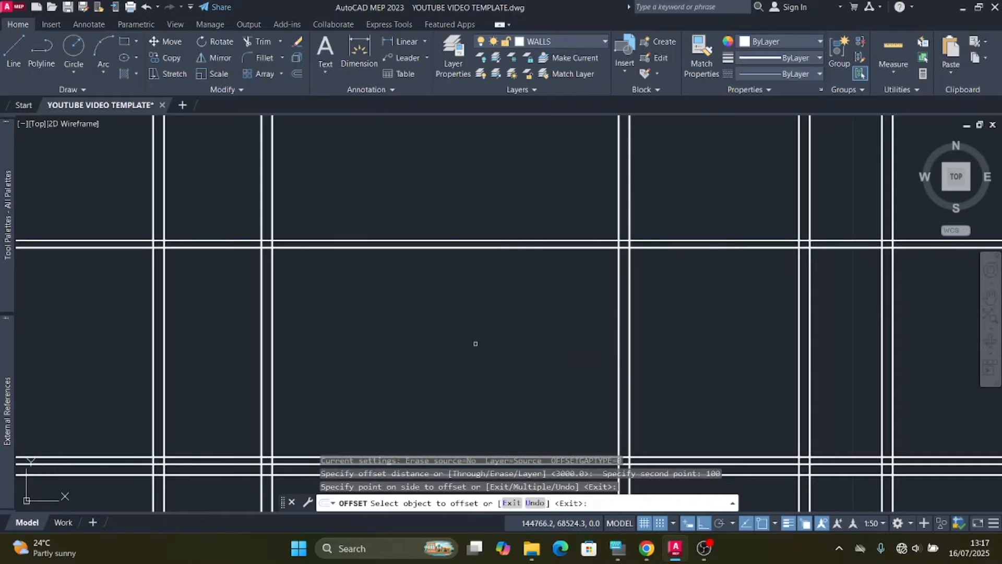
Step: Offset the slab's underside line downward 500 mm to mark the bottom of the beams
middle_drag(475, 343, 553, 356)
click(446, 259)
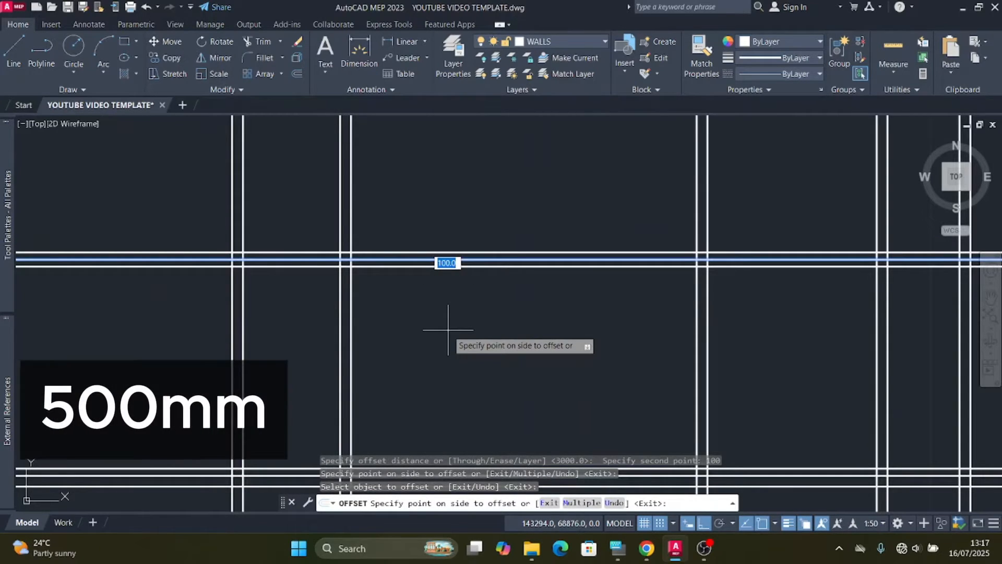
text(500)
key(Return)
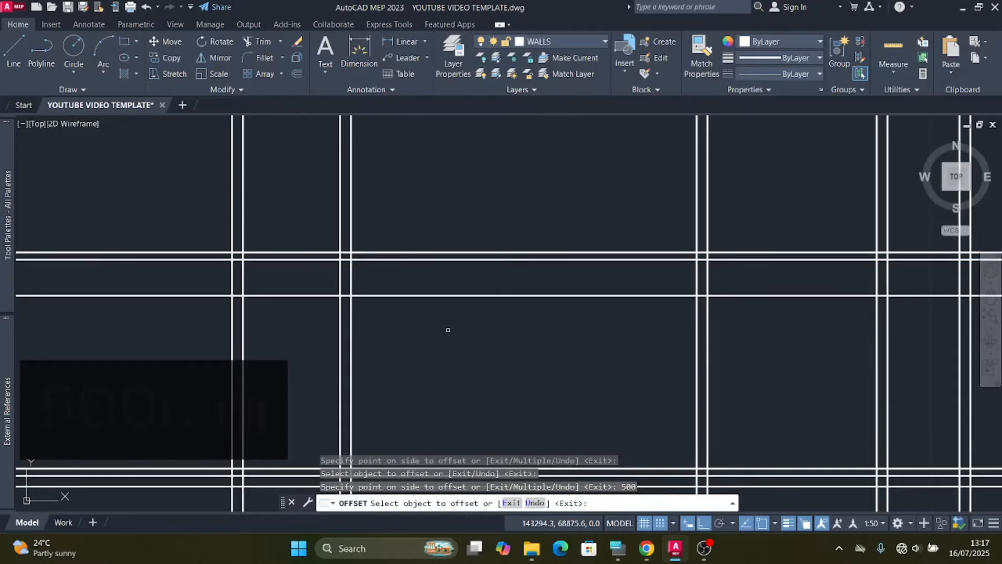
scroll(447, 331, up, 3)
scroll(417, 234, down, 1)
key(Escape)
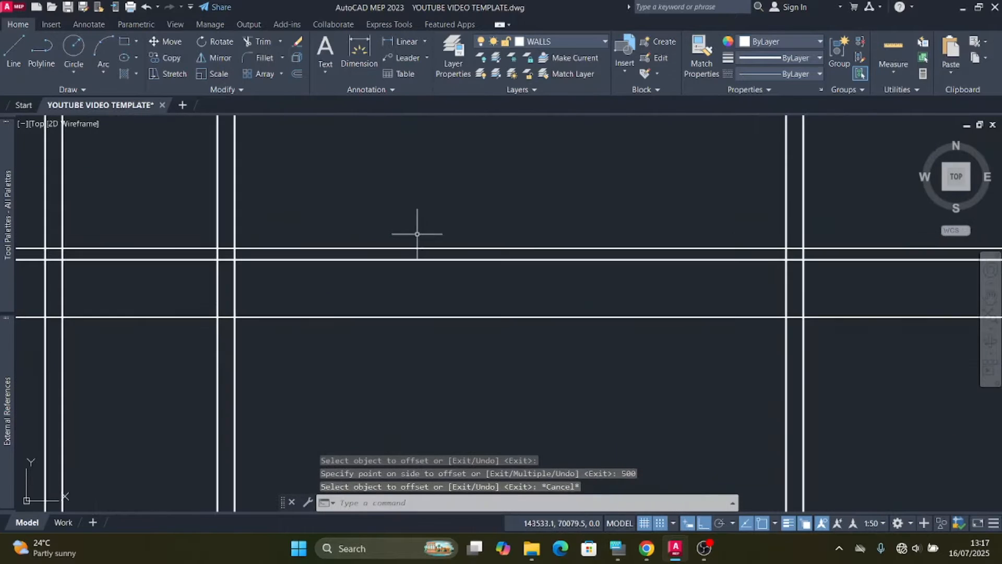
Step: Offset the slab's top line upward 700 mm to set the height of the parapet
click(440, 254)
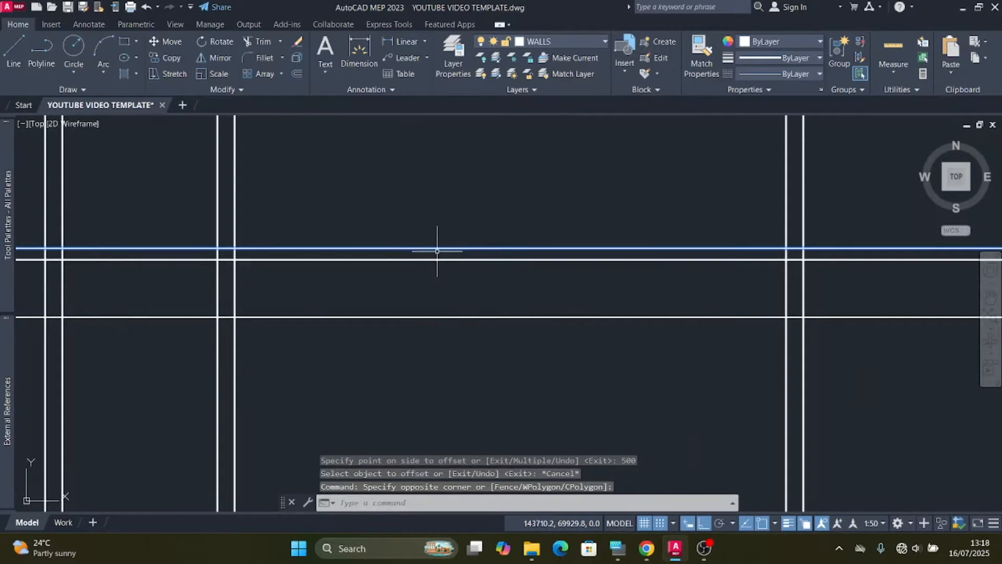
click(298, 71)
click(441, 249)
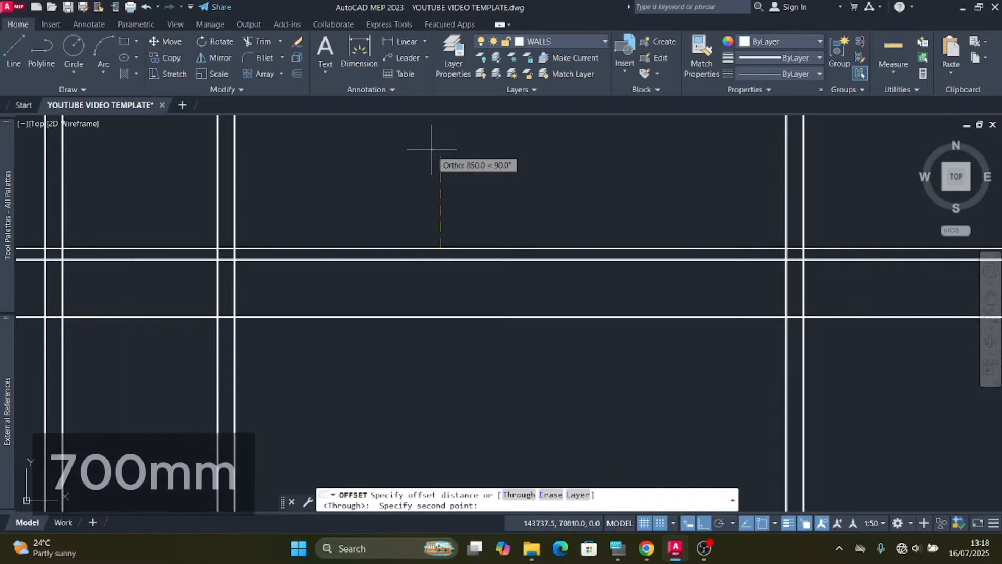
click(618, 549)
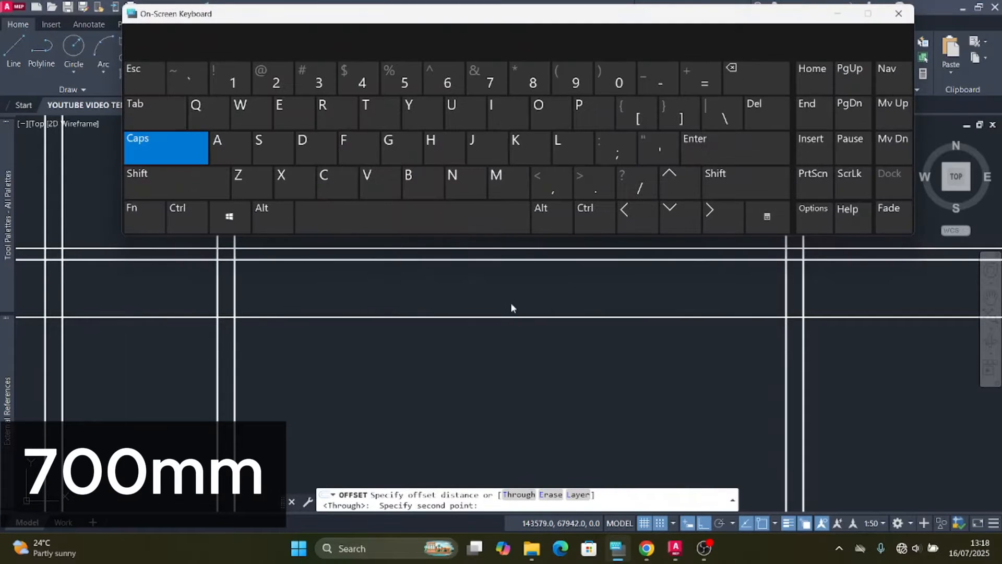
click(618, 79)
click(619, 79)
click(726, 150)
click(631, 249)
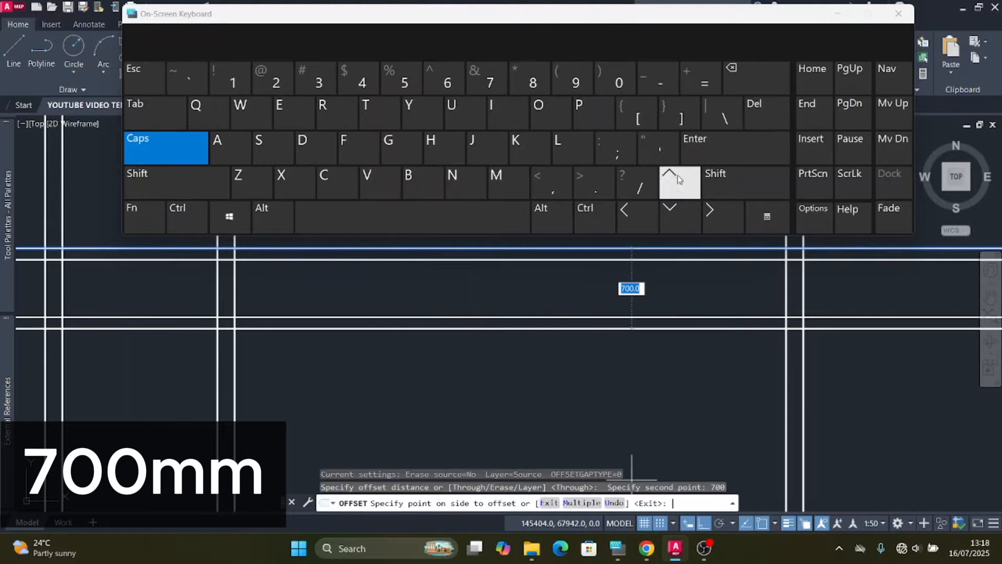
click(846, 13)
scroll(453, 332, down, 2)
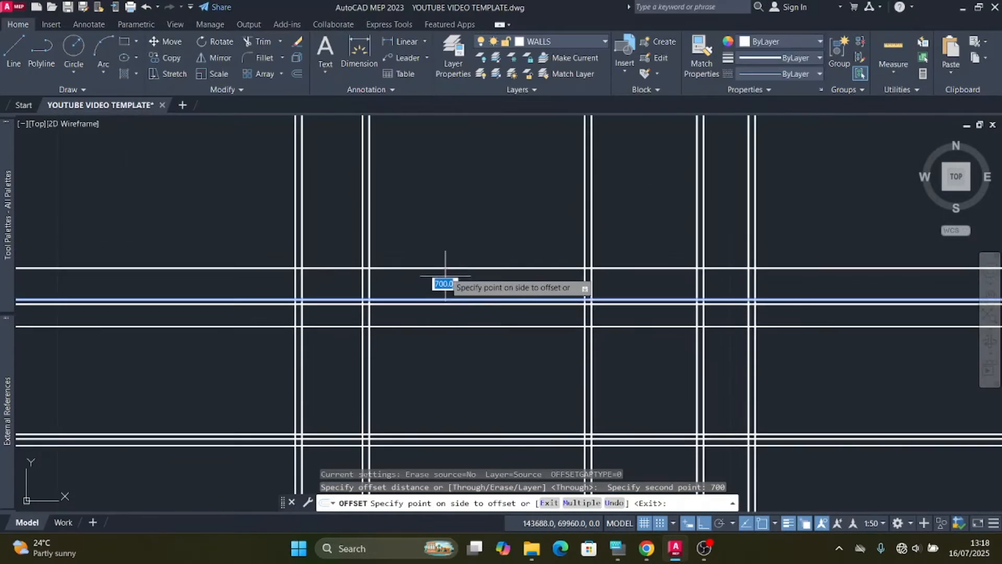
scroll(451, 246, up, 2)
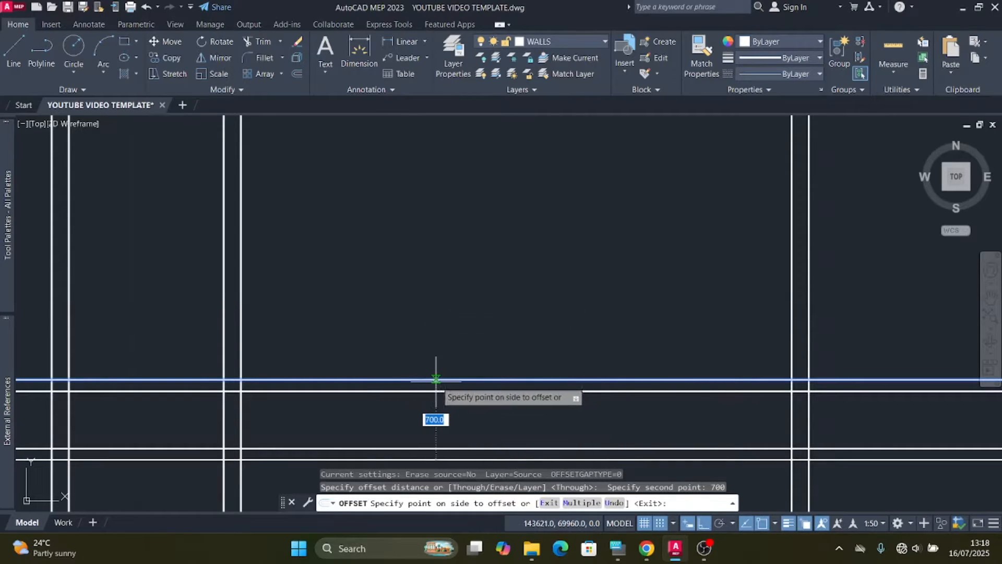
click(436, 304)
scroll(470, 235, down, 3)
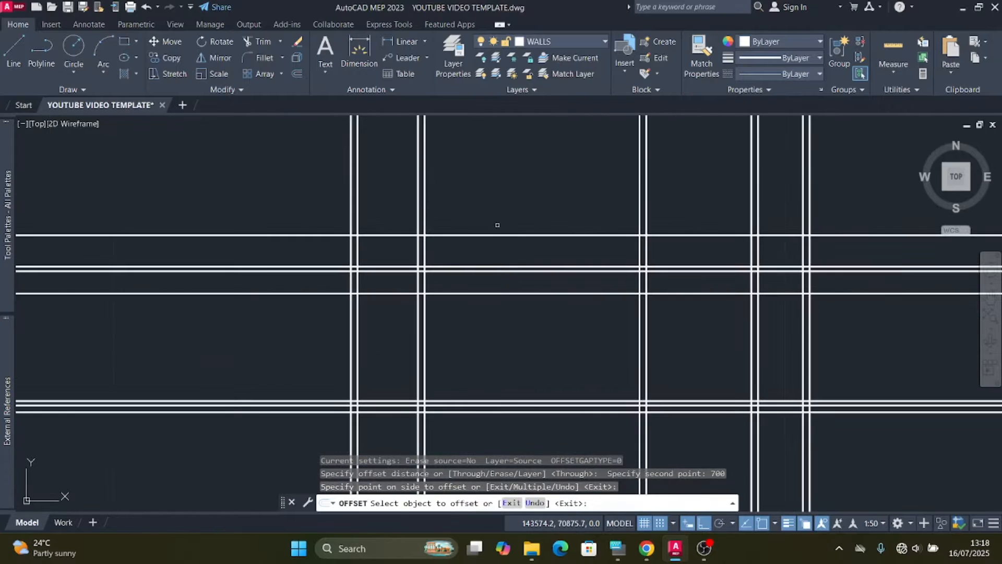
key(Escape)
Step: Offset both vertical lines of the far right porch column outward by 50 mm for the coping overhang
middle_drag(676, 234, 533, 230)
scroll(510, 232, down, 1)
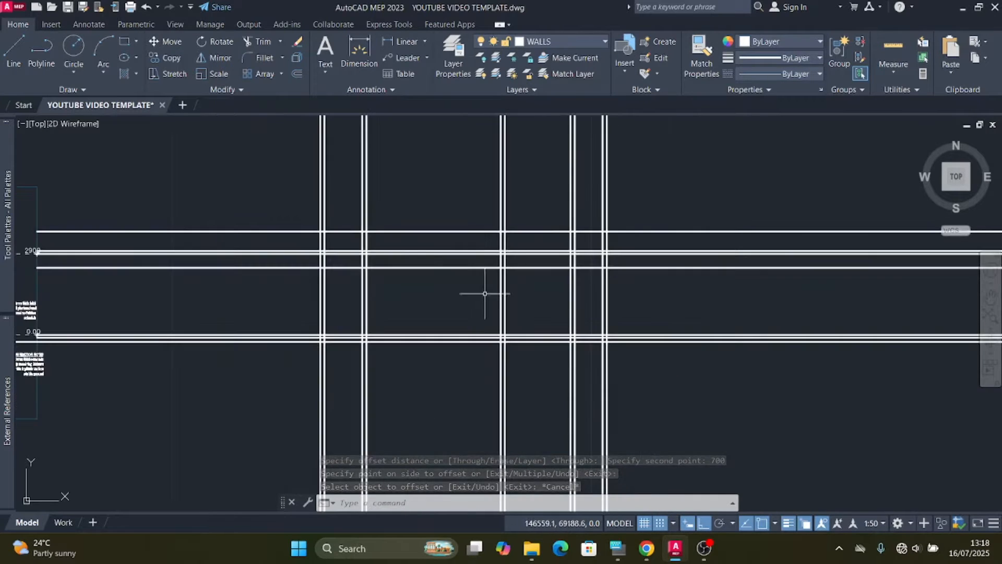
scroll(609, 235, up, 5)
click(601, 299)
click(584, 255)
scroll(467, 260, down, 2)
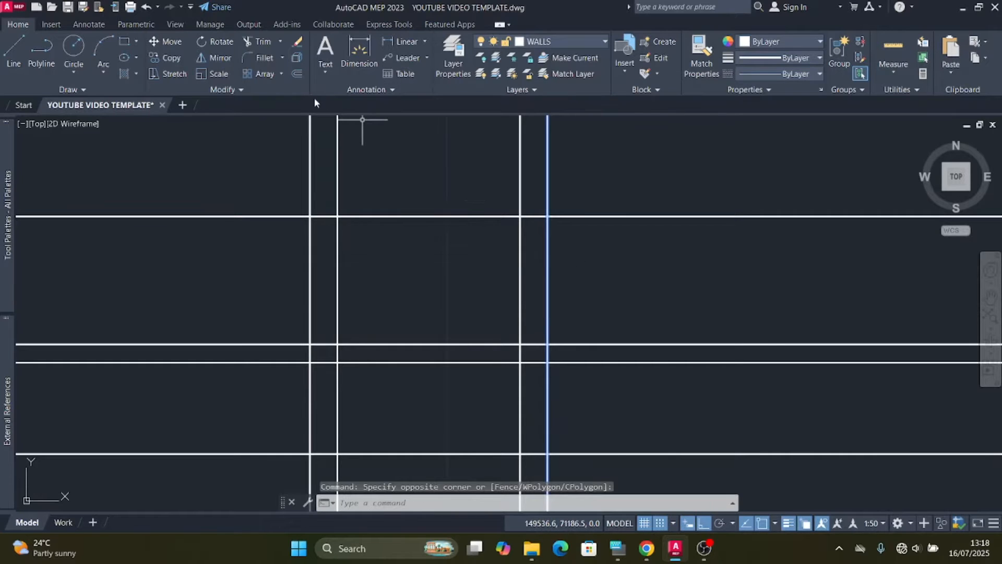
click(299, 73)
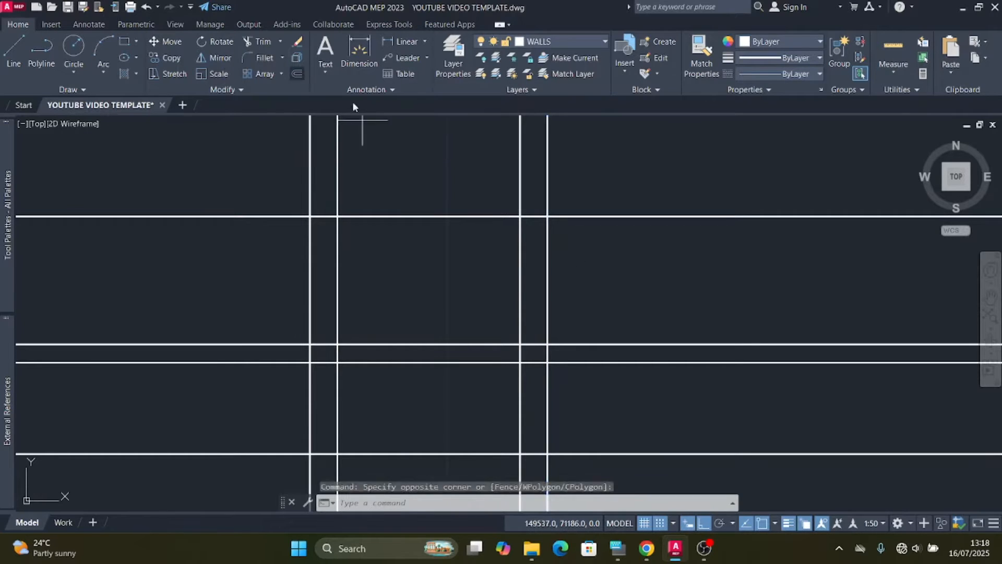
click(547, 270)
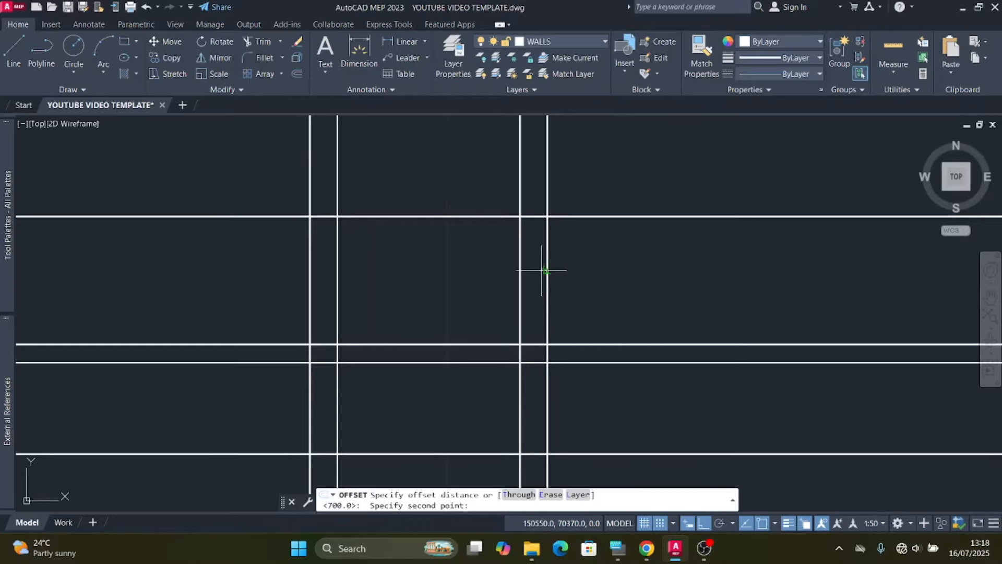
text(50)
key(Return)
click(604, 271)
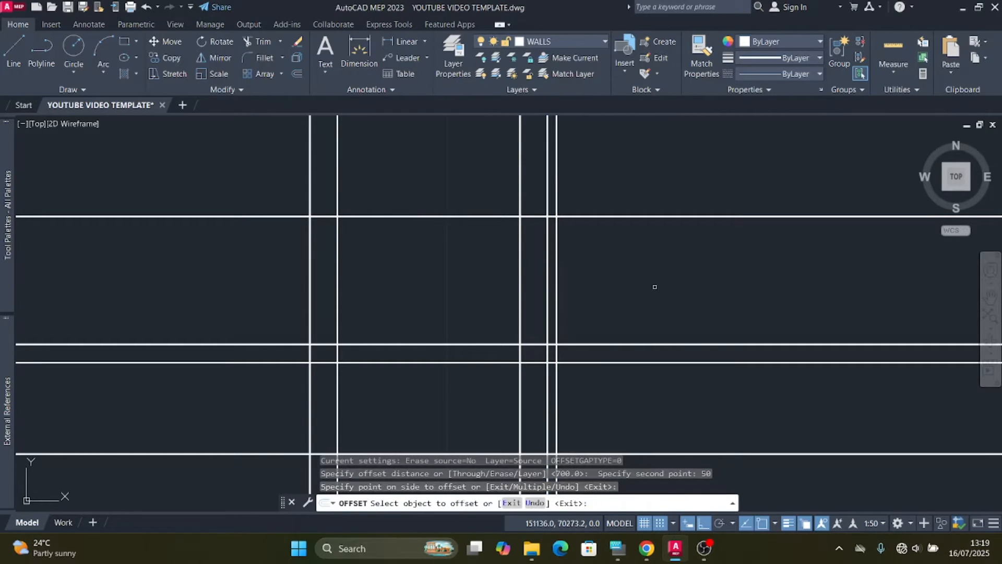
click(519, 253)
click(605, 287)
scroll(605, 286, down, 2)
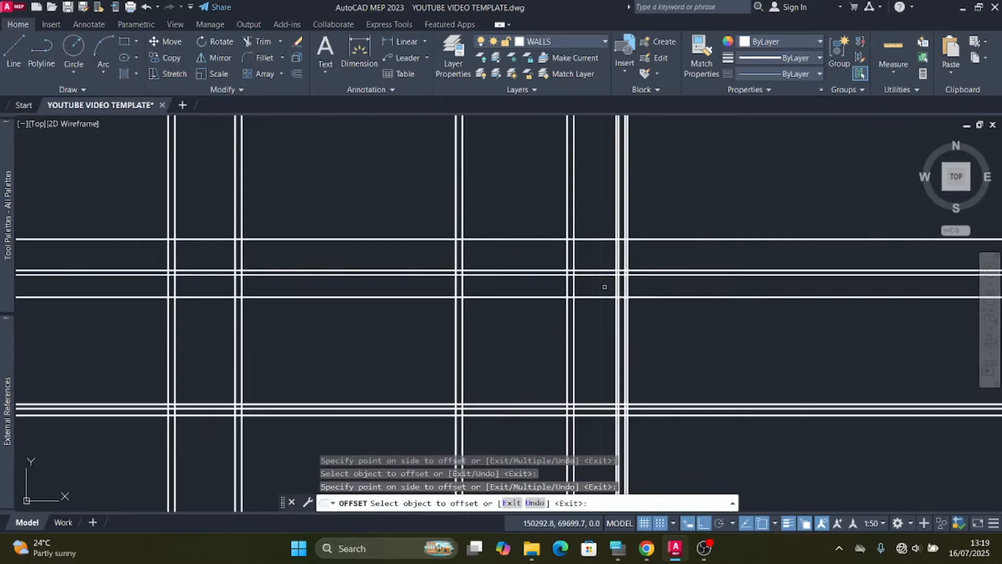
Step: Offset both vertical lines of the far left porch column outward by 50 mm for the coping overhang
scroll(102, 244, up, 3)
click(371, 244)
click(329, 245)
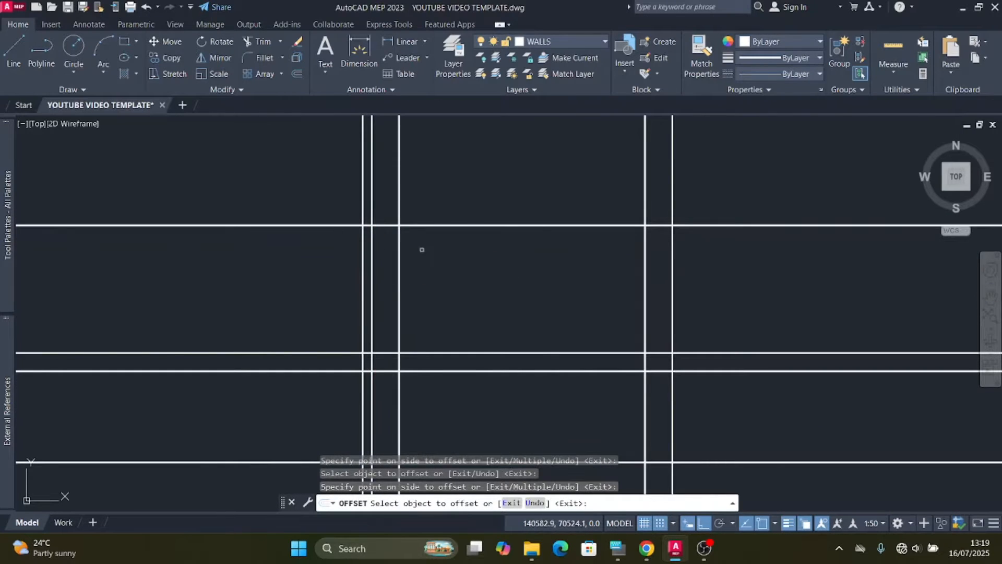
click(399, 245)
click(425, 246)
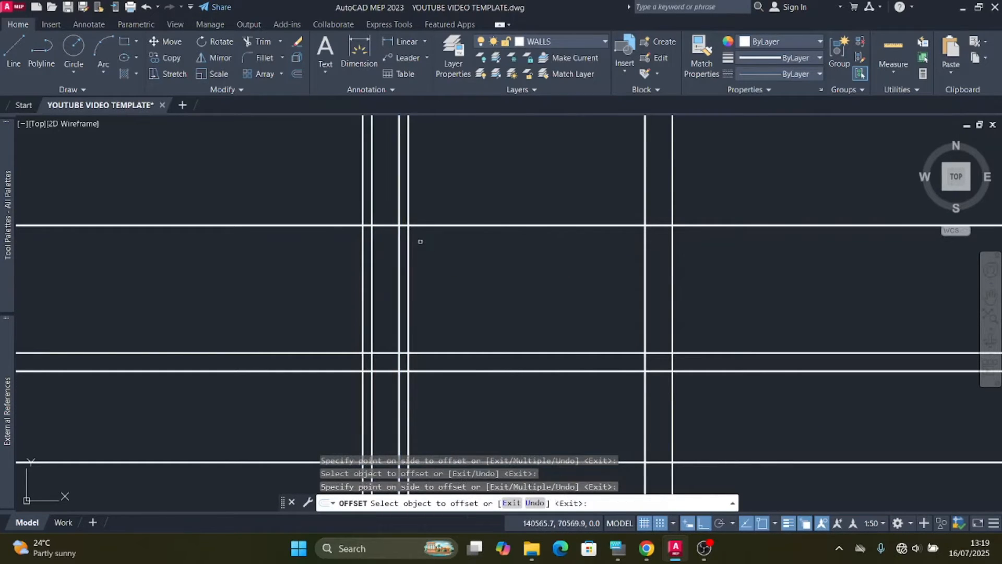
Step: Offset the parapet's top line upward for the coping thickness and check its level against the S01 section
scroll(421, 241, down, 2)
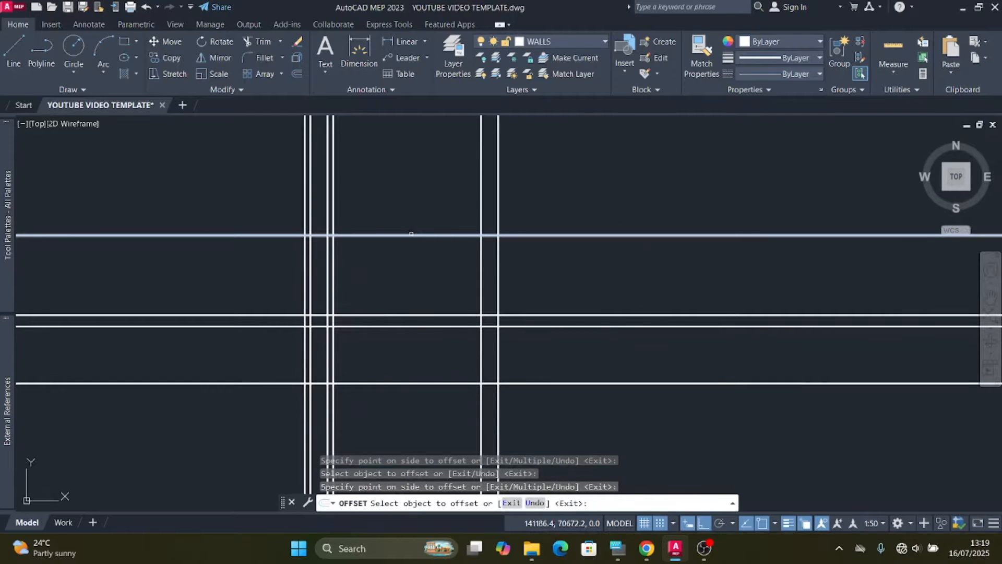
click(412, 233)
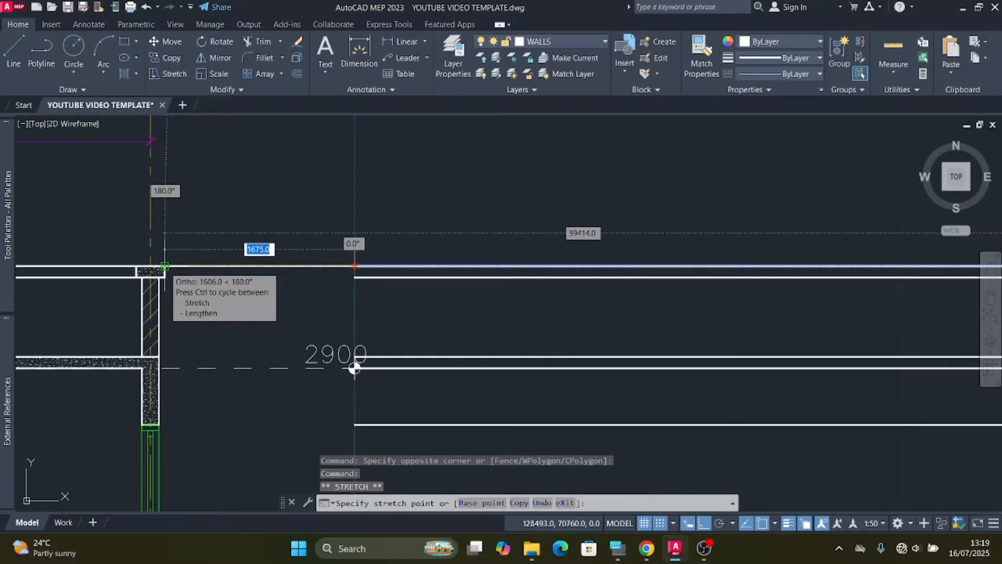
click(197, 251)
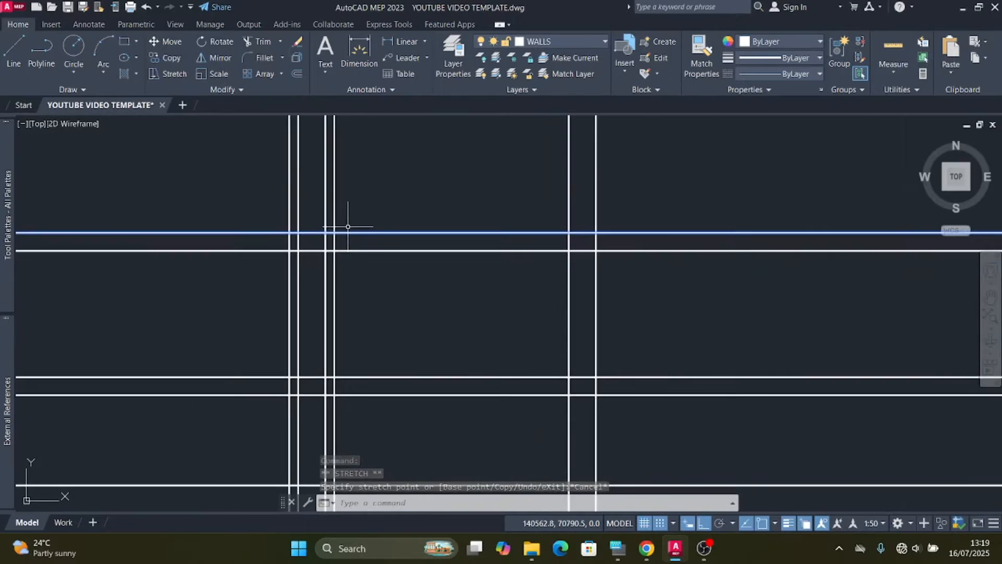
Step: Select the coping lines with both end columns' vertical lines, and trim off the right column's lines above the coping
click(398, 200)
click(246, 271)
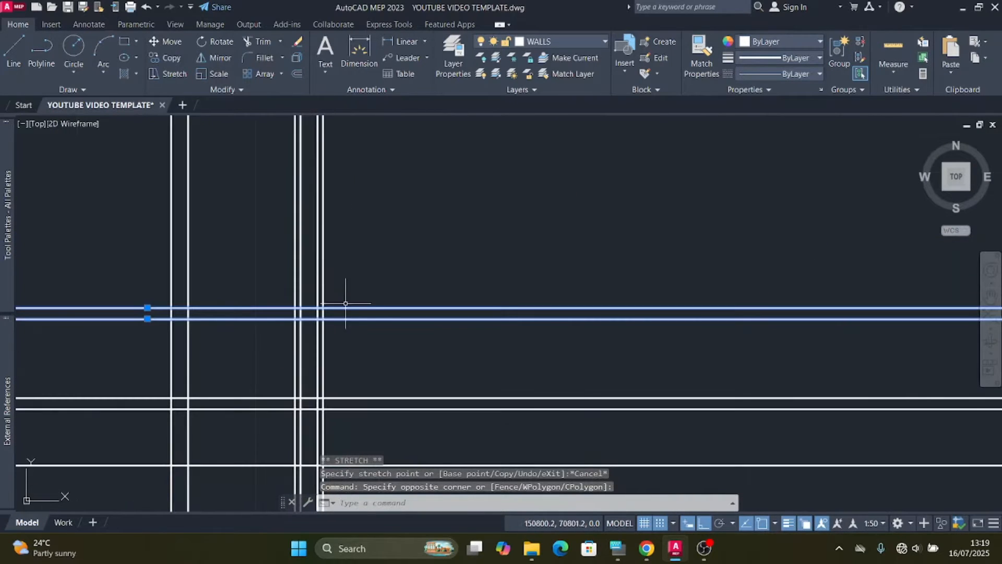
click(351, 284)
click(263, 351)
scroll(507, 274, down, 2)
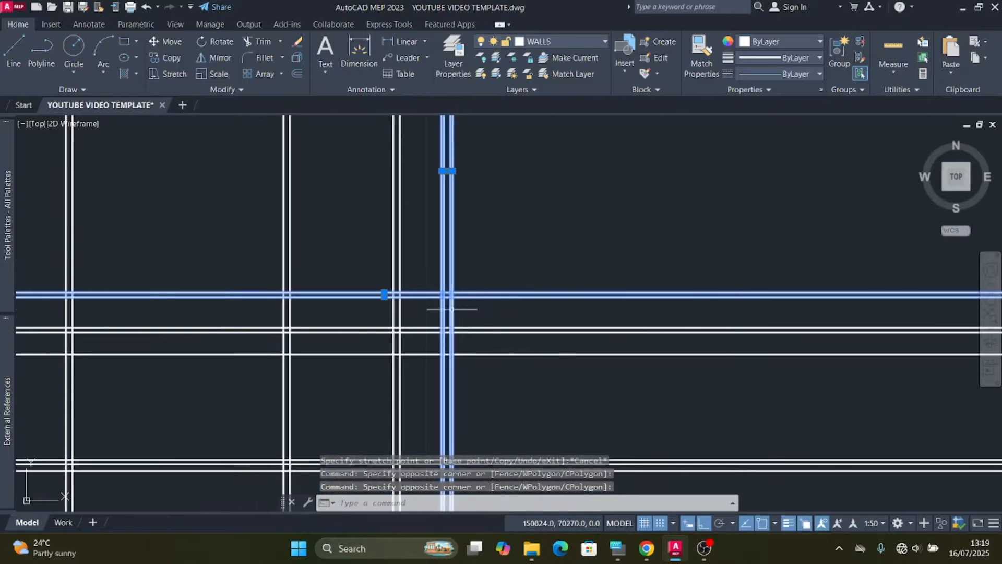
scroll(446, 309, up, 3)
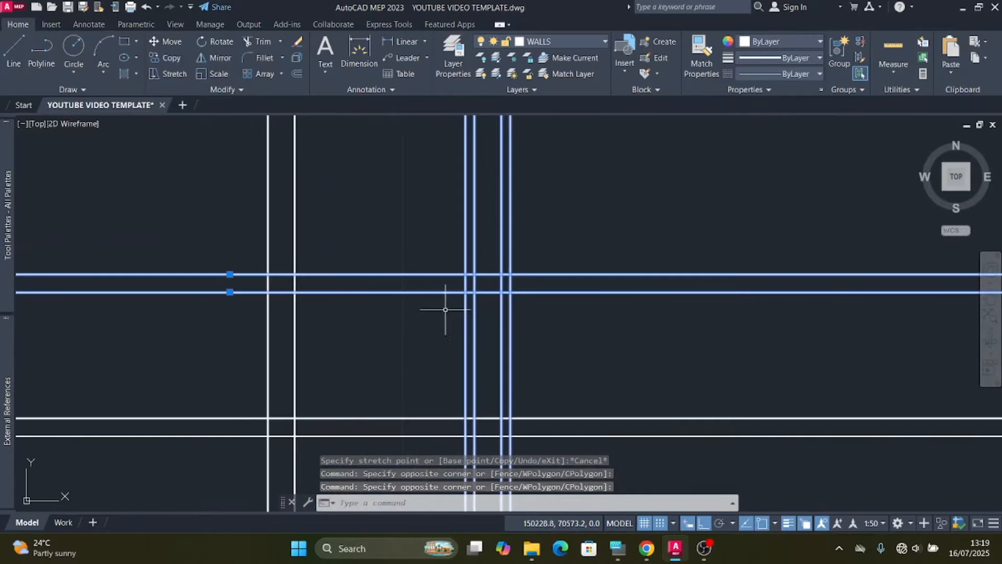
click(264, 42)
scroll(499, 290, up, 4)
scroll(453, 290, down, 1)
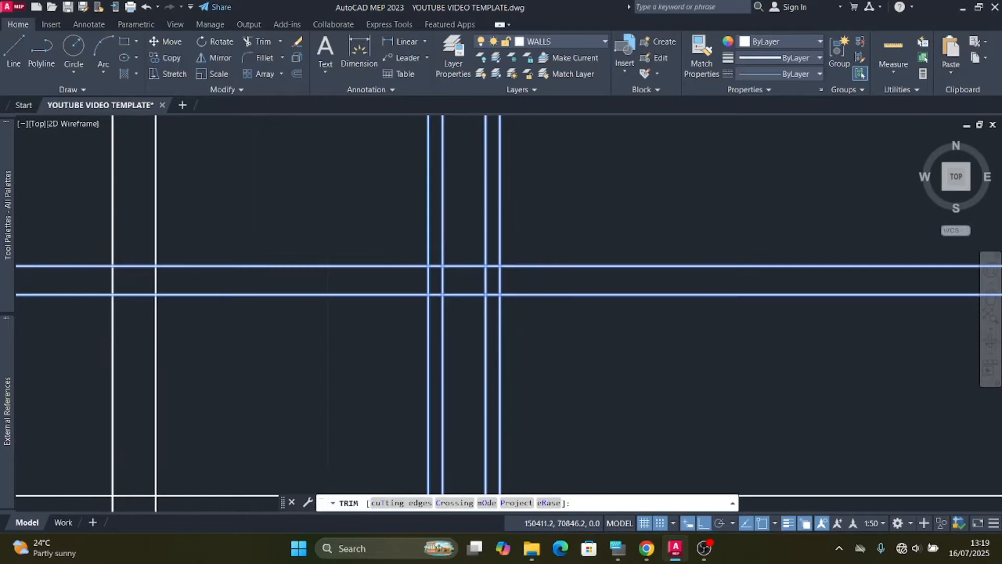
scroll(447, 244, up, 1)
drag(452, 262, 340, 262)
drag(554, 264, 495, 262)
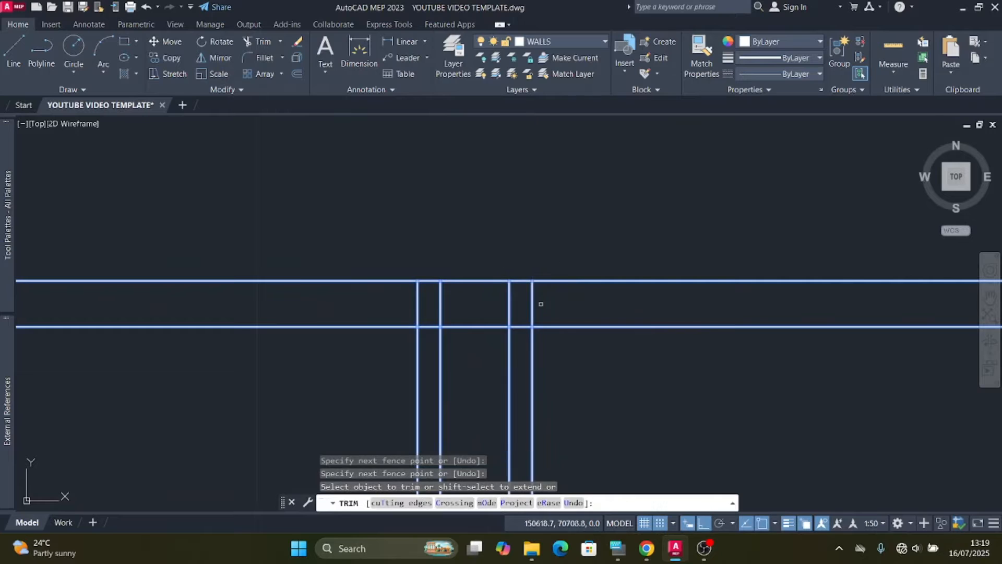
Step: Trim the far right column's wall lines inside the coping, its overhang lines below it, and the coping lines beyond the right overhang
scroll(528, 312, up, 4)
mouse_move(523, 309)
mouse_down()
mouse_move(409, 296)
mouse_move(282, 313)
mouse_up()
scroll(413, 188, down, 4)
scroll(451, 312, up, 4)
drag(479, 287, 268, 279)
scroll(543, 259, down, 4)
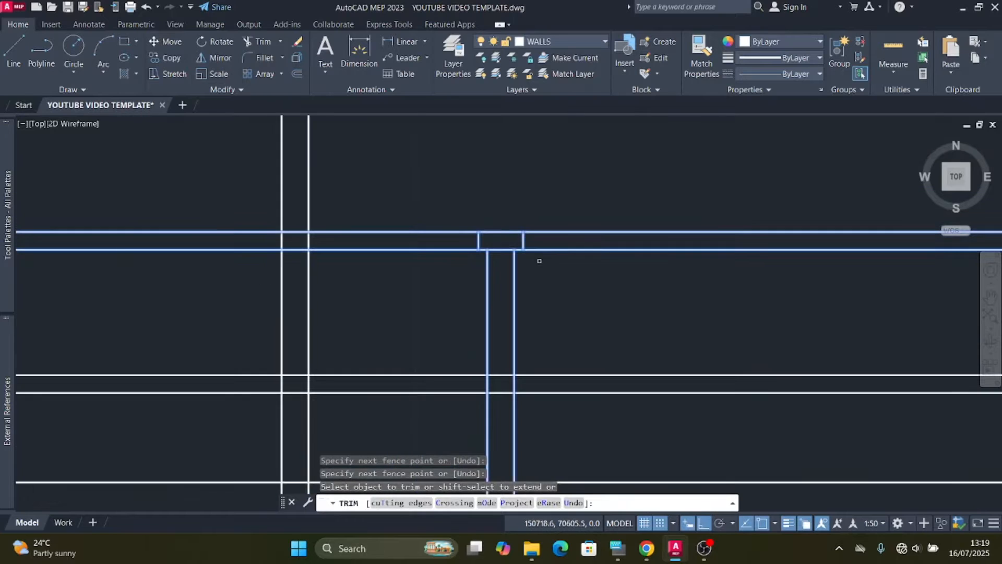
drag(555, 262, 553, 214)
scroll(265, 300, down, 4)
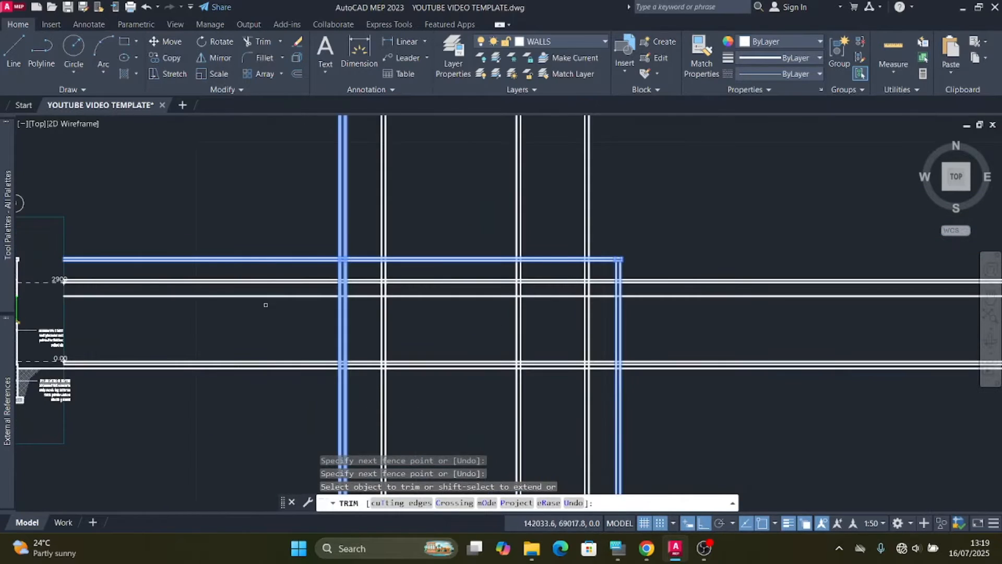
Step: Trim the coping lines and vertical lines at the far left column to match the right end's coping overhang
scroll(296, 257, up, 3)
scroll(651, 267, up, 3)
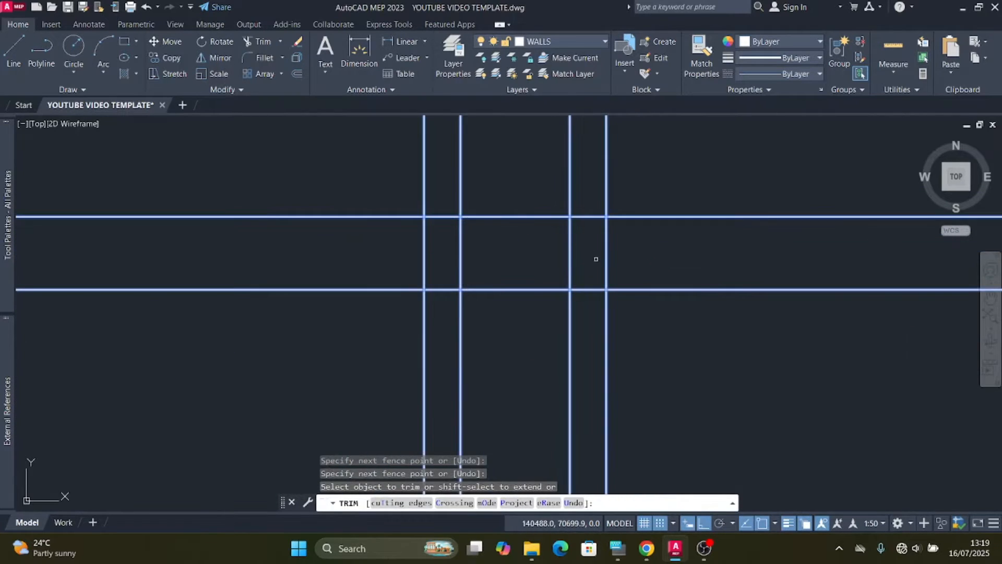
drag(595, 260, 538, 256)
drag(478, 257, 444, 261)
drag(371, 340, 344, 203)
scroll(332, 269, down, 1)
scroll(342, 269, down, 1)
drag(396, 224, 364, 222)
mouse_move(431, 217)
mouse_down()
mouse_move(464, 220)
mouse_move(417, 226)
mouse_up()
click(442, 297)
click(369, 317)
scroll(258, 269, down, 8)
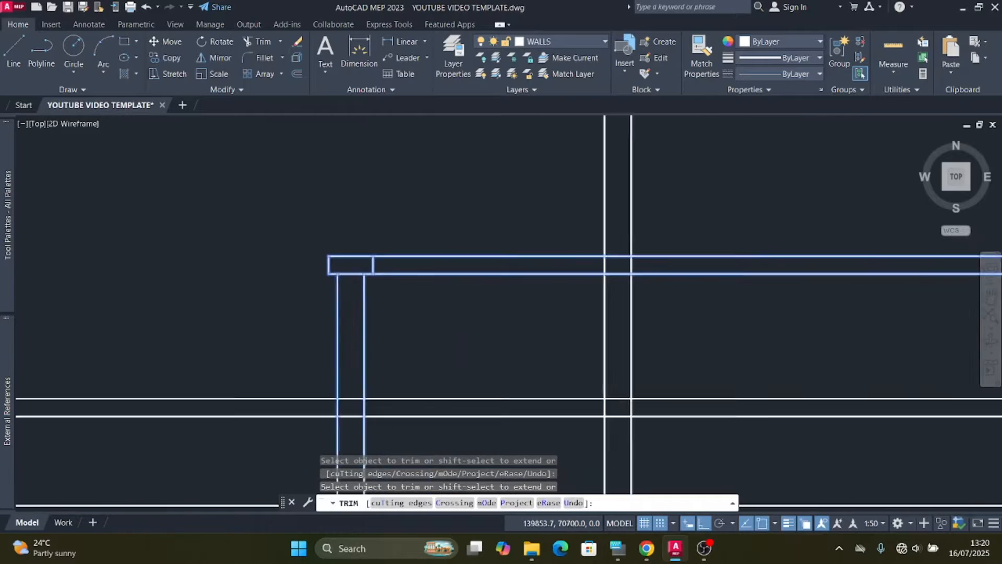
middle_drag(346, 452, 388, 330)
key(Escape)
scroll(452, 255, down, 2)
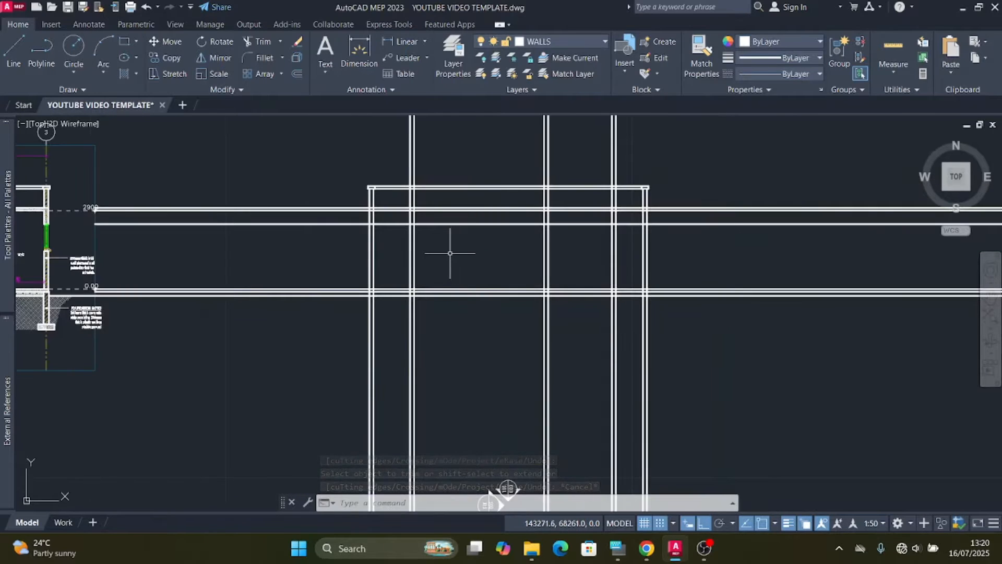
Step: Draw a 200 x 1200 mm rectangle in the empty space below the floor lines, between the second and third walls
scroll(433, 300, up, 2)
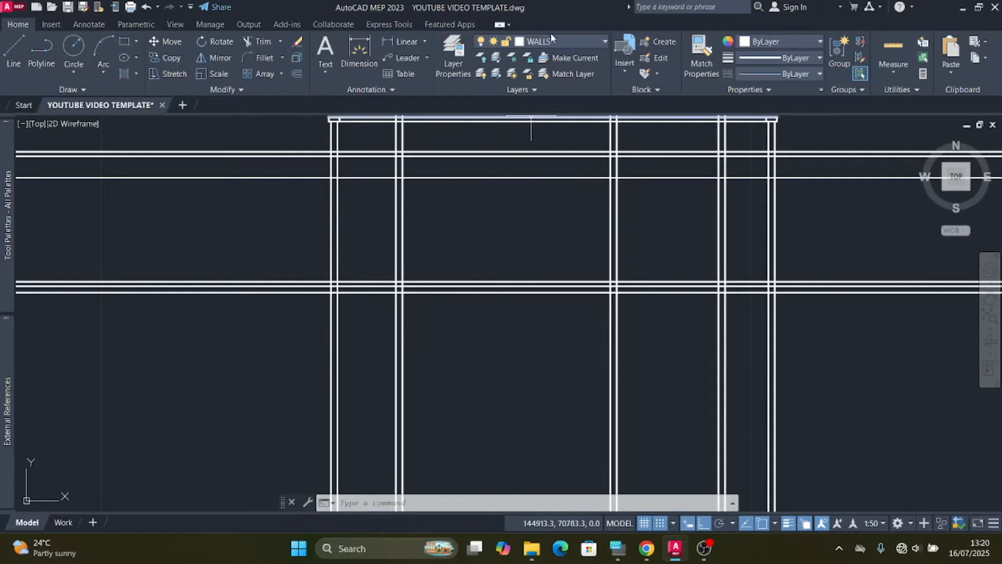
click(125, 41)
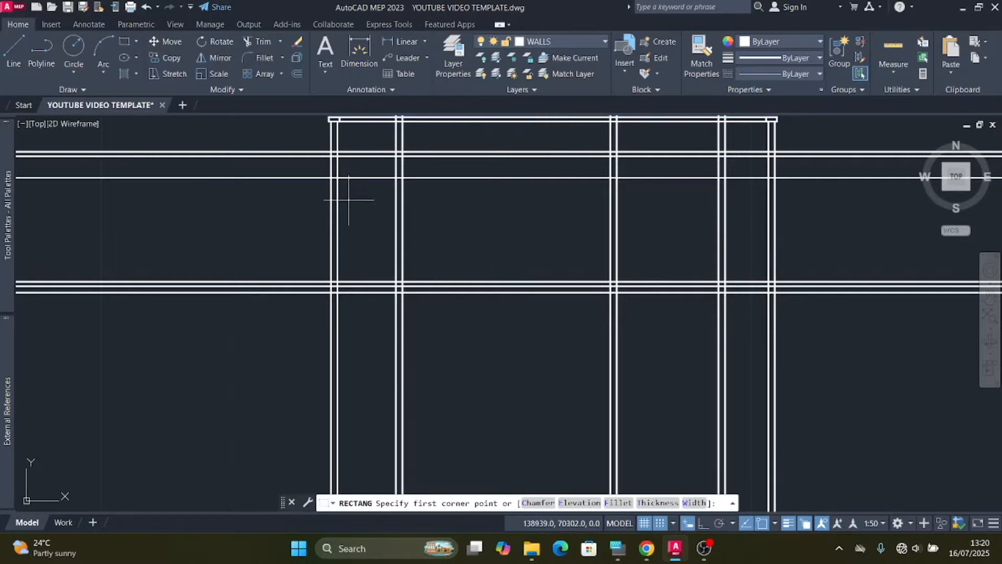
scroll(493, 427, up, 2)
click(463, 277)
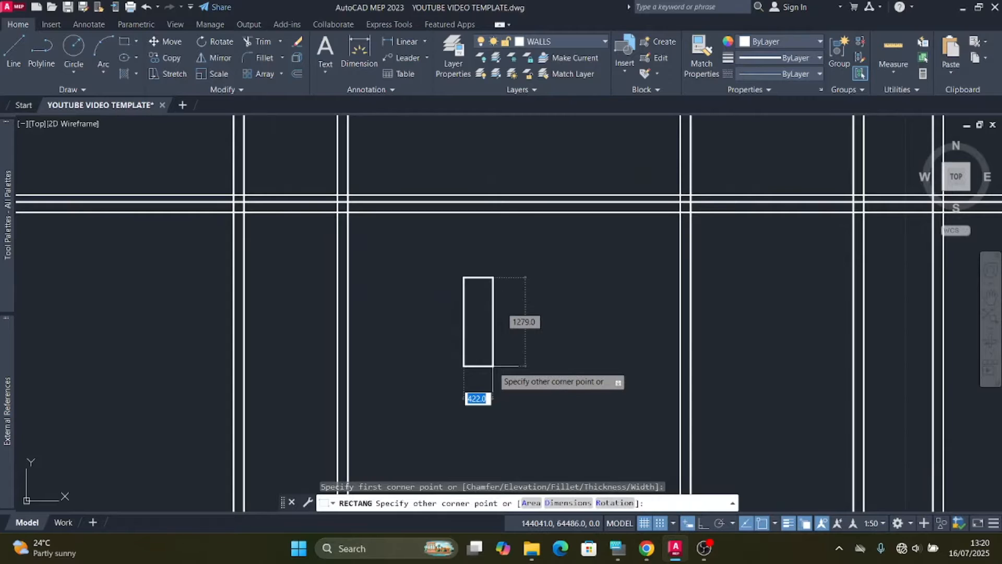
text(20)
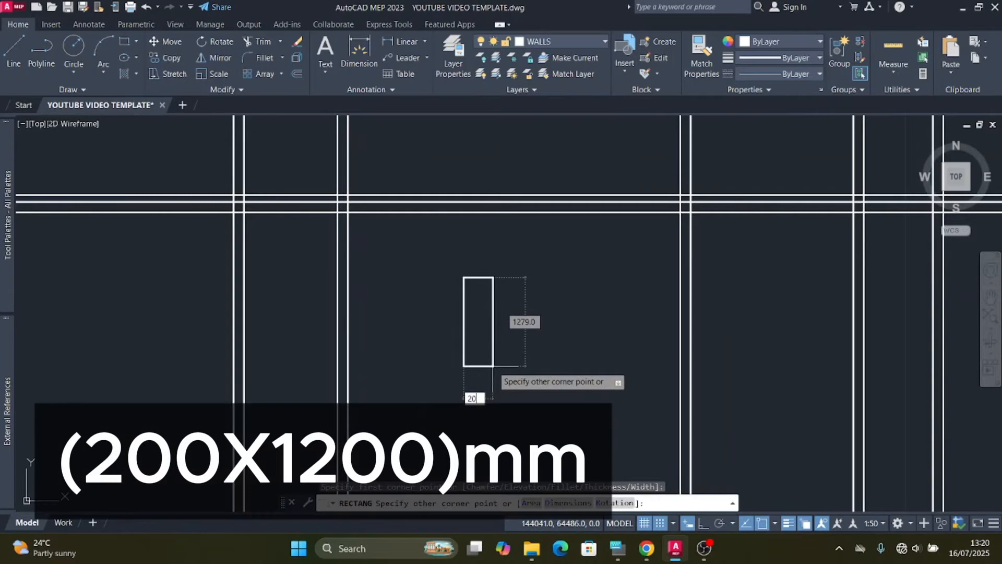
text(0)
key(Tab)
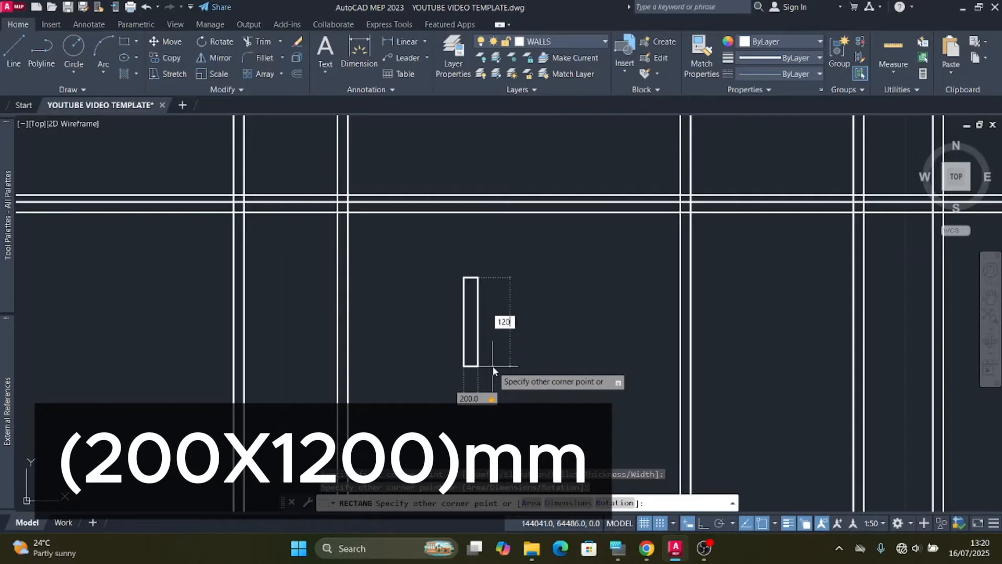
text(1200)
key(Return)
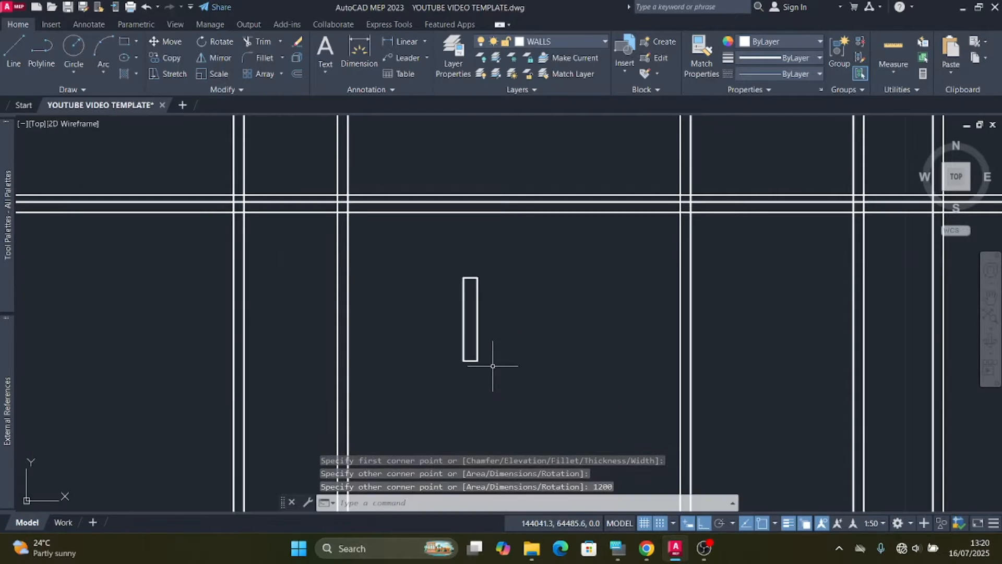
click(491, 365)
click(452, 285)
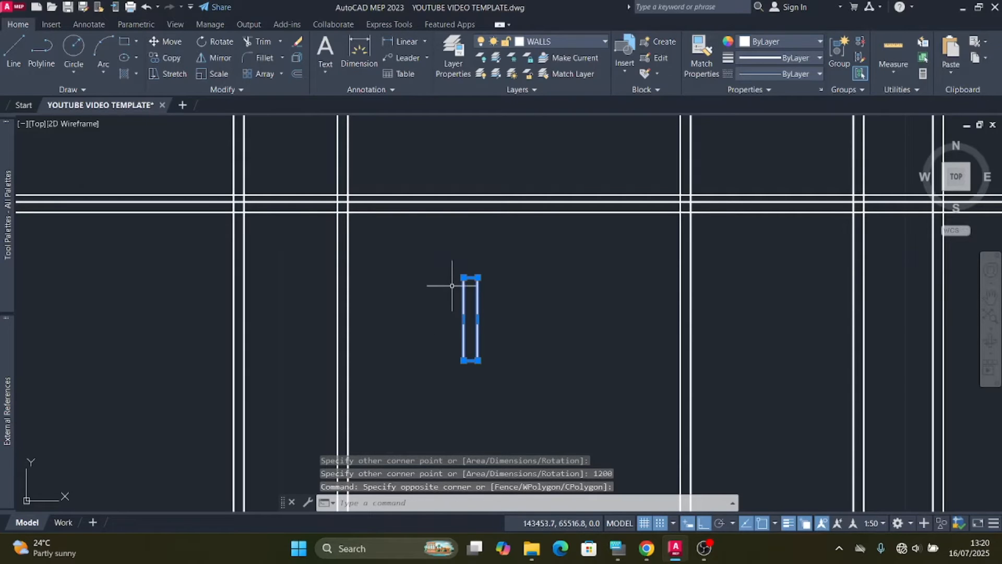
click(170, 41)
scroll(461, 274, up, 4)
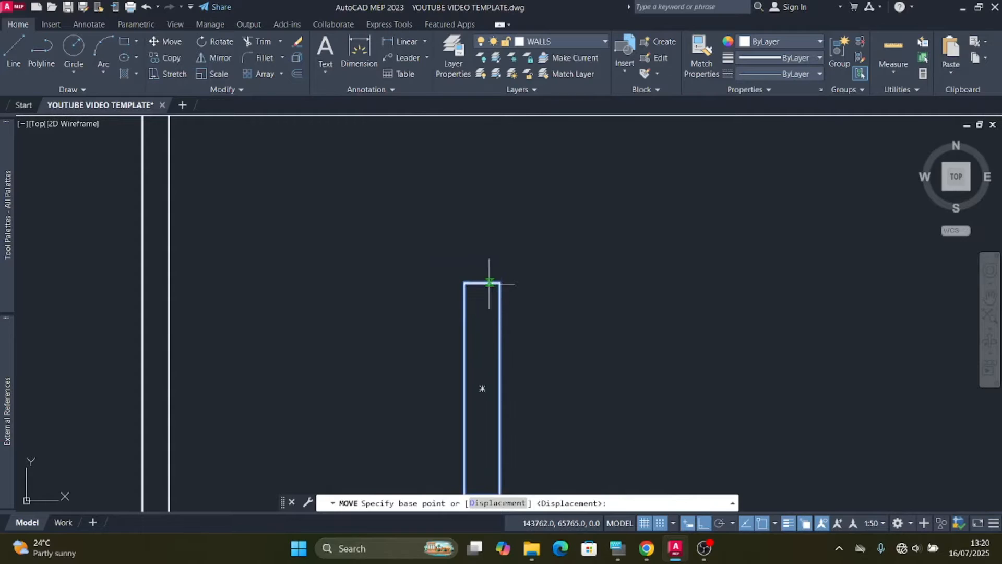
scroll(470, 285, down, 4)
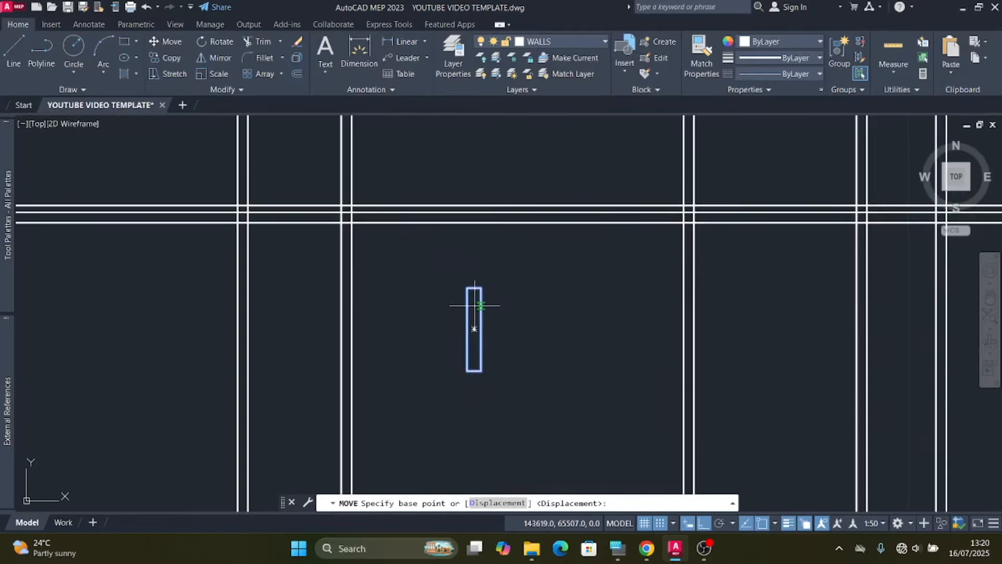
scroll(482, 295, up, 2)
key(Escape)
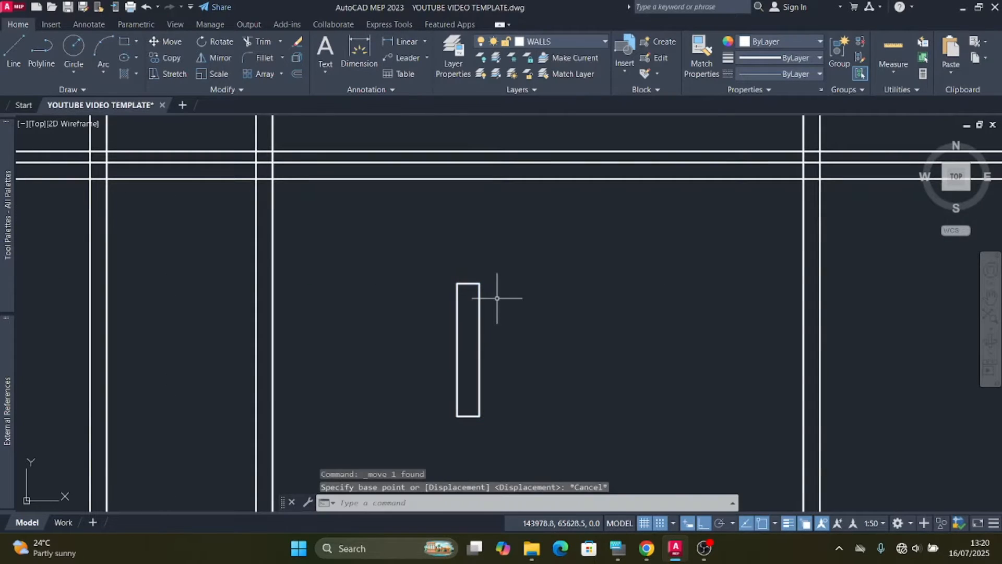
Step: Offset the left line of the far left wall 75 mm inward to create its centre line
scroll(494, 313, down, 8)
scroll(411, 275, up, 4)
scroll(387, 282, up, 6)
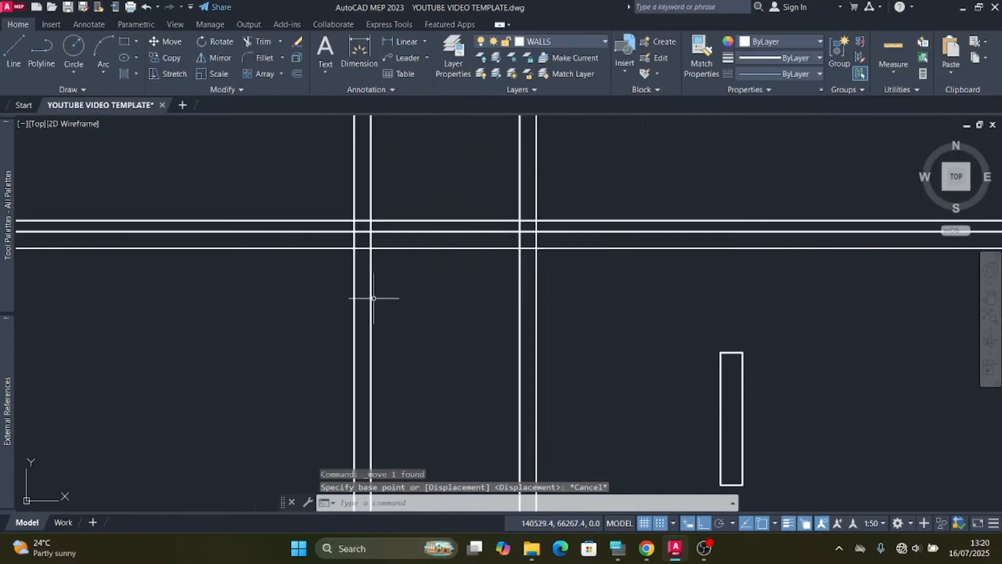
click(369, 303)
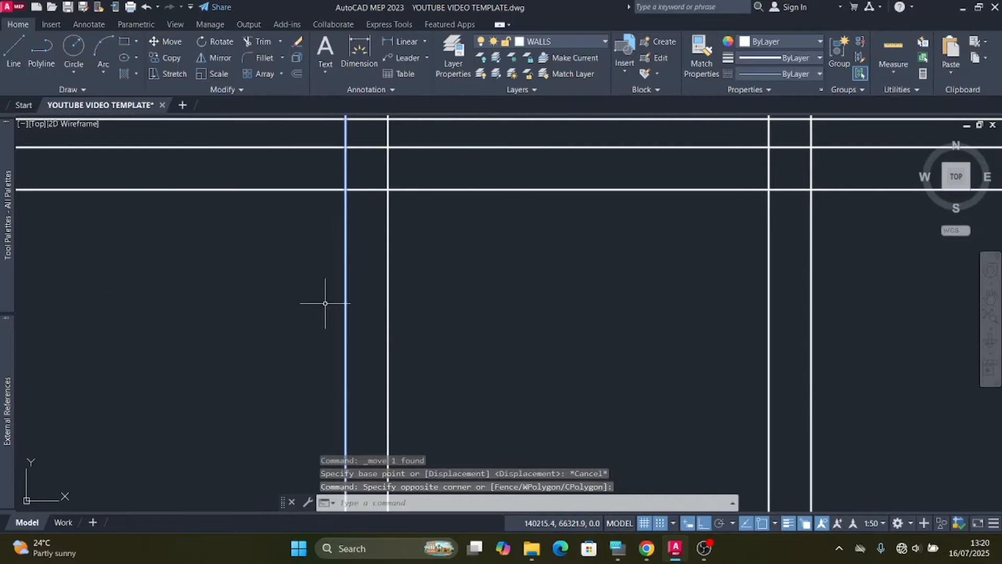
scroll(357, 334, down, 2)
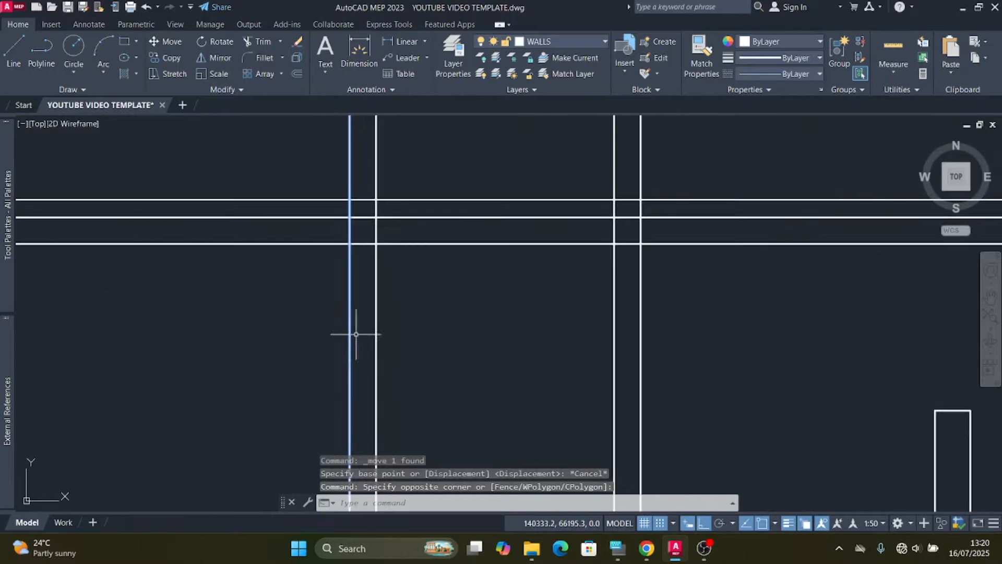
click(297, 73)
click(350, 290)
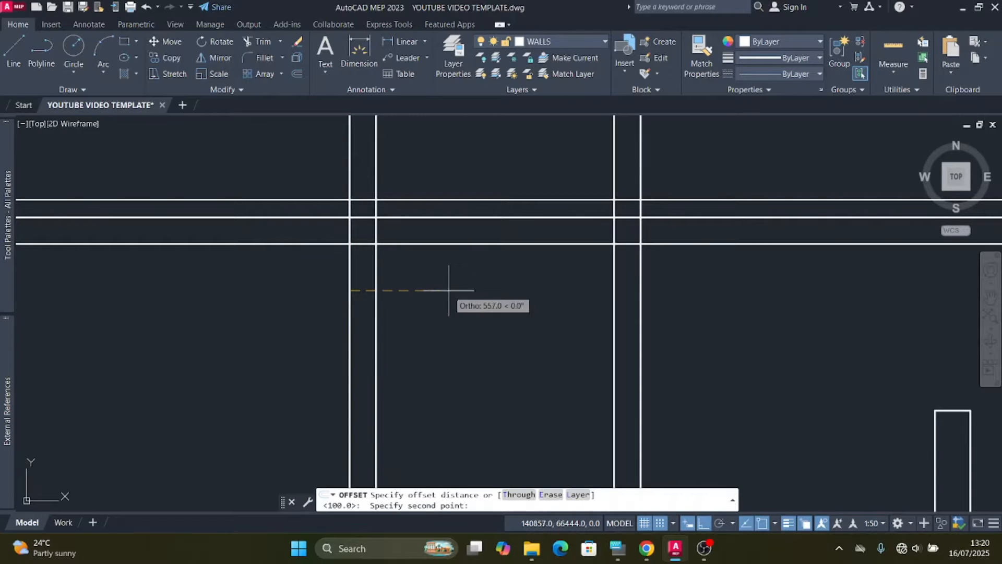
click(618, 548)
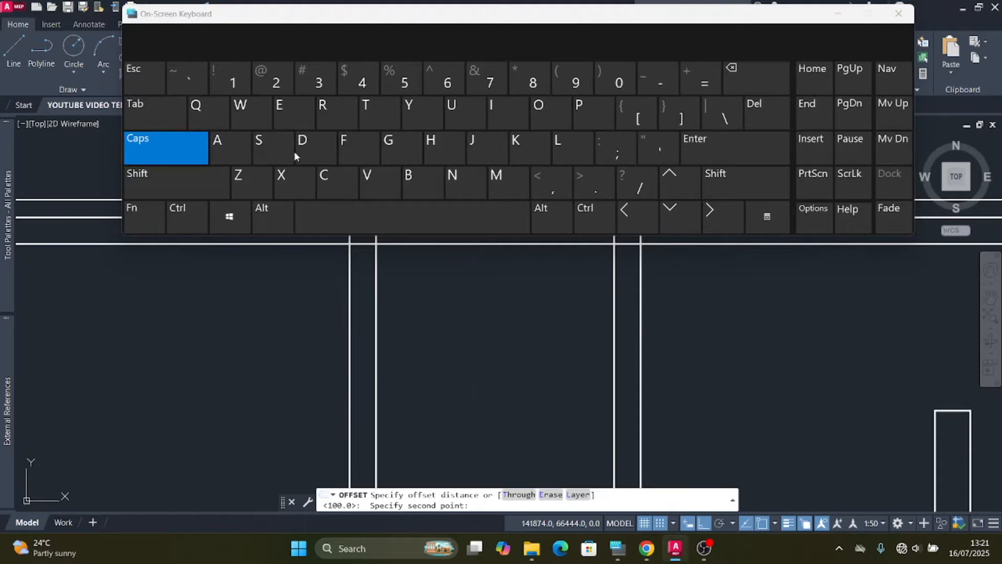
click(488, 81)
click(417, 82)
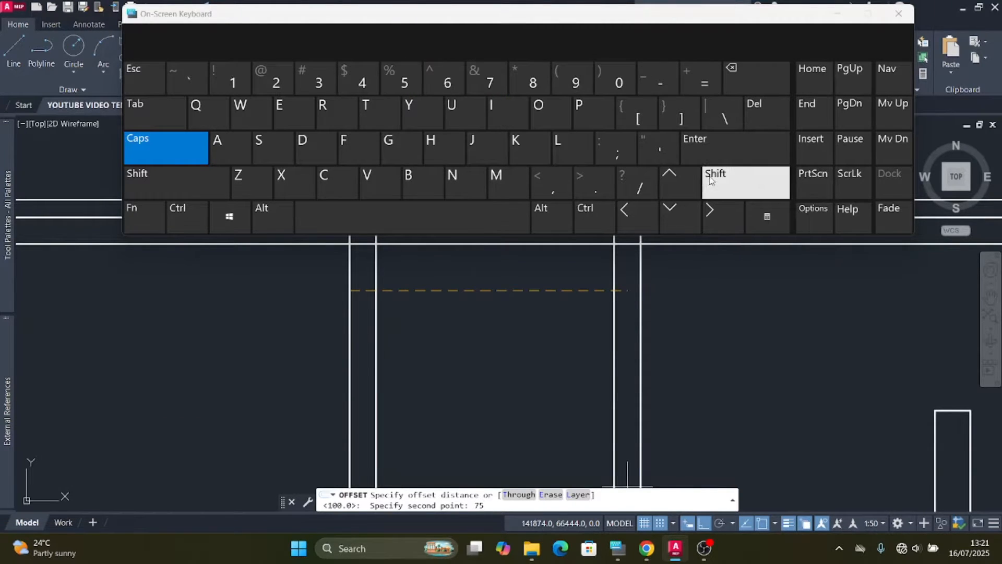
click(684, 153)
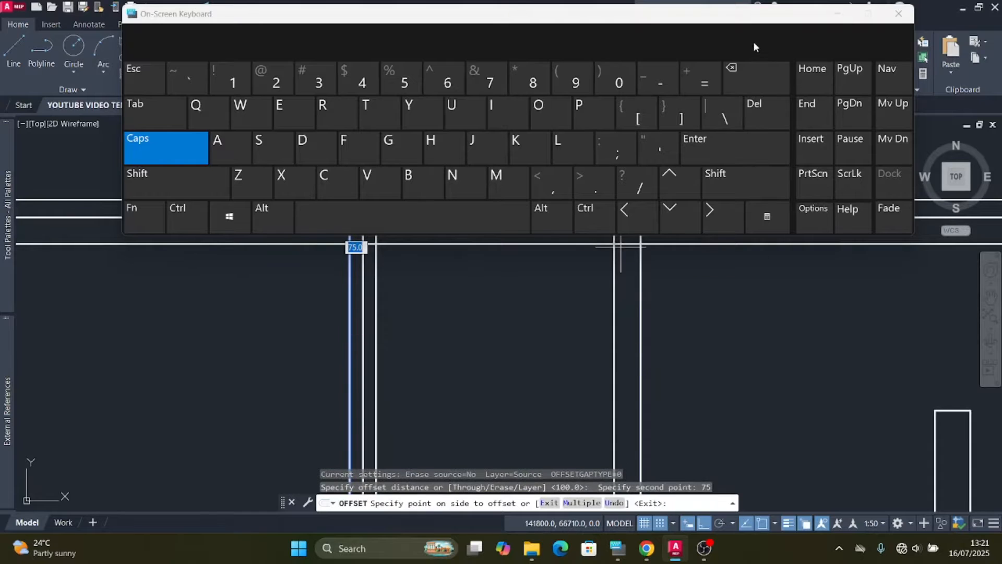
click(837, 15)
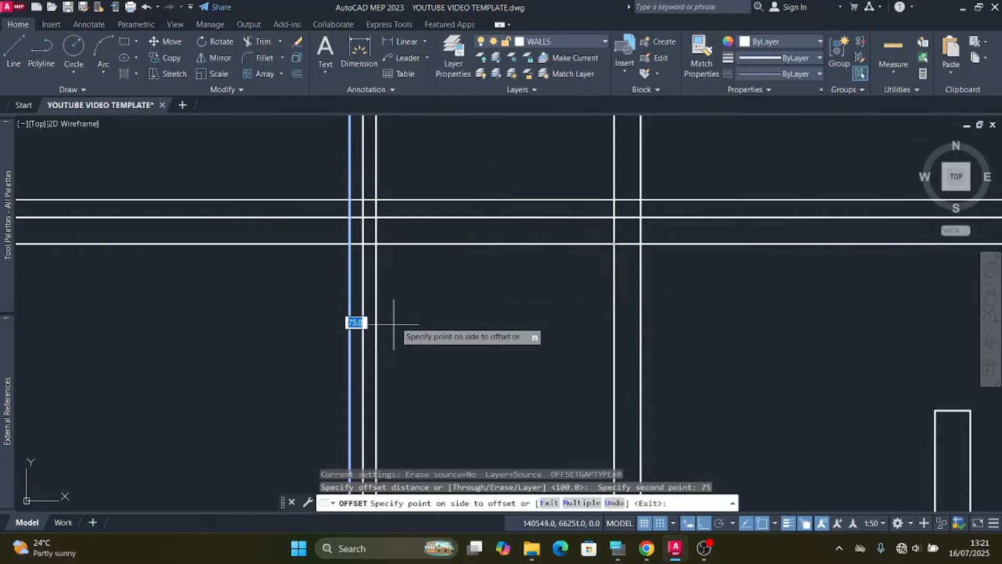
click(423, 302)
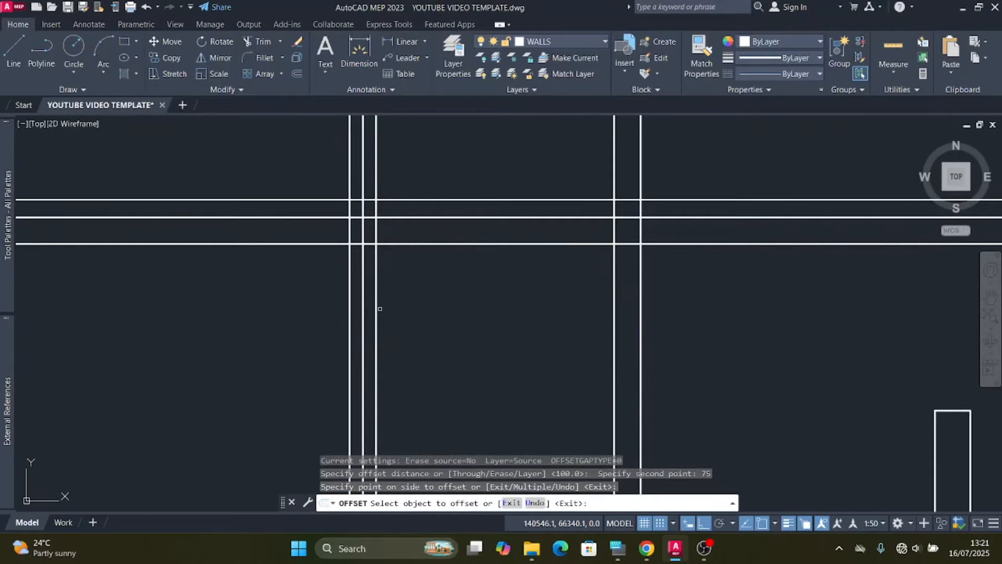
Step: Offset the left lines of the second and third walls 75 mm inward as centre lines
scroll(297, 312, down, 5)
scroll(429, 323, up, 5)
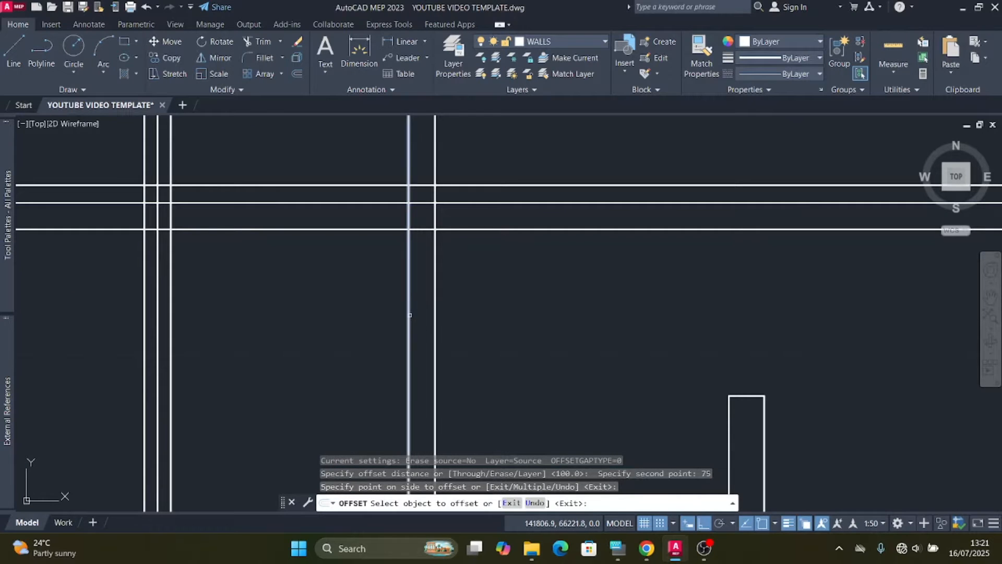
click(411, 315)
scroll(414, 313, down, 5)
scroll(465, 296, up, 5)
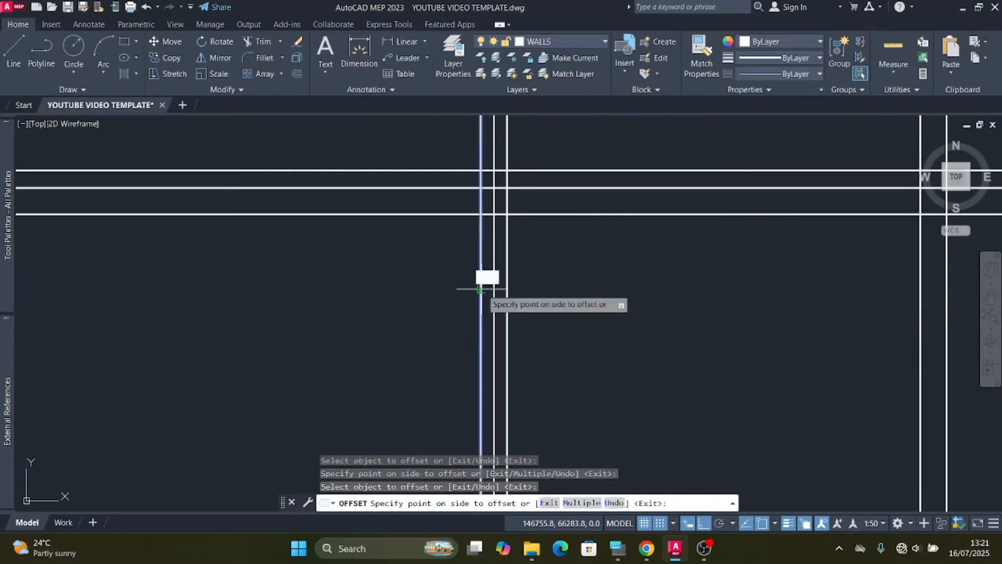
click(491, 290)
scroll(359, 310, down, 5)
scroll(519, 308, up, 5)
Step: Offset the left lines of the fourth and far right walls 75 mm inward as centre lines
click(419, 296)
click(465, 301)
scroll(469, 308, down, 5)
scroll(519, 313, up, 5)
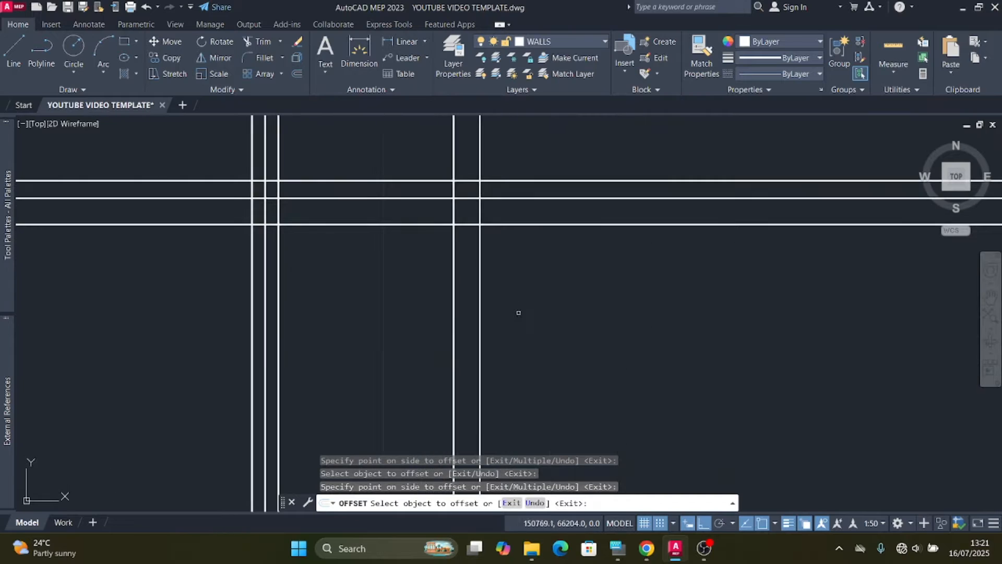
click(453, 307)
click(495, 310)
scroll(597, 302, down, 5)
key(Escape)
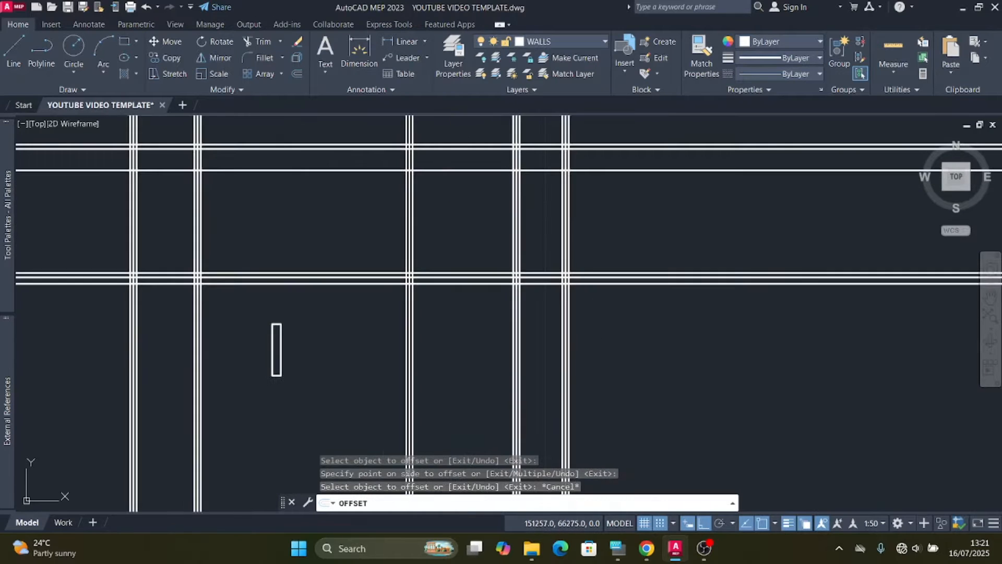
Step: Move the 200 x 1200 mm rectangle by its top midpoint to where the far left wall's centre line meets the middle floor line
scroll(518, 326, down, 2)
scroll(358, 353, up, 3)
click(433, 405)
click(360, 337)
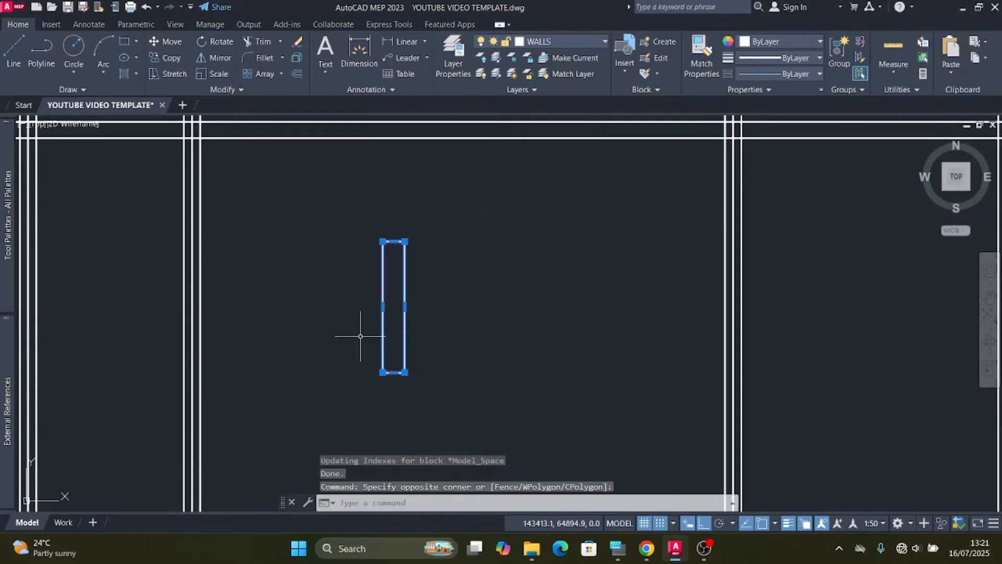
click(172, 42)
scroll(400, 240, up, 3)
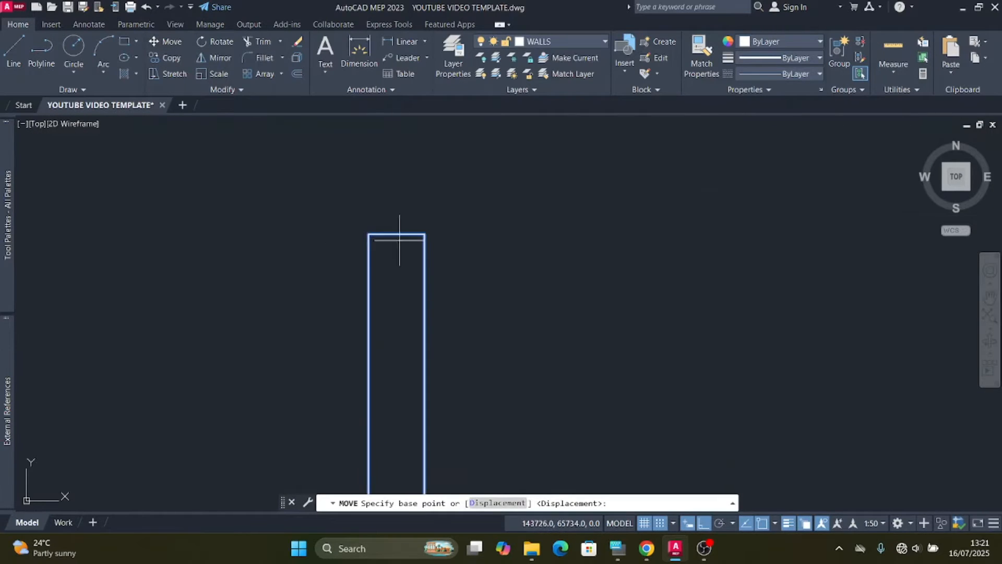
click(396, 233)
scroll(548, 336, down, 3)
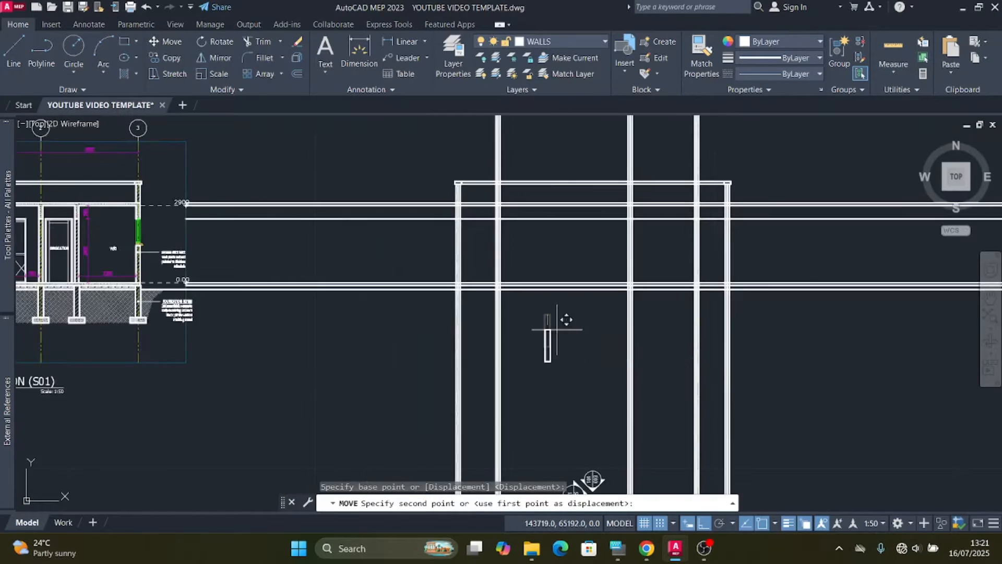
scroll(441, 269, up, 5)
scroll(599, 360, up, 5)
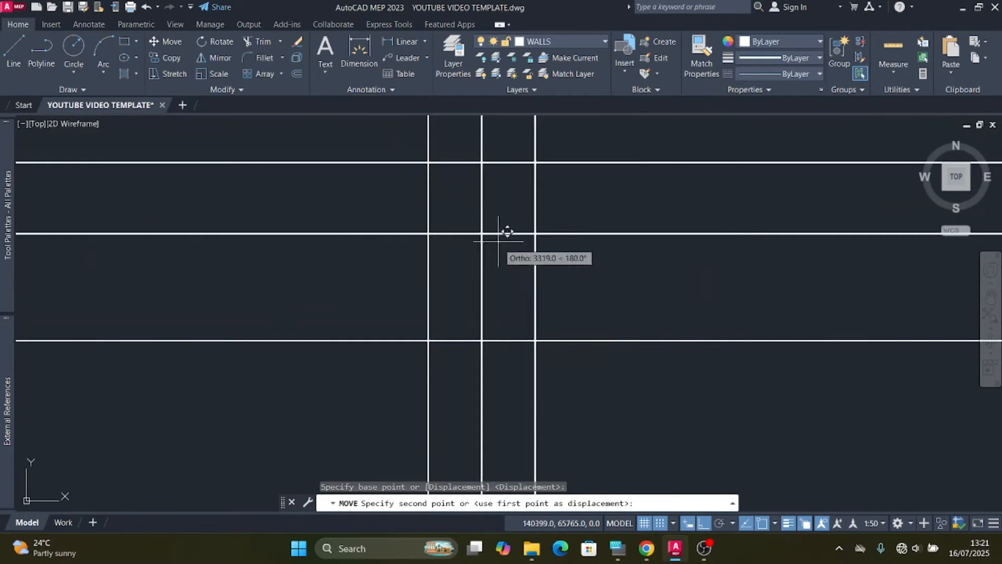
click(491, 224)
scroll(433, 346, down, 3)
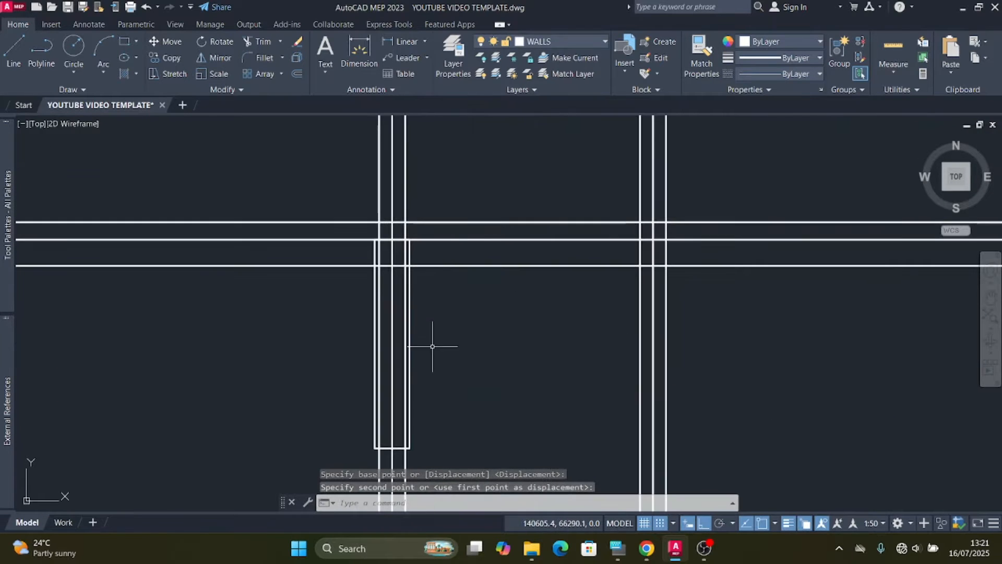
Step: Copy the 200 x 1200 mm rectangle by its top midpoint to the second wall's centre line on the middle floor line
click(438, 383)
scroll(409, 343, up, 3)
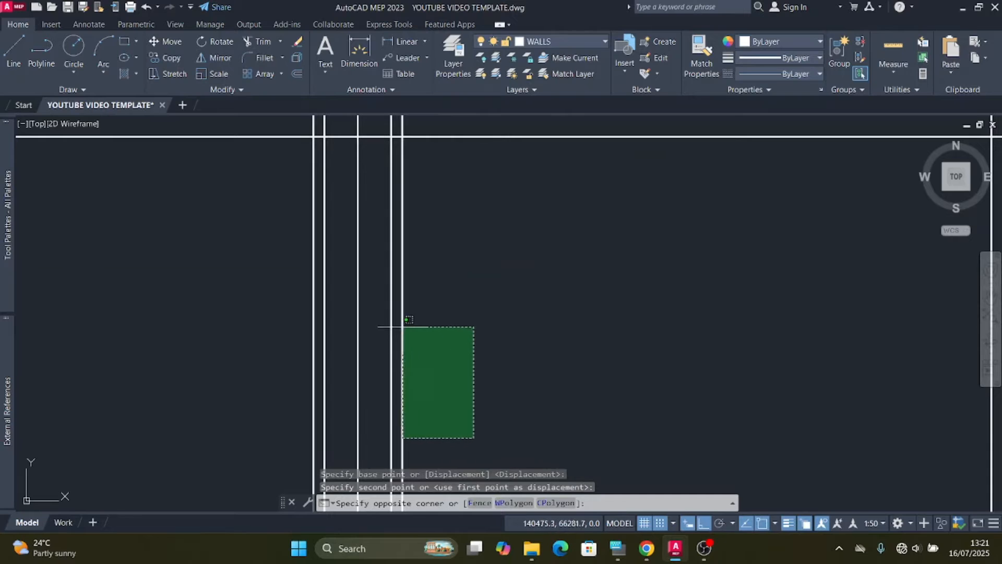
click(400, 323)
scroll(402, 325, down, 4)
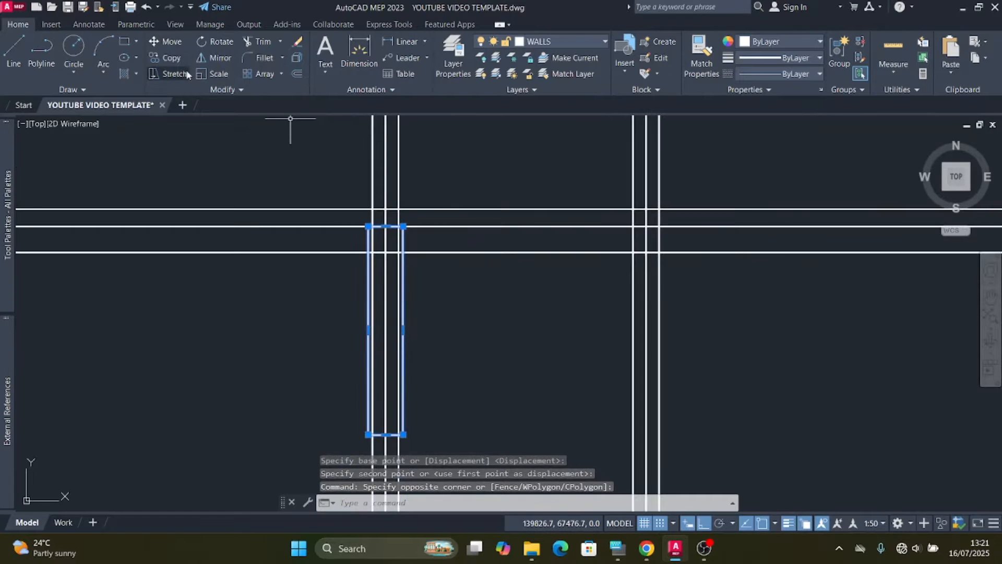
click(170, 59)
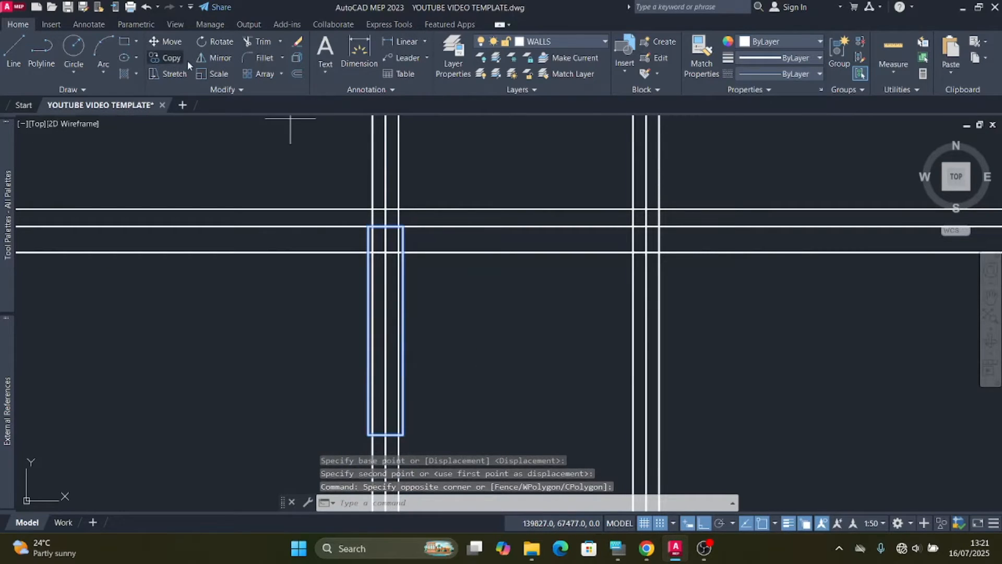
scroll(383, 225, up, 5)
click(392, 232)
scroll(396, 225, down, 5)
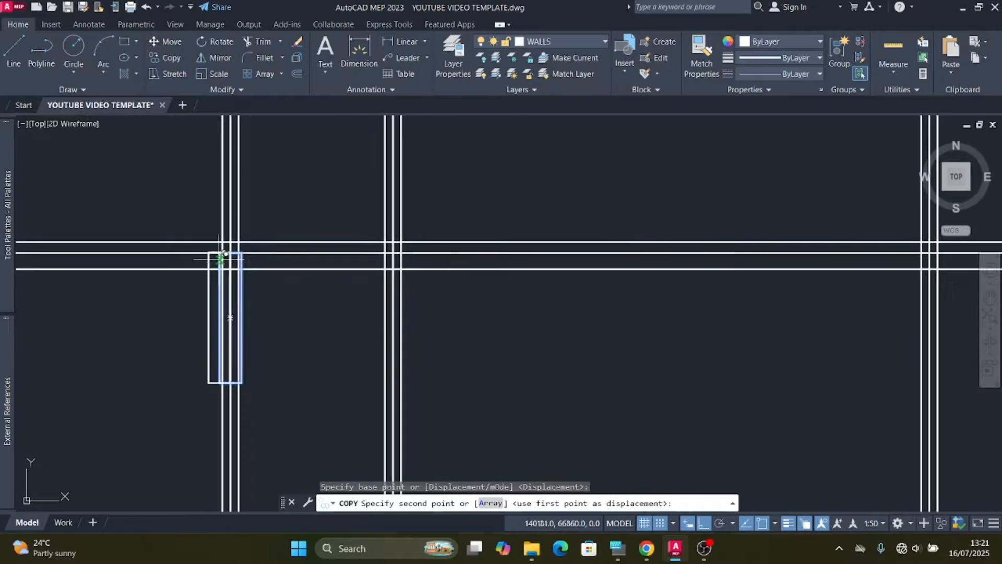
scroll(443, 286, up, 5)
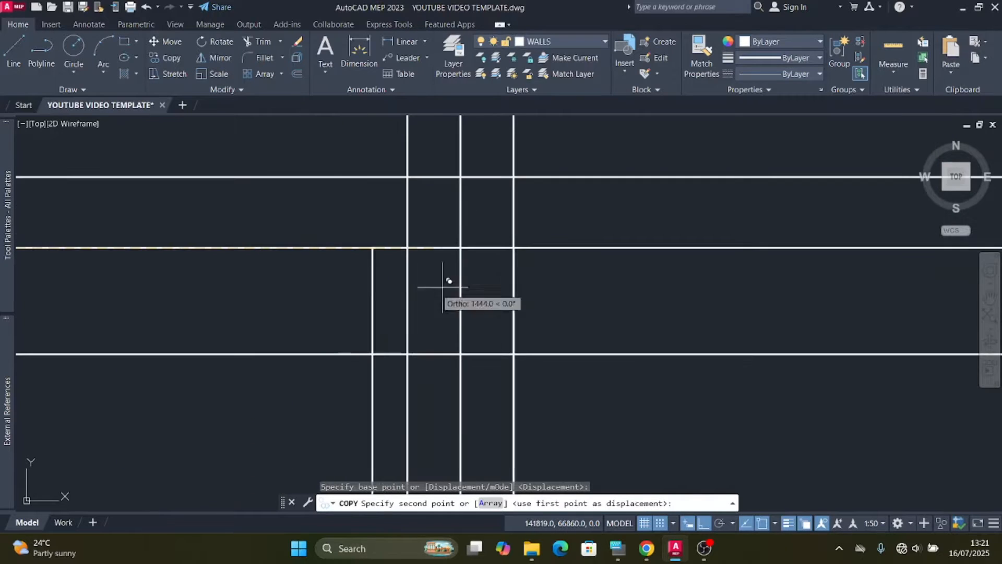
click(465, 246)
scroll(291, 284, down, 6)
Step: Place further copies of the 200 x 1200 mm rectangle on the third, fourth and far right walls' centre lines at the middle floor line
scroll(307, 294, down, 5)
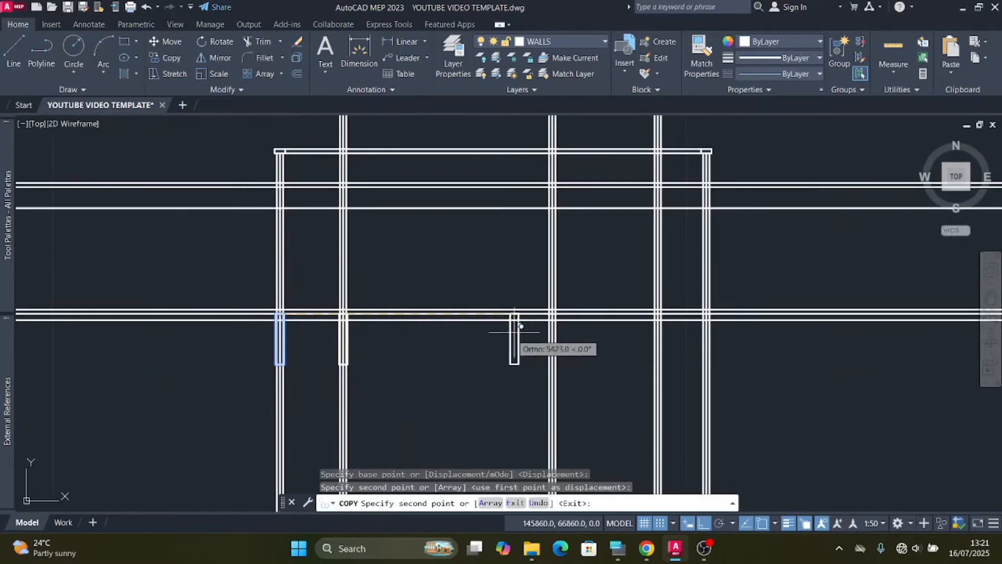
scroll(559, 329, up, 6)
click(606, 261)
scroll(799, 291, down, 5)
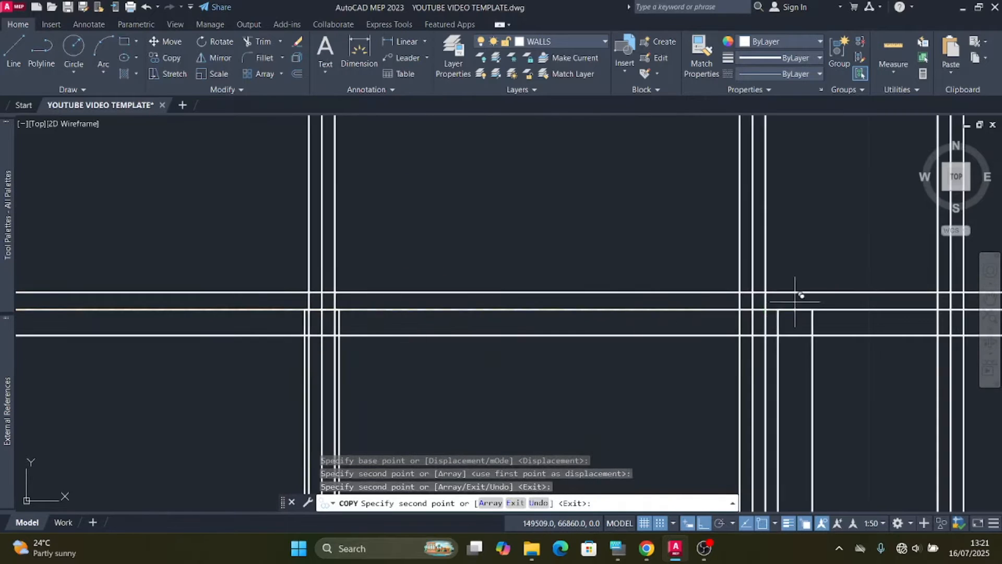
scroll(593, 369, up, 3)
scroll(313, 339, down, 4)
scroll(418, 336, up, 4)
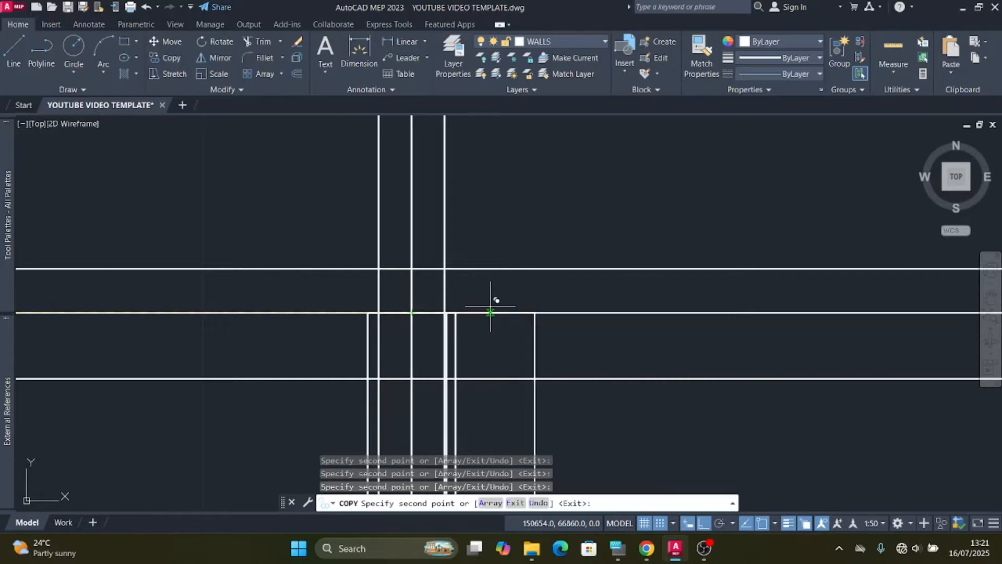
key(Escape)
scroll(506, 273, down, 4)
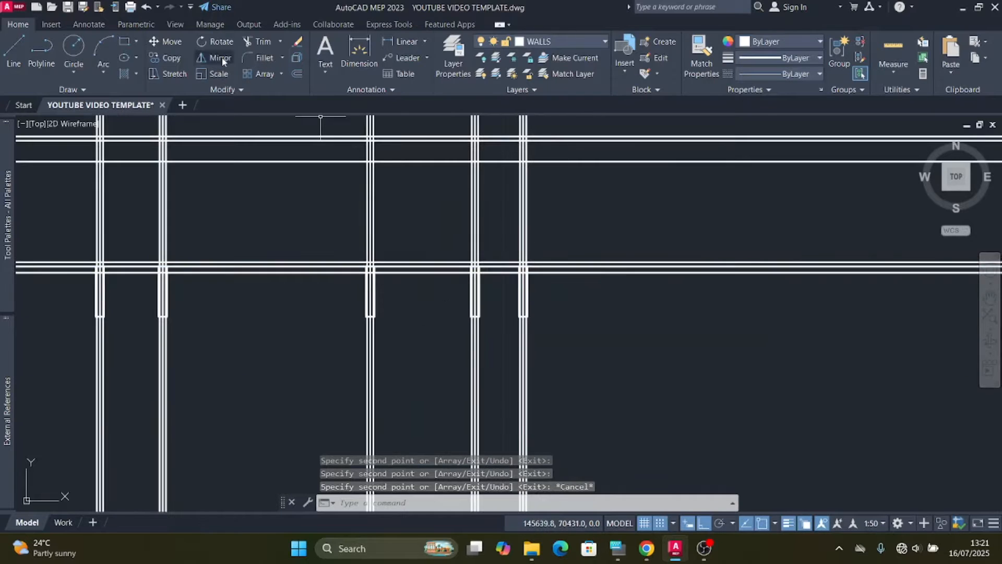
scroll(522, 308, down, 2)
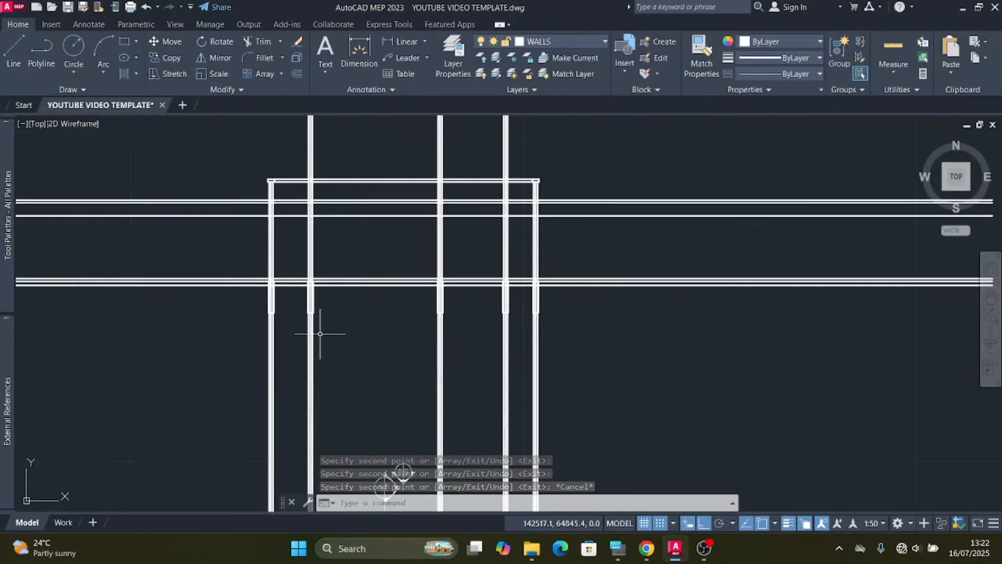
Step: Draw a 600 x 200 mm footing rectangle in the empty space below floor level between the second and third walls
scroll(308, 323, up, 2)
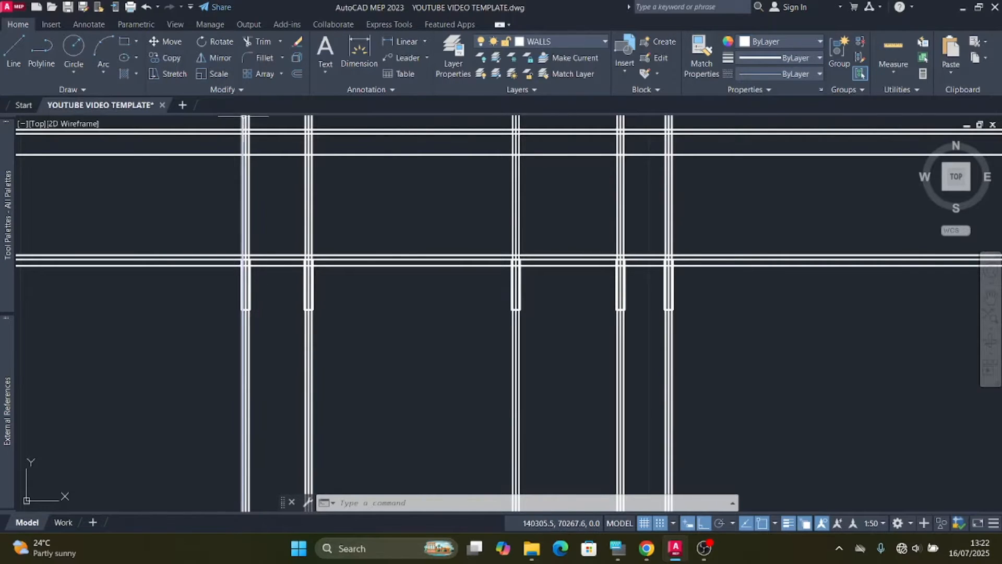
click(125, 40)
scroll(360, 326, up, 2)
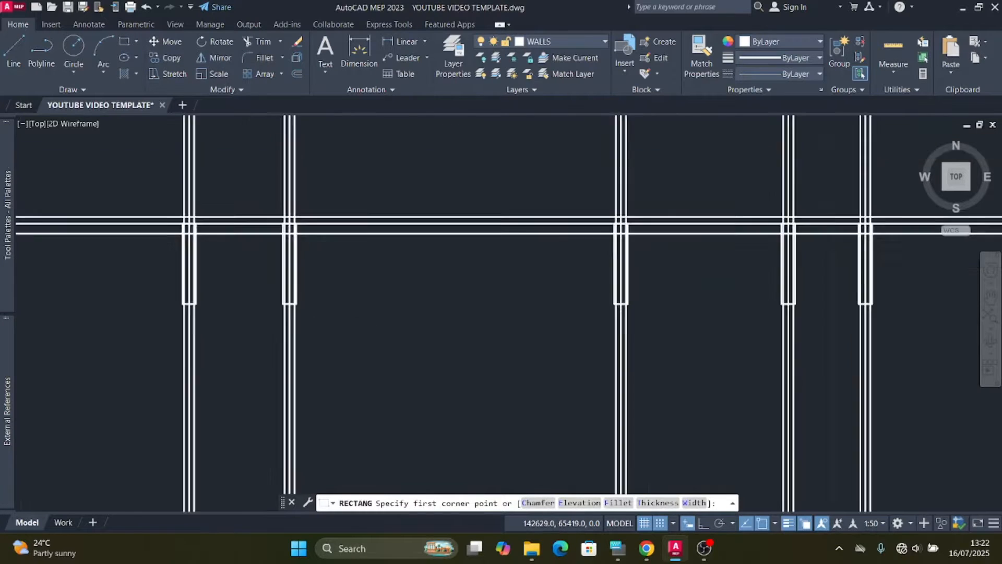
scroll(340, 319, up, 2)
click(345, 332)
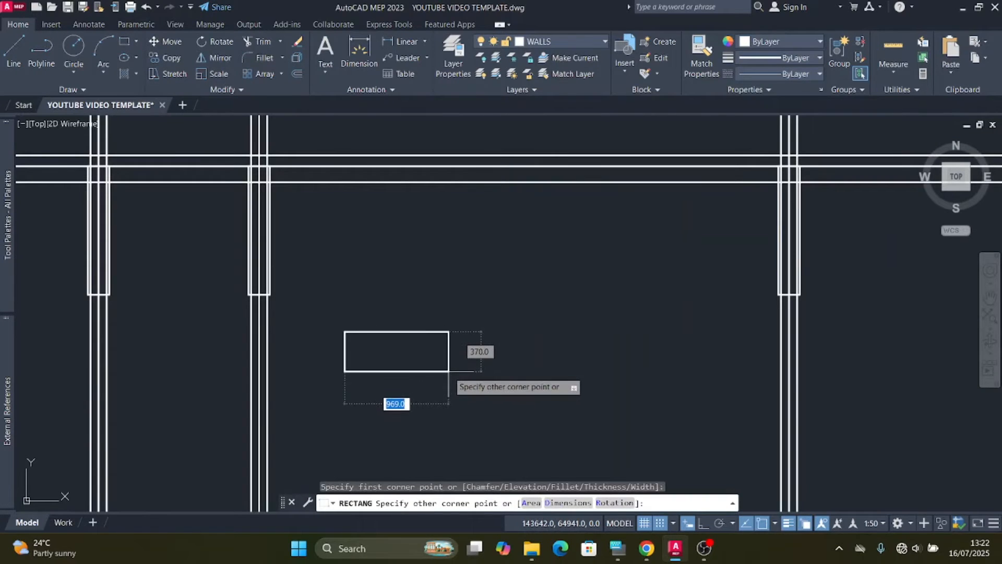
text(600)
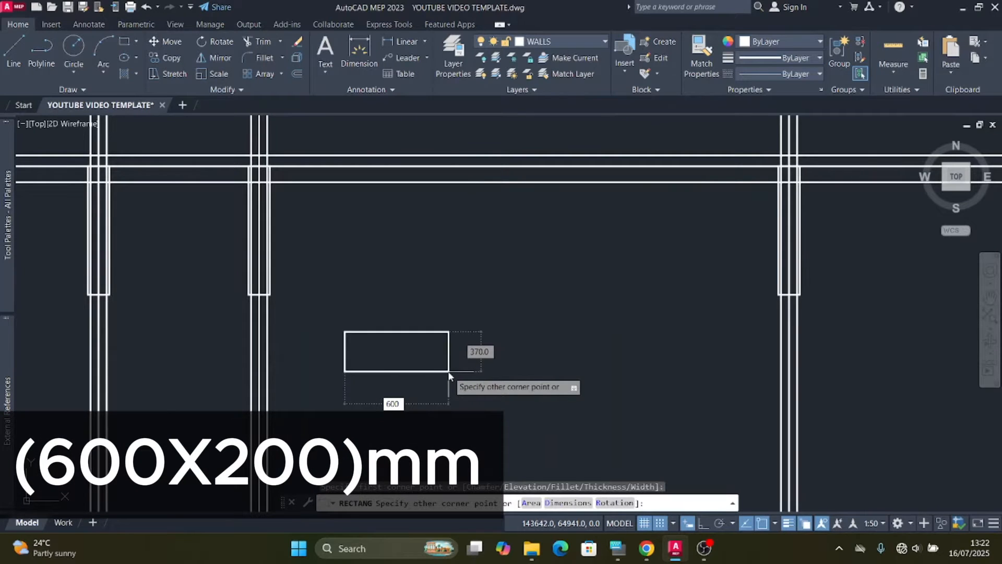
key(Tab)
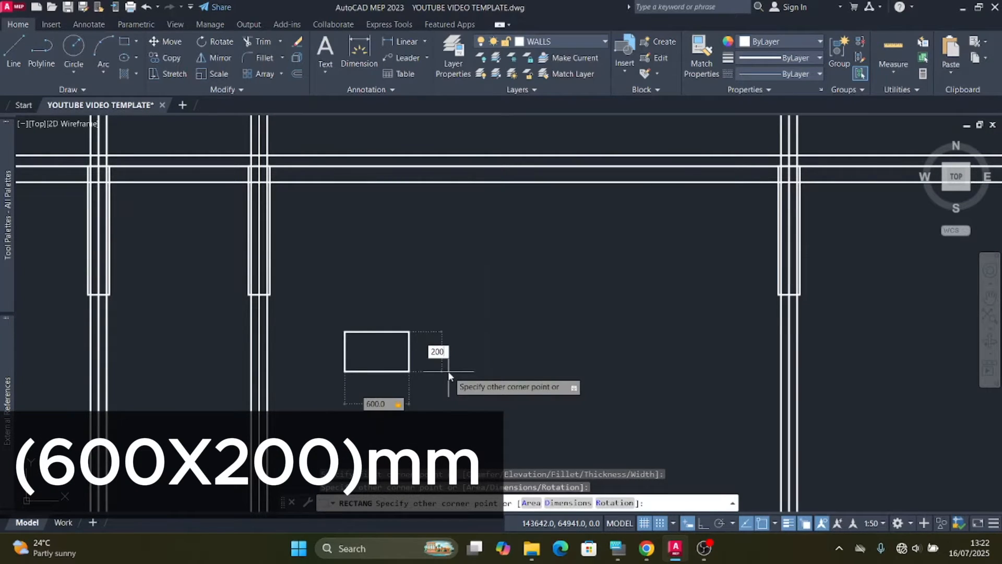
text(200)
key(Return)
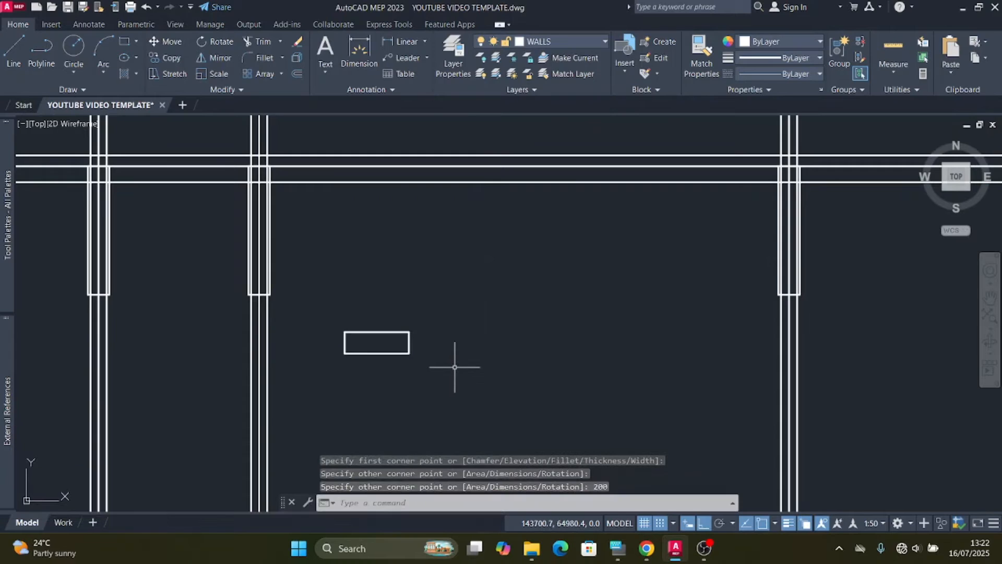
Step: Move the 600 x 200 mm footing by its top midpoint to the bottom midpoint of the far left 200 x 1200 mm rectangle
click(455, 355)
click(333, 310)
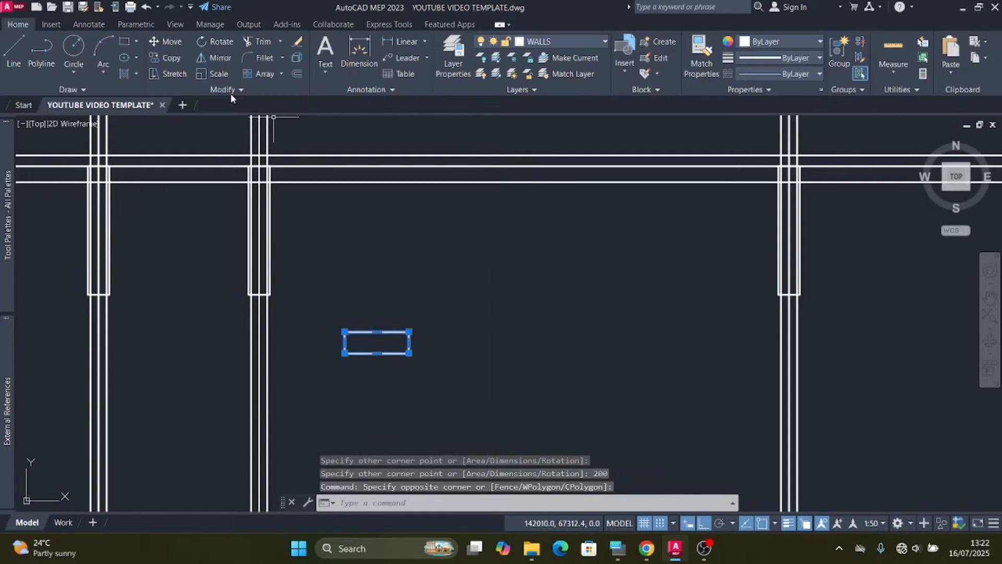
click(167, 41)
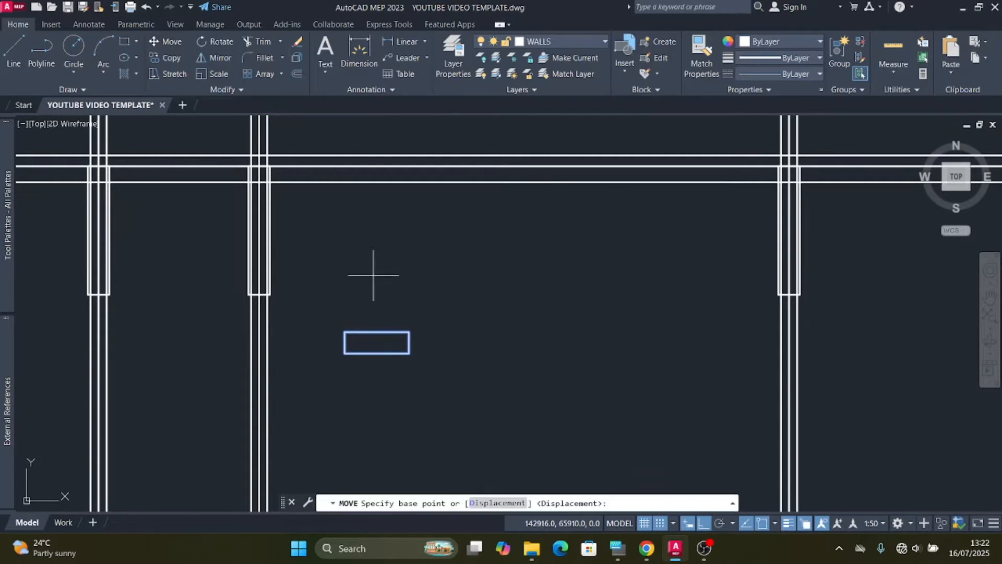
click(377, 343)
scroll(528, 373, down, 3)
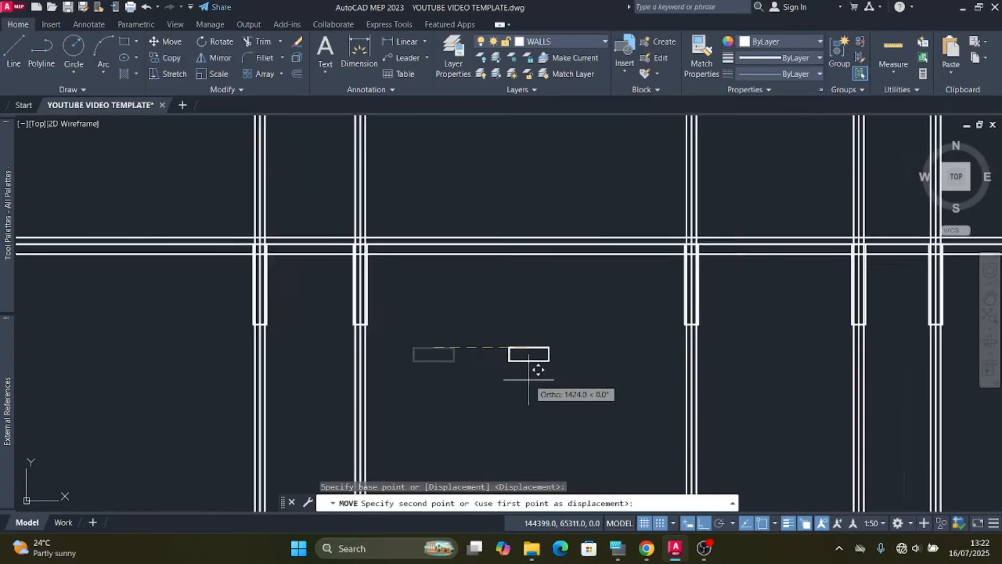
scroll(366, 360, up, 6)
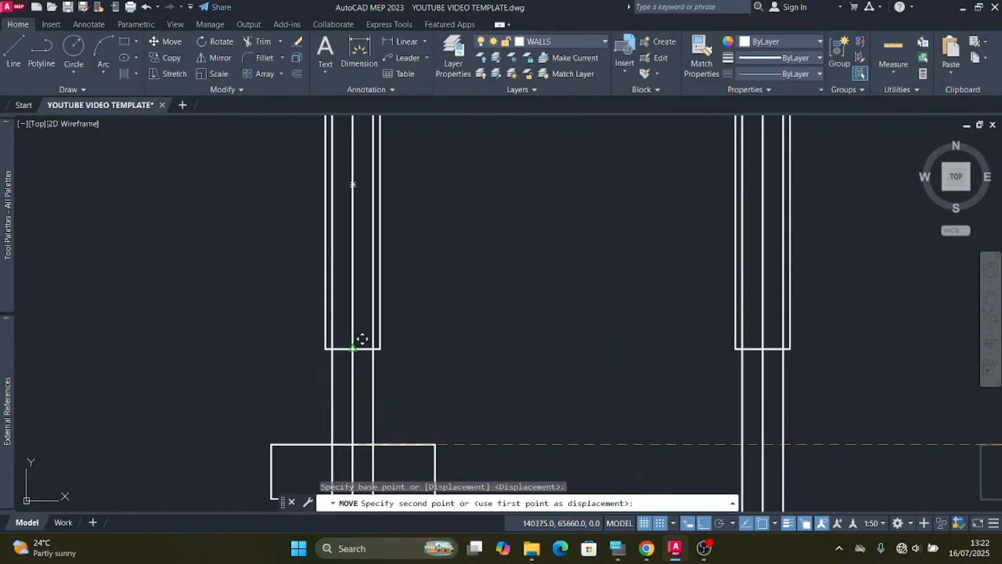
click(362, 339)
Step: Copy the footing by its top midpoint to the bottom midpoint of the second wall's 200 x 1200 mm rectangle
click(459, 432)
click(407, 385)
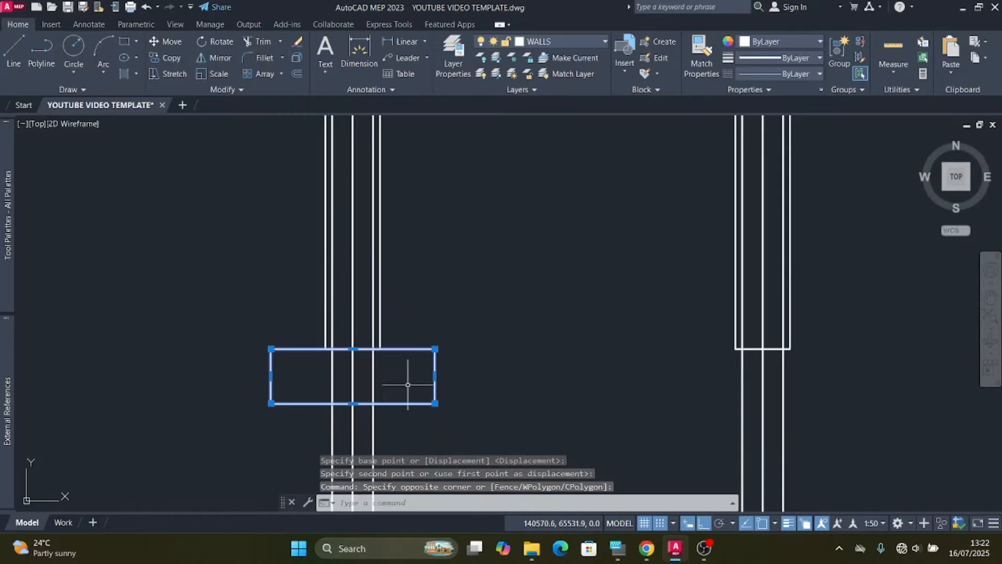
click(173, 57)
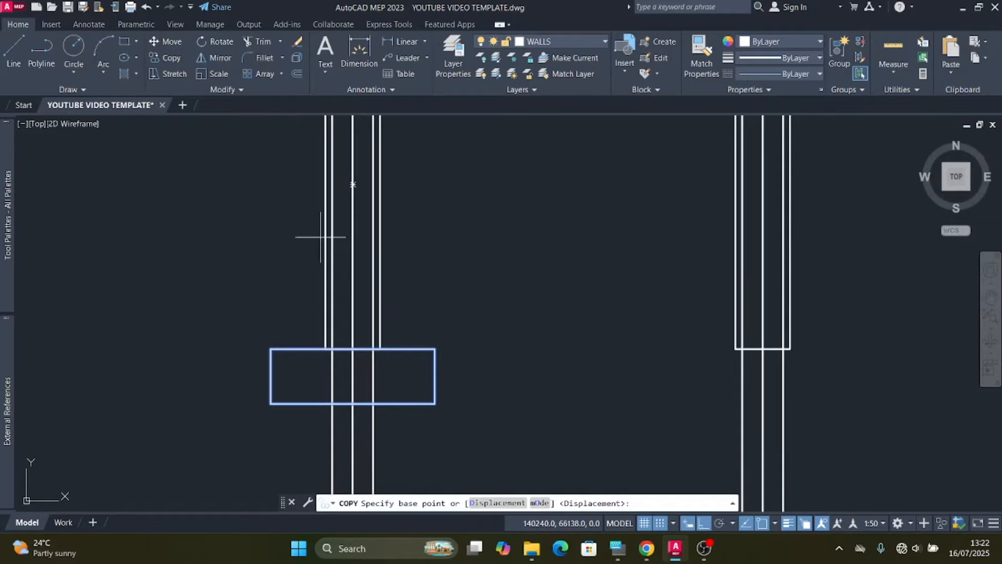
click(353, 348)
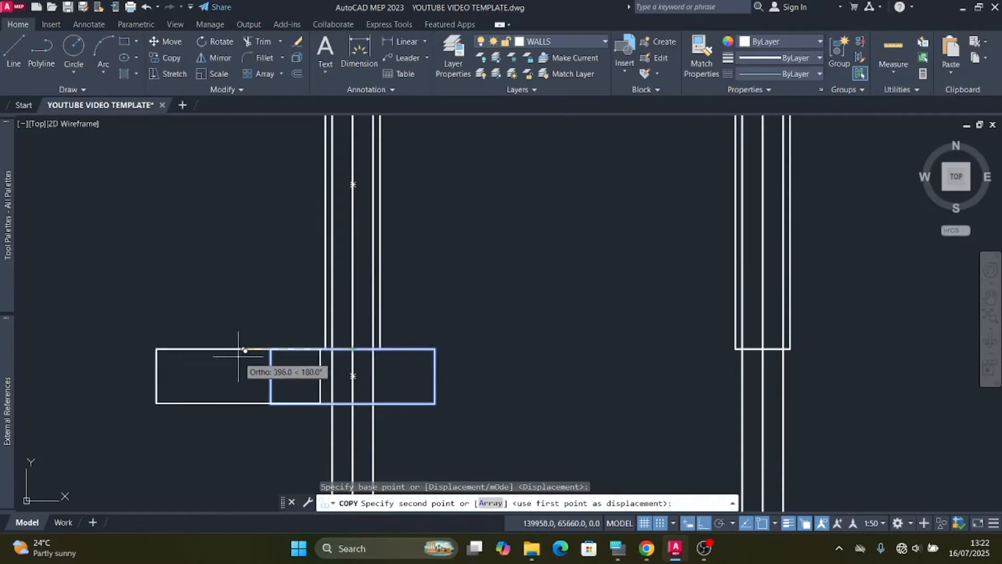
scroll(409, 362, down, 5)
scroll(371, 386, up, 7)
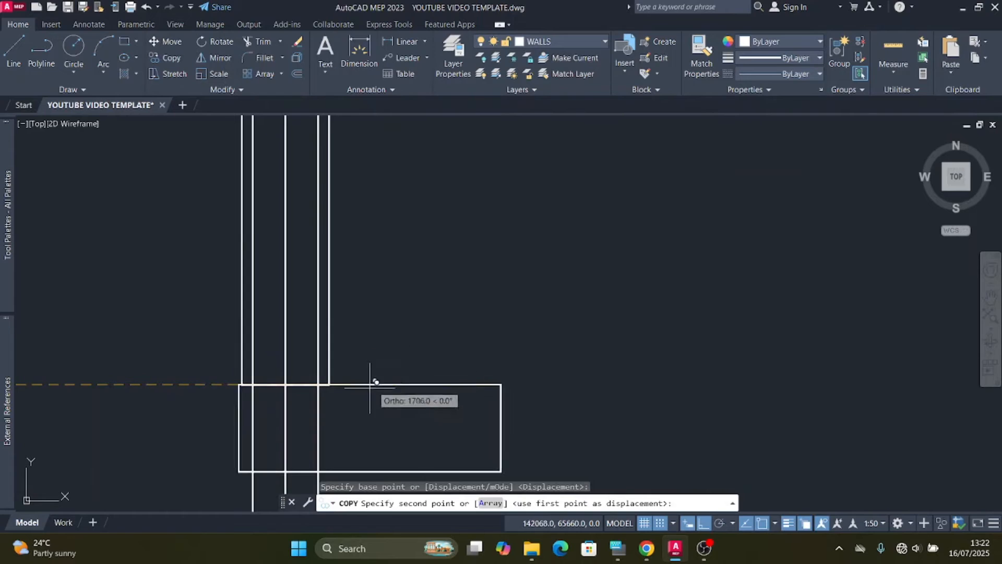
click(291, 380)
Step: Place further footing copies at the bottom midpoints of the third, fourth and far right 200 x 1200 mm rectangles
scroll(184, 335, down, 7)
scroll(591, 341, up, 4)
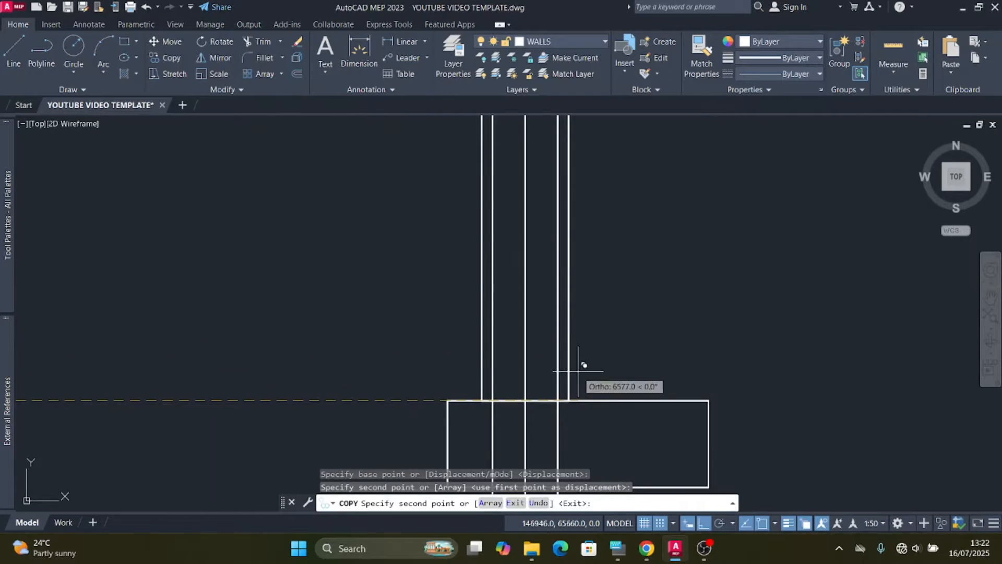
click(527, 400)
scroll(340, 349, down, 5)
scroll(464, 353, up, 4)
click(464, 362)
scroll(269, 336, down, 4)
scroll(428, 358, up, 4)
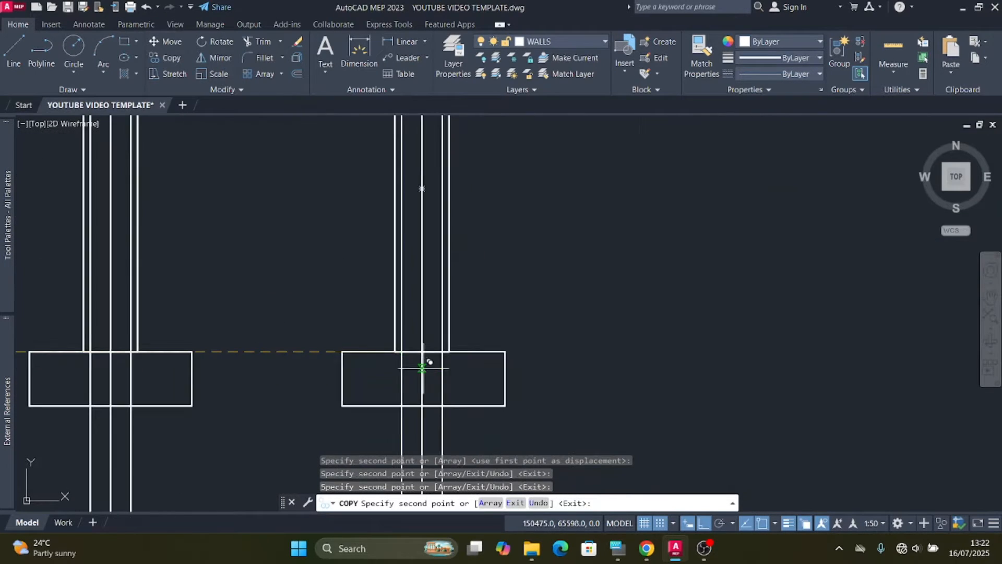
click(422, 351)
key(Escape)
scroll(598, 376, down, 5)
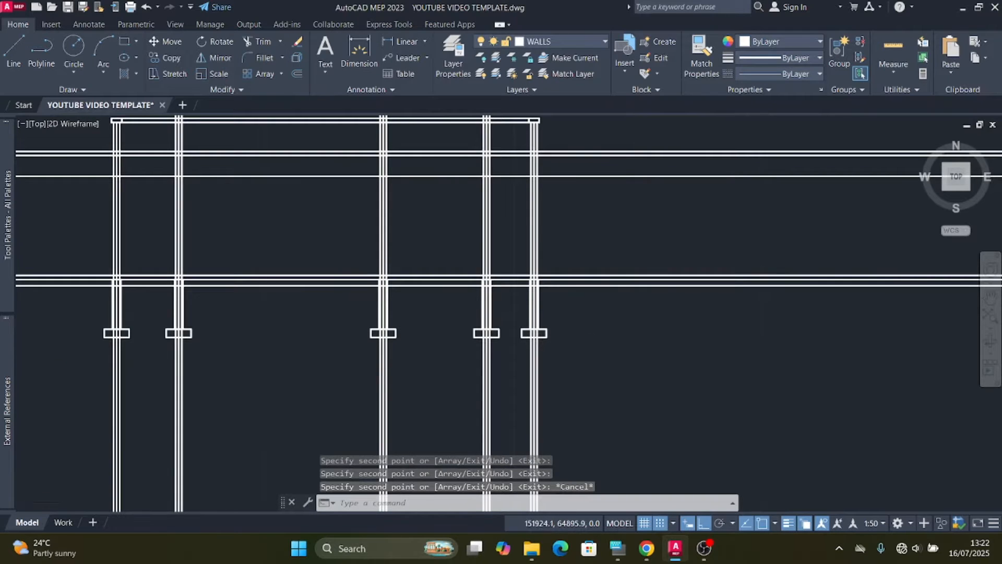
scroll(574, 368, down, 4)
scroll(422, 343, up, 4)
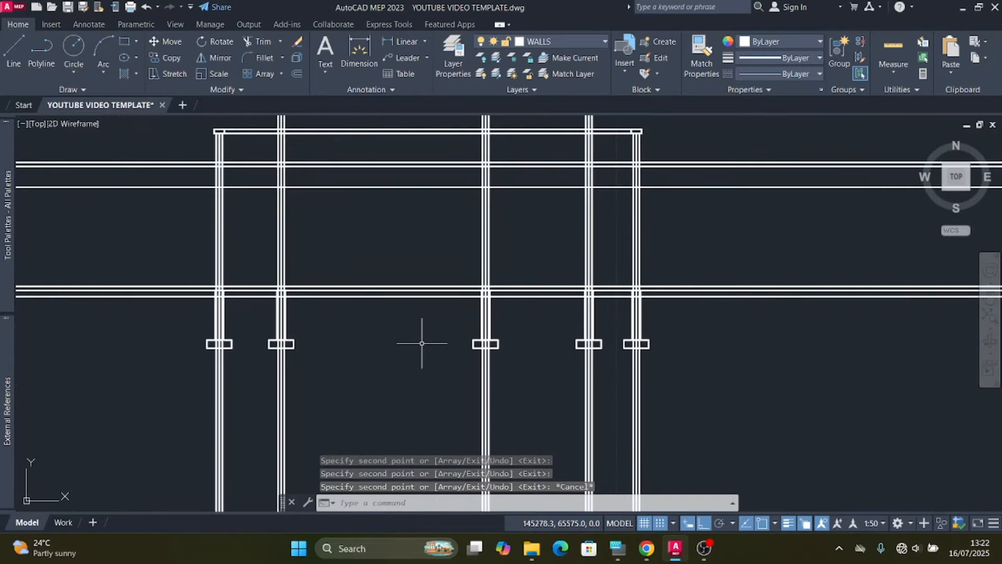
Step: Select all five 200 x 1200 mm foundation wall rectangles as the cutting edges for trimming
scroll(477, 341, up, 8)
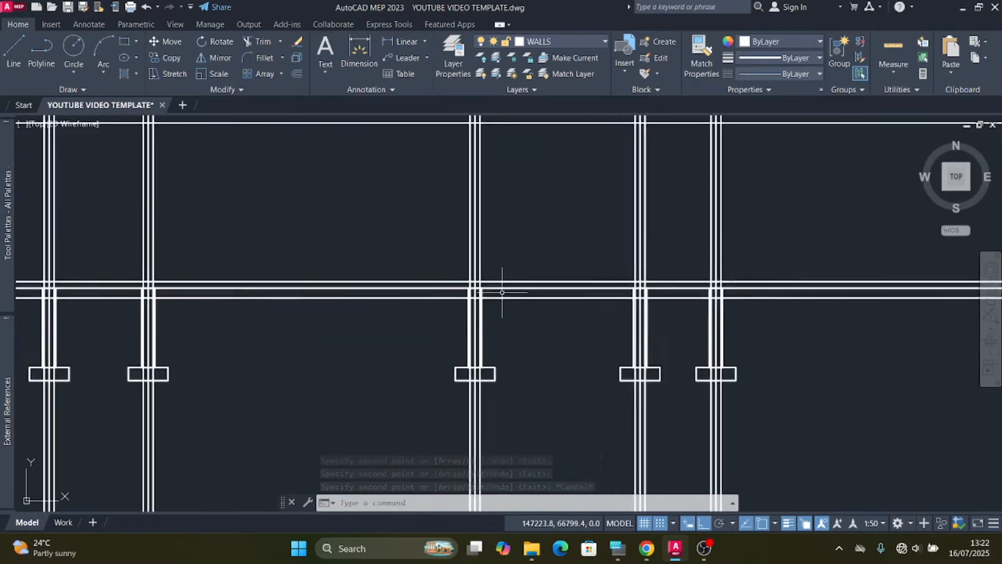
click(477, 323)
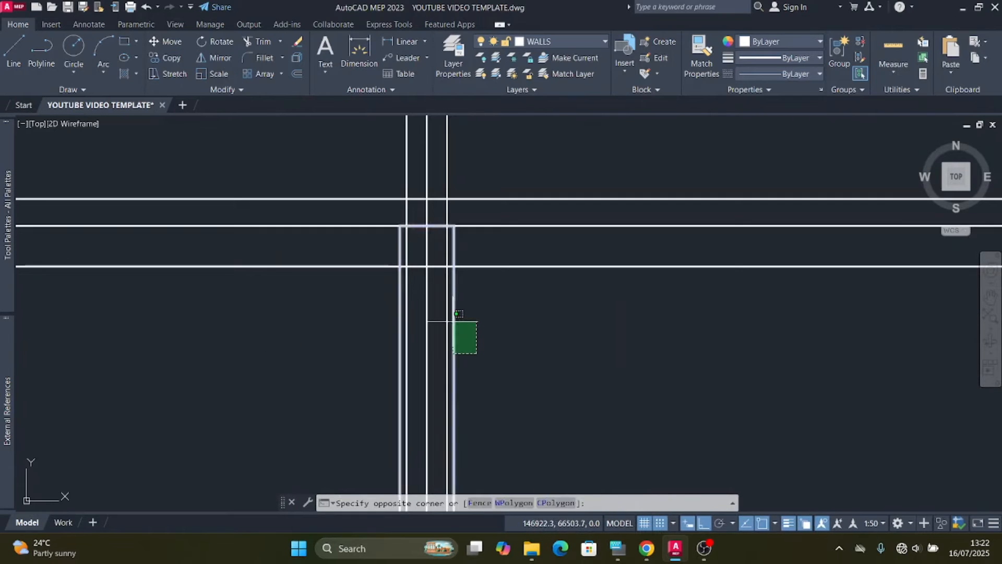
click(454, 351)
scroll(512, 355, down, 5)
scroll(535, 339, up, 8)
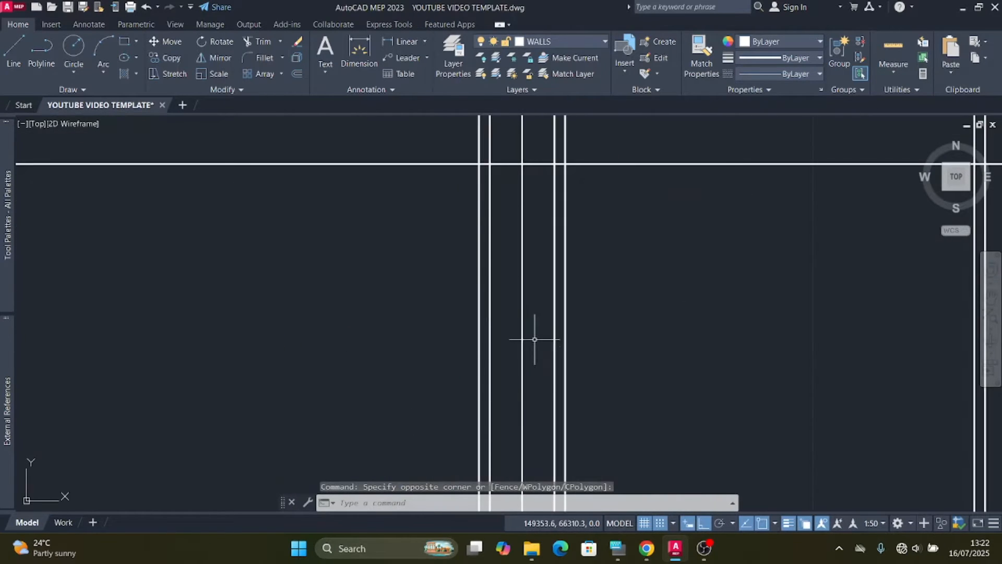
click(485, 329)
click(462, 334)
scroll(402, 346, down, 8)
scroll(493, 351, up, 8)
click(485, 345)
click(468, 329)
scroll(489, 348, down, 8)
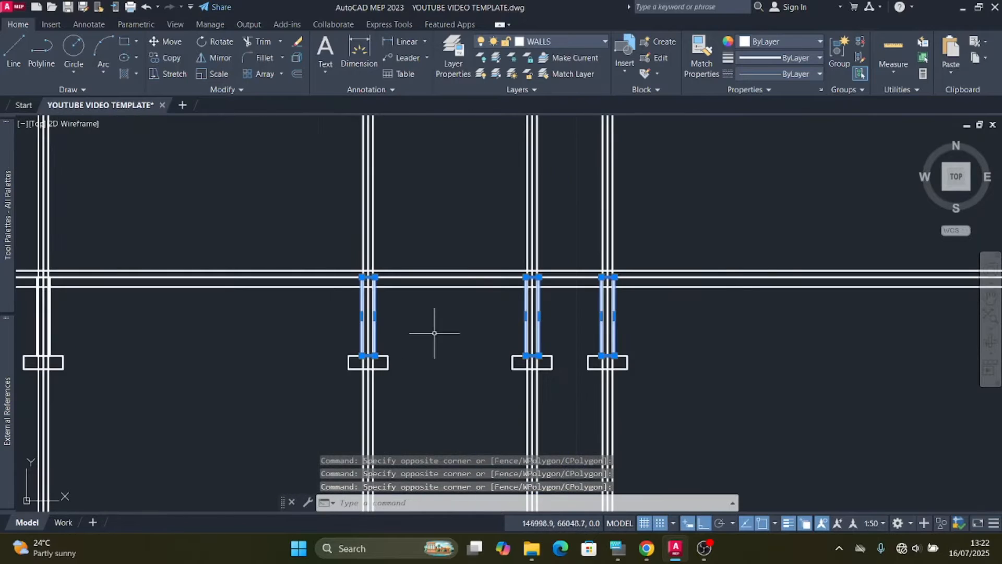
scroll(373, 306, up, 8)
scroll(336, 331, down, 8)
scroll(386, 348, up, 8)
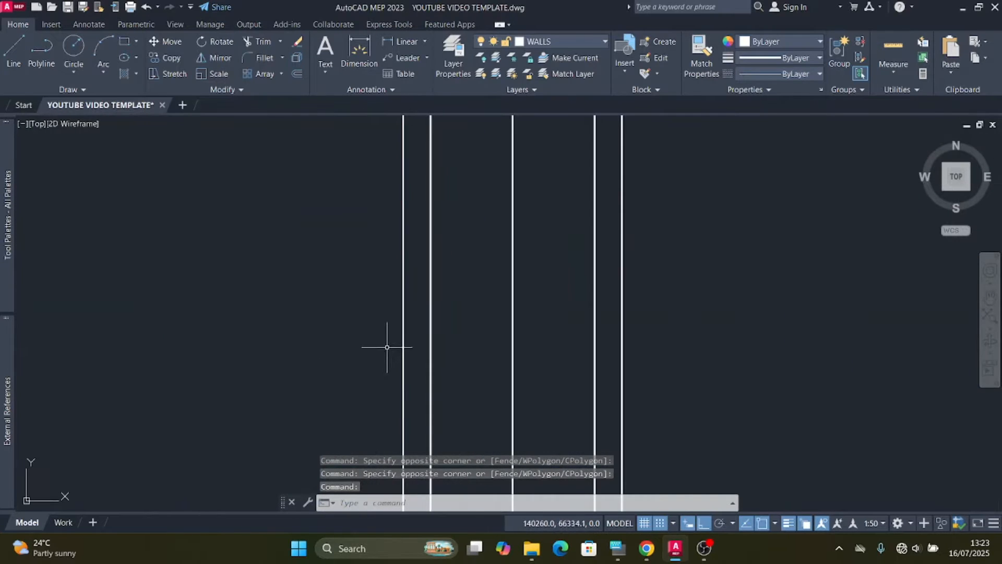
click(401, 349)
scroll(224, 320, down, 4)
click(224, 320)
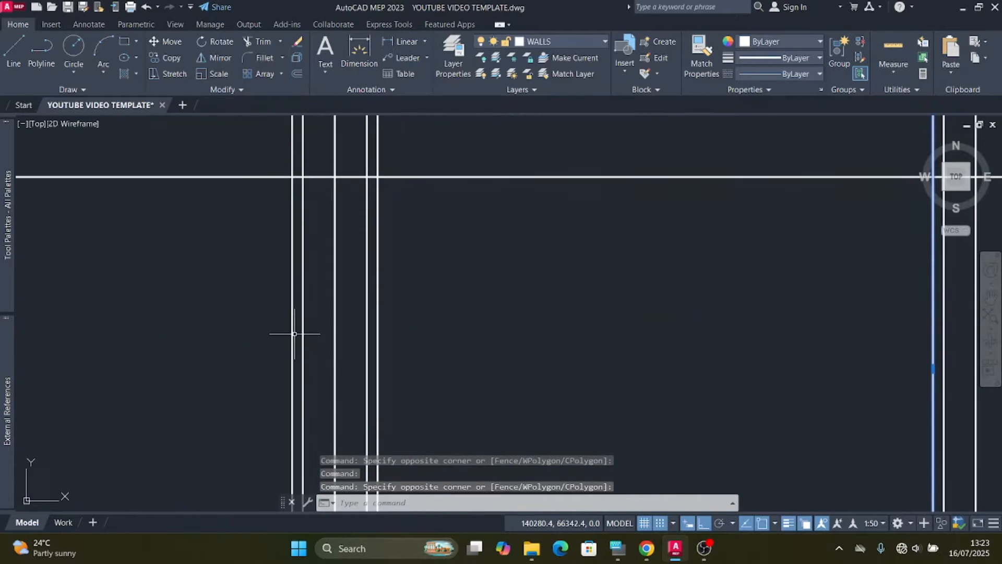
click(294, 334)
click(265, 319)
scroll(285, 328, down, 3)
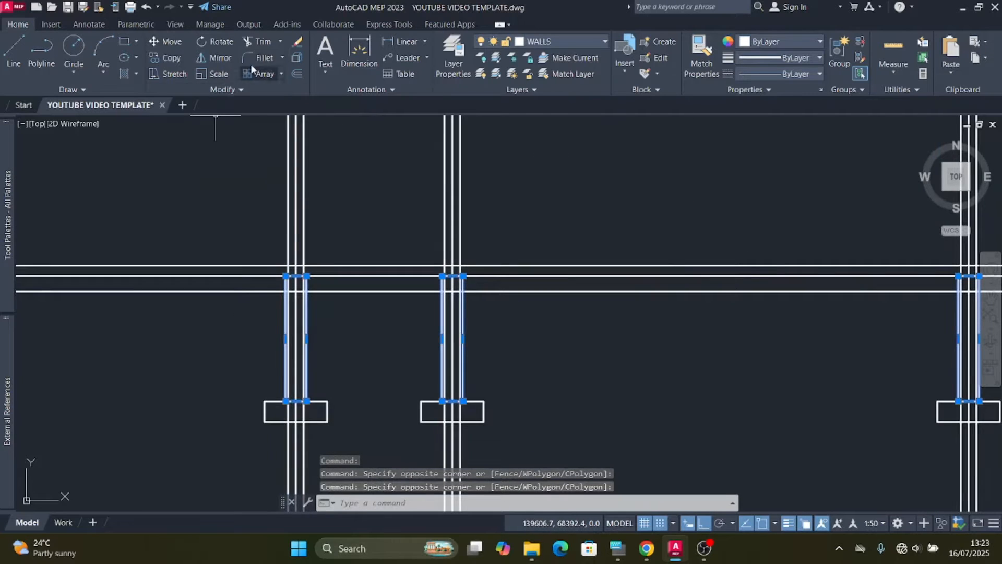
Step: Trim the lowest floor line and the wall face lines inside the far left foundation wall, and remove the face lines below it
click(259, 41)
scroll(301, 300, up, 5)
drag(295, 236, 298, 206)
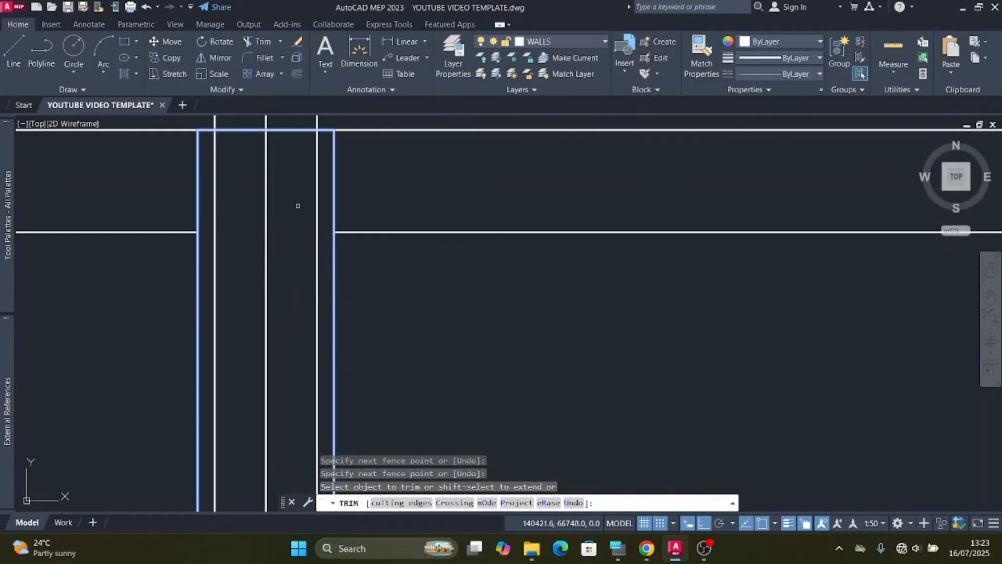
scroll(312, 293, down, 2)
scroll(301, 219, up, 1)
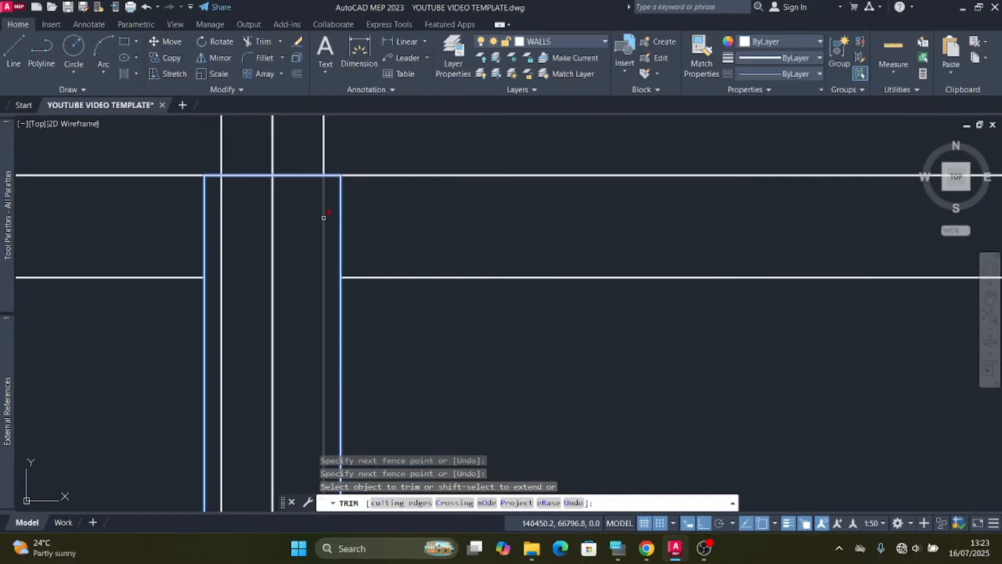
click(323, 215)
click(220, 237)
scroll(248, 300, down, 4)
scroll(231, 427, up, 3)
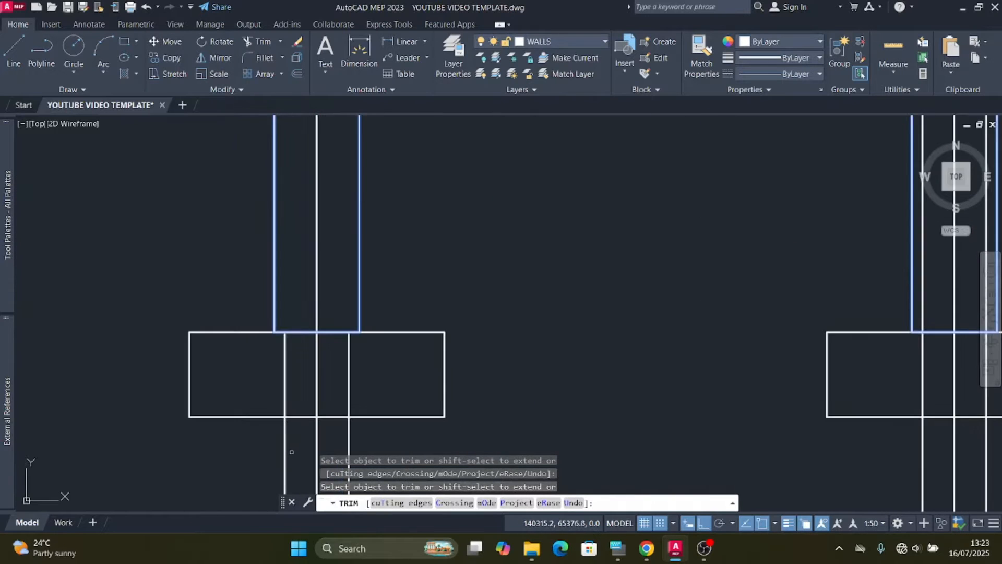
drag(293, 449, 264, 417)
scroll(289, 326, down, 1)
scroll(315, 417, down, 4)
Step: Trim the wall face lines inside the second foundation wall and remove those running down through and below its footing
scroll(364, 342, up, 4)
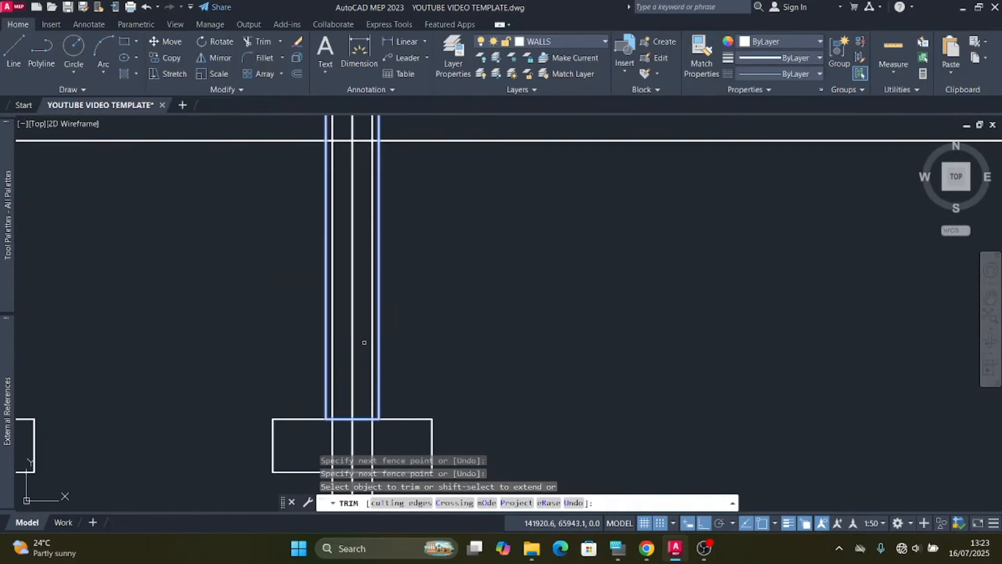
click(371, 330)
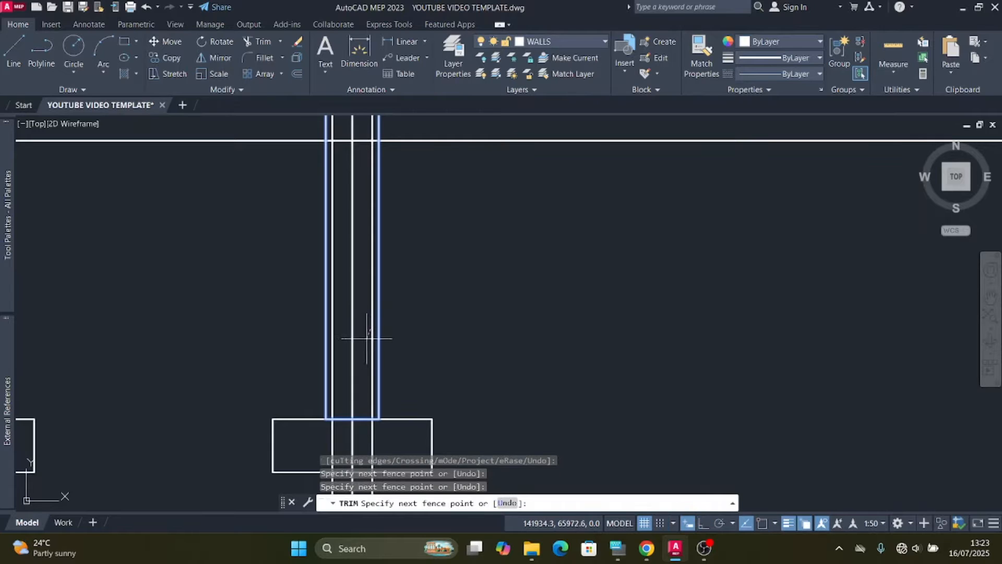
scroll(367, 338, up, 2)
click(390, 339)
click(280, 297)
scroll(329, 366, down, 3)
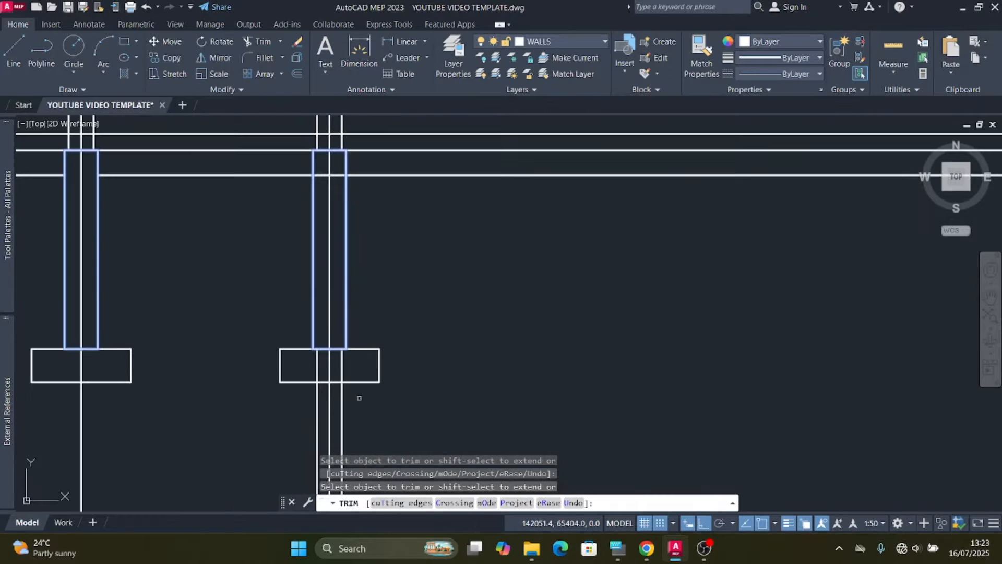
click(363, 405)
click(308, 407)
scroll(250, 369, down, 3)
Step: Trim the lowest floor line and both wall face lines inside the third foundation wall rectangle
scroll(490, 341, up, 5)
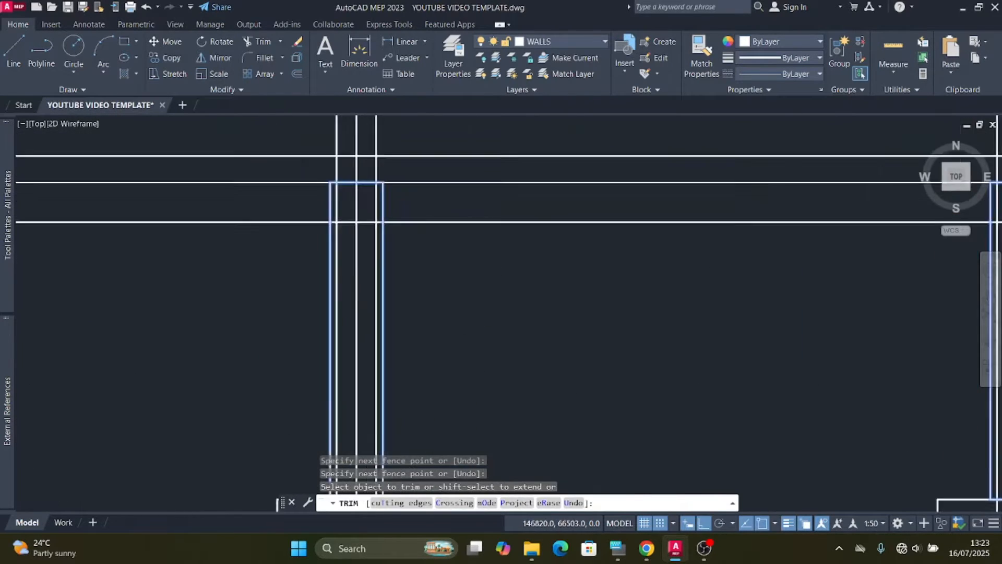
click(342, 292)
click(322, 293)
click(390, 300)
click(377, 189)
scroll(593, 293, down, 5)
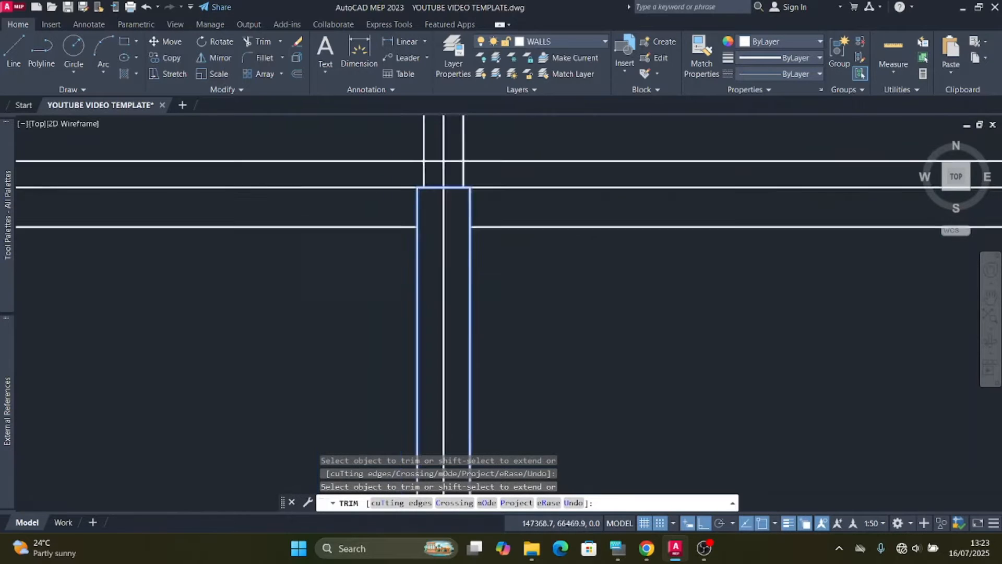
Step: Trim the wall face lines inside the fourth foundation wall and remove those running through and below its footing
scroll(398, 305, up, 4)
scroll(408, 300, down, 4)
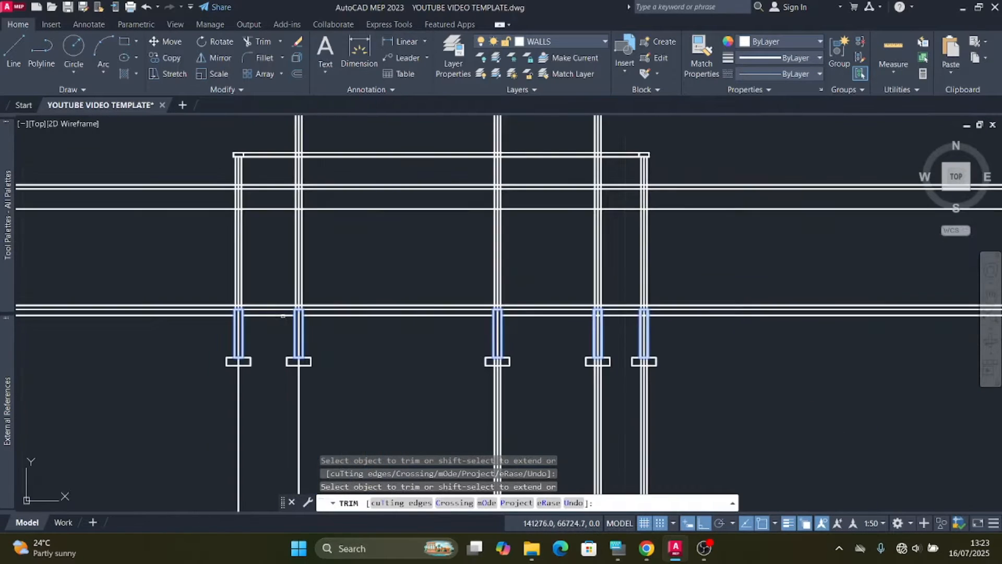
scroll(501, 318, up, 6)
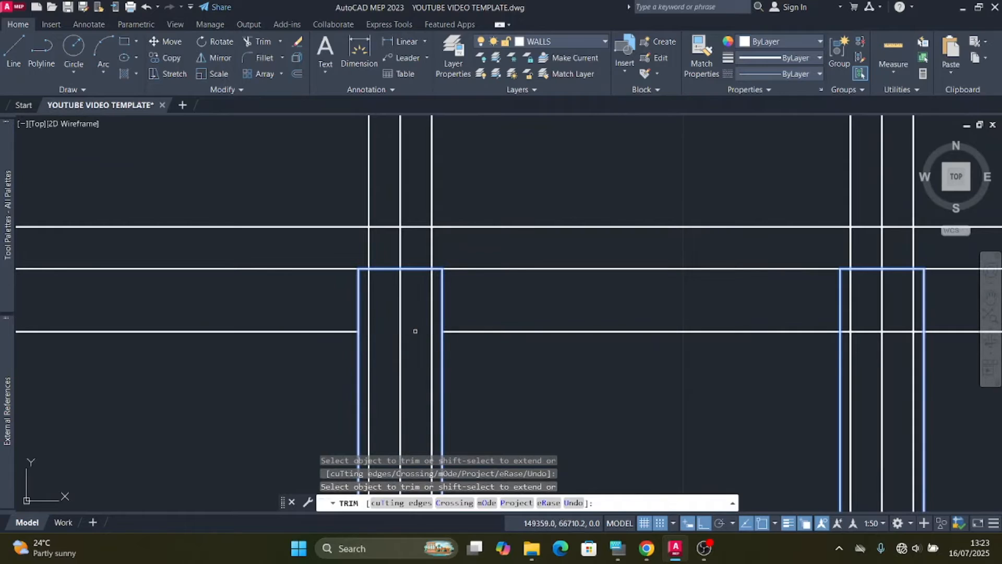
click(429, 321)
scroll(426, 239, down, 3)
scroll(434, 381, up, 3)
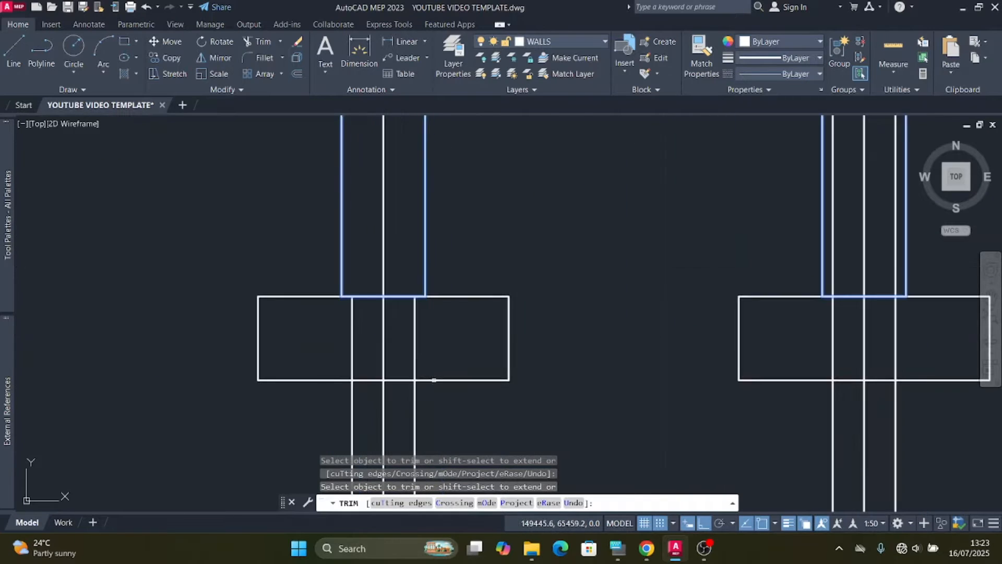
click(415, 366)
drag(364, 353, 340, 346)
scroll(332, 339, down, 4)
Step: Trim the lowest floor line and wall face lines inside the far right foundation wall, and remove the face lines below it
scroll(414, 271, up, 4)
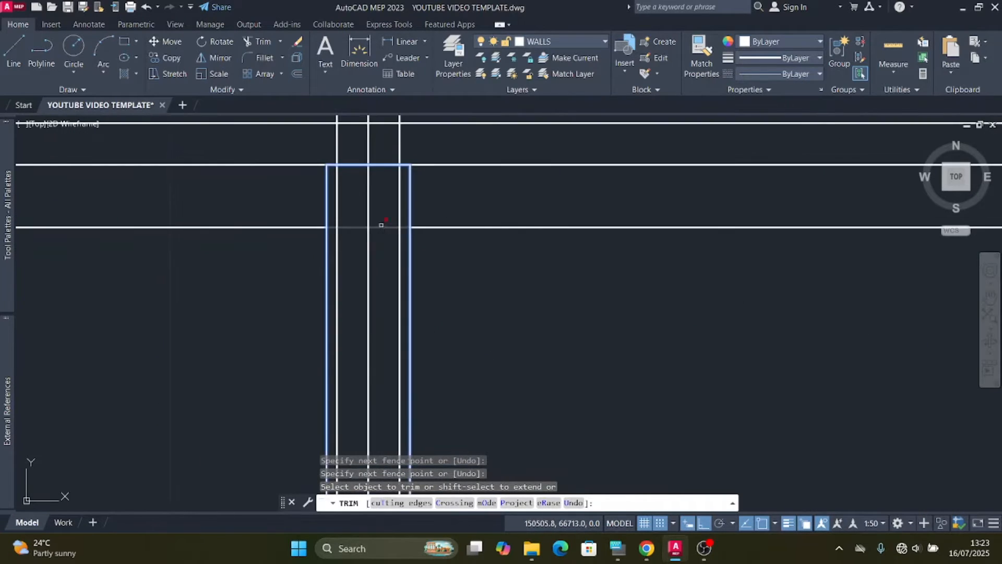
drag(380, 224, 383, 246)
scroll(385, 213, up, 2)
click(422, 229)
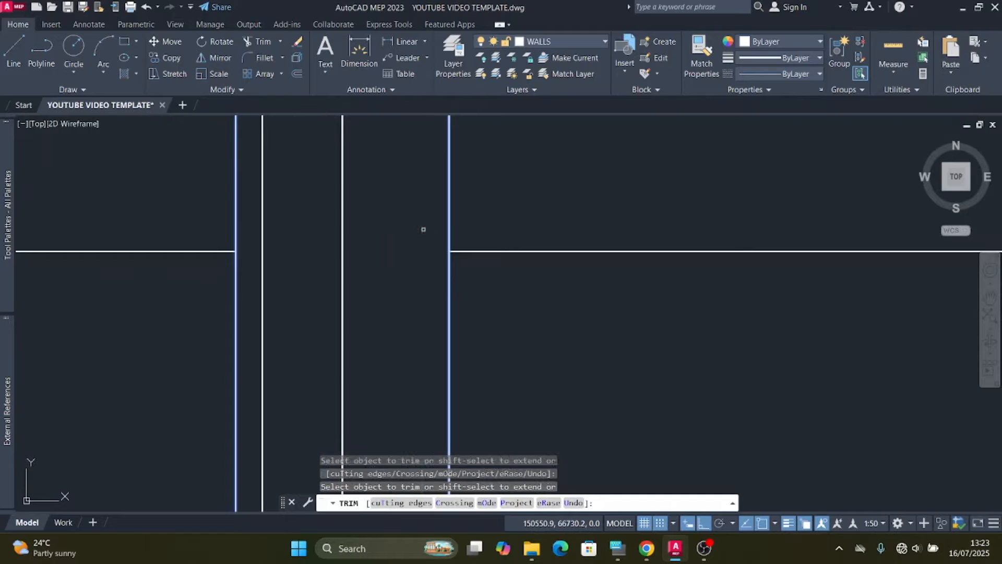
click(263, 244)
scroll(365, 216, down, 5)
scroll(377, 368, up, 1)
drag(381, 386, 360, 390)
click(343, 389)
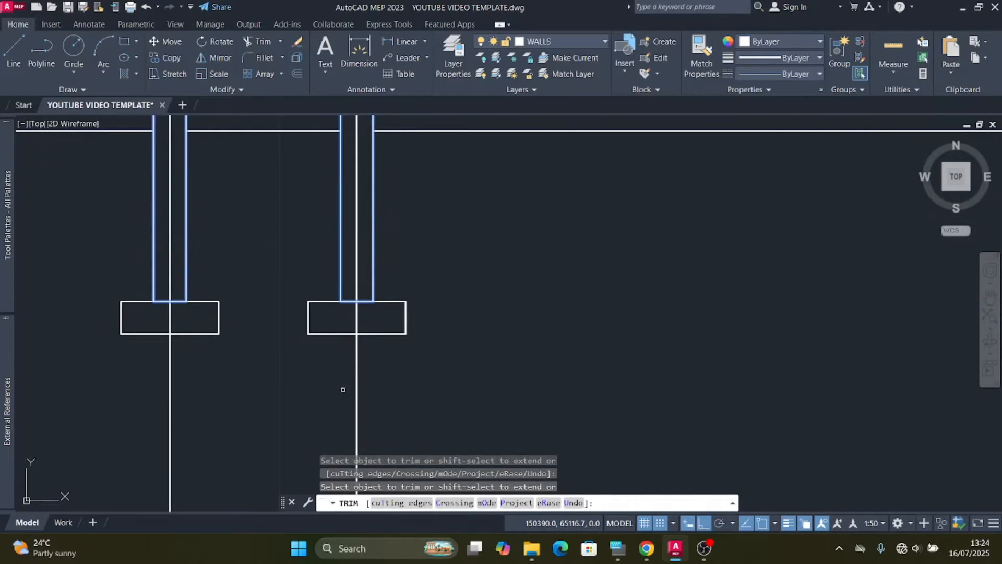
scroll(478, 355, down, 2)
scroll(480, 344, down, 2)
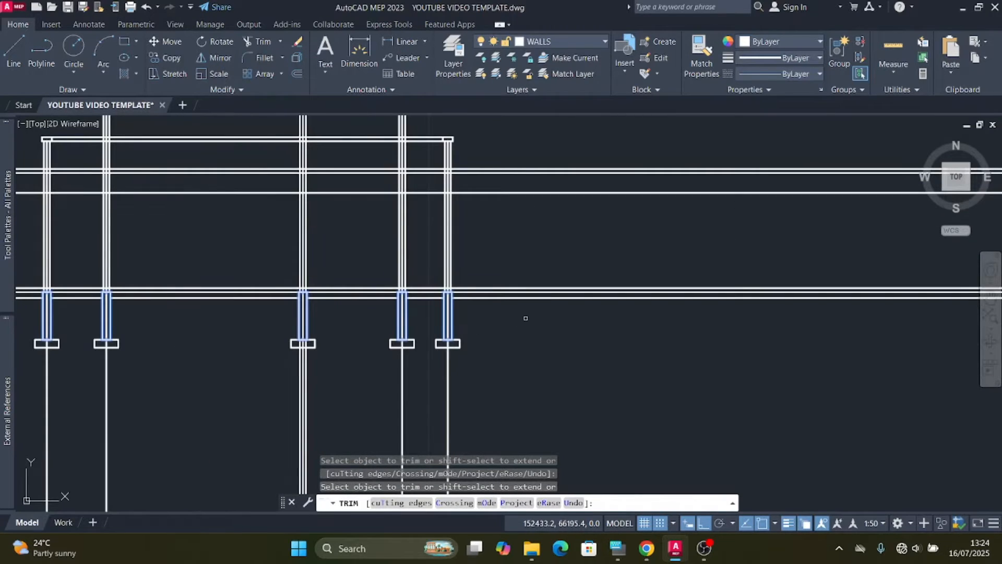
key(Escape)
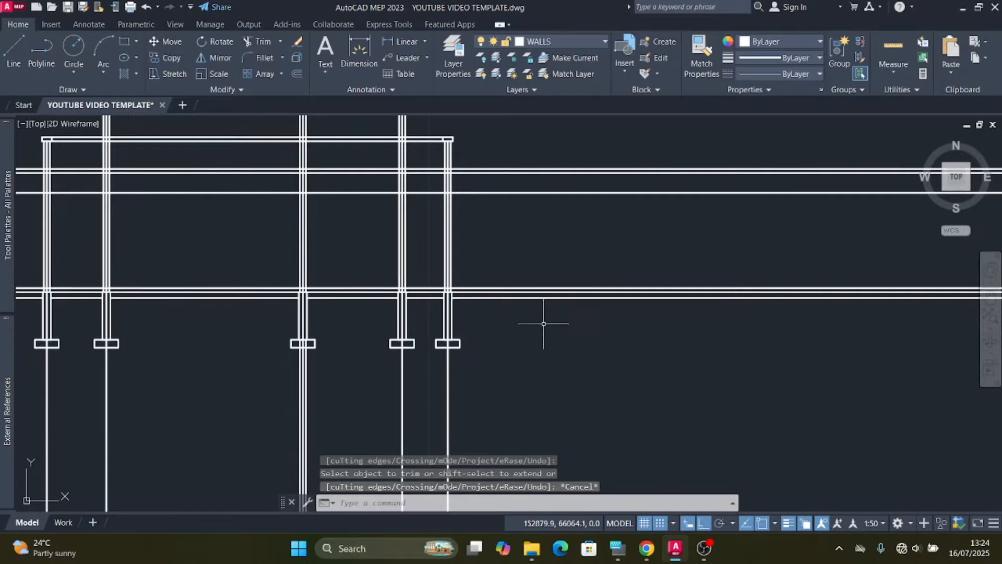
Step: Using the floor and wall lines as cutting edges, trim the two upper floor lines outside the far left wall and its inner face between them
scroll(443, 294, up, 3)
click(543, 346)
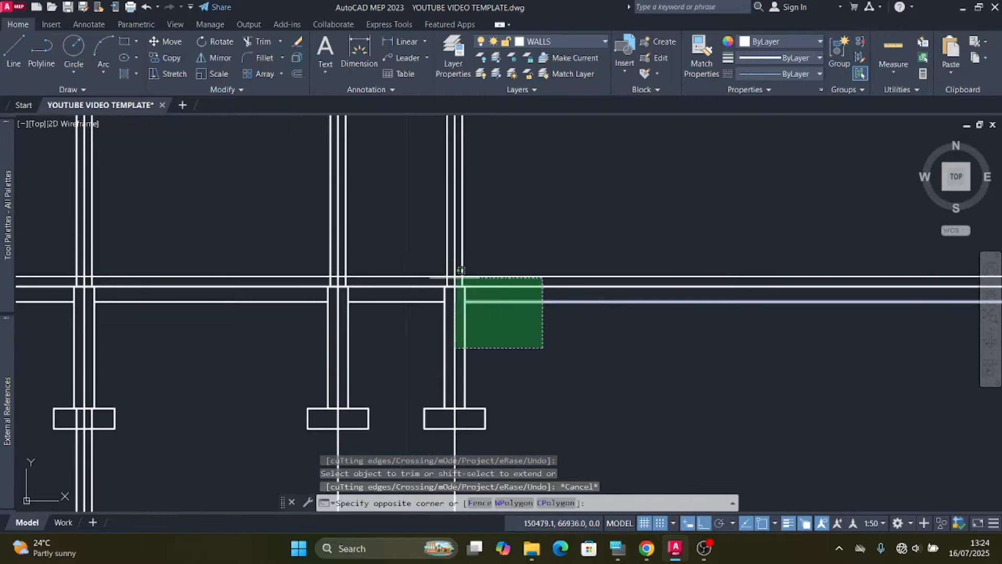
scroll(600, 313, down, 3)
click(123, 294)
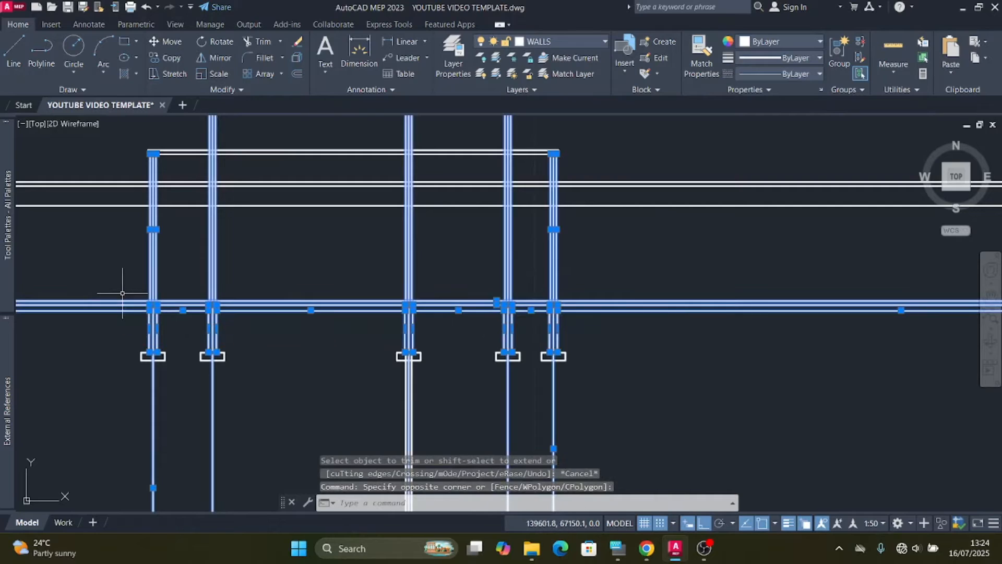
scroll(710, 321, down, 2)
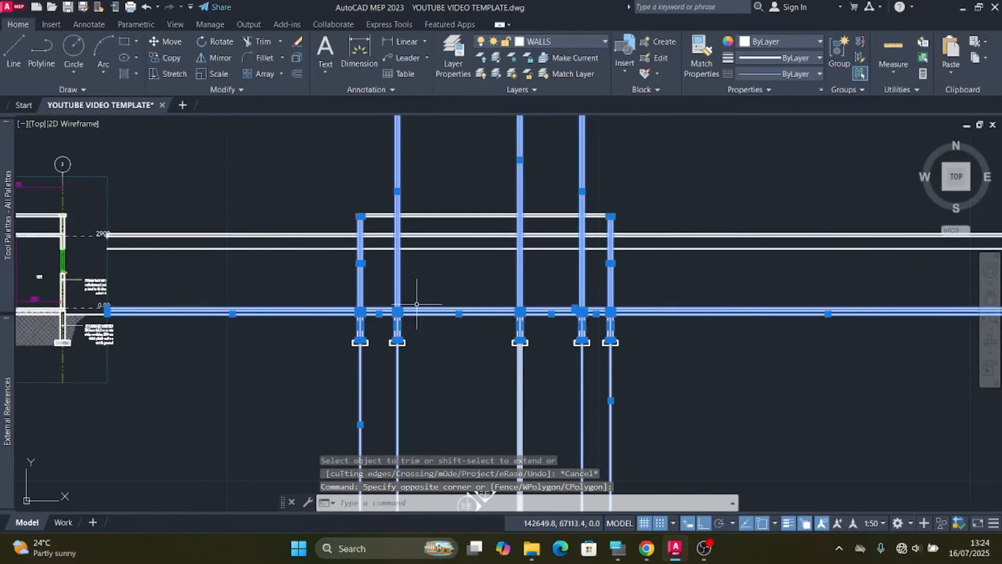
click(263, 41)
scroll(354, 318, up, 5)
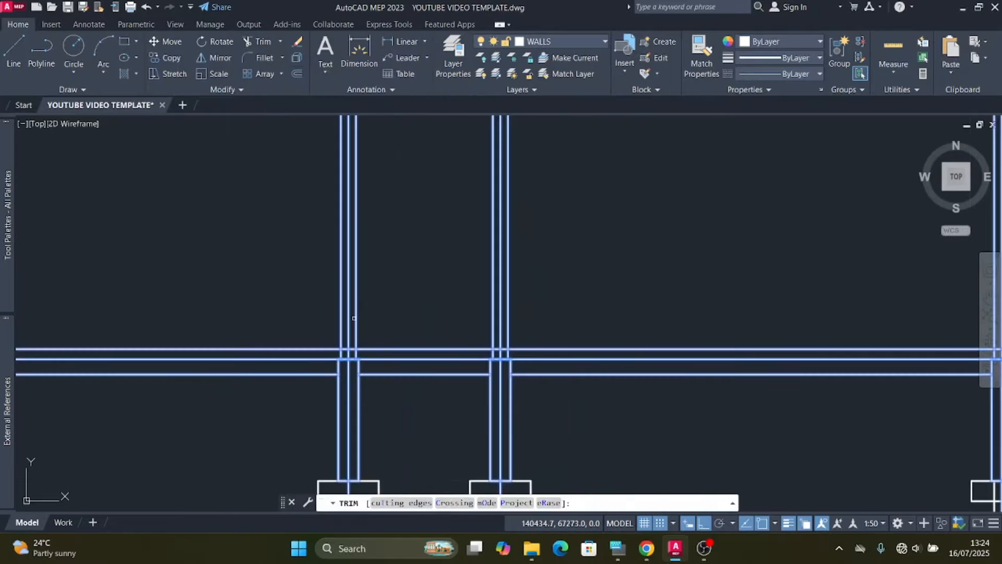
scroll(301, 379, up, 2)
click(357, 337)
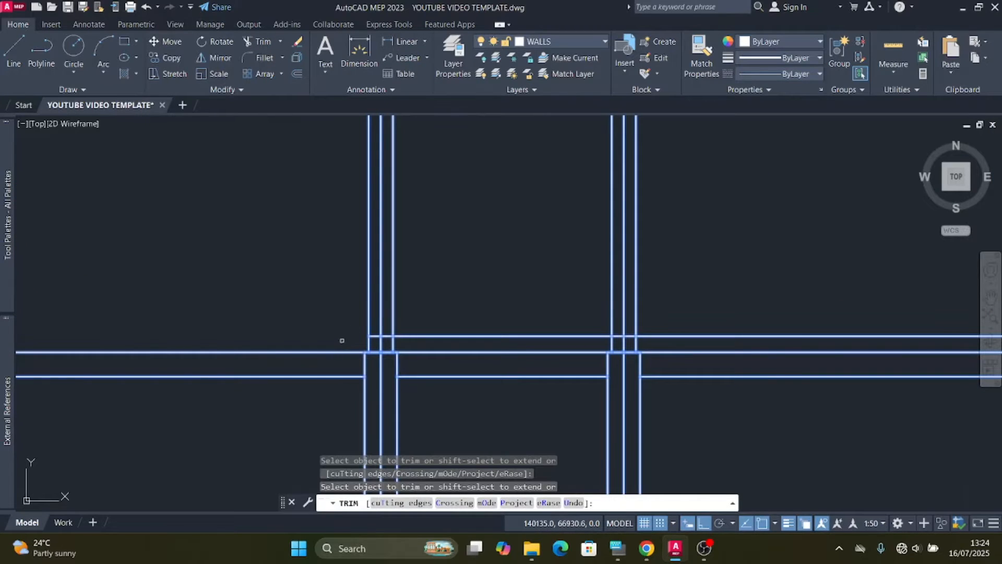
click(340, 352)
scroll(394, 358, up, 4)
click(391, 324)
scroll(193, 320, down, 3)
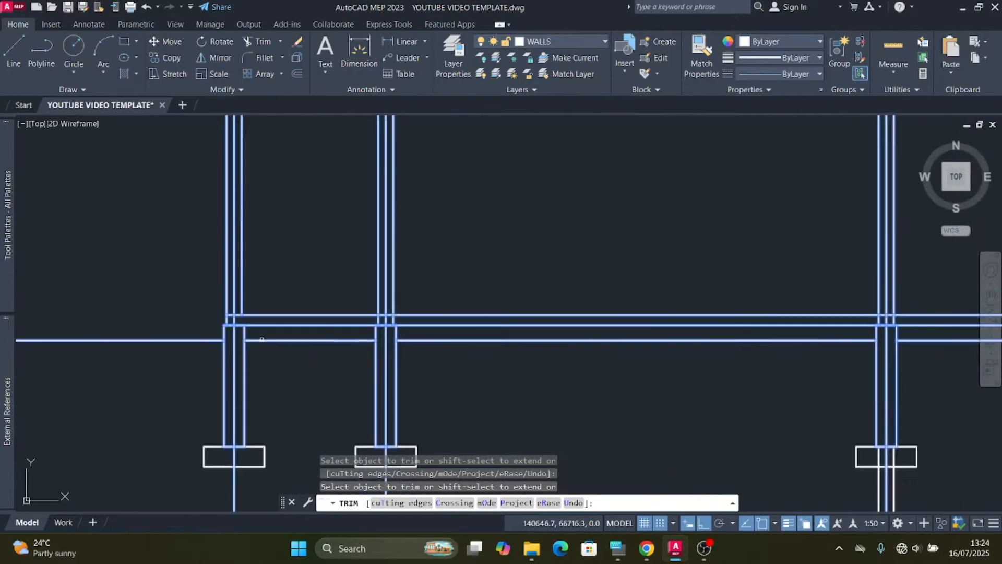
Step: Trim the face lines of the second, third and fourth walls between the two upper floor lines
scroll(394, 324, up, 3)
drag(349, 318, 295, 311)
drag(379, 319, 394, 315)
click(393, 313)
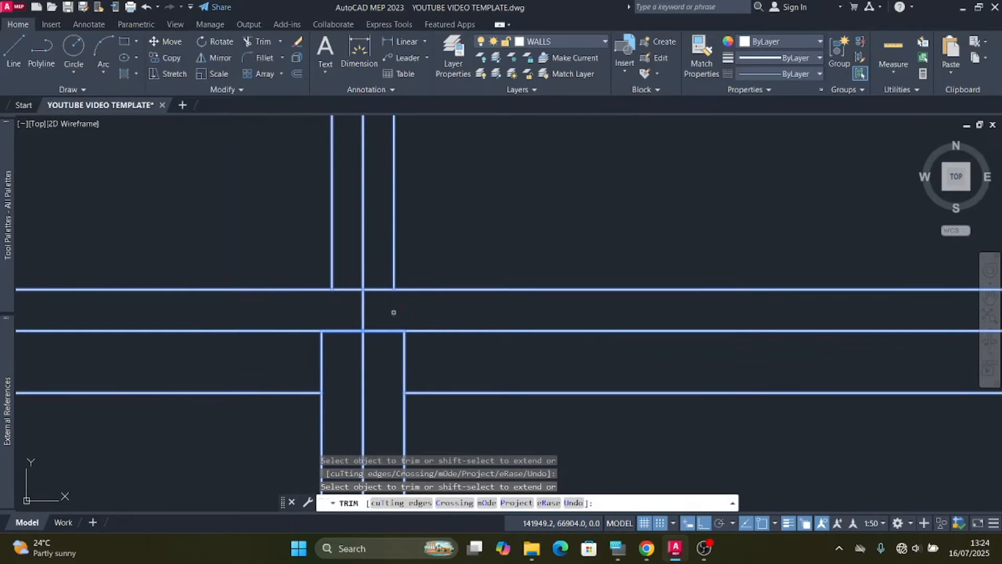
scroll(252, 301, down, 4)
scroll(488, 353, up, 5)
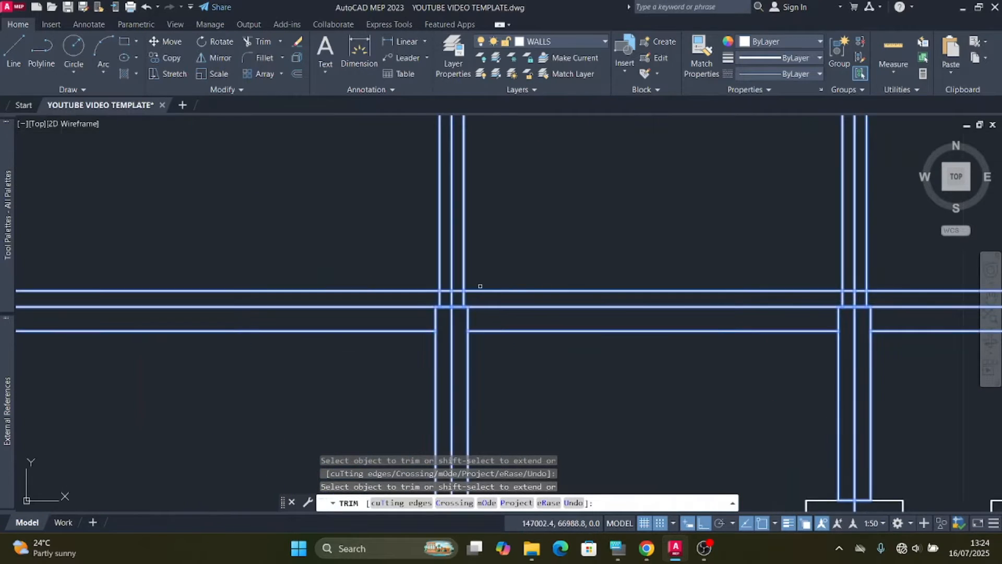
scroll(379, 307, down, 4)
scroll(465, 316, up, 4)
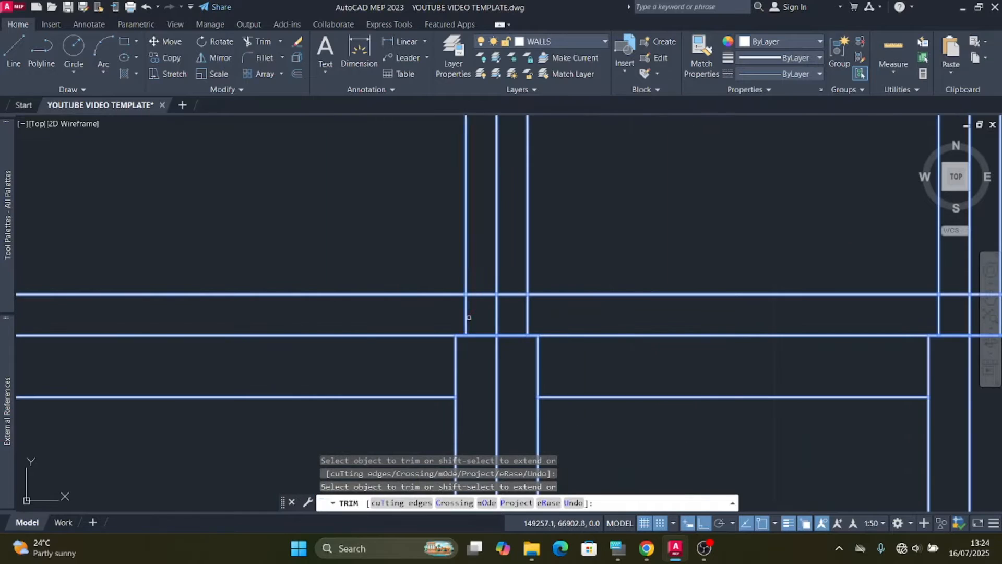
scroll(471, 317, down, 4)
scroll(573, 319, up, 3)
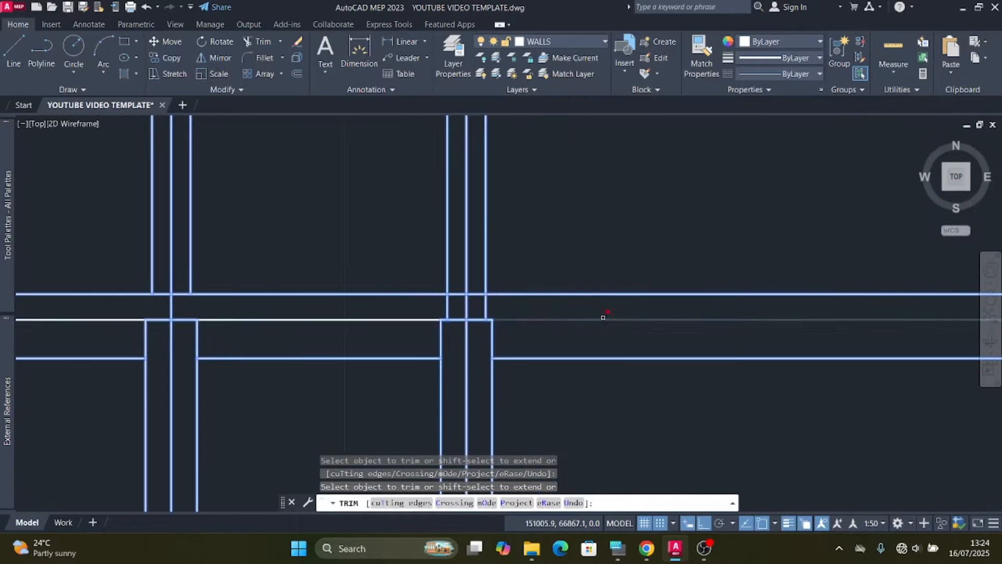
Step: Trim the two upper floor lines where they extend beyond the outer face of the far right wall
click(510, 296)
click(548, 321)
scroll(547, 312, down, 2)
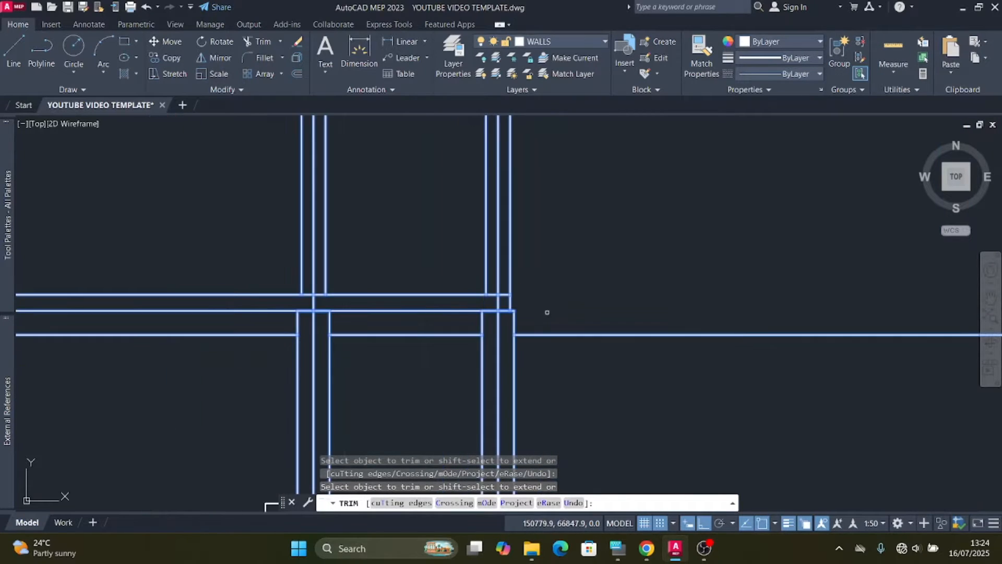
scroll(542, 309, down, 2)
key(Escape)
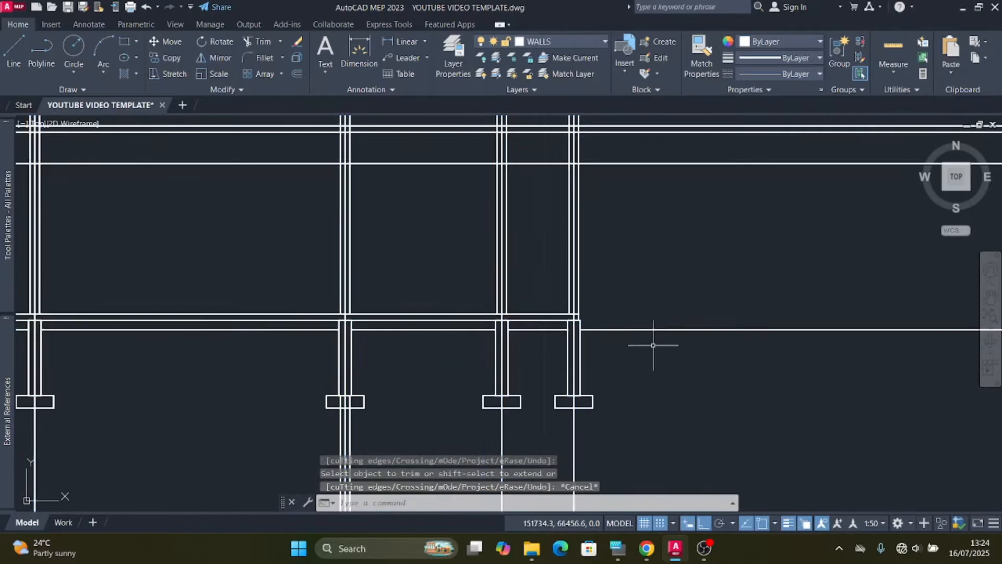
Step: Offset the upper floor line of the section 900 mm upwards to mark the window sill level
scroll(473, 344, up, 4)
click(480, 363)
click(458, 334)
scroll(255, 349, down, 2)
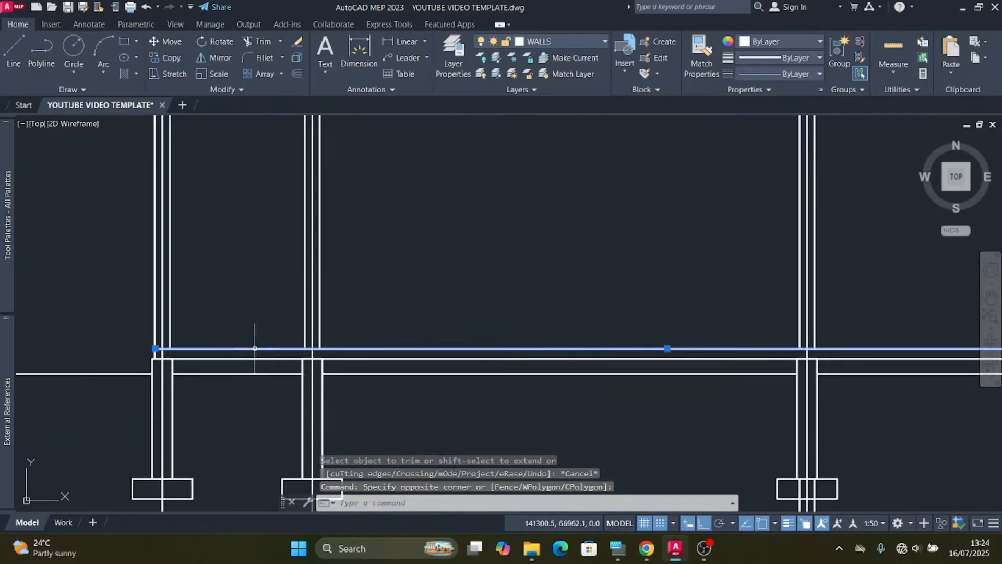
scroll(366, 337, down, 3)
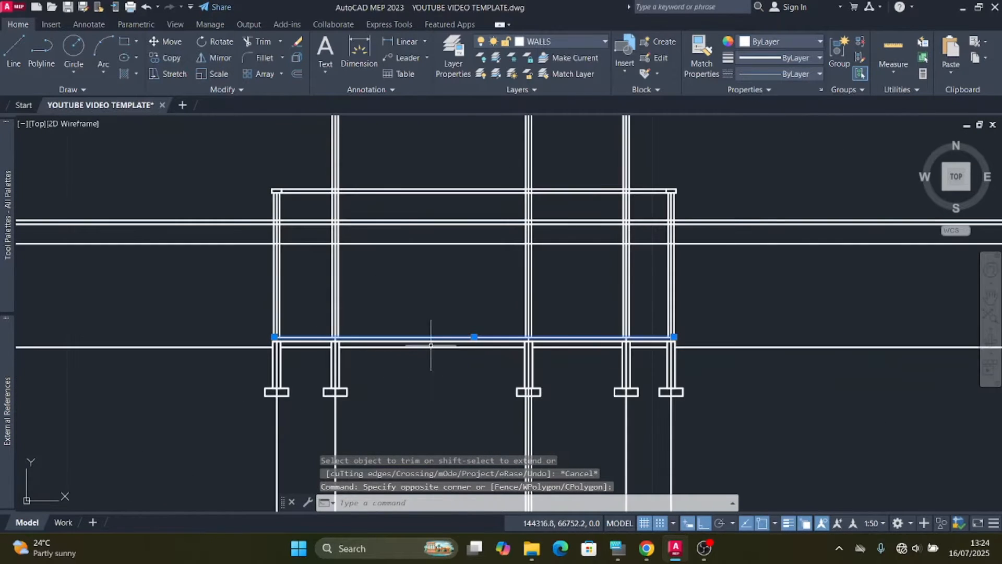
click(297, 74)
scroll(472, 345, up, 3)
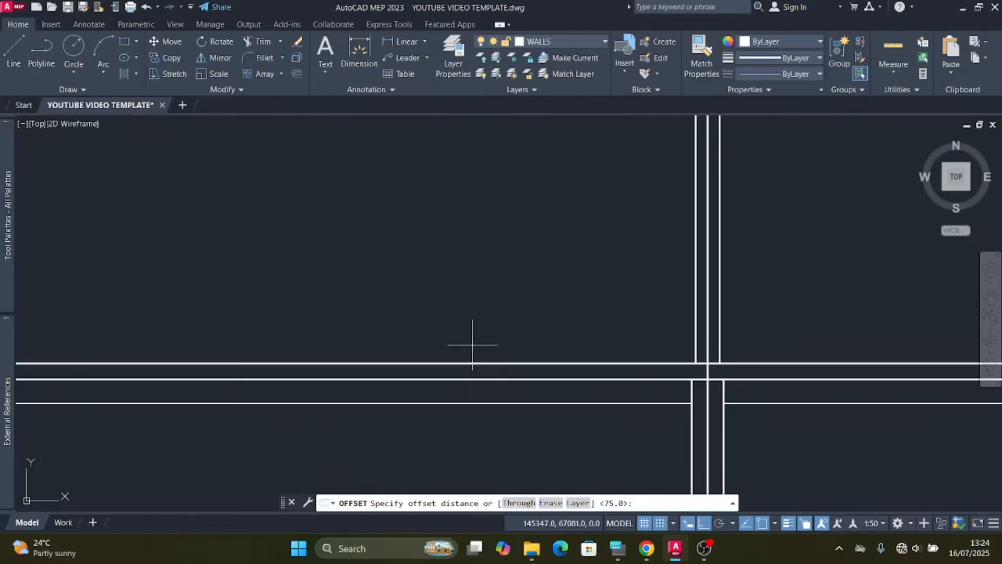
click(468, 362)
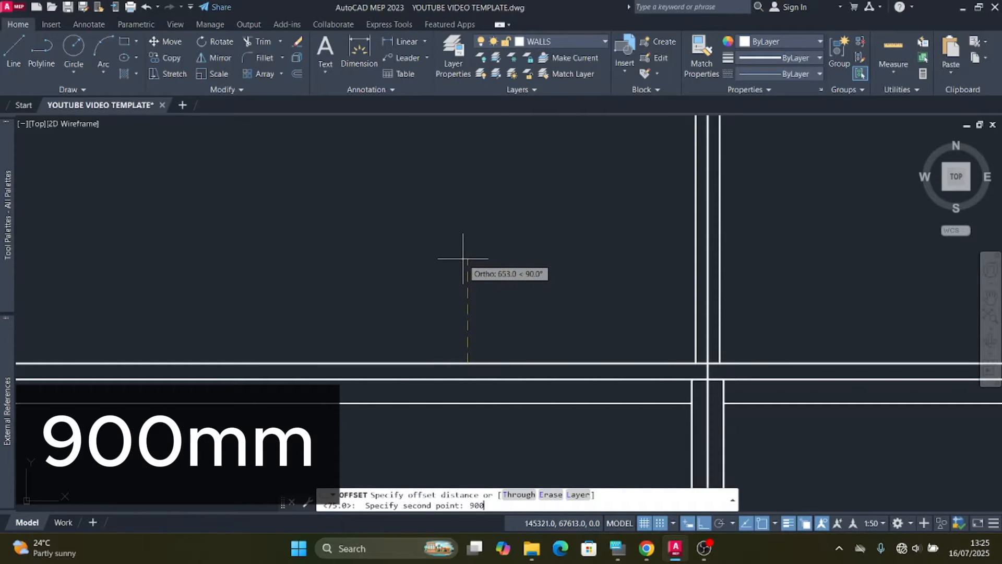
key(Return)
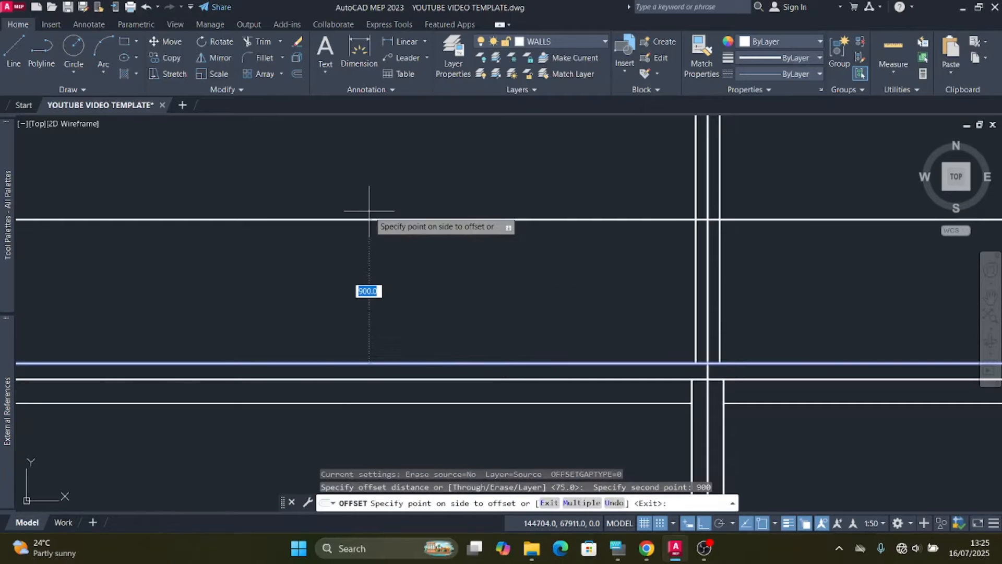
click(374, 277)
scroll(476, 293, down, 5)
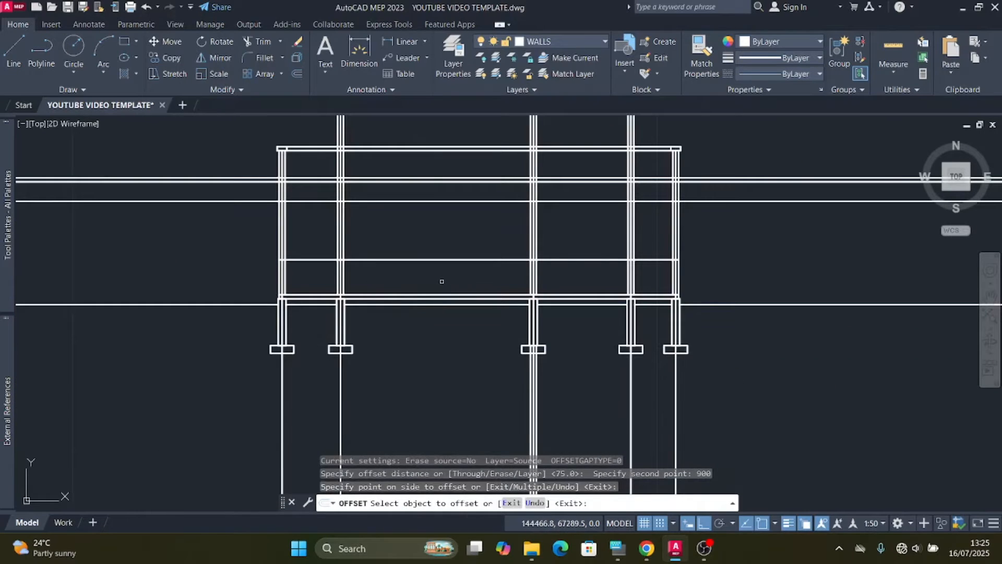
scroll(448, 276, down, 4)
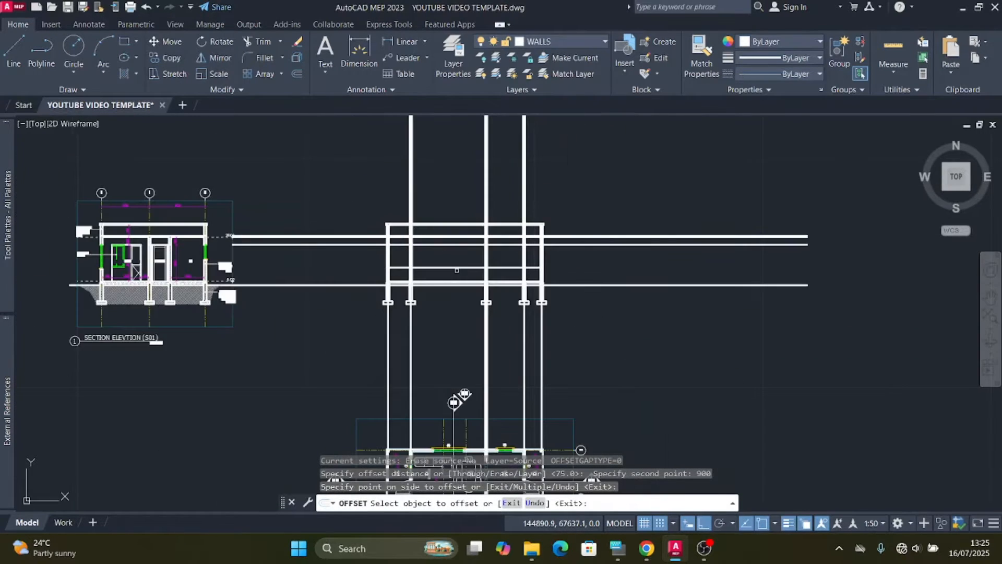
scroll(456, 270, down, 3)
scroll(459, 271, up, 4)
click(462, 270)
scroll(464, 270, up, 5)
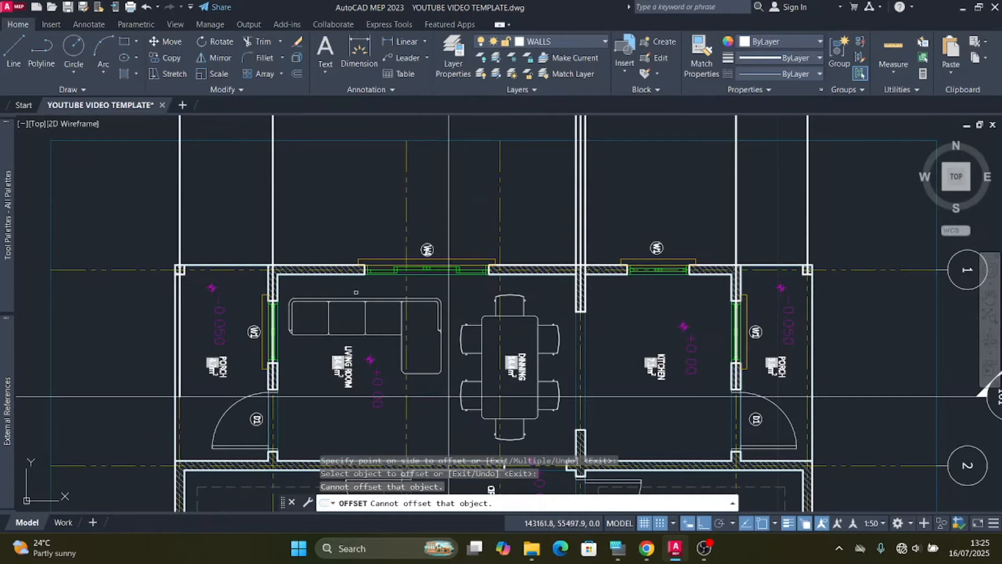
click(414, 260)
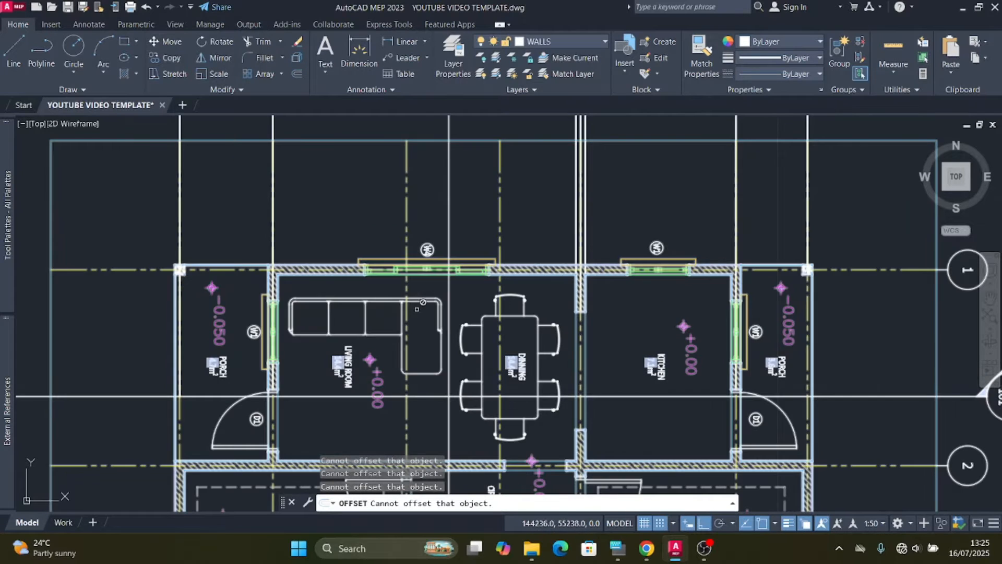
click(390, 304)
key(Escape)
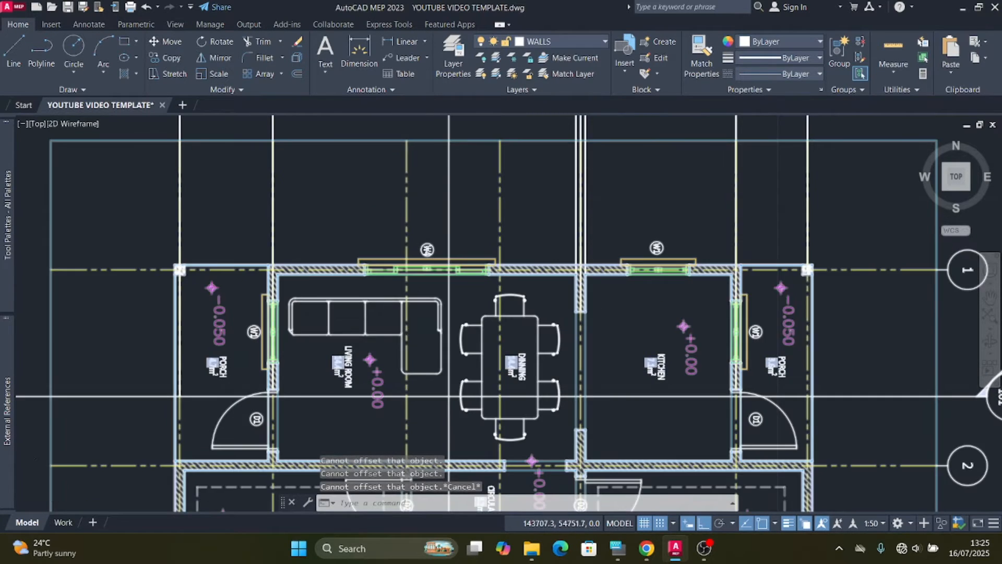
Step: Draw a vertical projection line from the inner corner of window W4's left jamb in the plan to the section's window head line
scroll(386, 334, down, 2)
click(10, 52)
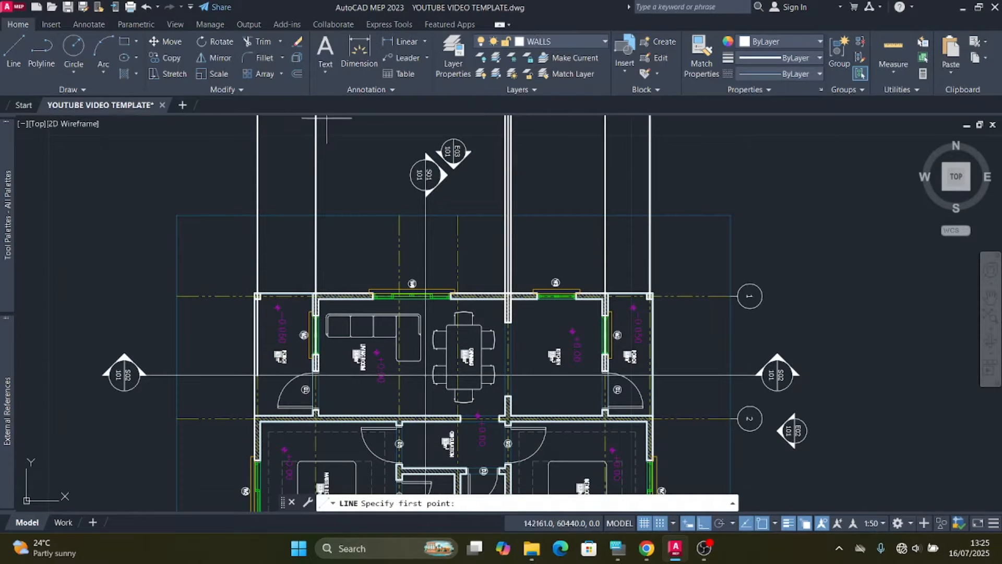
scroll(377, 318, up, 5)
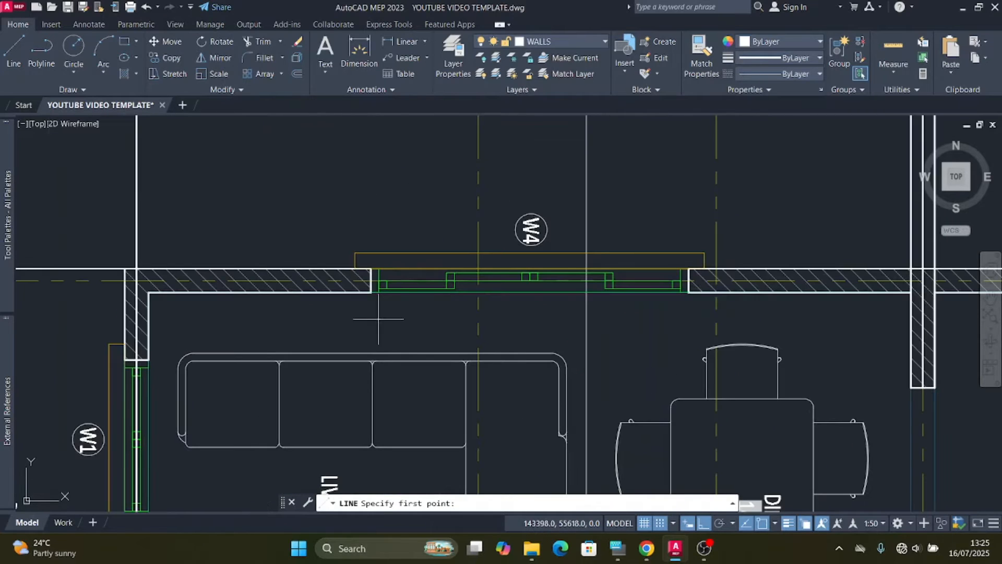
scroll(372, 292, up, 8)
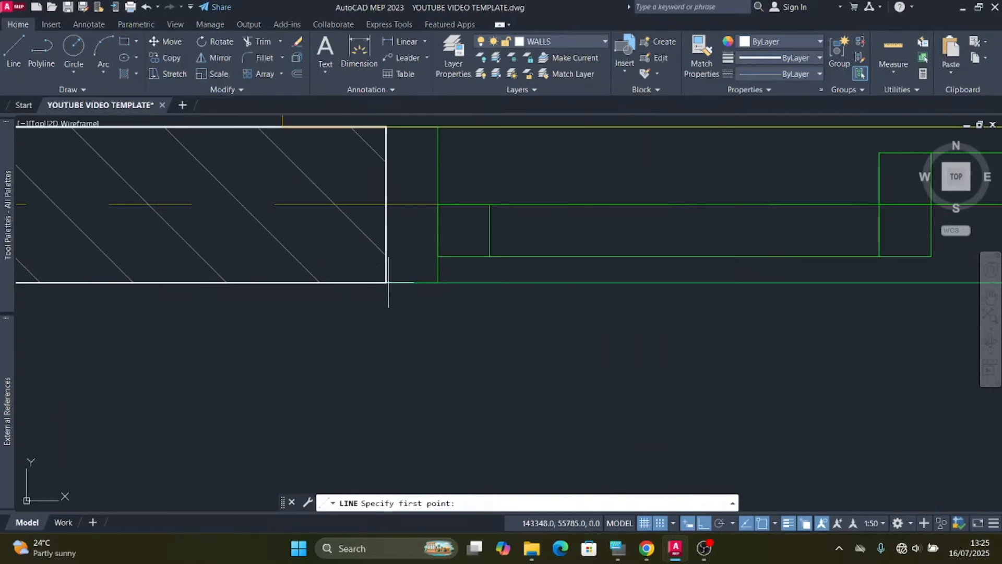
click(387, 282)
scroll(360, 293, down, 12)
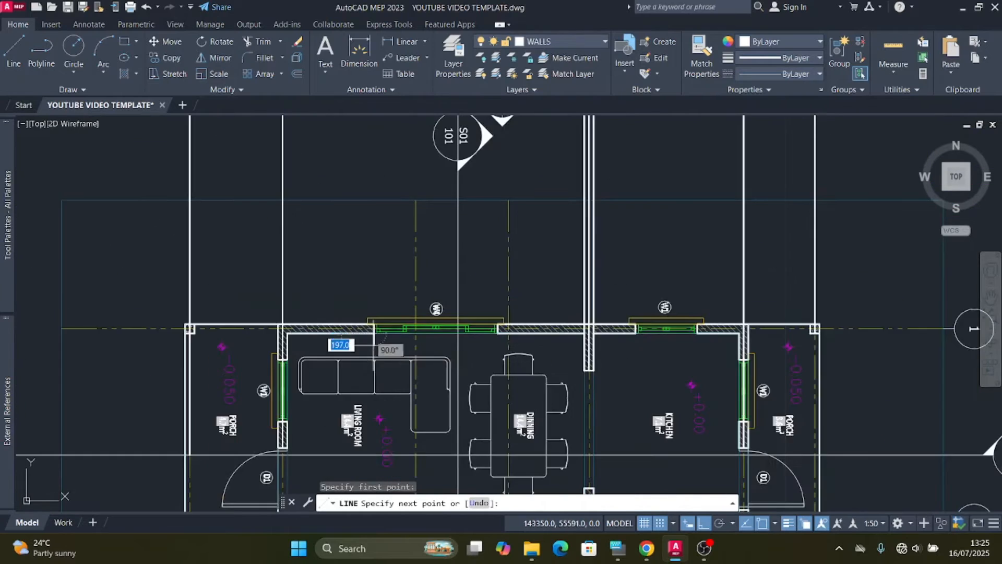
scroll(392, 248, up, 12)
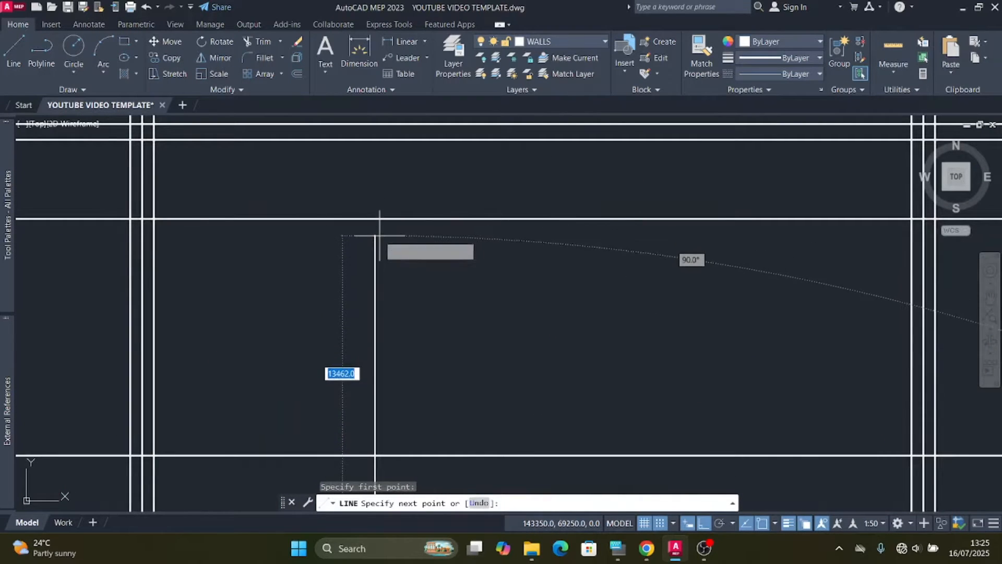
click(376, 219)
key(Escape)
Step: Copy the projection line from window W4's left jamb to the inner corner of its right jamb
scroll(385, 233, down, 2)
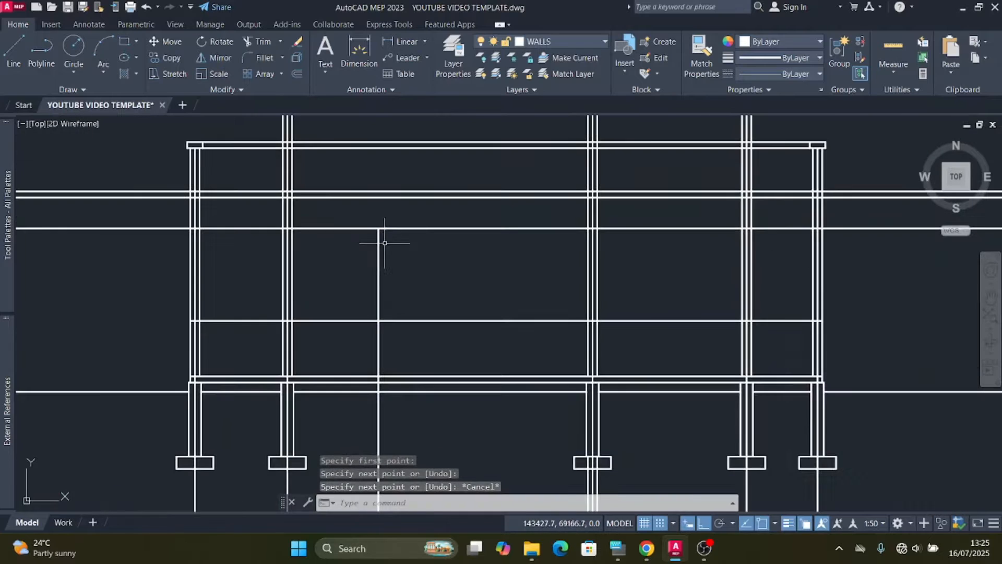
click(390, 274)
click(356, 209)
scroll(356, 209, down, 4)
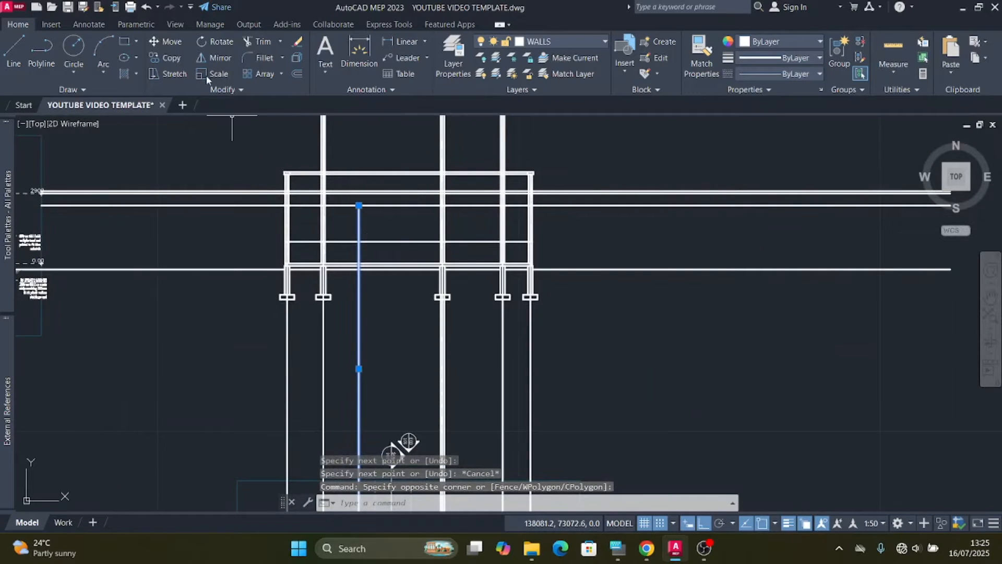
click(172, 59)
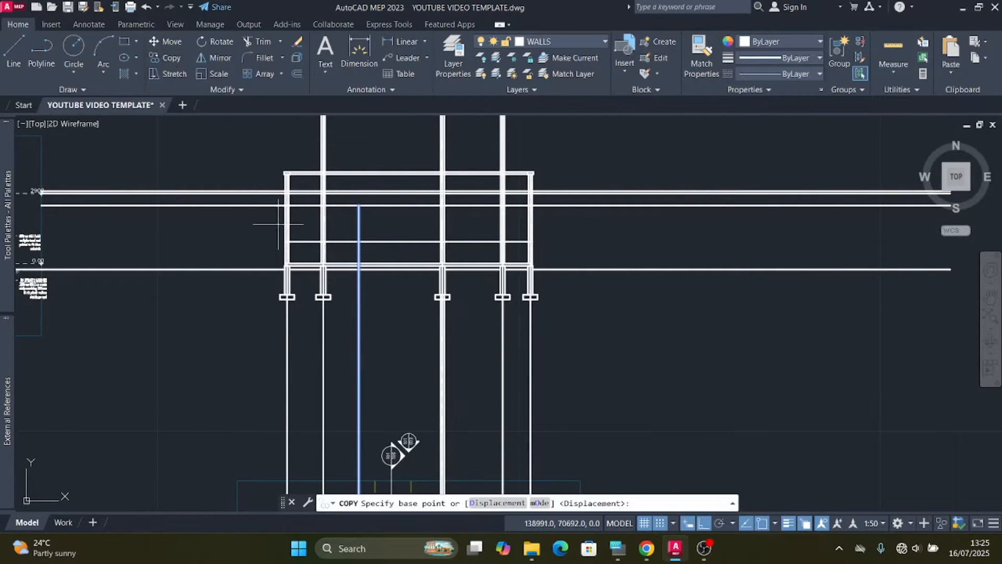
scroll(395, 365, down, 2)
scroll(379, 414, up, 8)
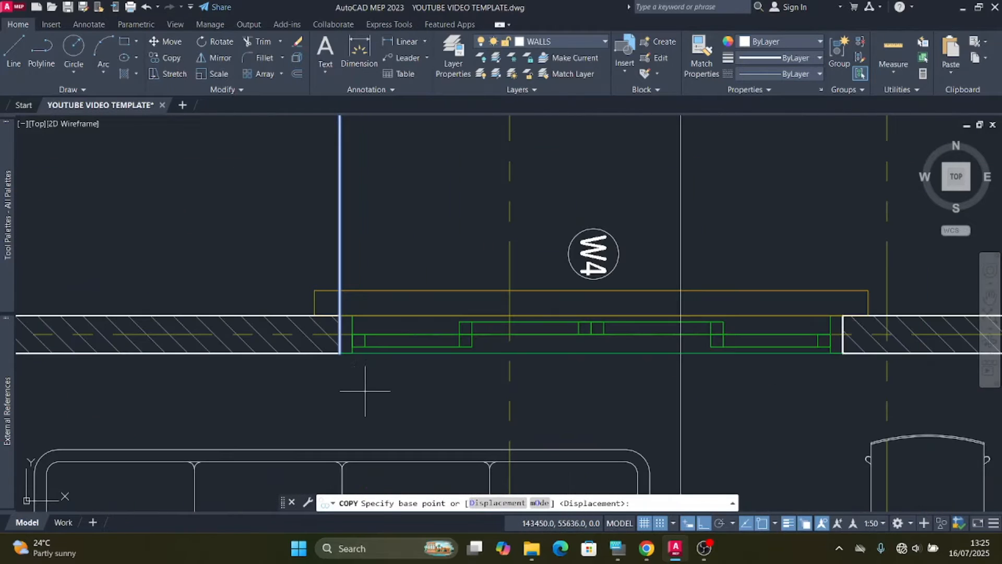
click(340, 353)
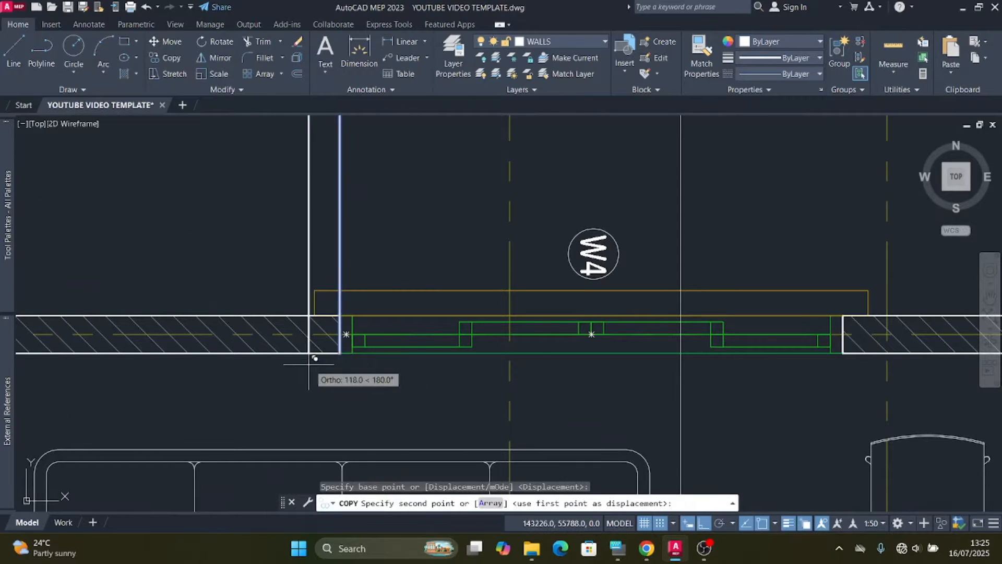
scroll(344, 365, down, 4)
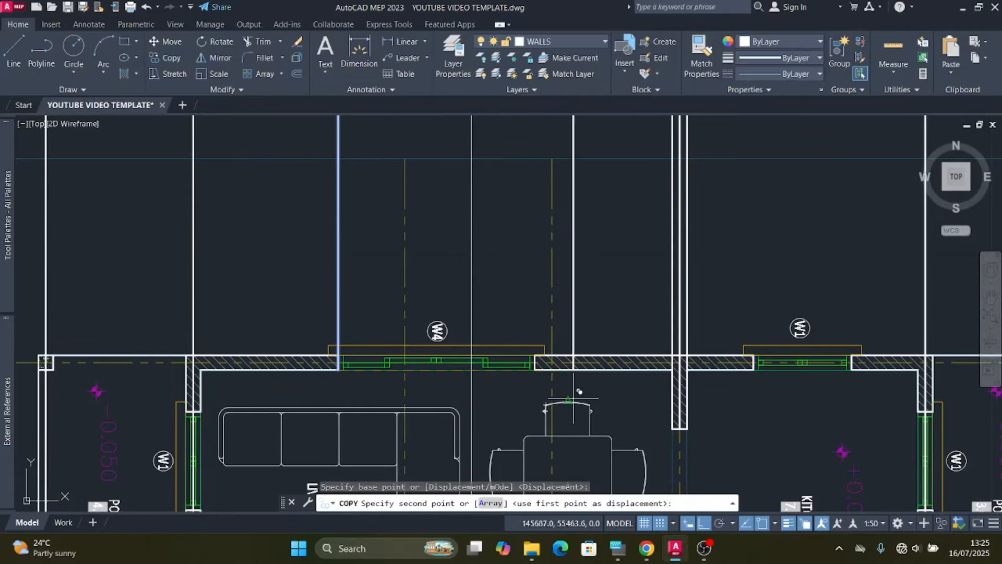
scroll(551, 374, up, 8)
click(427, 325)
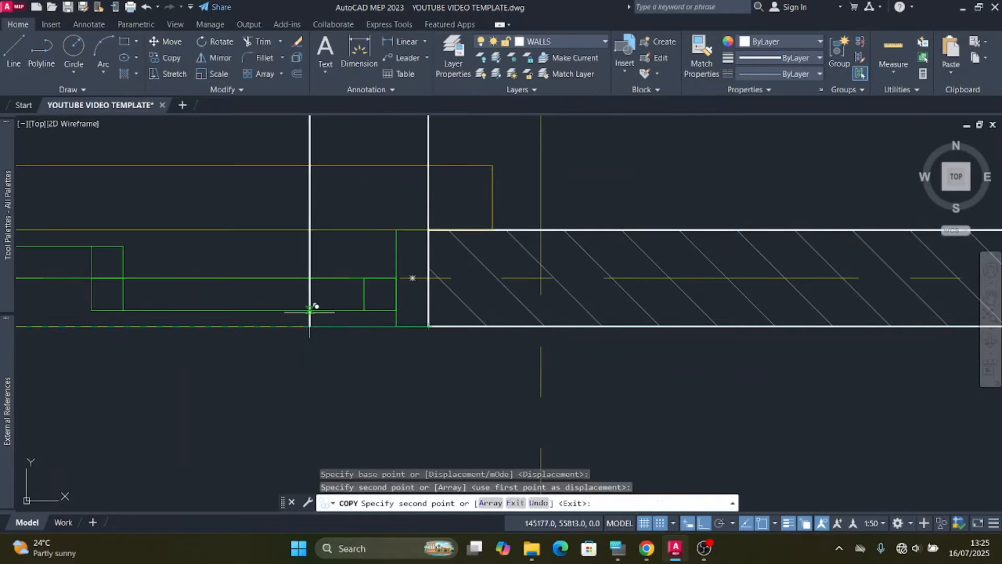
Step: Place further copies of the projection line at both jambs of the kitchen window W1 along the same wall
scroll(308, 339, down, 6)
scroll(600, 328, up, 6)
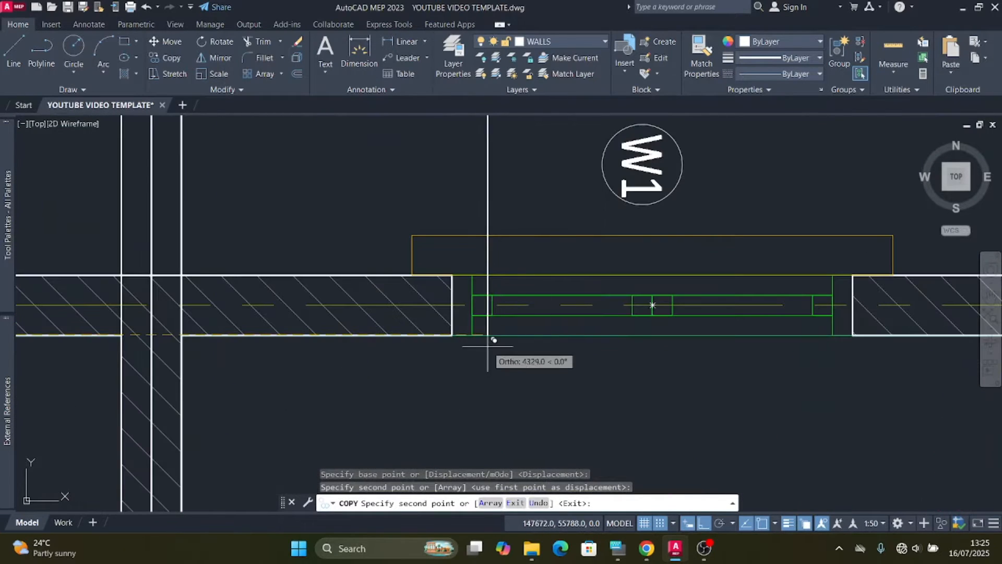
click(452, 334)
scroll(386, 336, down, 5)
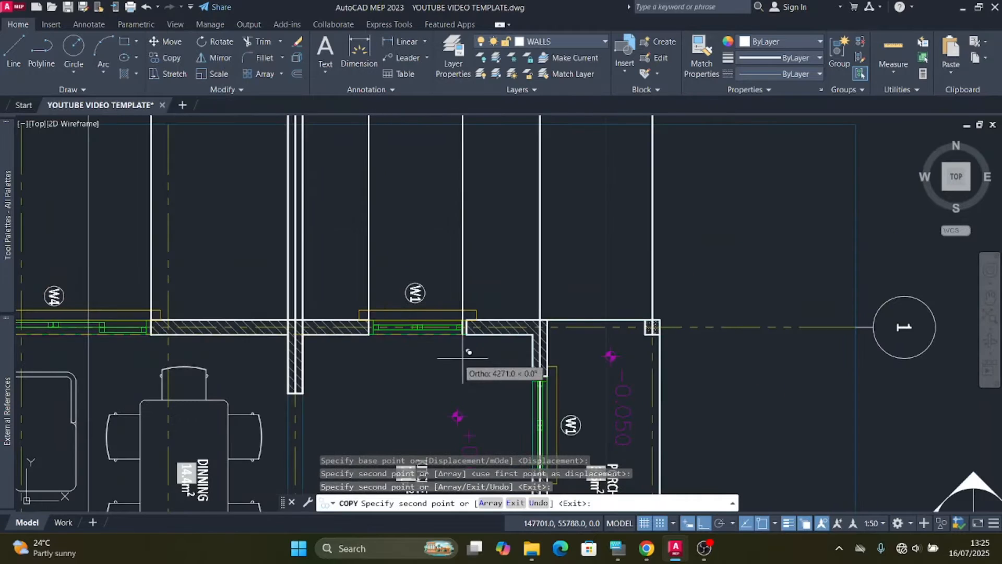
scroll(470, 347, up, 5)
click(386, 338)
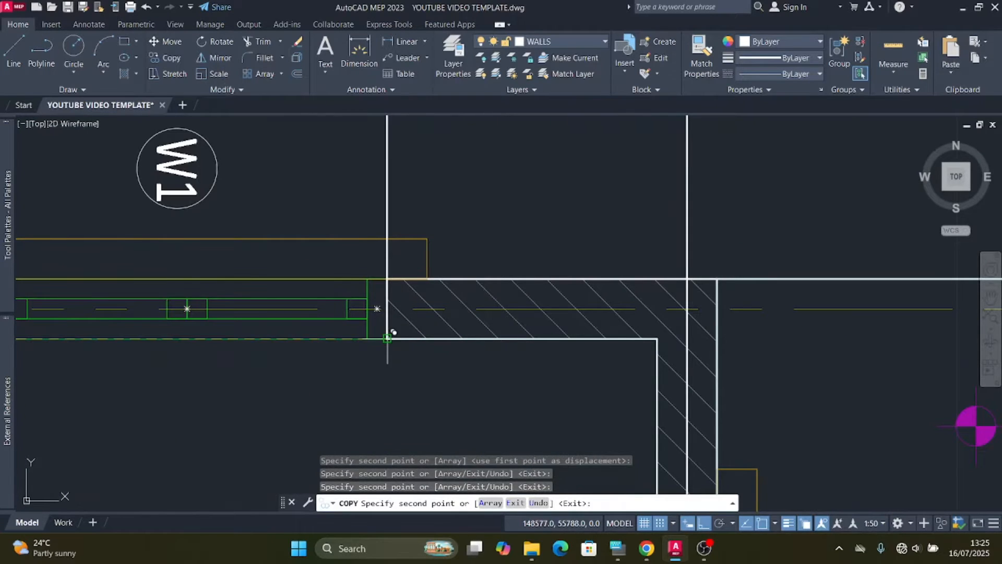
key(Escape)
scroll(366, 323, down, 6)
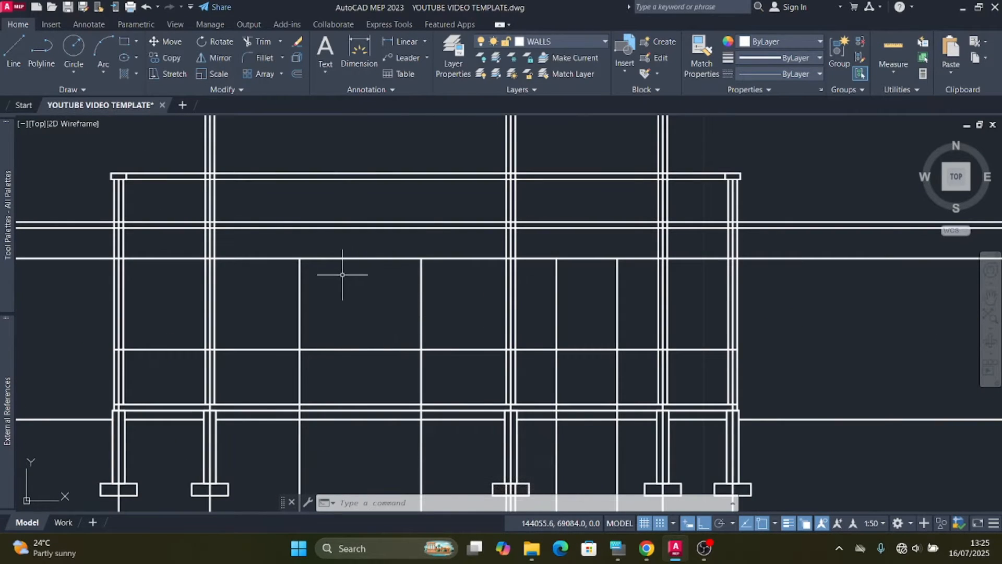
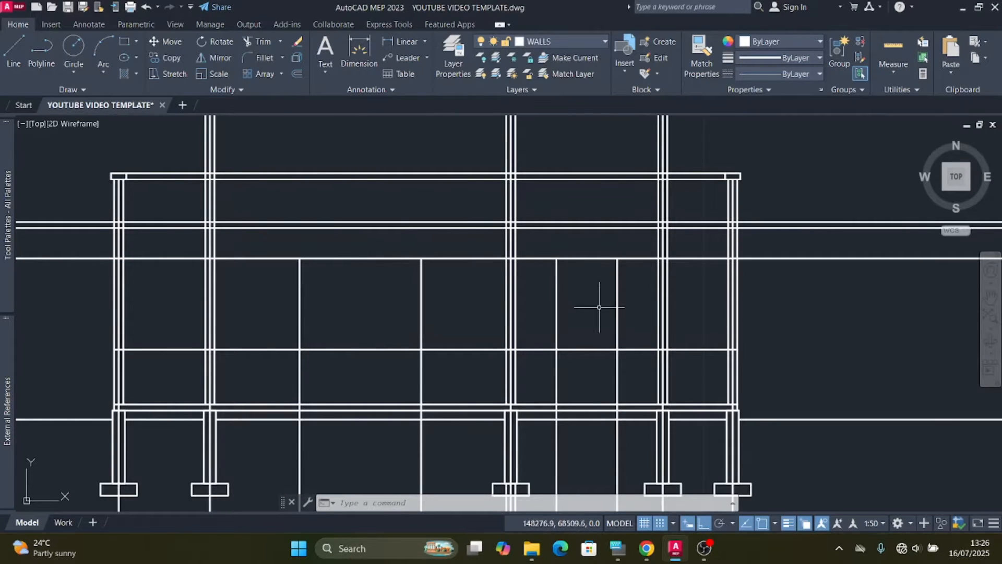
Step: Measure the width and height of the W4 window opening in the section with trial linear dimensions
click(412, 42)
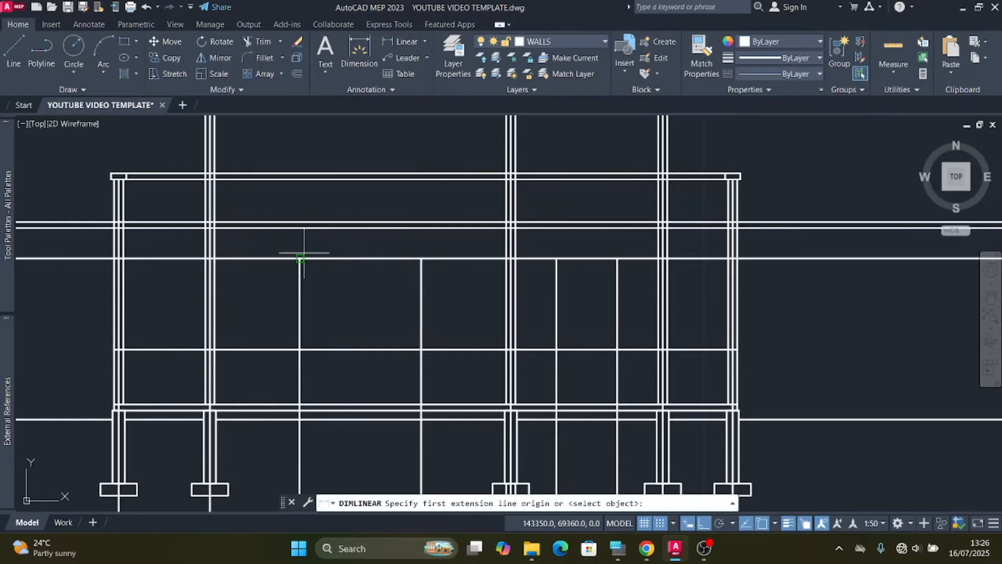
click(300, 258)
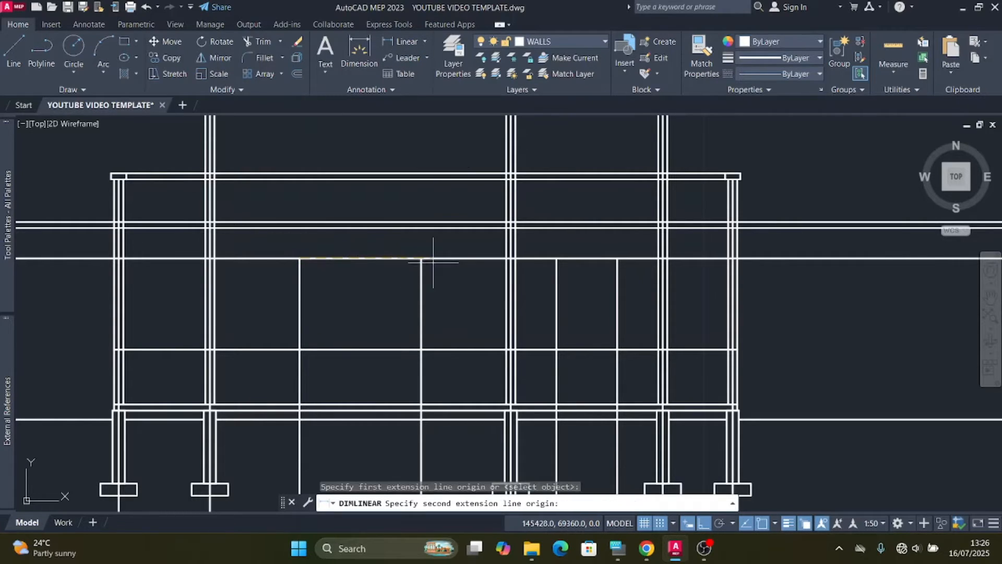
click(421, 257)
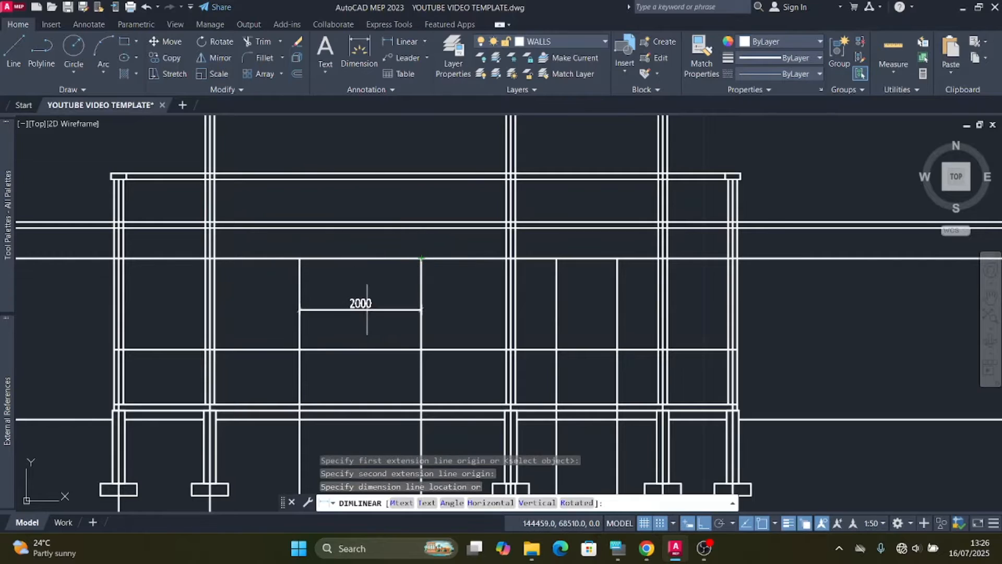
scroll(368, 309, up, 4)
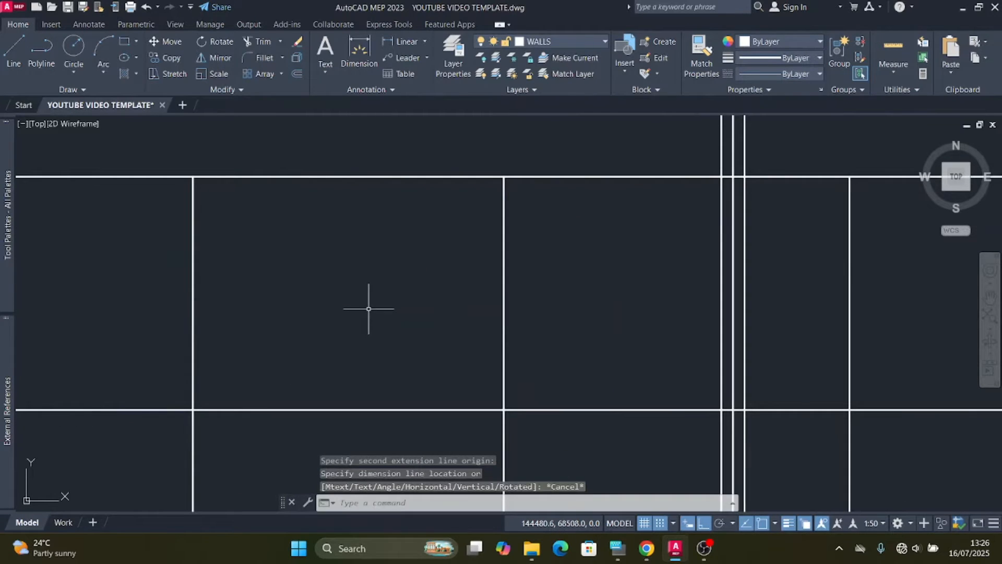
key(Return)
click(503, 410)
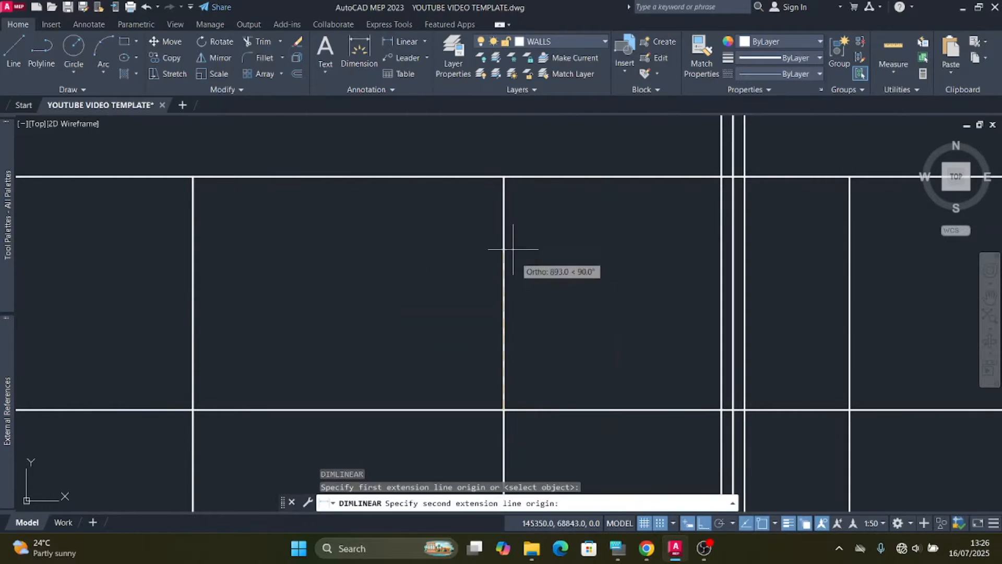
click(504, 177)
key(Escape)
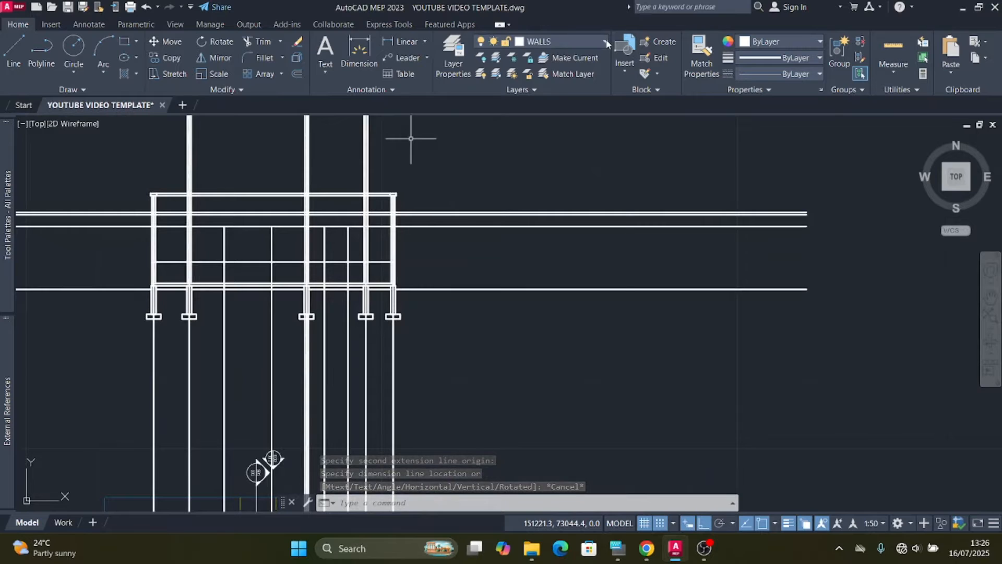
Step: Make WINDOW the current layer
click(564, 42)
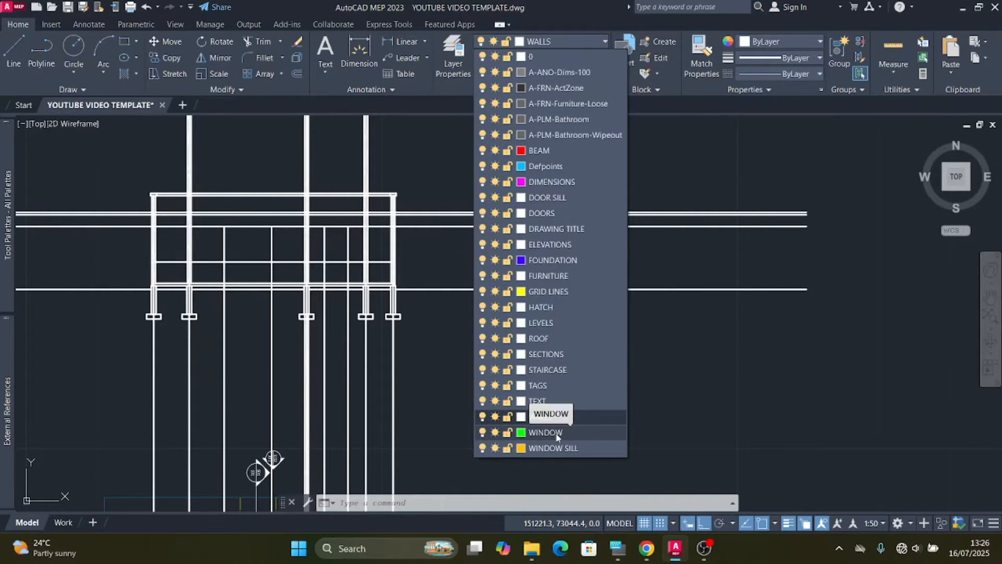
click(546, 433)
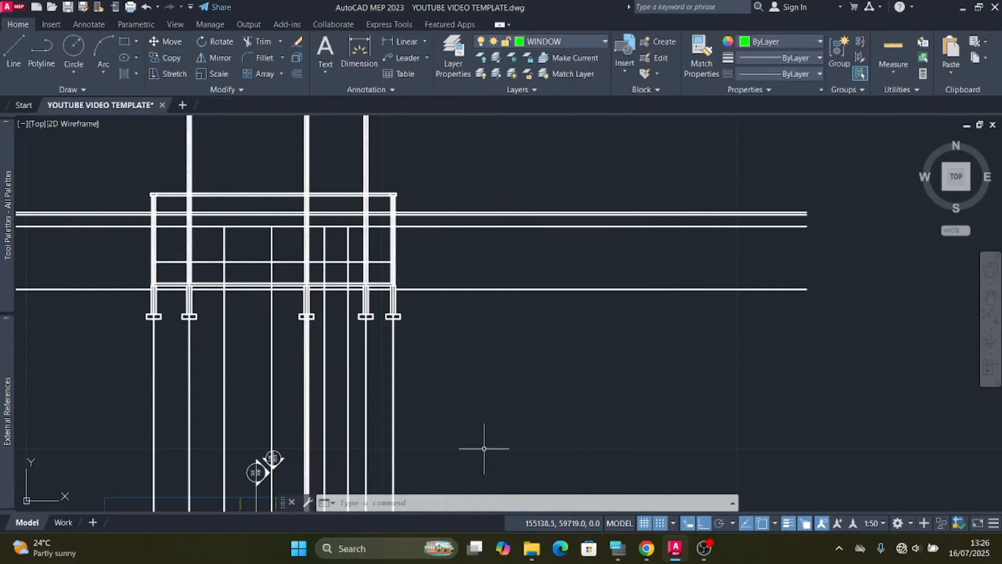
Step: Draw a 2000 by 1500 window rectangle in the empty space beside the section and check its width with a trial linear dimension
click(126, 38)
middle_drag(439, 353, 482, 362)
click(510, 322)
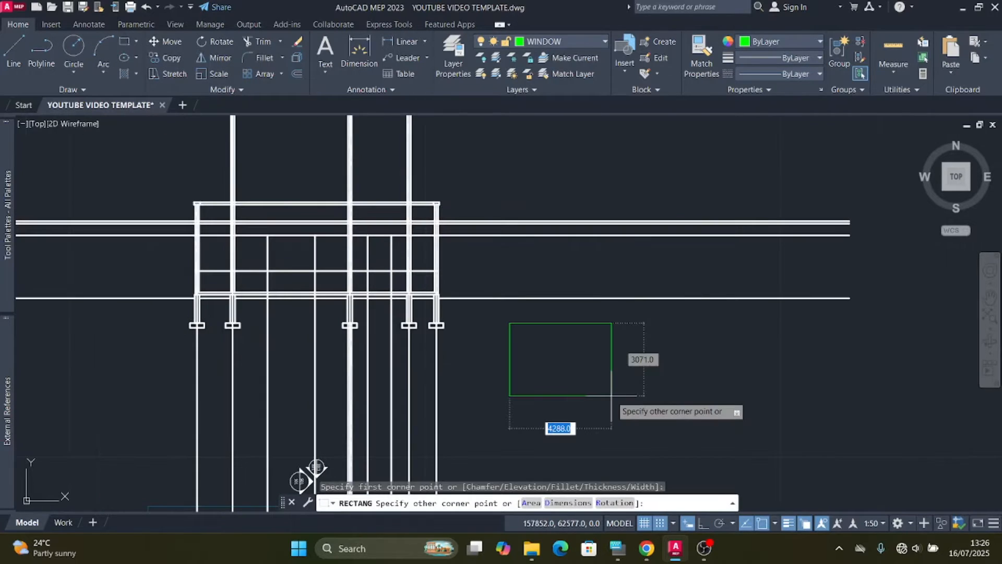
text(2000)
key(Tab)
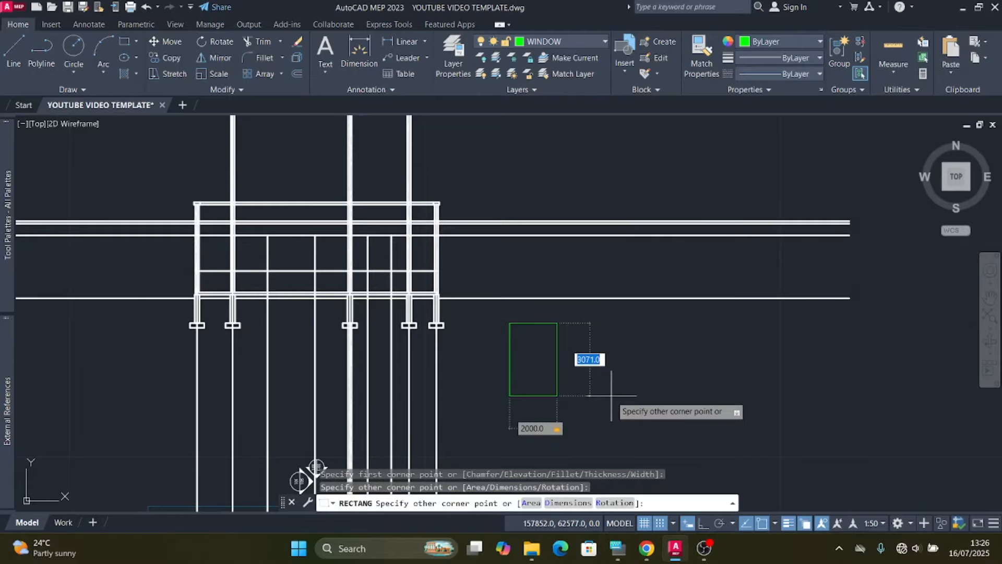
text(1500)
key(Return)
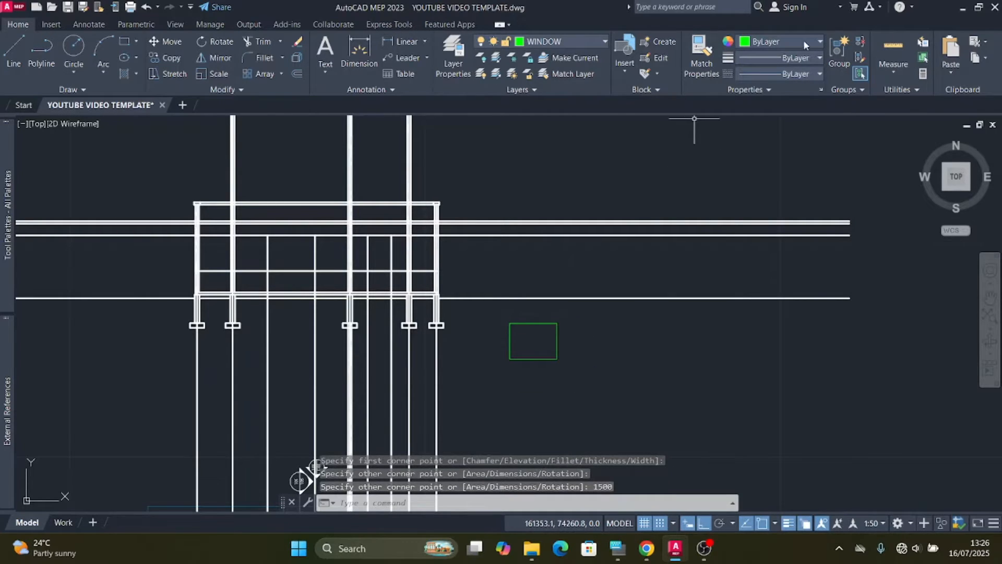
click(394, 41)
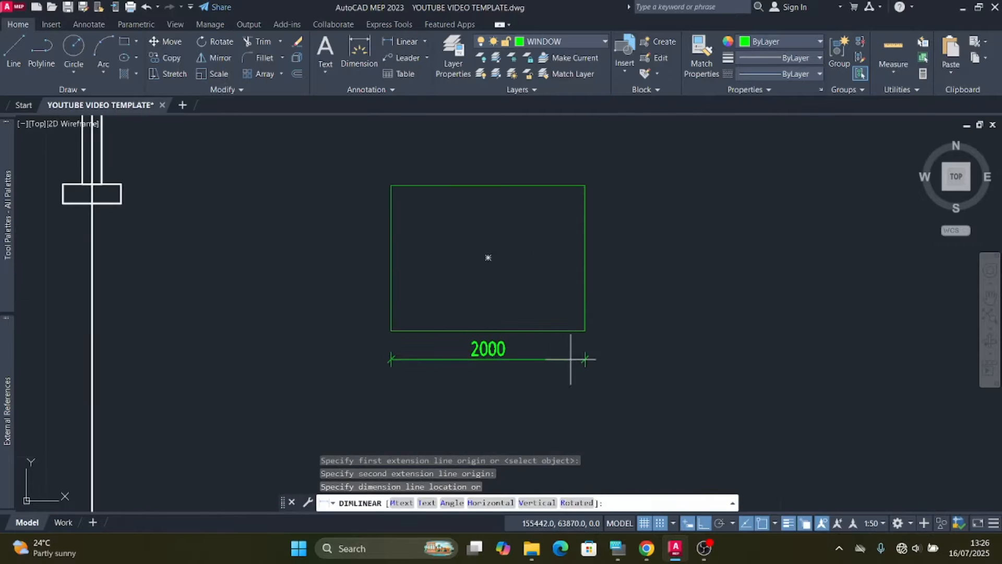
key(Escape)
Step: Offset the window rectangle inward by 50
click(497, 321)
click(486, 350)
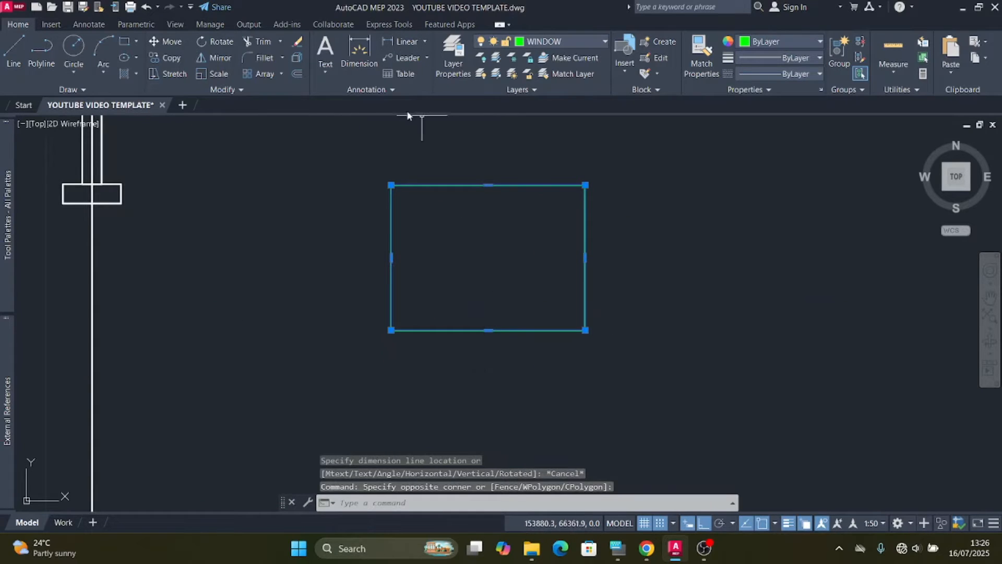
click(297, 73)
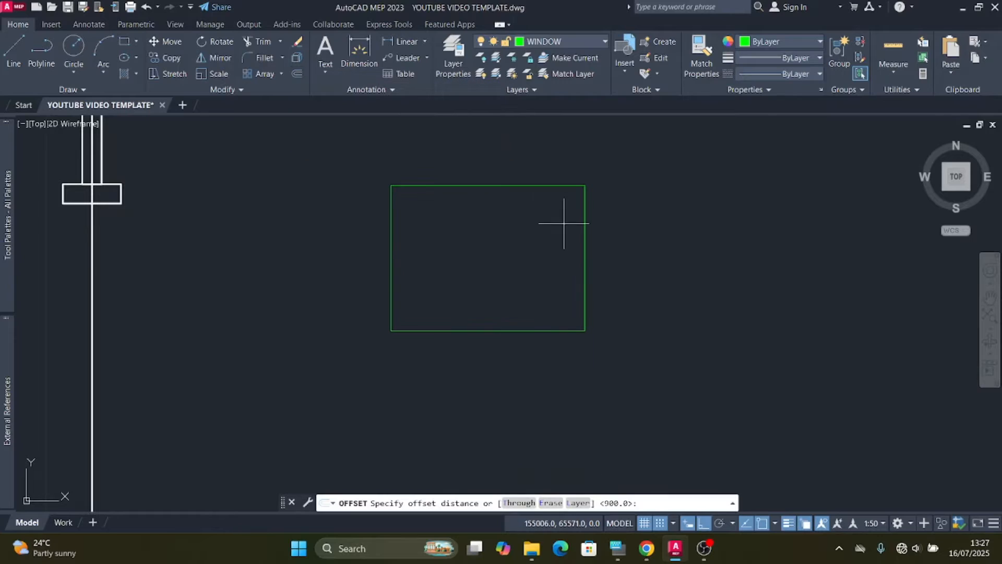
click(489, 185)
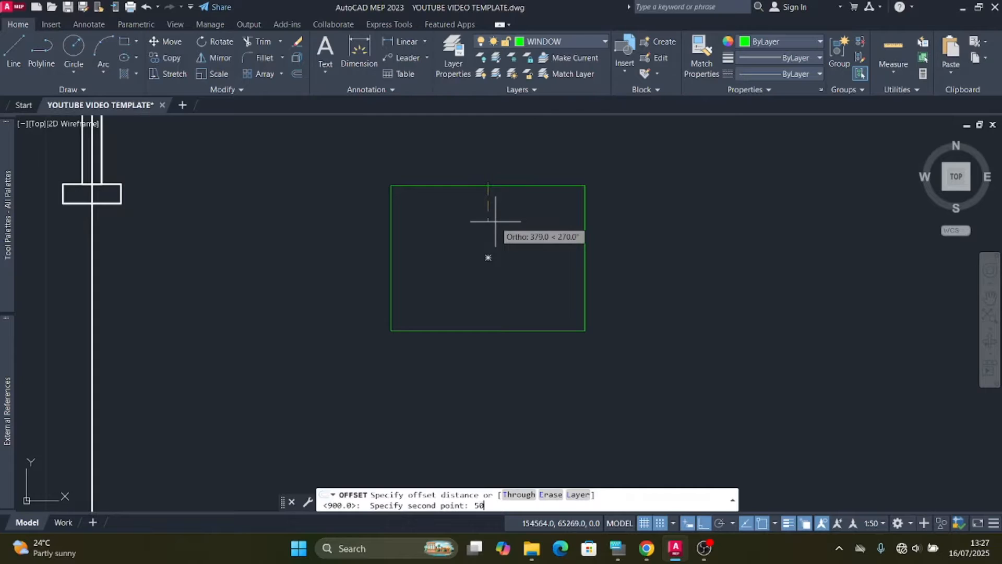
text(50)
key(Return)
click(492, 186)
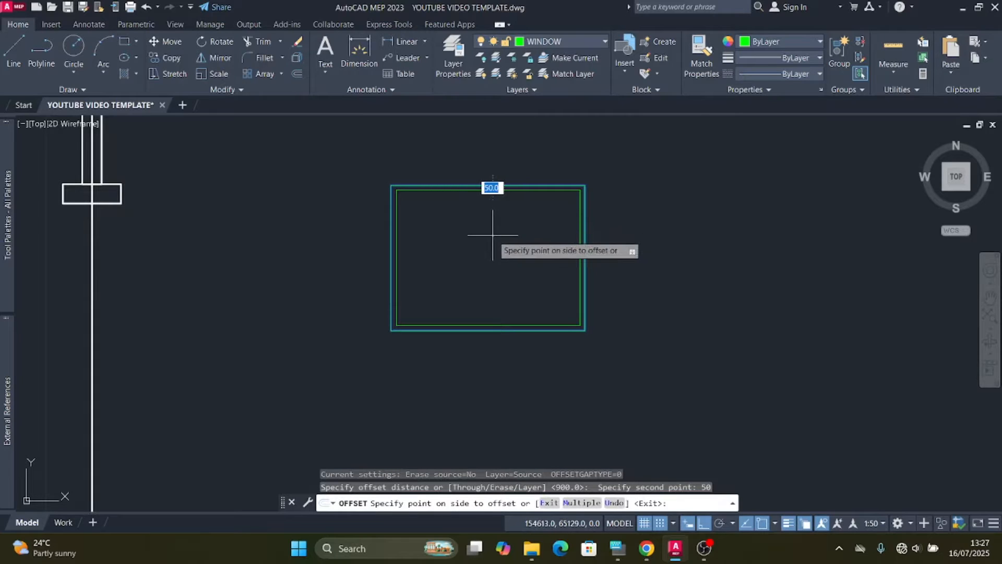
click(491, 238)
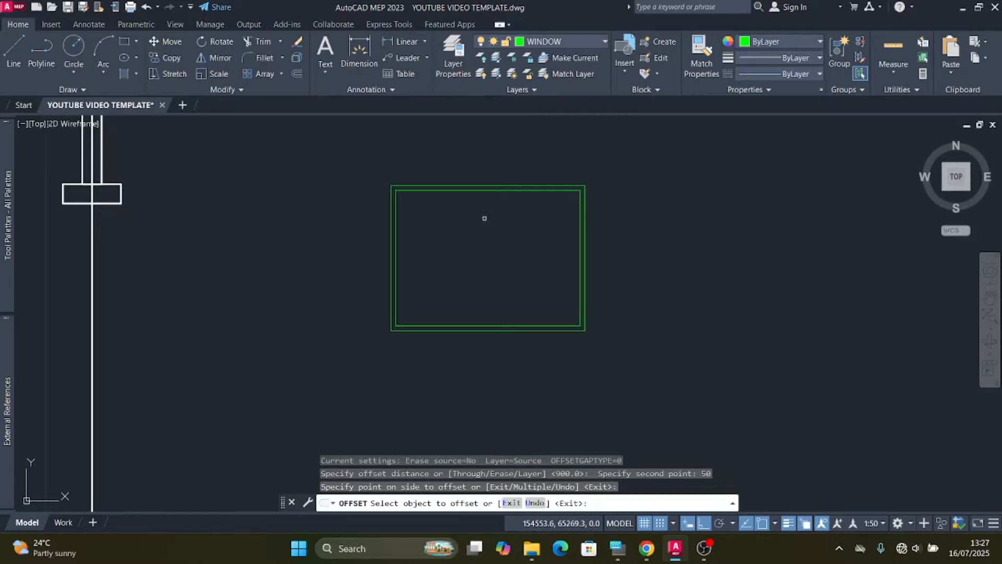
Step: Offset the inner rectangle inward by another 50 to form a third nested frame outline
scroll(484, 218, up, 2)
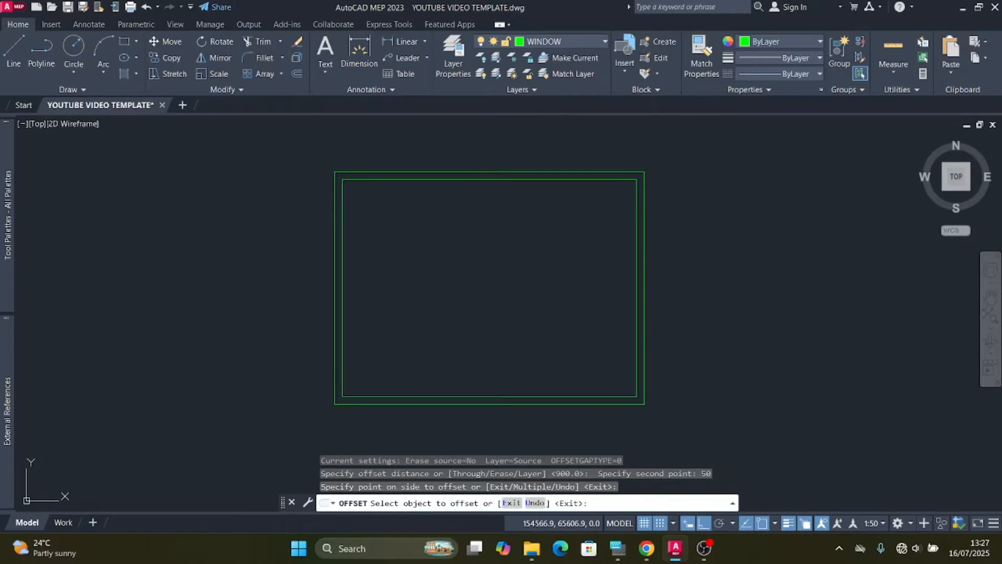
click(483, 181)
click(491, 236)
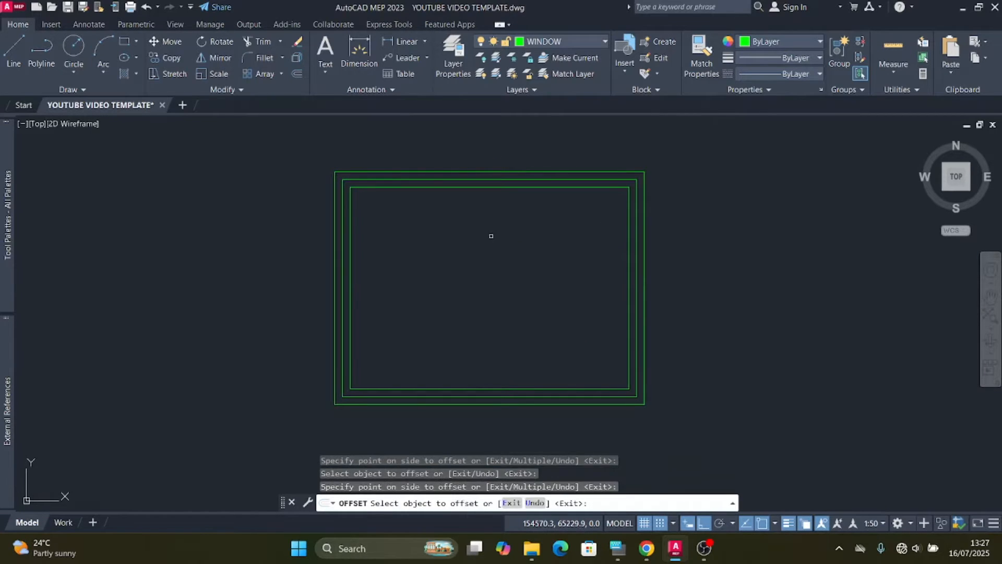
key(Escape)
Step: Add a linear dimension above the window across the full width of the middle frame rectangle
middle_drag(486, 246, 528, 269)
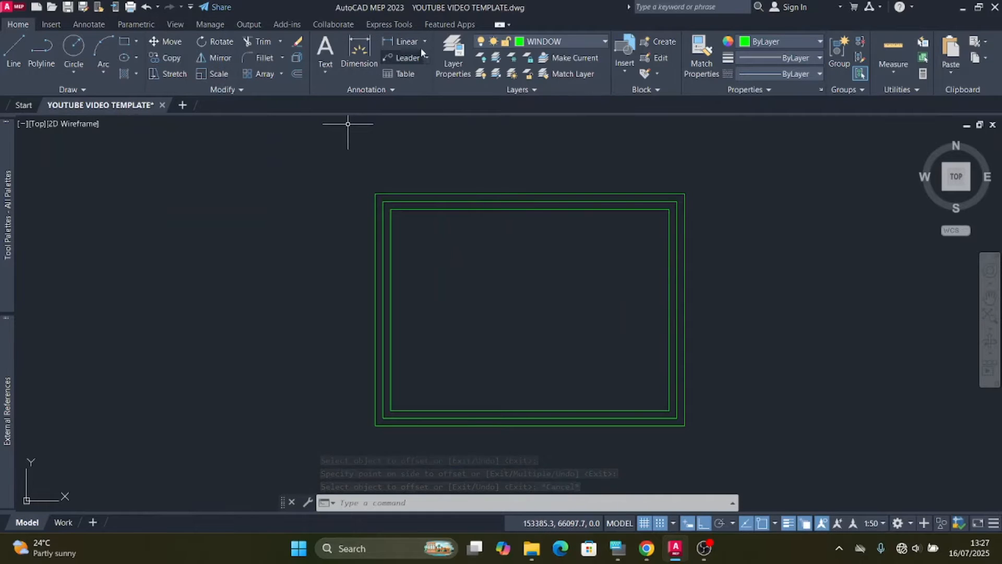
click(407, 42)
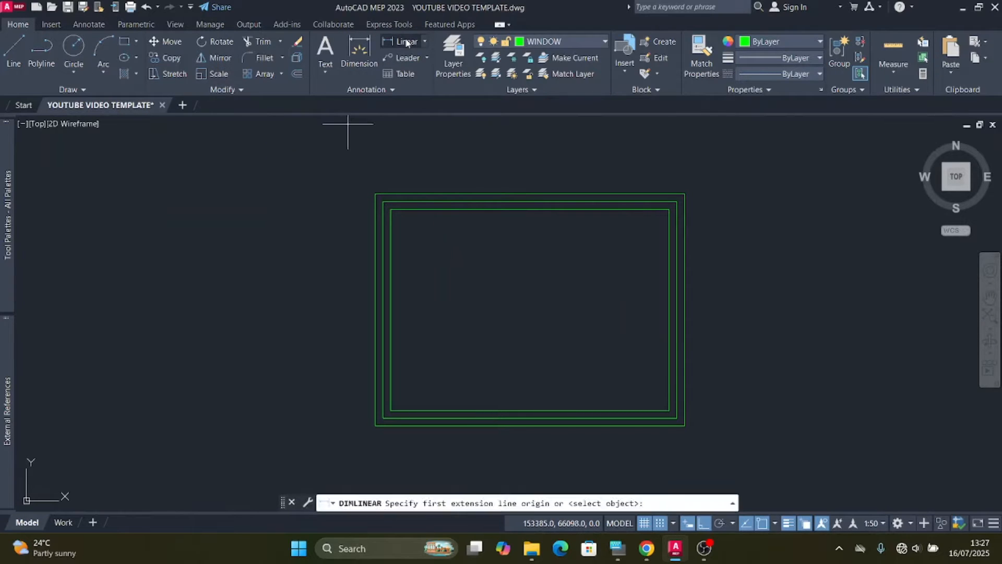
scroll(419, 226, up, 4)
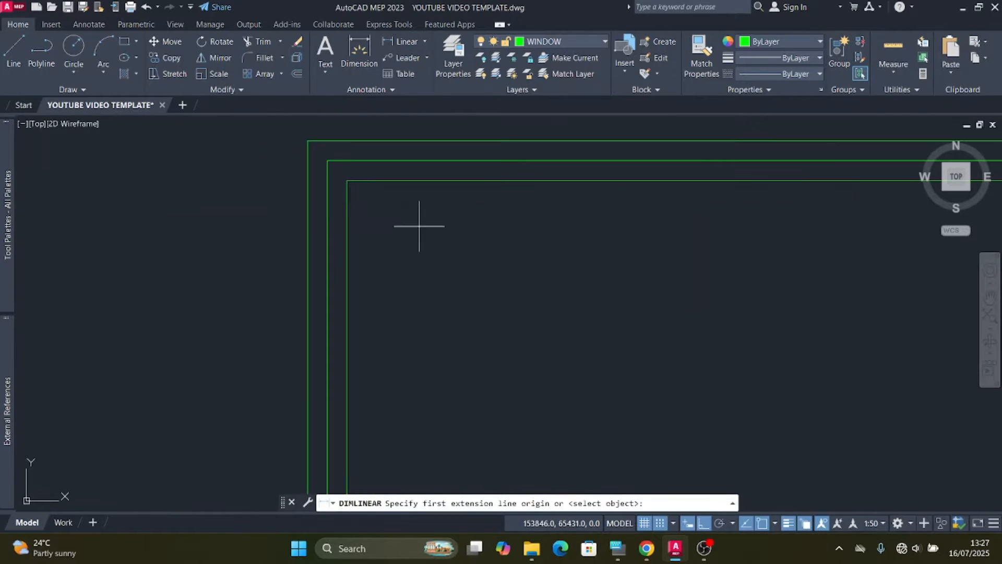
click(329, 159)
scroll(227, 177, down, 8)
scroll(333, 172, up, 8)
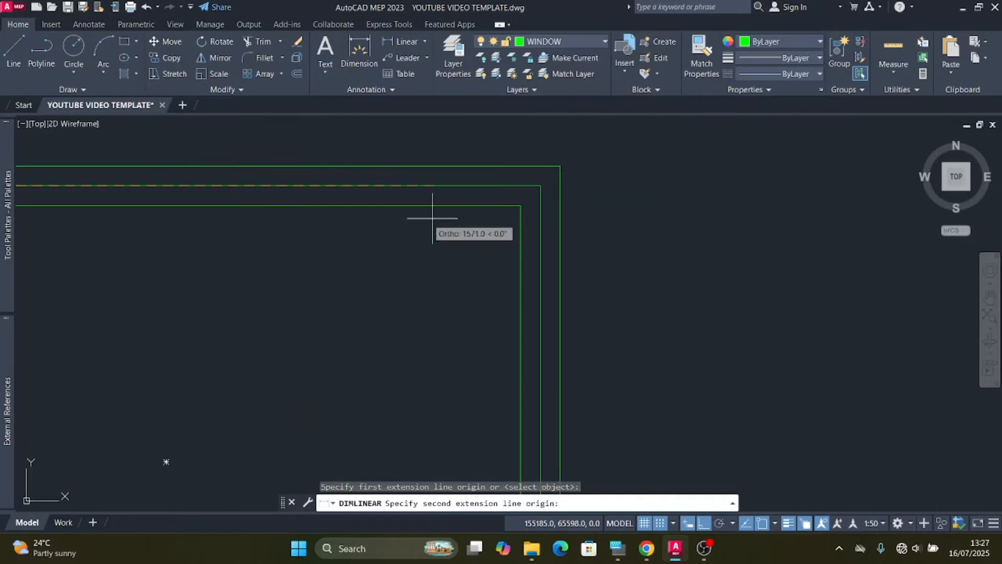
click(540, 186)
scroll(541, 185, down, 6)
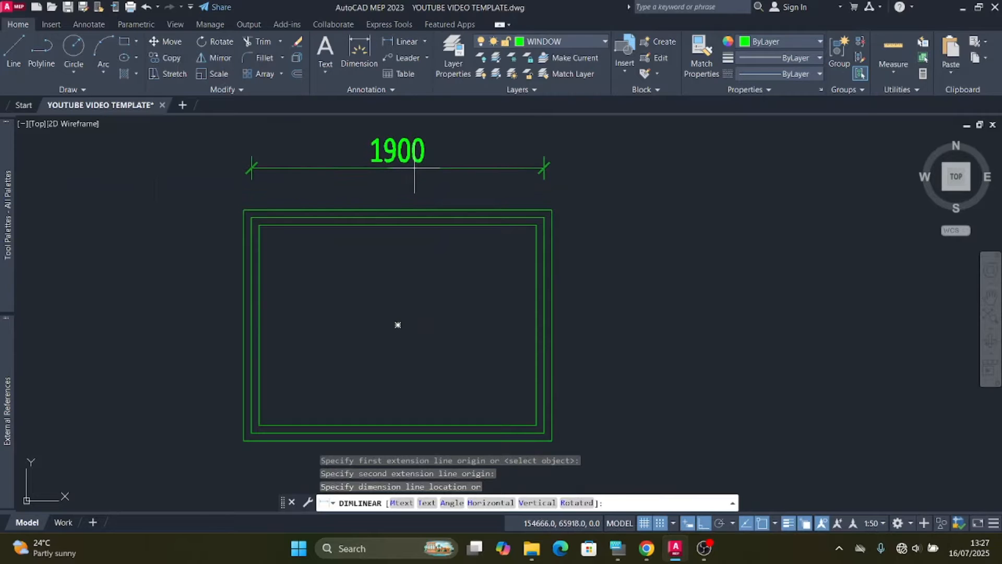
click(441, 165)
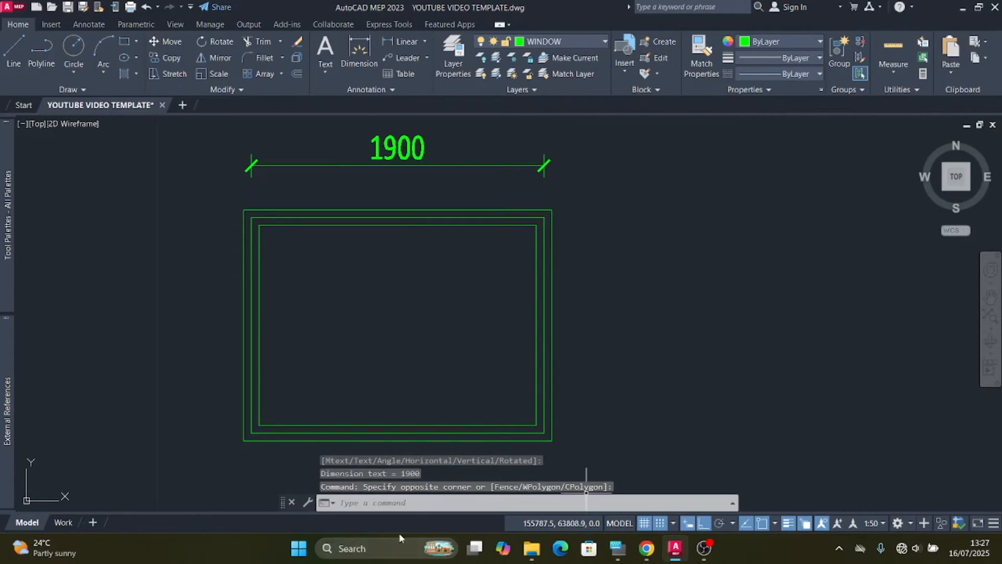
Step: Switch to Calculator, divide the middle frame's 1900 width by 4, and return to the drawing
click(302, 551)
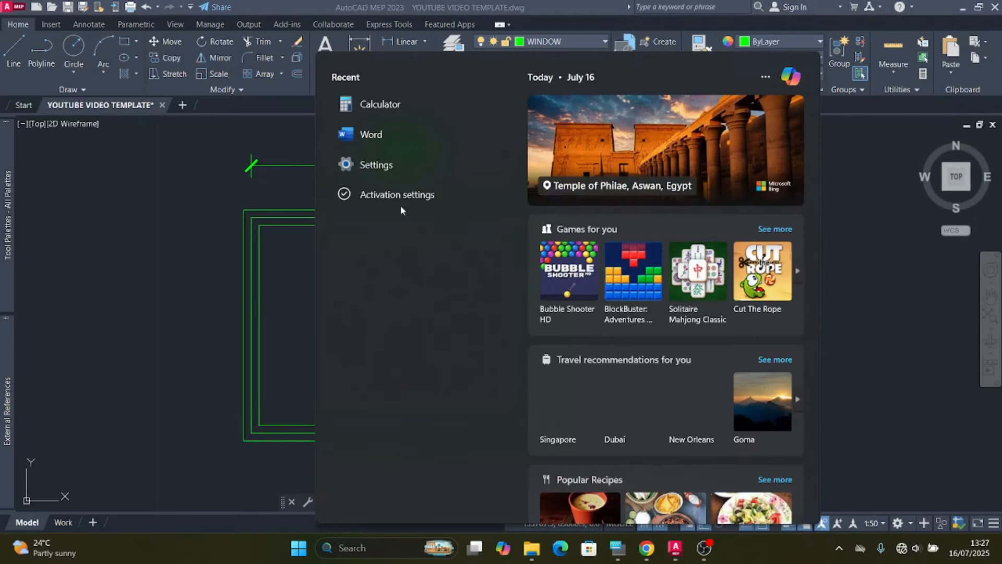
click(402, 108)
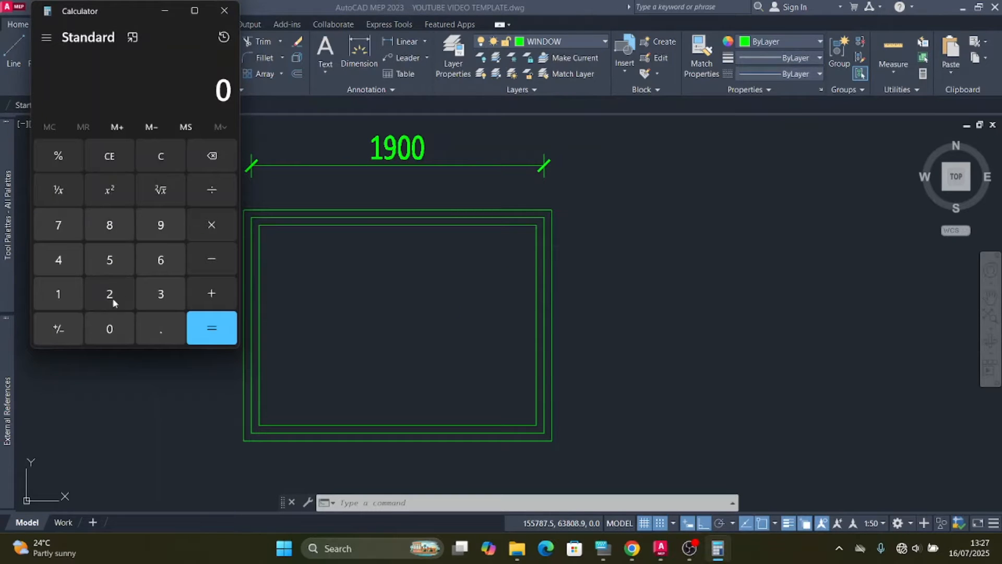
click(71, 295)
click(163, 225)
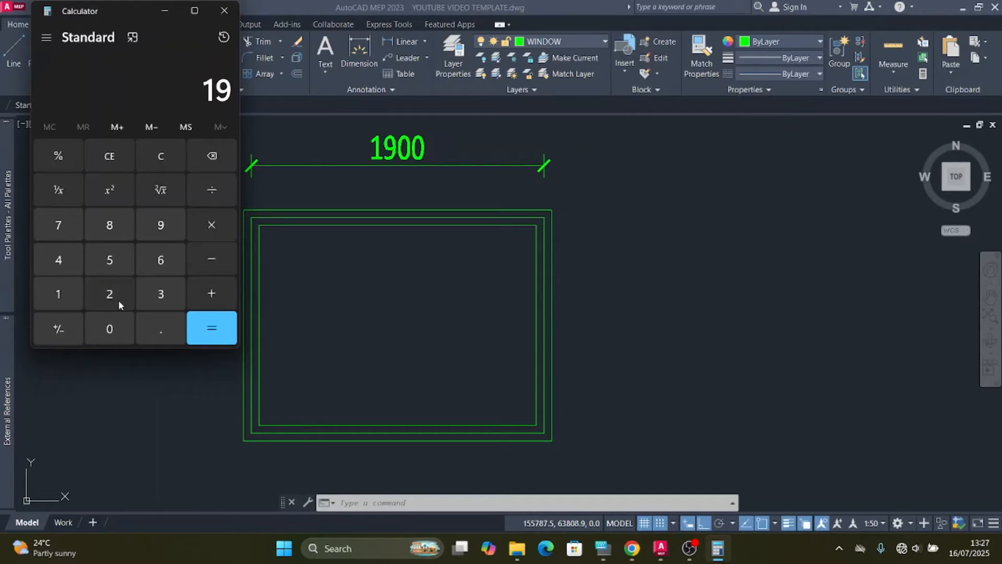
click(109, 328)
click(109, 328)
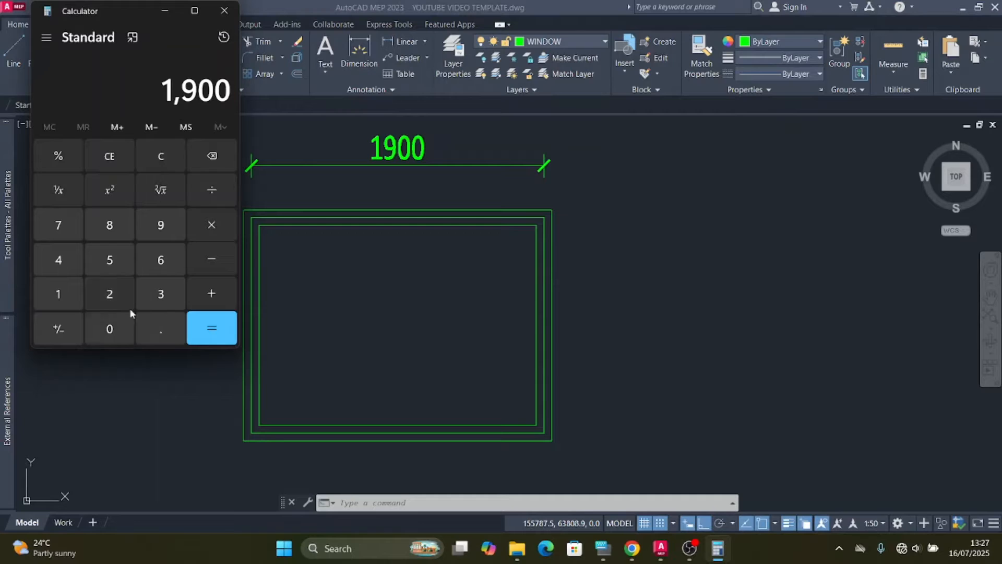
click(211, 194)
click(63, 260)
click(212, 328)
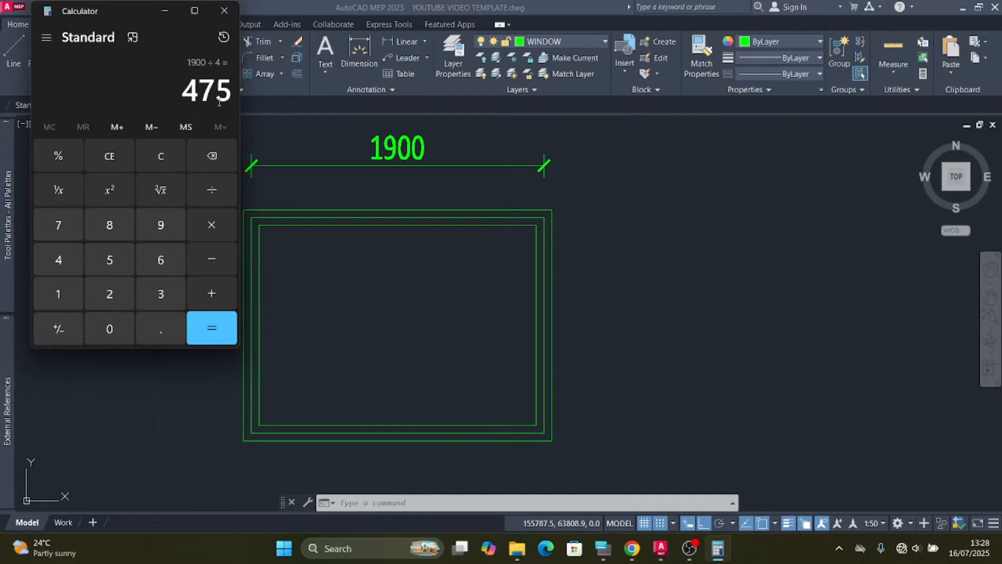
click(174, 14)
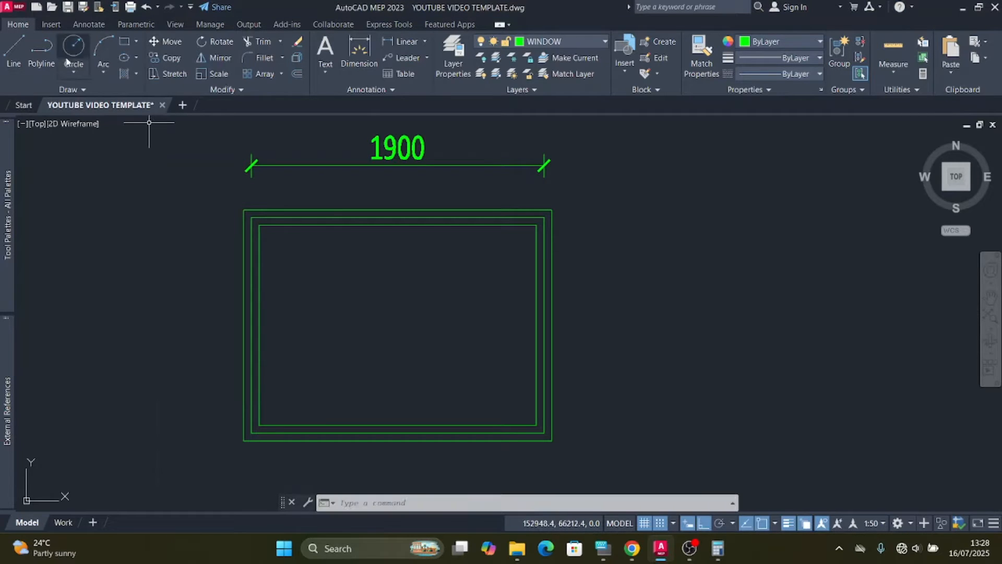
Step: Draw a vertical line about 2490 long from the middle rectangle's upper-left corner down past the window's bottom edge
click(15, 49)
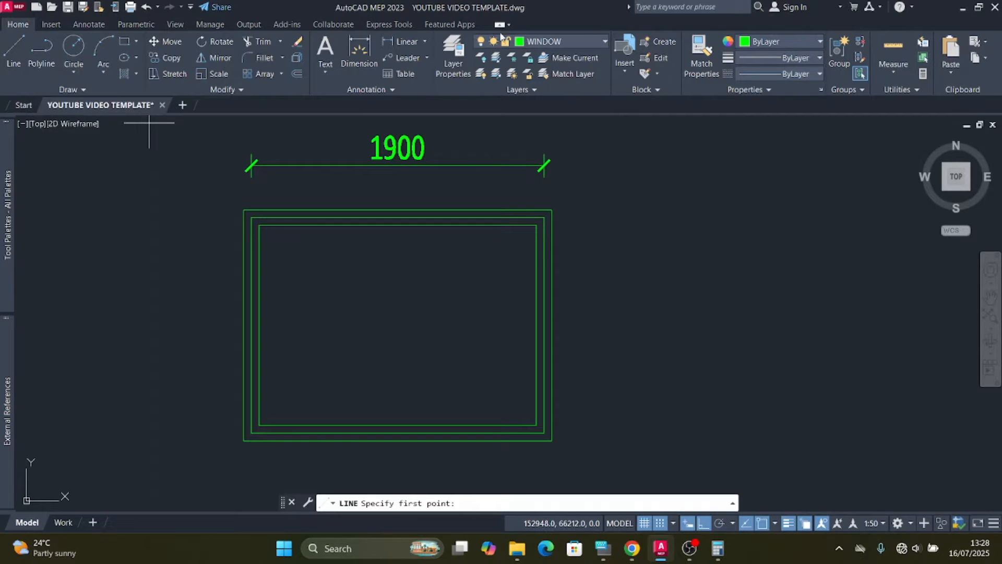
scroll(260, 230, up, 4)
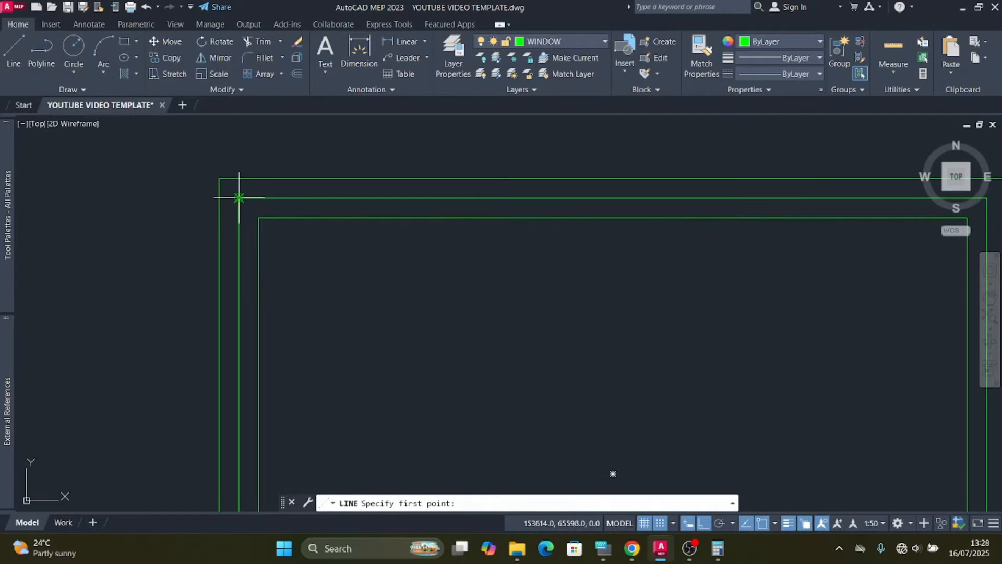
click(239, 197)
scroll(239, 217, down, 4)
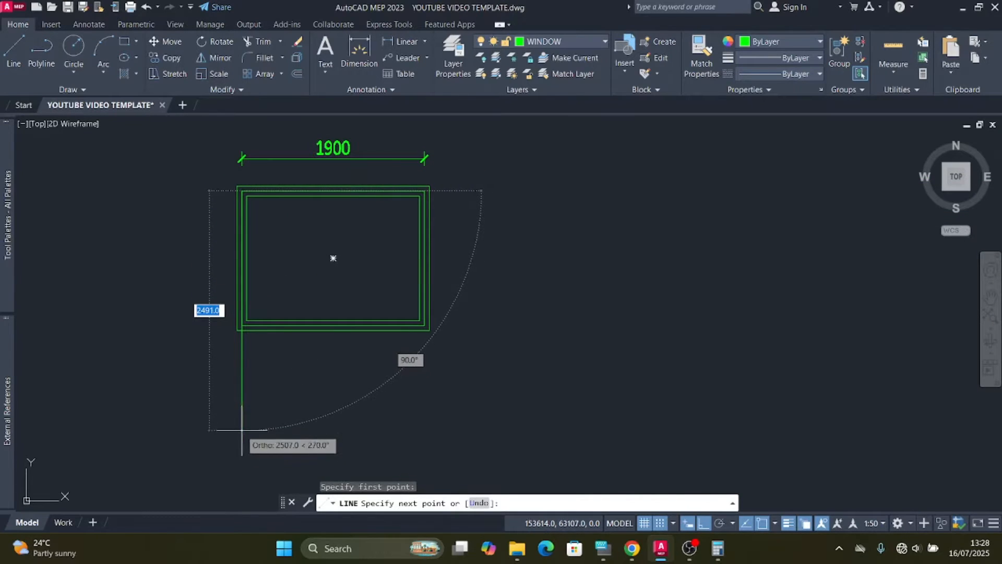
click(242, 430)
key(Escape)
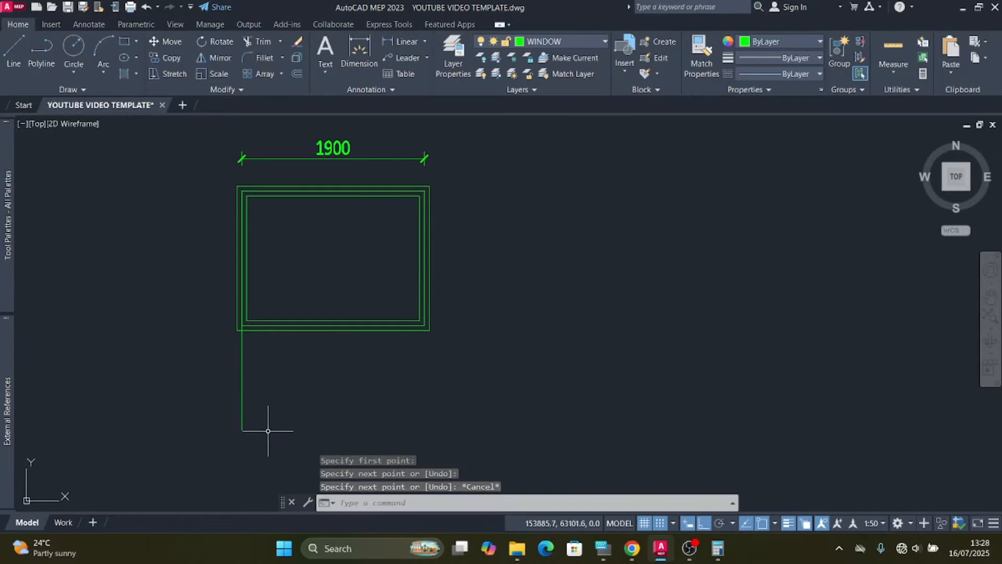
Step: Offset the vertical line 475 to the right, across the window frame
click(271, 424)
click(199, 378)
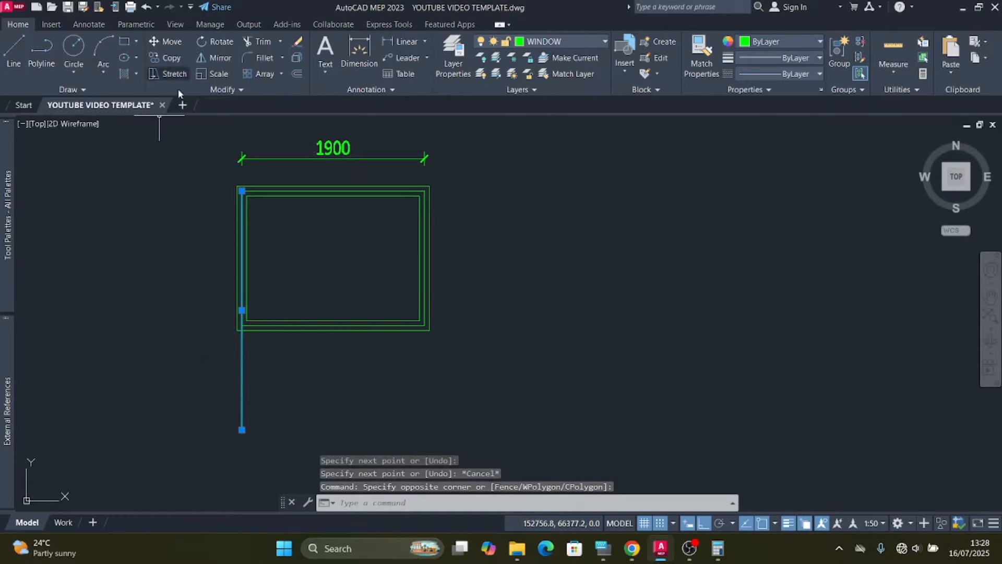
click(297, 73)
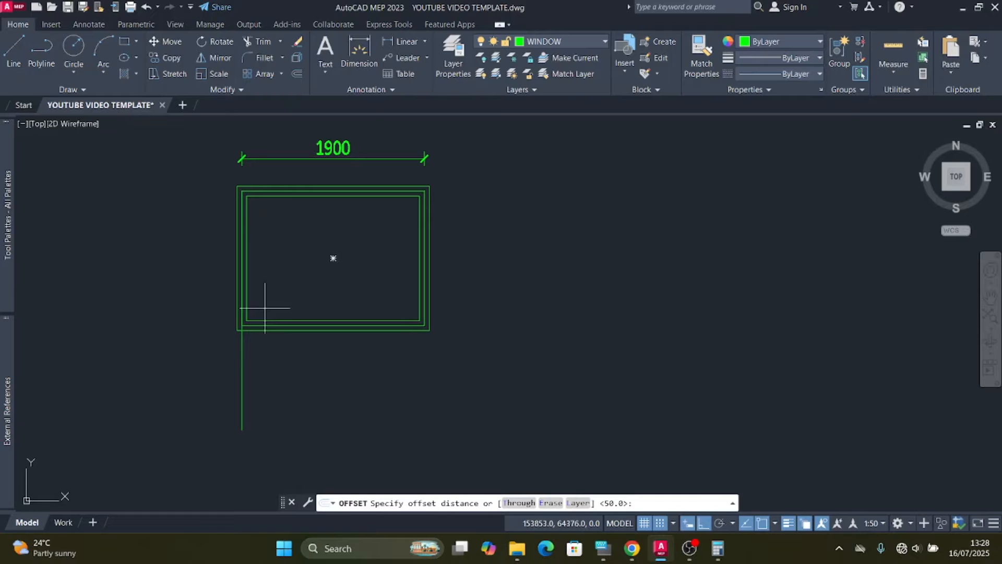
click(242, 429)
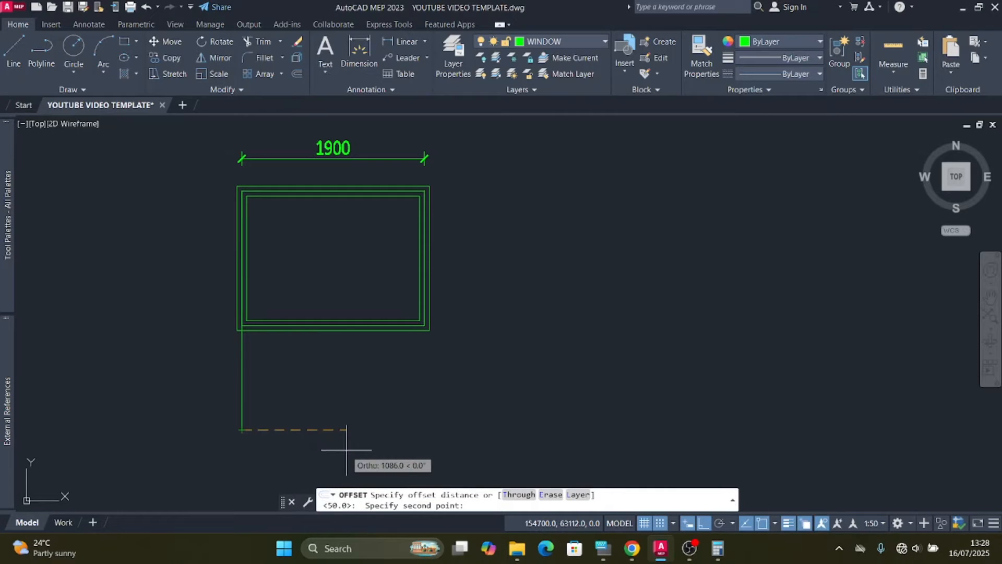
click(603, 549)
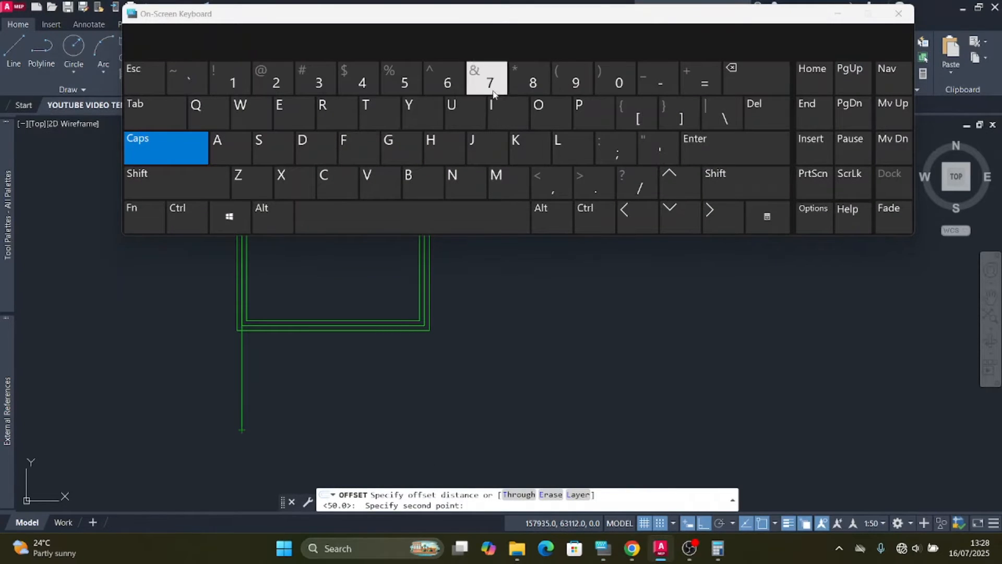
click(366, 83)
click(484, 79)
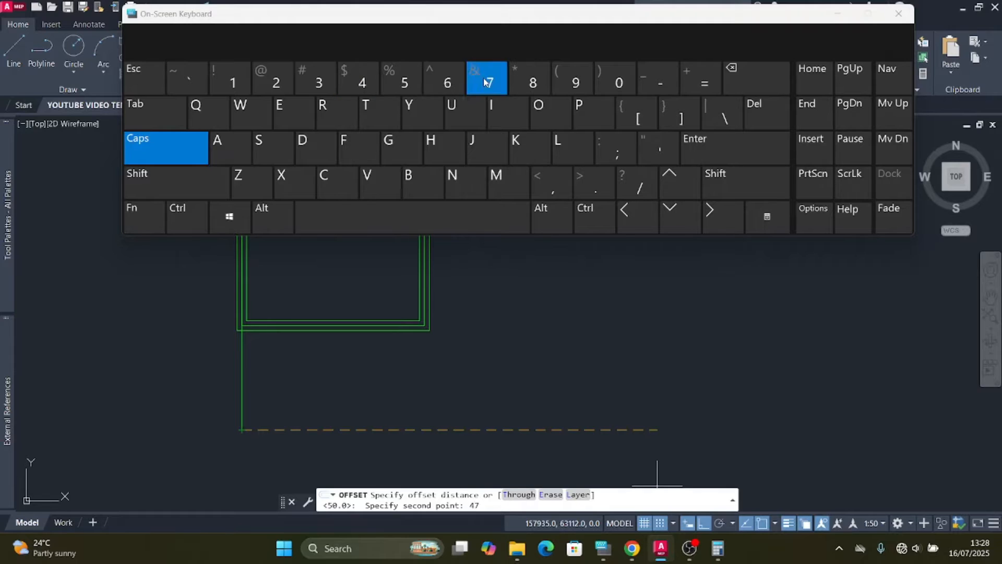
click(413, 83)
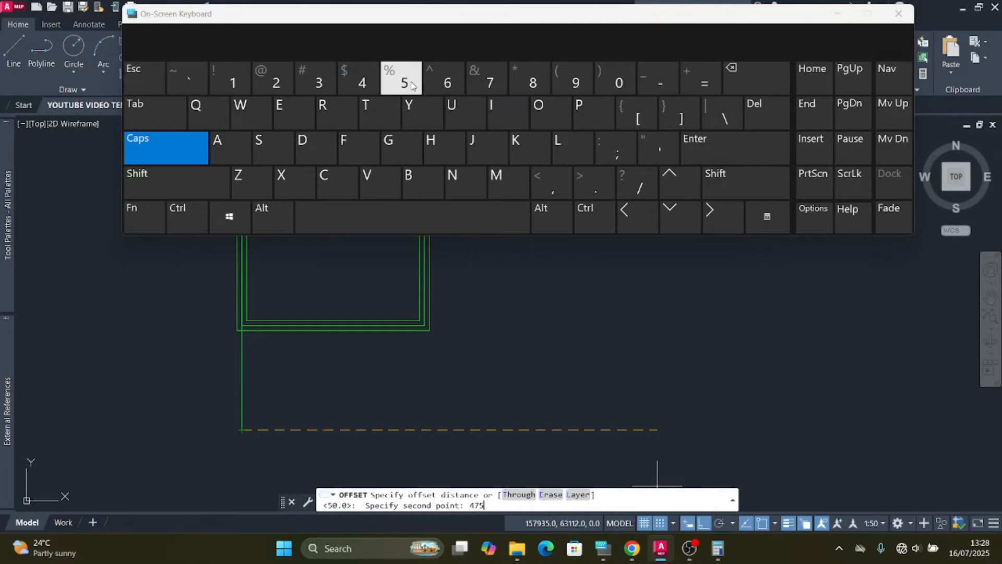
click(702, 146)
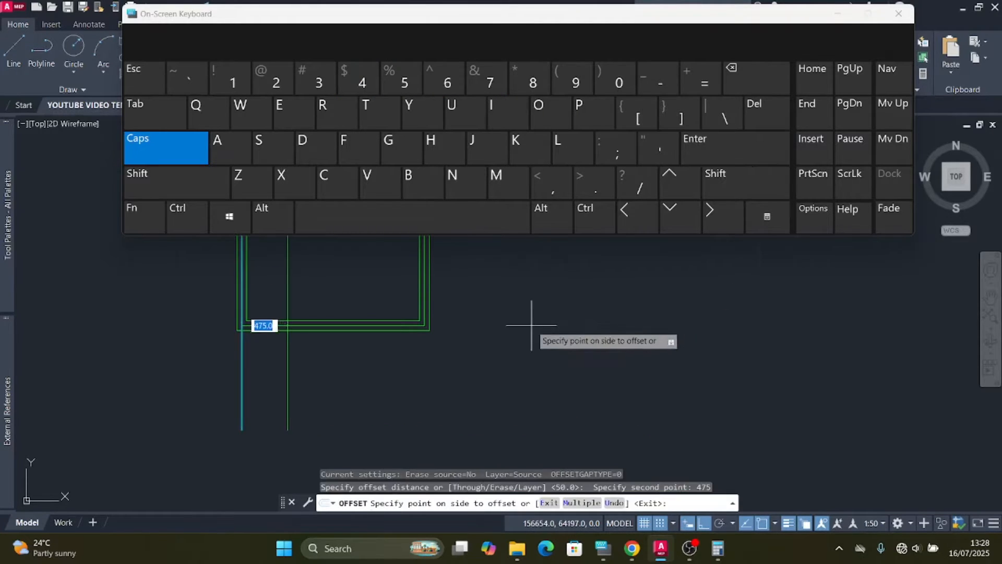
click(839, 14)
click(327, 373)
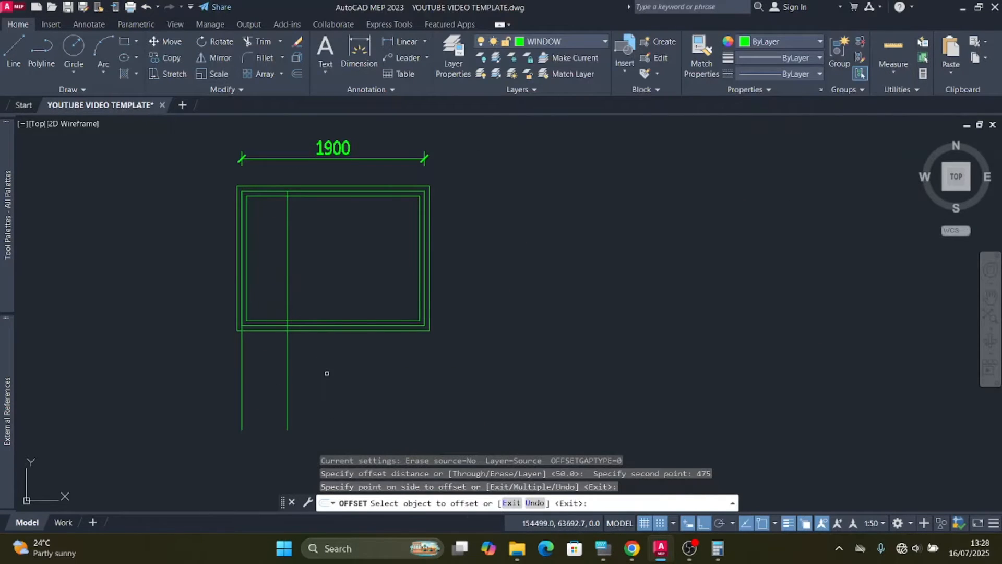
Step: Repeat the 475 offset to the right for two more division lines, and erase the original vertical line on the frame's left edge
click(288, 363)
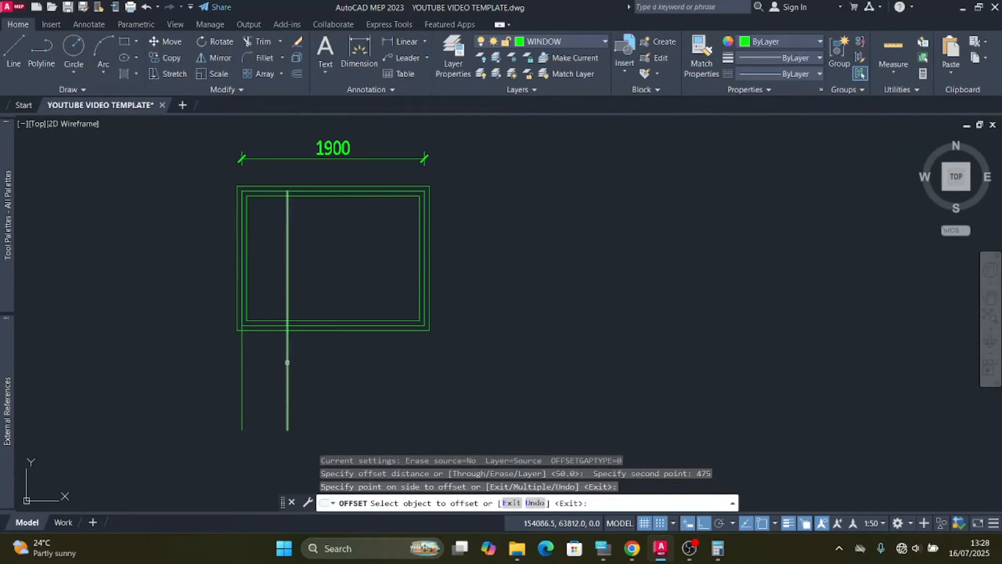
click(341, 363)
click(335, 364)
click(388, 365)
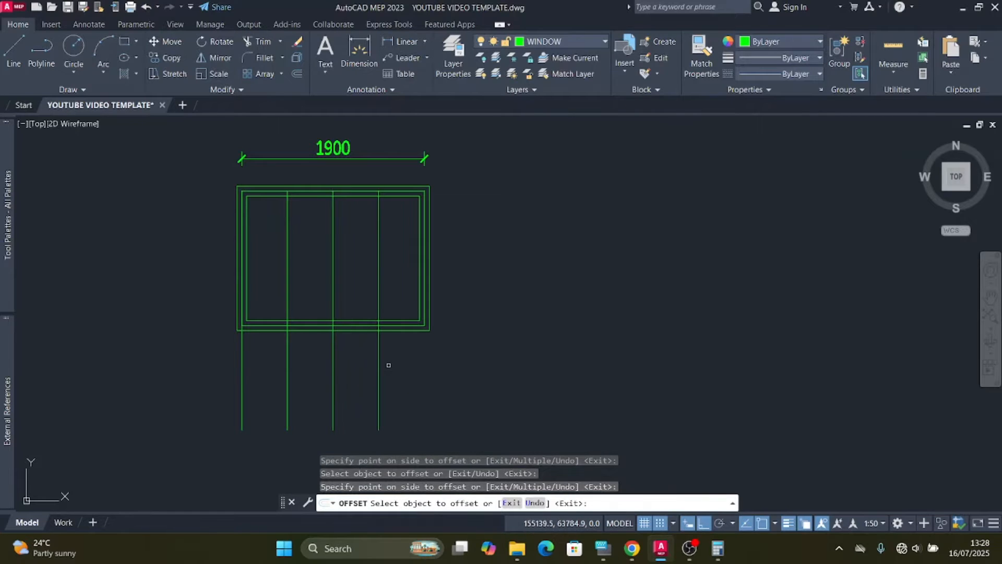
key(Escape)
drag(264, 385, 202, 341)
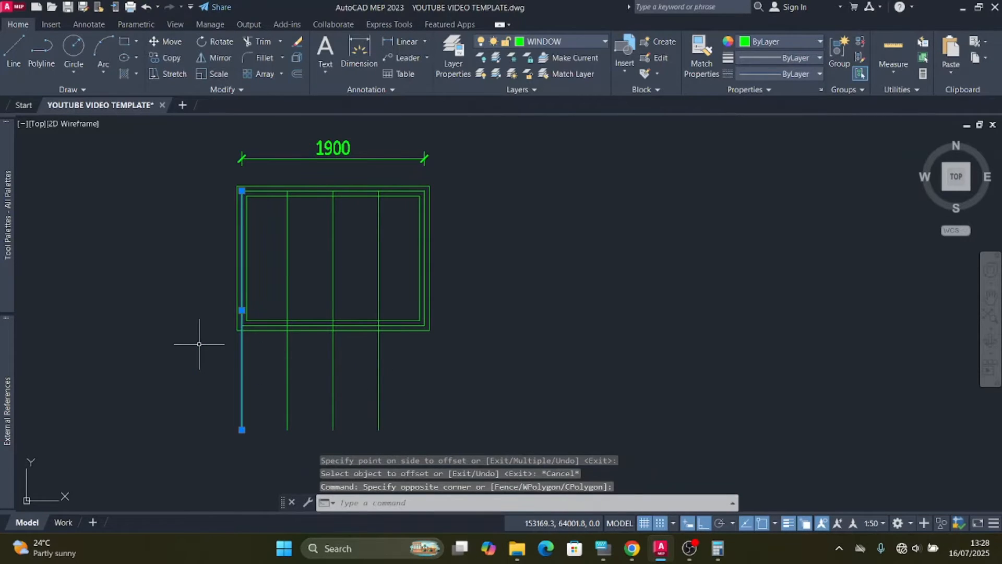
key(Delete)
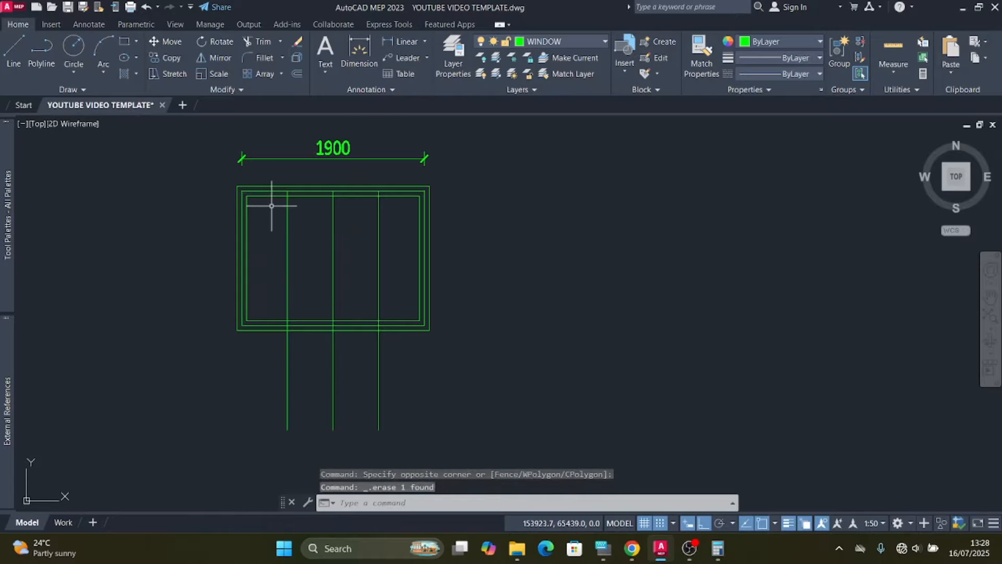
Step: Offset the left division line 50 to its left
scroll(292, 193, up, 4)
click(307, 298)
click(284, 280)
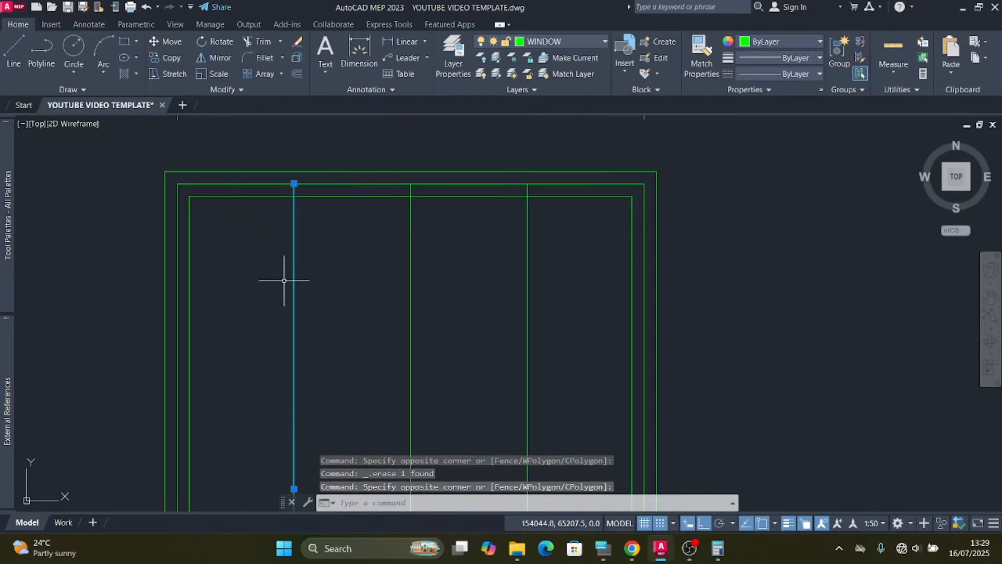
click(297, 74)
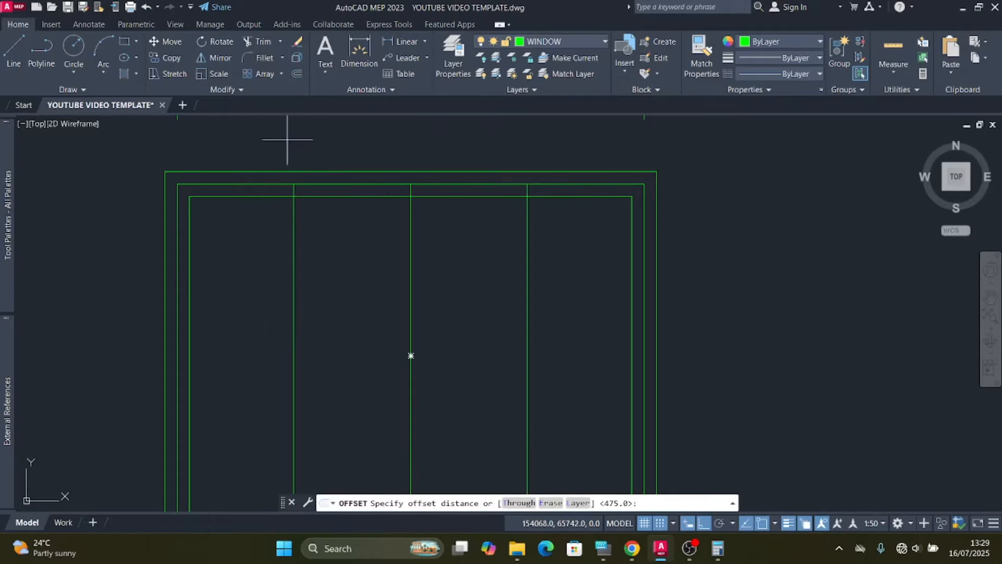
click(294, 294)
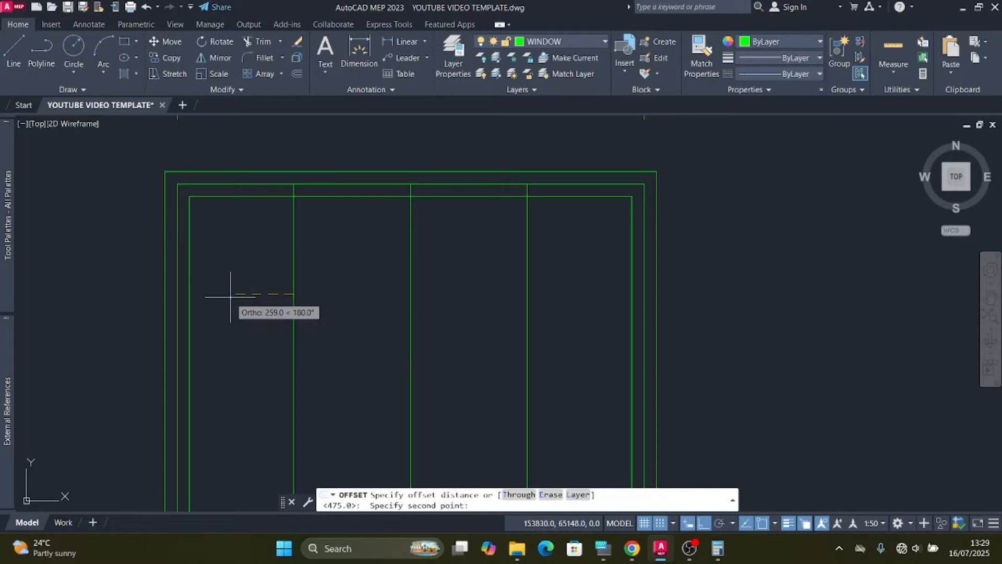
text(50)
key(Return)
click(293, 297)
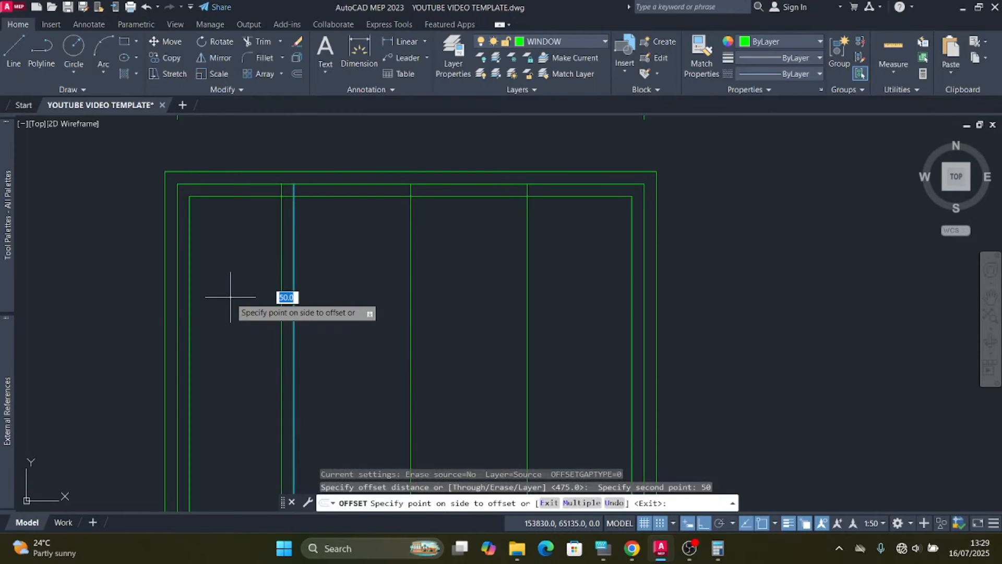
click(248, 329)
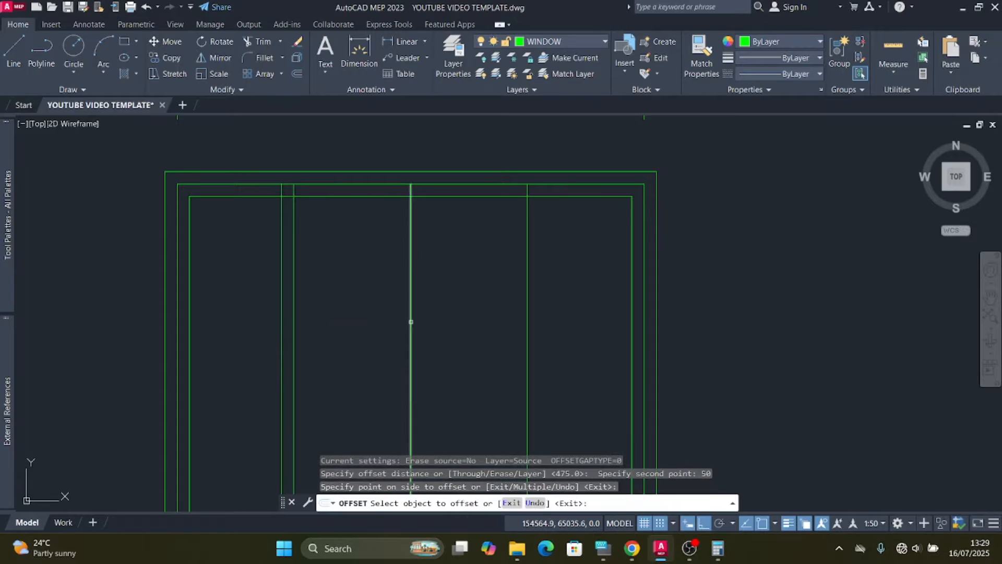
Step: Offset the centre division line 50 to both sides
click(411, 334)
click(403, 332)
click(412, 328)
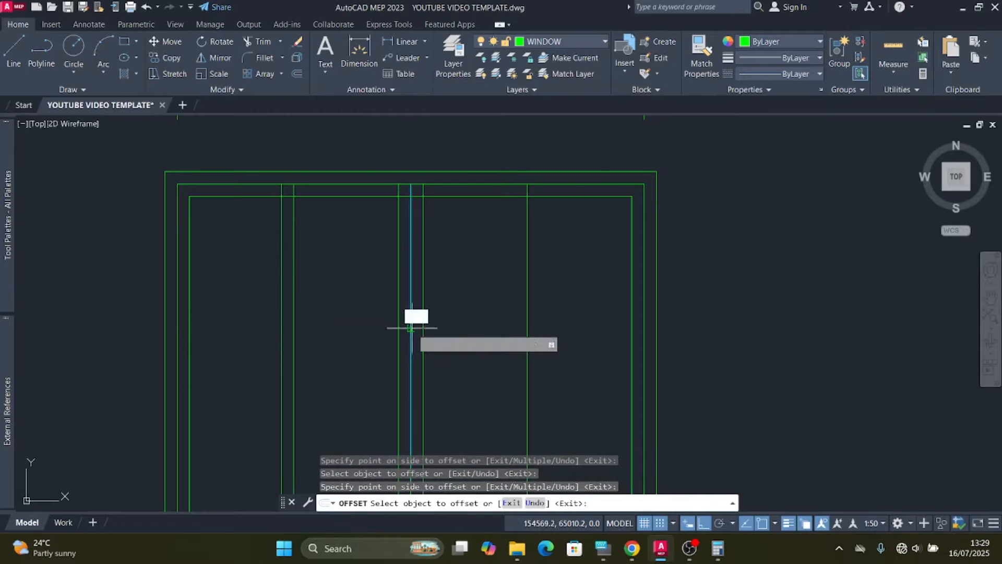
click(459, 329)
scroll(459, 329, down, 3)
scroll(480, 323, up, 1)
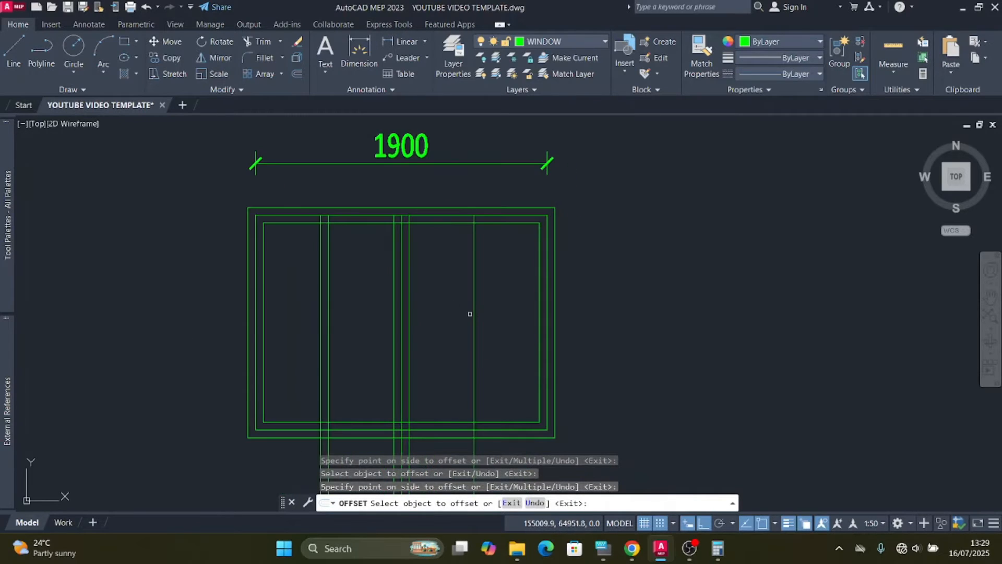
Step: Offset the right division line 50 to its right
click(475, 319)
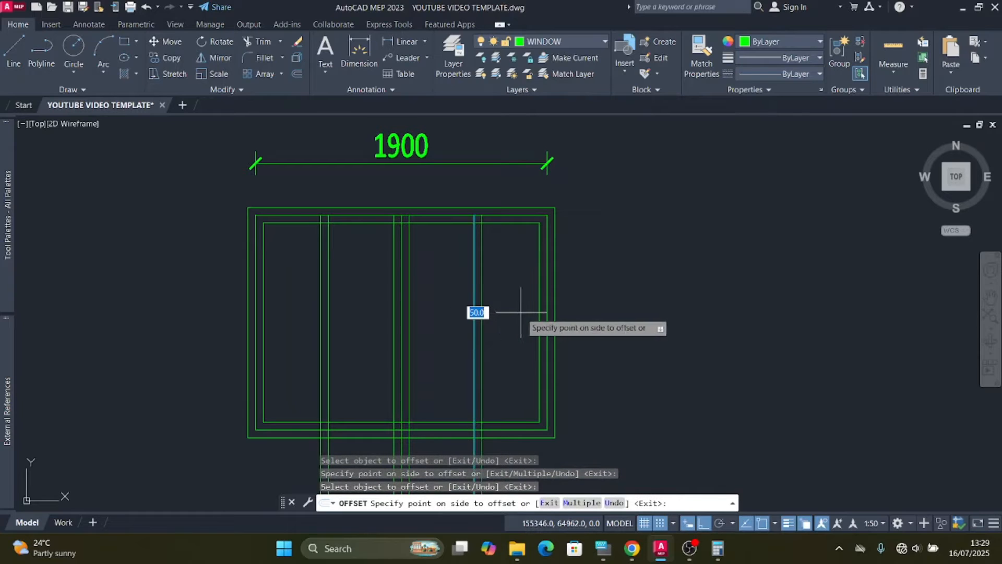
click(514, 313)
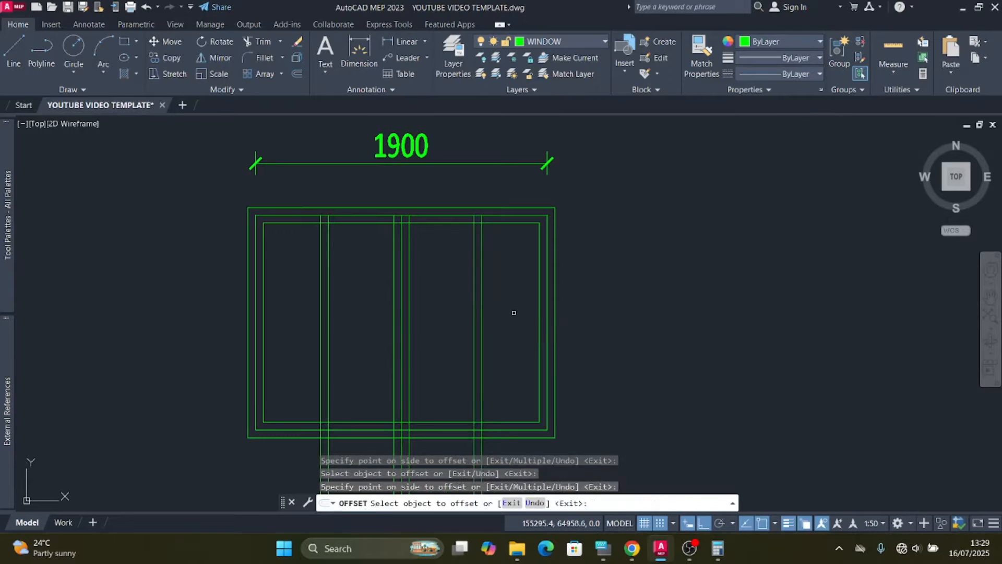
scroll(487, 254, down, 2)
scroll(487, 381, up, 2)
key(Escape)
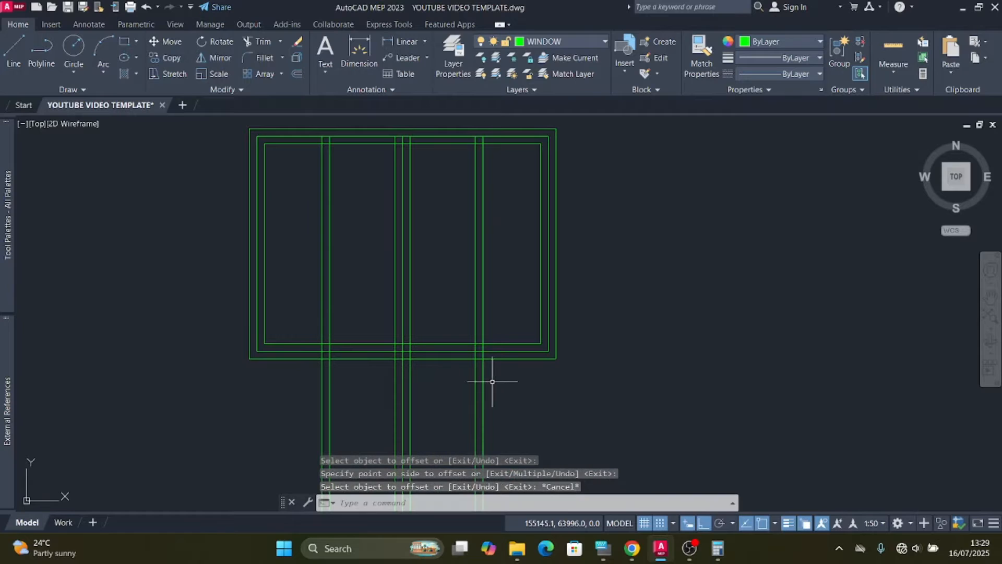
Step: Using the frames and division lines as cutting edges, trim the right division pair's overlaps at the frame's bottom and its ends below the window
scroll(578, 347, up, 2)
scroll(585, 346, up, 2)
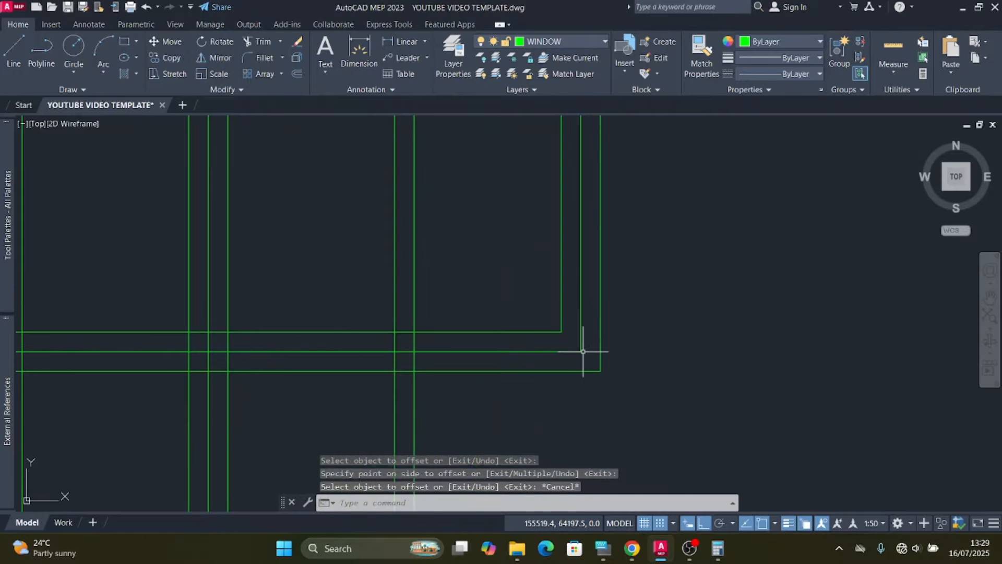
click(588, 361)
scroll(520, 372, down, 3)
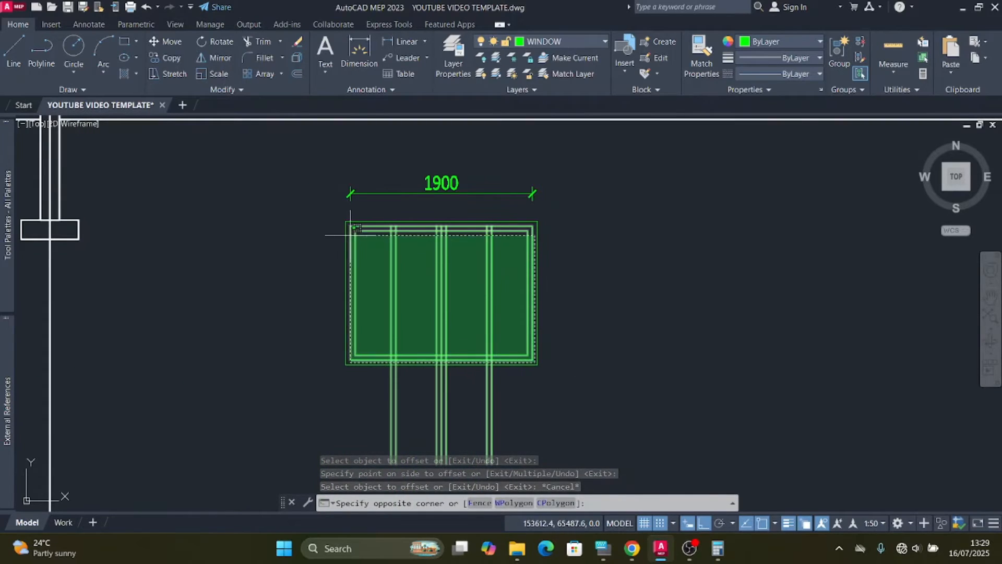
scroll(357, 223, up, 3)
scroll(362, 215, down, 2)
click(338, 191)
scroll(329, 182, down, 2)
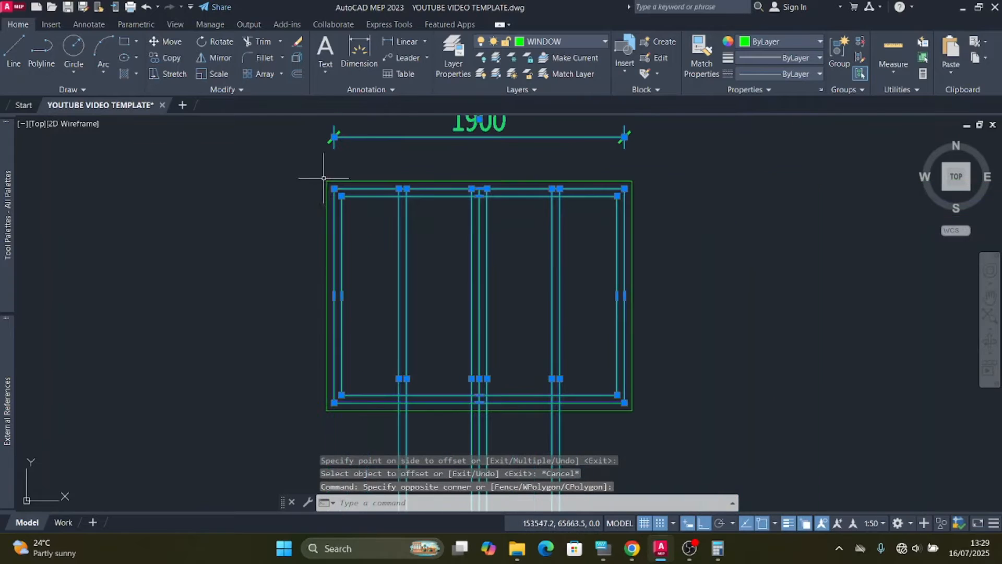
scroll(387, 220, down, 6)
scroll(439, 302, up, 6)
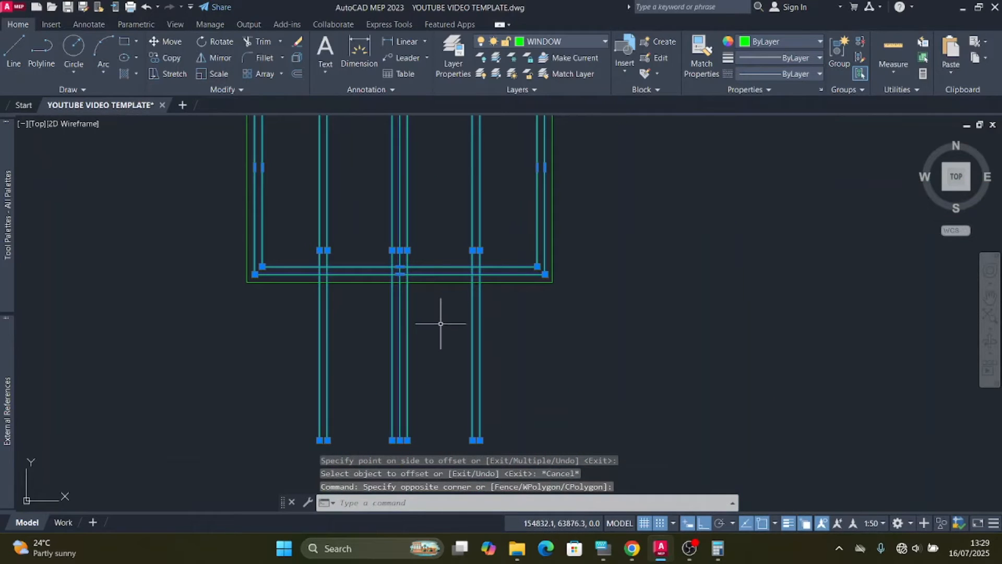
click(263, 40)
scroll(454, 263, up, 4)
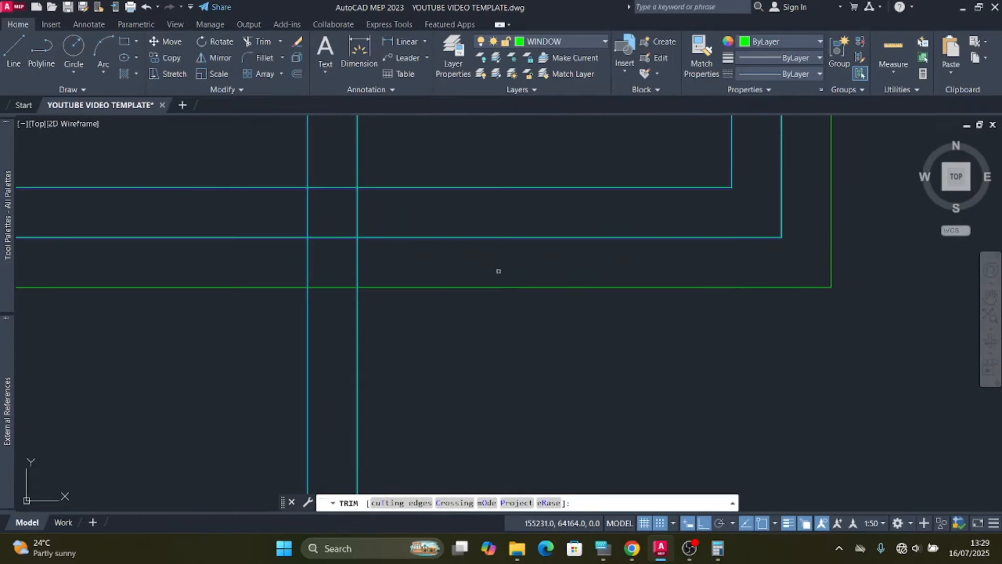
scroll(407, 265, up, 3)
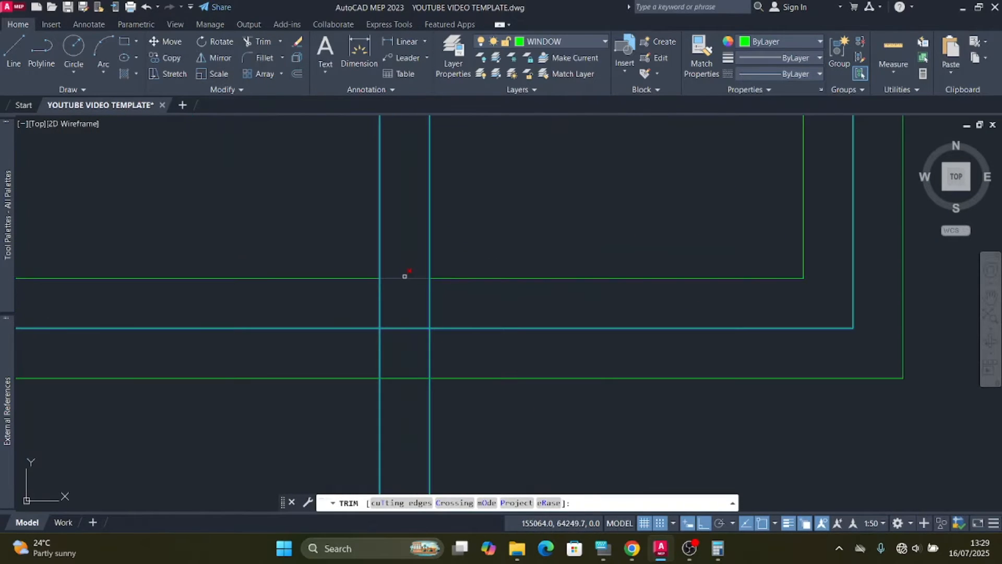
click(402, 278)
click(380, 308)
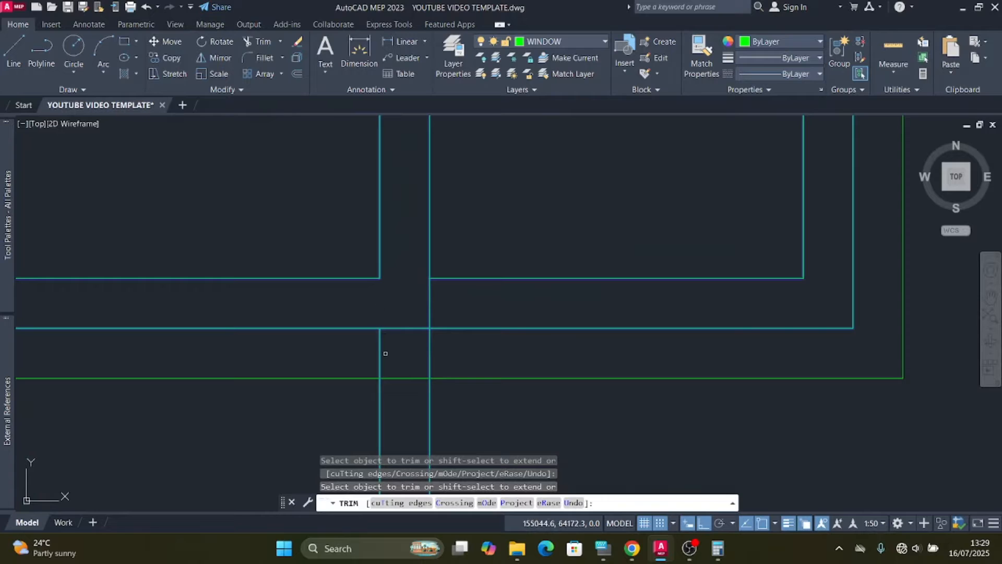
mouse_move(385, 354)
mouse_down()
mouse_move(346, 346)
mouse_move(432, 351)
mouse_move(413, 354)
mouse_up()
scroll(408, 364, down, 5)
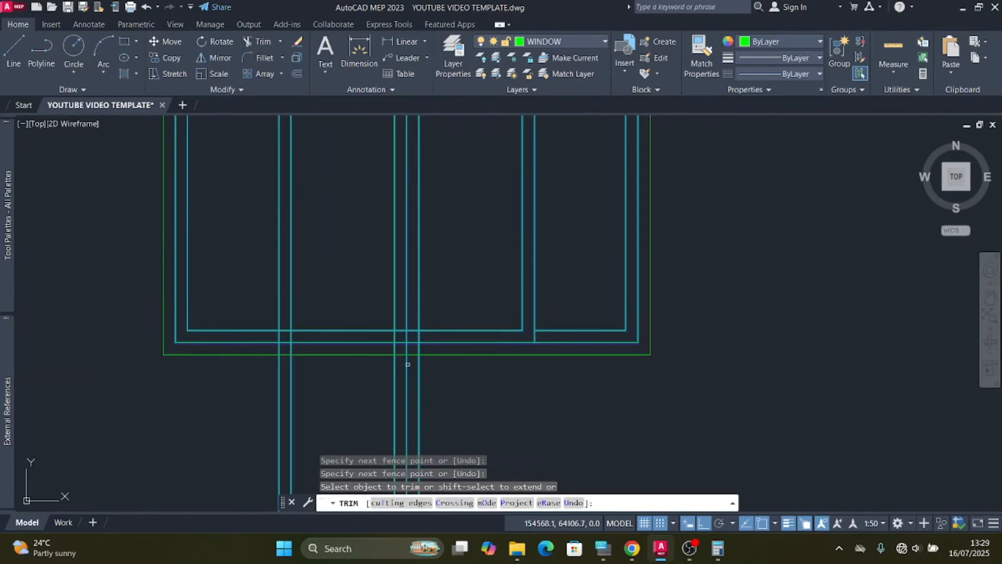
Step: Trim the centre division lines below the middle frame and clear their overlaps with the inner frame's bottom edge
scroll(411, 344, up, 7)
mouse_move(450, 383)
mouse_down()
mouse_move(405, 381)
mouse_move(423, 355)
mouse_move(408, 301)
mouse_up()
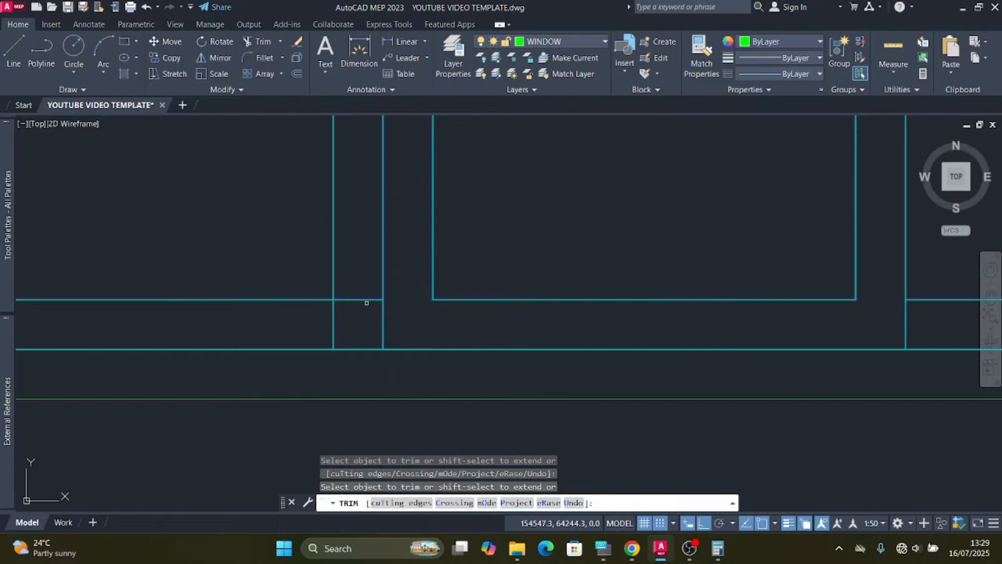
click(332, 321)
scroll(385, 325, down, 3)
scroll(387, 331, up, 2)
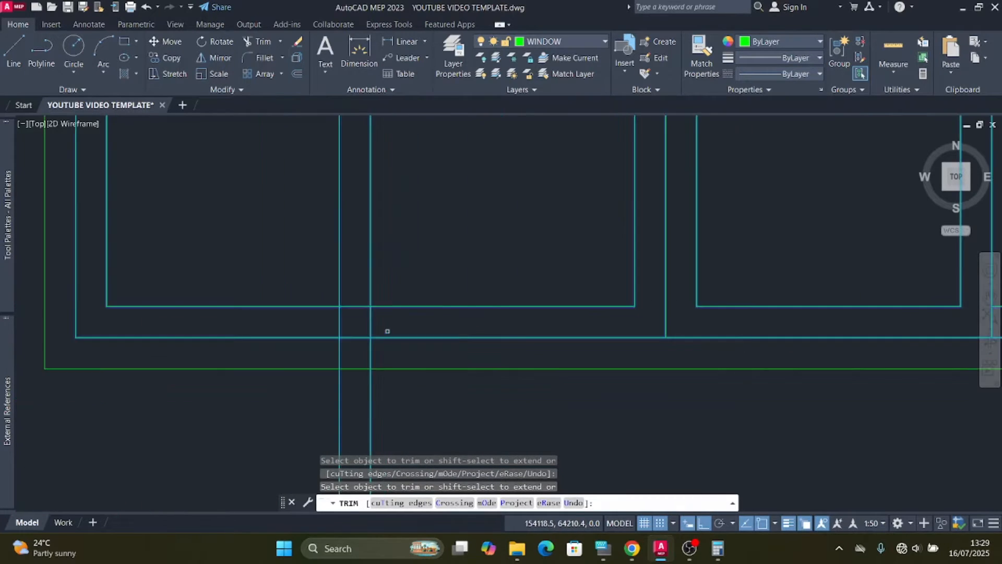
Step: Trim the left division pair below the middle frame, and undo the extra trim of the pair's right line
drag(393, 362, 328, 350)
click(374, 324)
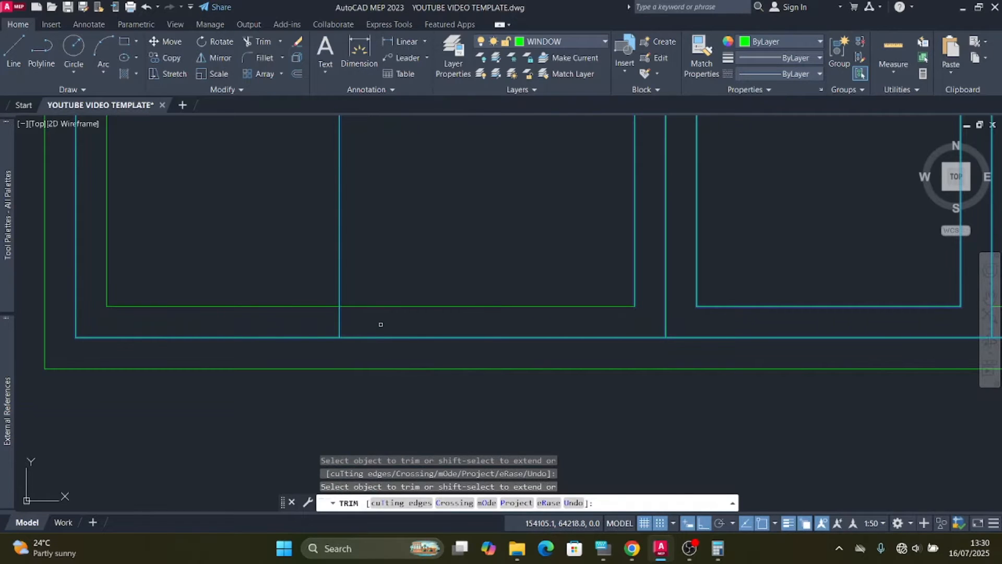
key(ctrl+z)
scroll(378, 339, down, 8)
scroll(443, 285, up, 8)
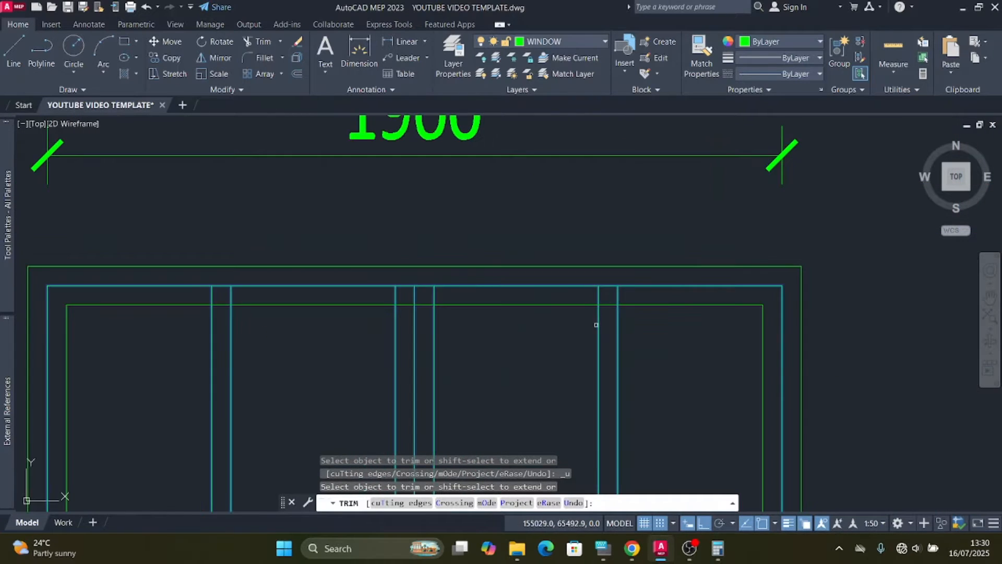
Step: Restart Trim with the frames and division lines reselected as cutting edges, and trim the left division pair's overlaps at the frame's bottom
key(Escape)
click(793, 278)
scroll(506, 306, down, 3)
scroll(417, 433, up, 4)
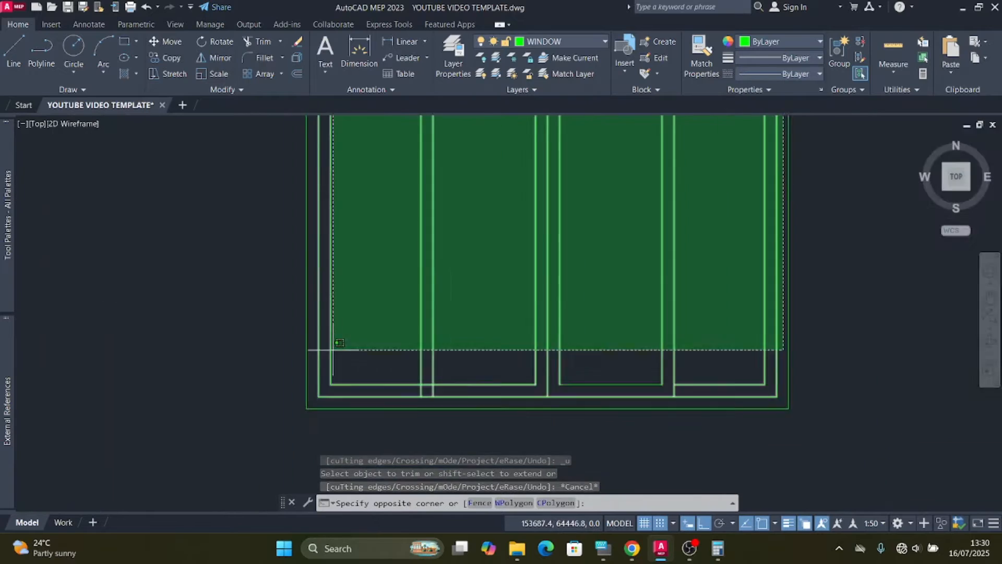
click(280, 409)
click(263, 41)
scroll(313, 287, down, 2)
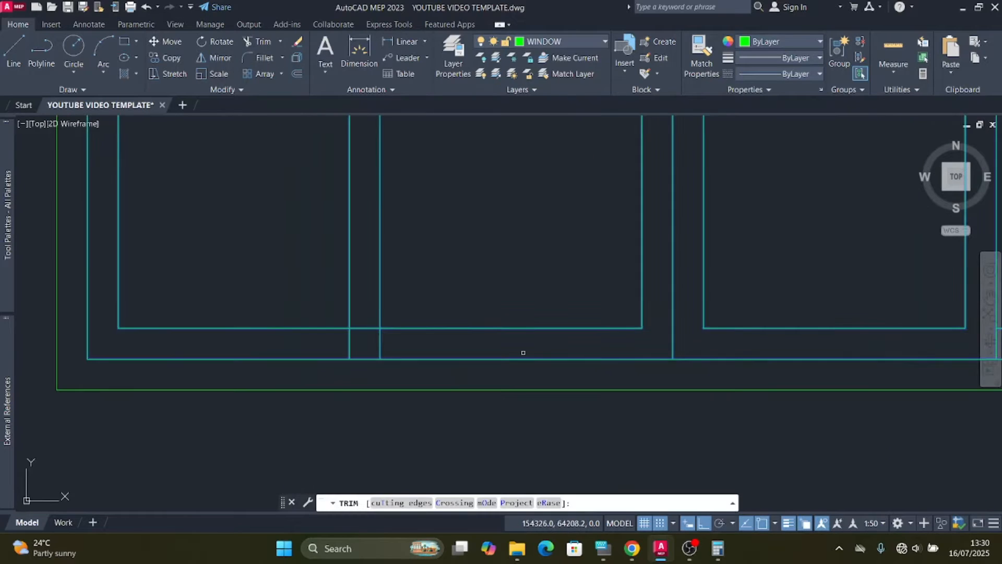
scroll(418, 344, up, 3)
scroll(353, 319, down, 4)
scroll(387, 198, up, 4)
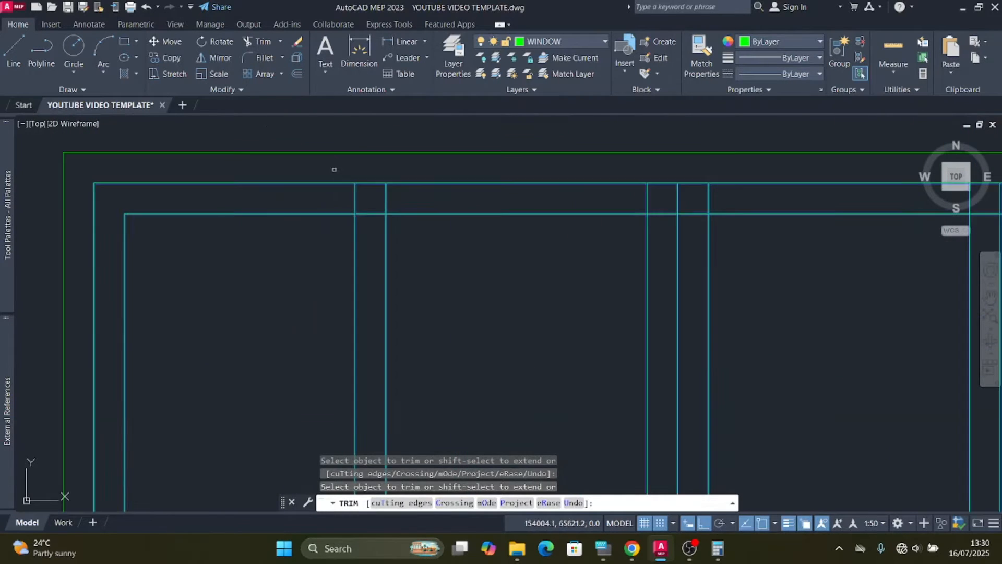
Step: Trim the division lines and inner frame segments that overlap along the top of the window frame
scroll(371, 210, up, 3)
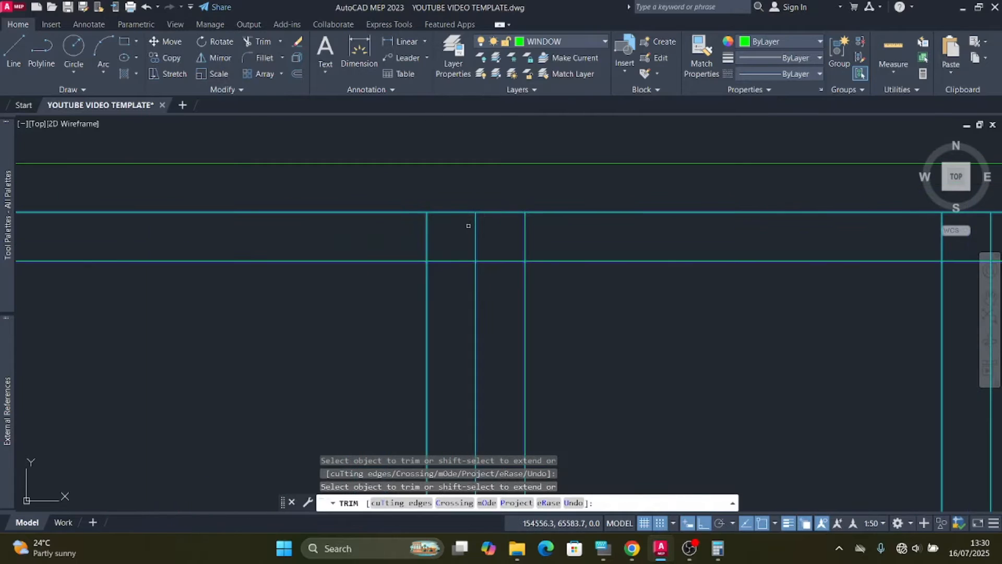
click(454, 260)
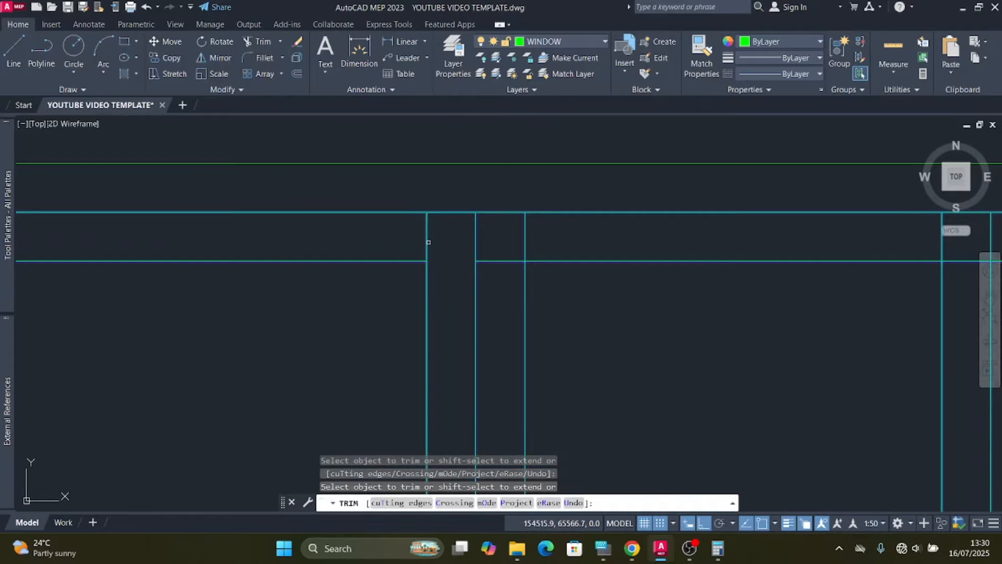
click(524, 243)
scroll(470, 233, down, 3)
scroll(468, 233, up, 3)
click(466, 232)
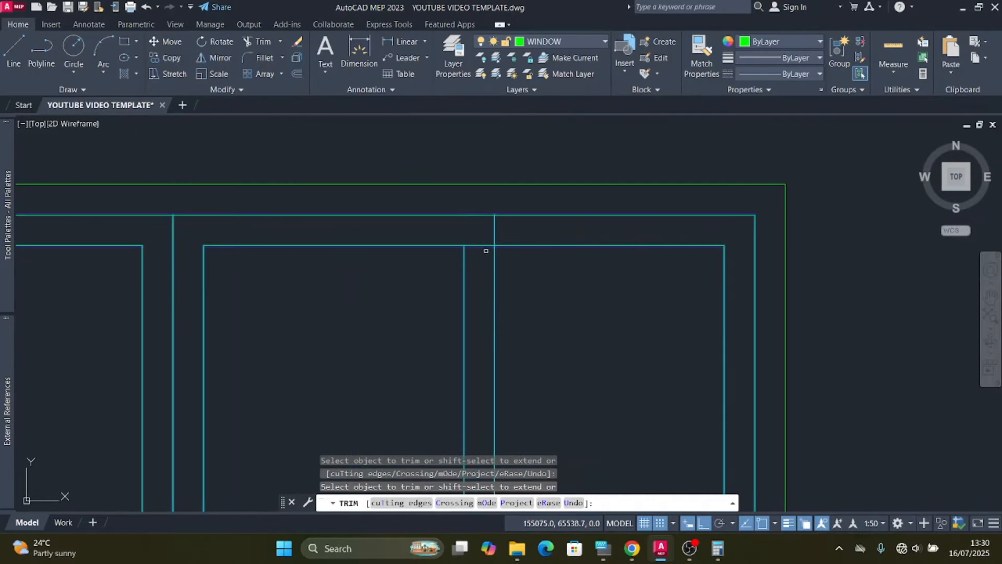
scroll(478, 245, down, 4)
key(Escape)
scroll(522, 197, down, 4)
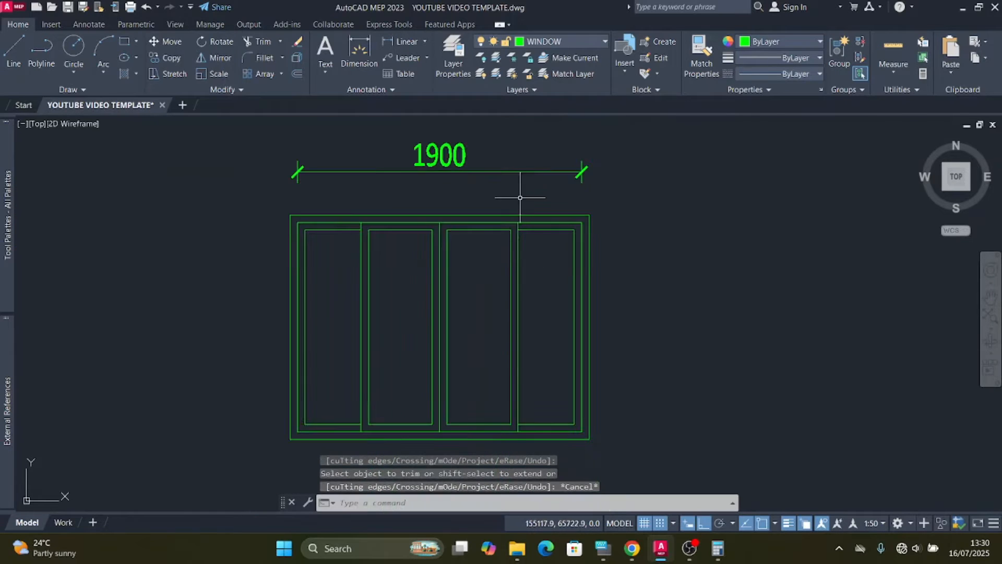
Step: Erase the 1900 width dimension above the finished four-panel window elevation
scroll(498, 196, up, 2)
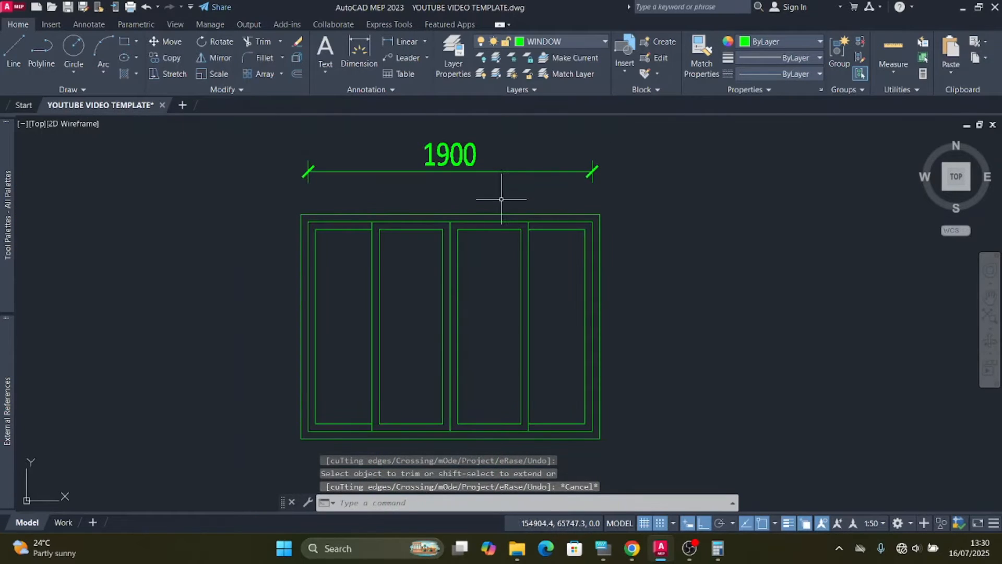
click(501, 199)
click(444, 138)
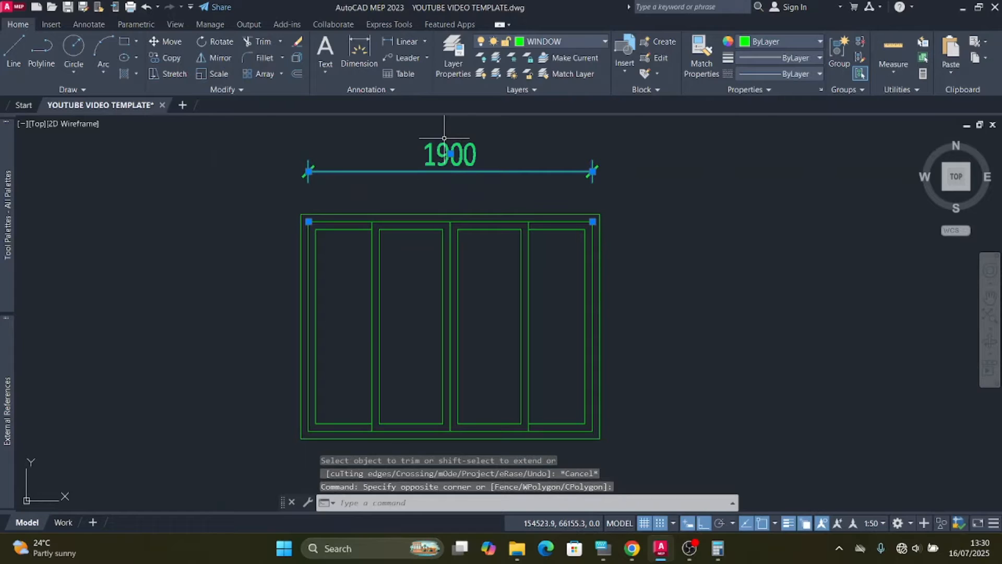
key(Delete)
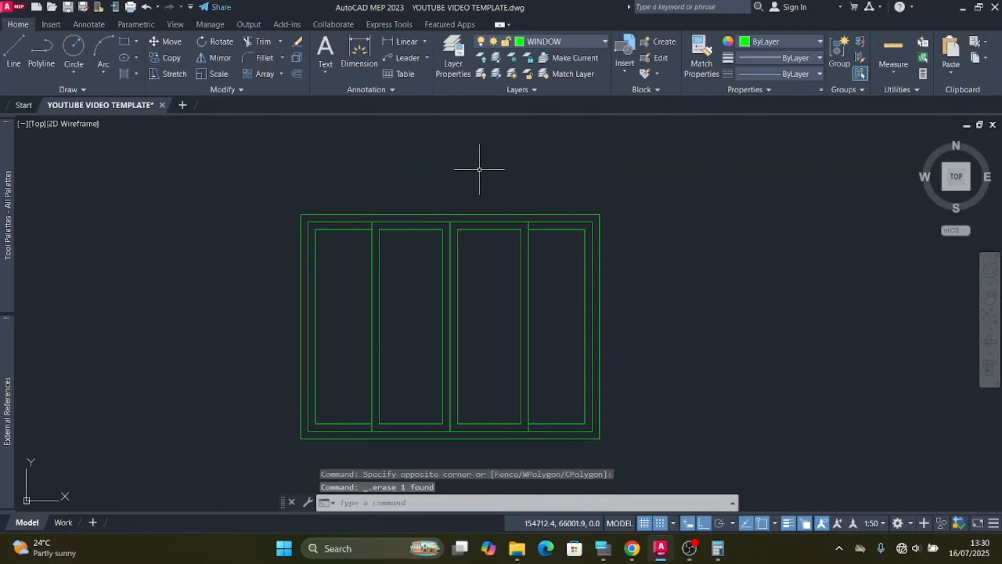
Step: Move the whole four-panel window by its outer bottom-right corner to the intersection of the wide opening's right projection line and the sill line
scroll(599, 189, down, 5)
click(599, 189)
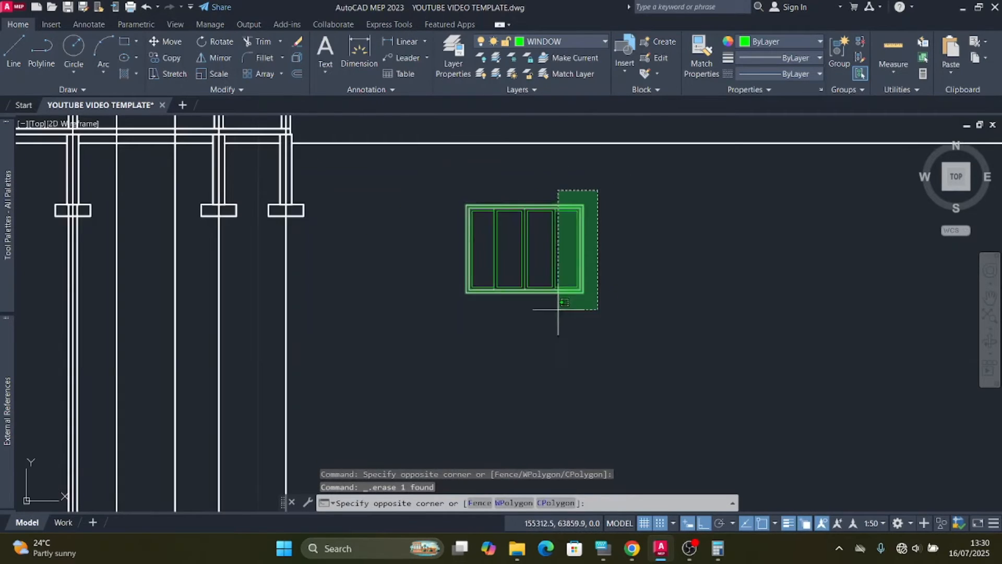
click(427, 330)
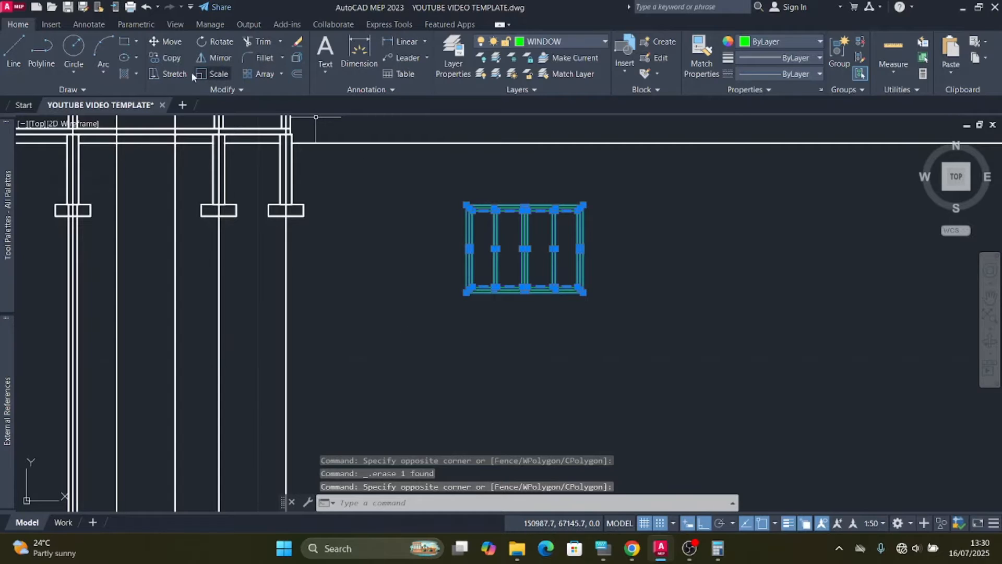
click(176, 42)
scroll(585, 268, up, 2)
scroll(583, 272, up, 2)
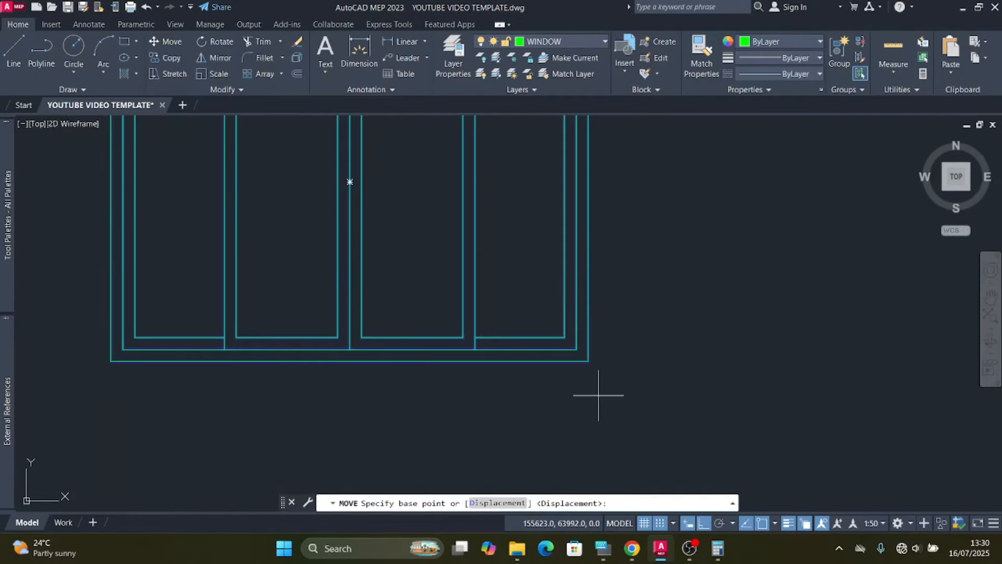
click(589, 361)
scroll(616, 366, down, 5)
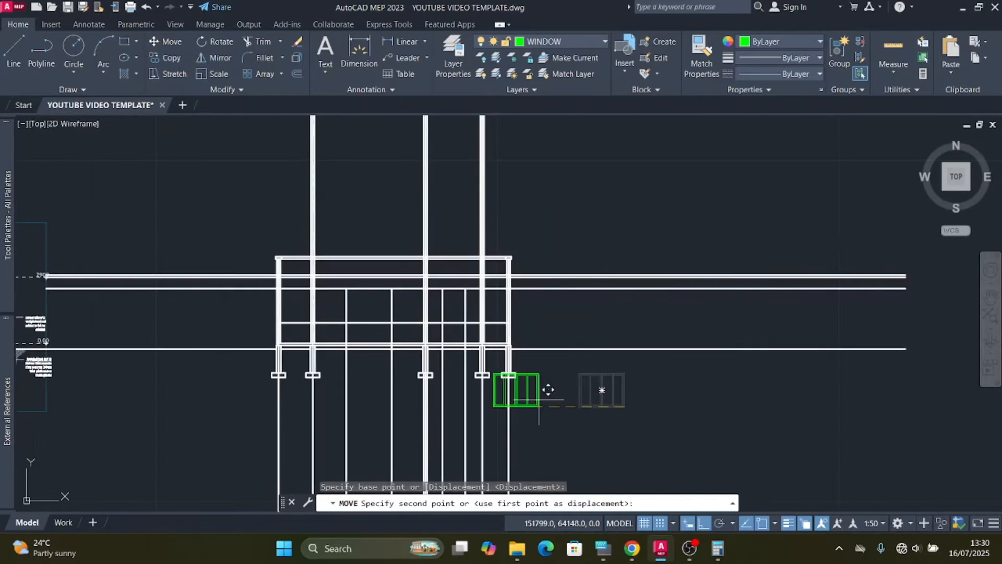
scroll(387, 300, up, 6)
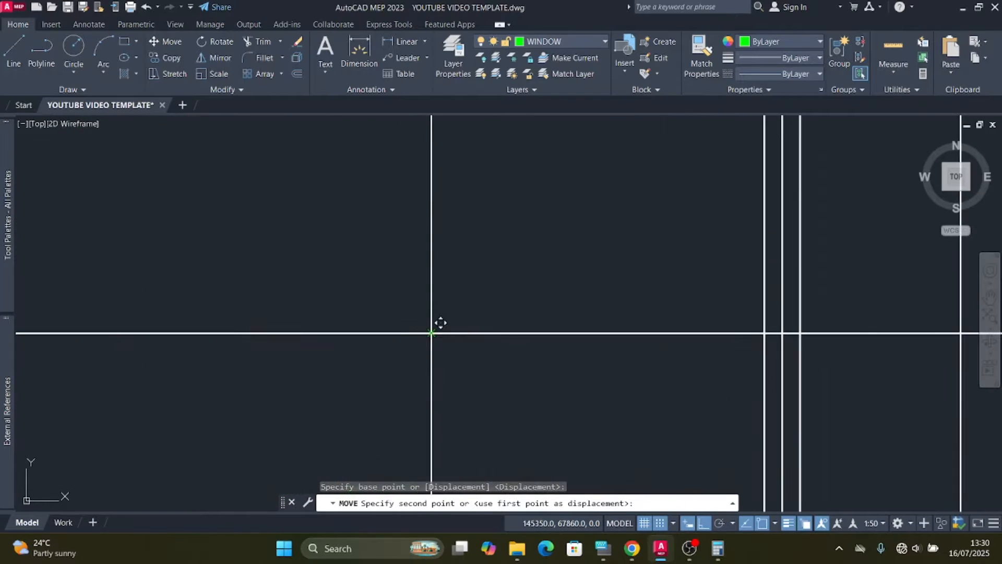
click(433, 332)
scroll(436, 355, down, 8)
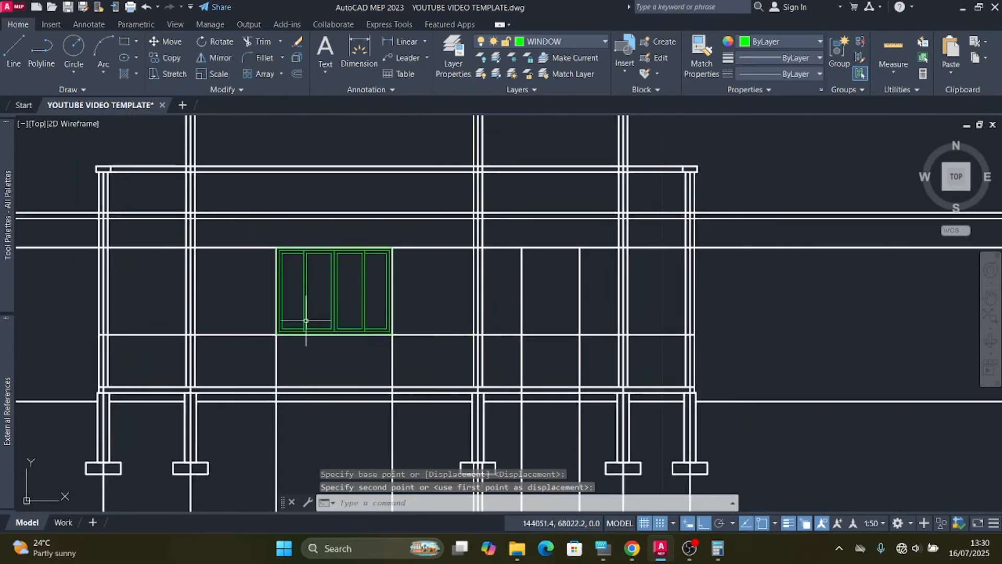
Step: Measure the width and height of the narrower projected window opening beside the placed window, without placing any dimensions
scroll(399, 325, up, 4)
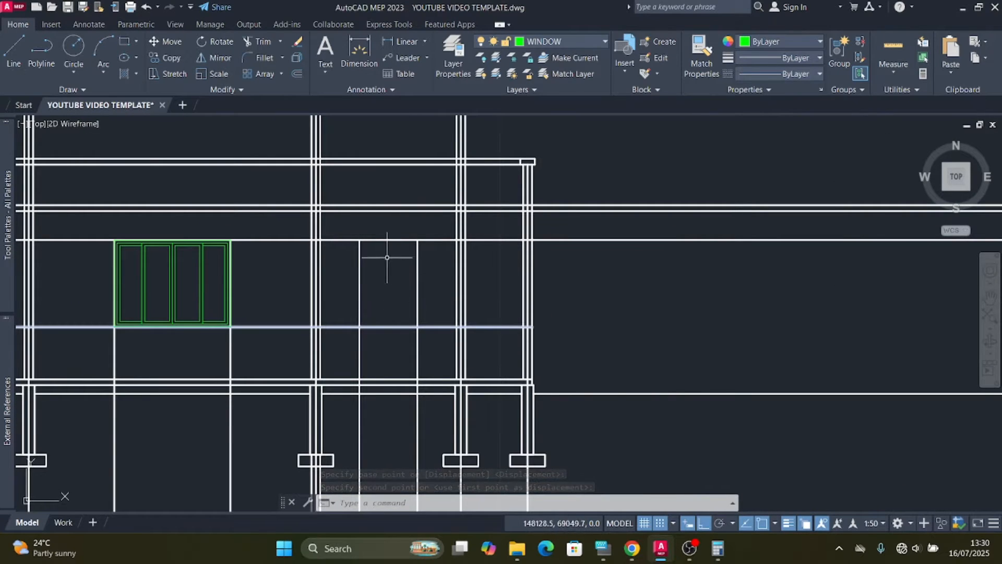
scroll(387, 258, down, 3)
scroll(397, 257, up, 3)
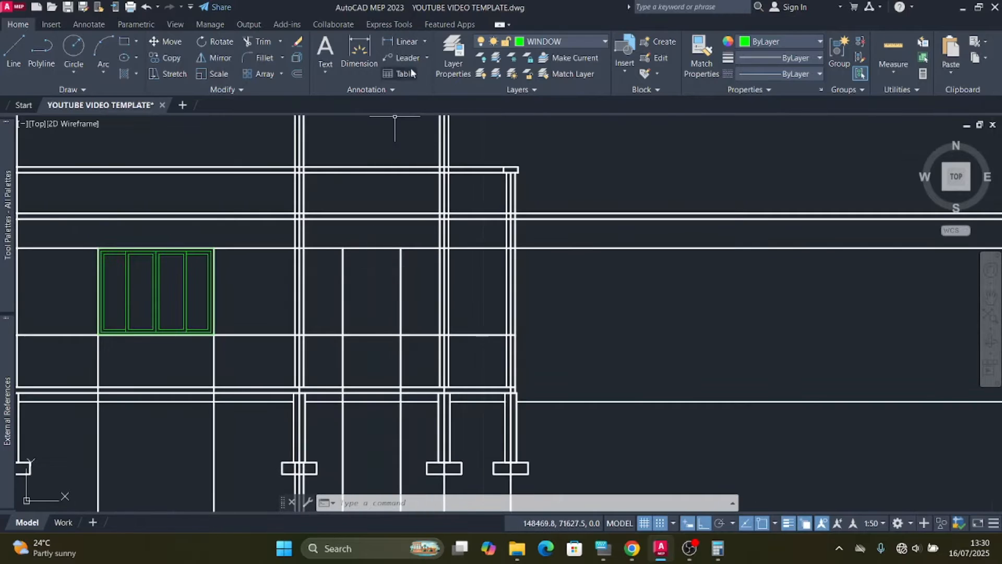
click(406, 42)
scroll(347, 252, up, 3)
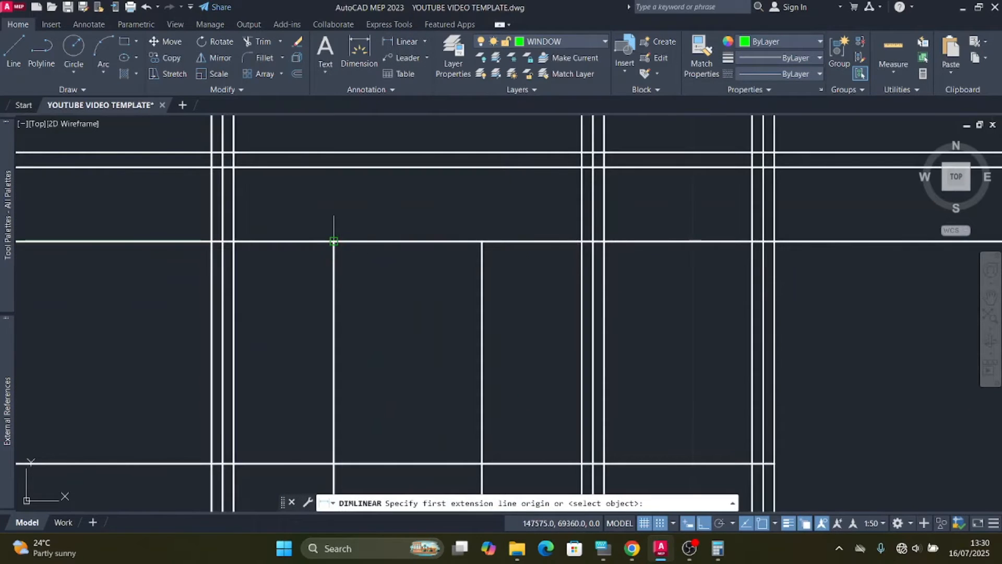
click(334, 240)
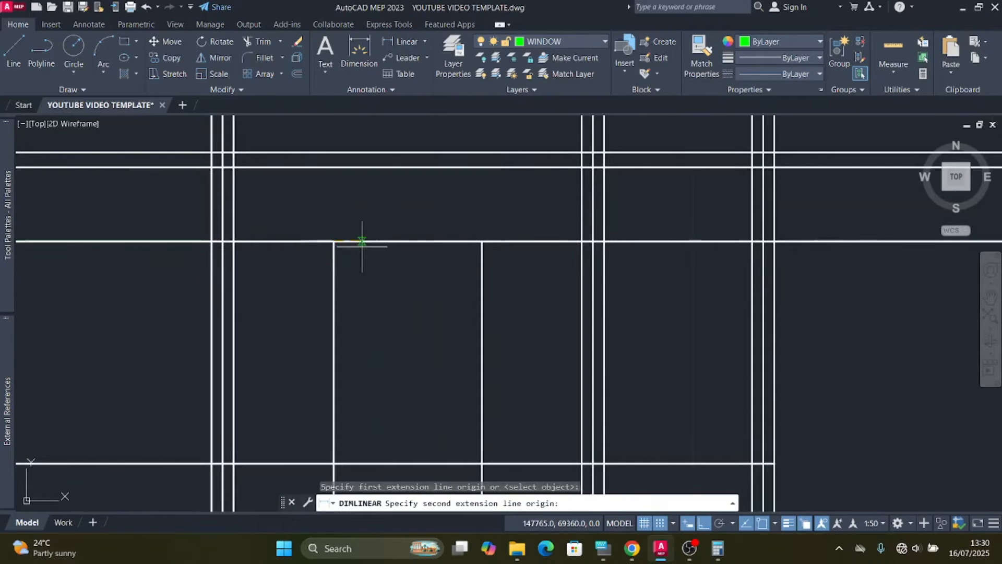
click(481, 240)
key(Escape)
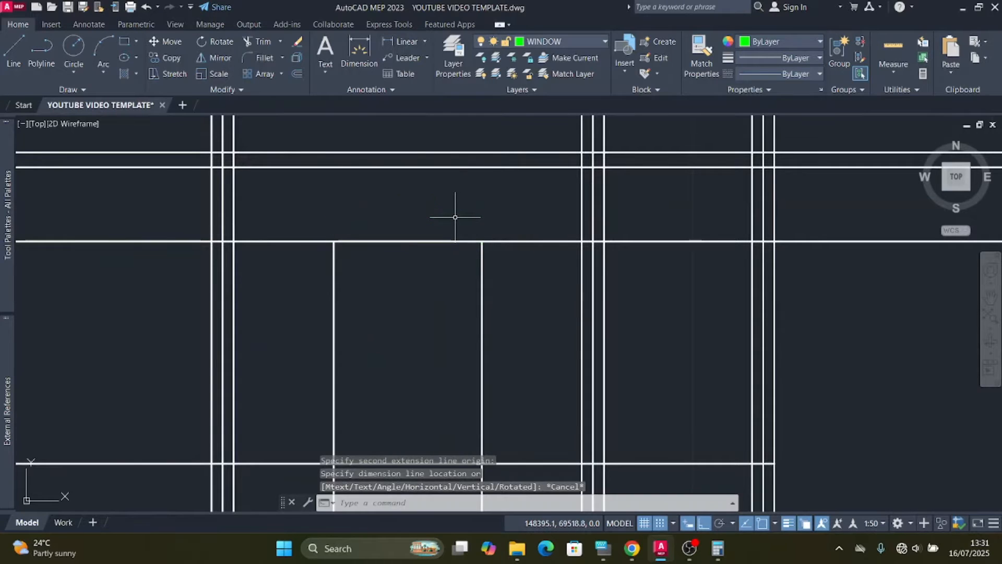
click(403, 43)
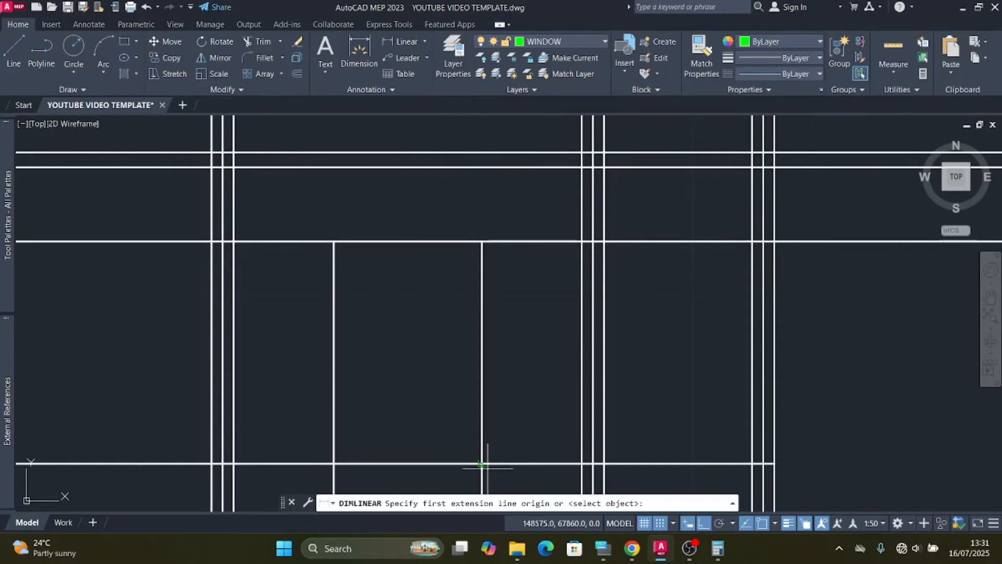
click(482, 463)
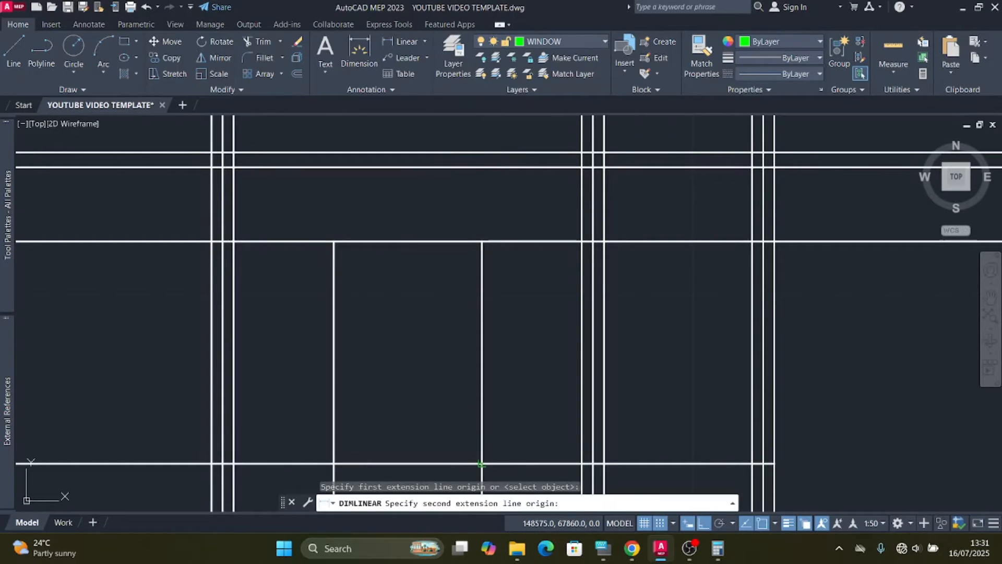
click(483, 241)
key(Escape)
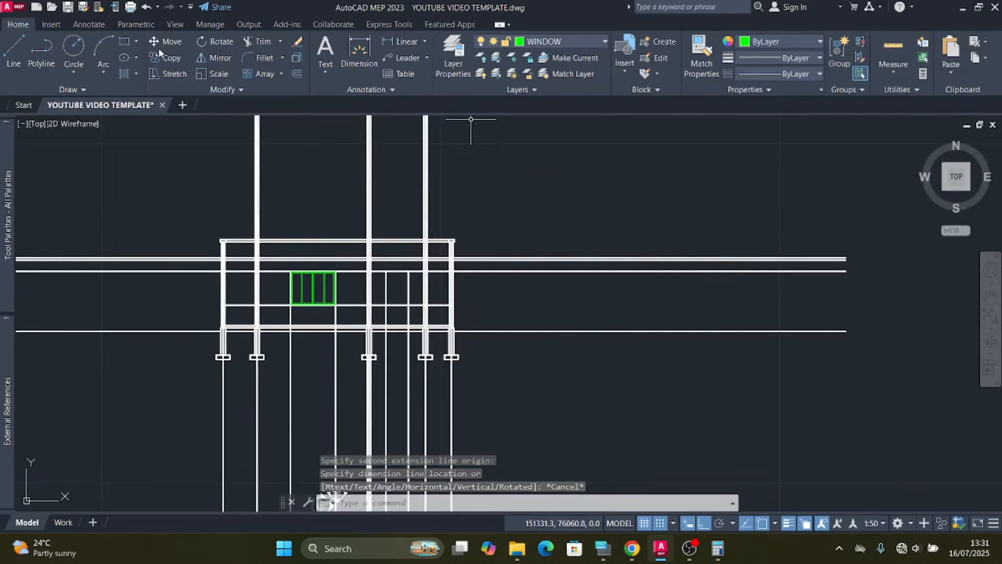
Step: Draw a 1000 by 1500 rectangle in the empty area beside the section as the smaller window's outer frame
click(125, 42)
scroll(540, 382, up, 2)
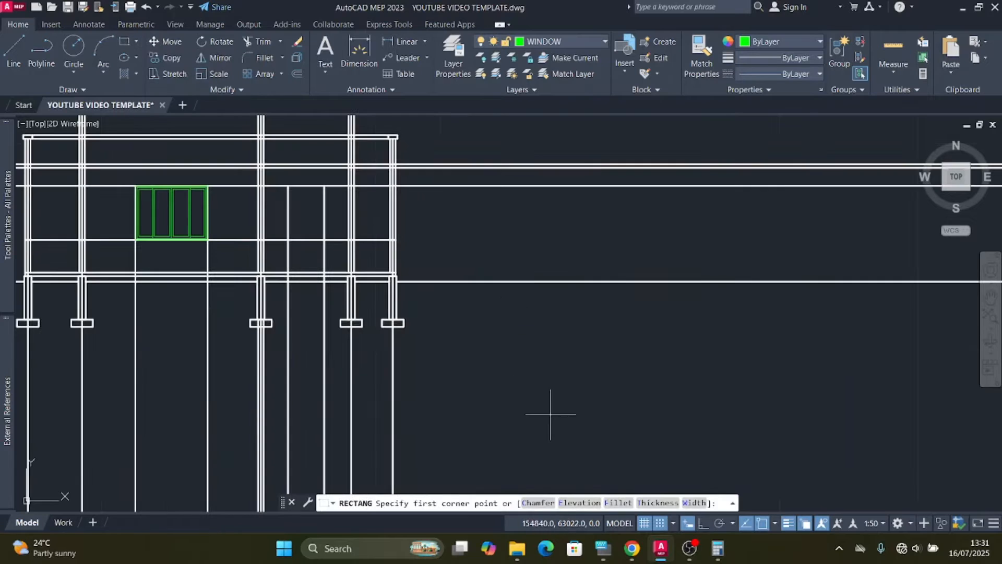
click(489, 314)
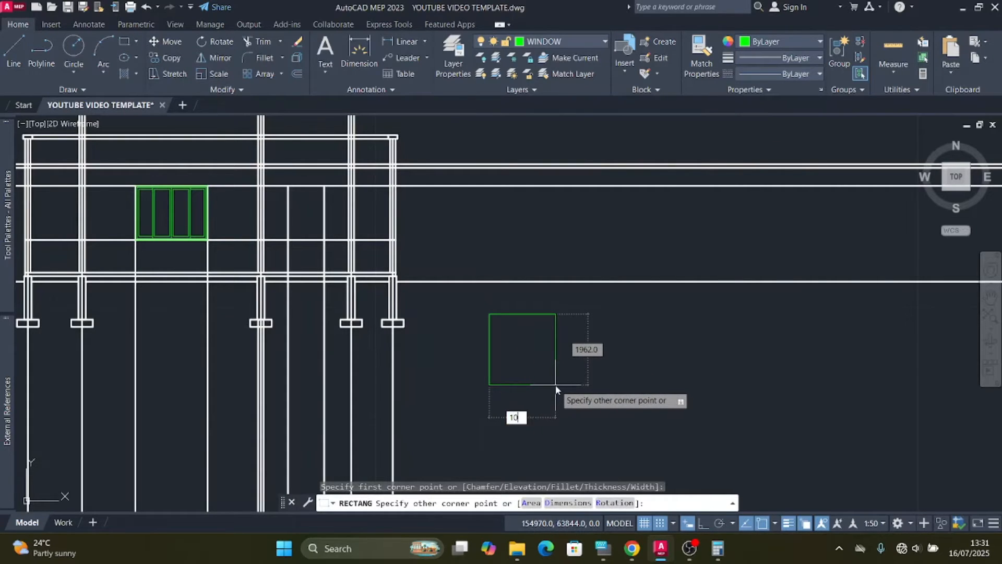
key(Tab)
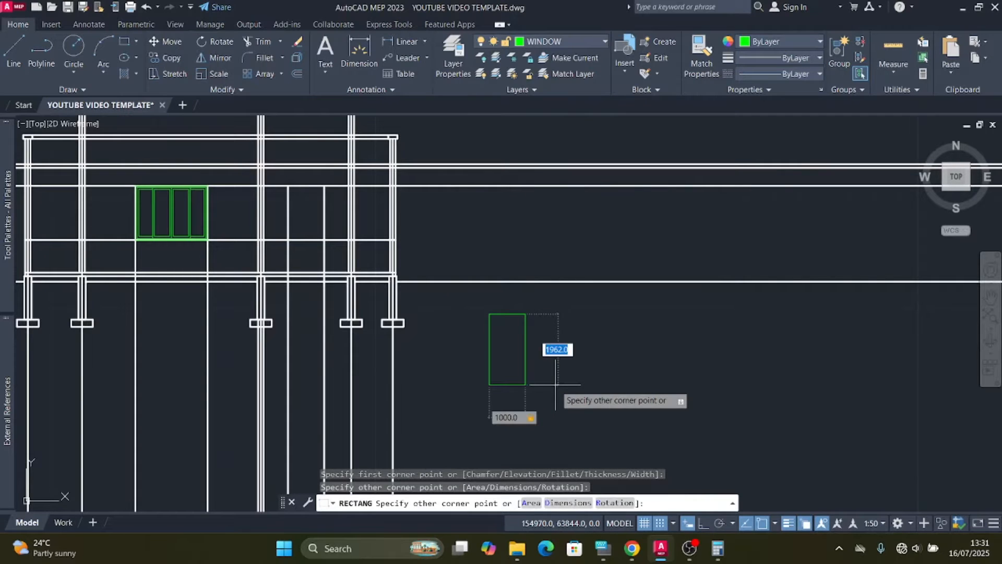
text(1500)
key(Return)
Step: Offset the 1000 by 1500 rectangle inward by 50 to form the middle frame
click(565, 385)
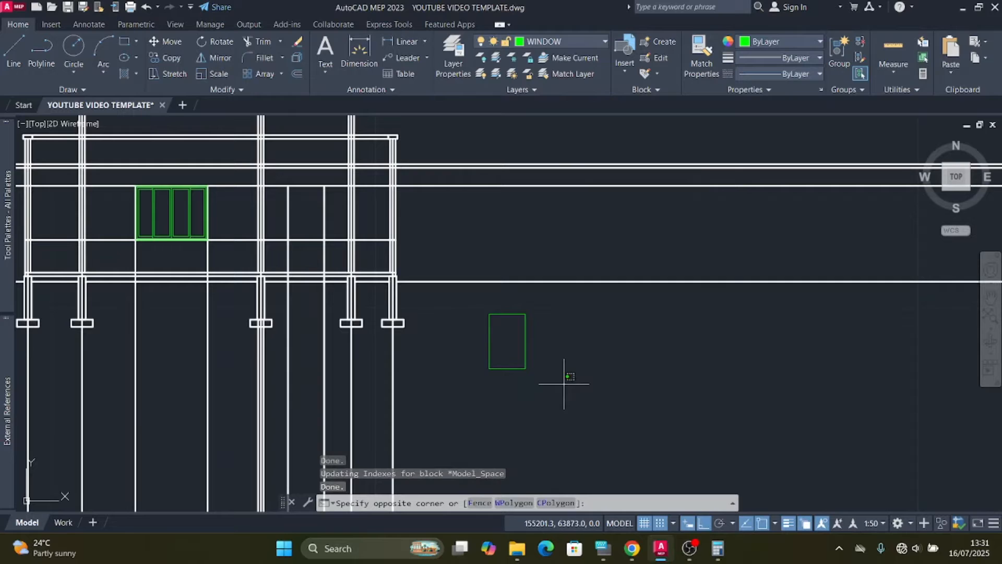
click(525, 350)
scroll(528, 348, up, 4)
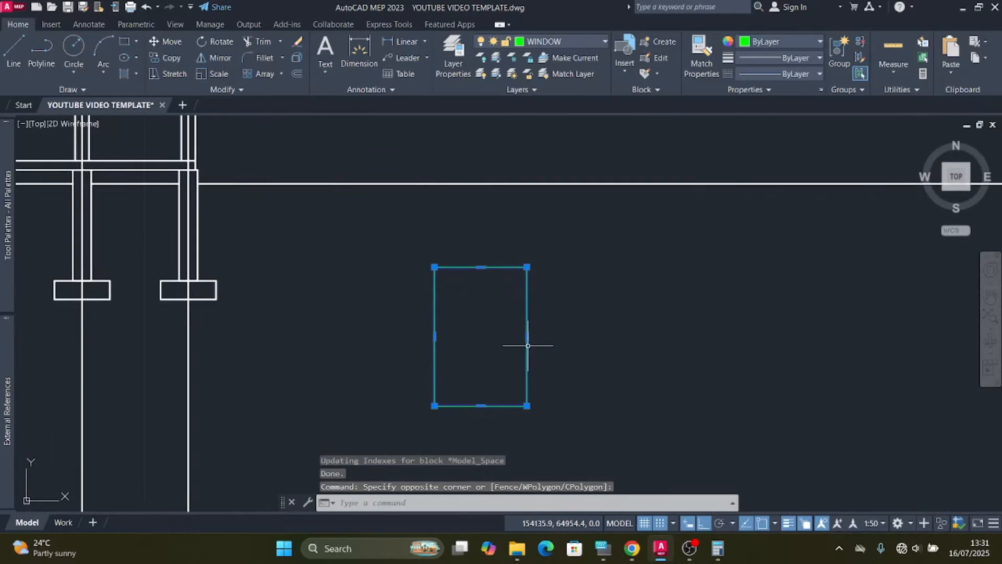
click(298, 73)
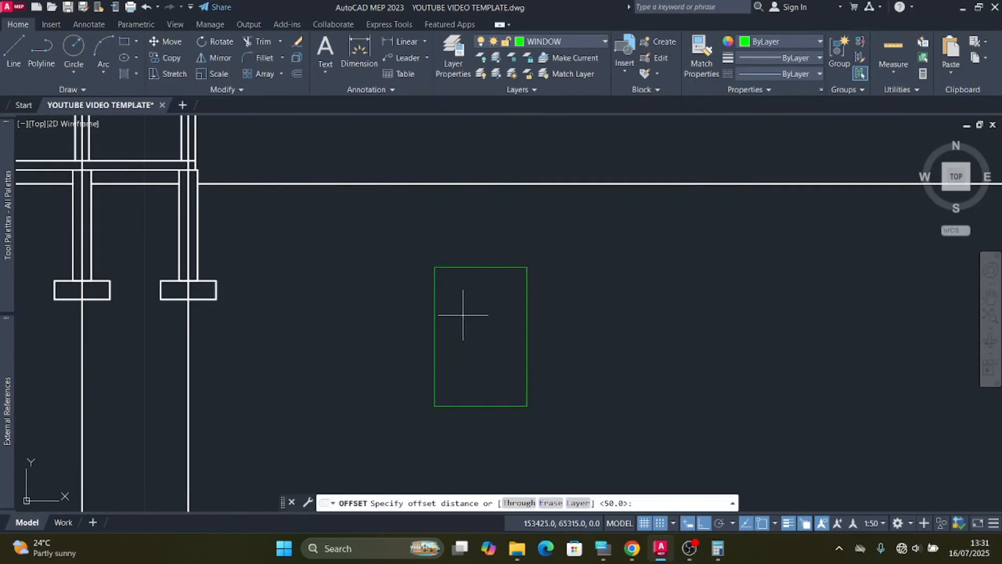
click(481, 267)
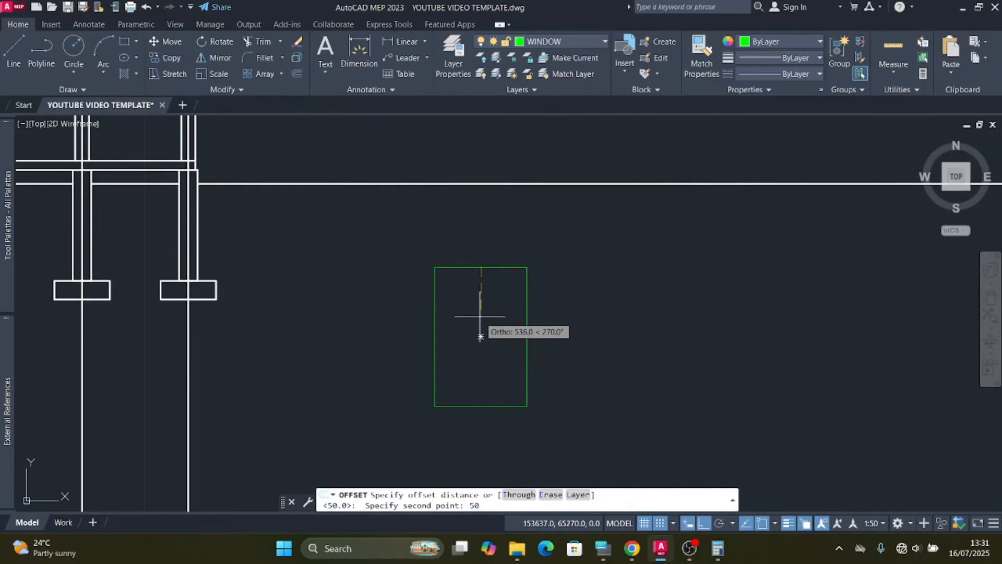
key(Return)
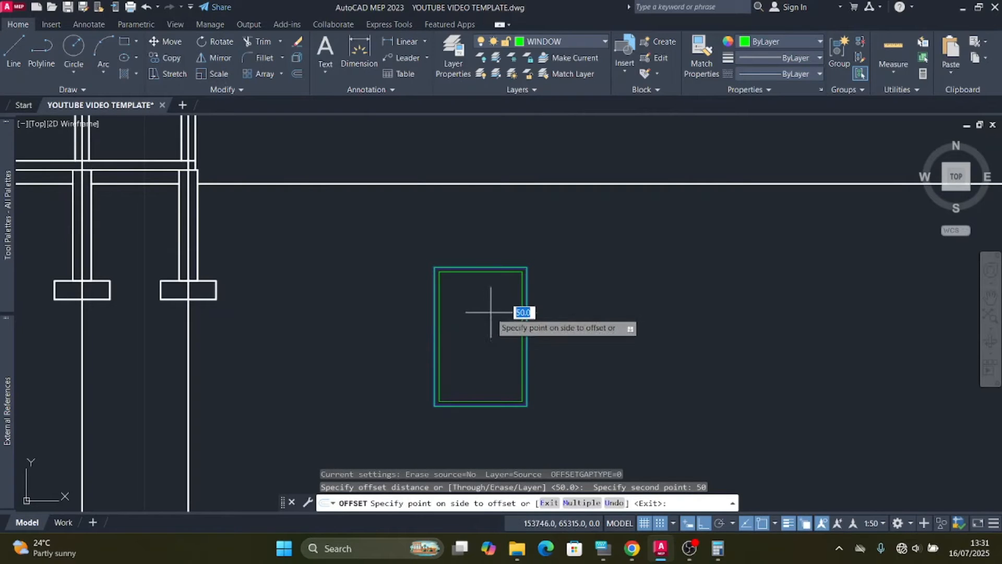
click(485, 340)
Step: Offset the middle frame inward by another 50 to form the inner frame
scroll(468, 277, up, 6)
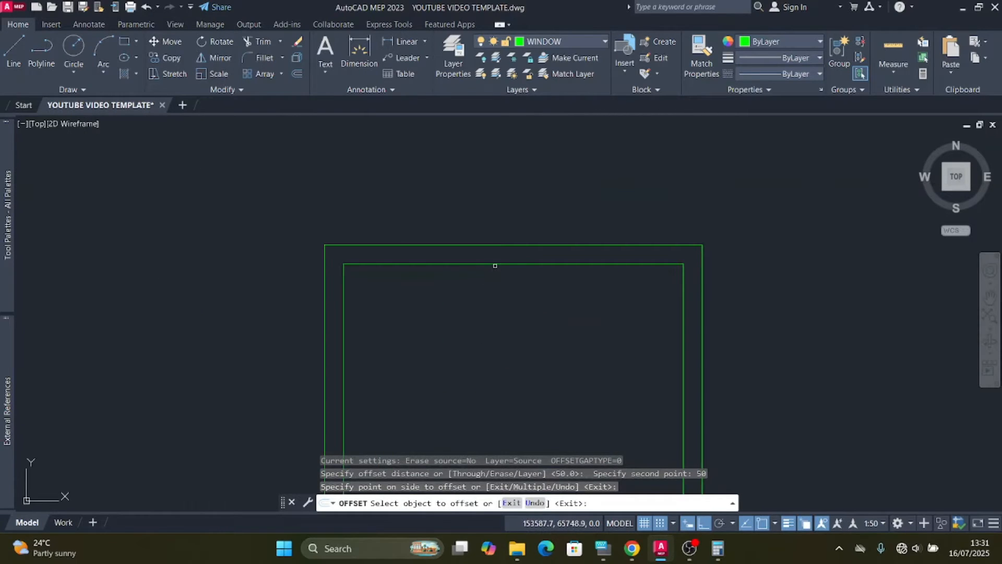
click(503, 264)
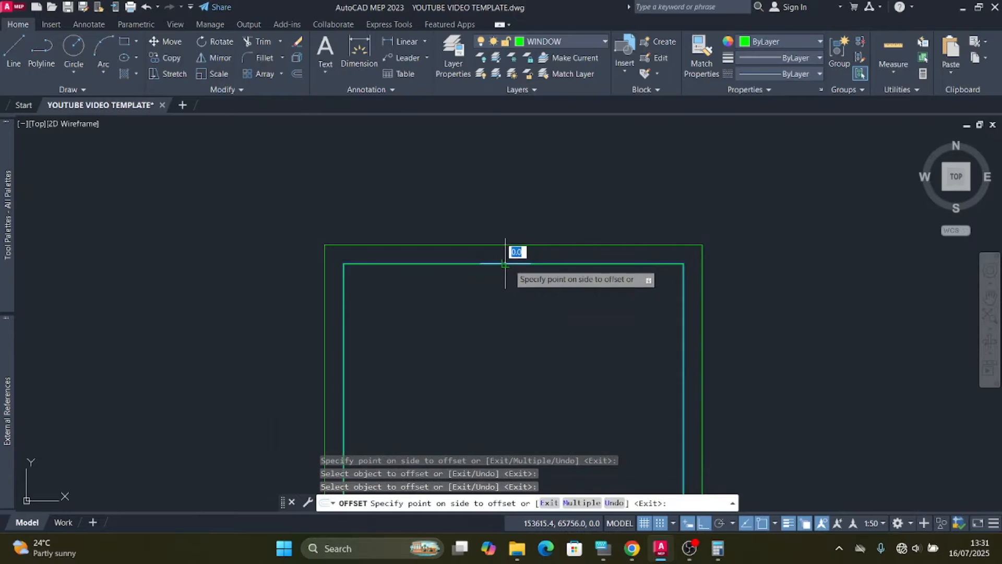
click(506, 323)
scroll(389, 186, down, 6)
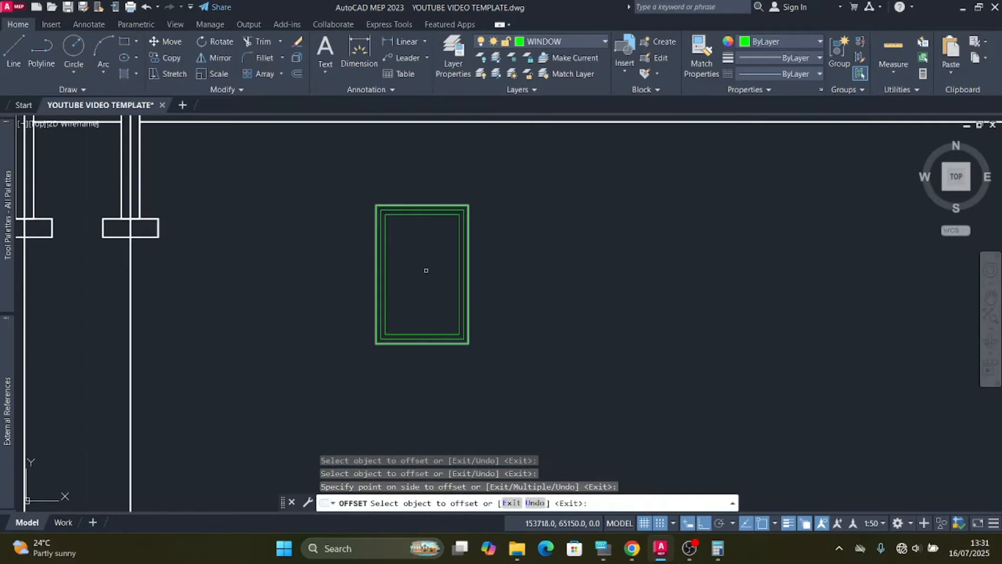
scroll(423, 266, up, 2)
key(Escape)
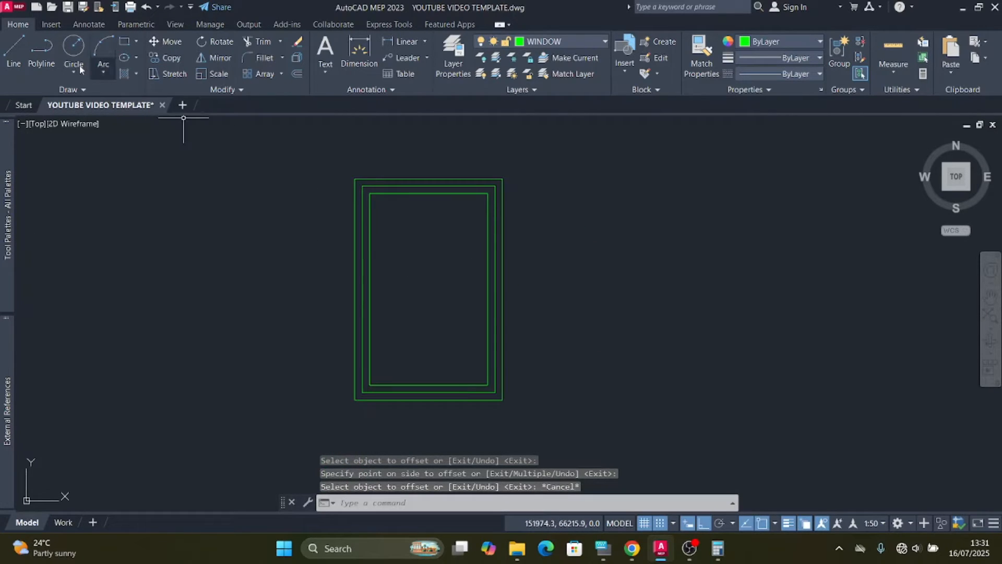
Step: Draw a vertical centre line from the midpoint of the middle frame's top edge down to its bottom edge
click(15, 55)
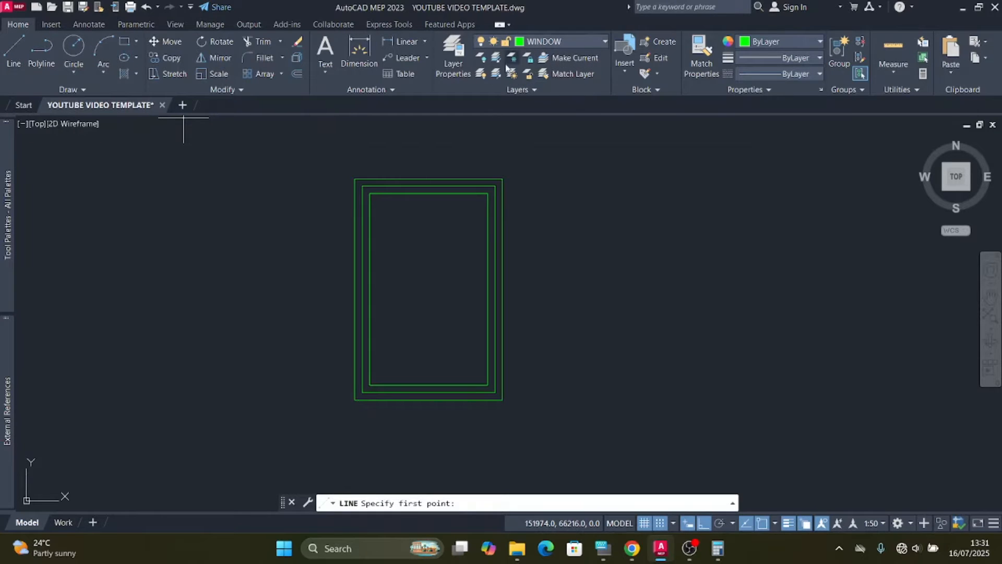
scroll(426, 197, up, 4)
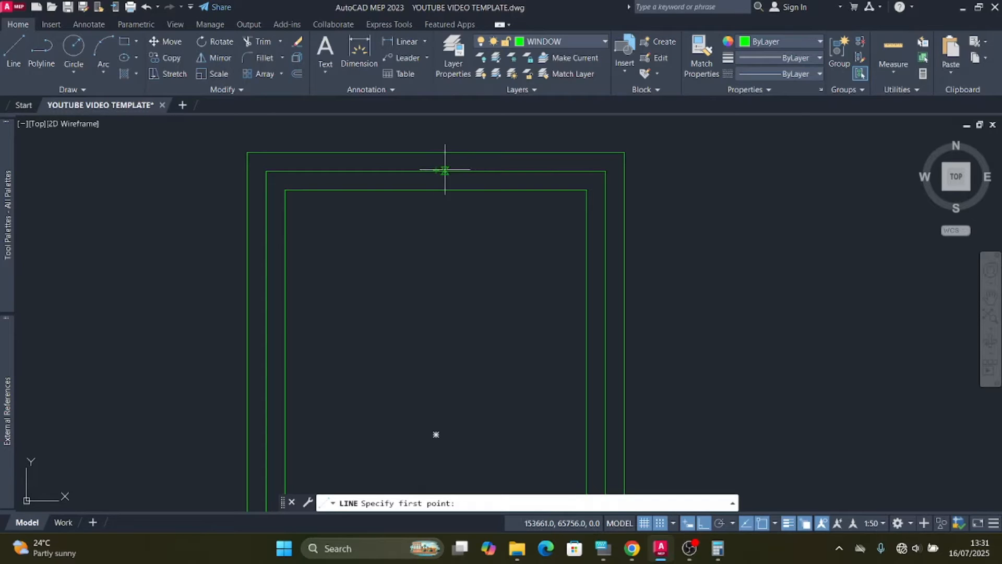
click(436, 171)
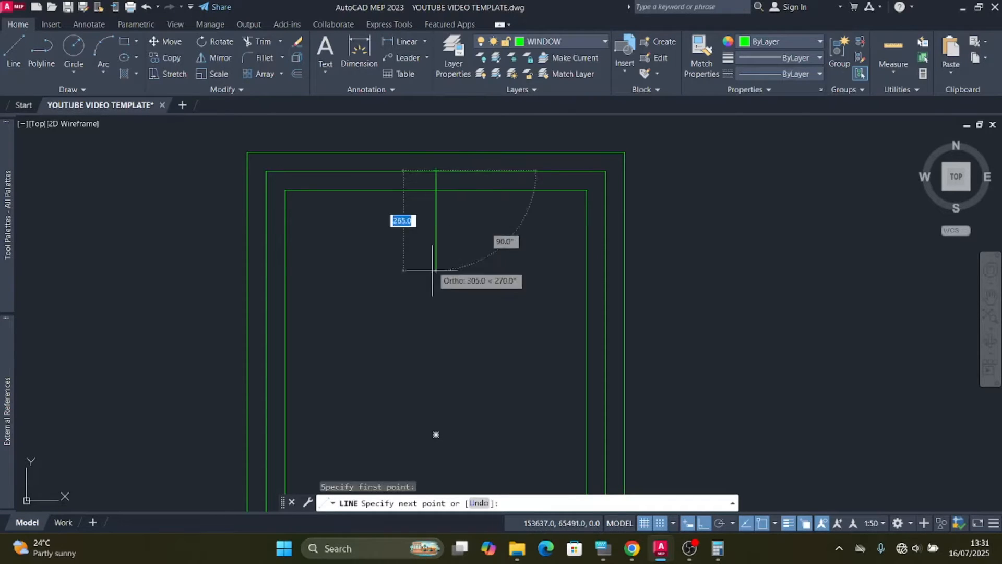
scroll(435, 175, up, 2)
scroll(436, 168, down, 5)
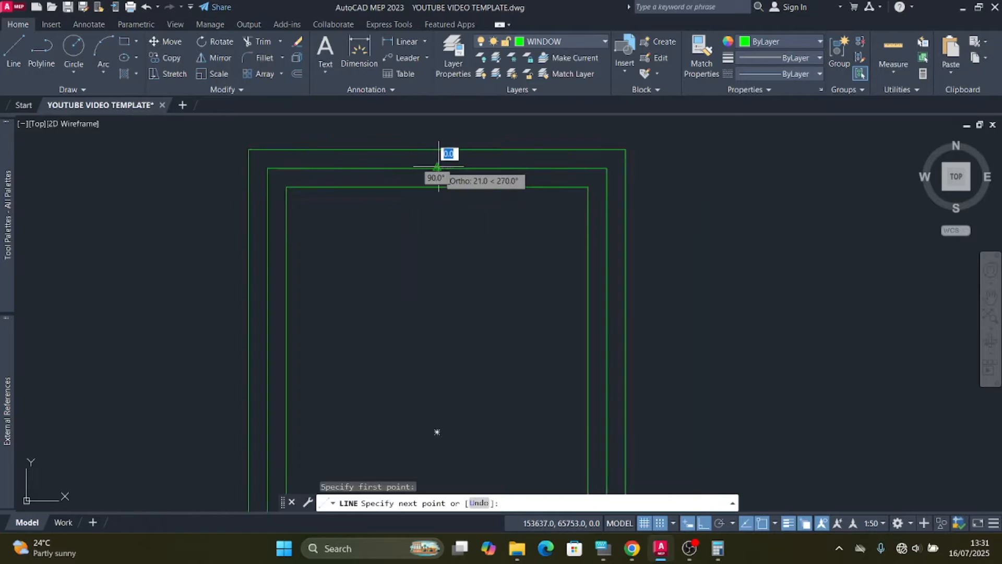
scroll(433, 312, up, 4)
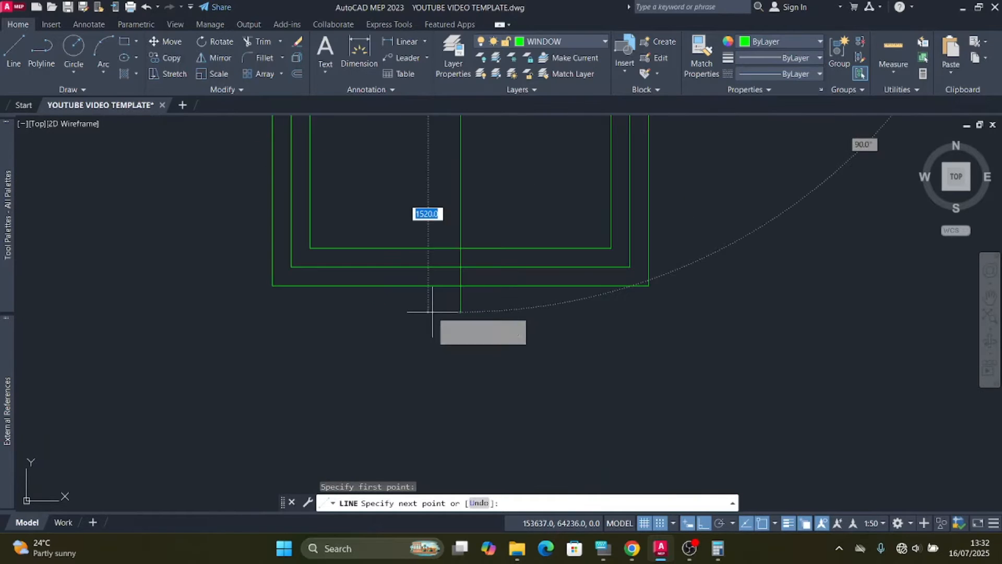
click(460, 285)
key(Escape)
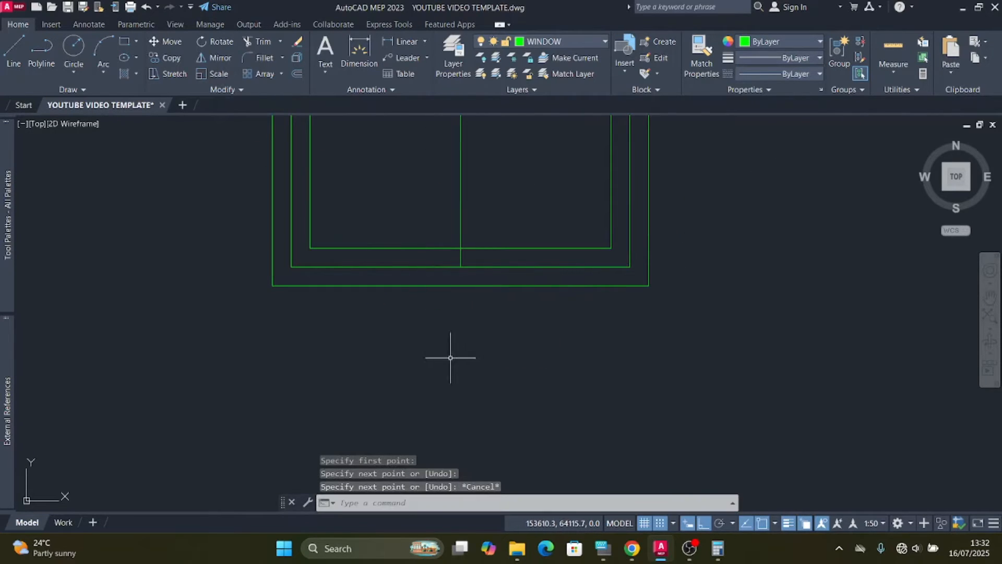
Step: Offset the vertical centre line of the smaller window 50 to the left to form the mullion
scroll(456, 363, down, 2)
click(459, 300)
click(428, 254)
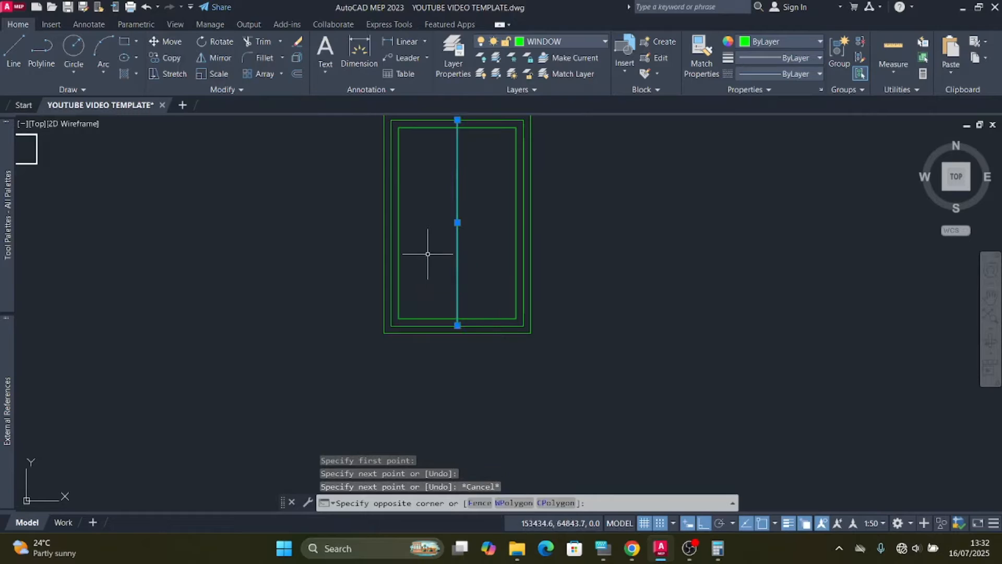
click(298, 73)
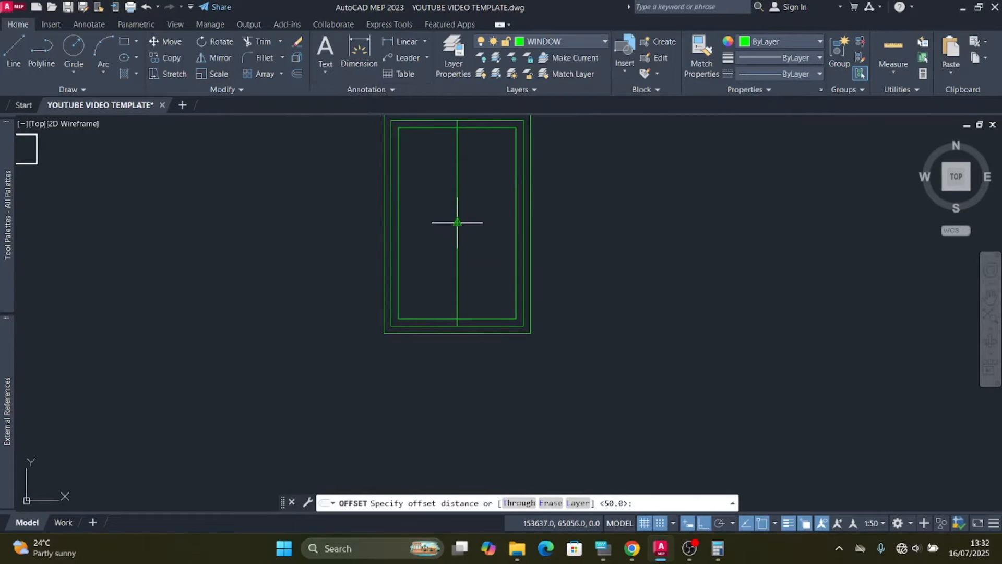
click(457, 222)
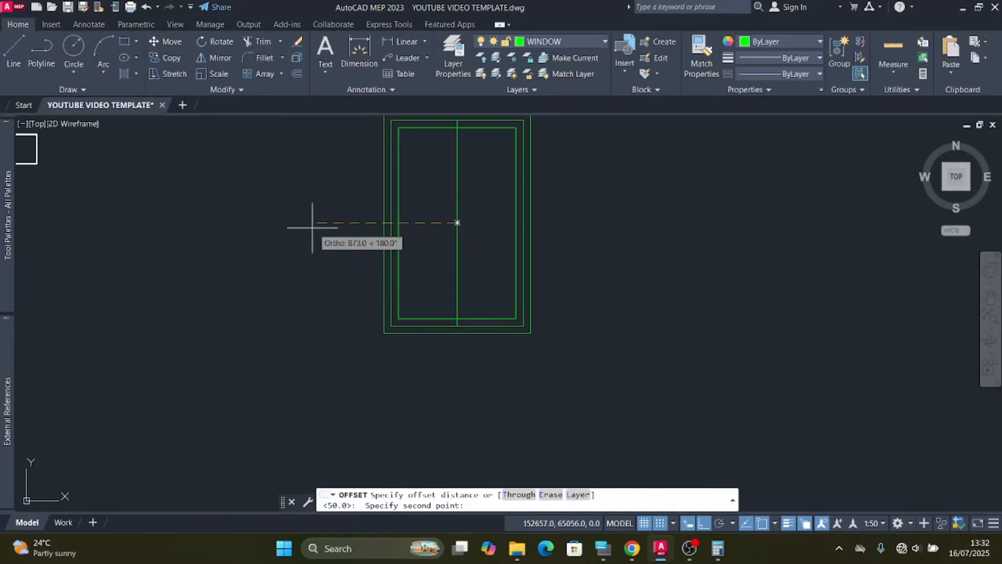
text(50)
key(Return)
click(302, 213)
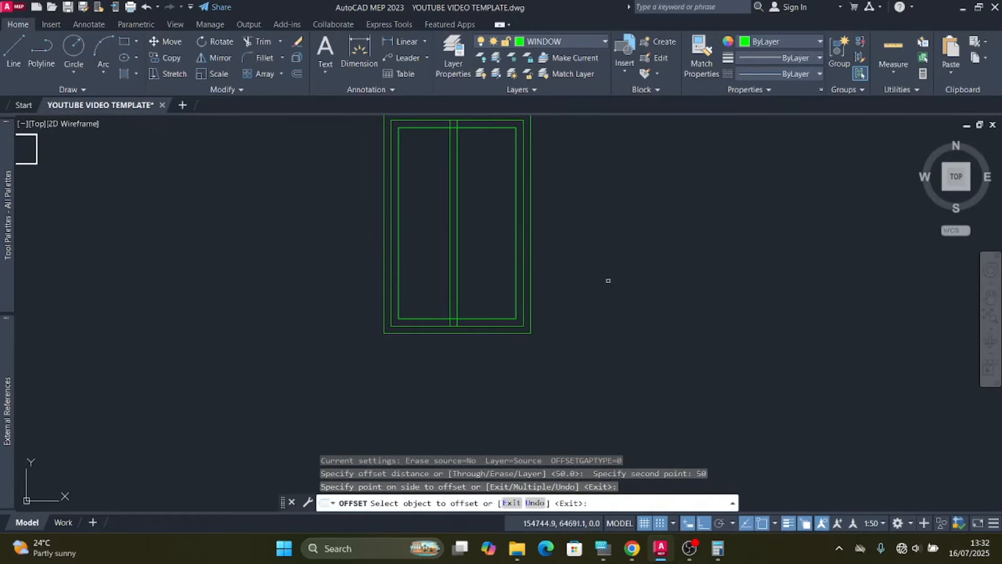
scroll(608, 281, down, 2)
key(Escape)
Step: Trim the right mullion line's stub and the inner frame segment between the mullion lines at the window's bottom edge
scroll(543, 178, up, 5)
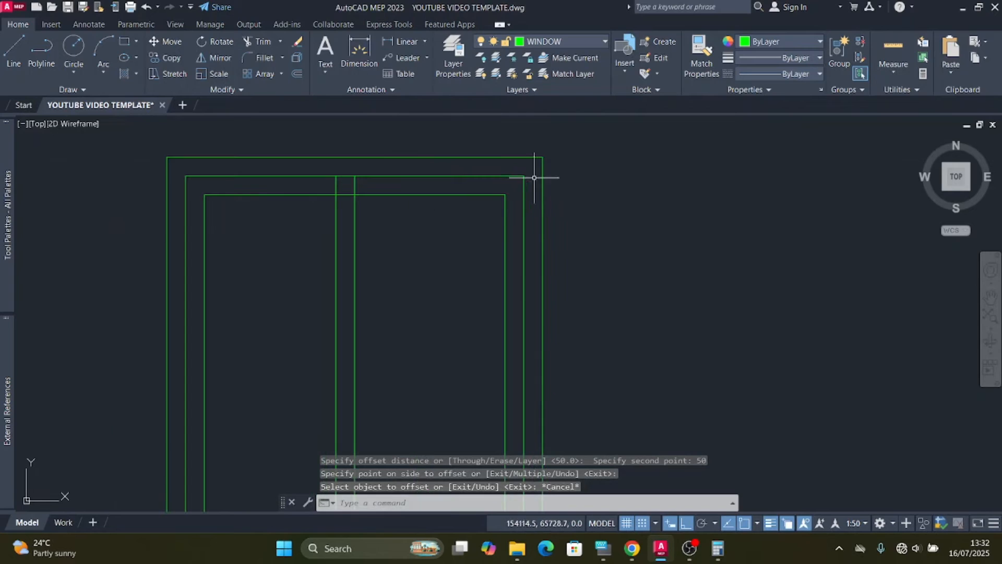
click(534, 177)
scroll(533, 183, down, 4)
scroll(375, 407, up, 3)
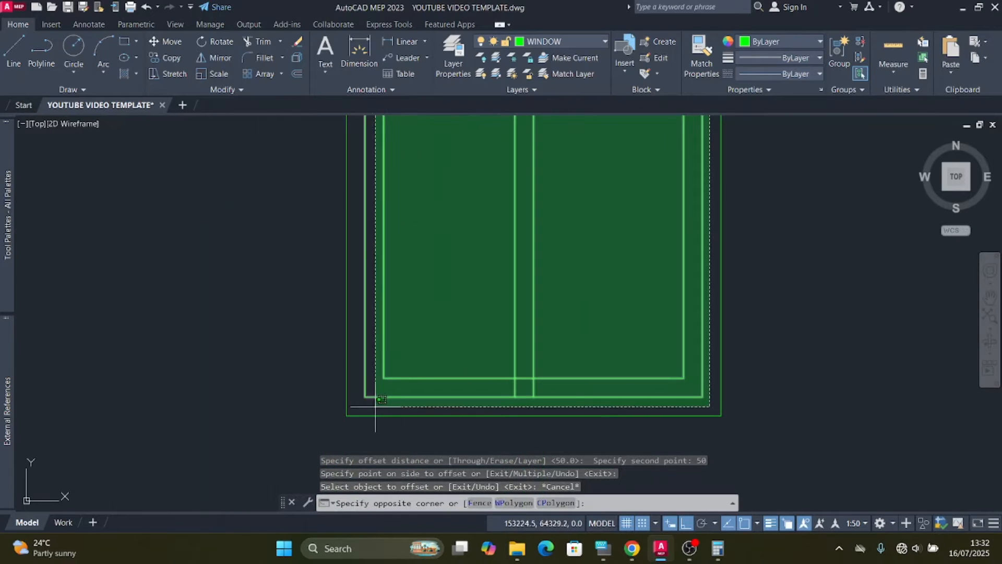
click(355, 405)
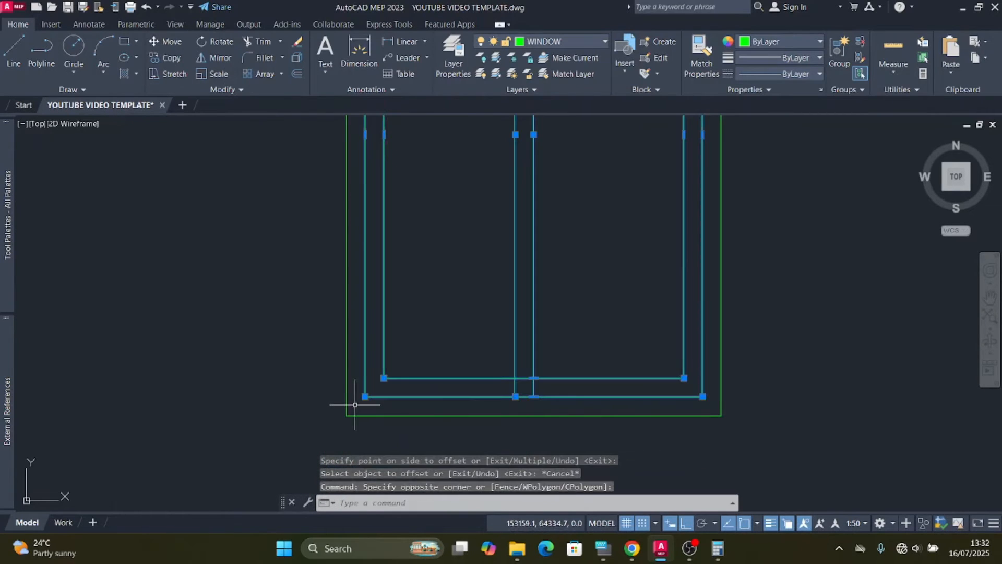
click(262, 41)
scroll(542, 382, up, 4)
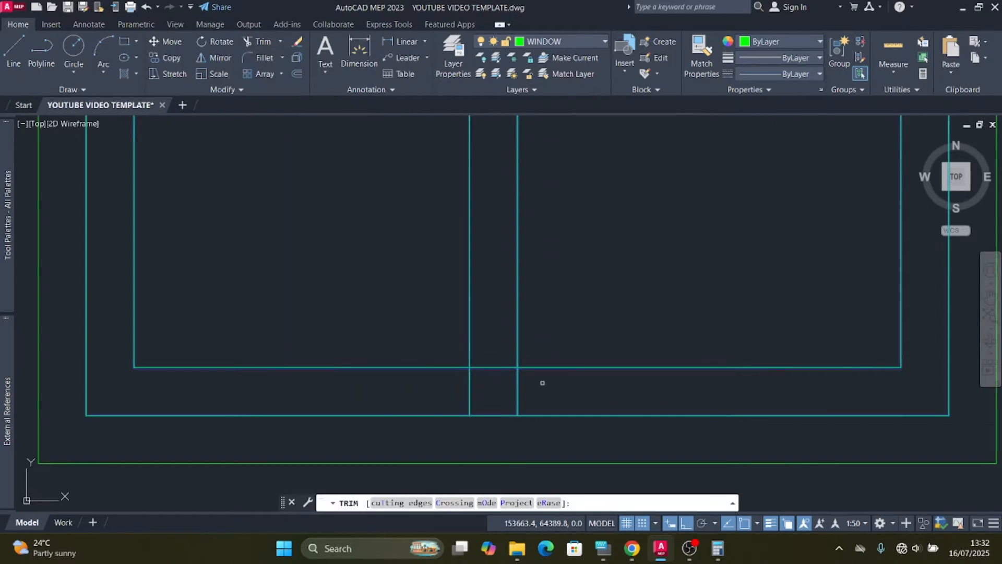
click(518, 396)
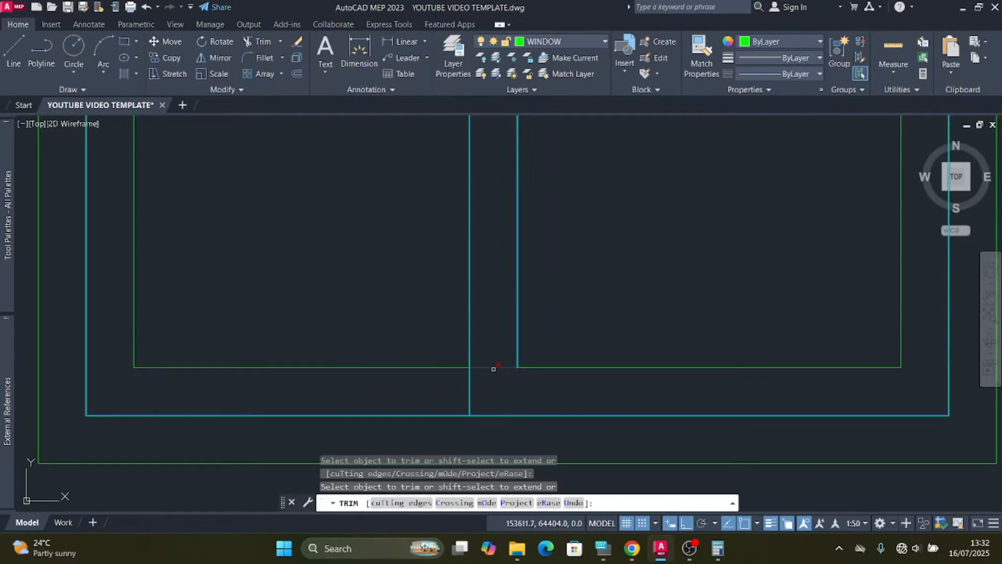
scroll(393, 407, down, 5)
Step: Trim the inner frame segment between the mullion lines and the right mullion line's stub at the window's top edge
scroll(436, 319, down, 4)
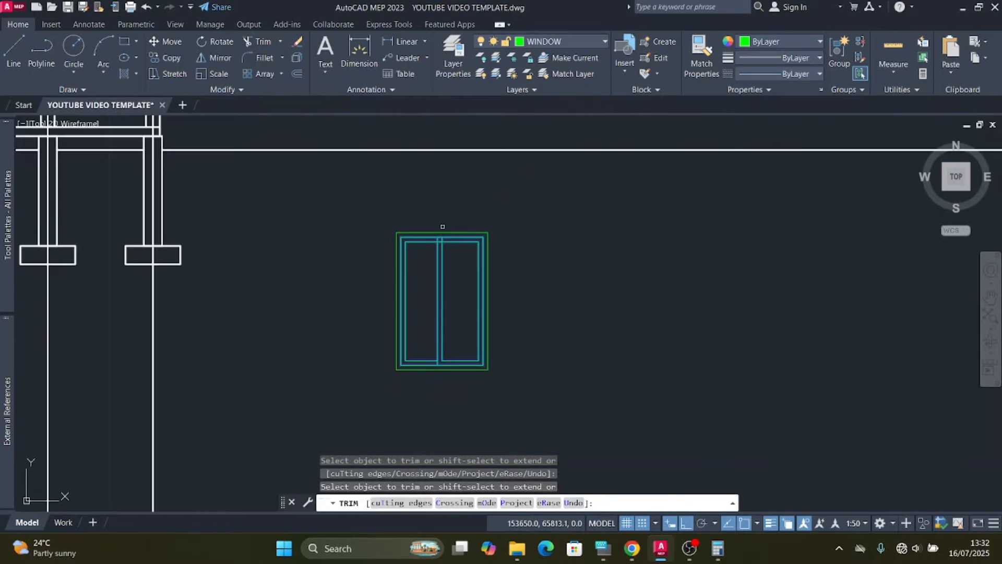
scroll(447, 351, up, 8)
click(433, 282)
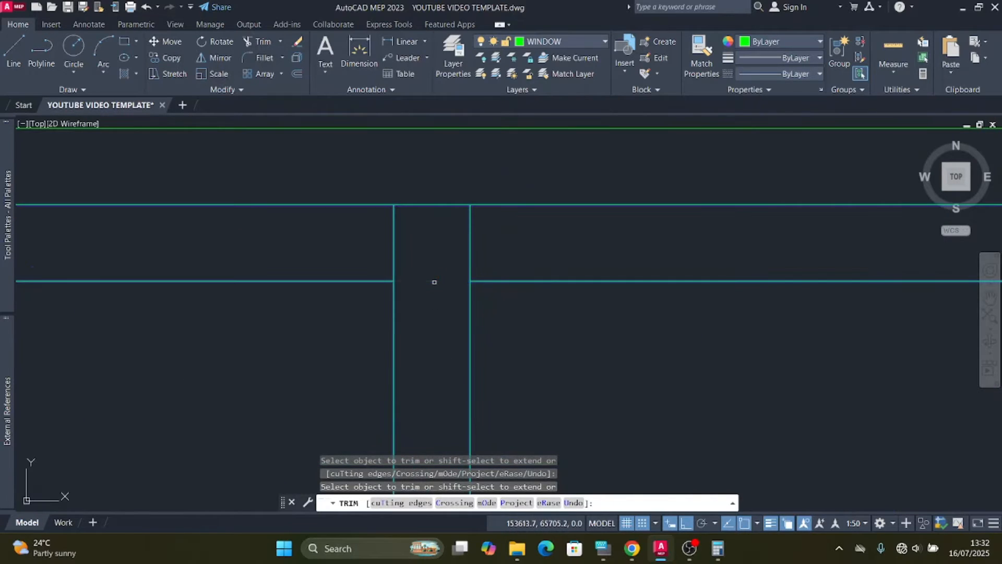
click(470, 247)
scroll(436, 180, down, 3)
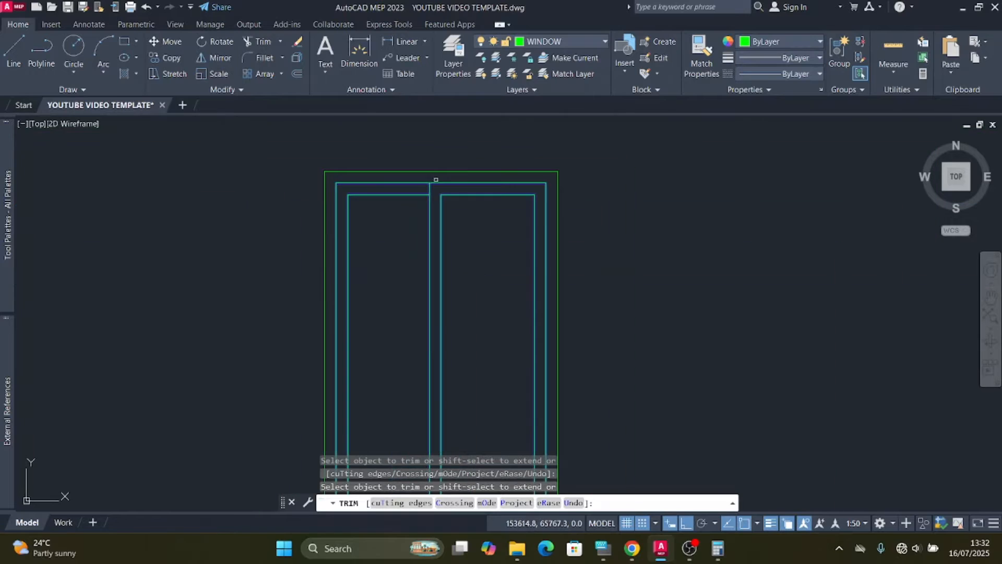
key(Escape)
Step: Move the whole two-sash window by its lower-right corner to the lower-right corner of the narrower opening at sill level
click(595, 146)
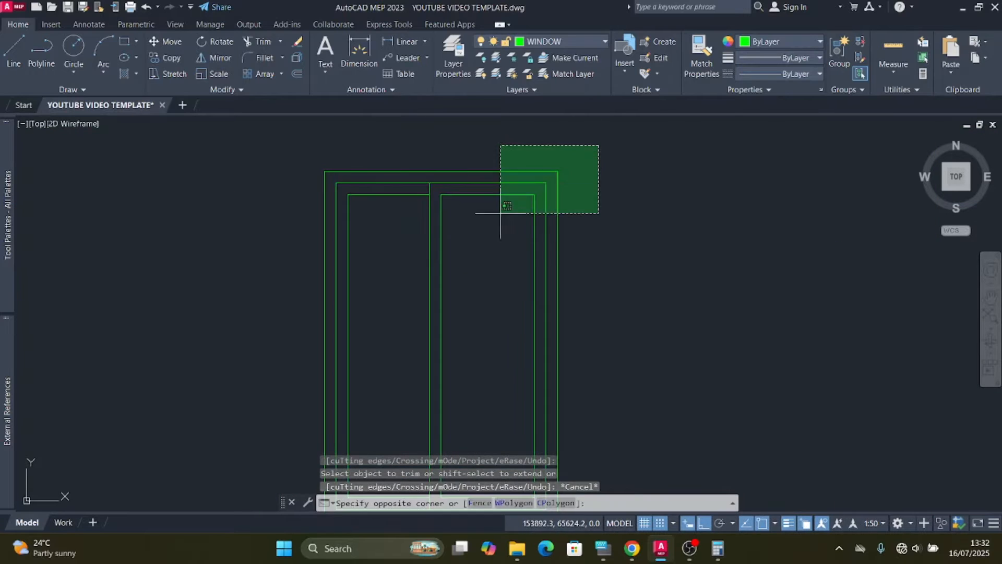
scroll(477, 180, down, 5)
click(421, 286)
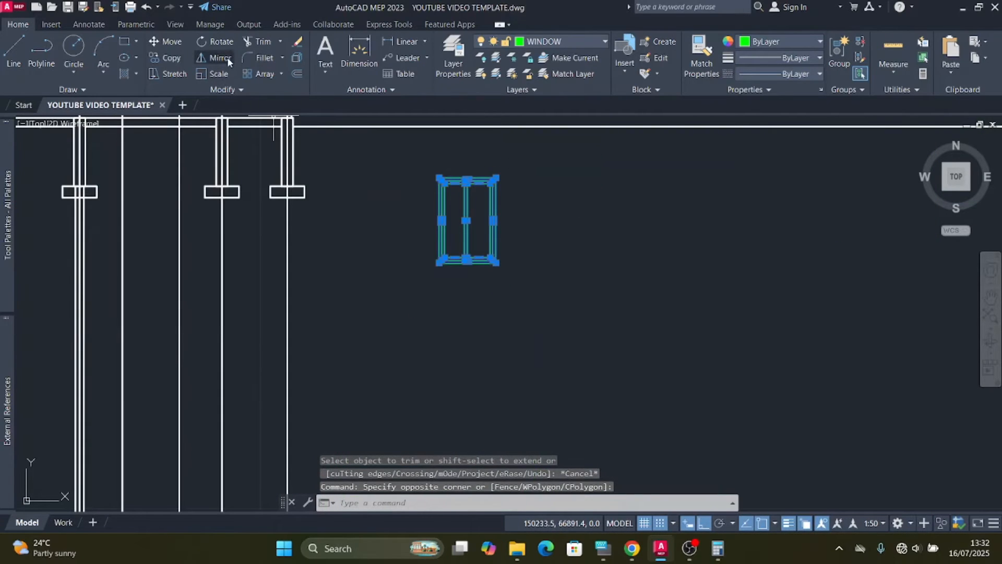
click(173, 42)
scroll(498, 271, up, 4)
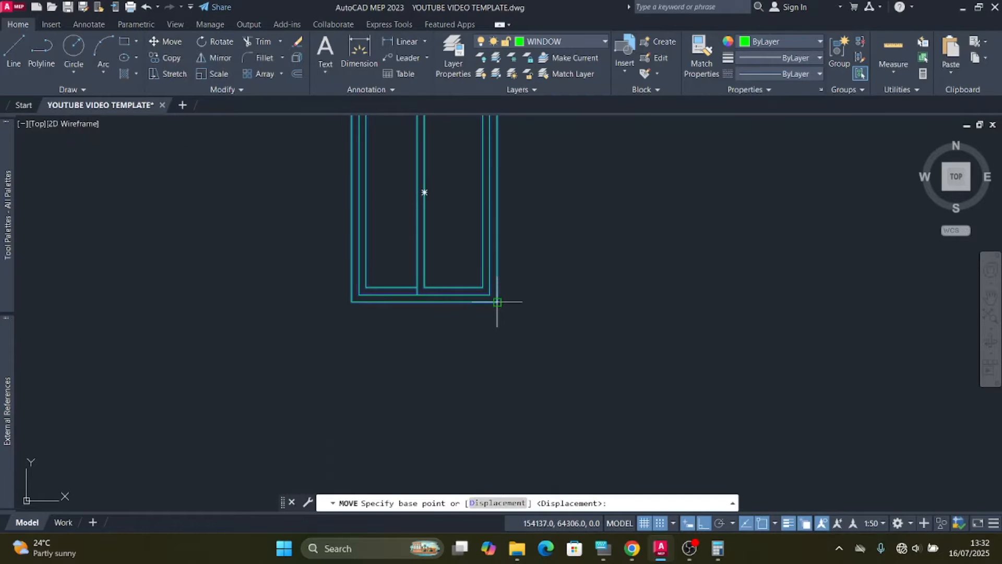
click(498, 302)
scroll(391, 425, down, 3)
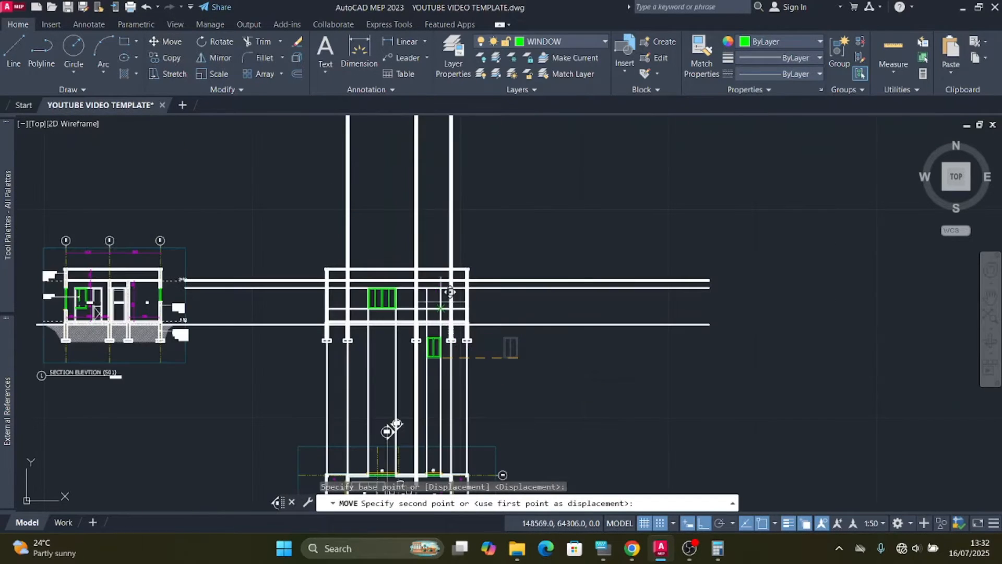
scroll(436, 380, up, 5)
click(453, 323)
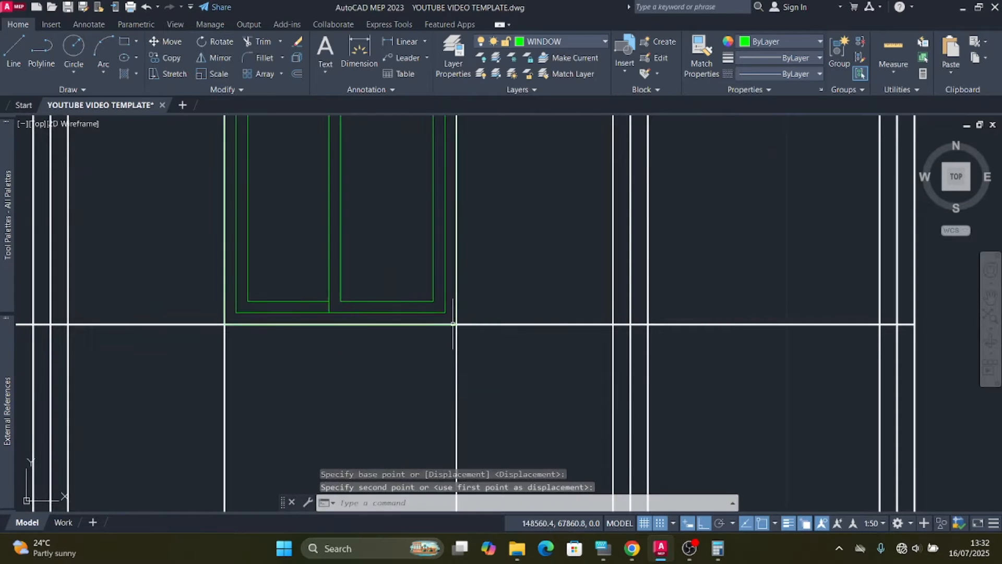
Step: Delete the four vertical projection lines running along the sides of the two window openings
scroll(441, 223, down, 7)
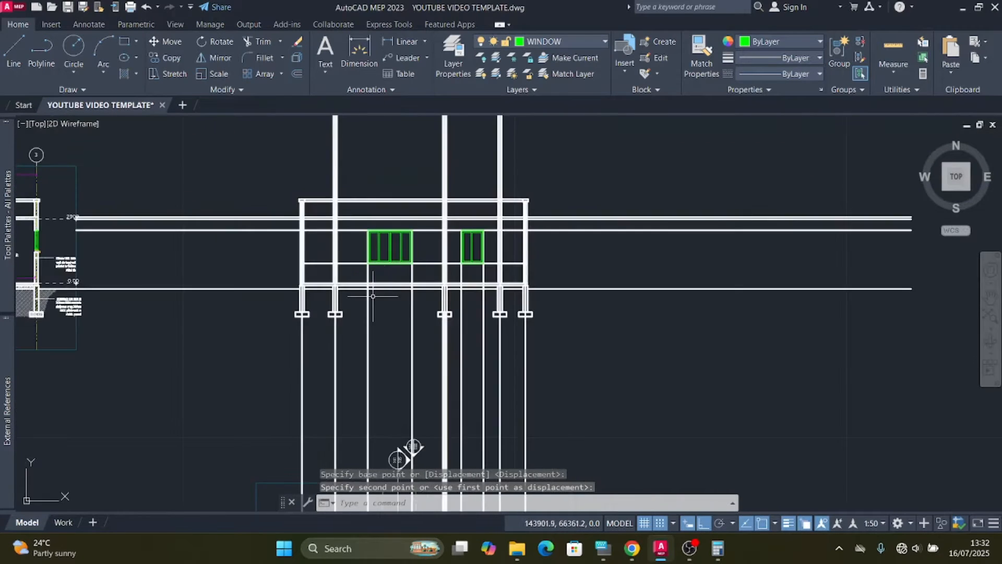
scroll(404, 278, up, 6)
click(556, 312)
click(339, 336)
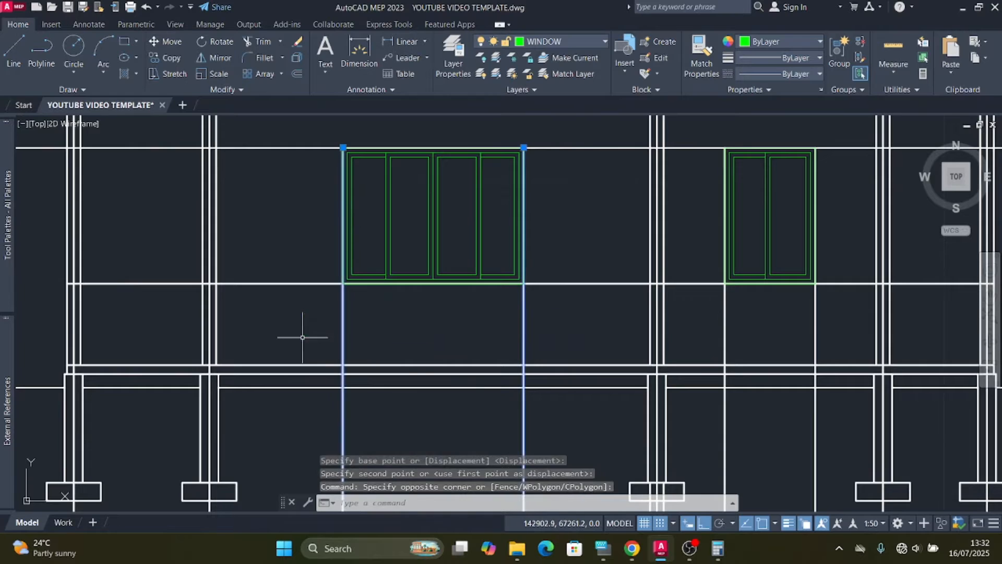
scroll(303, 336, down, 5)
scroll(303, 336, up, 3)
scroll(470, 319, up, 4)
click(365, 280)
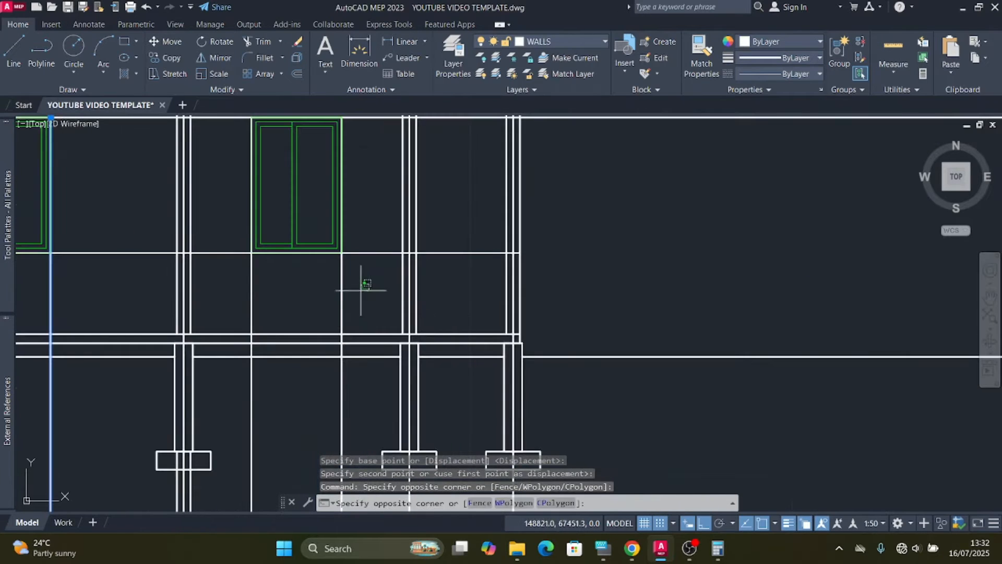
click(255, 299)
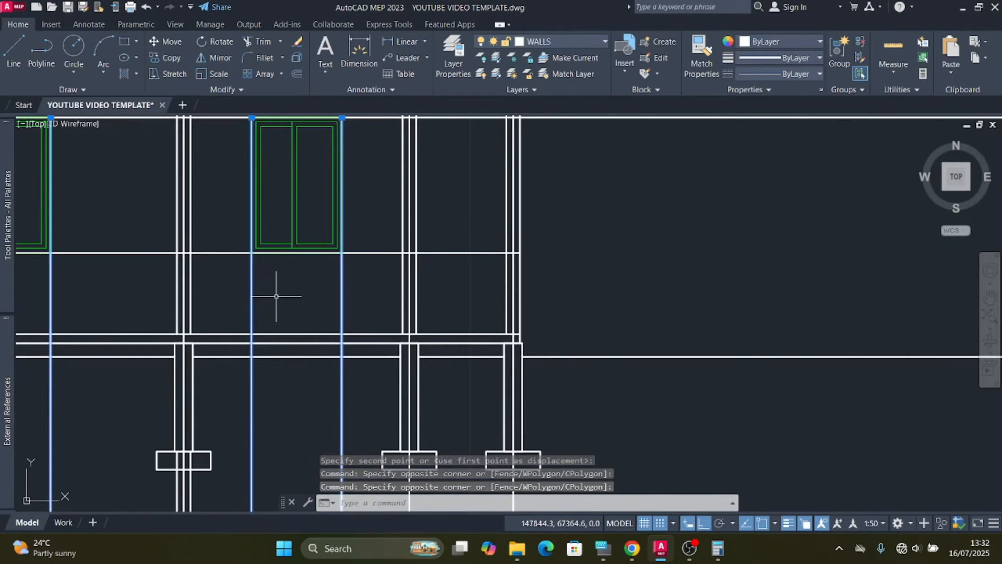
key(Delete)
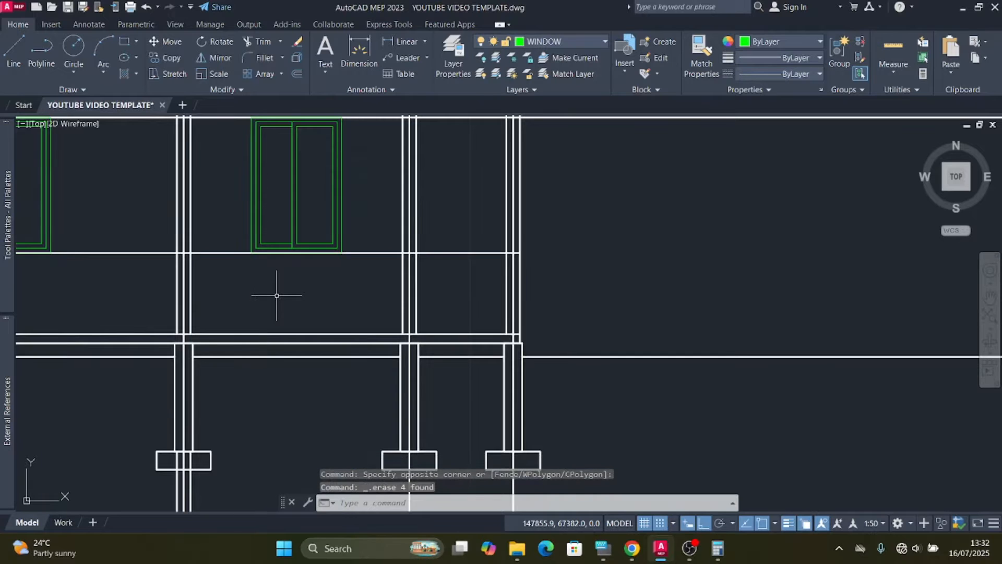
Step: Examine the floor plan along the S02 section line and compare it with the section elevation around the windows
scroll(298, 308, down, 5)
scroll(262, 287, up, 6)
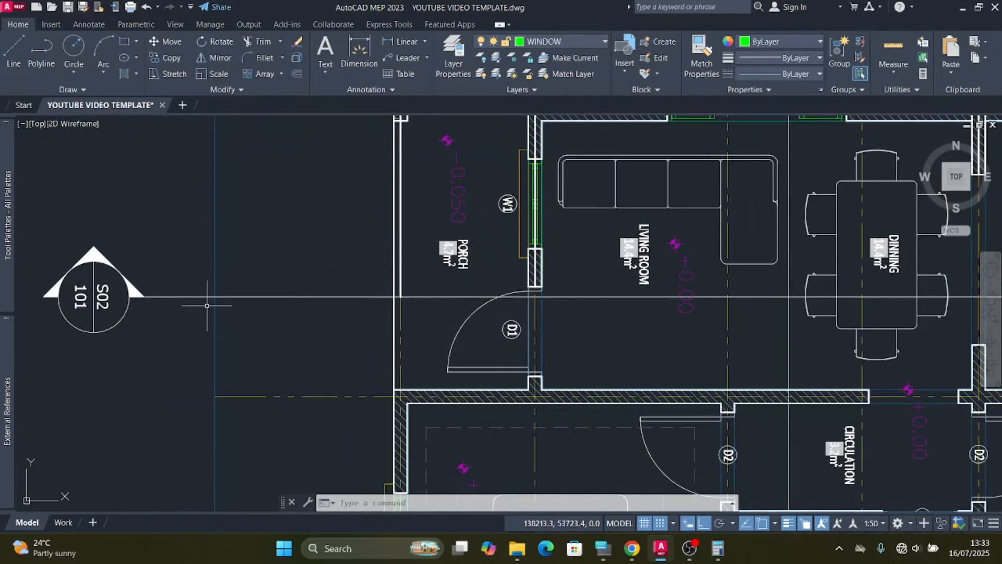
scroll(157, 300, down, 3)
scroll(157, 300, up, 3)
scroll(219, 295, down, 6)
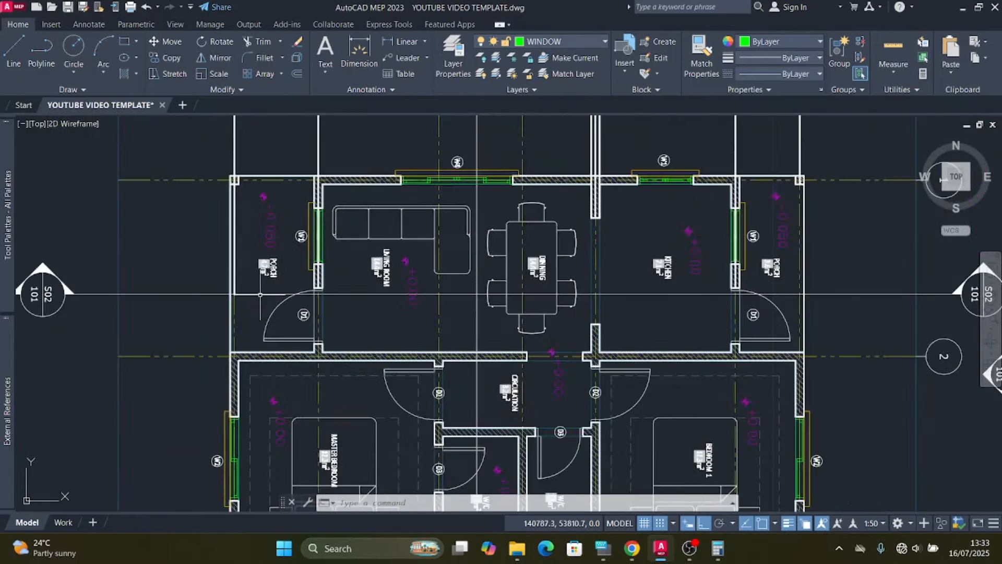
scroll(216, 294, up, 4)
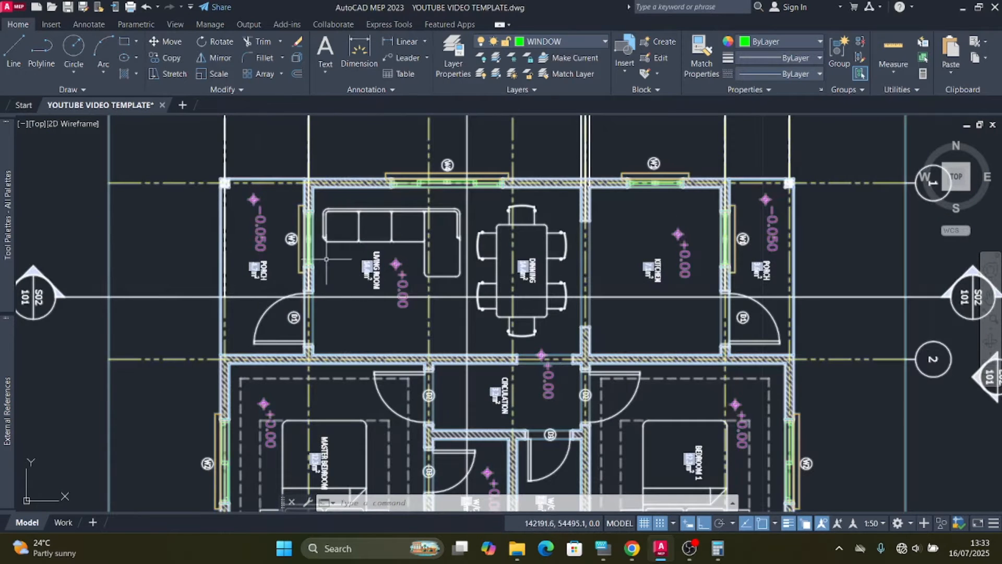
scroll(295, 312, down, 4)
scroll(290, 171, up, 3)
scroll(376, 231, up, 2)
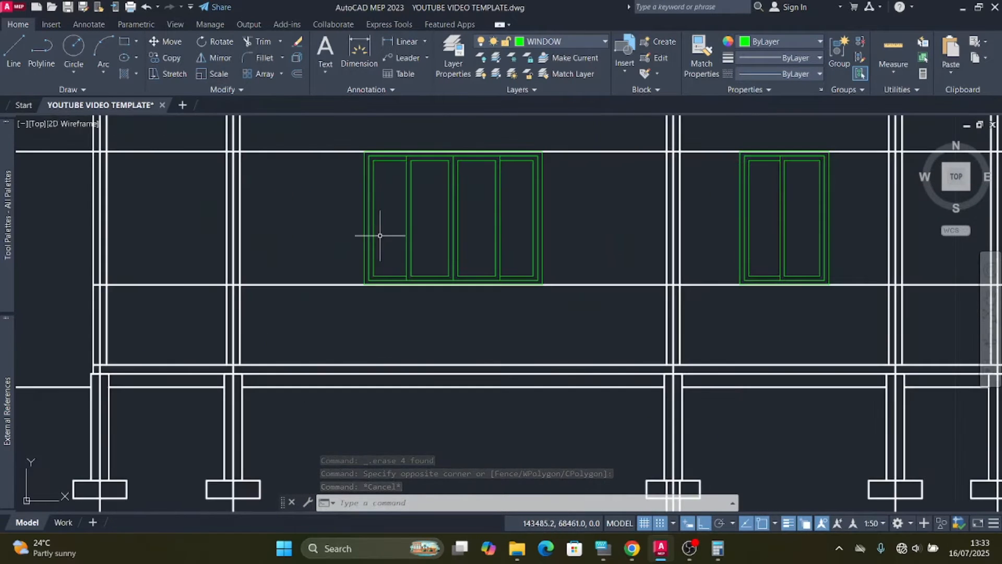
scroll(365, 243, down, 3)
scroll(347, 234, up, 3)
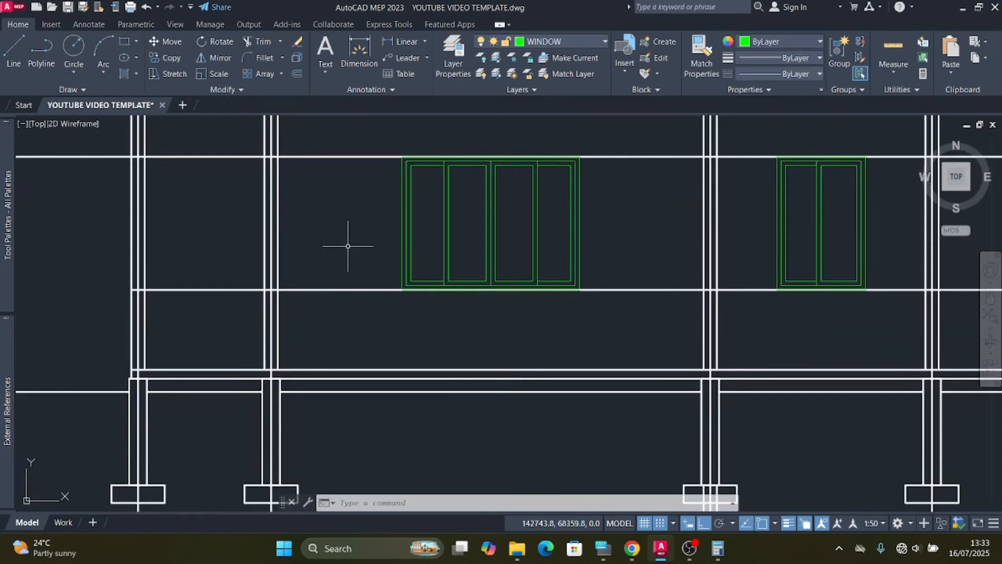
Step: Copy the window sill outline from the section to the elevation, placing its upper inner corner where the second-from-right wall's inner face meets the sill line
middle_drag(478, 289, 403, 277)
scroll(403, 276, down, 1)
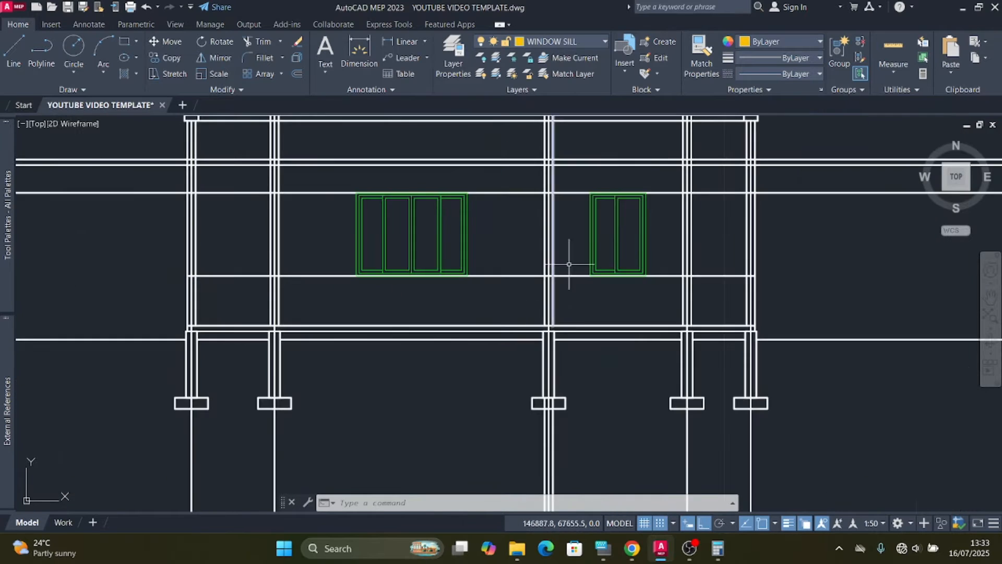
scroll(653, 274, down, 2)
scroll(376, 310, up, 8)
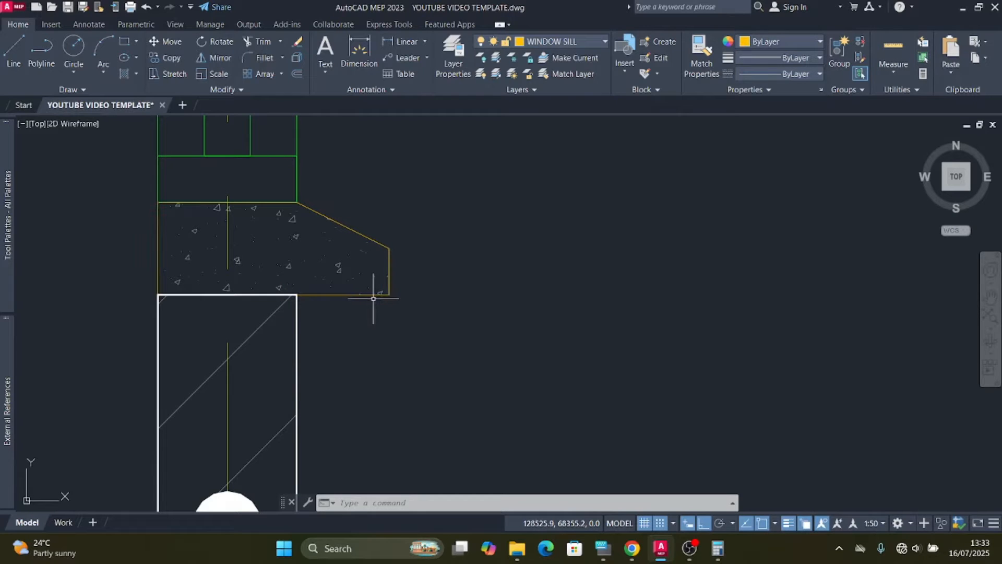
click(375, 295)
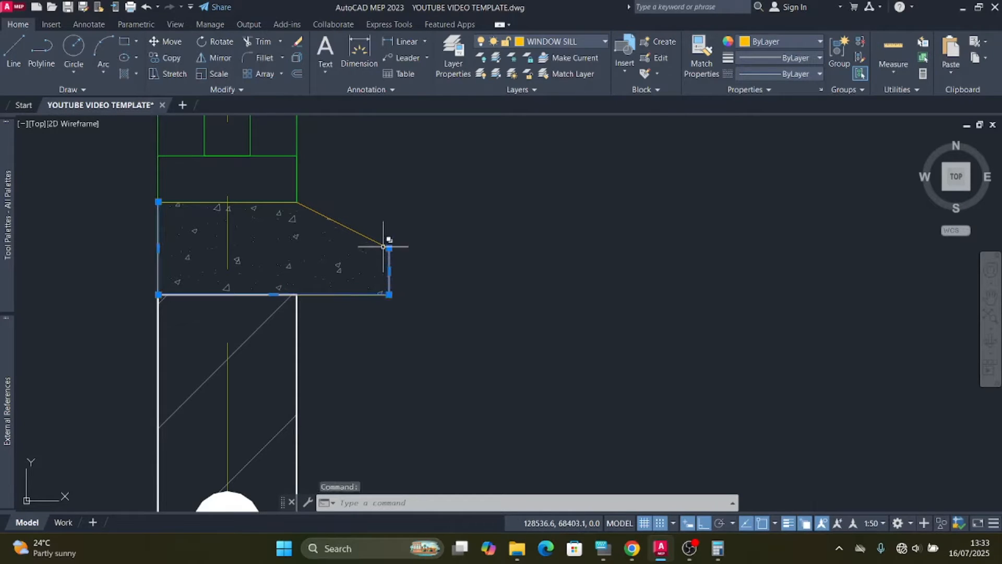
click(371, 234)
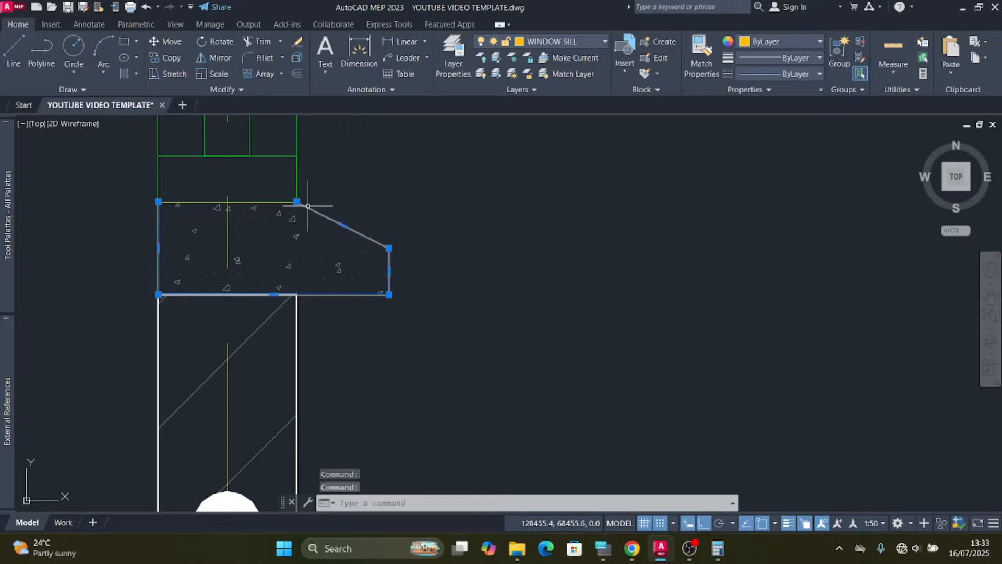
click(264, 201)
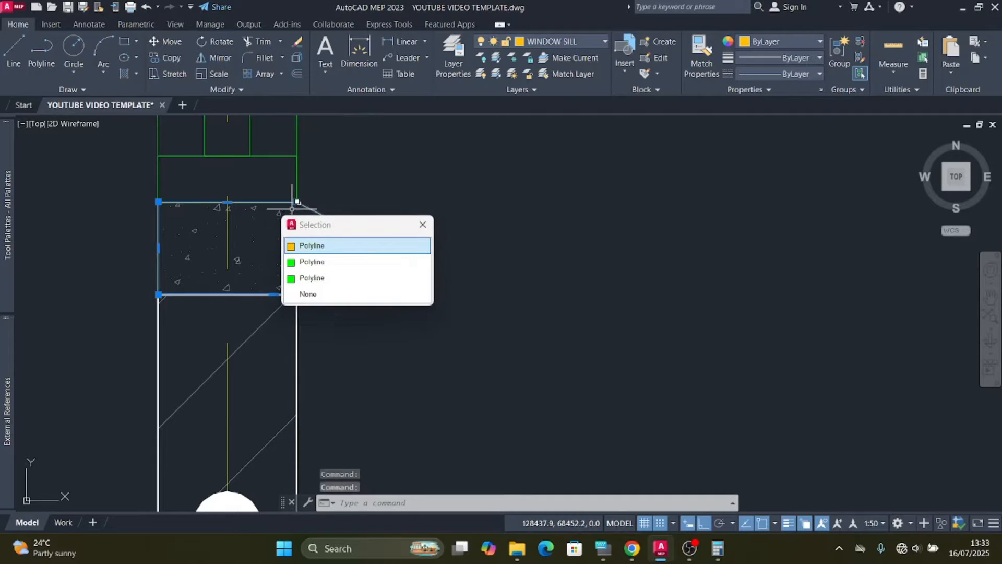
click(336, 247)
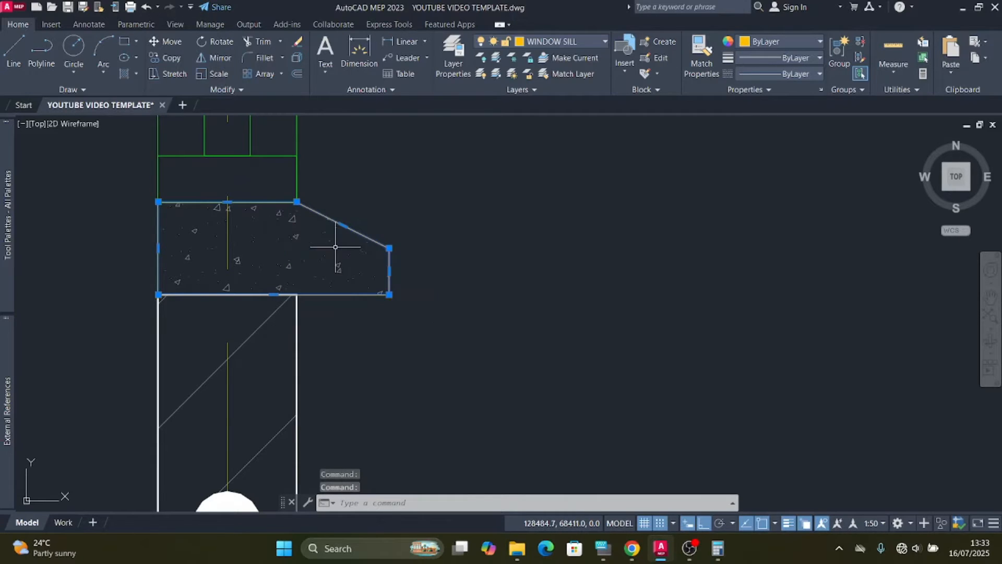
click(163, 56)
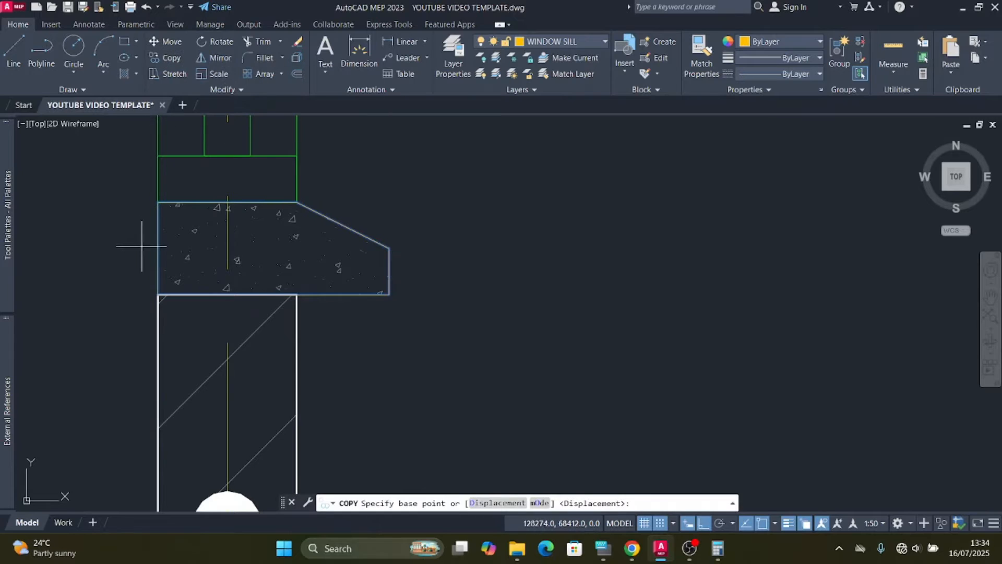
click(158, 202)
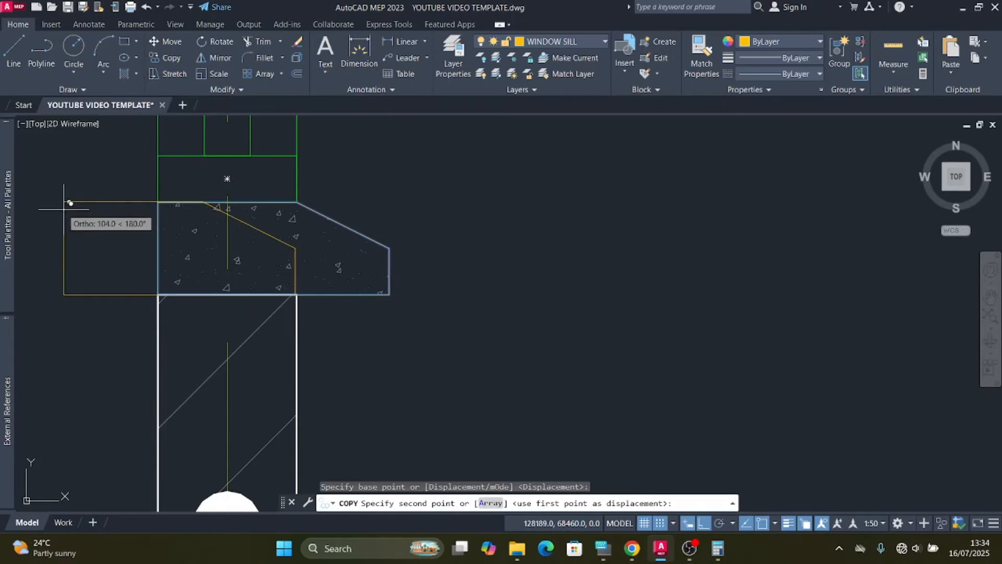
scroll(107, 217, down, 5)
scroll(107, 217, down, 2)
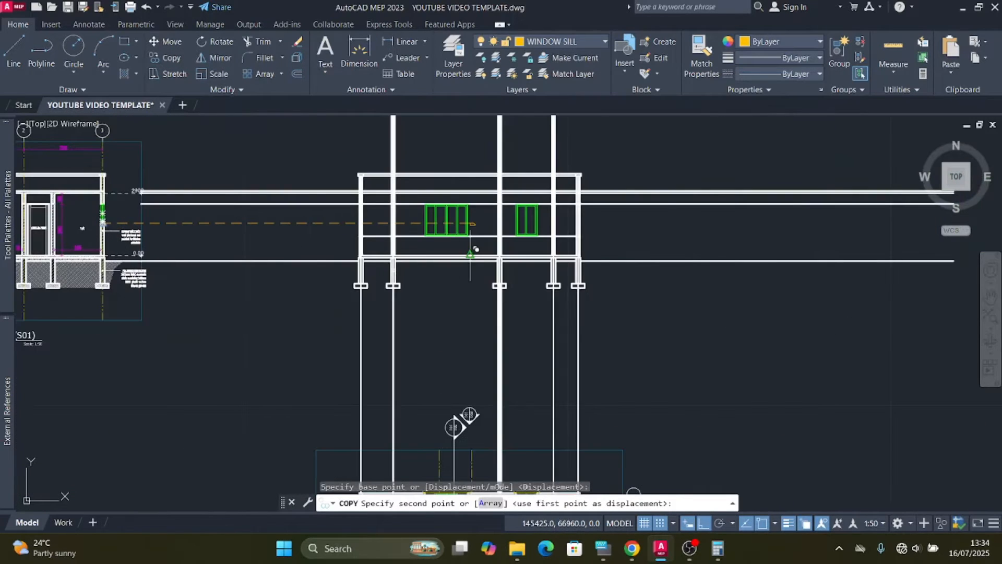
scroll(483, 232, up, 2)
scroll(349, 262, down, 2)
scroll(511, 252, up, 1)
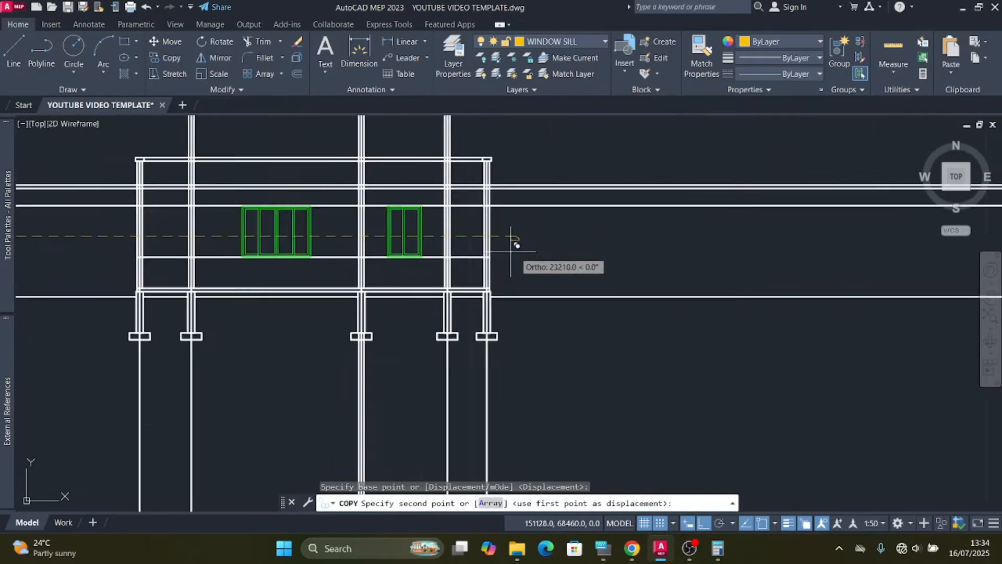
scroll(511, 251, up, 2)
scroll(441, 259, down, 2)
scroll(530, 272, up, 5)
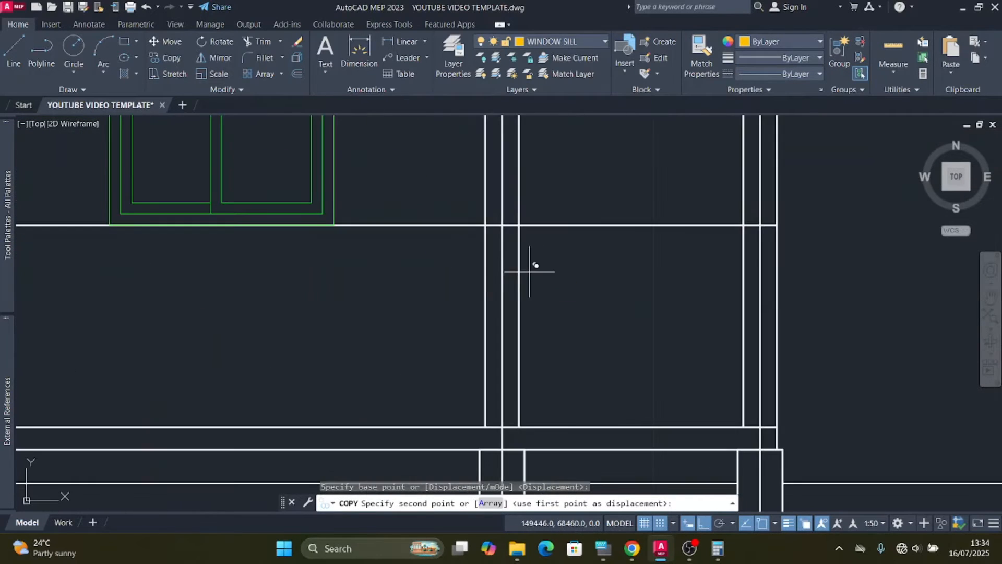
scroll(516, 229, up, 3)
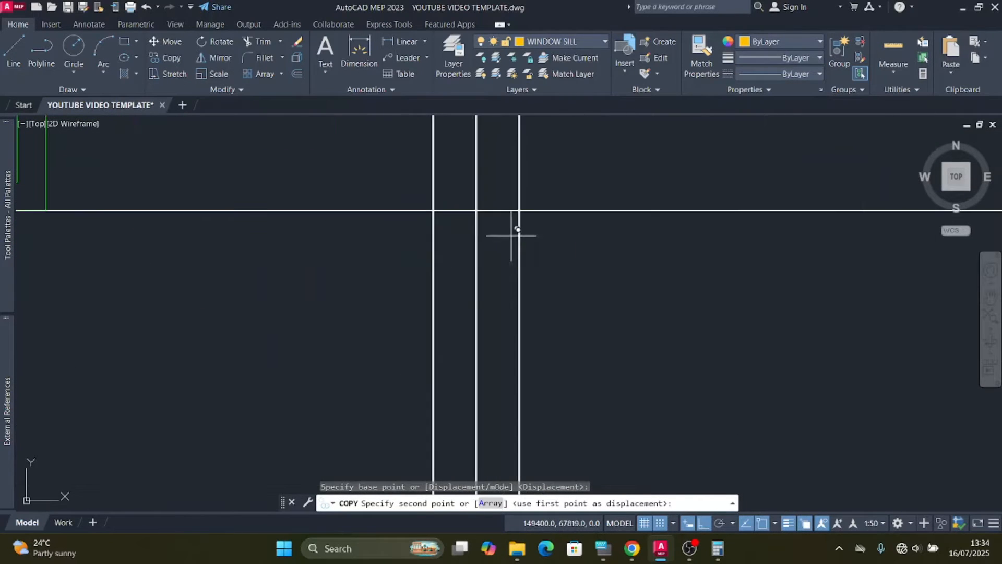
click(433, 211)
key(Escape)
scroll(544, 234, up, 3)
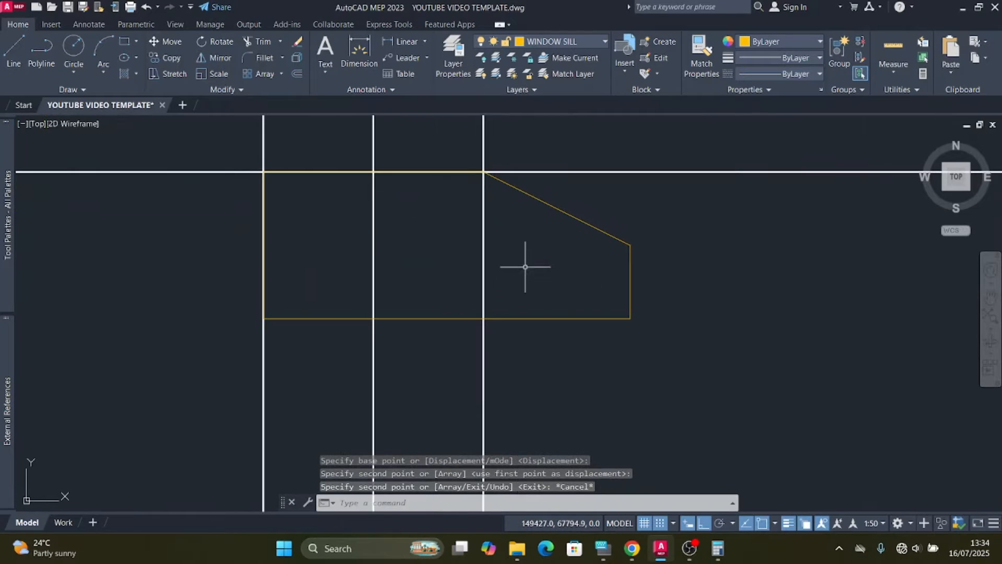
Step: Trim away the part of the copied sill outline inside the wall, leaving only the portion projecting beyond the outer wall face
click(527, 278)
click(467, 222)
scroll(465, 245, down, 3)
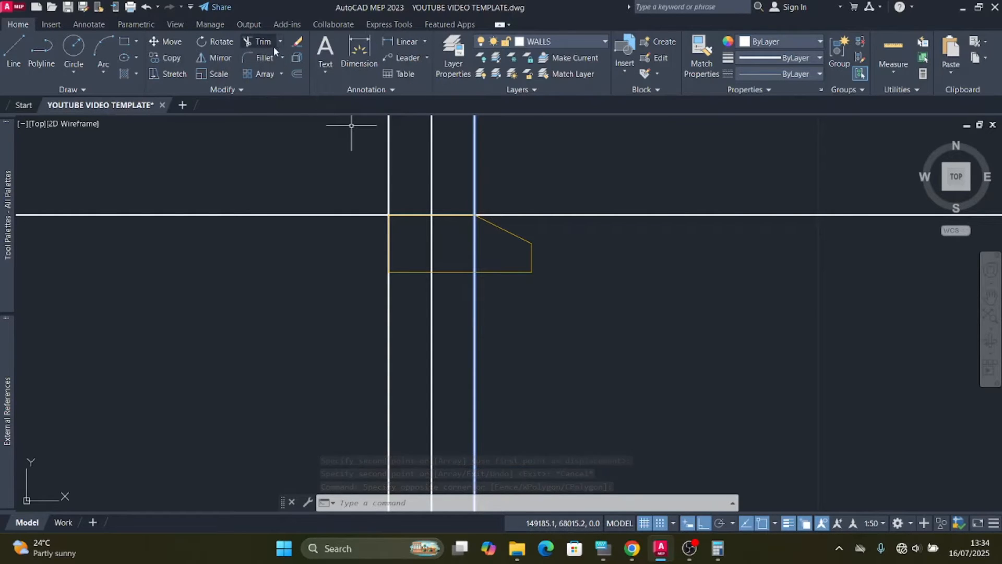
click(261, 41)
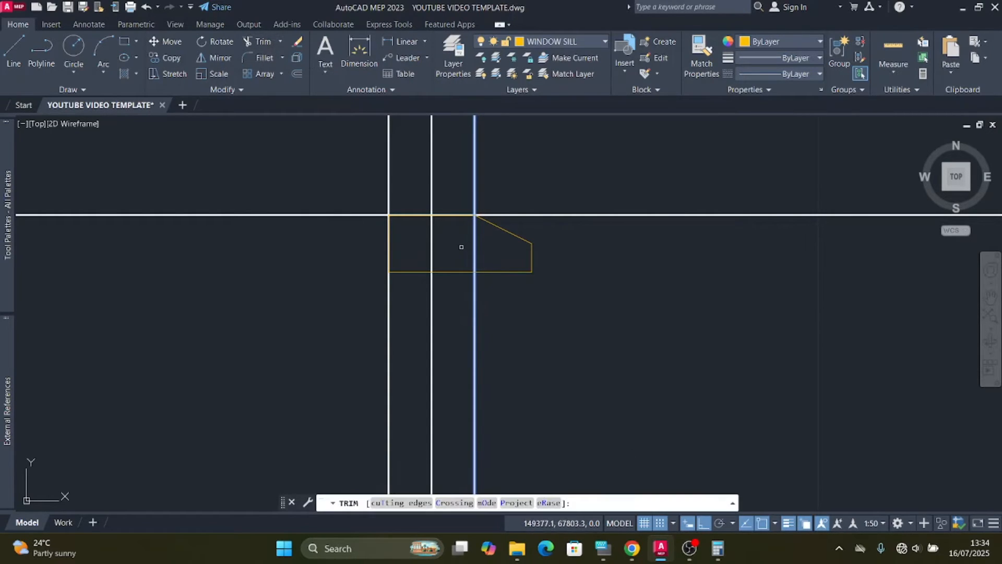
scroll(460, 263, up, 1)
drag(461, 289, 448, 238)
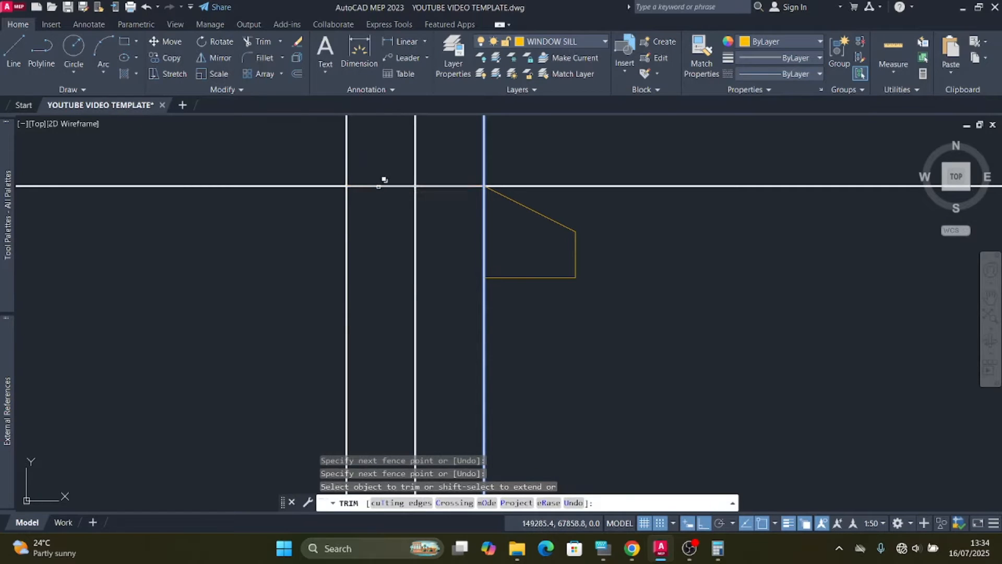
click(395, 185)
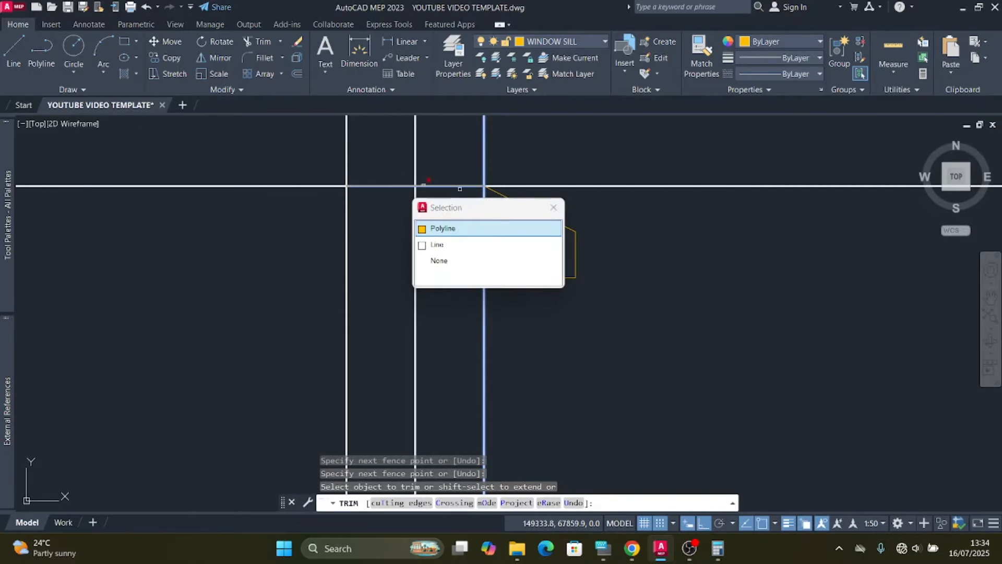
click(475, 232)
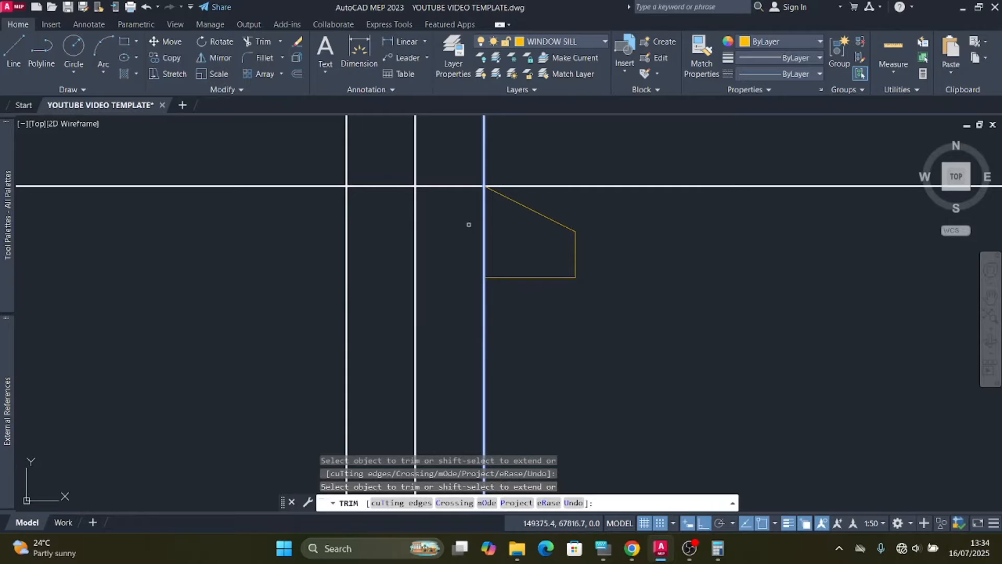
scroll(401, 228, down, 2)
key(Escape)
Step: Mirror the projecting sill profile about a vertical line beside it, keeping the source objects
click(551, 301)
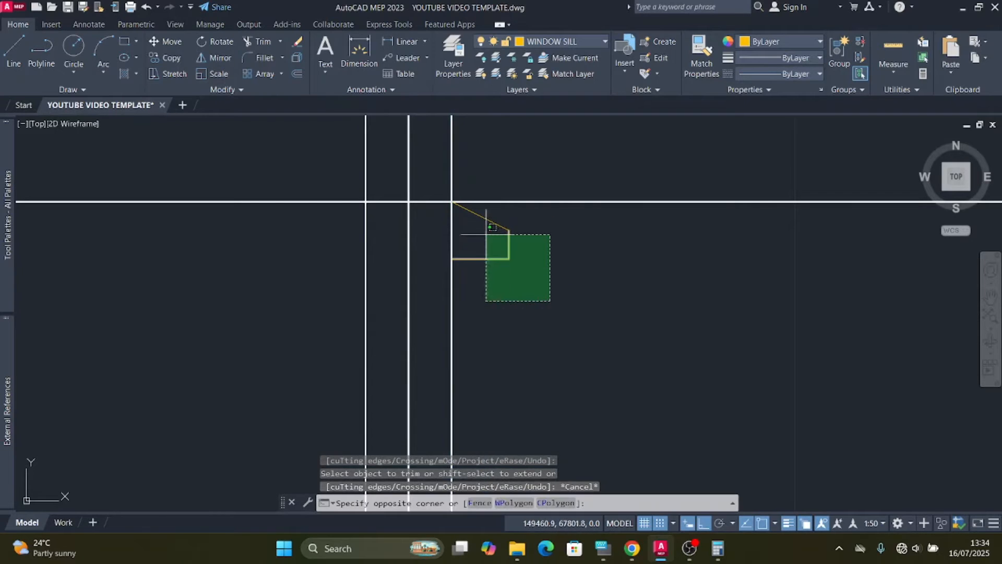
click(487, 235)
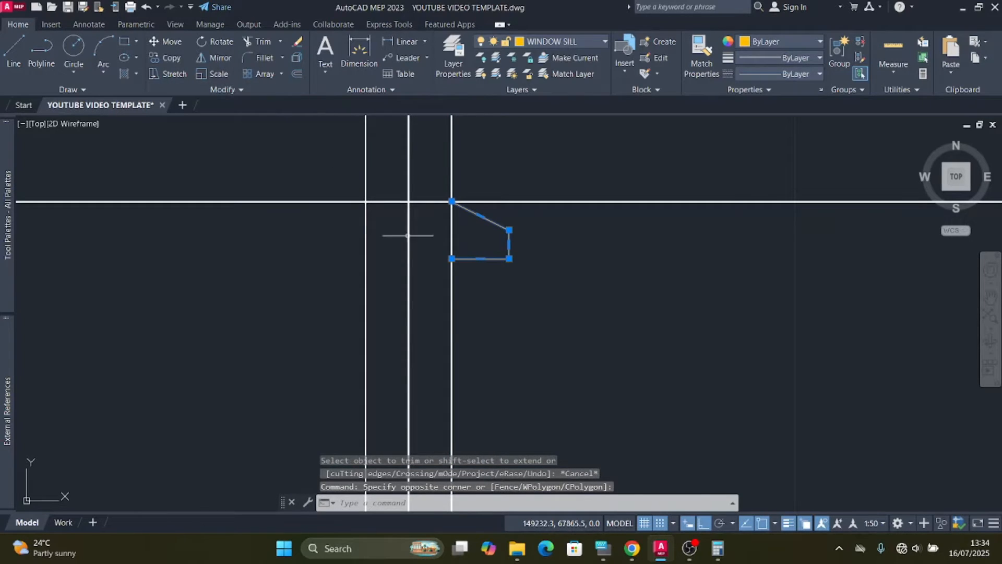
click(214, 59)
click(564, 323)
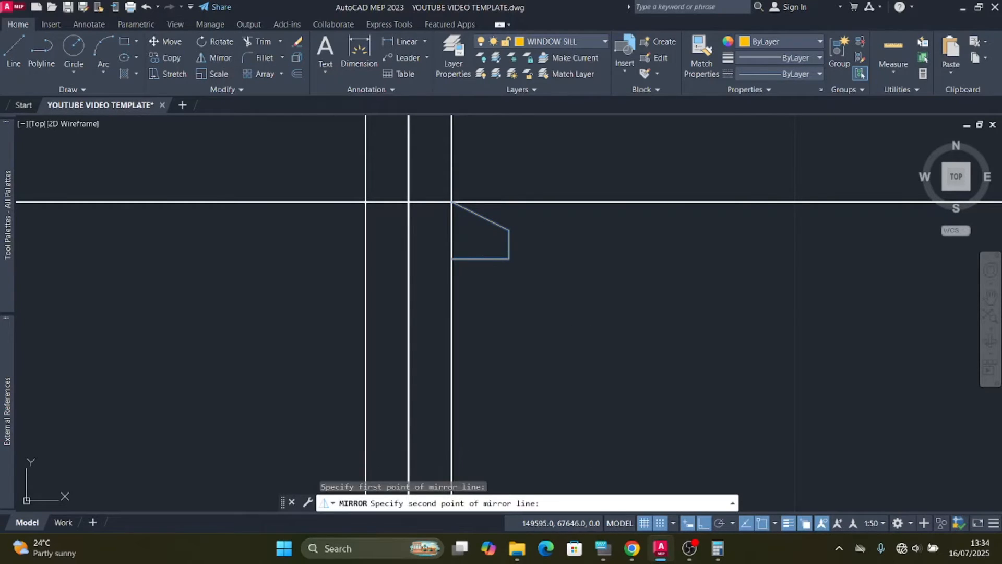
click(560, 145)
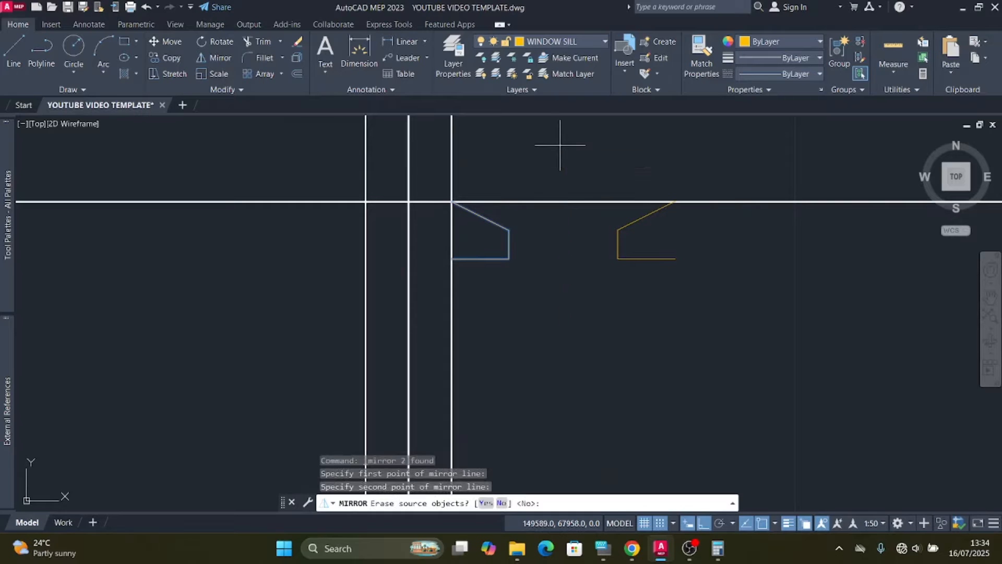
click(502, 503)
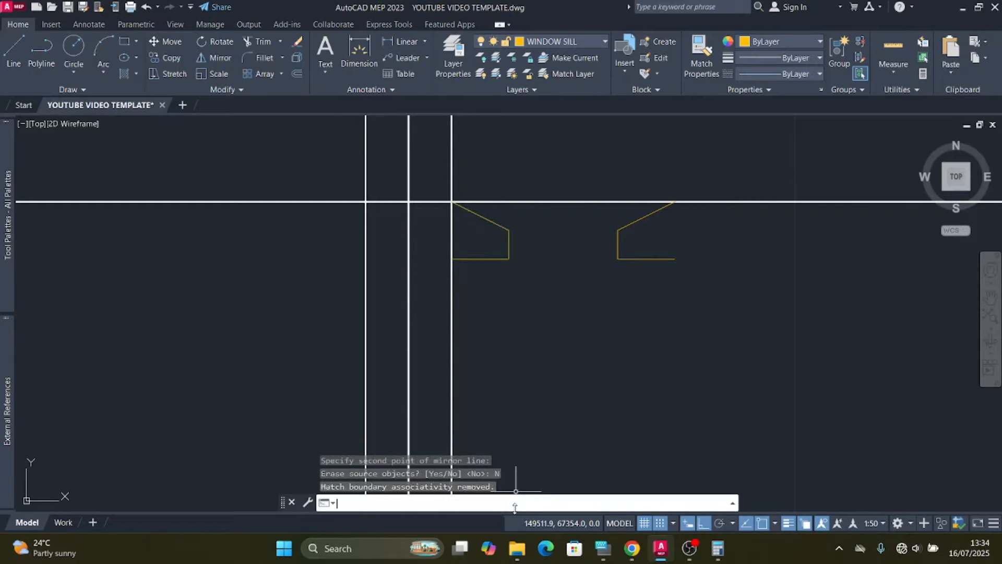
Step: Move the mirrored sill profile by its upper open end along the sill line to the outer face of the second wall from the left
click(661, 318)
click(579, 221)
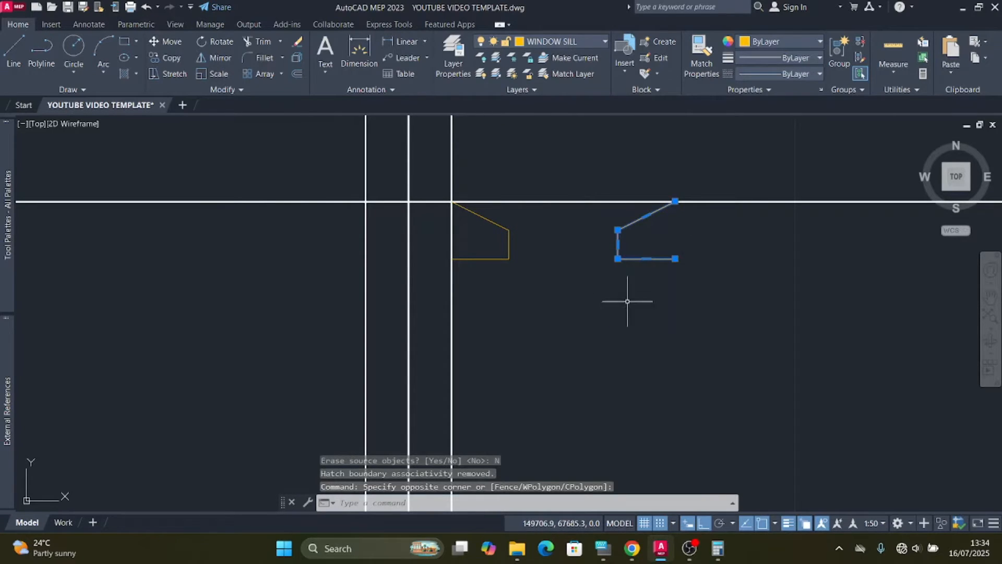
click(173, 42)
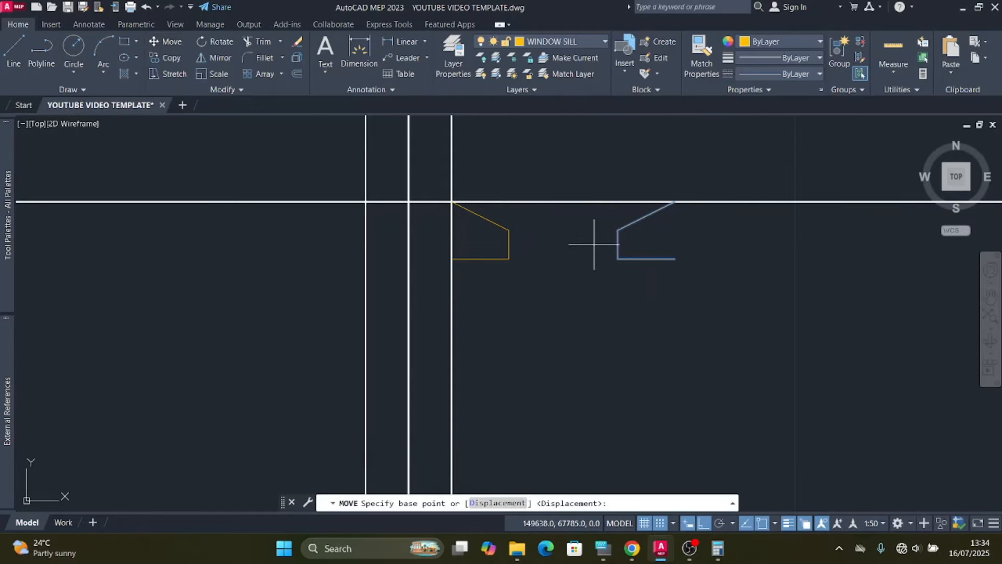
click(686, 201)
scroll(657, 193, down, 5)
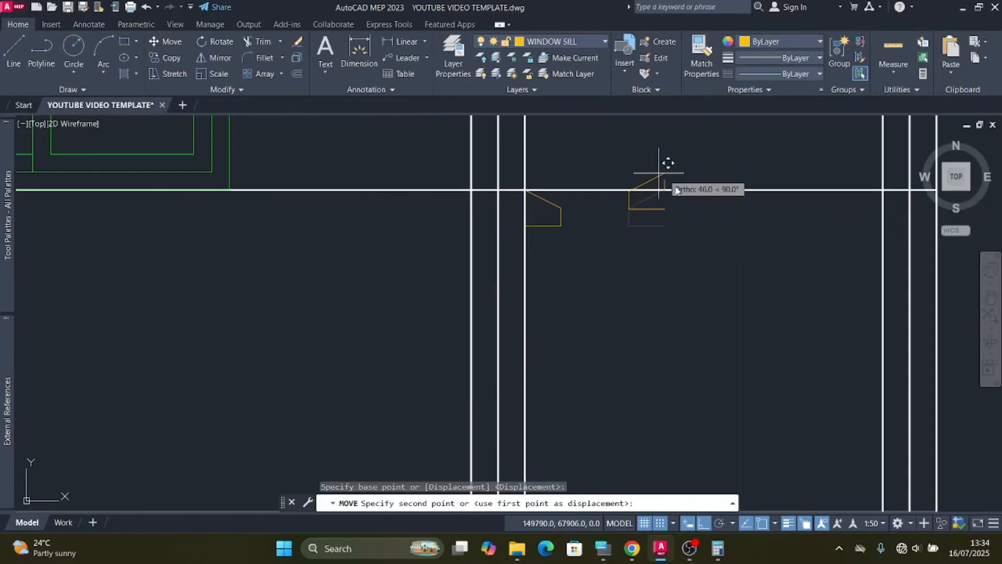
scroll(657, 197, down, 4)
scroll(211, 225, up, 3)
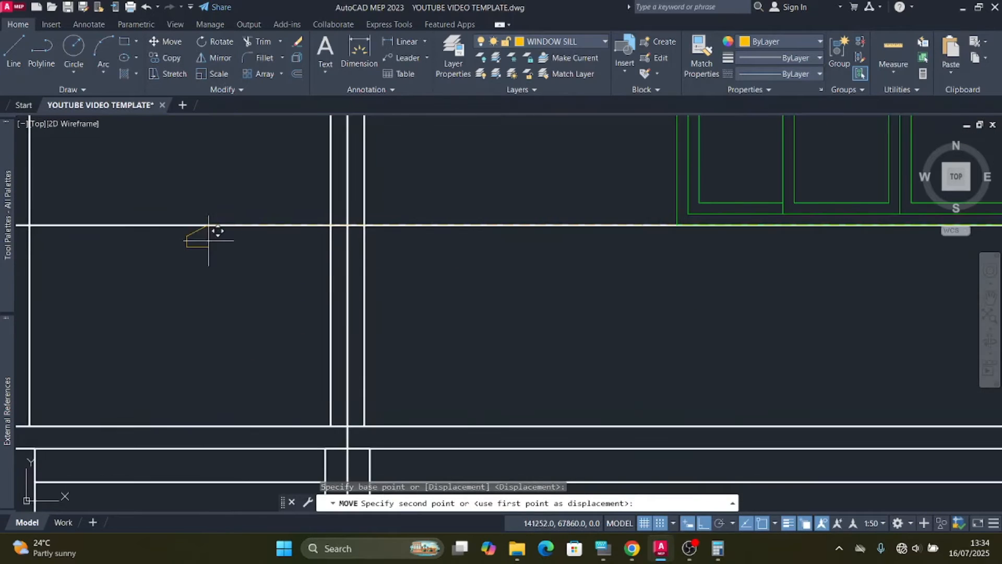
scroll(329, 227, up, 2)
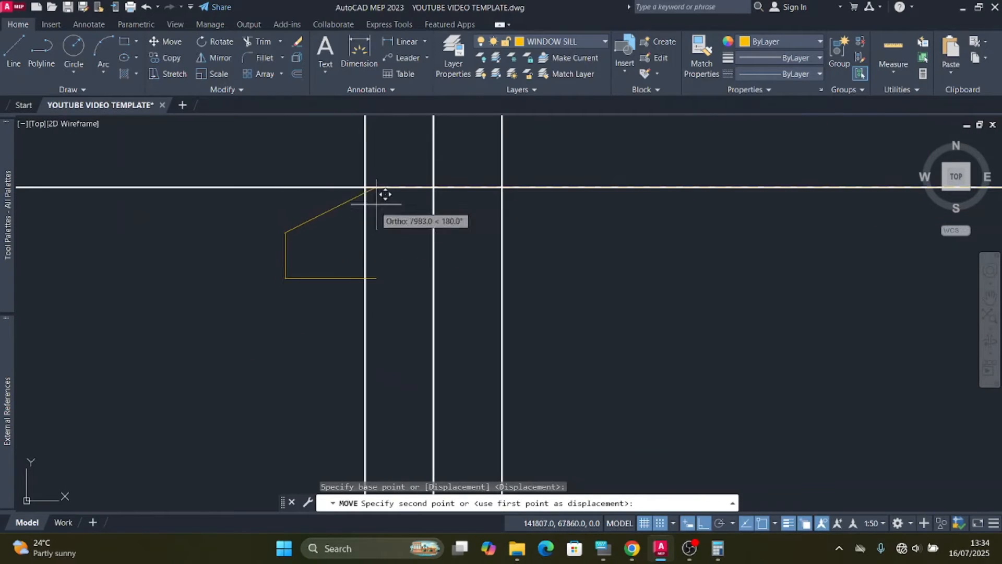
click(352, 188)
key(Escape)
scroll(395, 226, down, 5)
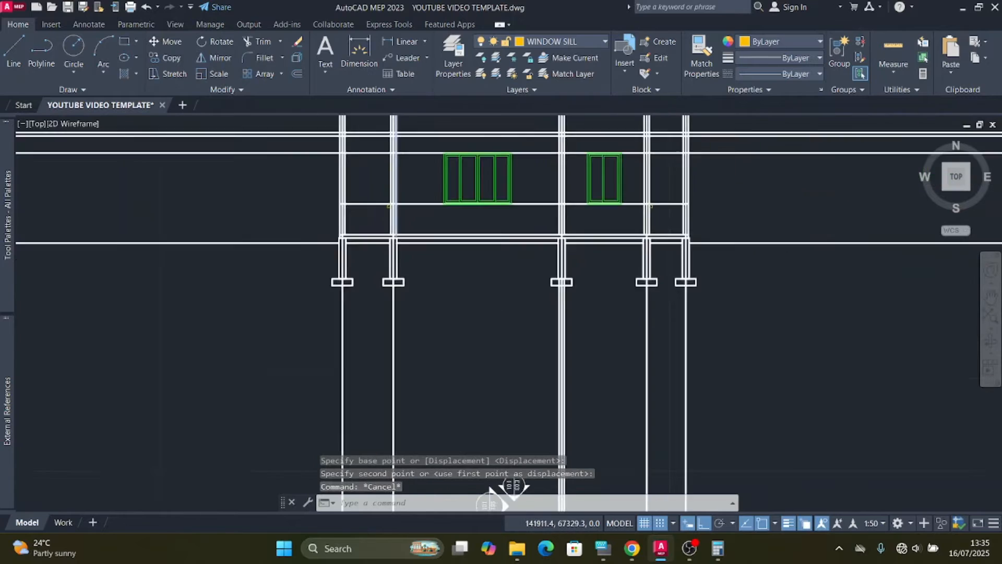
Step: Examine the sill projections at the porch-side windows on the floor plan and compare them with the sills in the elevation
scroll(399, 322, down, 2)
scroll(404, 308, up, 3)
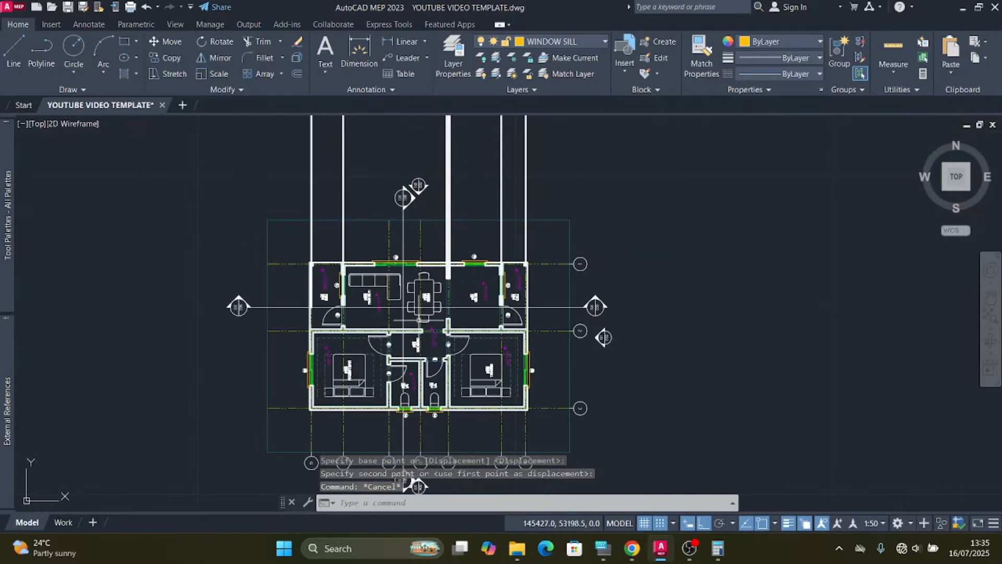
scroll(367, 299, up, 2)
scroll(285, 307, down, 1)
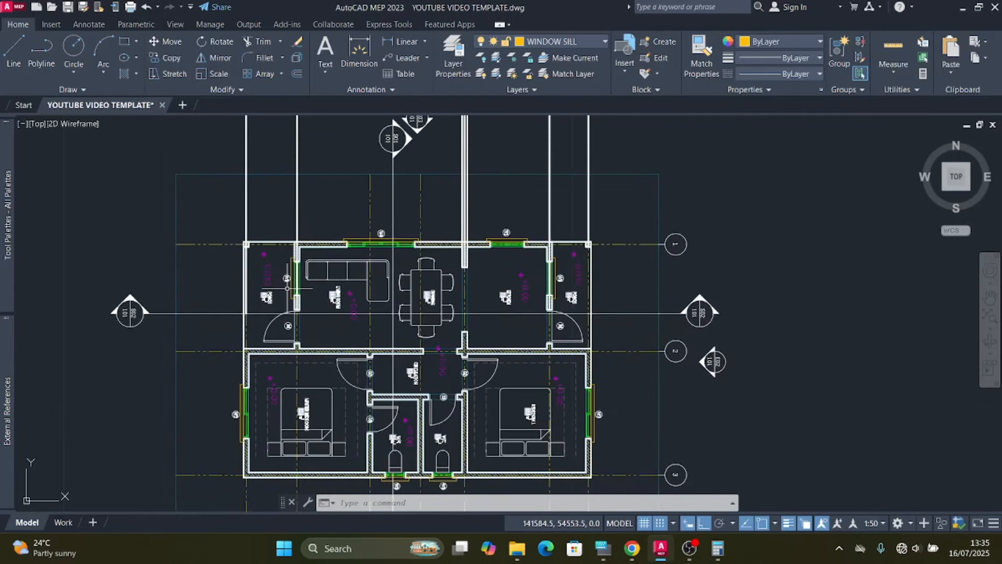
scroll(287, 289, up, 6)
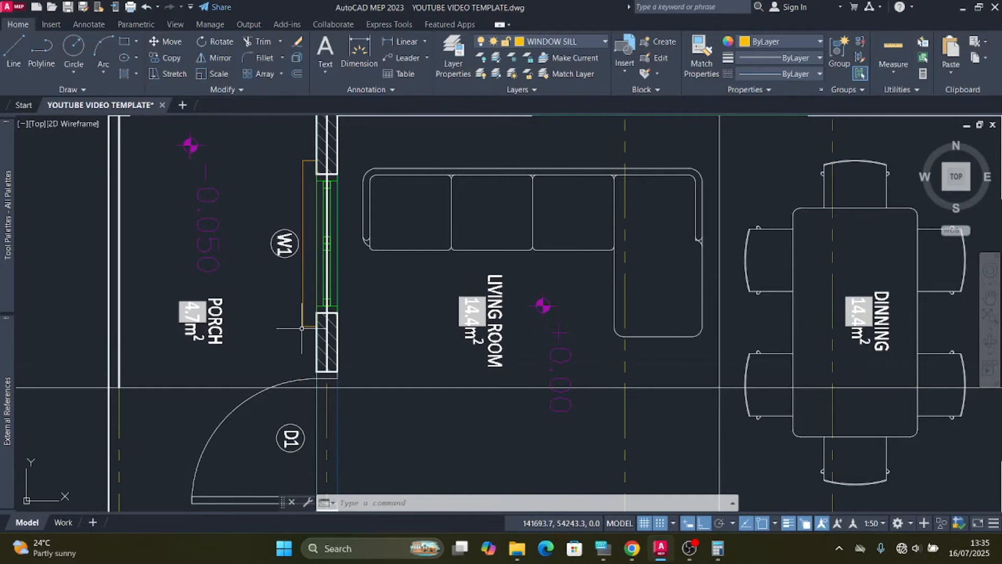
scroll(301, 328, down, 5)
scroll(303, 319, up, 8)
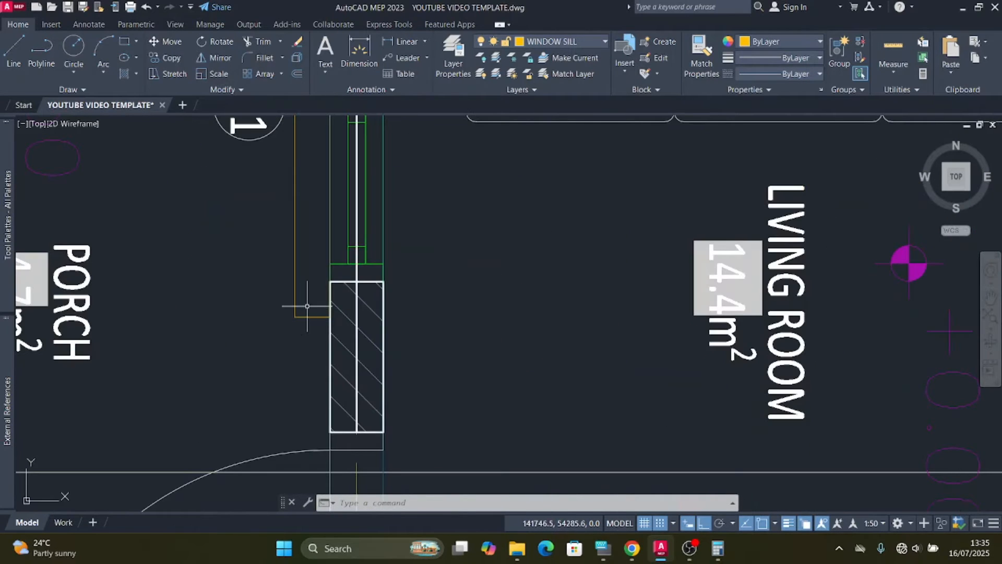
scroll(227, 333, down, 5)
scroll(458, 377, up, 6)
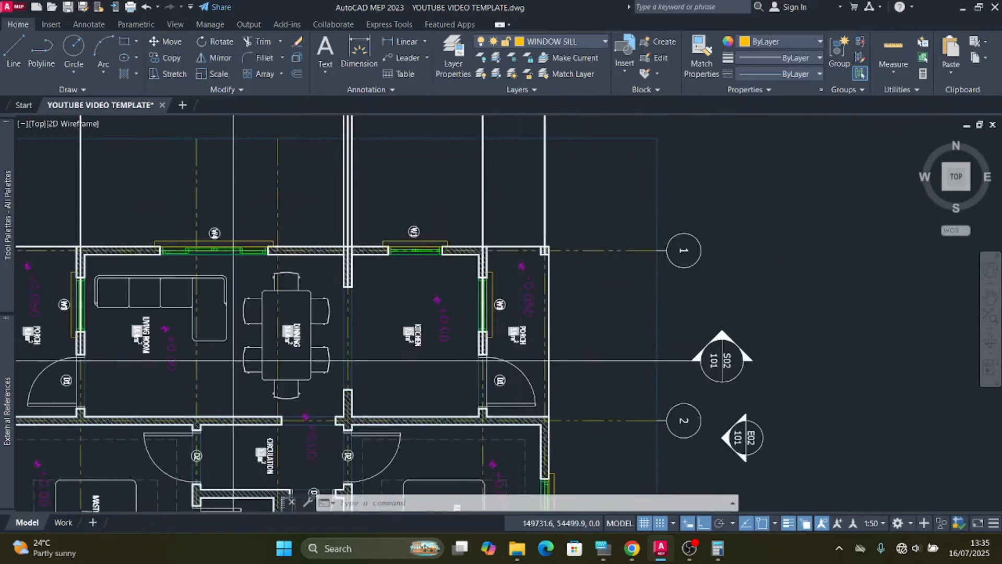
scroll(463, 316, down, 8)
scroll(452, 179, up, 4)
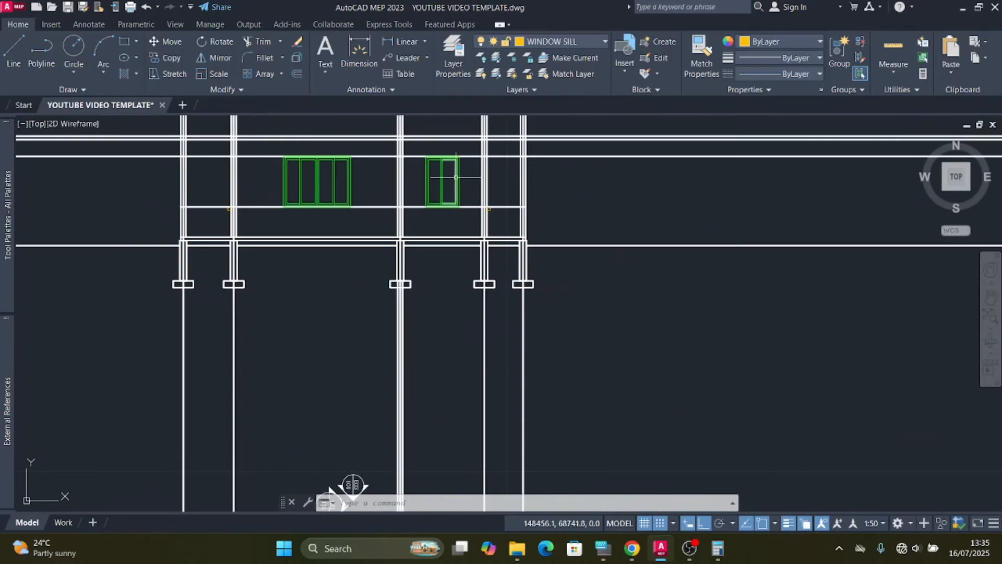
Step: Erase the horizontal sill projection line that crosses all the walls at the bottom of the elevation windows
scroll(490, 206, up, 4)
scroll(486, 208, up, 5)
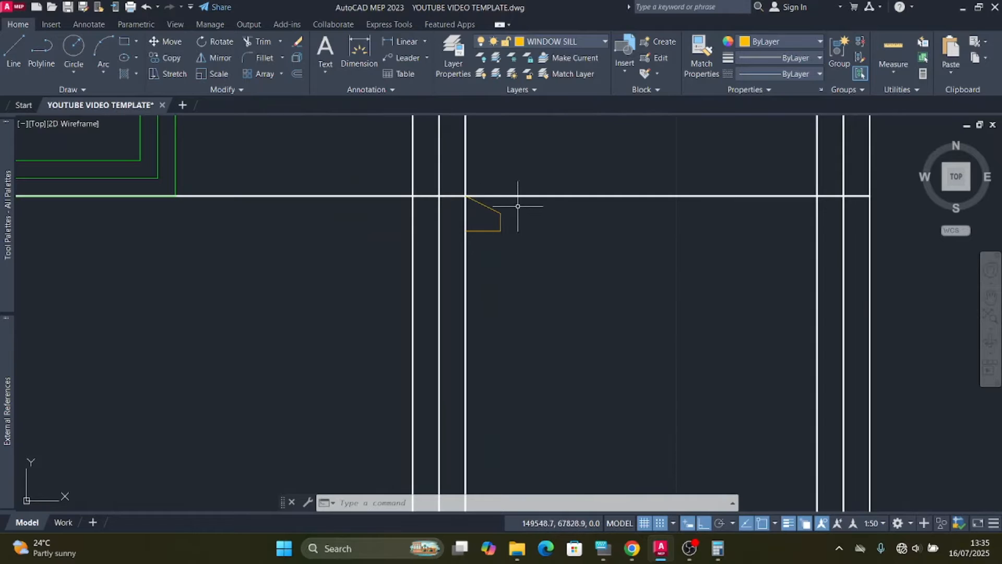
scroll(593, 256, down, 6)
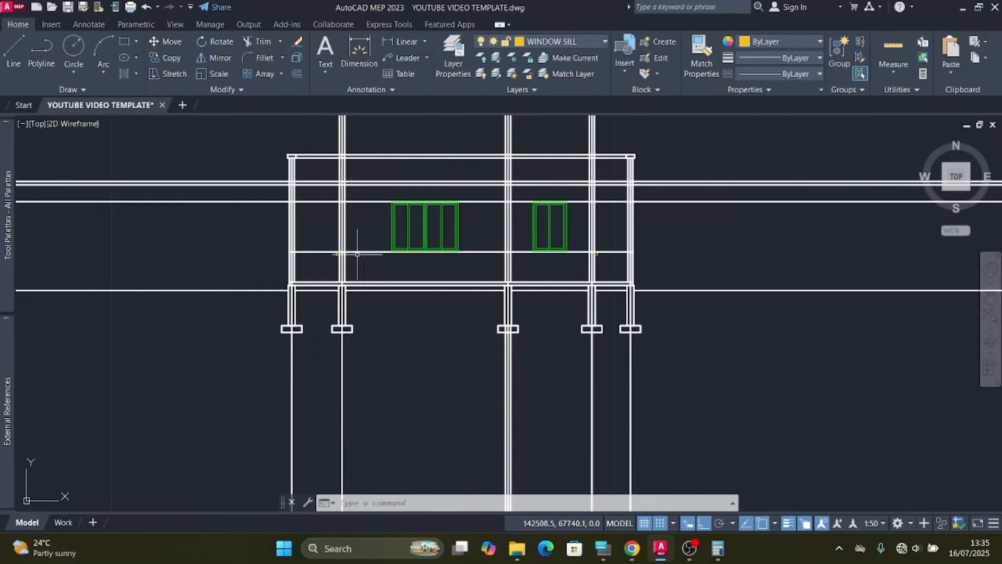
scroll(358, 255, up, 10)
scroll(280, 282, down, 2)
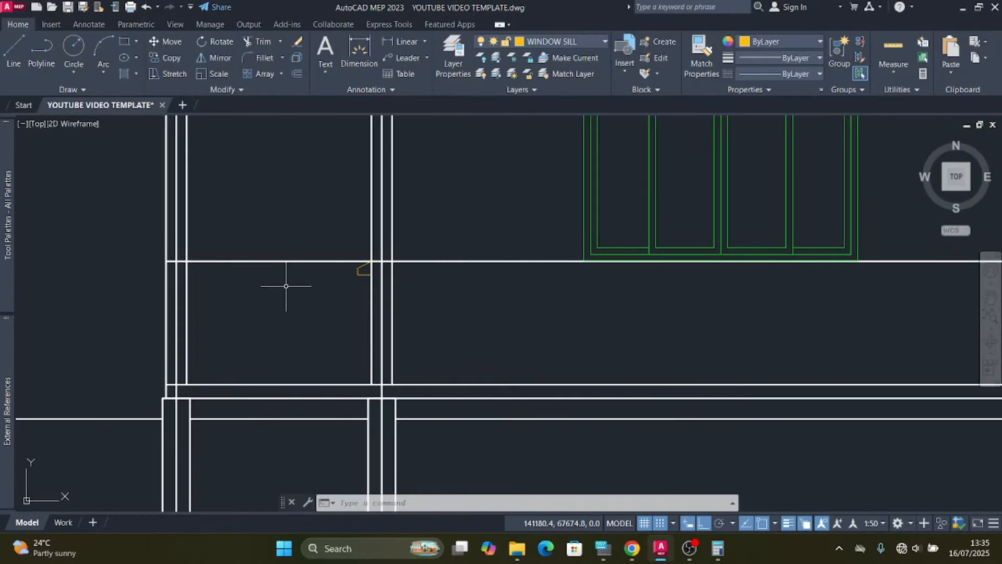
click(286, 286)
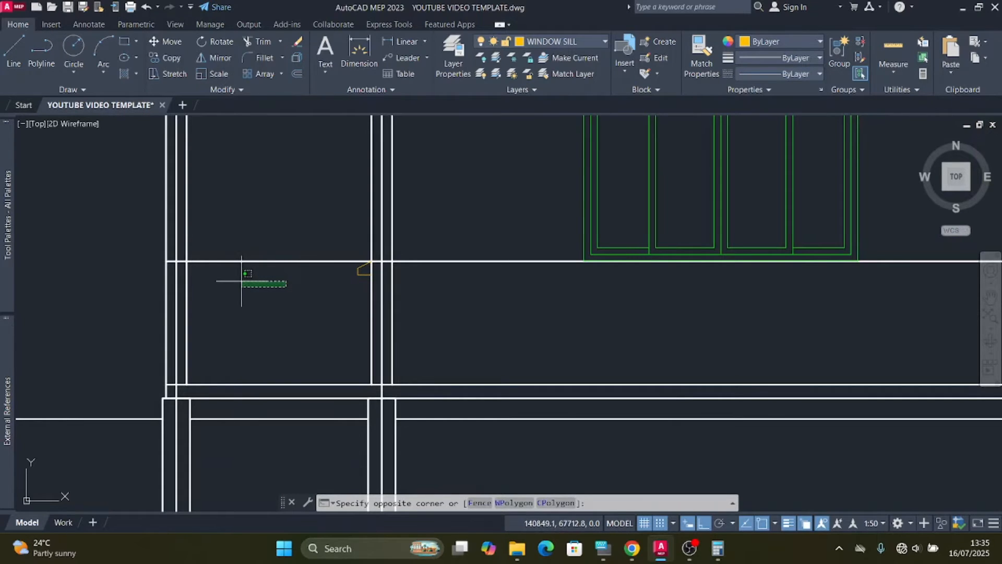
click(247, 235)
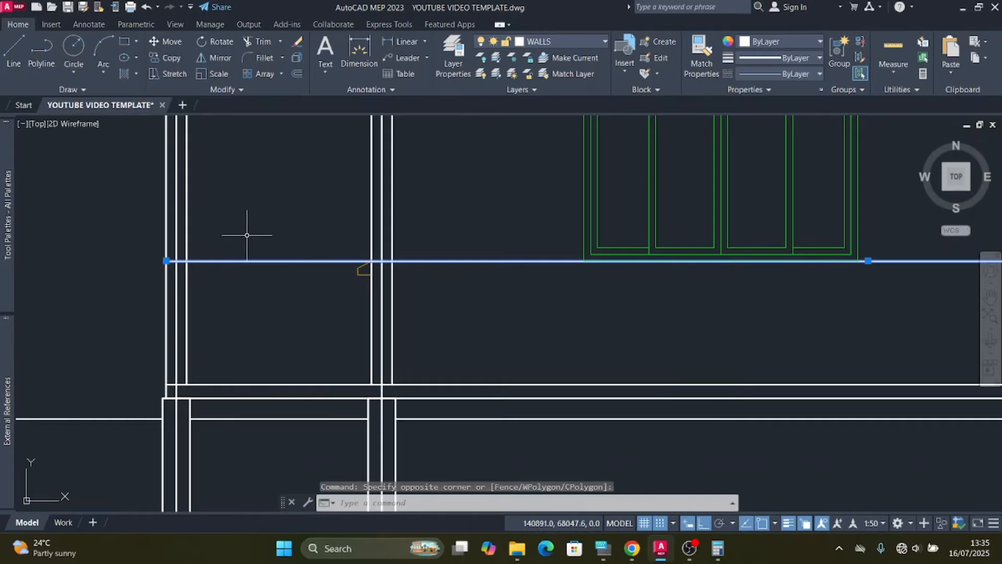
key(Delete)
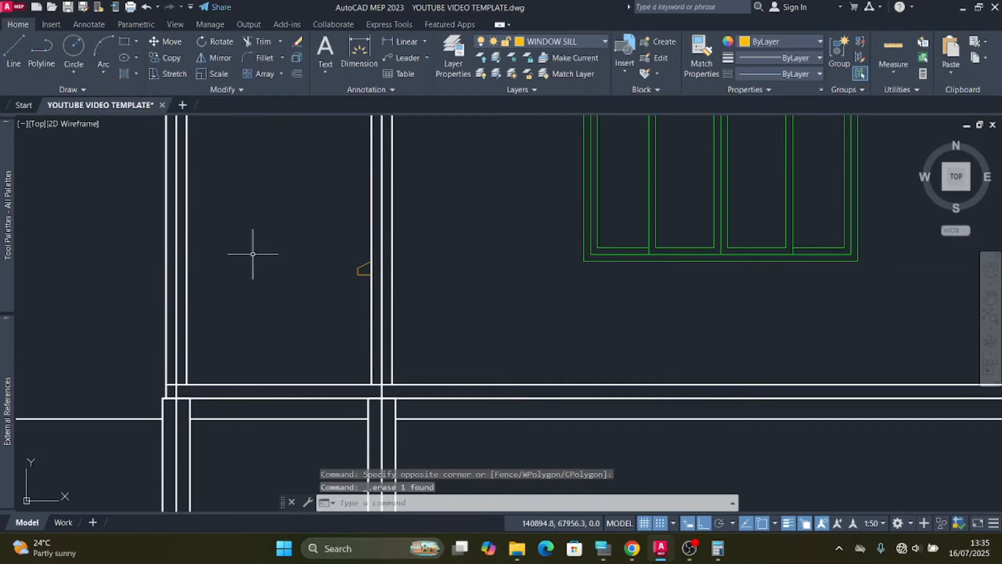
Step: Examine the elevation's walls, windows, floor and foundation lines for projection lines that still need cleaning up
scroll(271, 297, down, 3)
scroll(321, 298, up, 1)
scroll(497, 282, down, 1)
scroll(399, 245, up, 2)
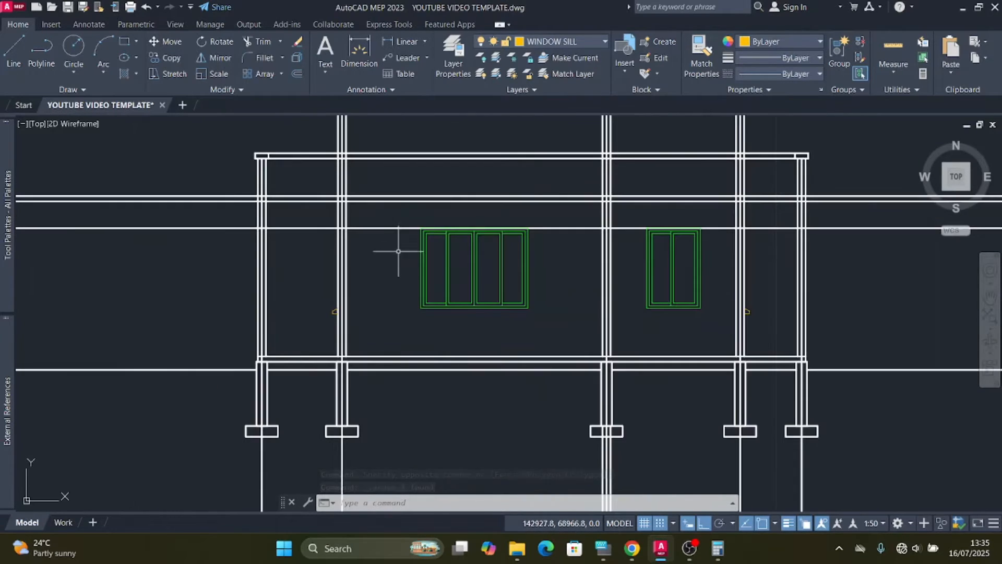
scroll(384, 287, down, 2)
scroll(433, 397, up, 2)
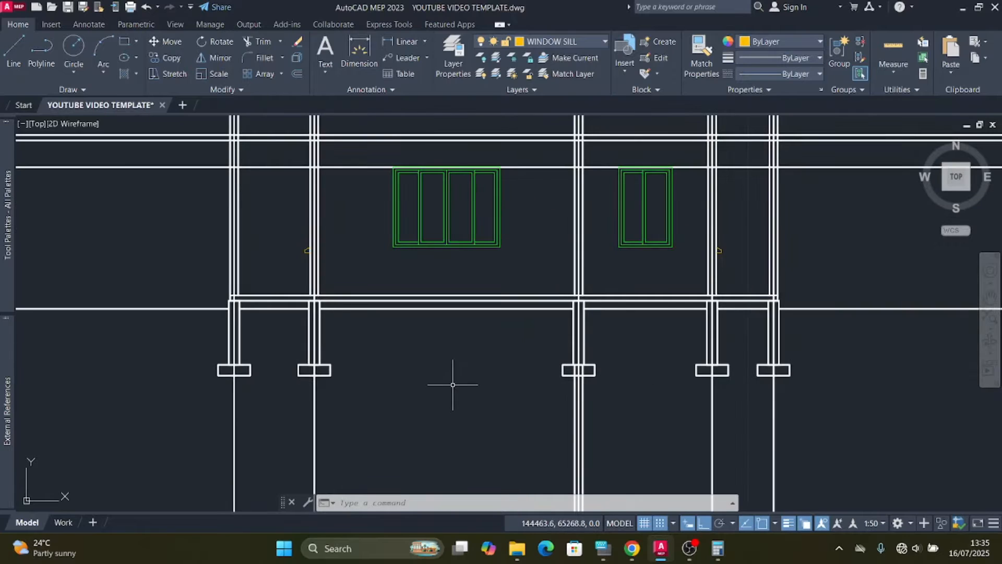
scroll(248, 288, up, 3)
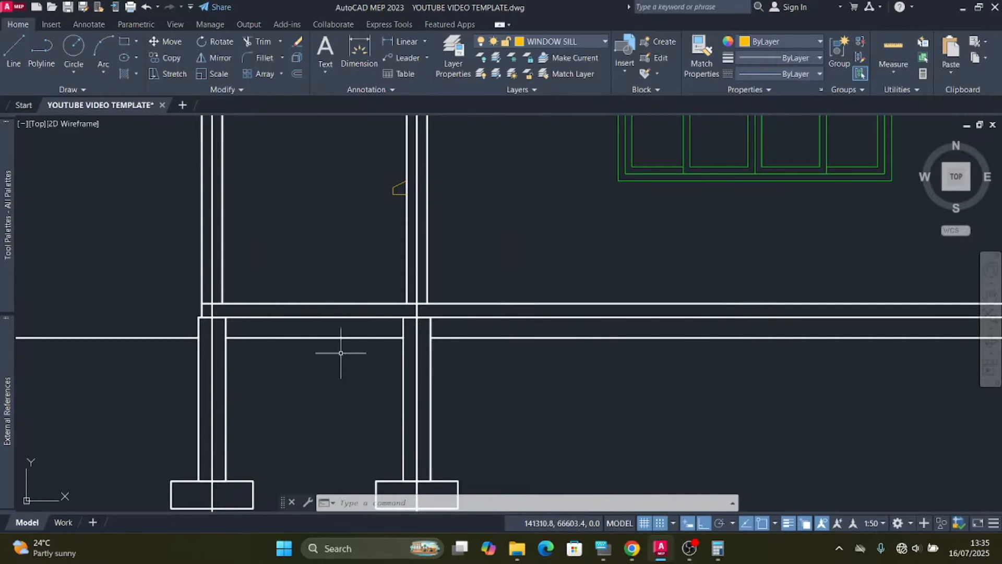
scroll(320, 326, down, 2)
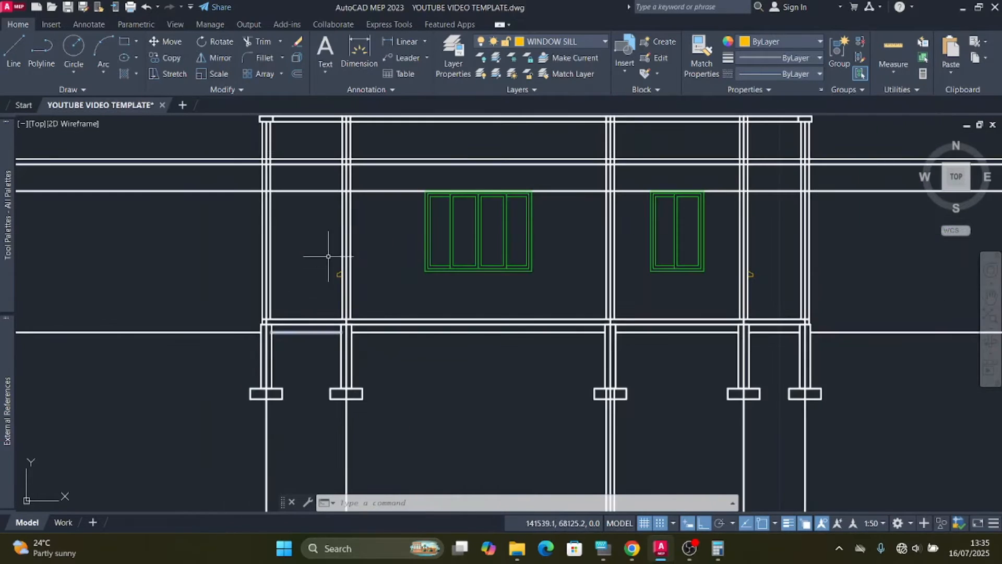
Step: With the wall and upper projection lines selected, trim the lower slab line inside the leftmost wall and its inner face within the slab depth
click(771, 200)
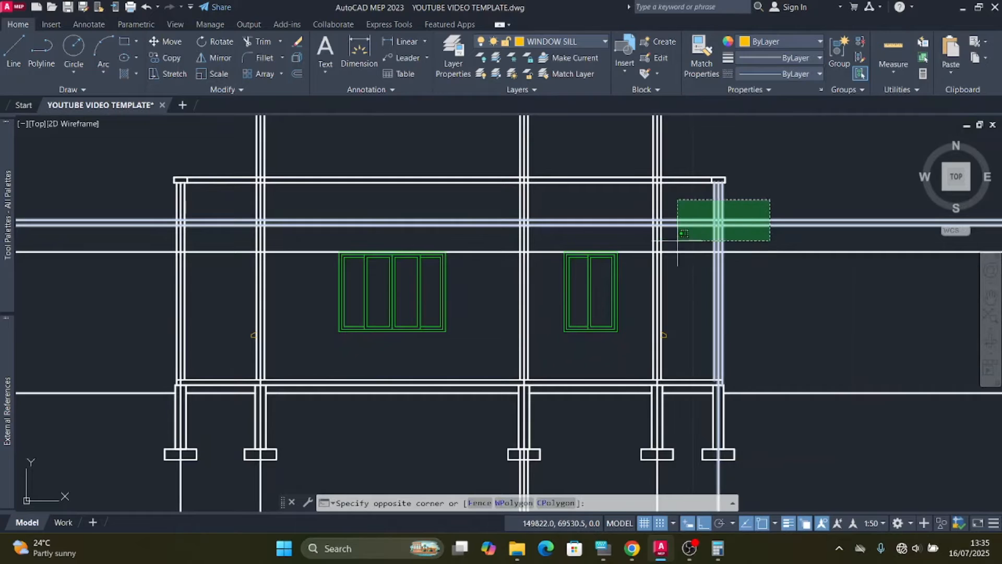
scroll(199, 238, up, 2)
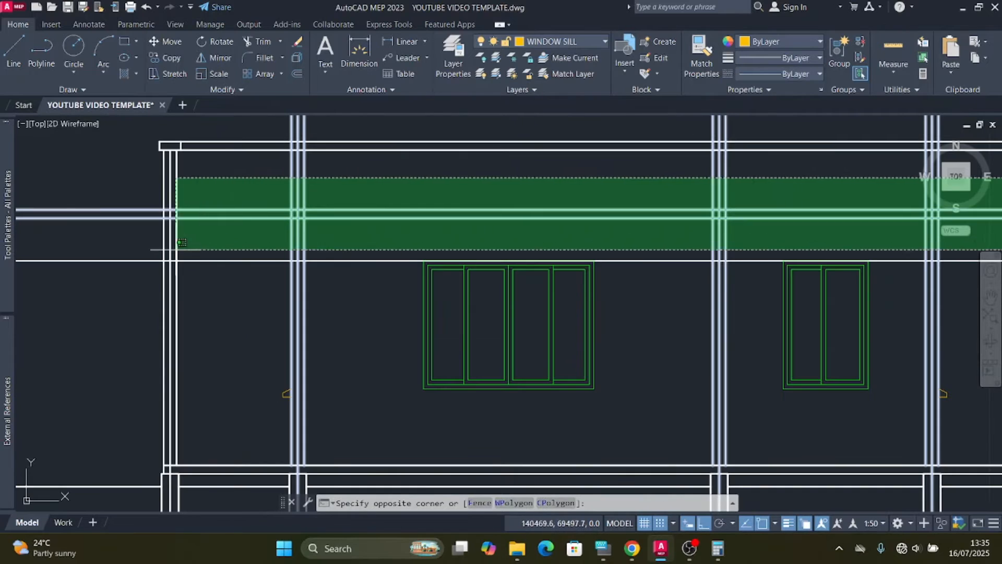
click(131, 262)
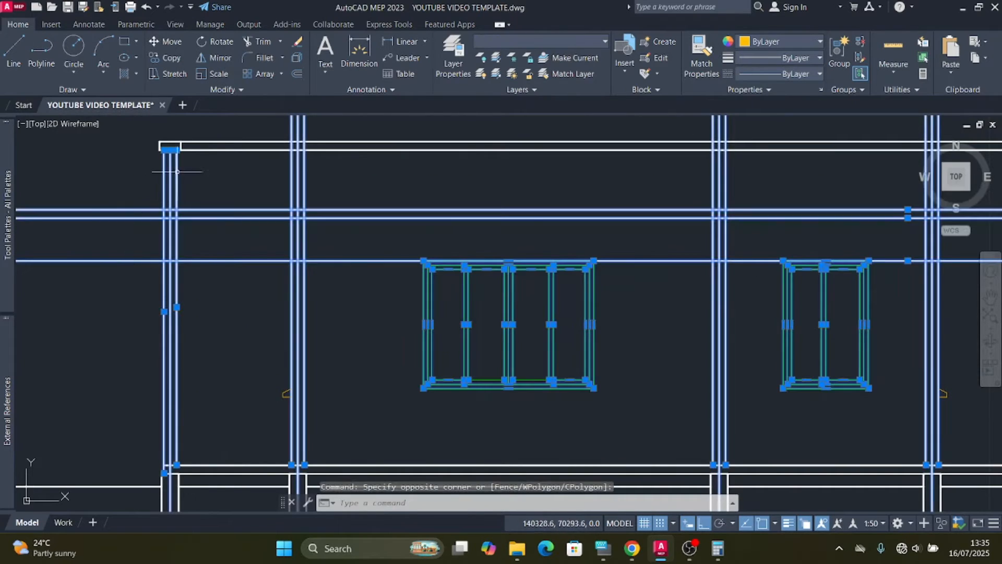
click(266, 43)
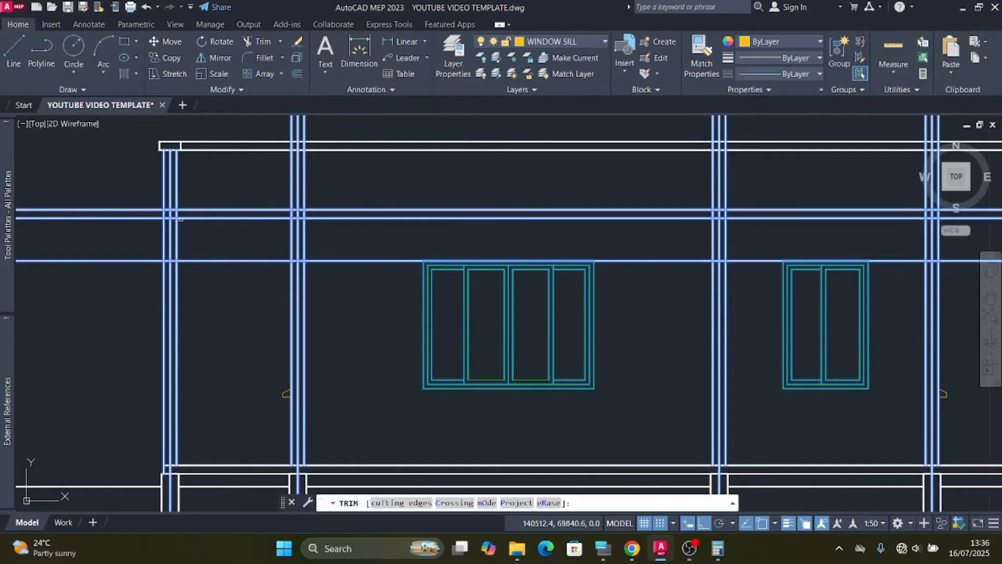
scroll(168, 210, up, 5)
scroll(209, 273, down, 6)
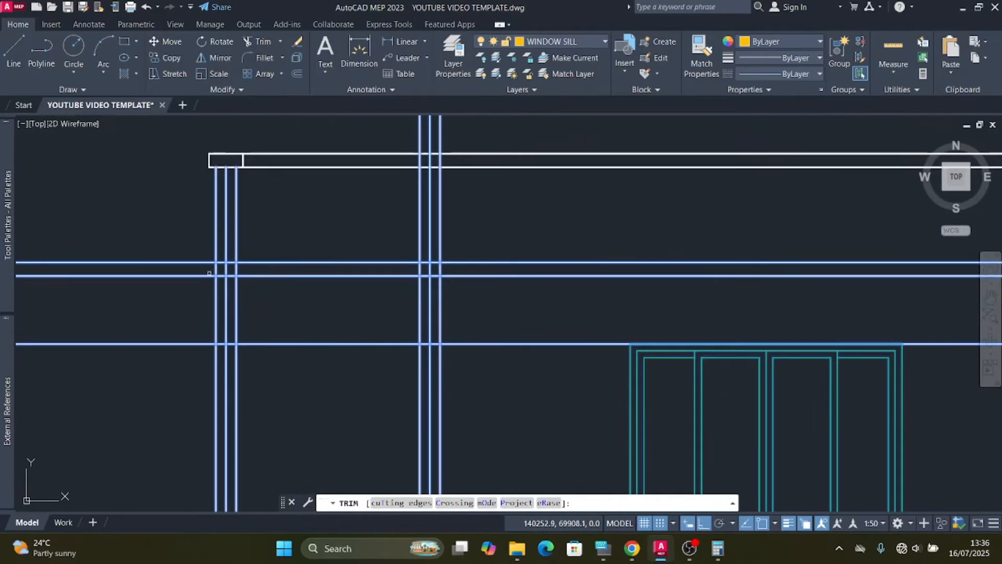
scroll(175, 258, down, 3)
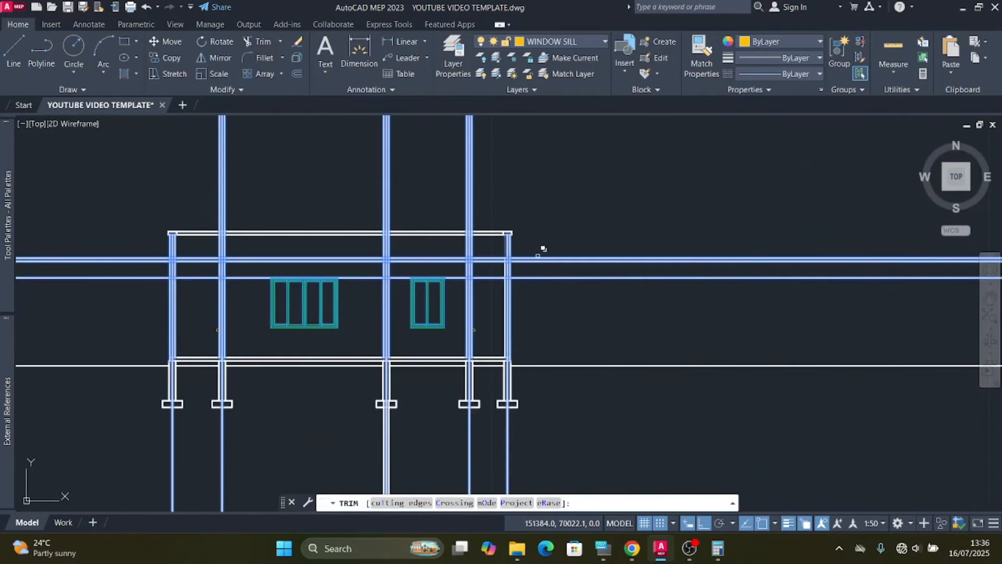
scroll(149, 258, up, 3)
scroll(246, 320, down, 2)
scroll(268, 291, up, 4)
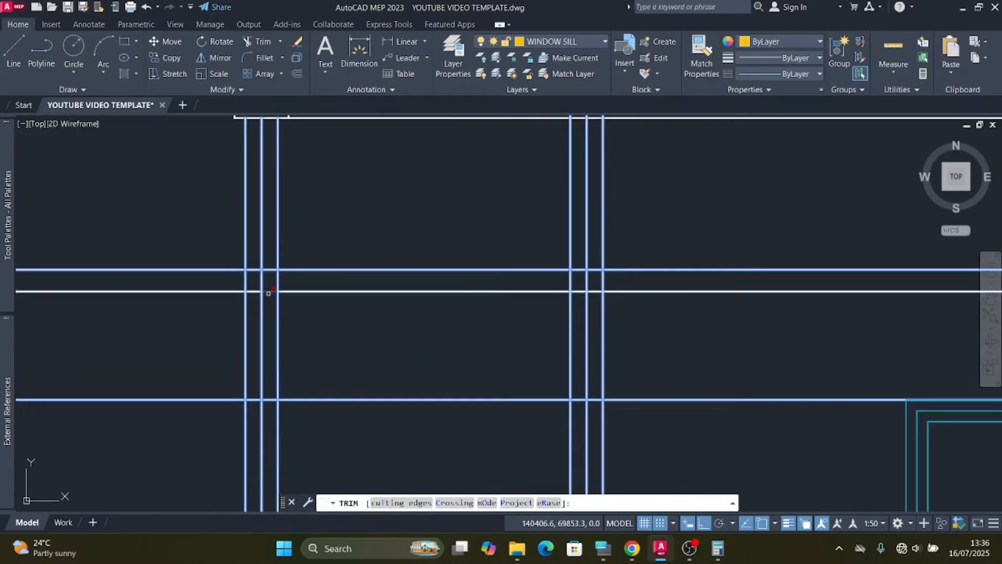
click(274, 283)
click(262, 302)
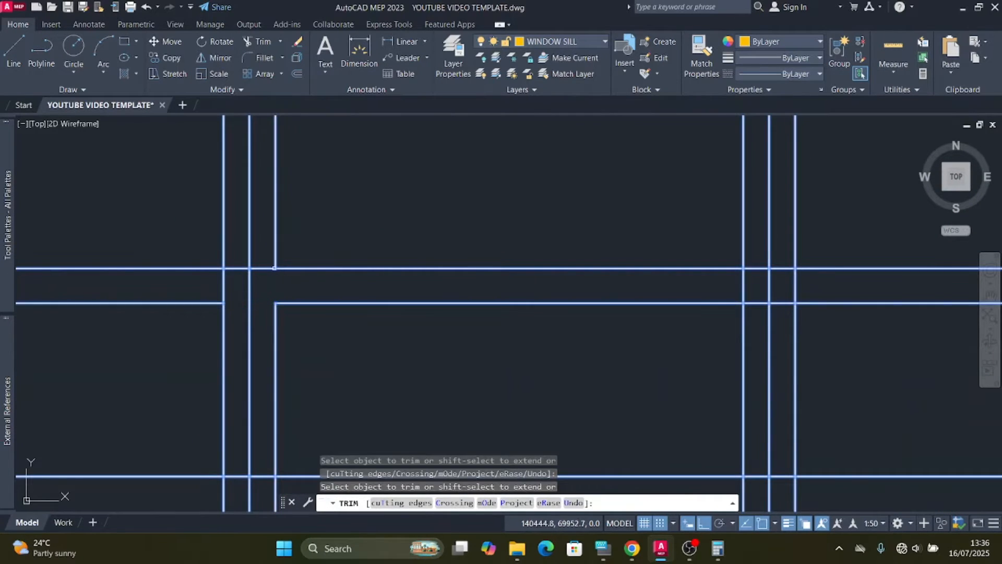
Step: Trim both slab lines beyond the leftmost wall's outer face, and the window-head line outside that wall and up to the second wall
scroll(288, 271, down, 2)
click(235, 291)
click(217, 270)
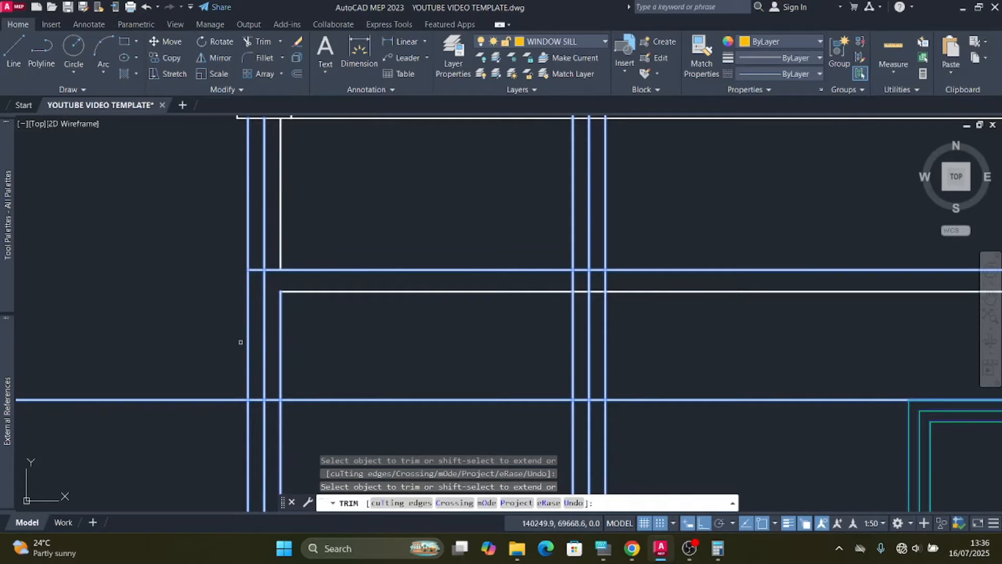
click(224, 400)
scroll(288, 416, up, 1)
click(291, 390)
Step: Trim the lower slab line inside the second wall and the window-head line between that wall and the four-panel window
scroll(112, 342, down, 2)
scroll(337, 301, up, 2)
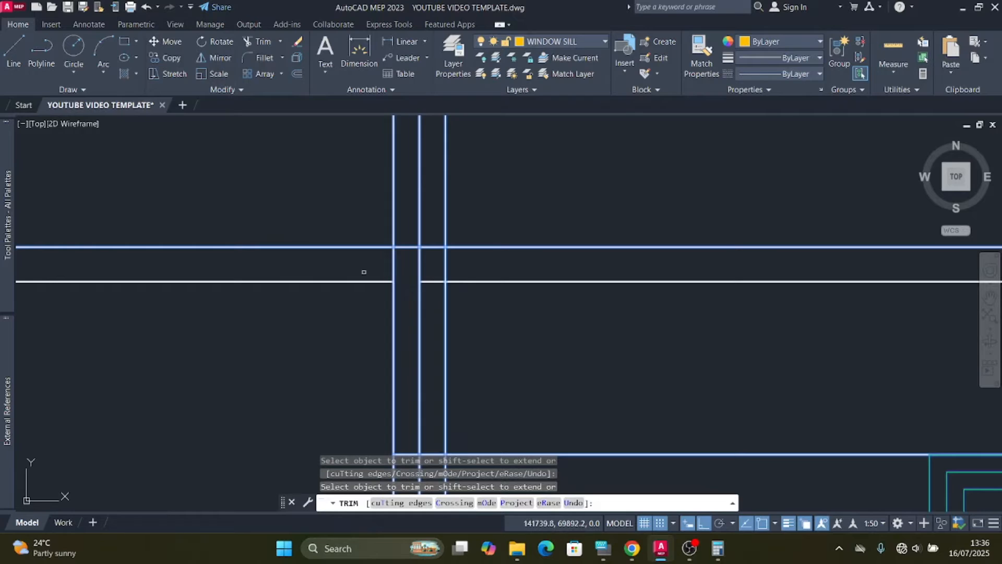
scroll(315, 276, down, 2)
scroll(361, 283, up, 2)
scroll(352, 253, down, 2)
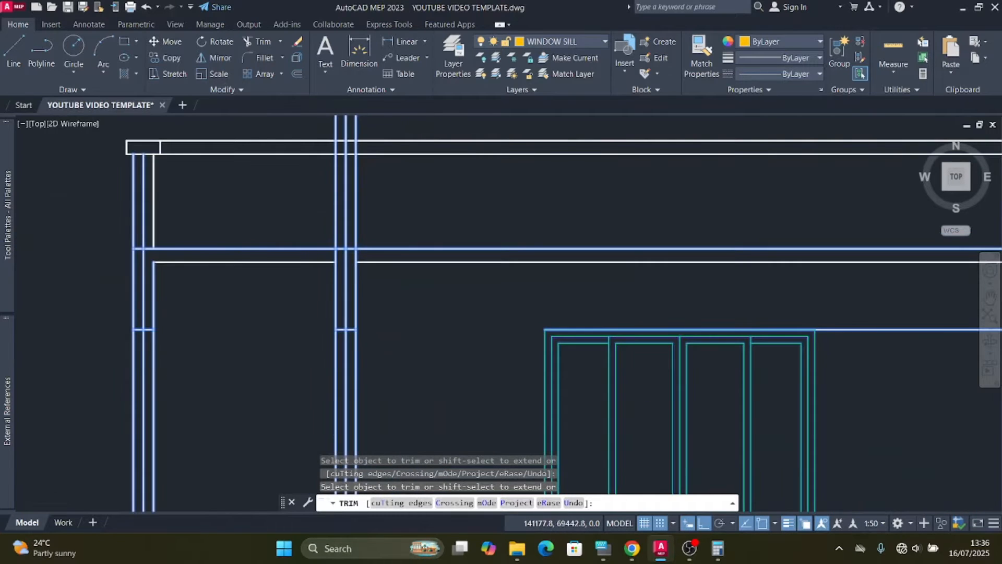
Step: Trim the window-head line between the four-panel window, the third wall, the two-panel window and the fourth wall
scroll(364, 324, up, 2)
scroll(278, 343, up, 2)
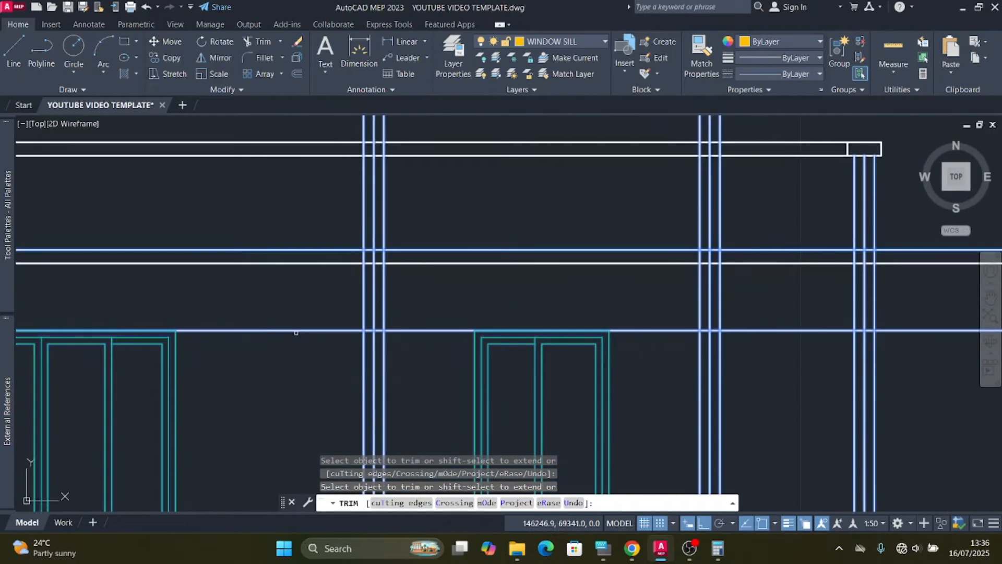
click(167, 330)
click(233, 392)
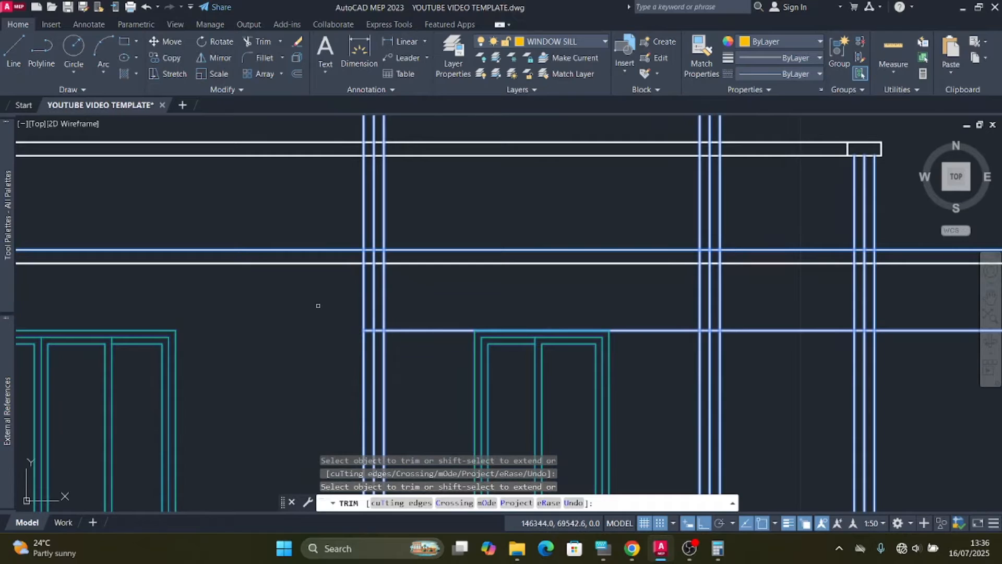
click(416, 330)
click(538, 329)
click(577, 390)
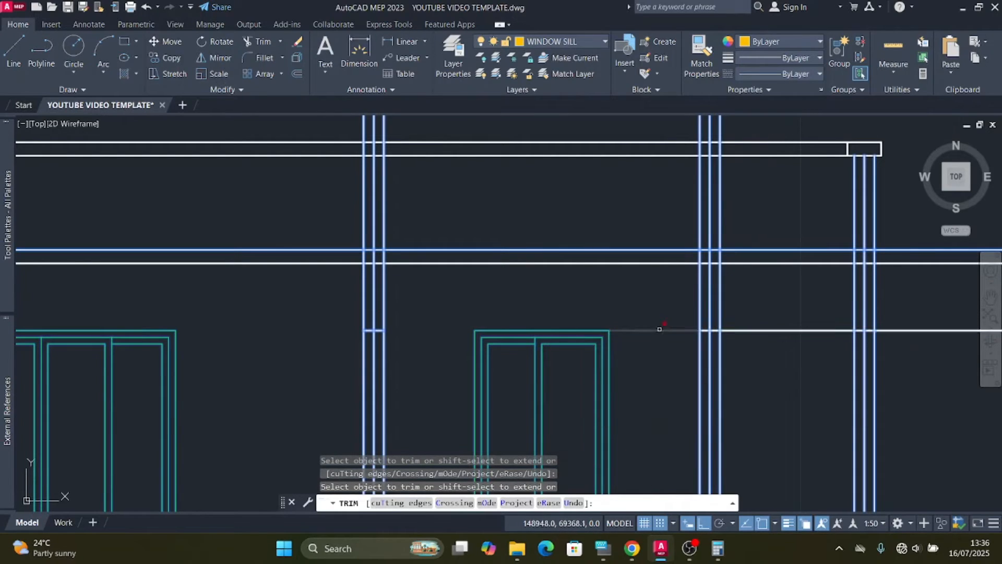
Step: Trim the lower slab line inside the third wall and cut that wall's face lines off above the upper slab line
middle_drag(441, 288, 488, 315)
scroll(436, 288, up, 4)
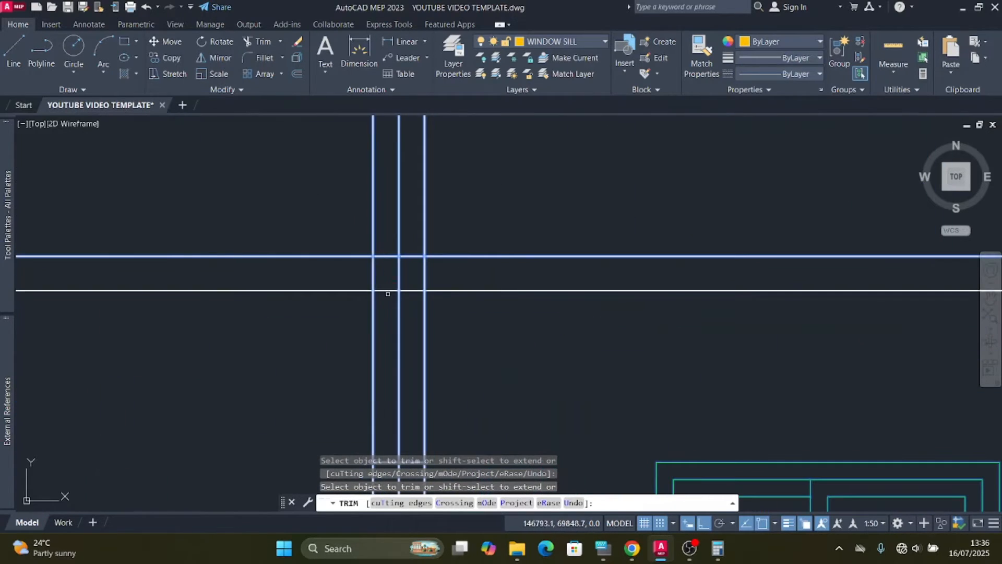
click(427, 227)
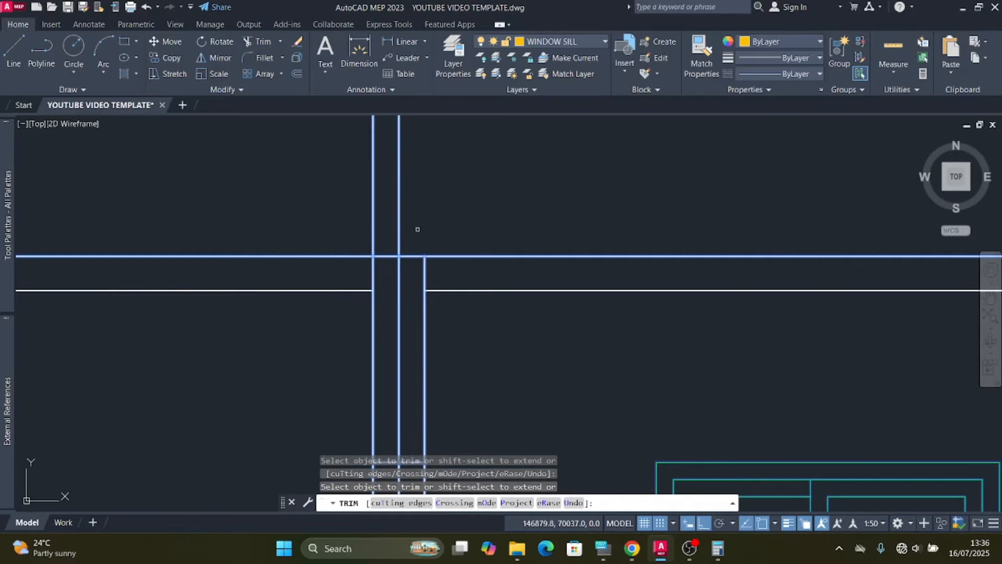
Step: Trim both face lines of the second wall above the upper slab line, keeping its centre line
scroll(470, 240, down, 3)
scroll(297, 281, up, 3)
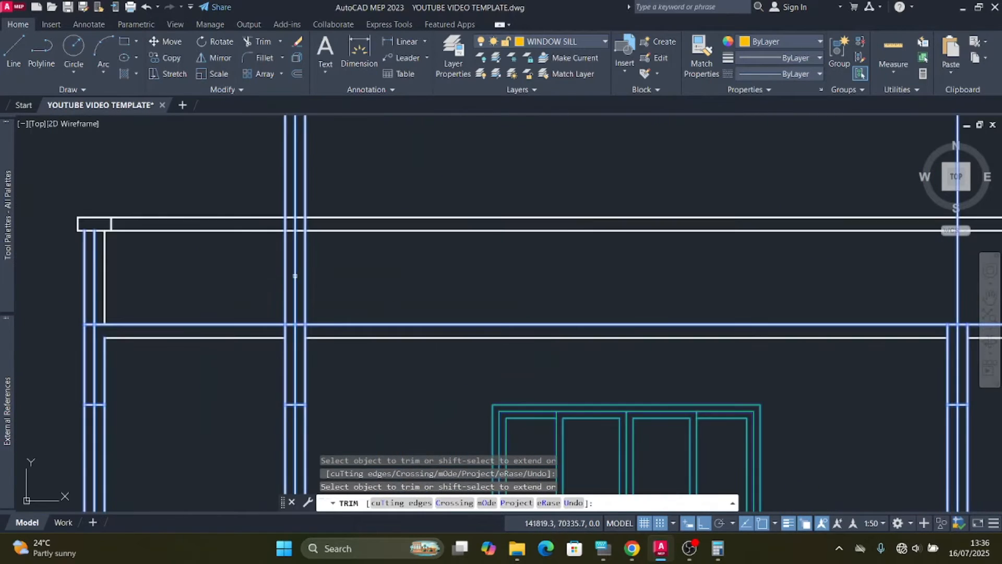
click(305, 284)
scroll(315, 320, down, 3)
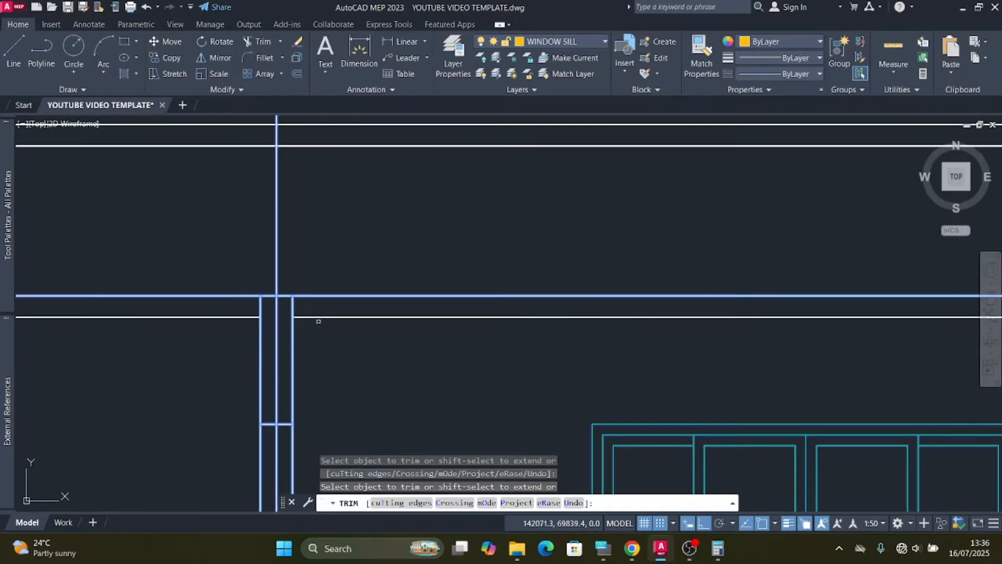
Step: Trim the lower slab line where it passes through the fourth wall
scroll(488, 277, up, 3)
scroll(491, 287, up, 1)
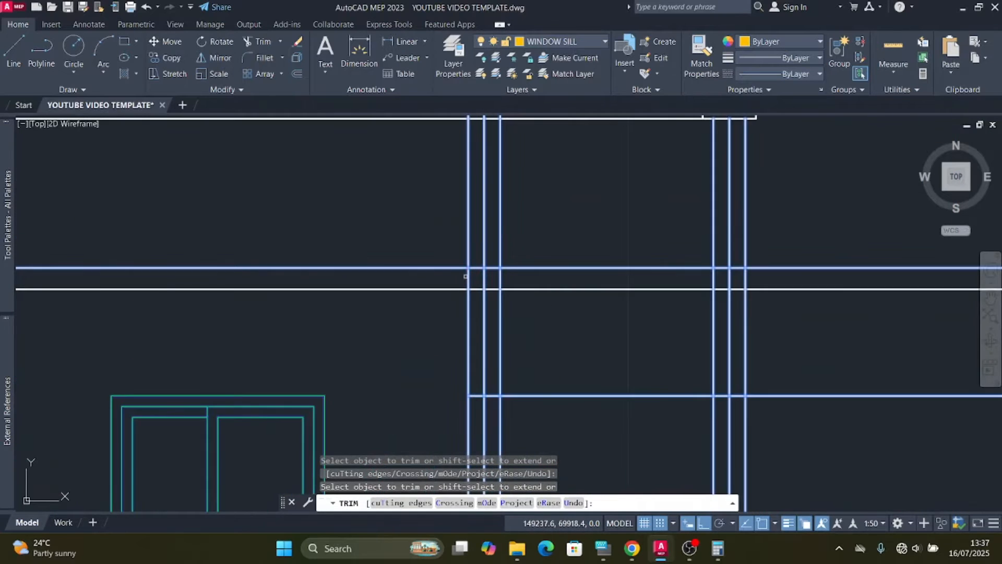
click(475, 293)
scroll(477, 294, up, 2)
click(476, 276)
click(516, 281)
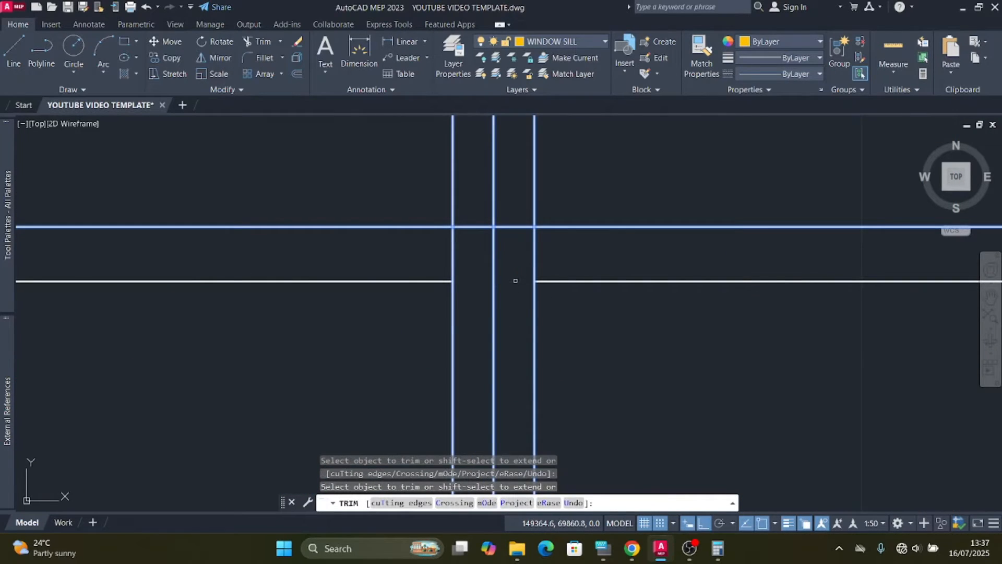
Step: Trim both face lines of the fourth wall above the upper slab line, keeping its centre line
scroll(502, 270, down, 4)
click(517, 237)
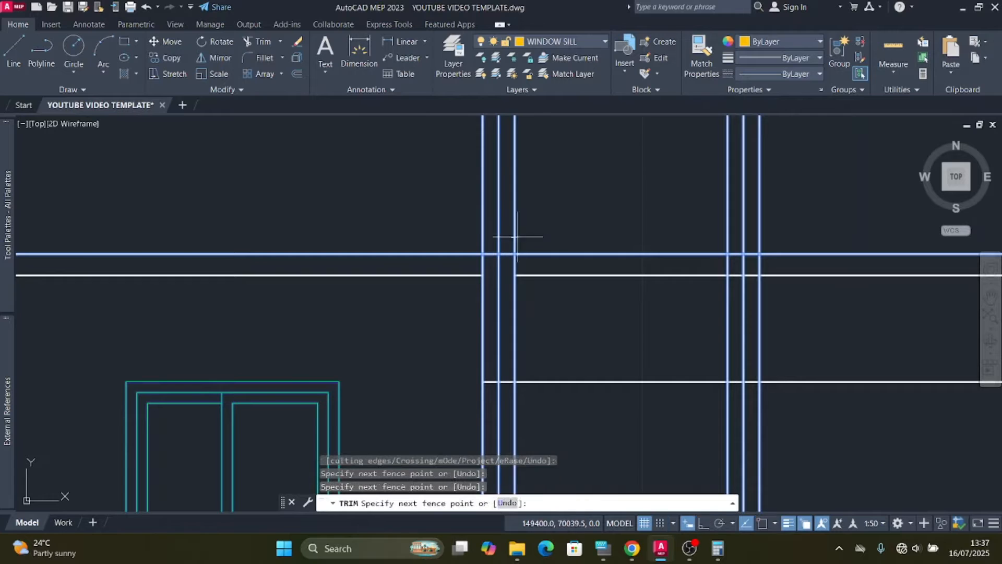
click(482, 230)
Step: Trim the lower slab line inside the rightmost wall and both slab lines beyond that wall's outer face
scroll(225, 247, down, 2)
scroll(406, 298, up, 1)
scroll(547, 314, down, 2)
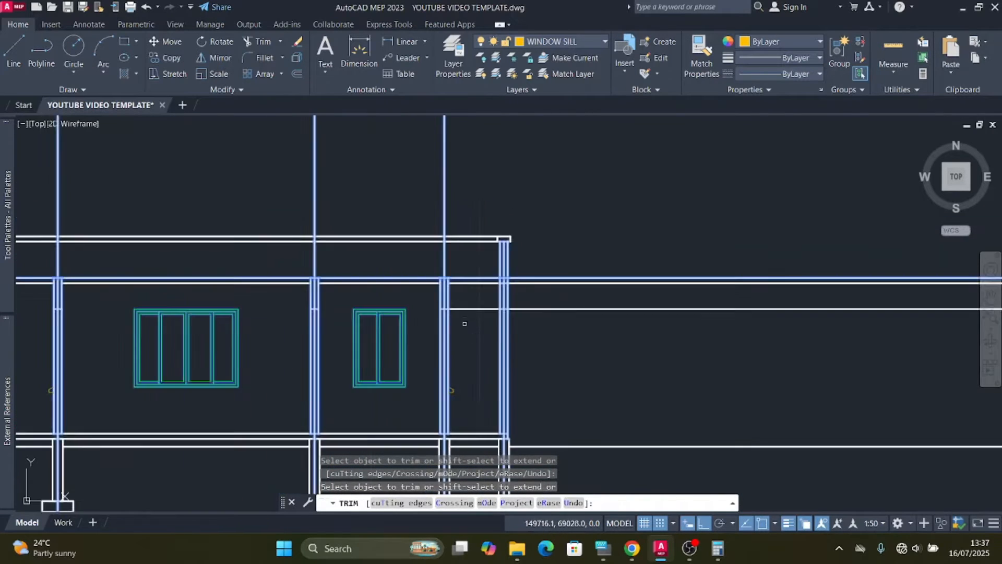
scroll(466, 313, up, 2)
scroll(637, 291, down, 4)
scroll(570, 286, up, 3)
scroll(545, 265, down, 3)
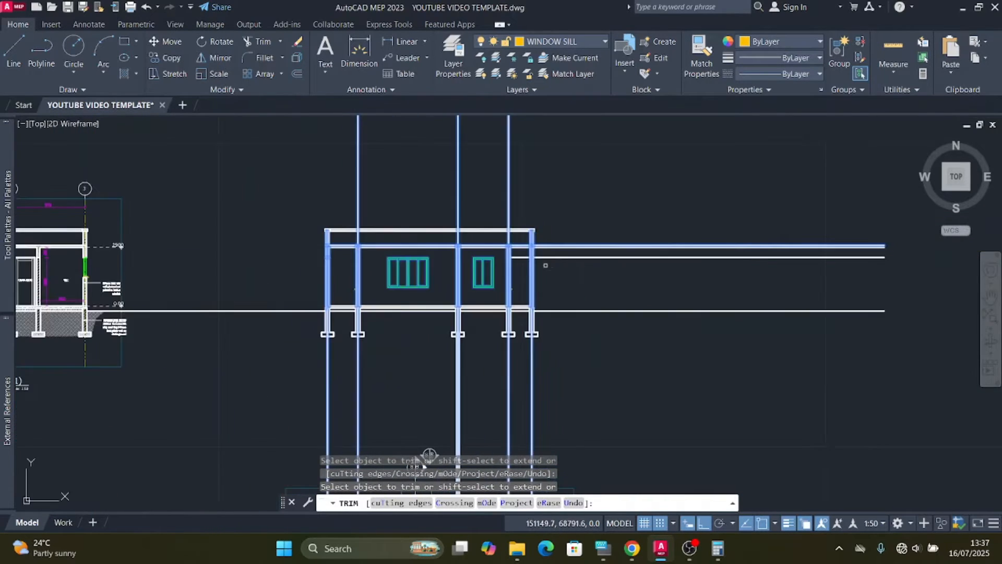
scroll(545, 265, up, 5)
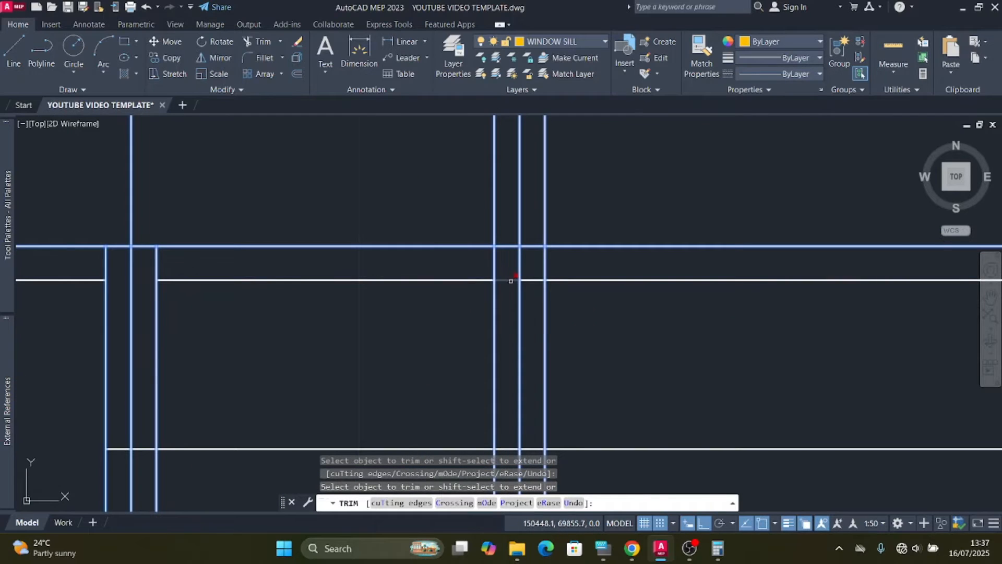
click(510, 281)
click(577, 279)
scroll(583, 271, down, 6)
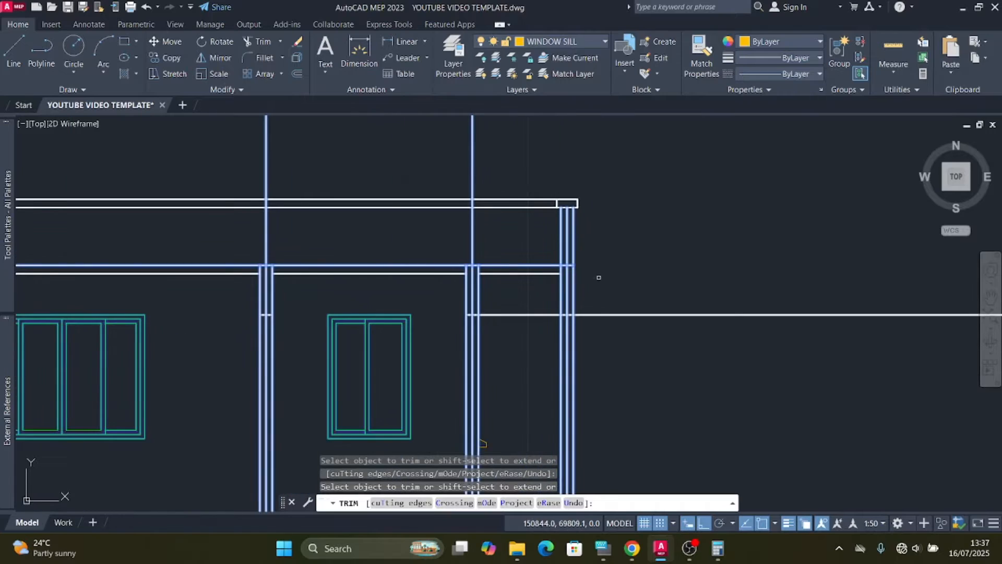
Step: With the wall and slab lines as cutting edges, trim both face lines of the third wall between the two slab lines
scroll(602, 170, down, 2)
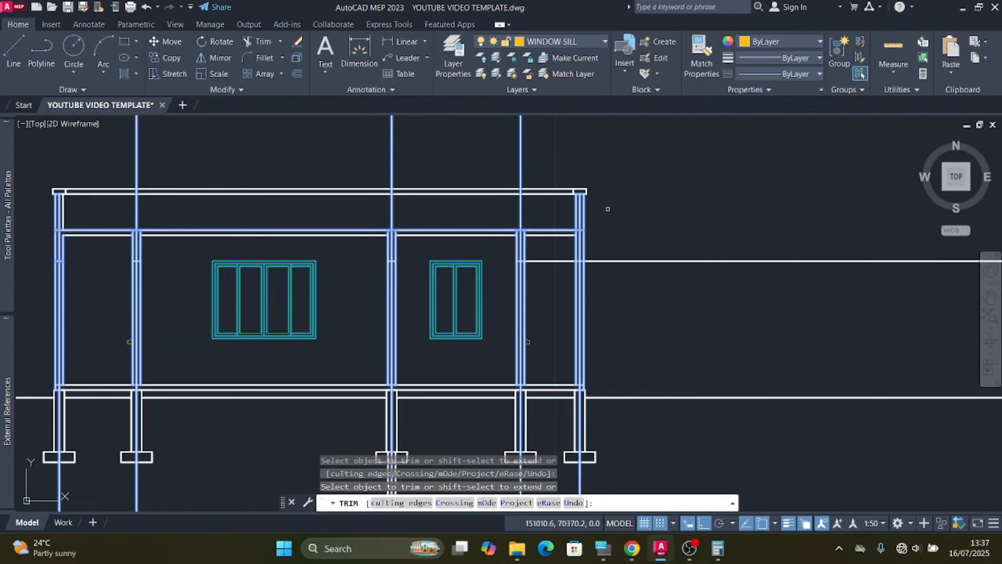
key(Escape)
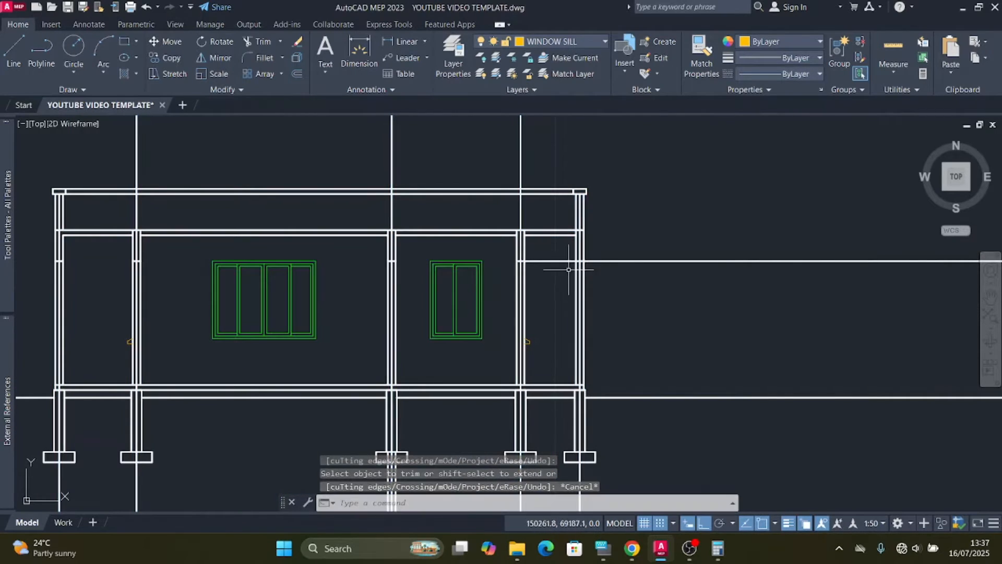
scroll(543, 239, up, 4)
click(553, 262)
scroll(461, 225, down, 2)
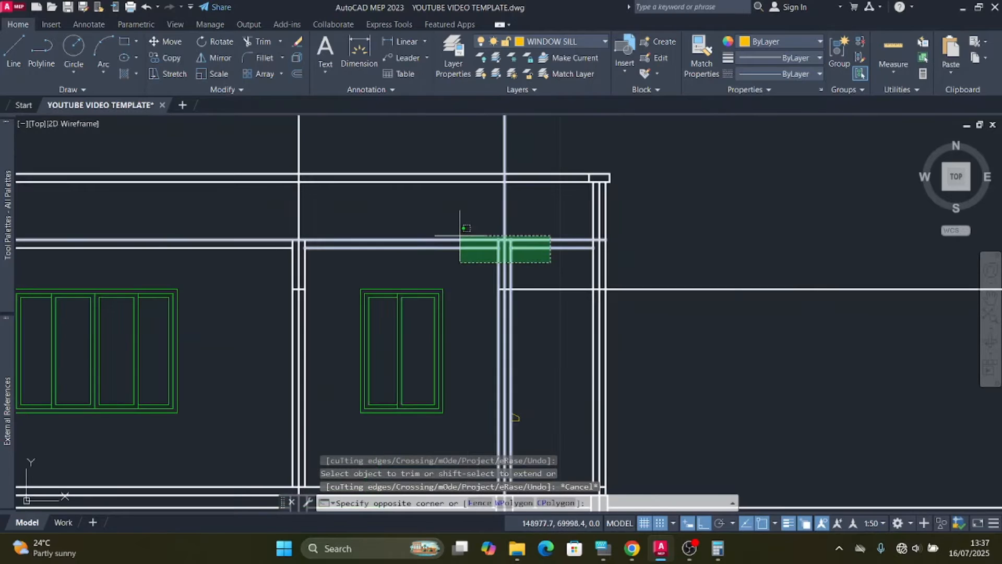
scroll(327, 242, down, 2)
scroll(175, 251, up, 4)
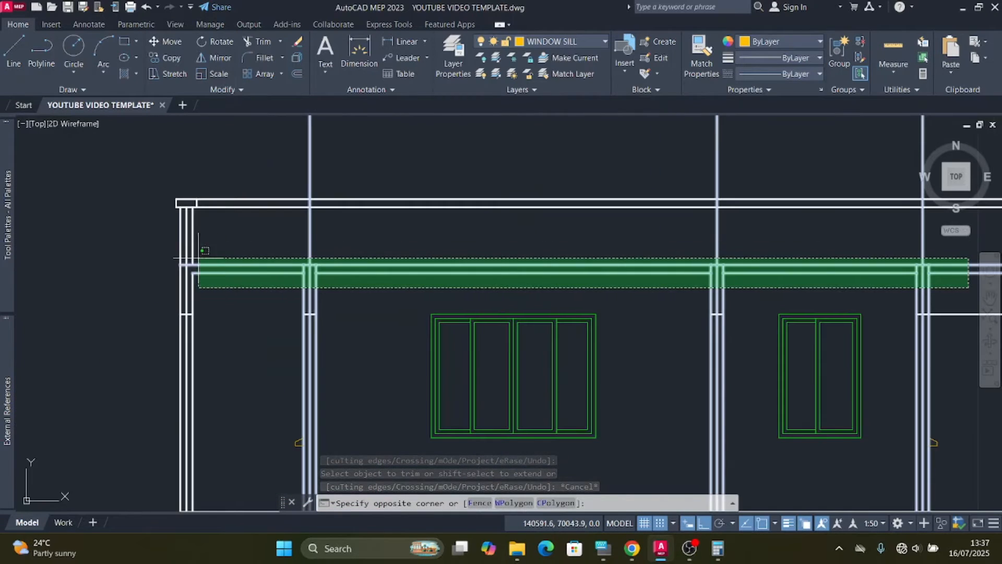
click(151, 255)
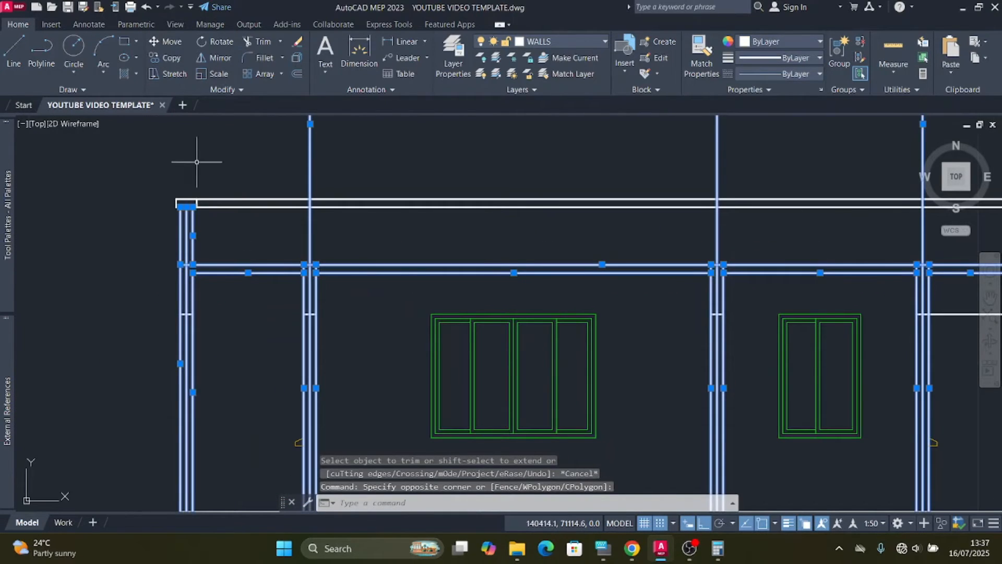
click(264, 42)
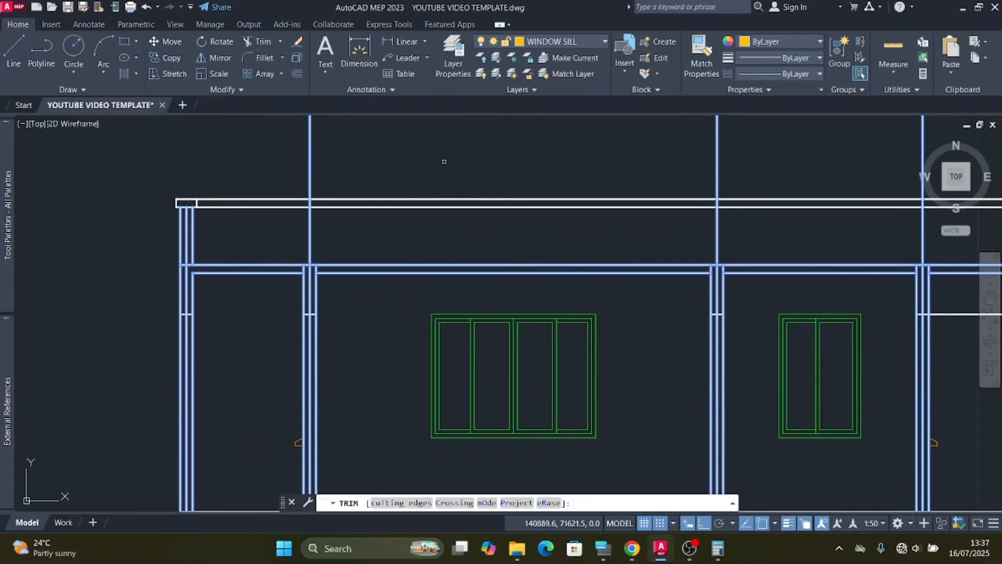
scroll(748, 255, up, 4)
click(566, 348)
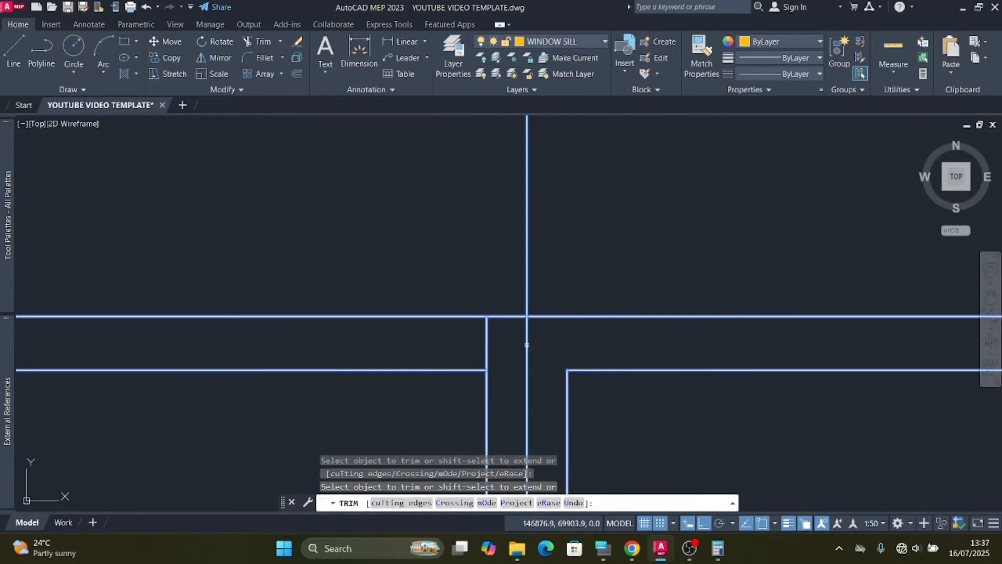
drag(511, 345, 477, 344)
Step: Trim both face lines of the second wall between the upper and lower slab lines
scroll(513, 268, down, 4)
scroll(84, 282, up, 2)
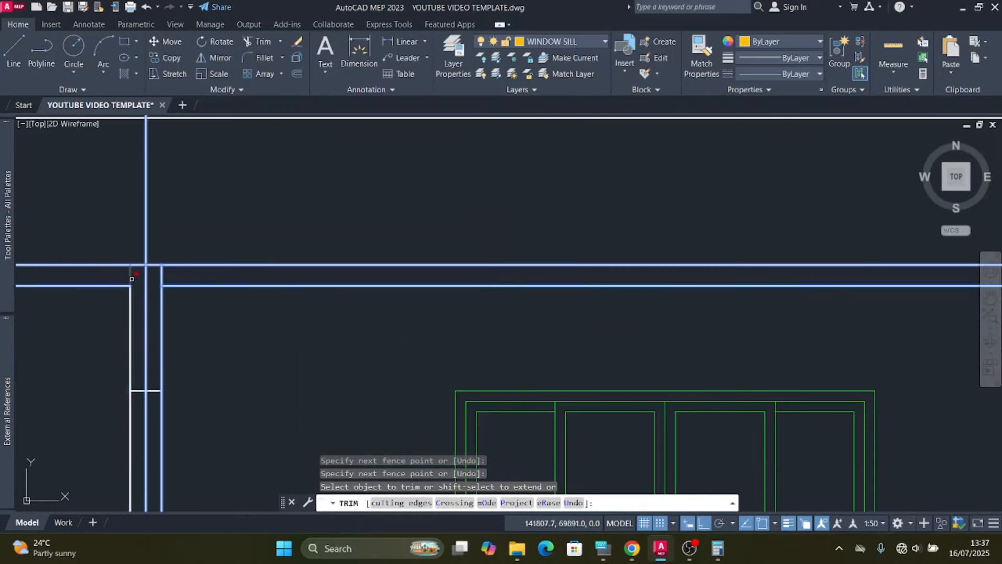
click(130, 275)
click(162, 274)
Step: Trim the fourth wall's face lines and the rightmost wall's inner face line between the two slab lines
scroll(202, 248, down, 4)
scroll(439, 253, up, 5)
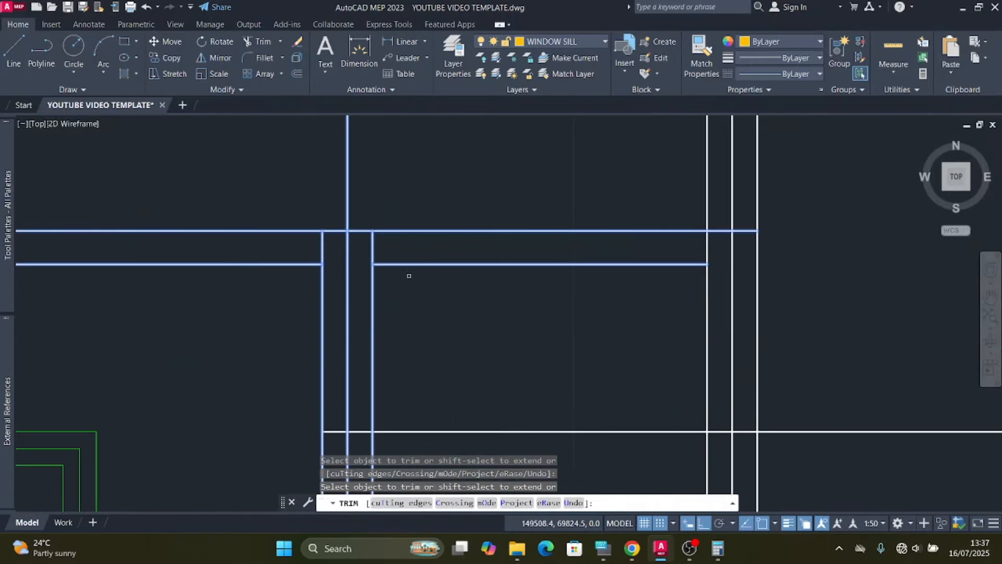
click(323, 248)
scroll(359, 242, down, 4)
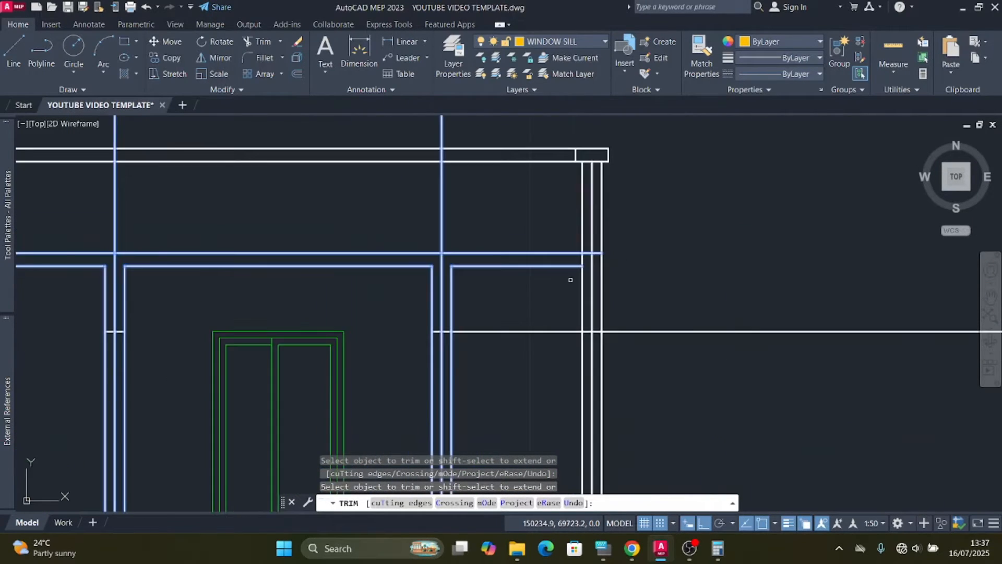
scroll(448, 272, up, 5)
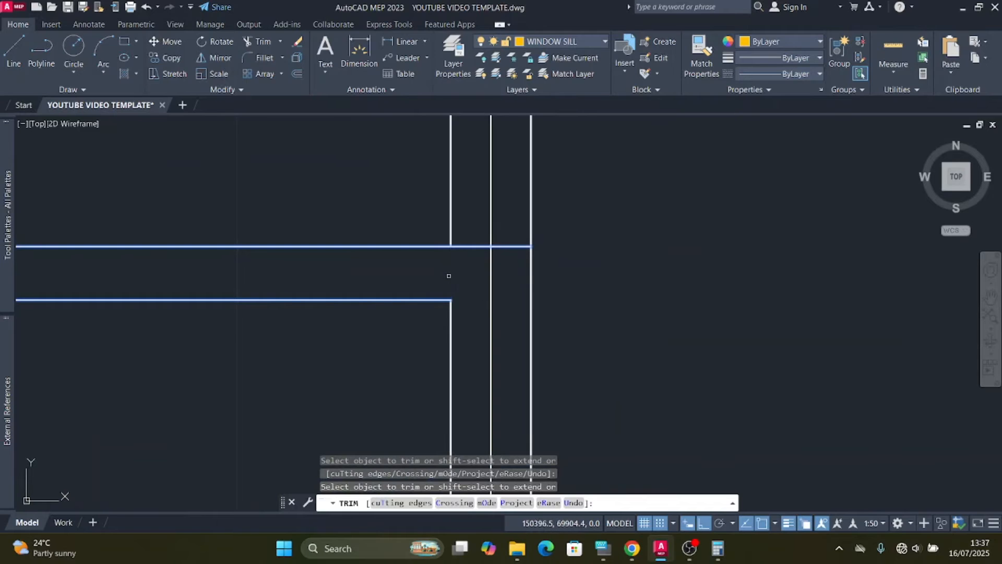
scroll(449, 276, down, 4)
key(Escape)
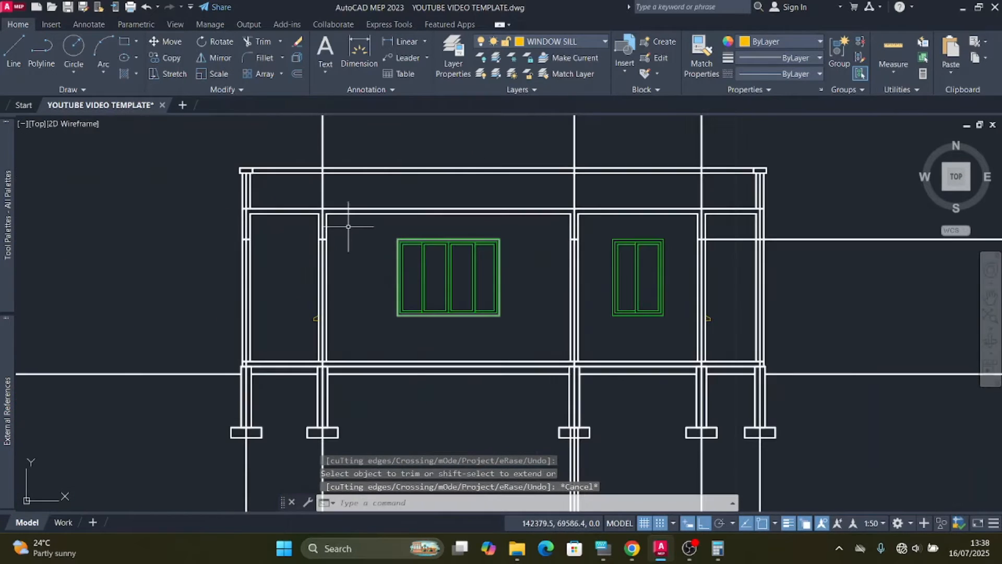
Step: Make DOORS the current layer
scroll(349, 226, up, 2)
scroll(336, 223, down, 2)
scroll(343, 241, up, 4)
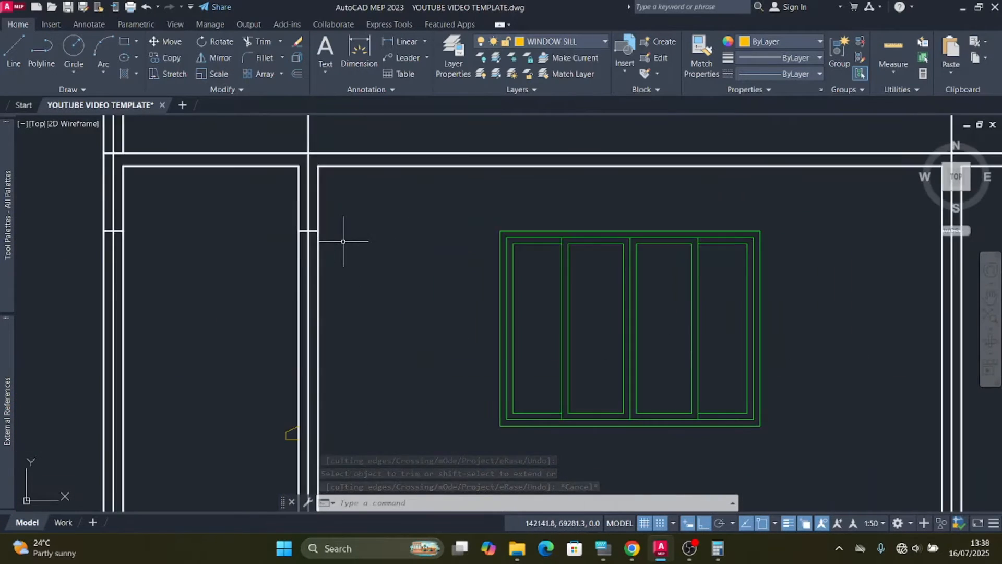
scroll(342, 230, down, 4)
scroll(331, 226, up, 2)
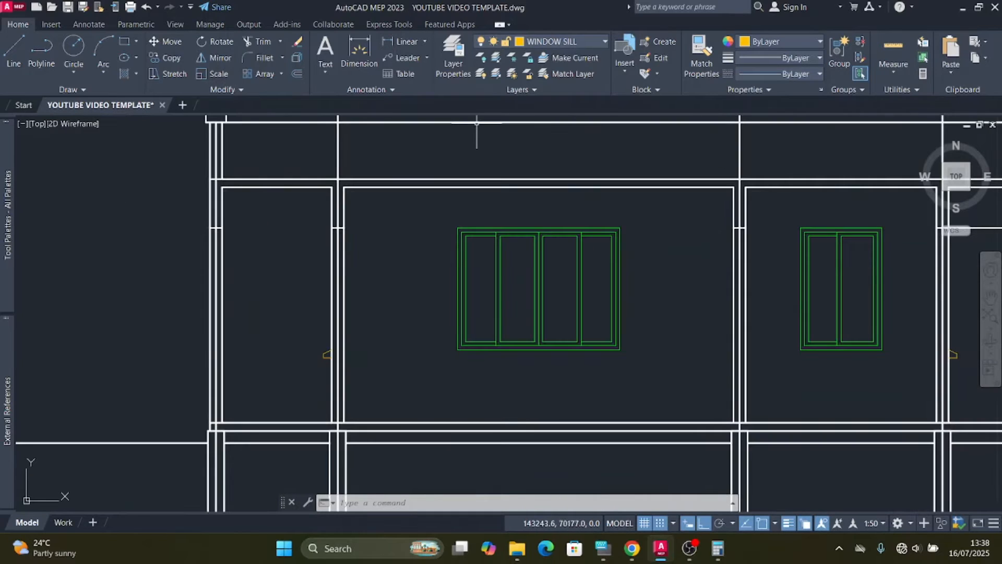
click(604, 42)
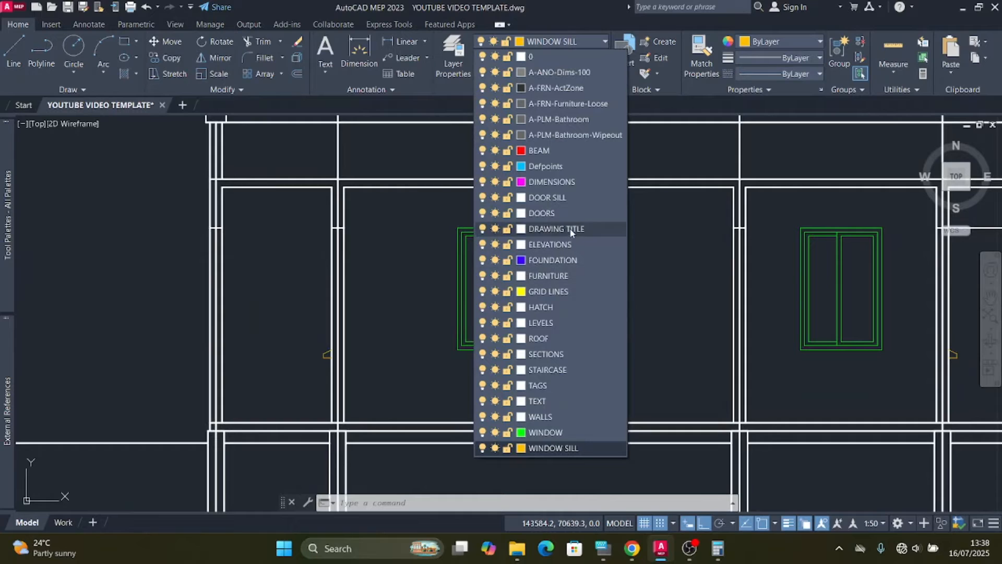
click(543, 213)
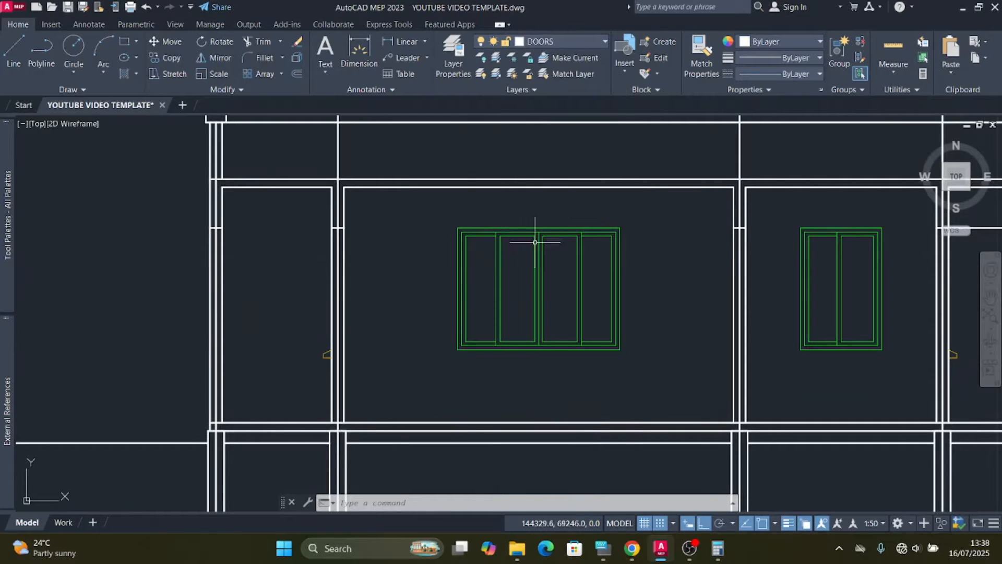
Step: Draw a rectangle 150 wide and 2400 high in the empty space below and to the right of the building
click(125, 41)
scroll(389, 261, down, 6)
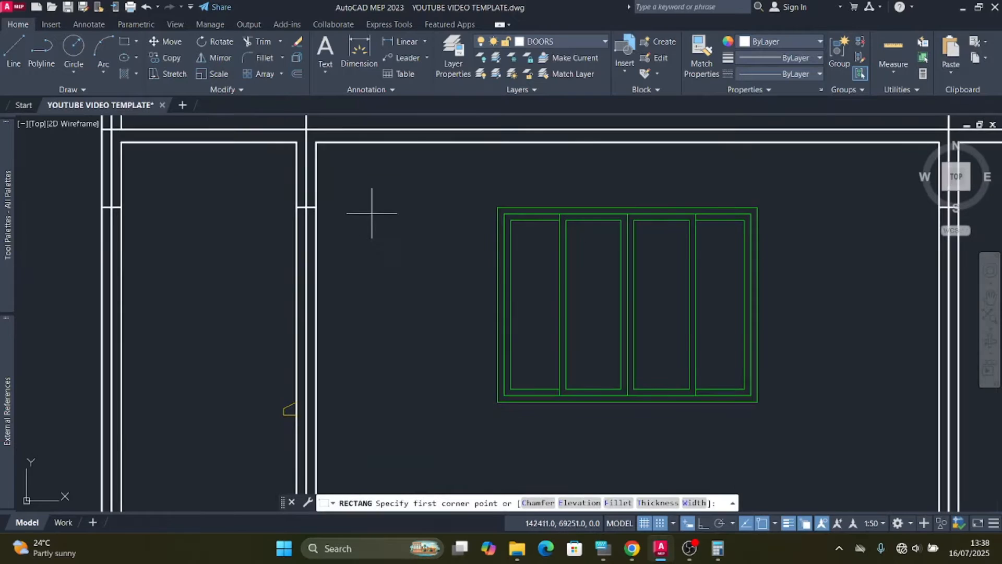
scroll(558, 356, up, 2)
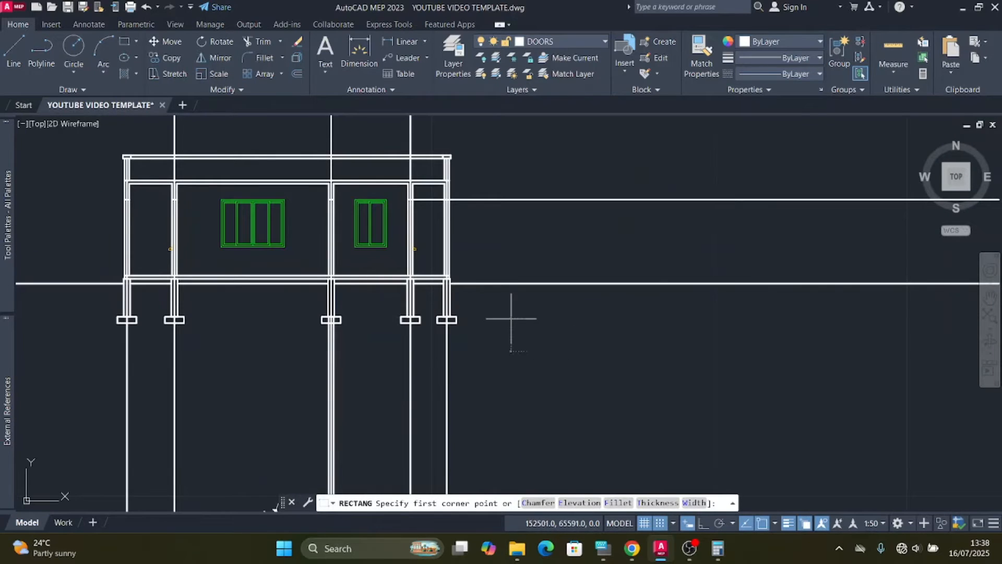
click(511, 318)
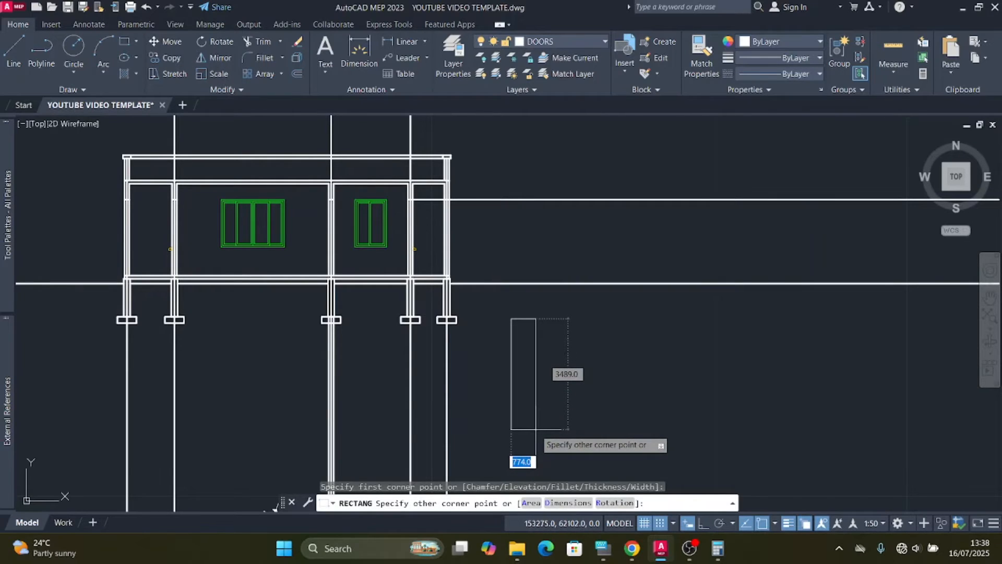
text(150)
key(Tab)
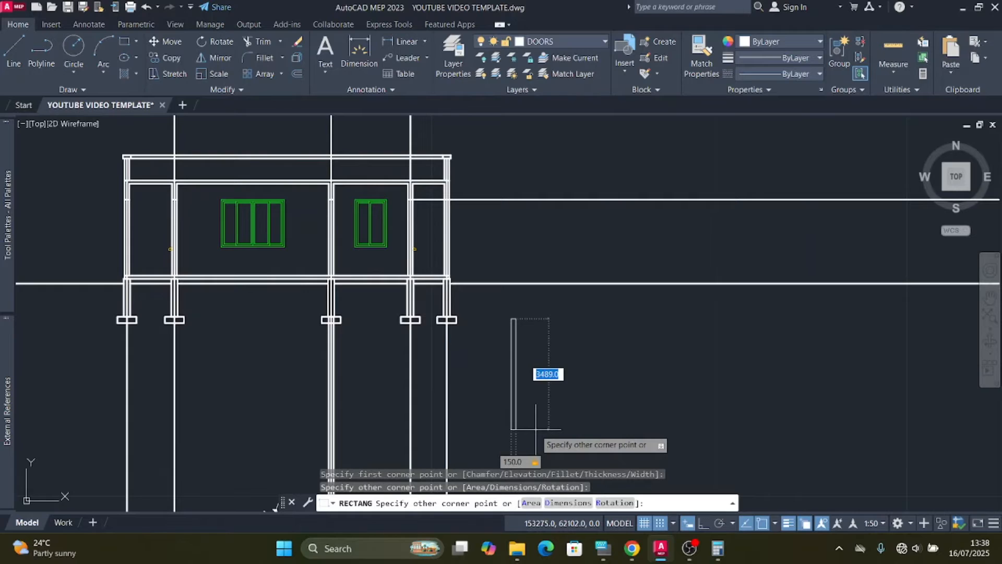
click(603, 548)
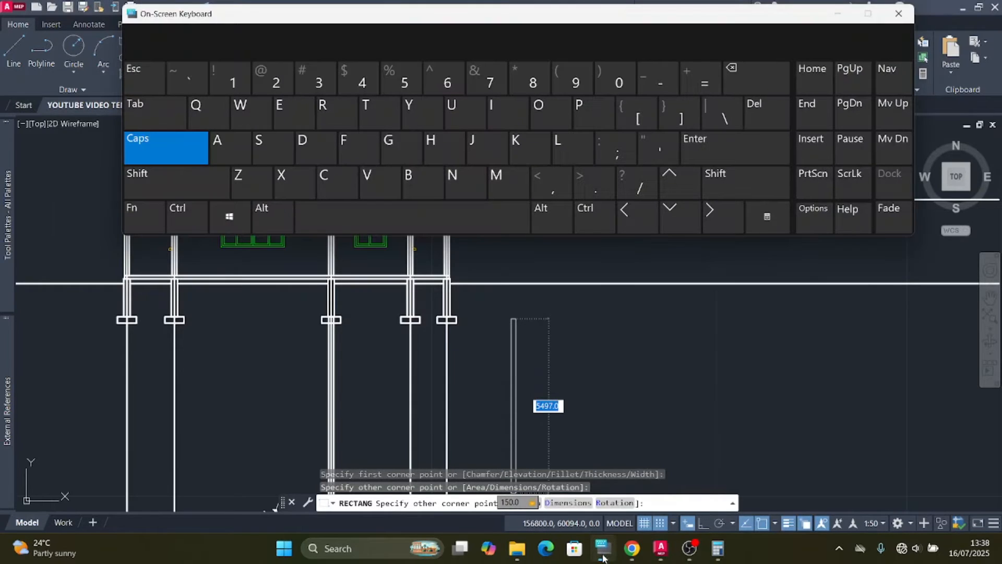
click(273, 78)
click(360, 78)
click(617, 83)
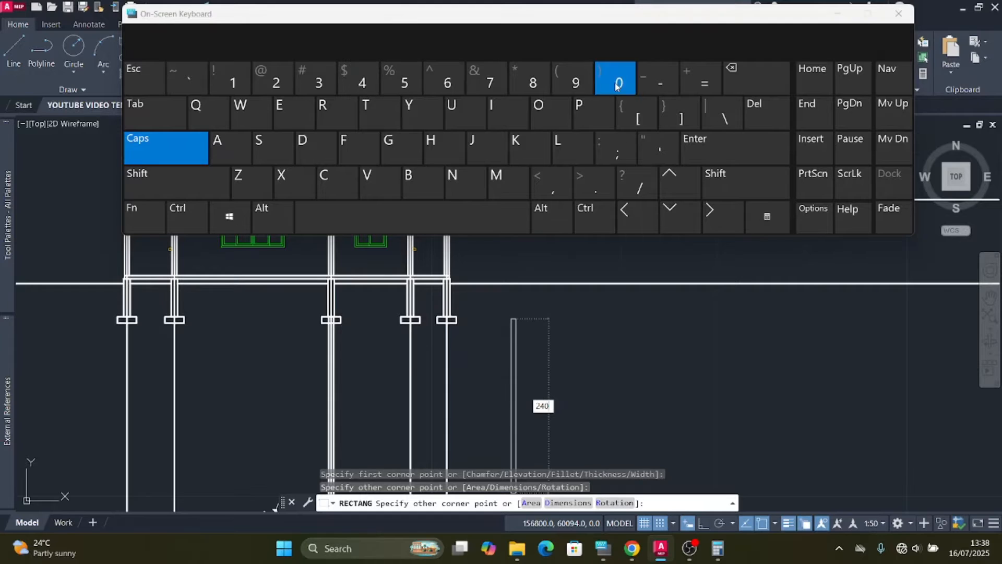
click(617, 83)
click(717, 148)
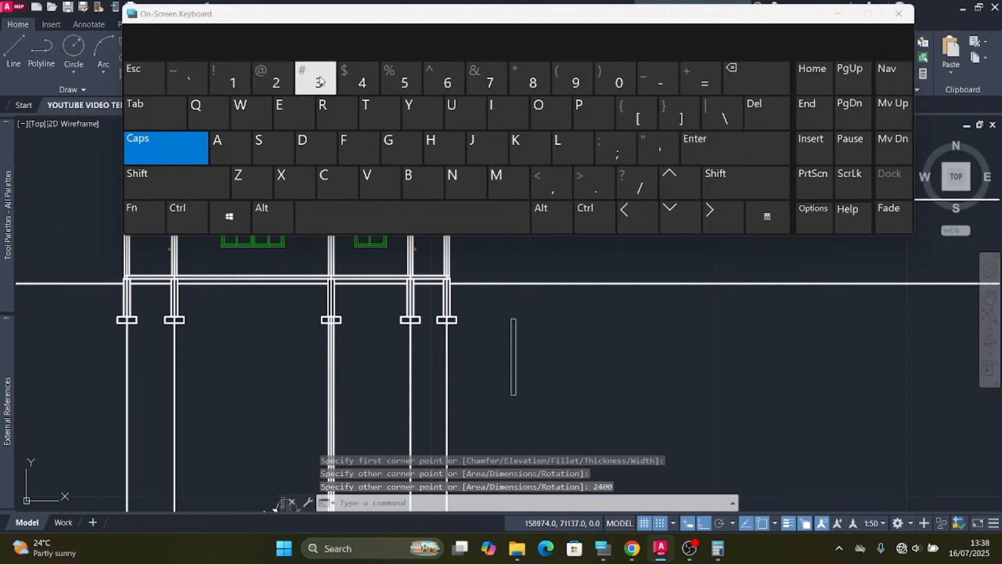
click(838, 13)
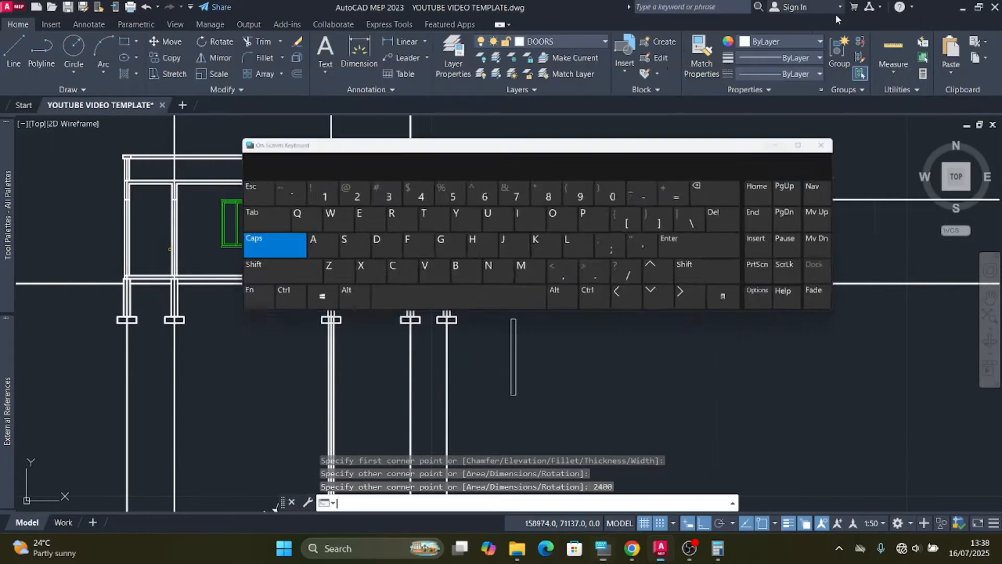
Step: Draw a second rectangle 150 wide and 50 high beside the upper end of the tall rectangle
scroll(517, 337, up, 9)
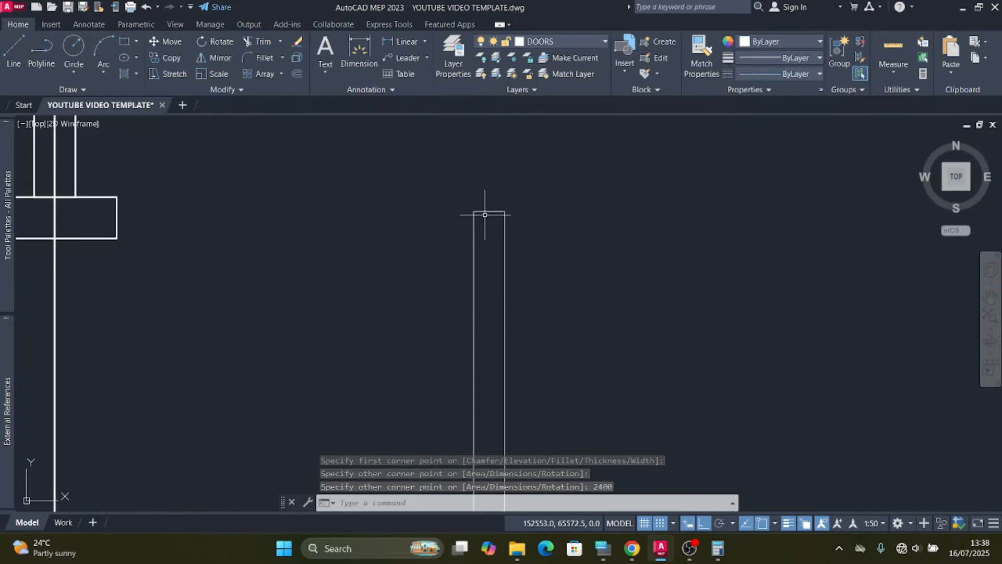
click(125, 42)
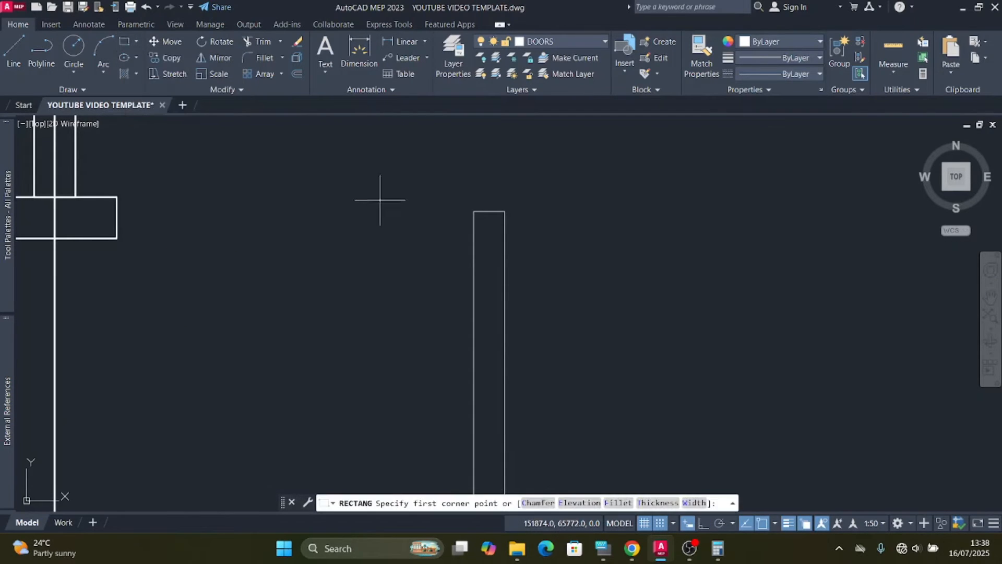
scroll(566, 229, up, 2)
click(513, 206)
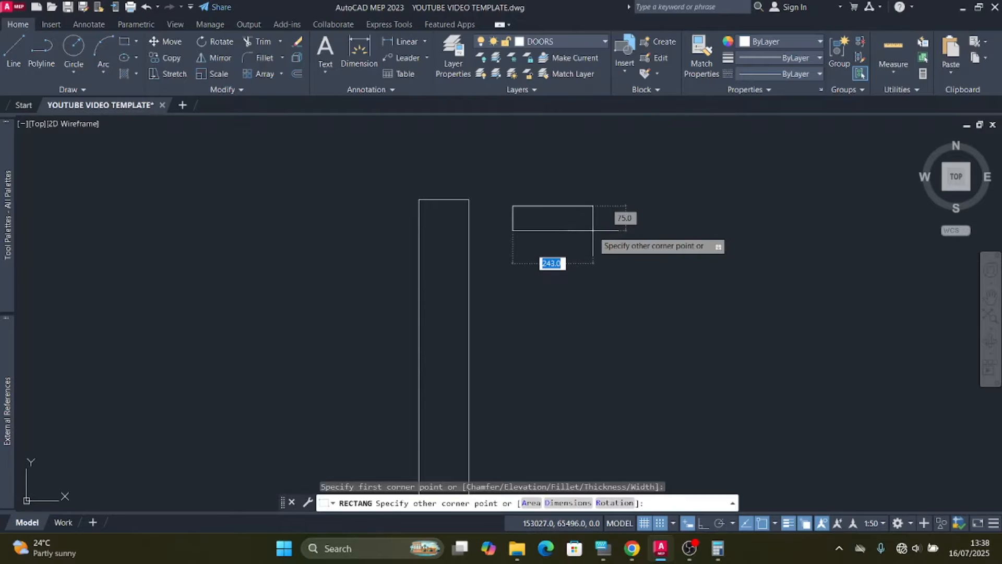
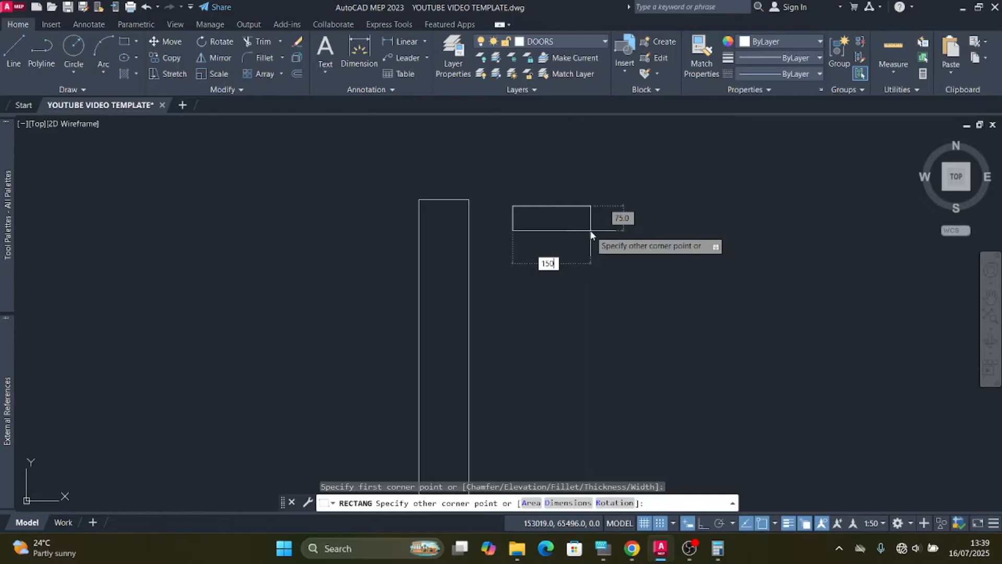
text(150)
key(Tab)
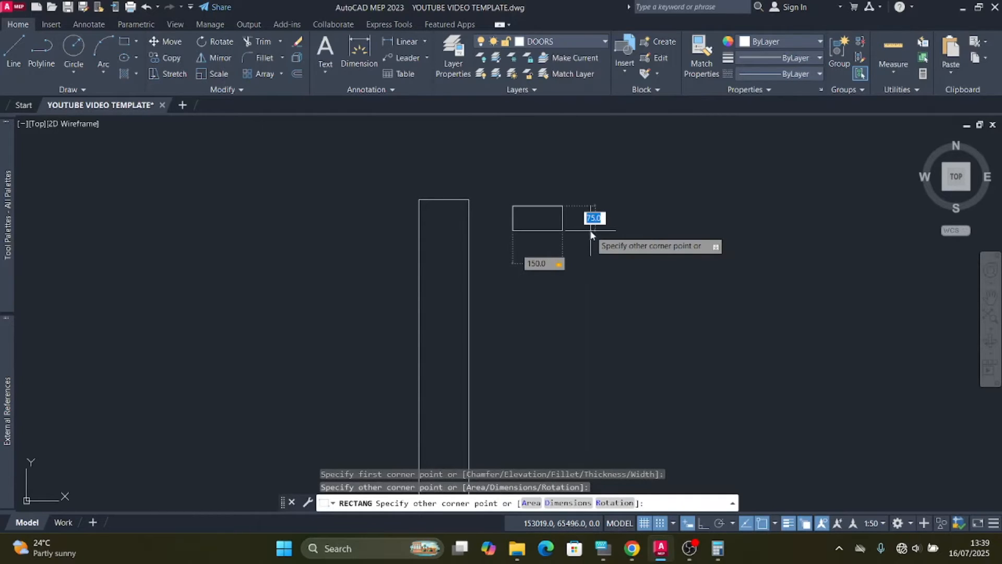
key(Return)
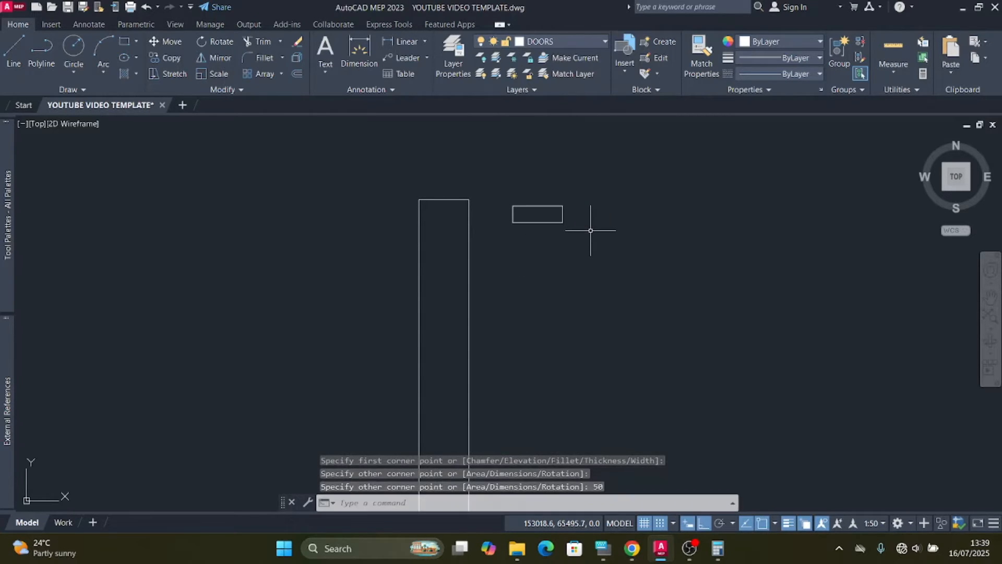
Step: Move the small rectangle inside the upper end of the tall one, matching their upper-left corners
click(591, 231)
click(528, 174)
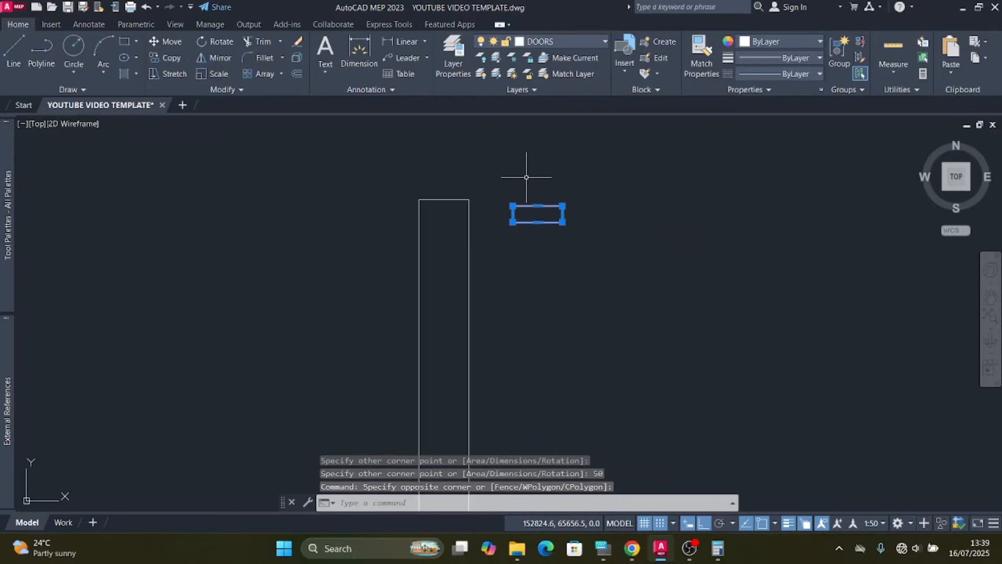
click(167, 41)
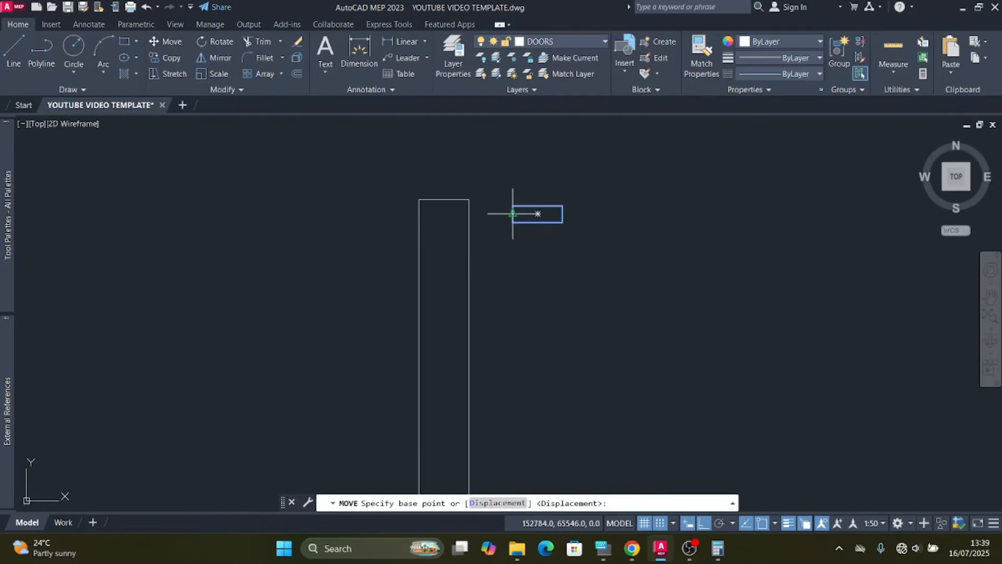
scroll(512, 211, up, 4)
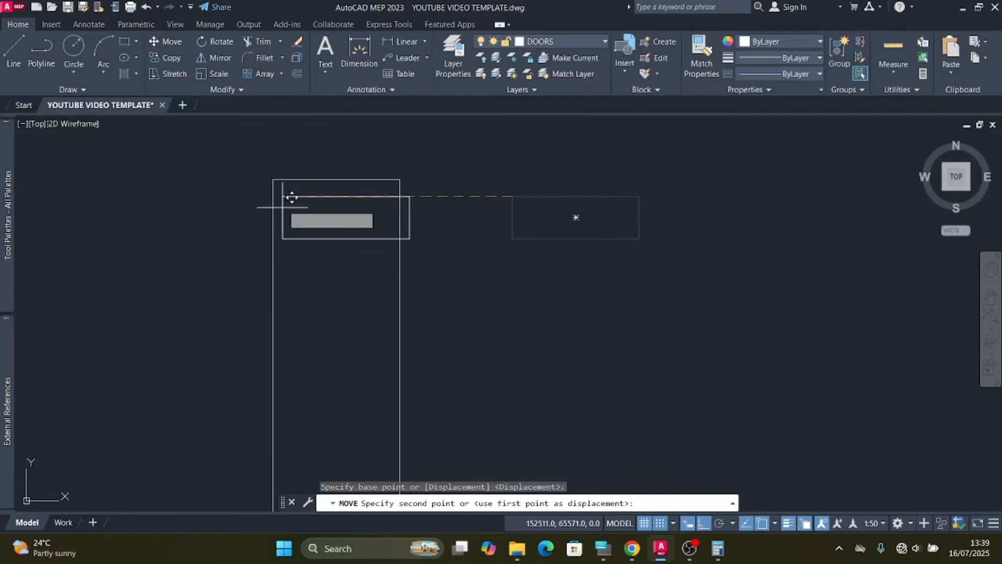
click(273, 179)
scroll(468, 193, down, 4)
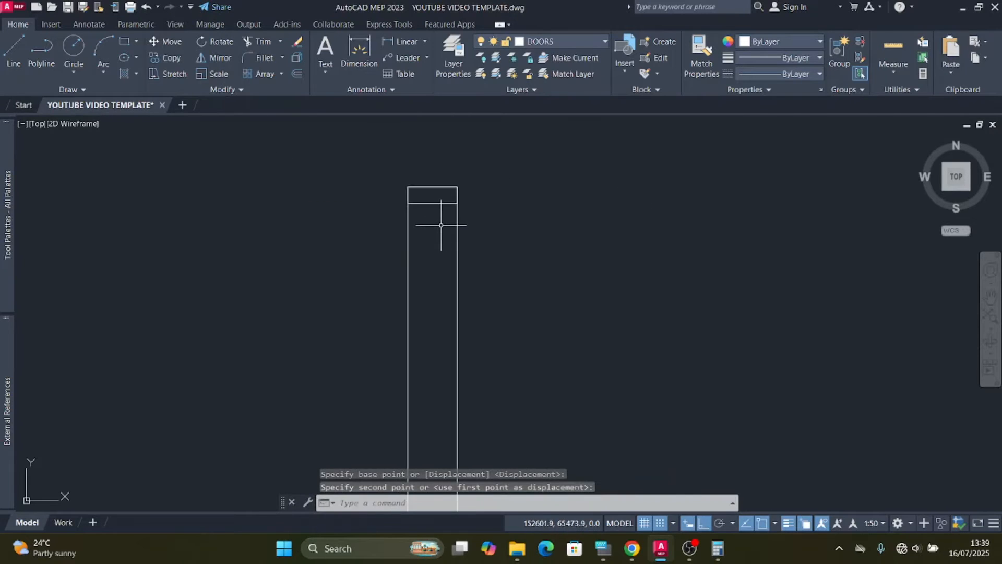
Step: Draw a 50 by 50 square in the empty space beside the upper end of the tall door rectangle
click(125, 43)
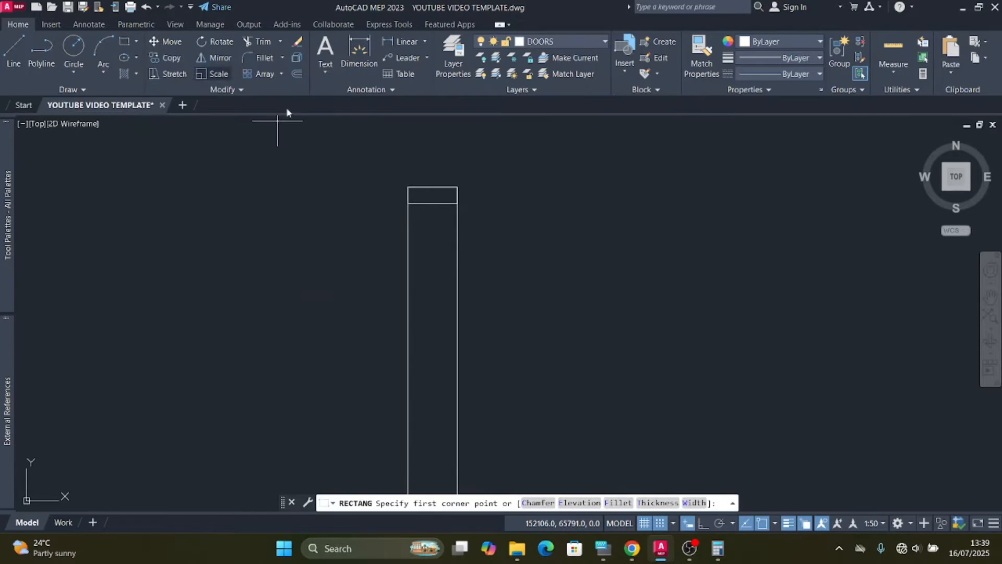
scroll(490, 188, up, 3)
click(482, 173)
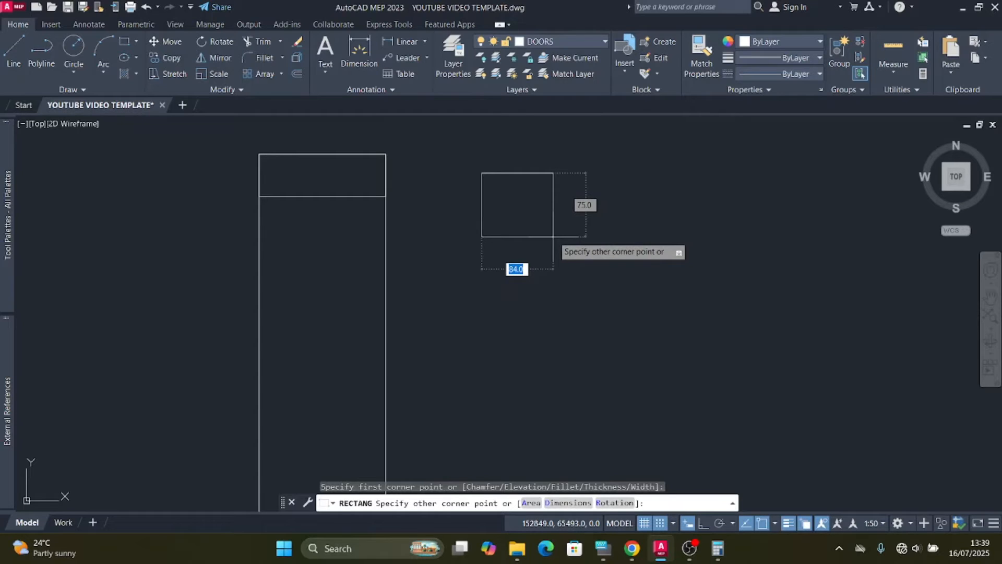
text(50)
key(Return)
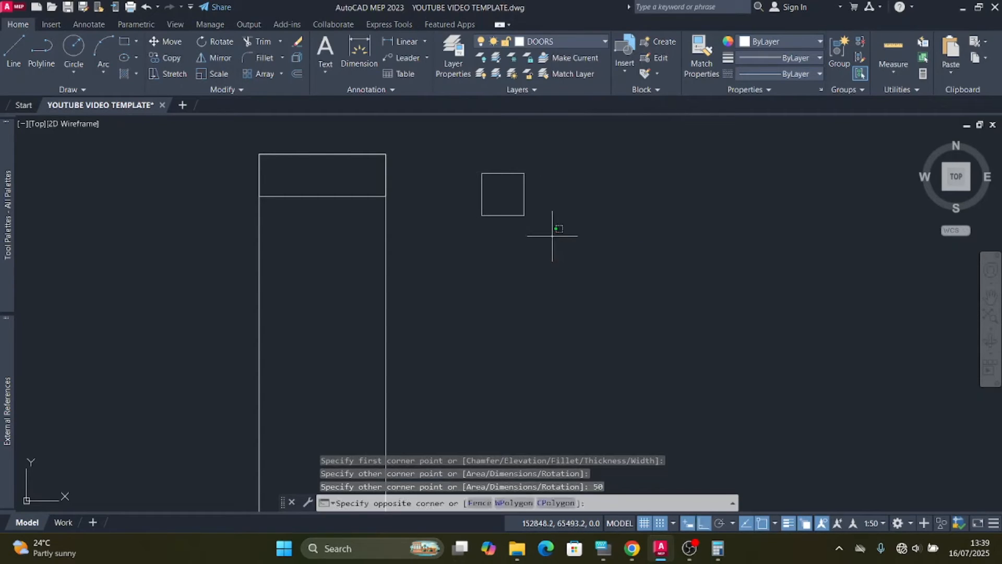
Step: Move the square inside the tall rectangle, placing its top midpoint on the lower-edge midpoint of the 150 by 50 head piece
click(554, 236)
click(501, 176)
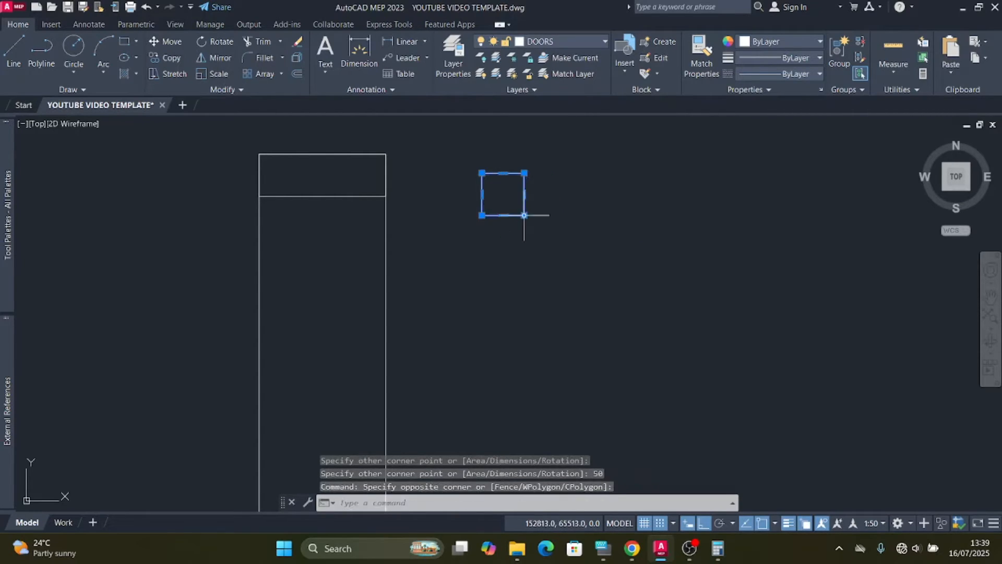
click(170, 41)
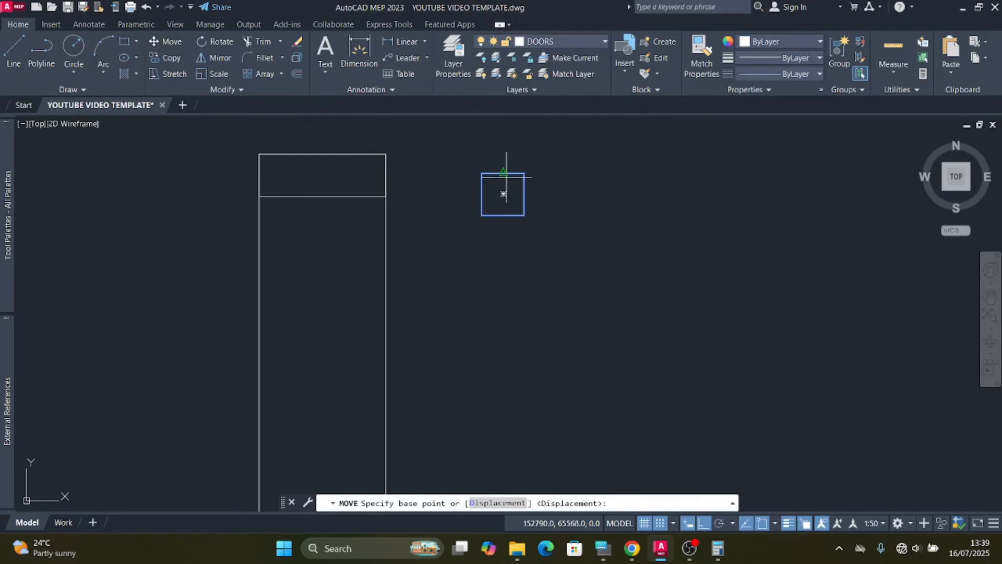
click(504, 173)
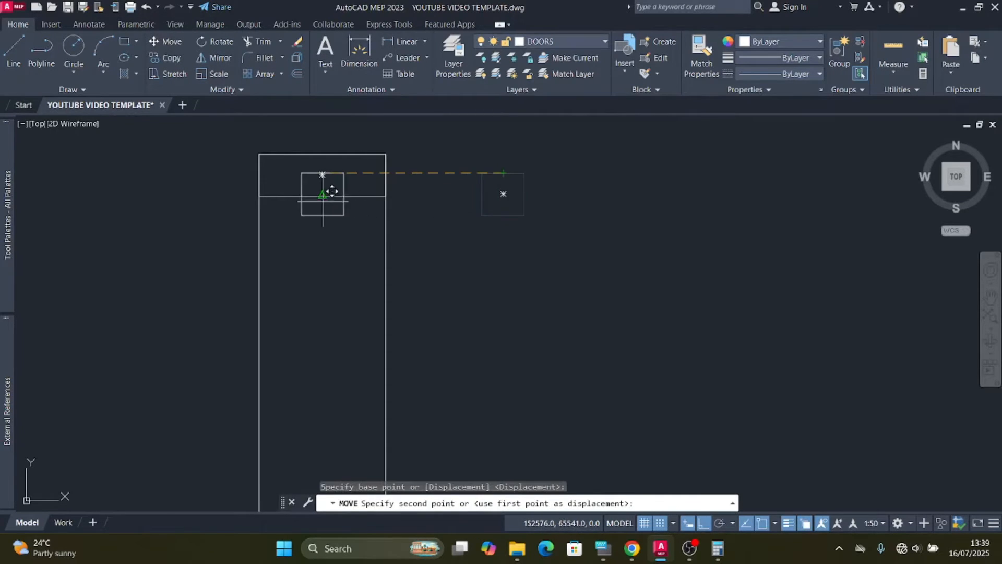
scroll(317, 202, up, 2)
scroll(316, 202, up, 2)
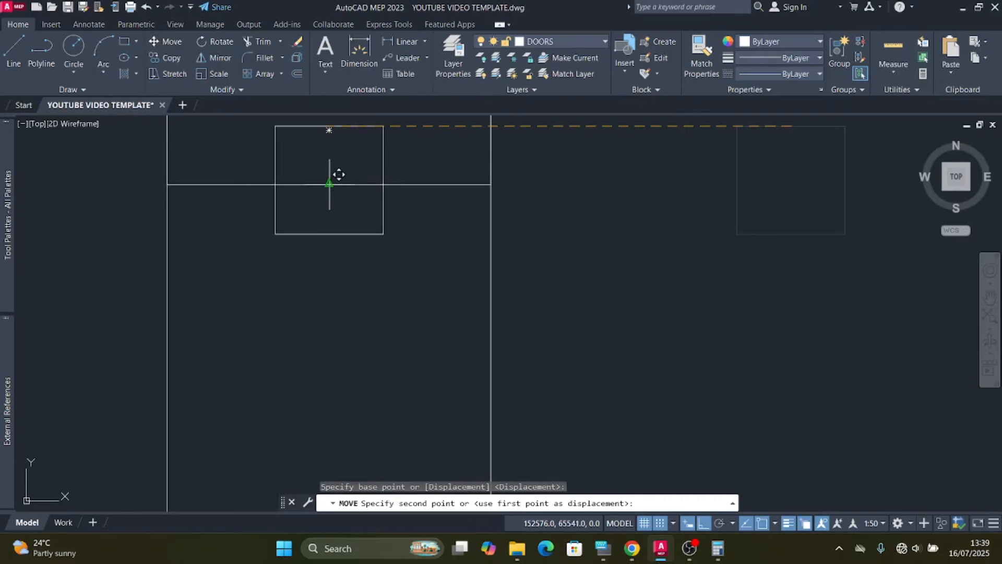
click(330, 183)
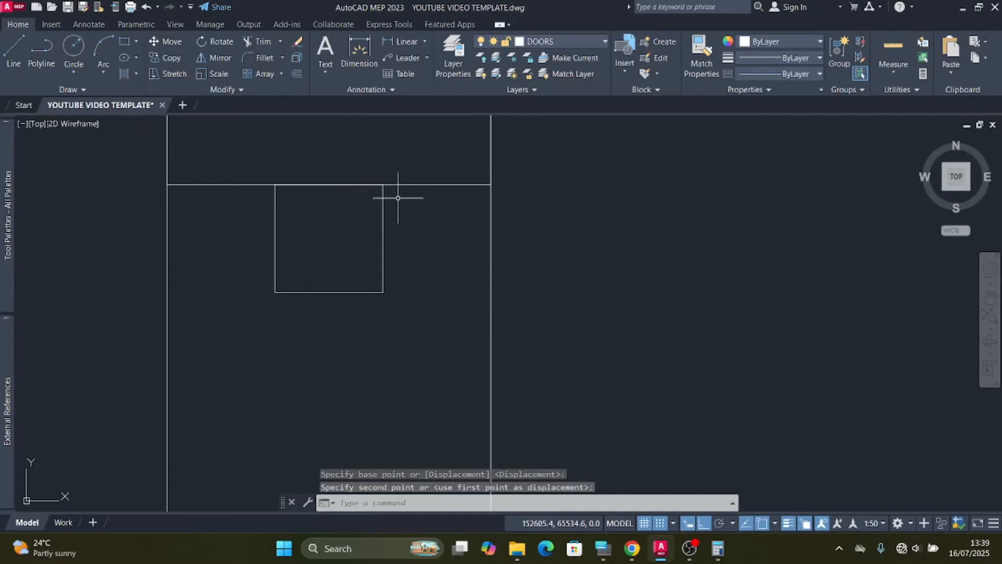
click(406, 252)
click(340, 320)
key(Escape)
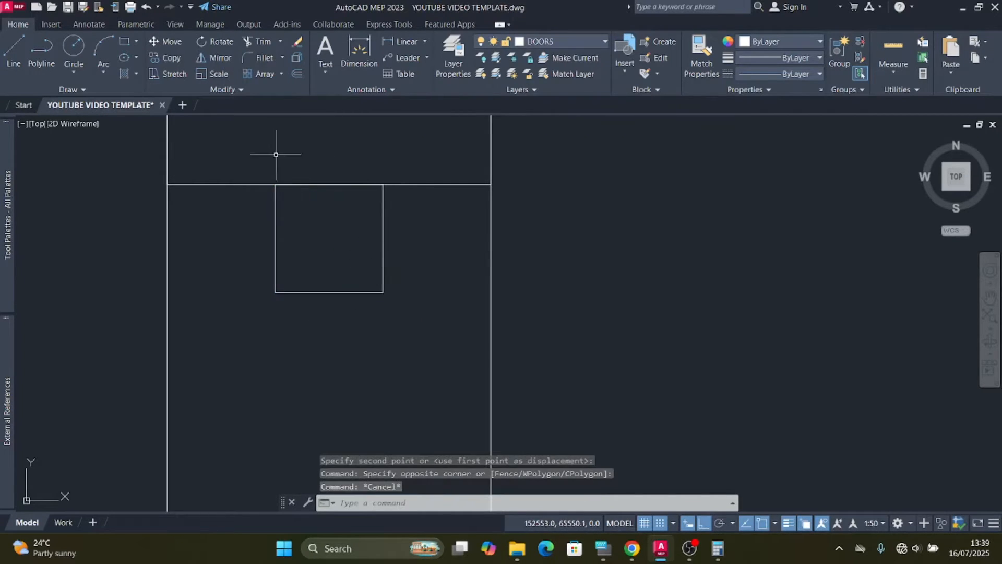
Step: Draw a vertical line from the square's lower-left corner down to the bottom edge of the tall rectangle
click(12, 49)
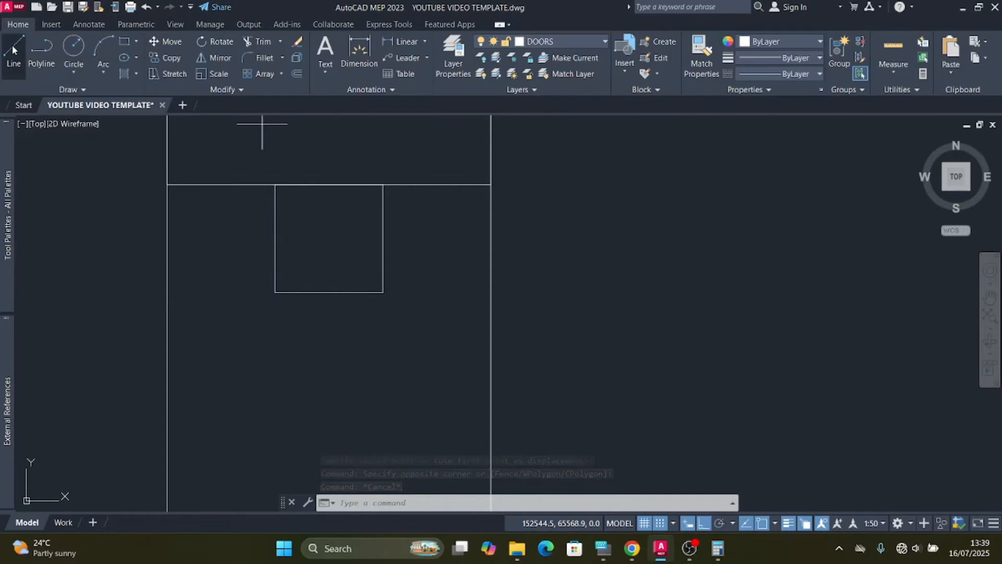
click(275, 293)
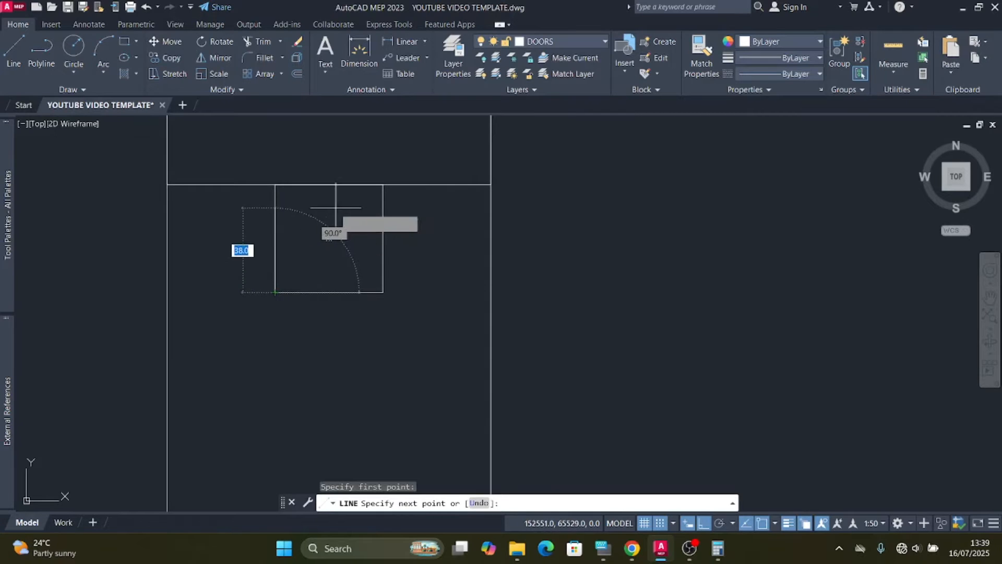
scroll(337, 211, up, 3)
scroll(337, 211, down, 4)
scroll(358, 466, up, 3)
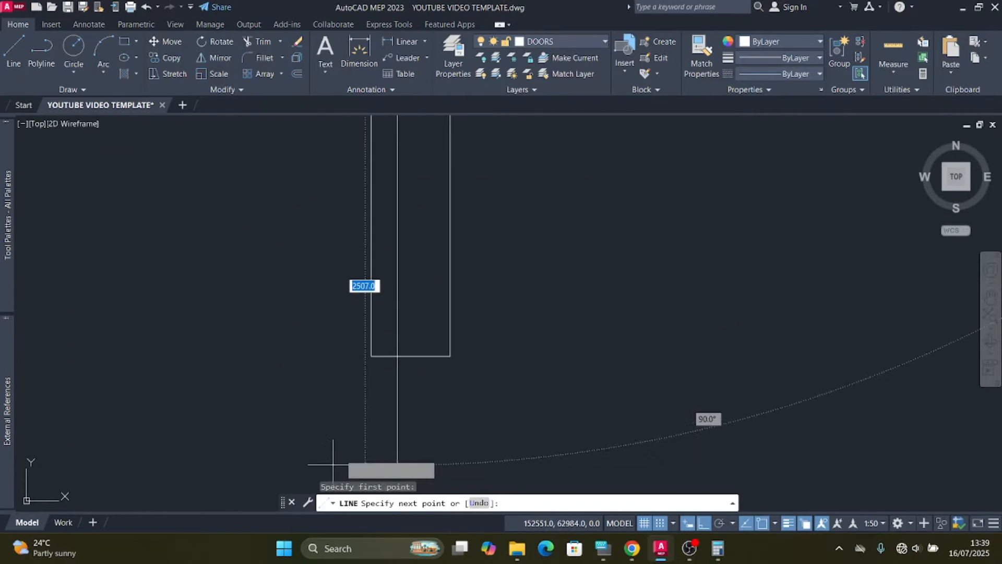
key(Escape)
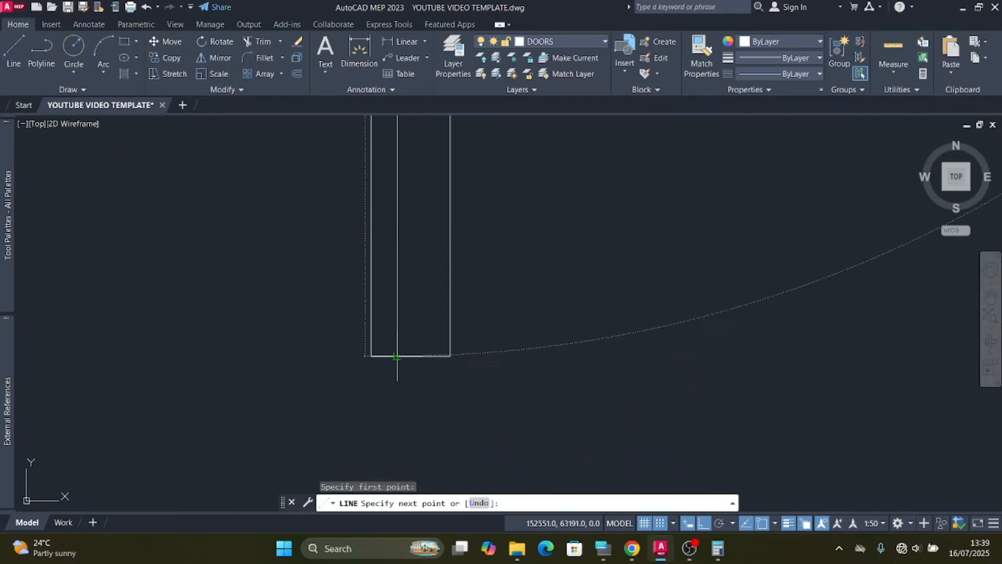
Step: Copy the vertical line from the square's lower-left corner to its lower-right corner
click(420, 324)
click(389, 292)
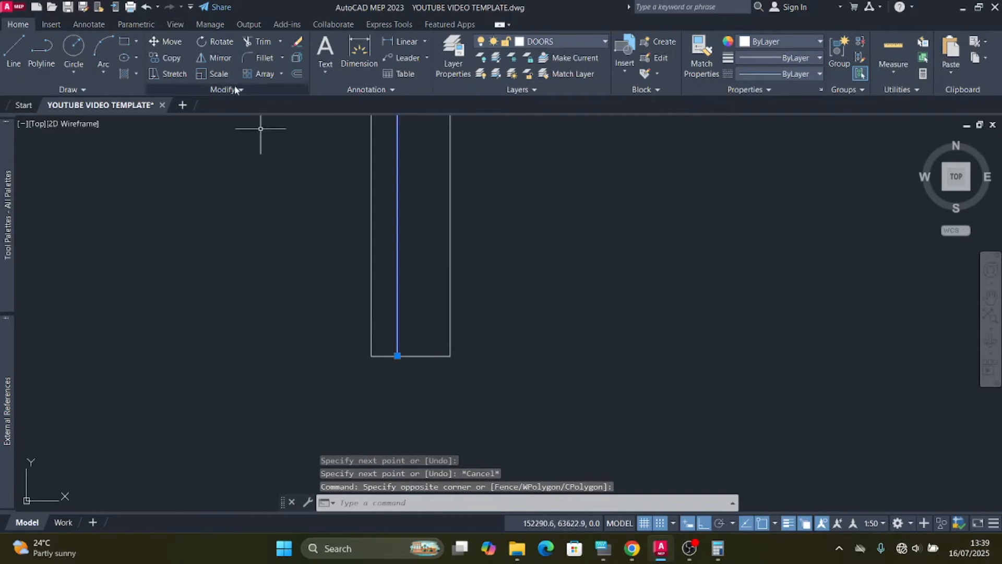
click(167, 58)
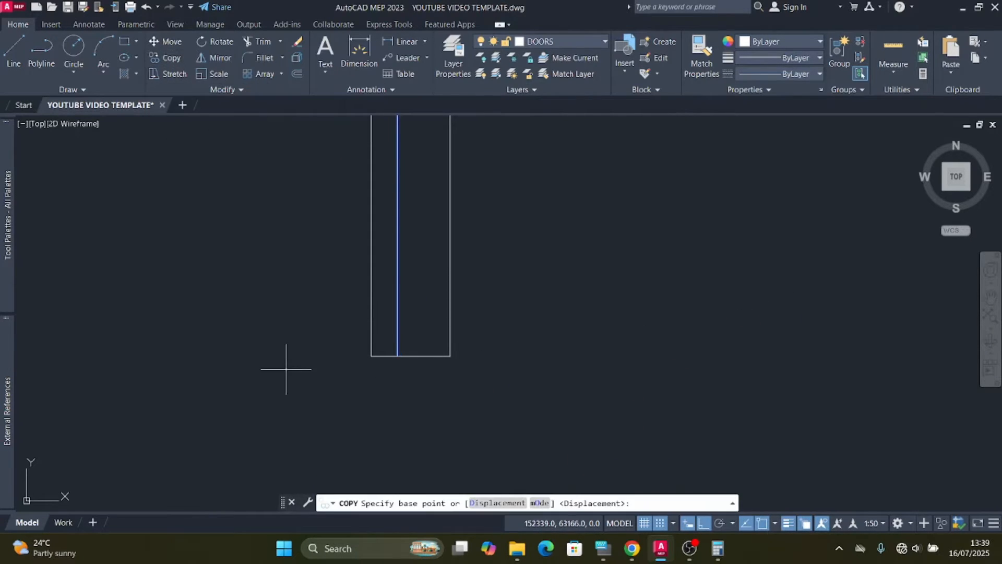
scroll(293, 369, down, 6)
scroll(309, 177, up, 5)
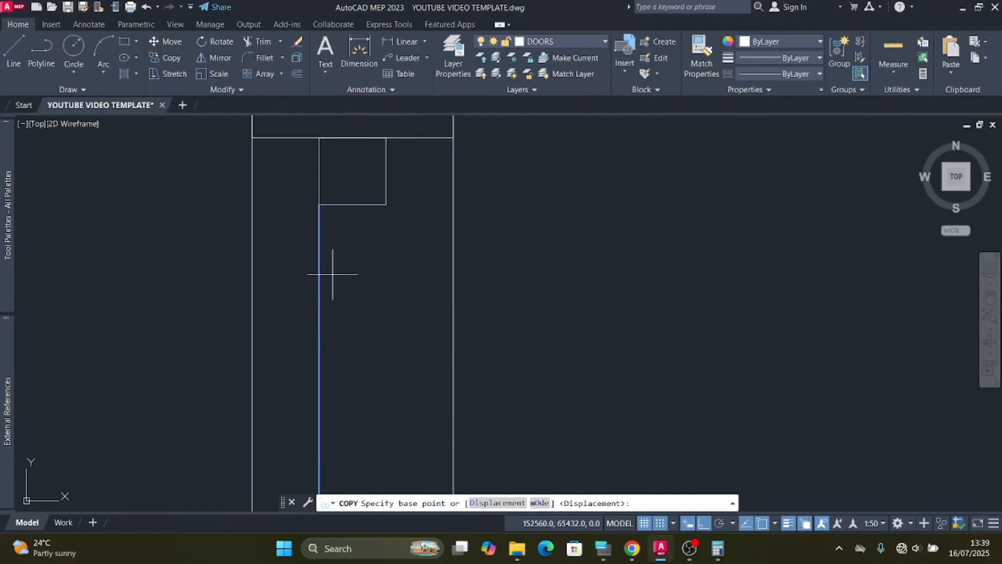
click(319, 204)
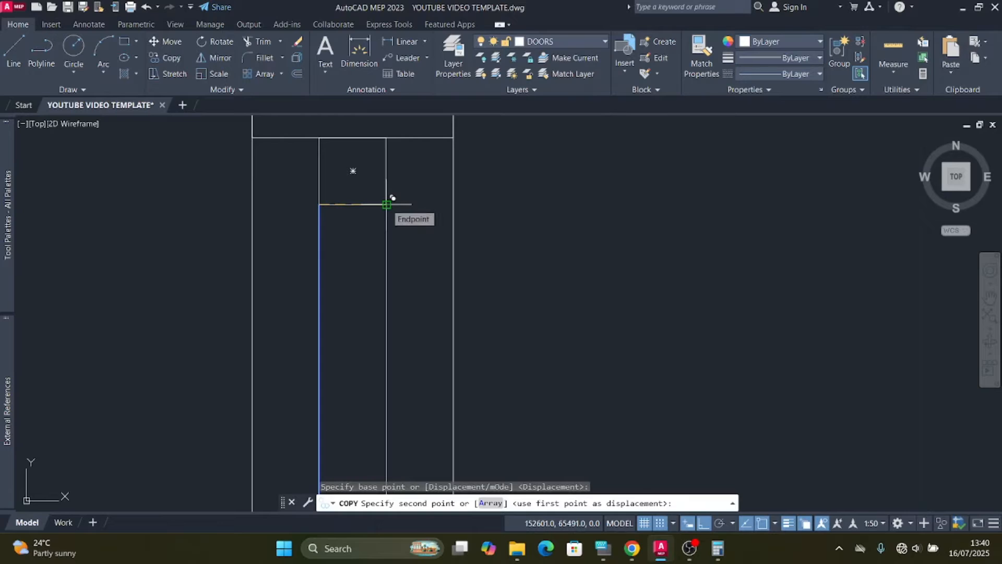
click(387, 204)
key(Escape)
Step: Move the whole door profile by its top midpoint onto the door head line in the interior wall nearest the building's right side
scroll(409, 209, down, 3)
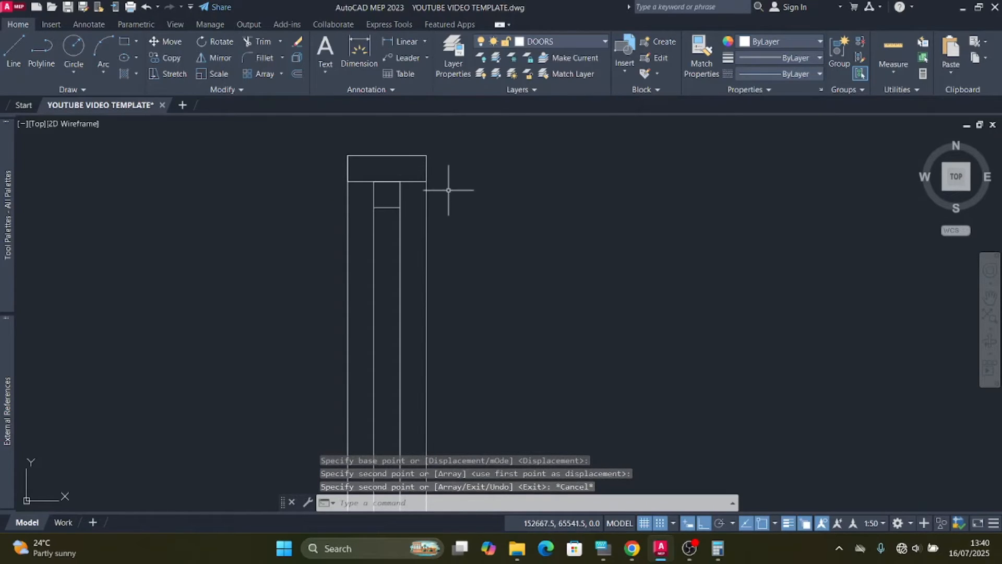
scroll(461, 153, down, 5)
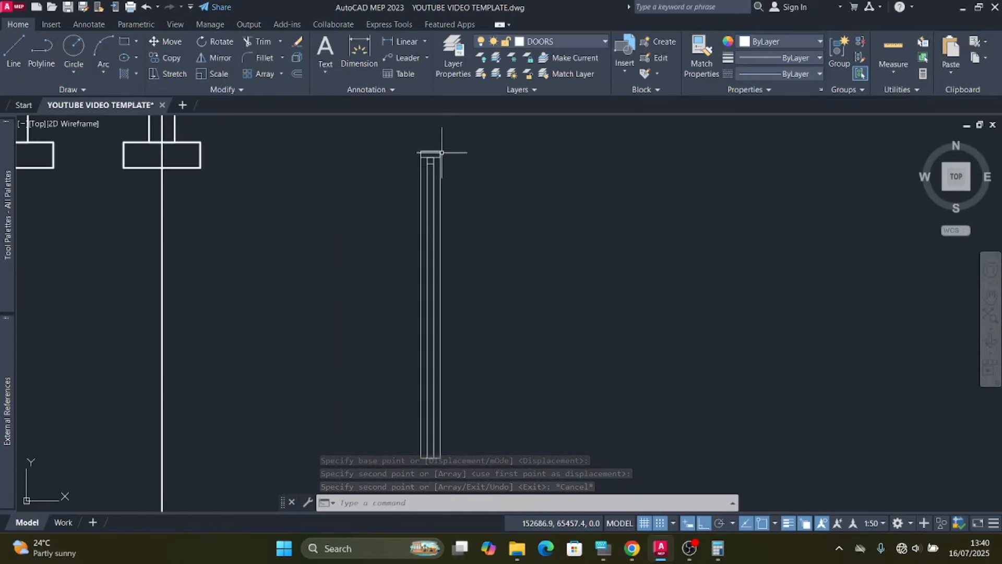
scroll(453, 225, down, 4)
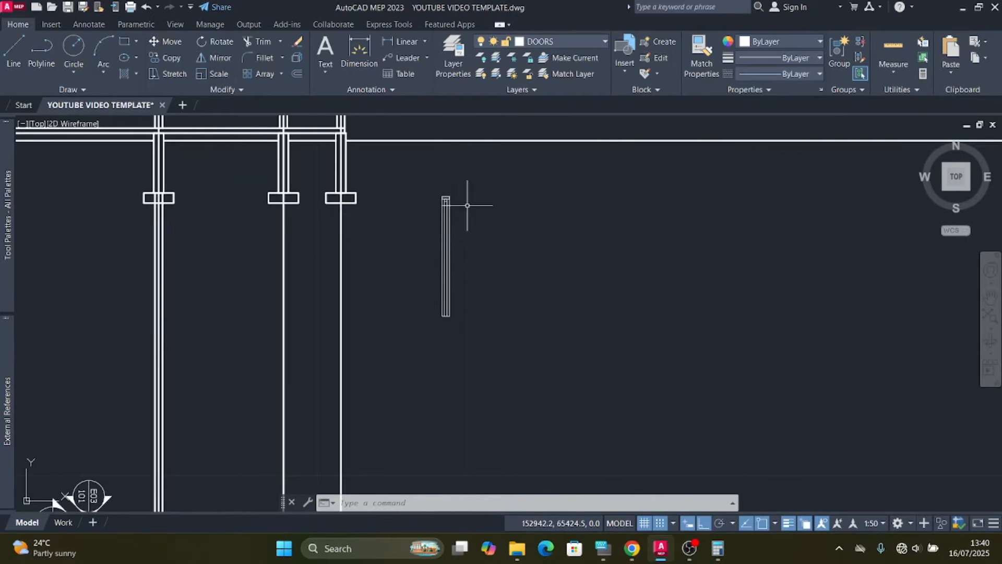
scroll(432, 220, up, 4)
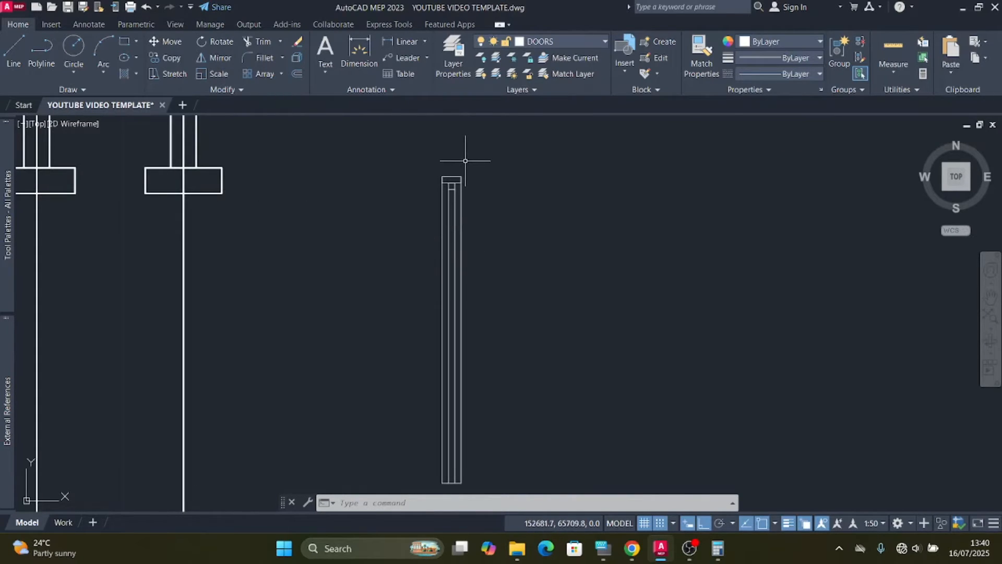
scroll(471, 168, down, 2)
scroll(481, 164, up, 2)
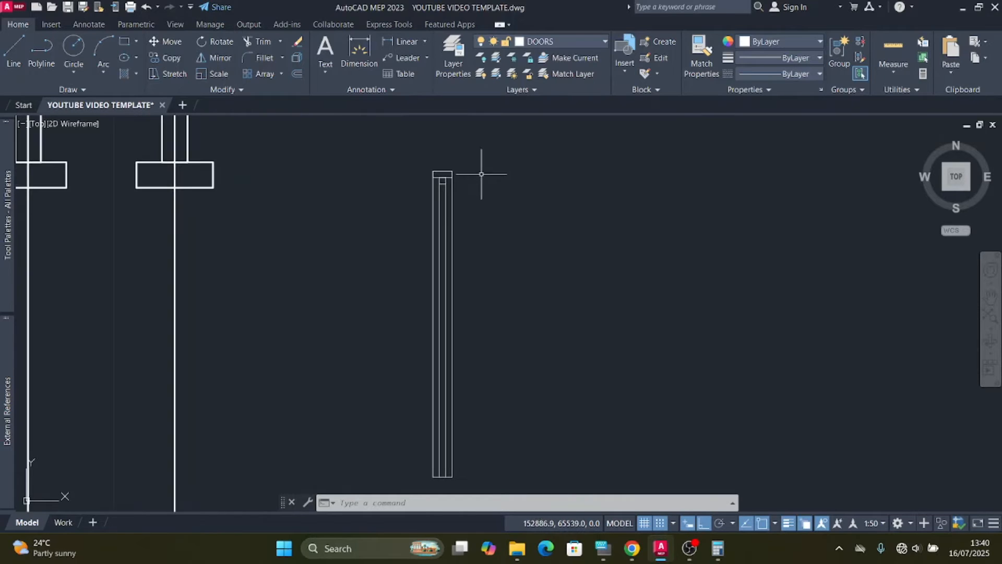
scroll(428, 201, down, 4)
click(462, 190)
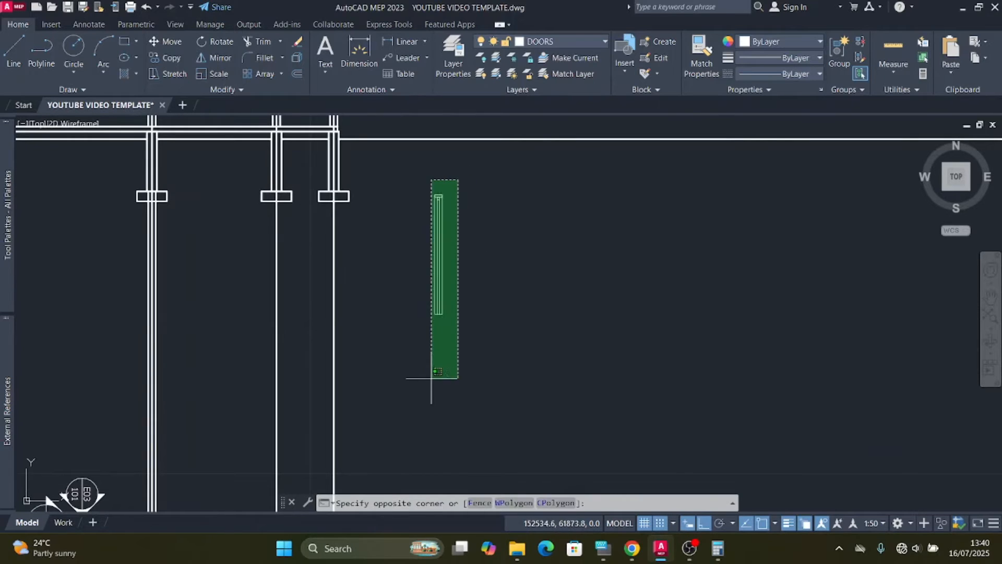
click(409, 402)
scroll(468, 336, down, 3)
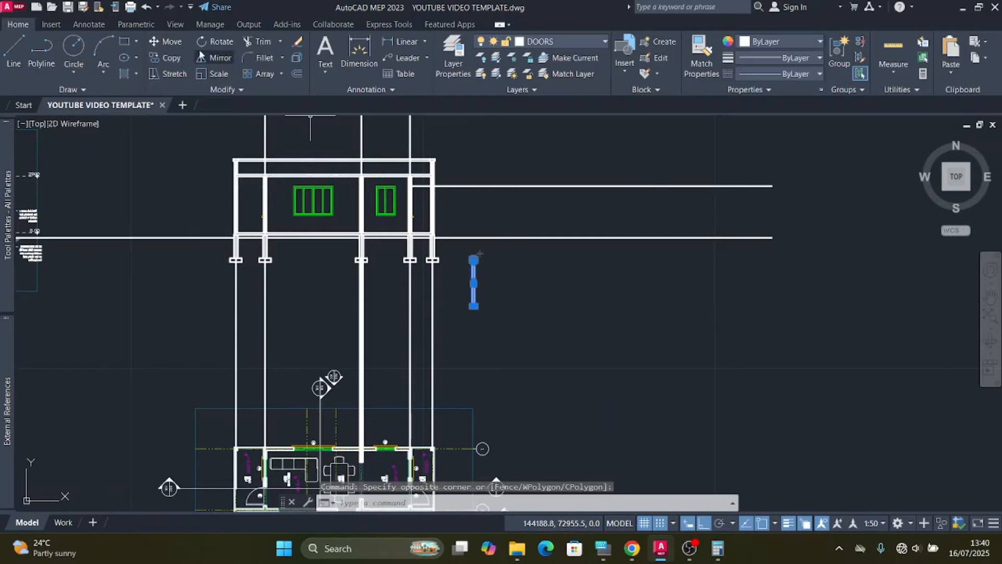
click(172, 42)
scroll(491, 322, up, 6)
scroll(459, 293, up, 5)
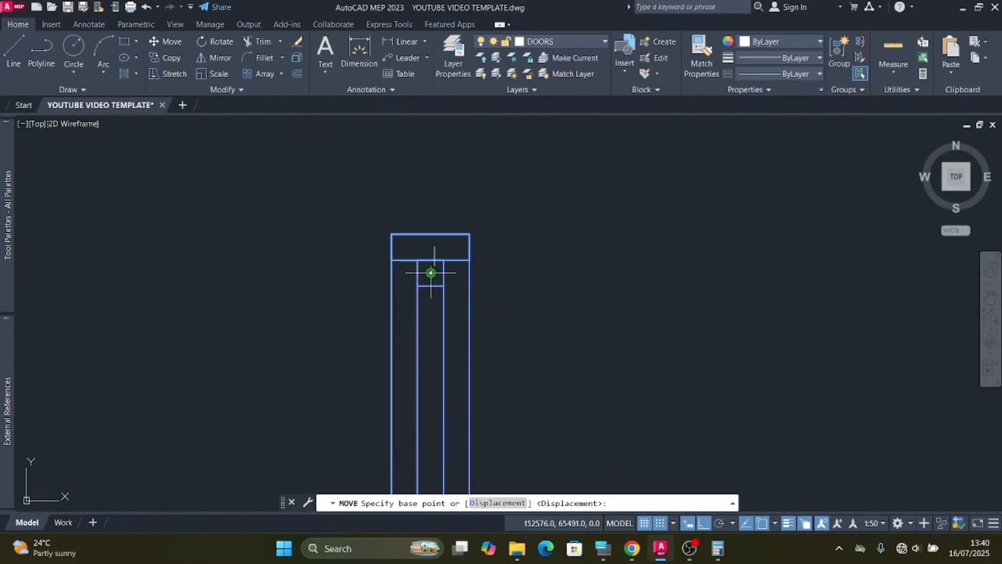
click(487, 340)
scroll(483, 342, down, 6)
scroll(470, 350, down, 5)
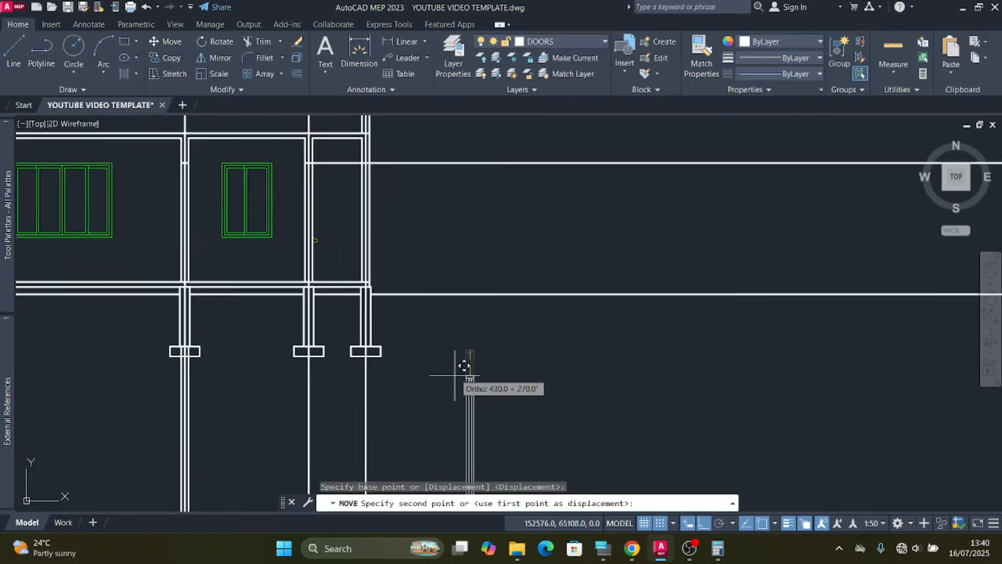
scroll(368, 258, up, 6)
scroll(367, 261, down, 3)
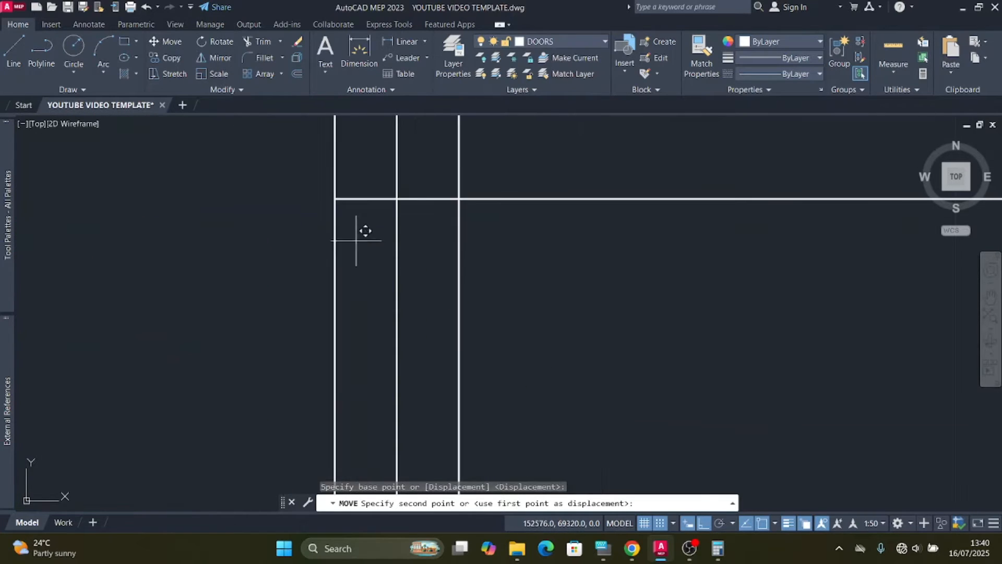
click(414, 198)
Step: Copy the complete door profile by its top midpoint to the head line in the interior wall nearest the building's left side
click(460, 273)
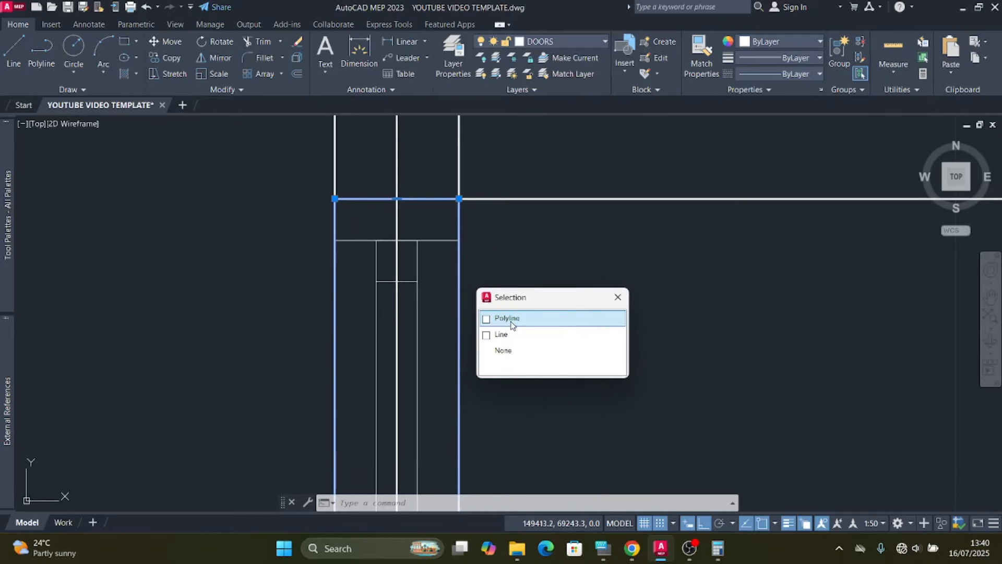
click(501, 319)
click(439, 226)
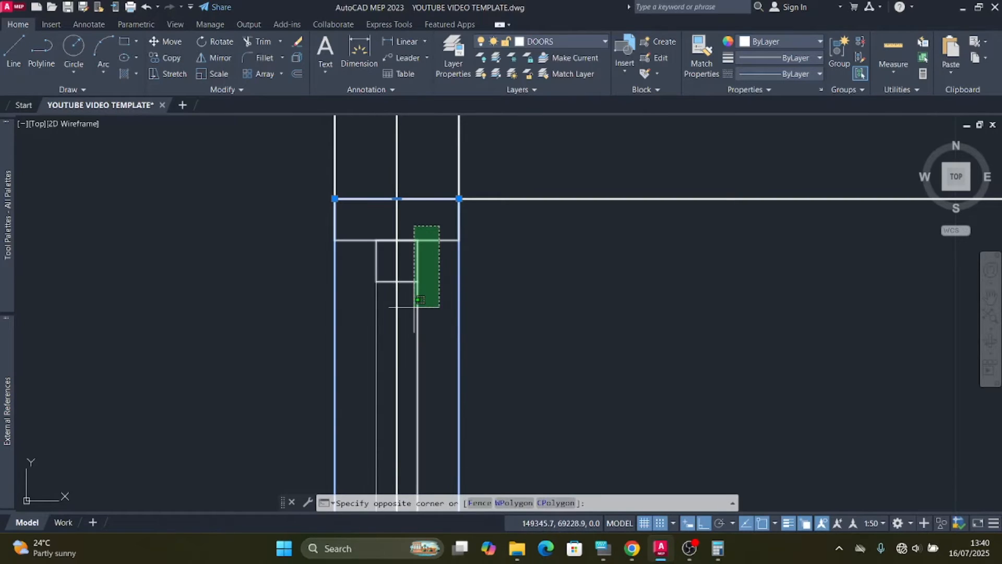
click(408, 314)
click(386, 306)
click(364, 281)
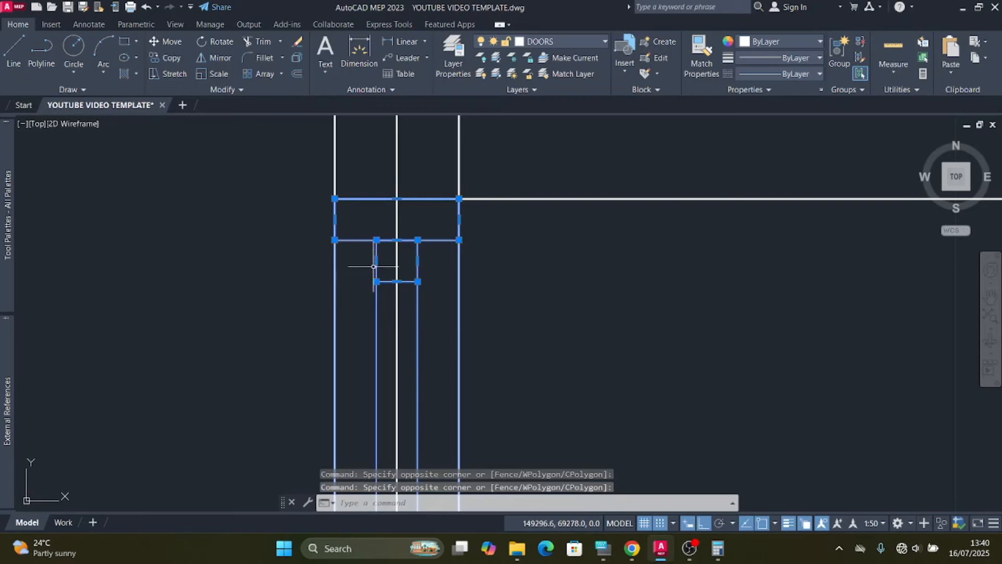
scroll(486, 280, down, 2)
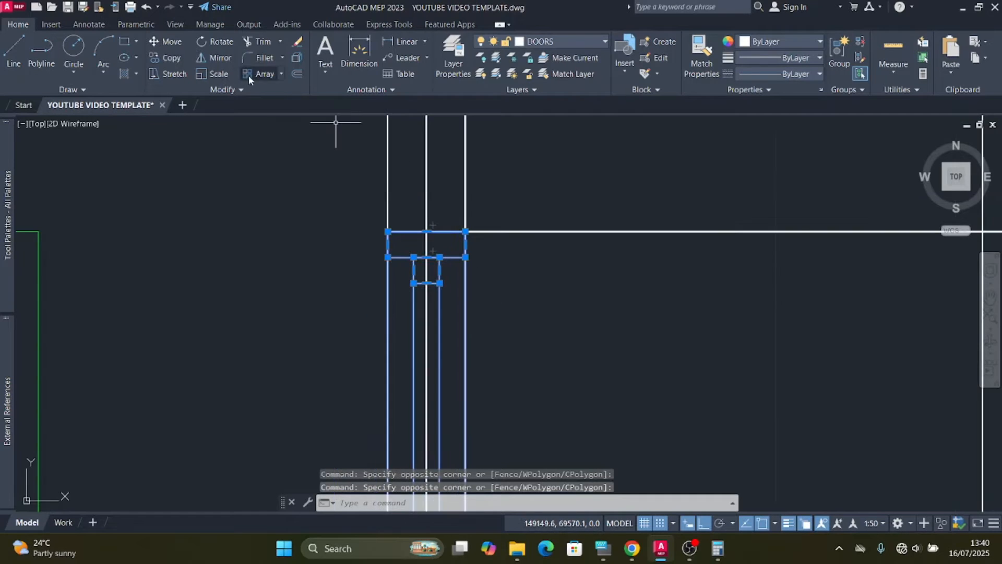
click(171, 58)
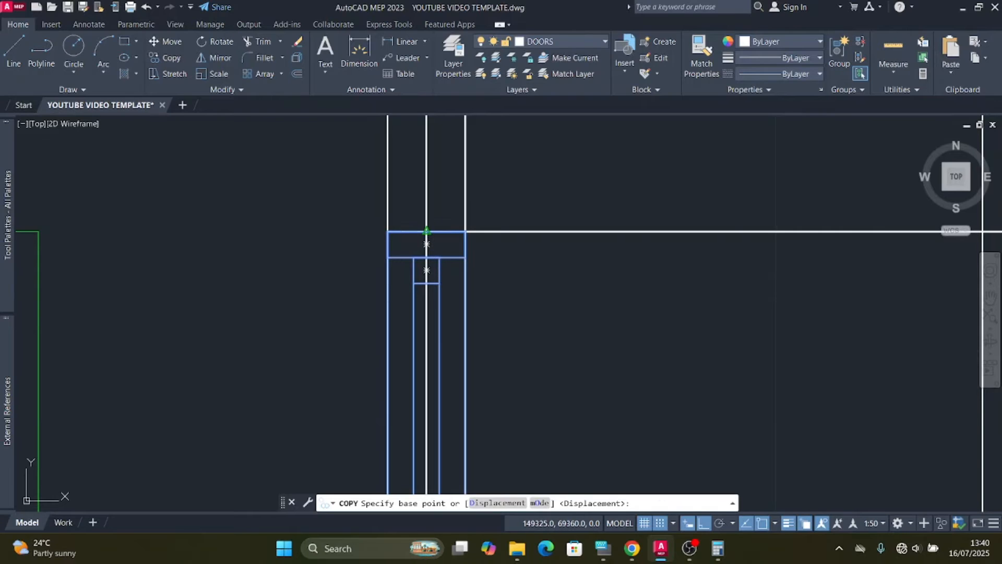
click(426, 230)
scroll(532, 235, down, 4)
scroll(379, 254, up, 5)
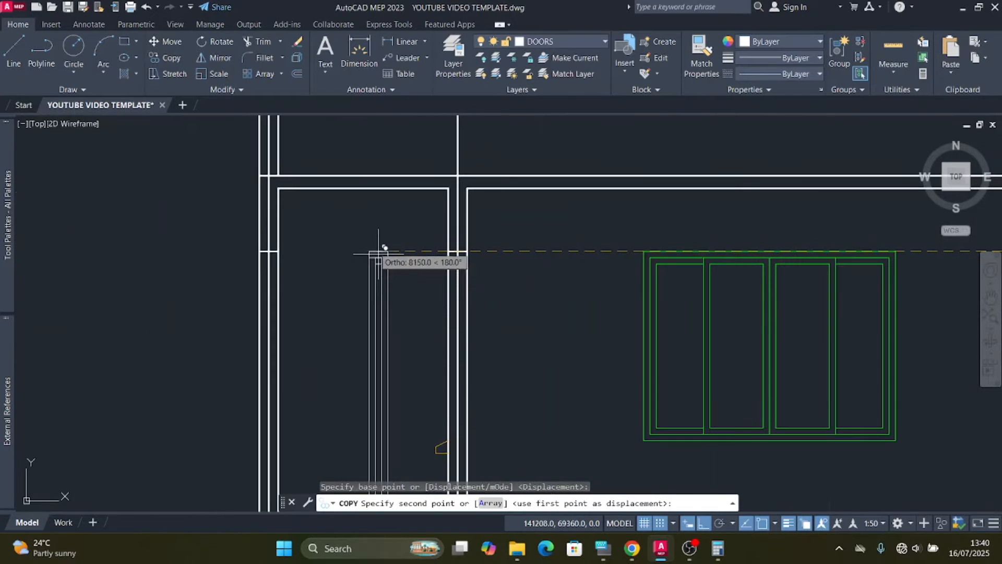
scroll(492, 262, up, 3)
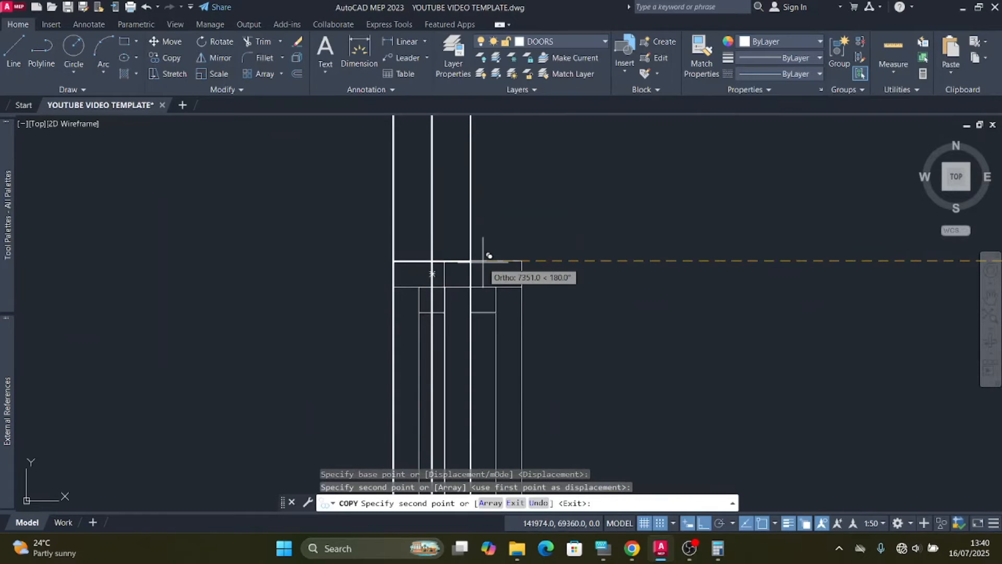
click(477, 261)
key(Escape)
scroll(407, 213, down, 3)
scroll(406, 213, up, 3)
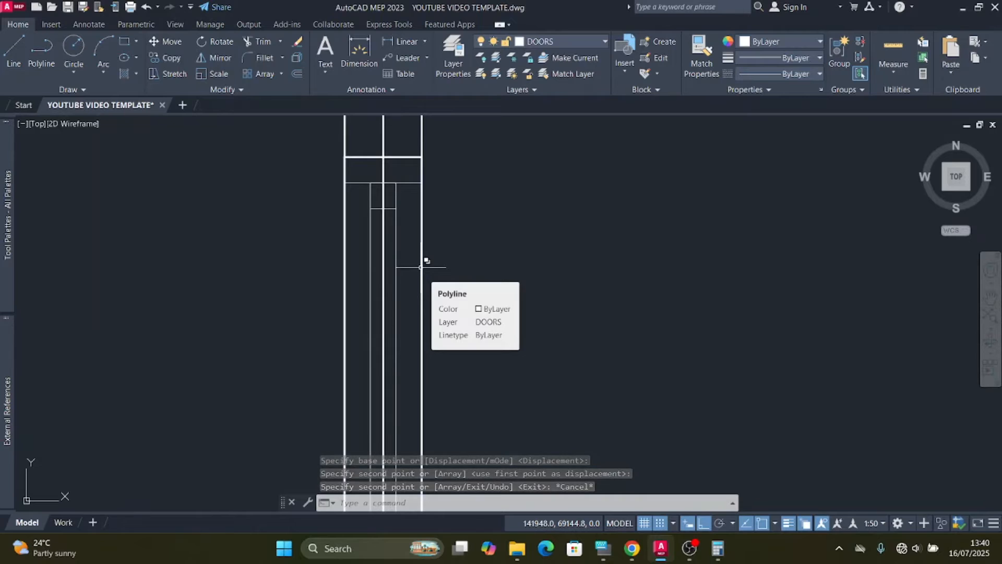
Step: Trim both wall lines within the door opening nearest the building's right side, using the two door outline polylines as cutting edges
click(420, 267)
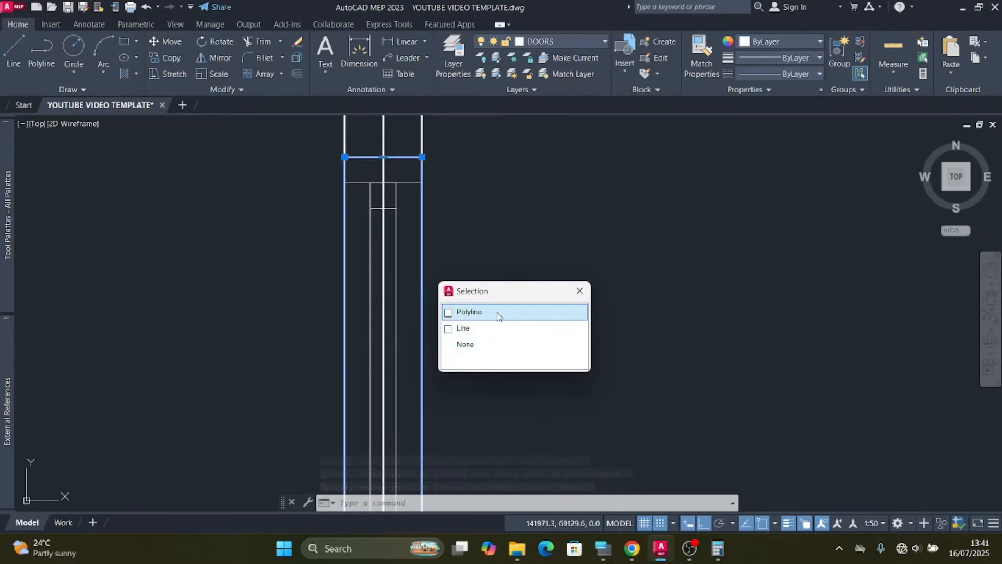
click(499, 312)
scroll(414, 275, down, 5)
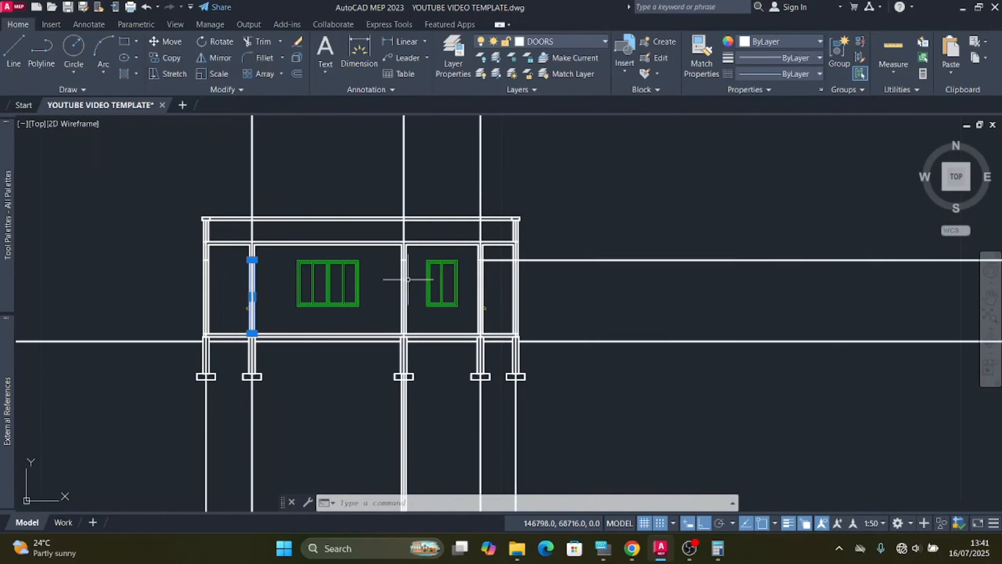
scroll(531, 272, up, 4)
scroll(464, 257, up, 3)
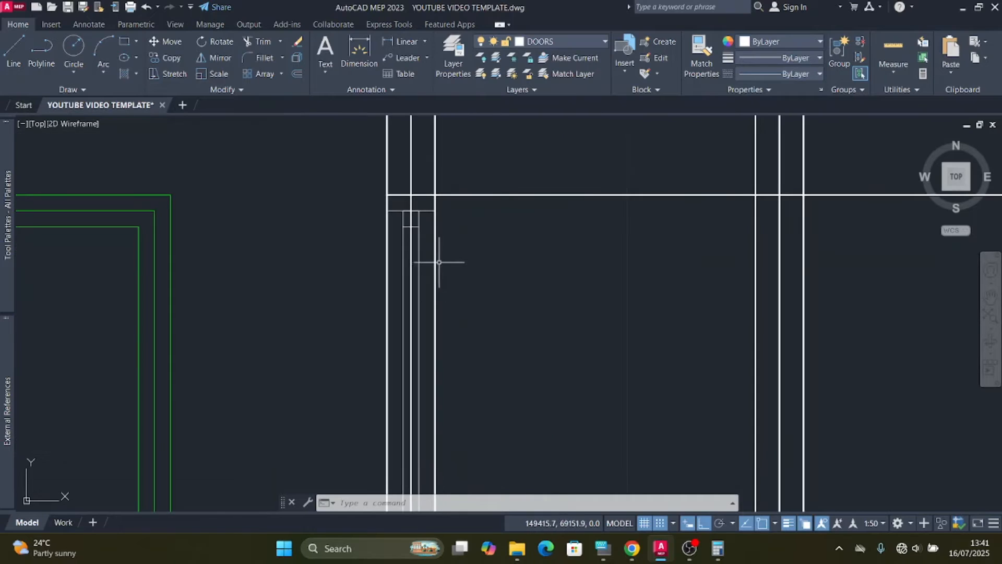
click(439, 258)
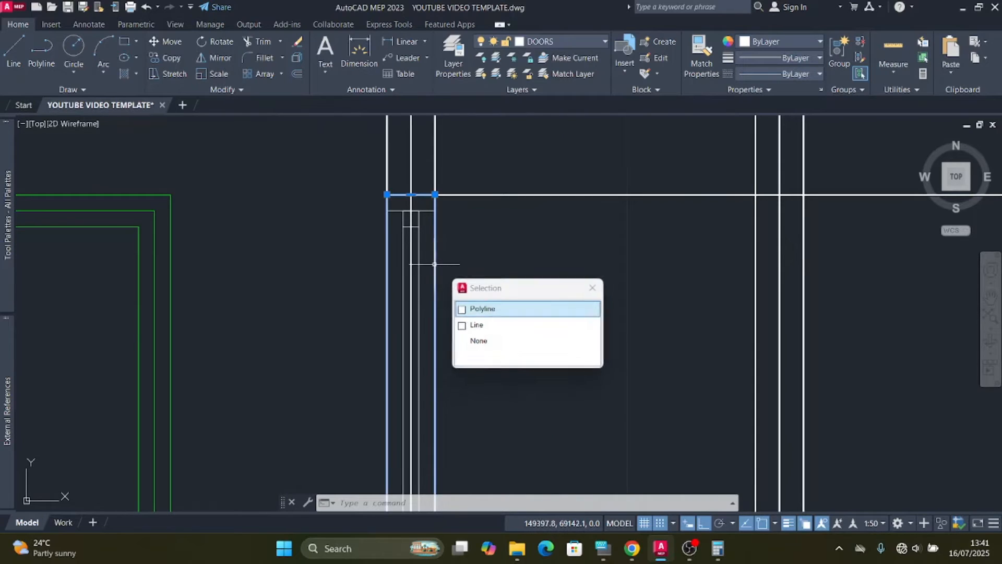
click(503, 313)
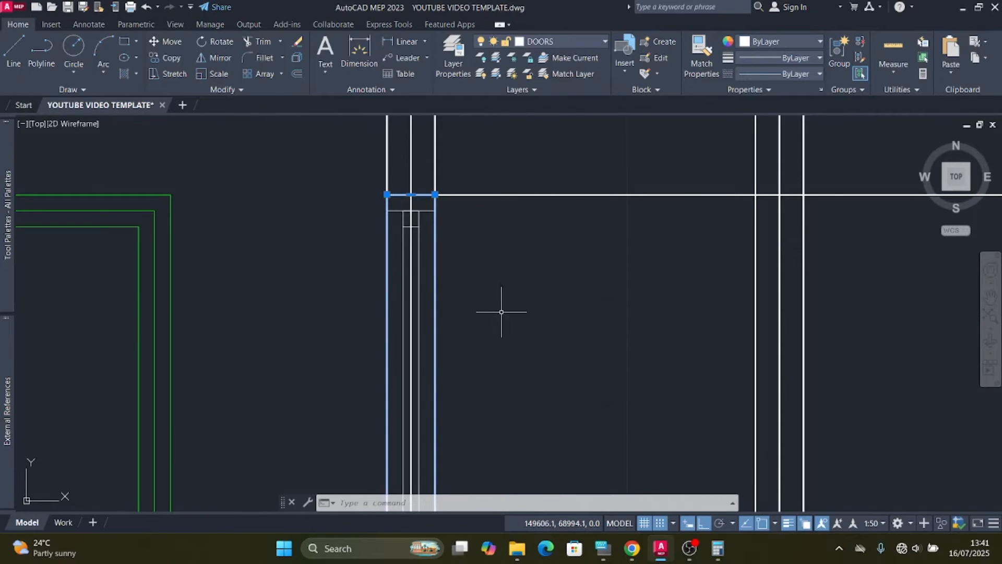
click(264, 42)
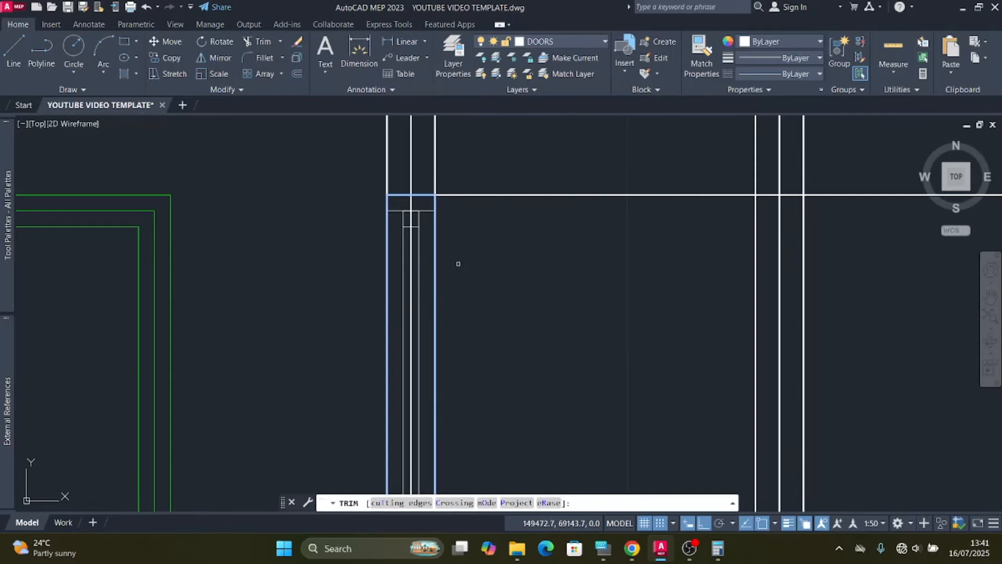
scroll(449, 269, up, 2)
click(425, 261)
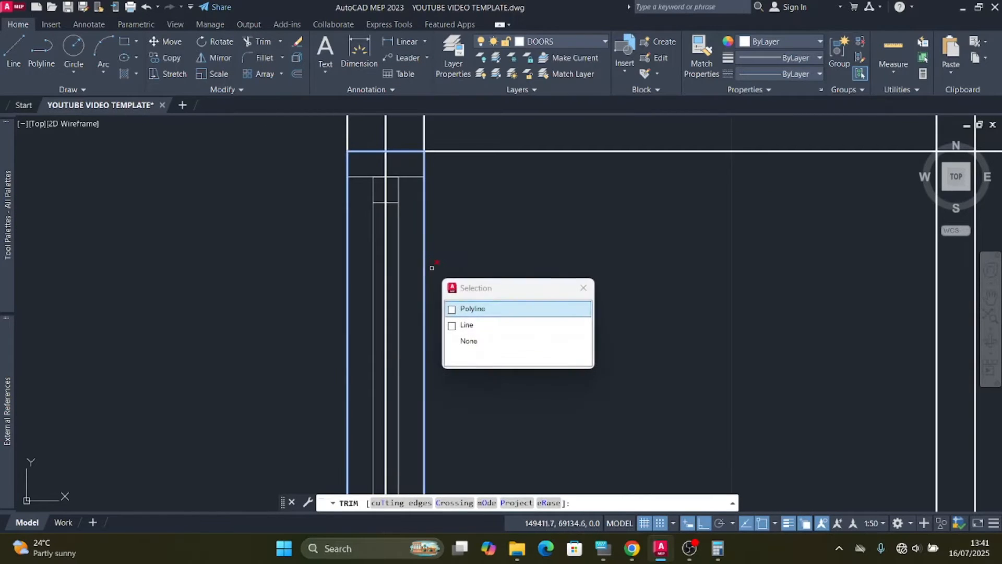
click(508, 327)
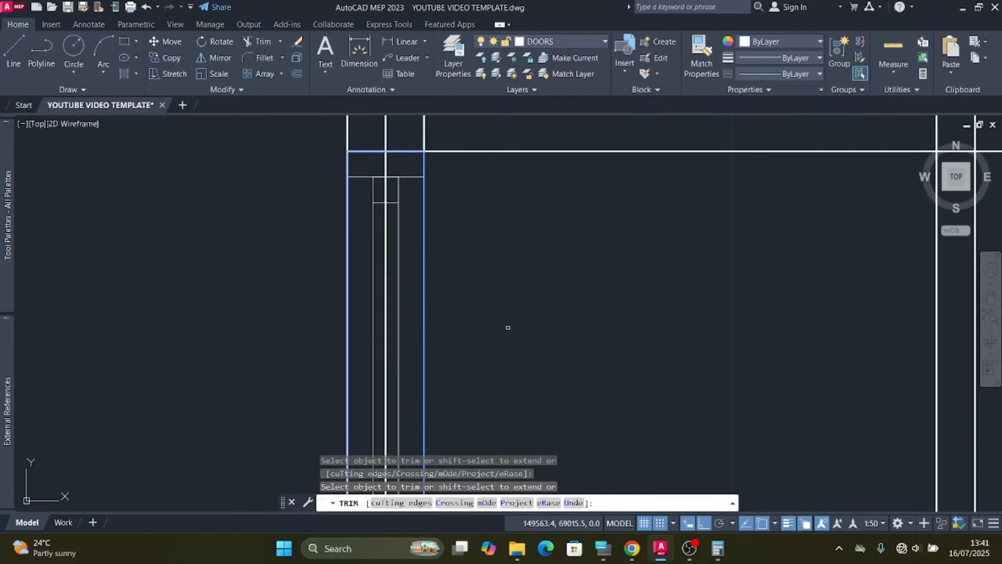
click(345, 285)
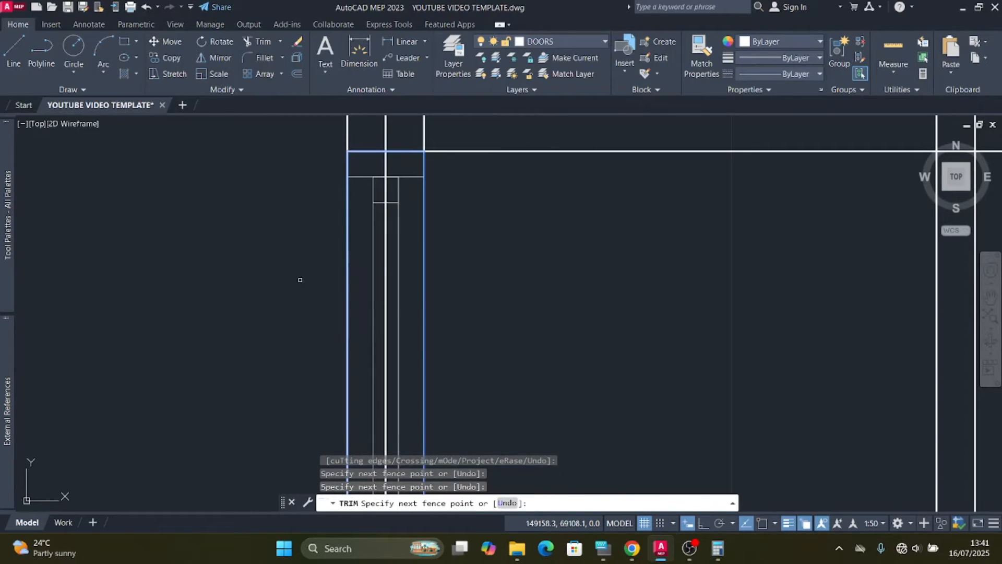
key(Return)
click(351, 281)
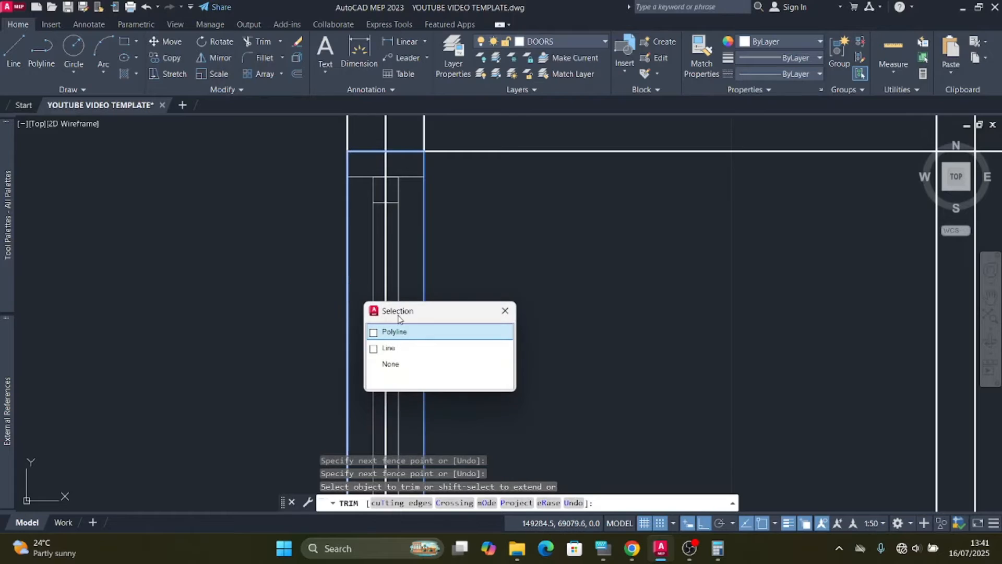
click(415, 347)
Step: Trim both wall lines within the door opening nearest the building's left side against that door's outline
scroll(615, 258, down, 5)
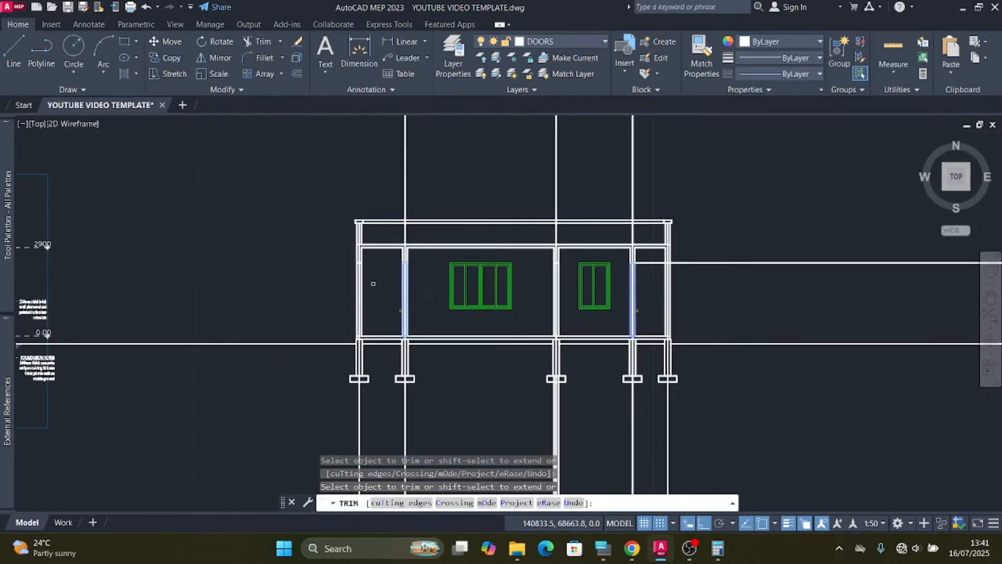
scroll(428, 297, up, 7)
click(420, 292)
click(465, 351)
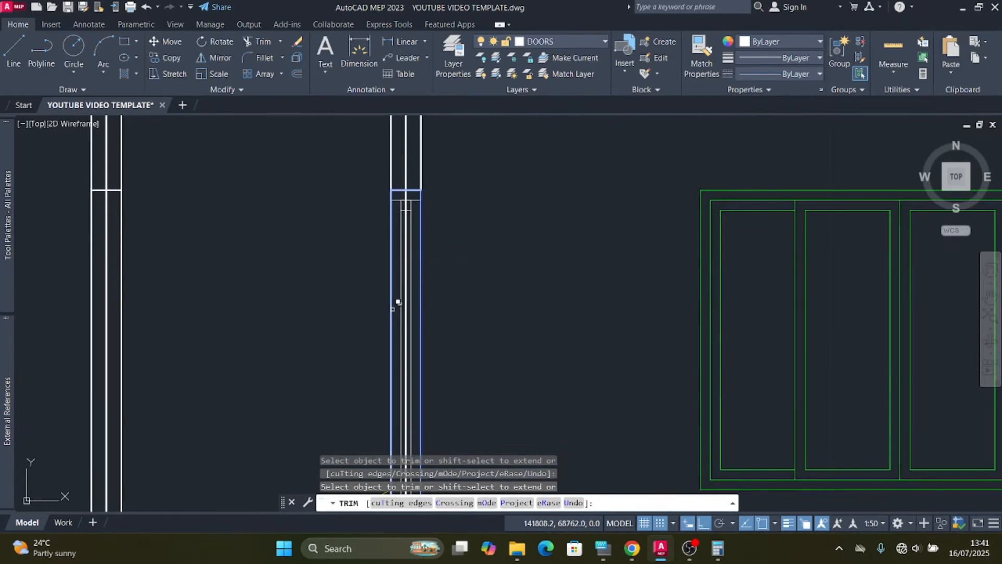
click(391, 307)
click(443, 372)
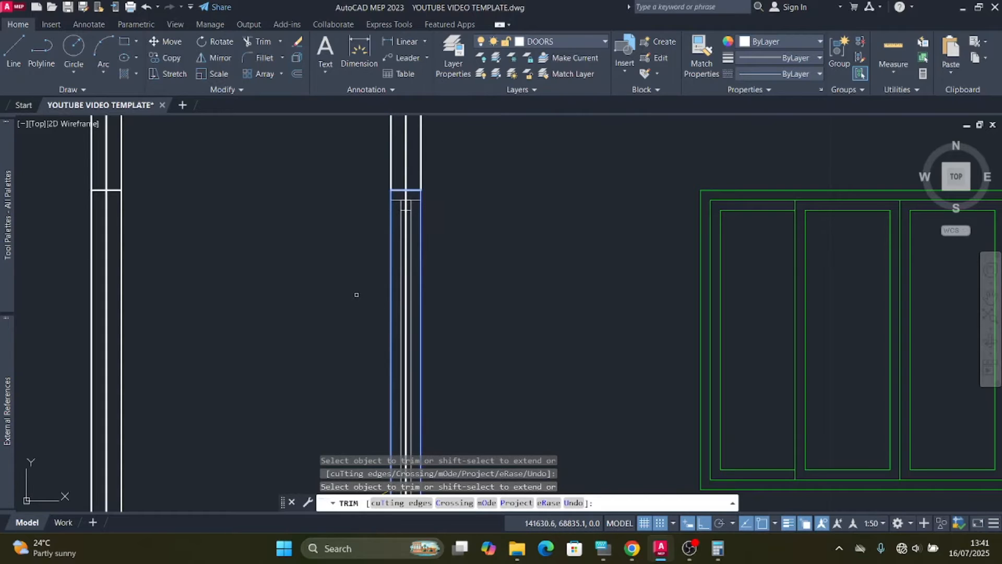
key(Return)
Step: Examine the floor level markers of the porch and the living room on the floor plan
scroll(335, 271, down, 4)
scroll(350, 287, up, 2)
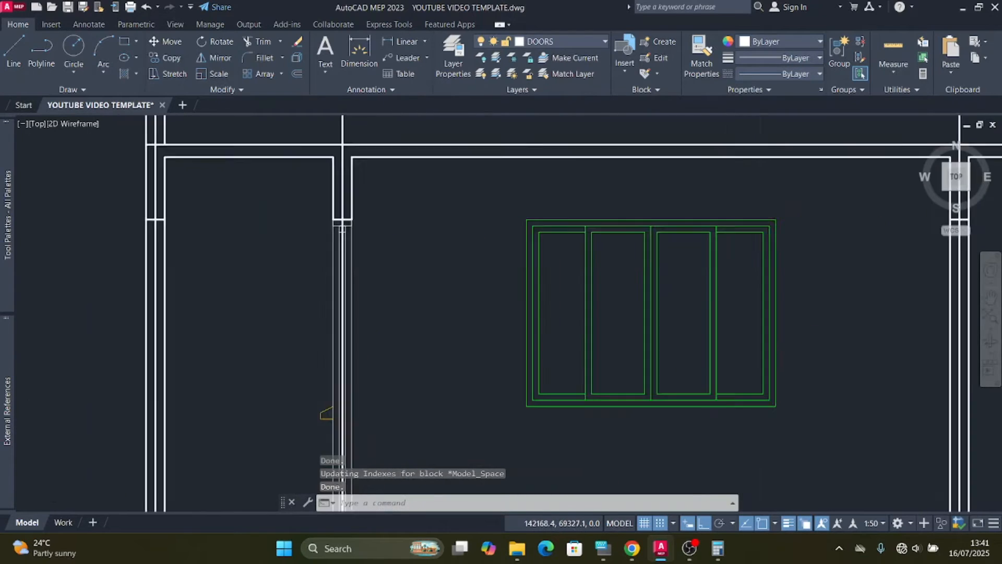
scroll(379, 223, up, 1)
scroll(333, 207, down, 3)
scroll(332, 342, up, 2)
scroll(365, 287, down, 4)
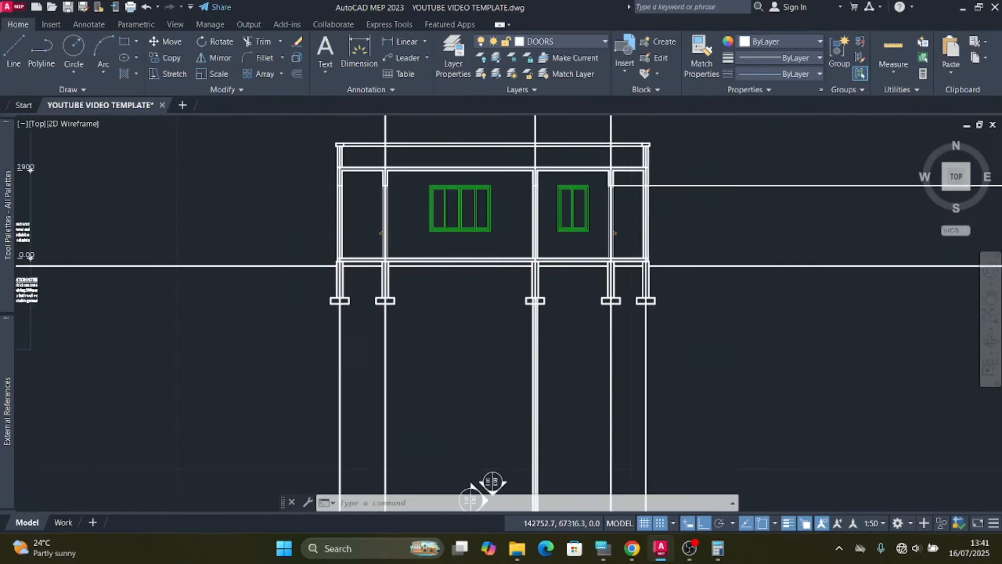
scroll(361, 295, up, 3)
scroll(361, 295, up, 8)
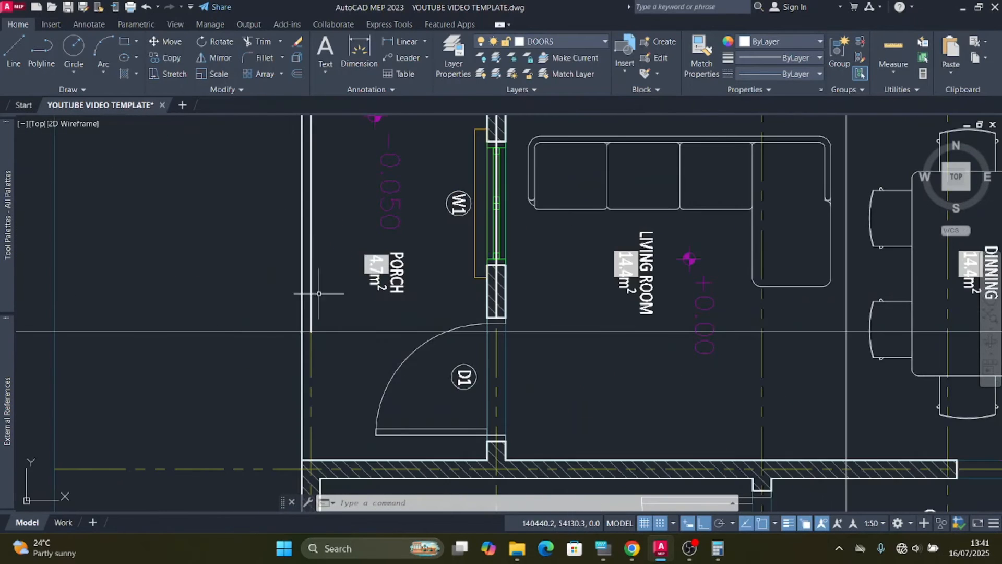
scroll(340, 275, down, 5)
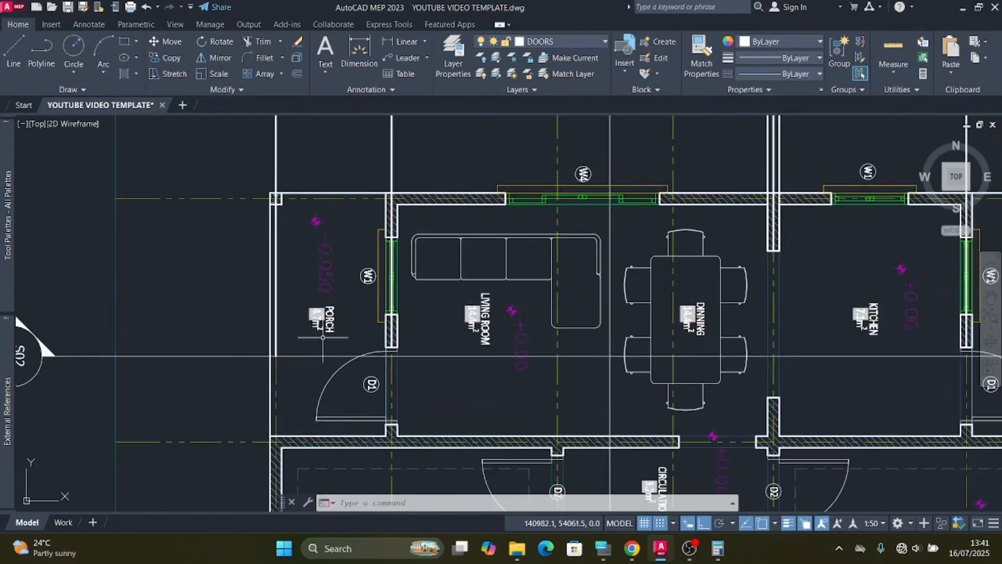
scroll(340, 275, up, 4)
scroll(340, 276, down, 3)
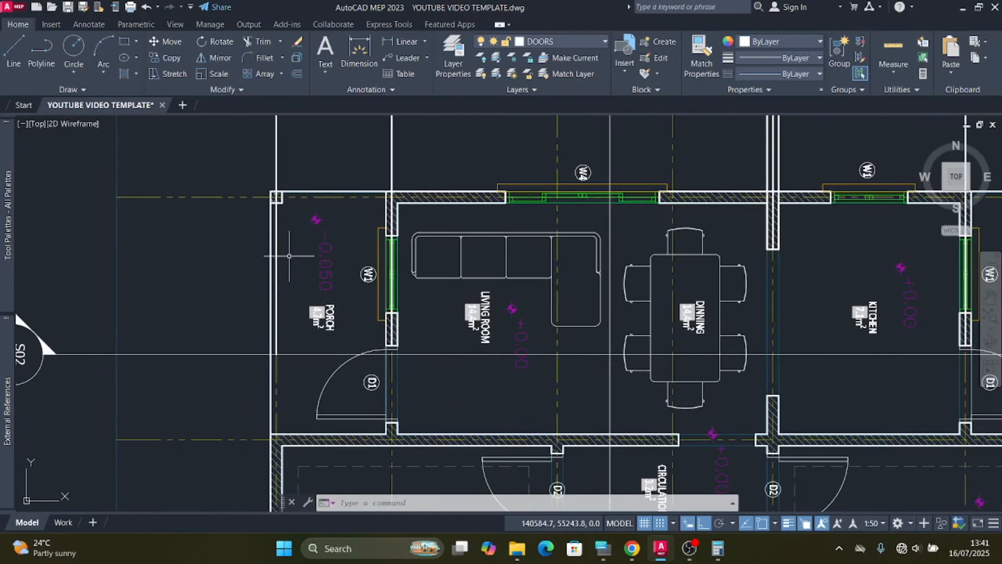
scroll(332, 267, up, 4)
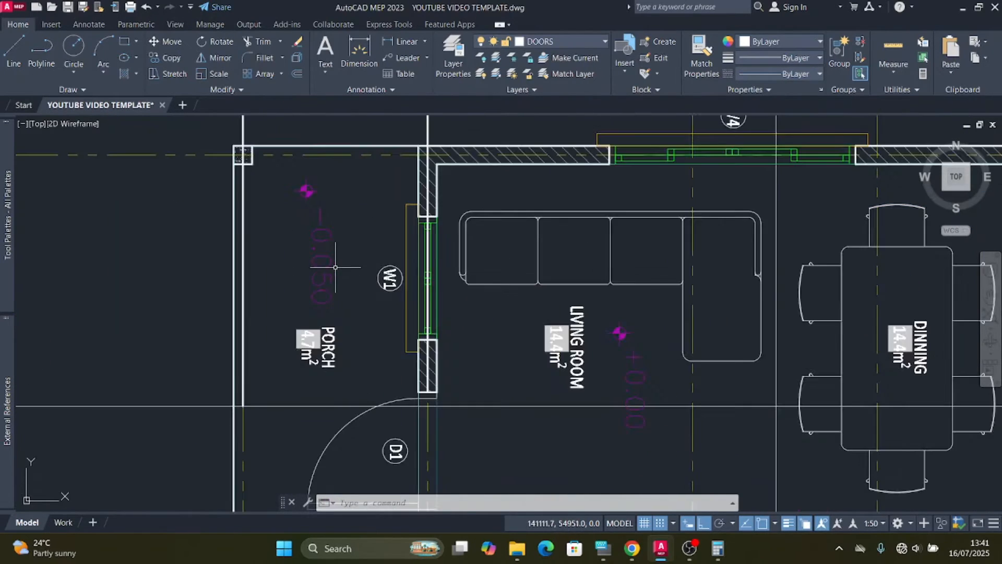
scroll(350, 311, up, 2)
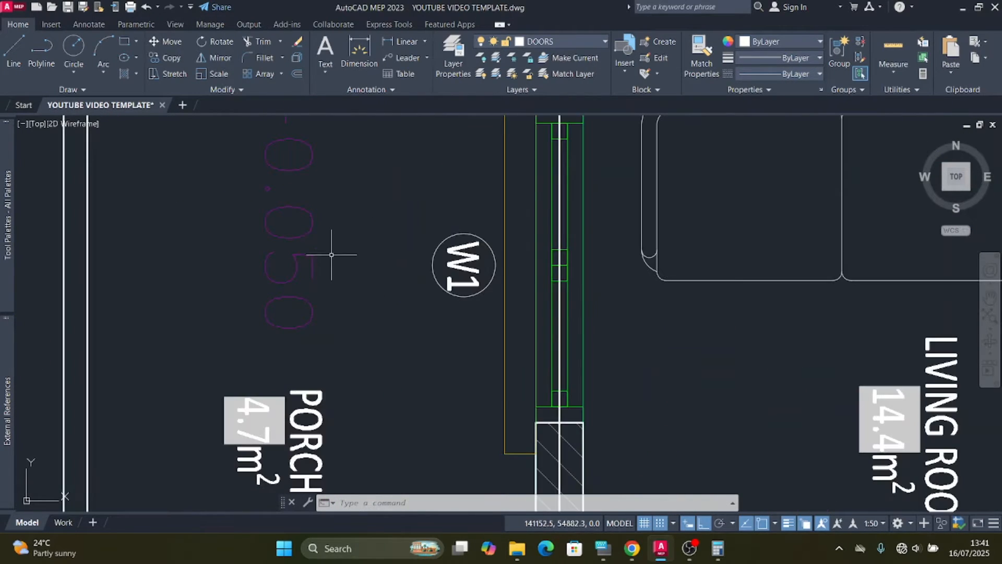
scroll(332, 255, down, 3)
scroll(332, 336, down, 2)
scroll(430, 334, up, 2)
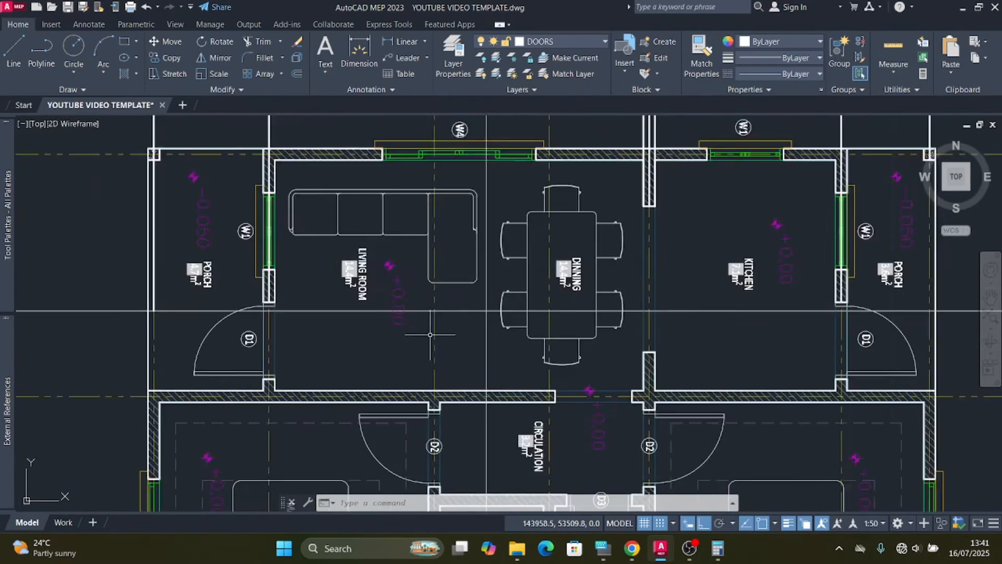
scroll(430, 334, up, 4)
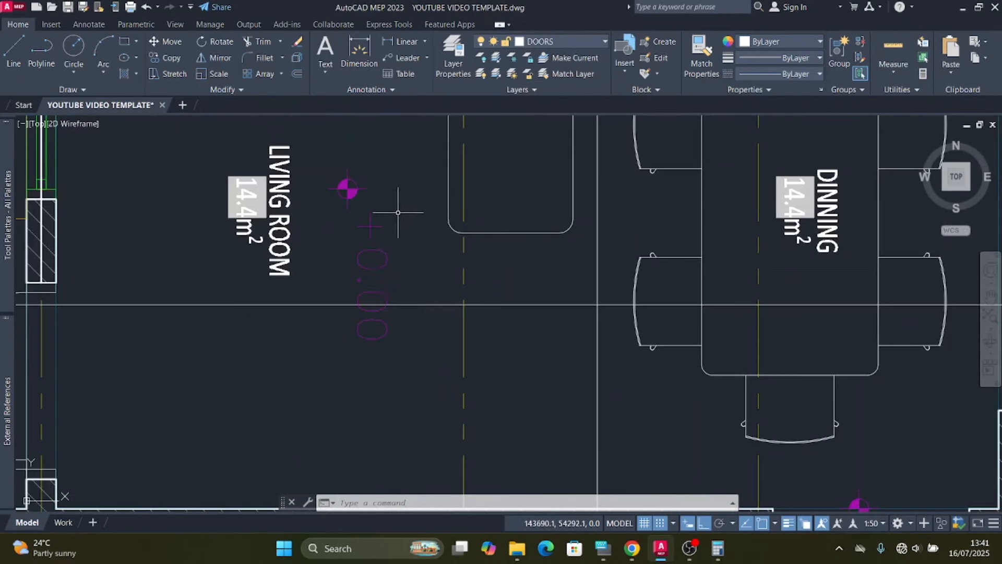
scroll(366, 231, down, 2)
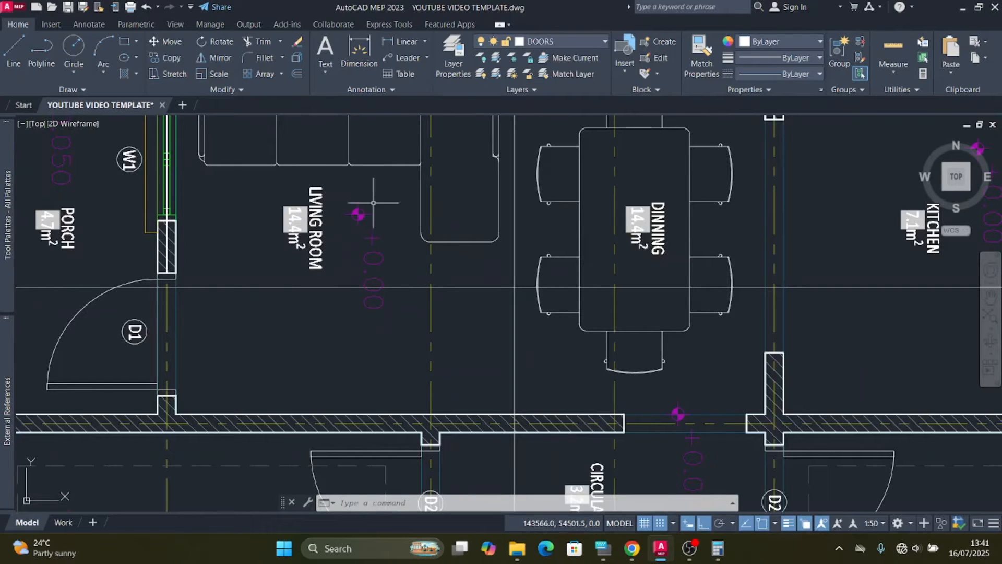
scroll(342, 205, up, 2)
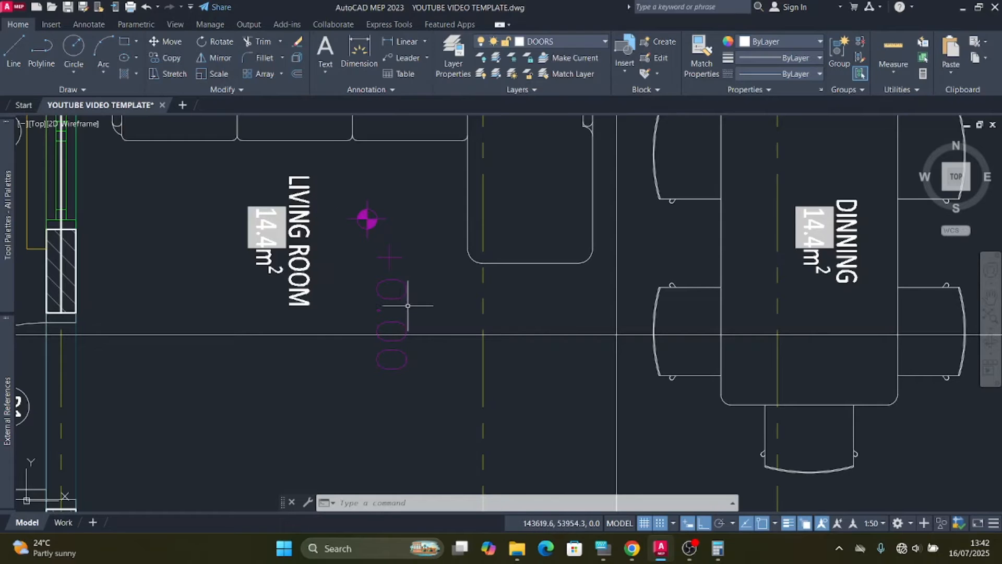
scroll(447, 345, up, 2)
scroll(453, 326, down, 8)
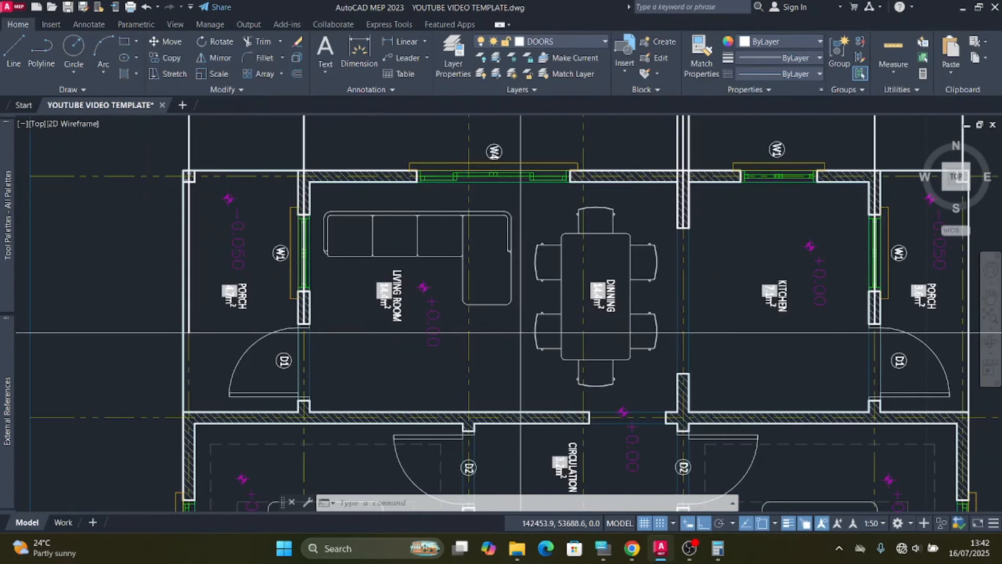
Step: Offset the floor slab's top line 50 mm downward to mark the porch floor level
scroll(349, 299, up, 6)
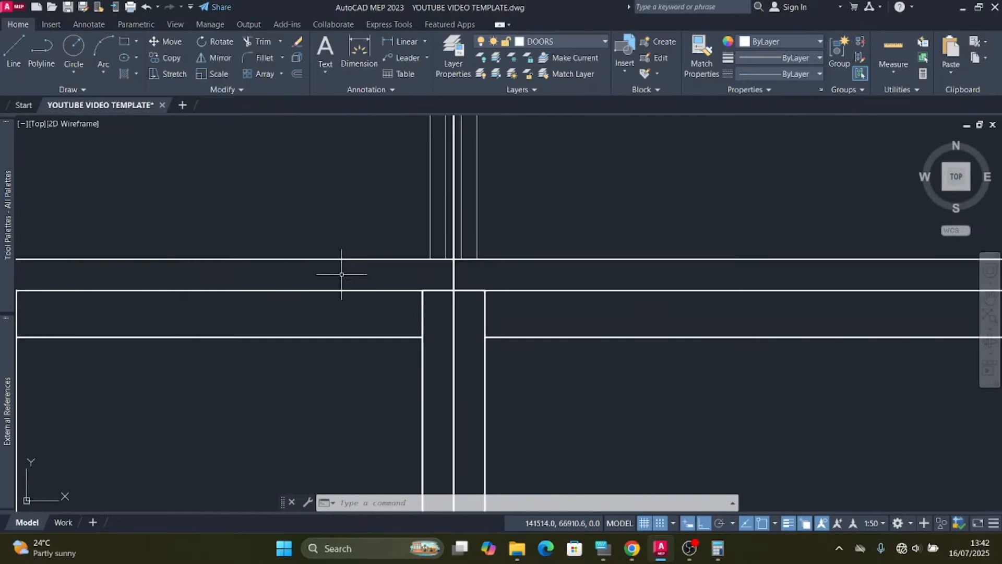
click(340, 275)
click(290, 224)
scroll(369, 264, down, 2)
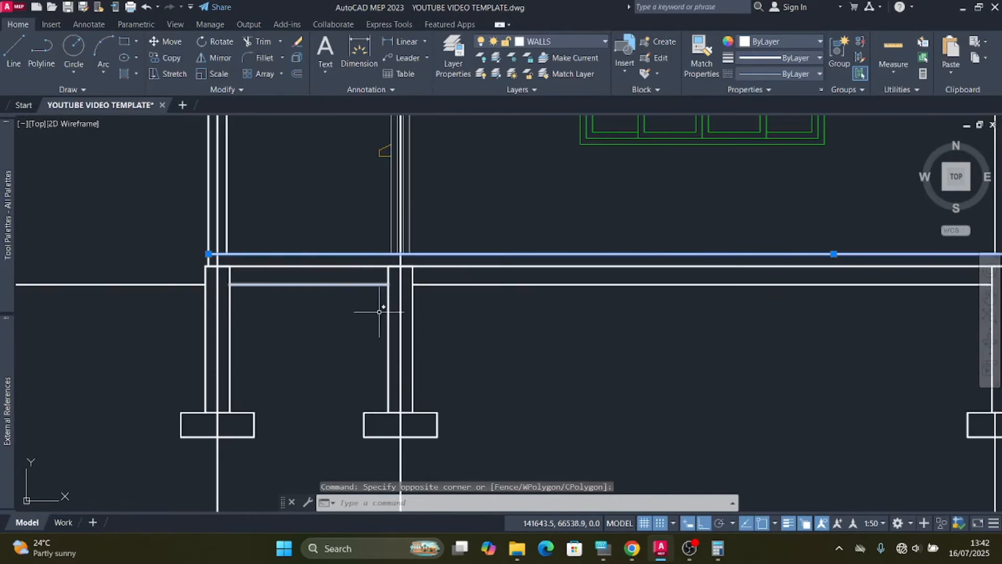
click(299, 74)
scroll(296, 236, up, 2)
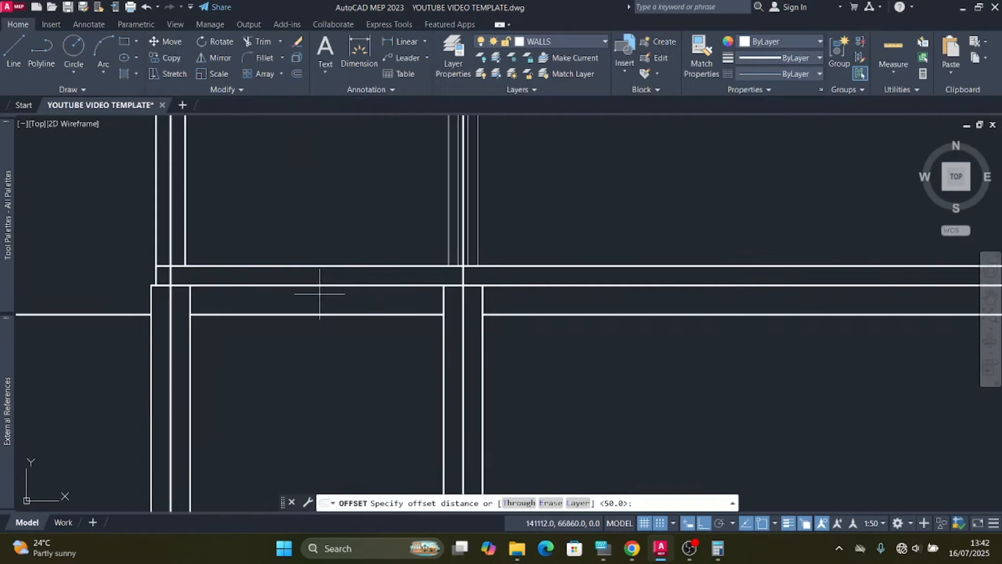
scroll(324, 308, up, 2)
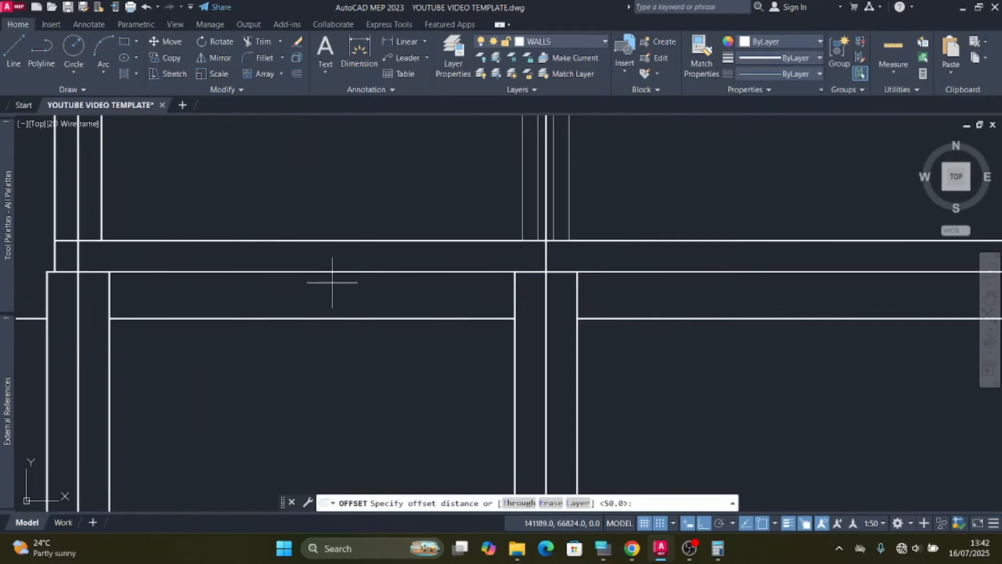
click(343, 240)
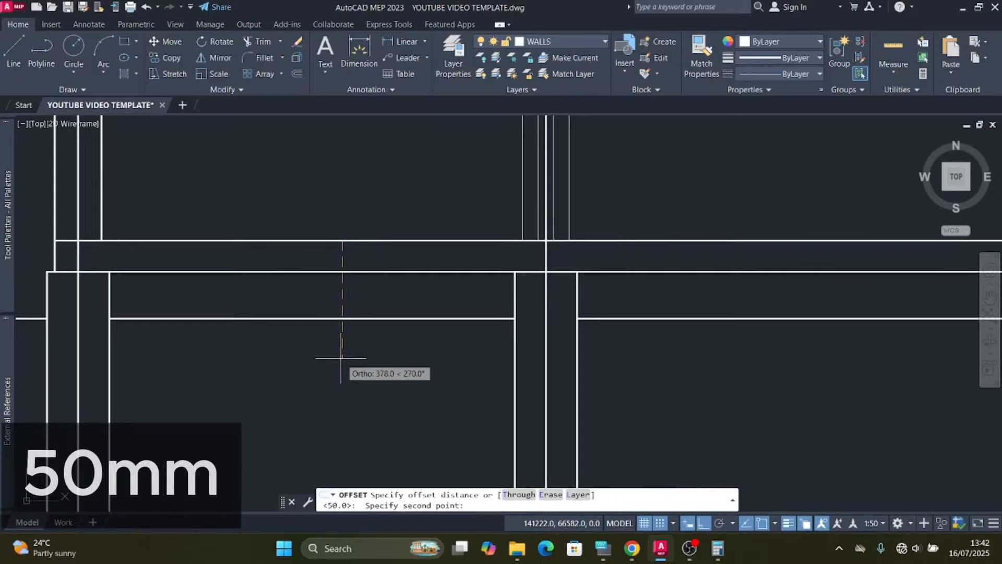
text(5)
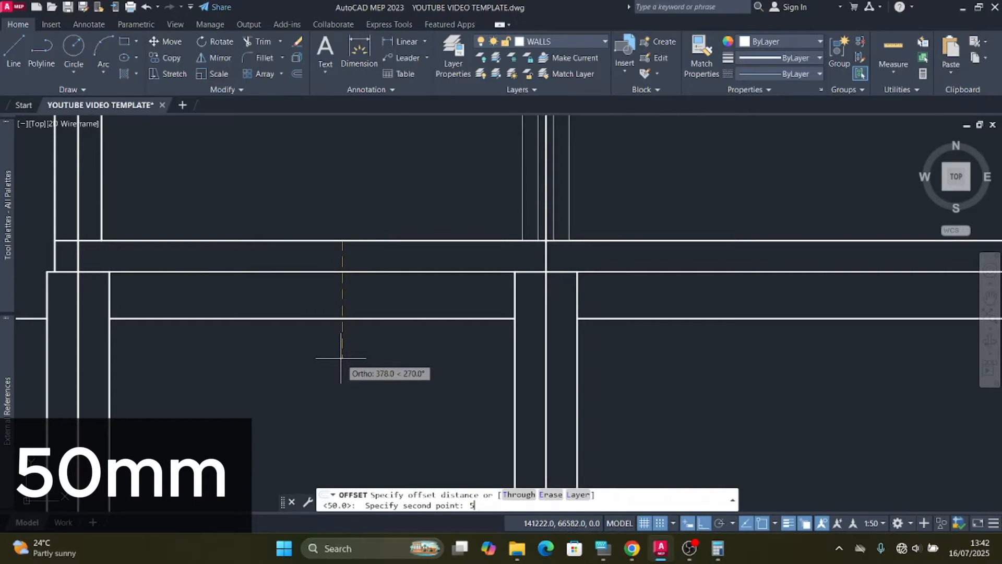
text(0)
key(Return)
click(340, 241)
click(382, 349)
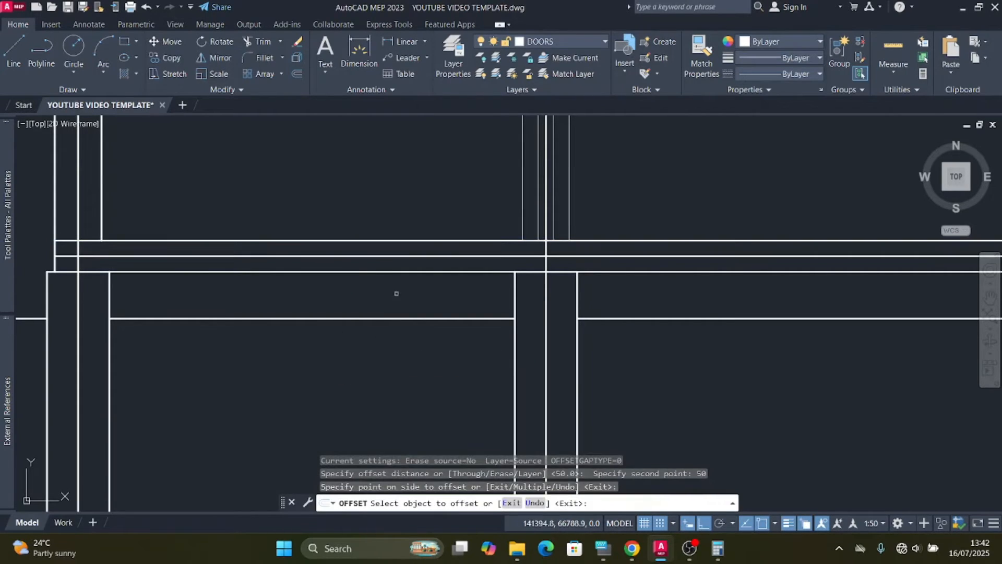
Step: Offset the new porch floor level line 100 mm downward to mark the underside of the porch slab
middle_drag(396, 294, 401, 286)
click(379, 256)
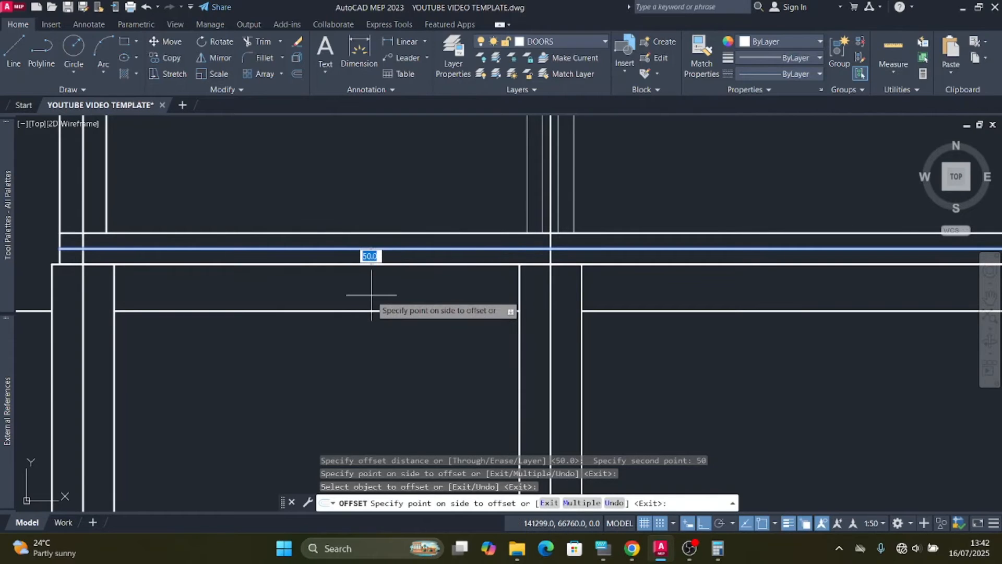
text(1)
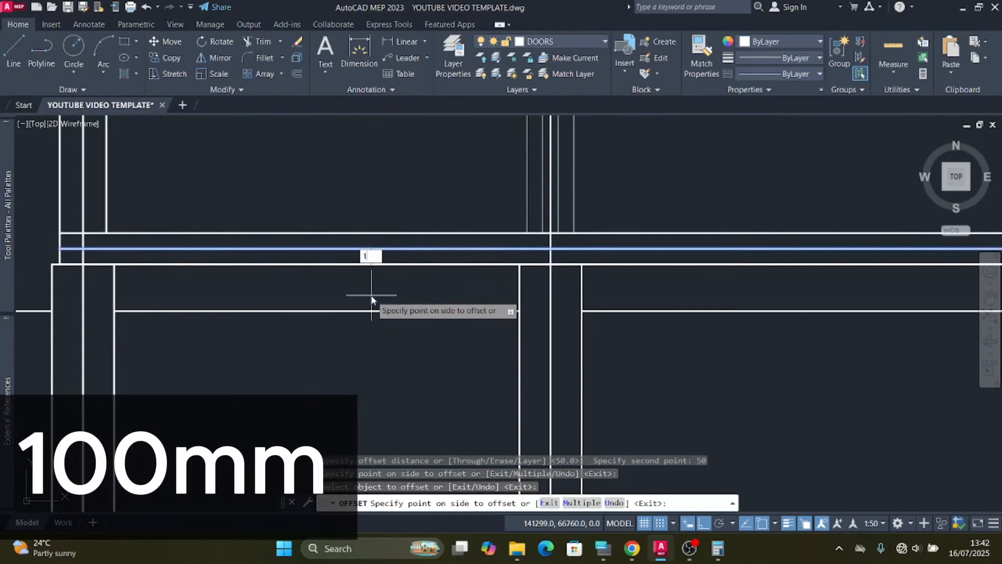
text(00)
key(Return)
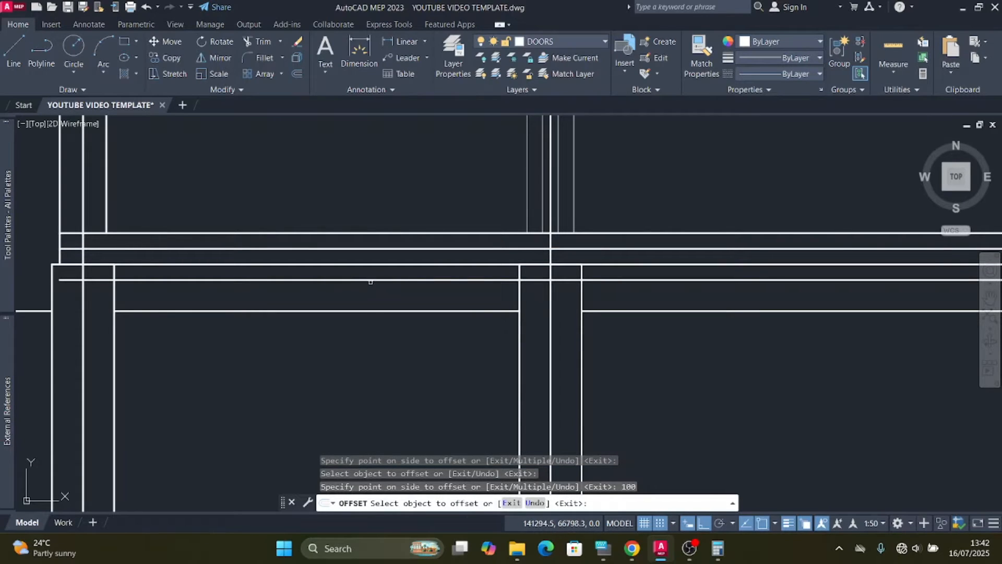
Step: Offset the porch slab's underside line 150 mm downward
click(371, 280)
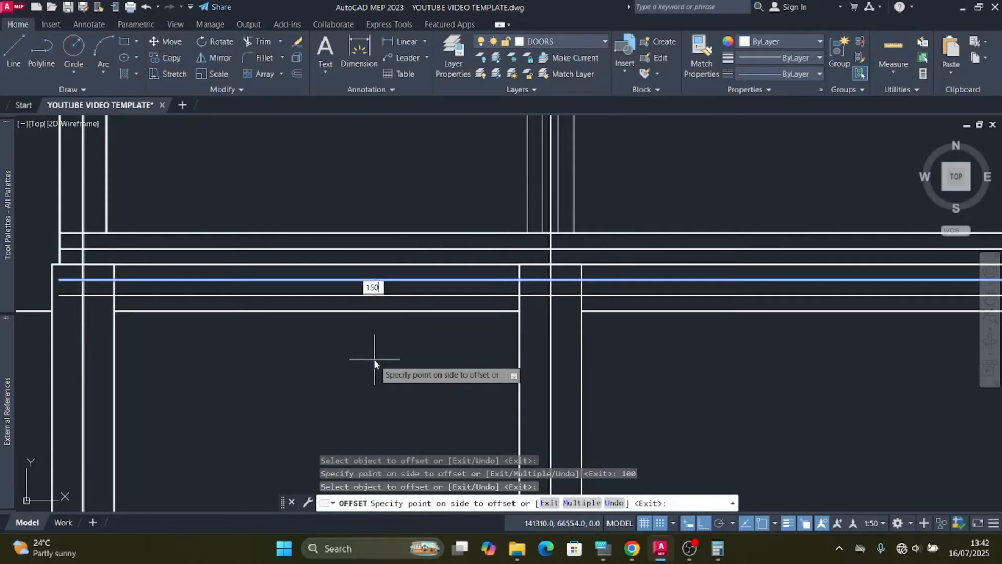
key(Return)
scroll(553, 243, up, 2)
key(Escape)
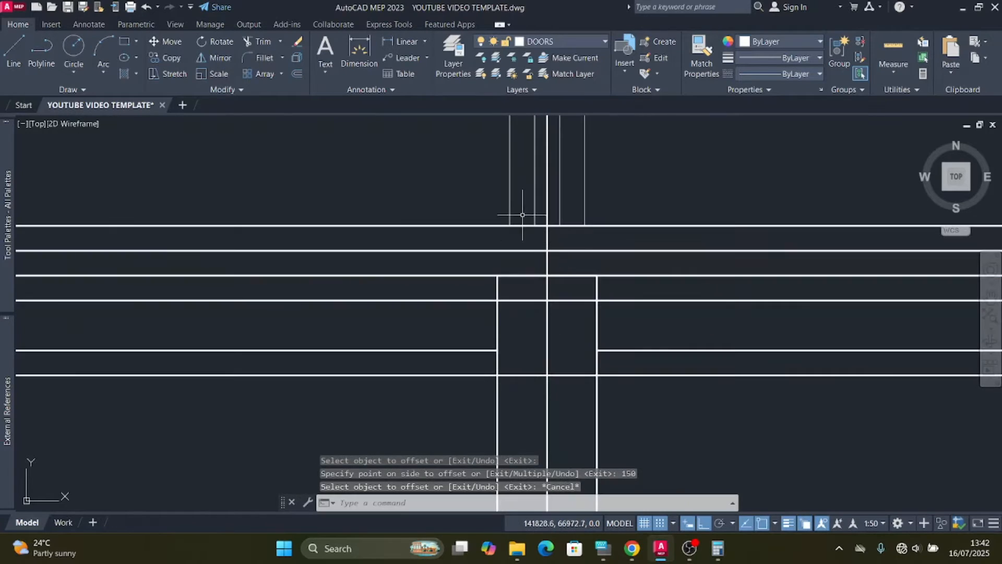
Step: On the WALLS layer, draw a short vertical line from the main floor level to the porch floor level at the left door's outer edge
click(13, 48)
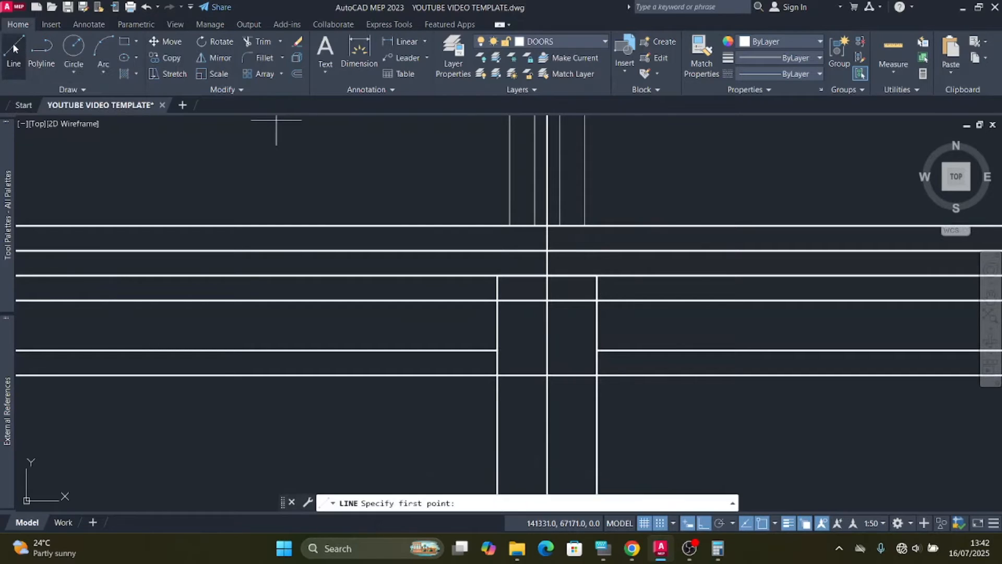
click(600, 41)
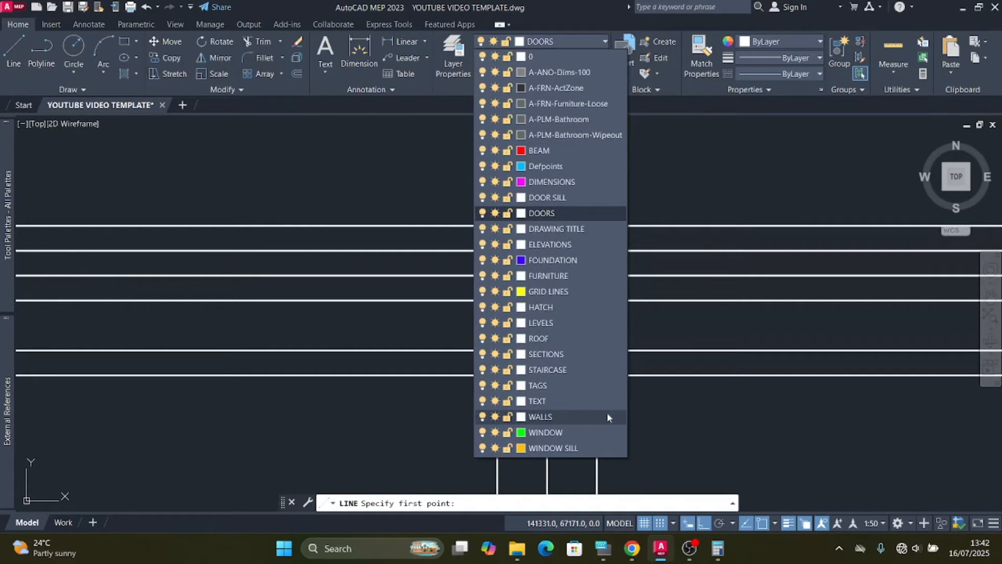
click(571, 416)
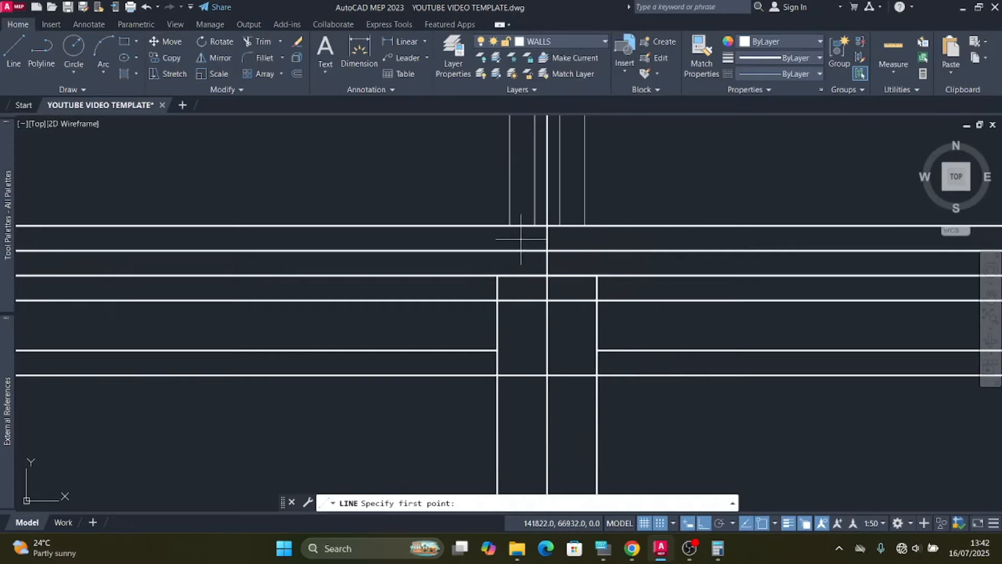
scroll(526, 235, up, 2)
click(494, 204)
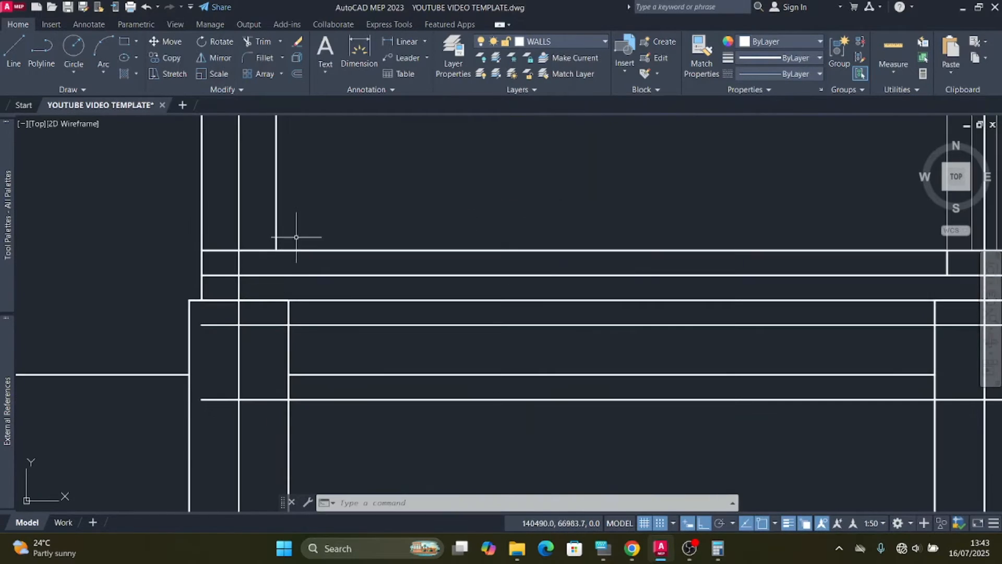
Step: Stretch the inner line of the left outer wall down to the porch floor level line
click(296, 237)
click(269, 206)
scroll(347, 269, up, 2)
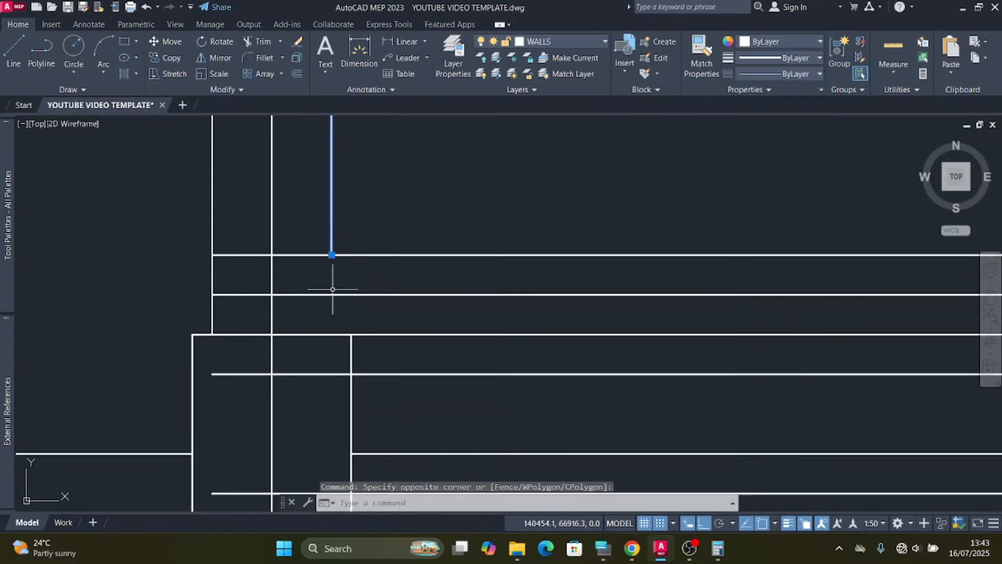
click(331, 255)
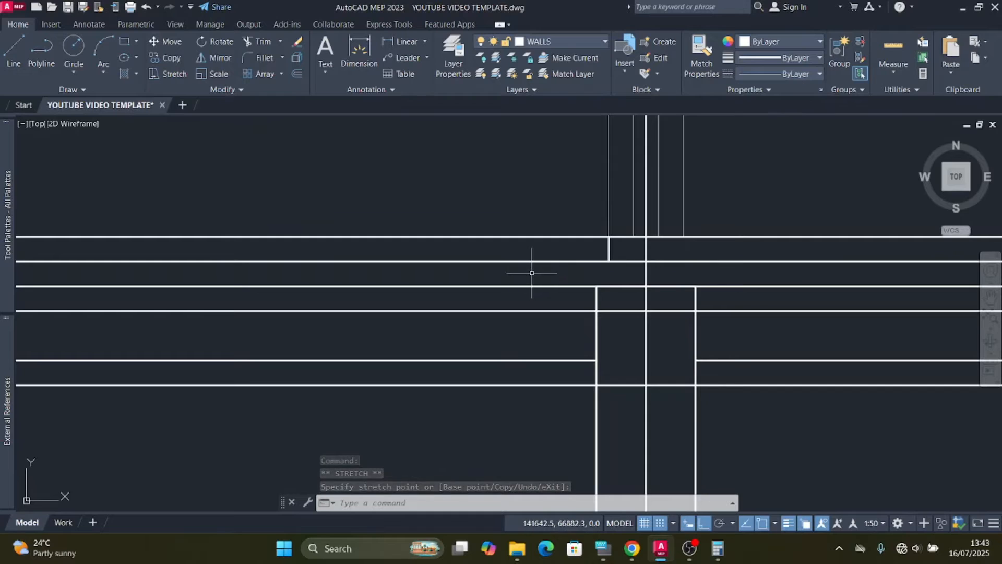
Step: Trim the main floor line between the left door and outer wall, along with its remainder inside that wall
click(616, 213)
click(593, 202)
scroll(588, 292, down, 3)
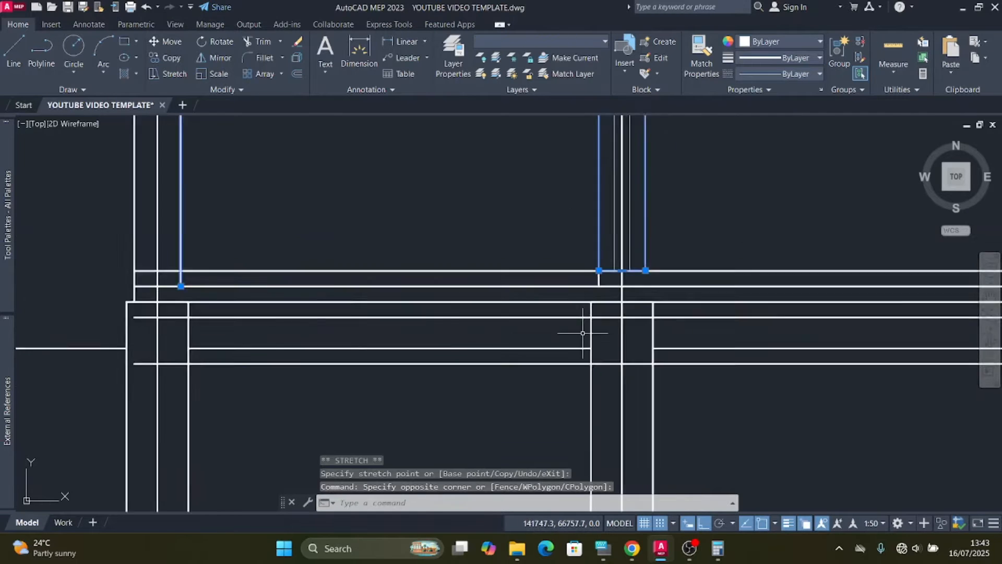
scroll(162, 318, up, 3)
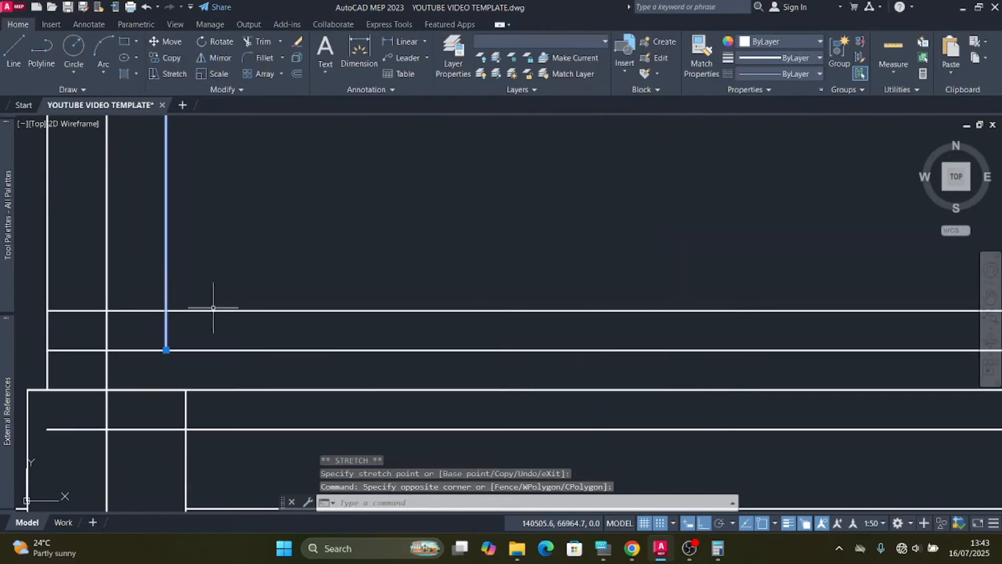
click(266, 42)
scroll(235, 265, down, 2)
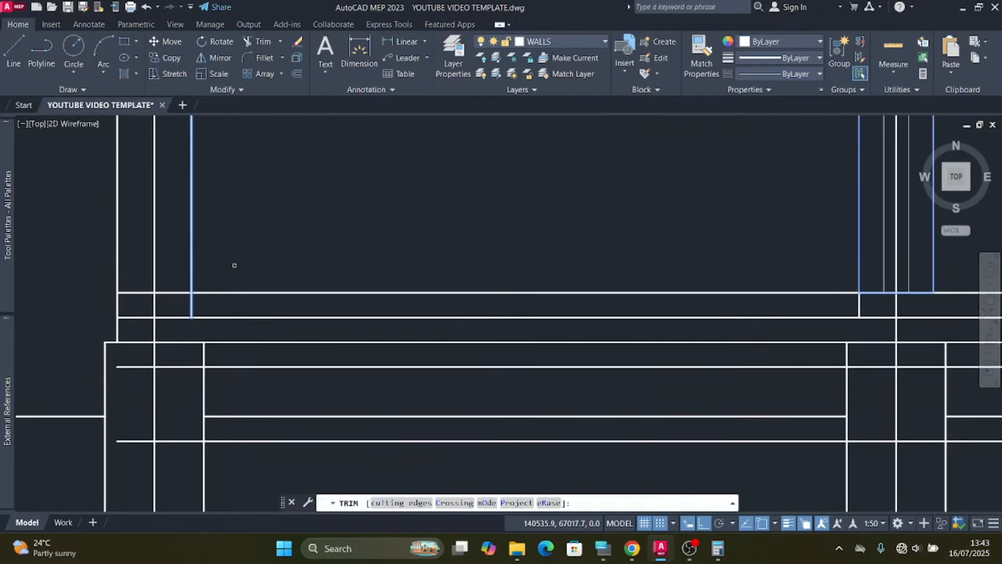
click(250, 293)
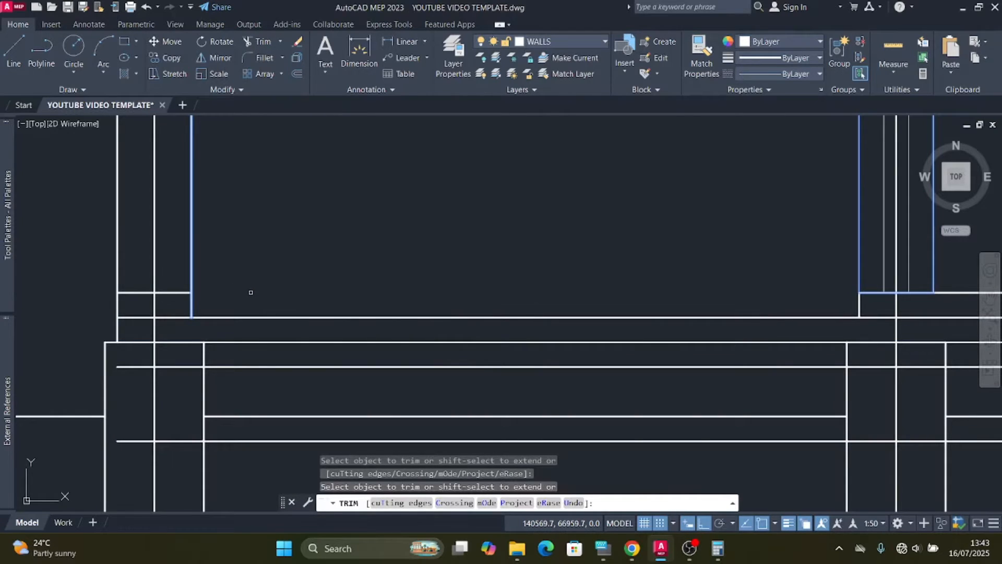
scroll(251, 292, up, 2)
drag(224, 284, 224, 246)
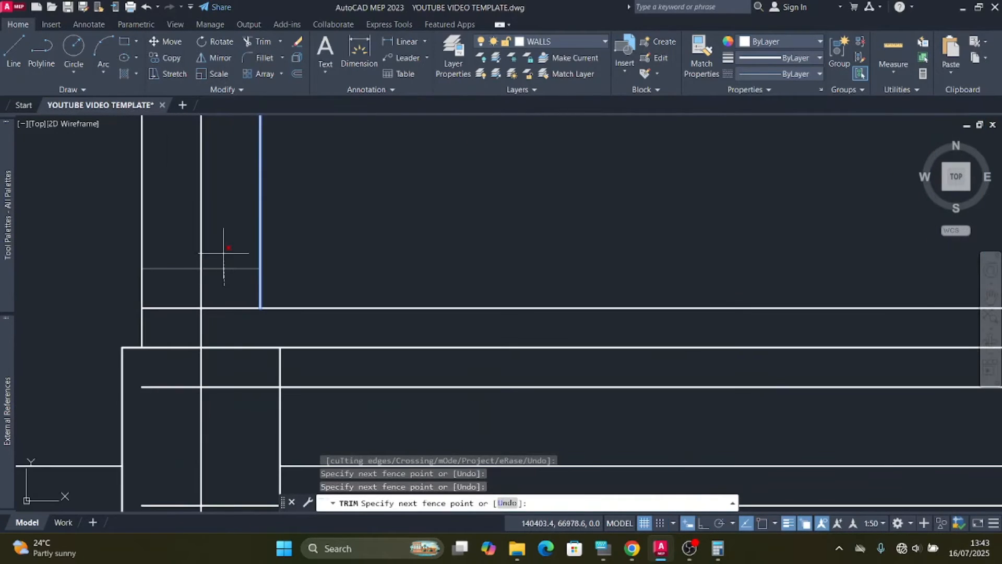
scroll(239, 340, down, 4)
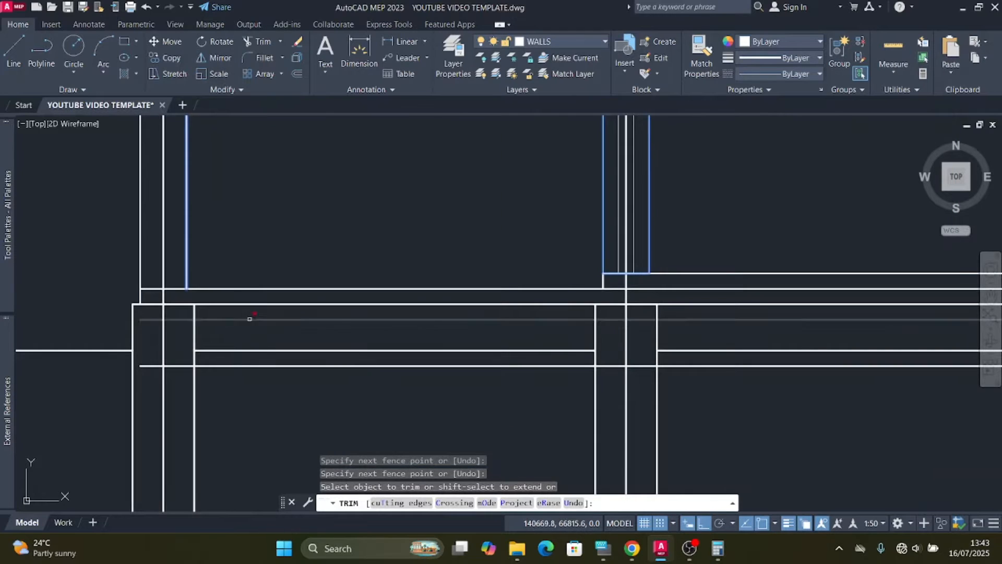
scroll(247, 321, down, 2)
scroll(551, 299, up, 4)
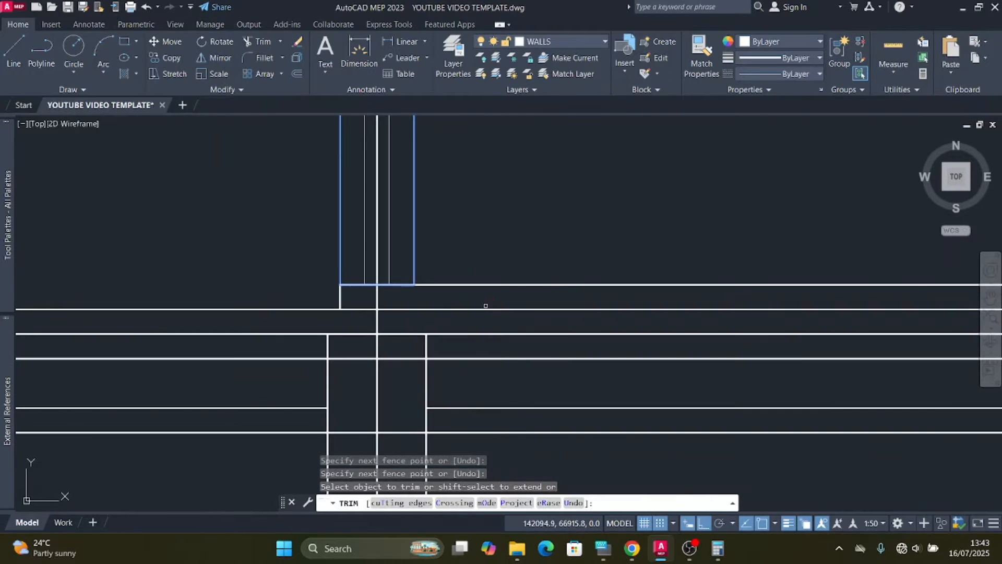
key(Escape)
Step: Draw a matching short vertical line from the main floor level to the porch floor level at the right door's outer edge
click(354, 307)
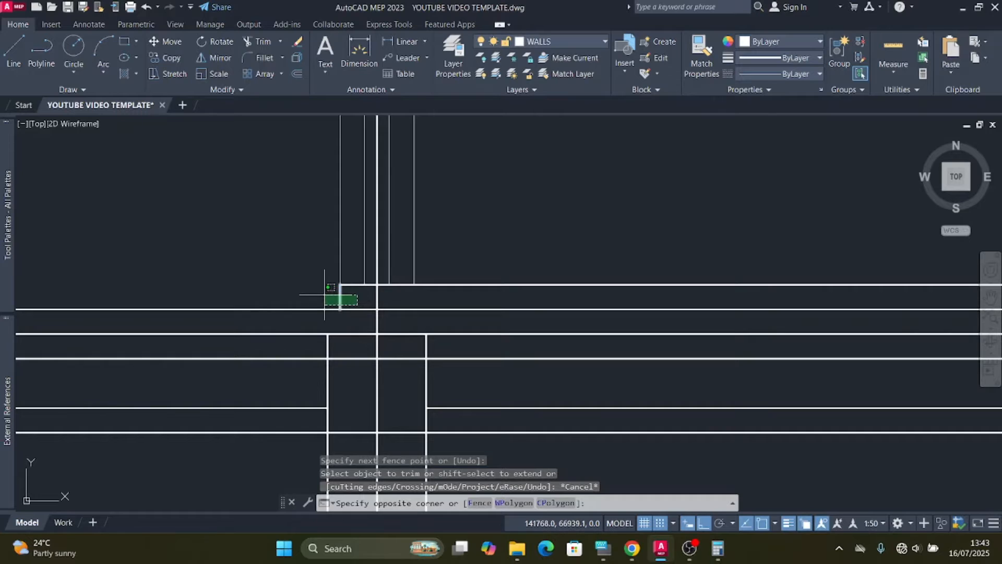
click(320, 294)
scroll(320, 295, down, 5)
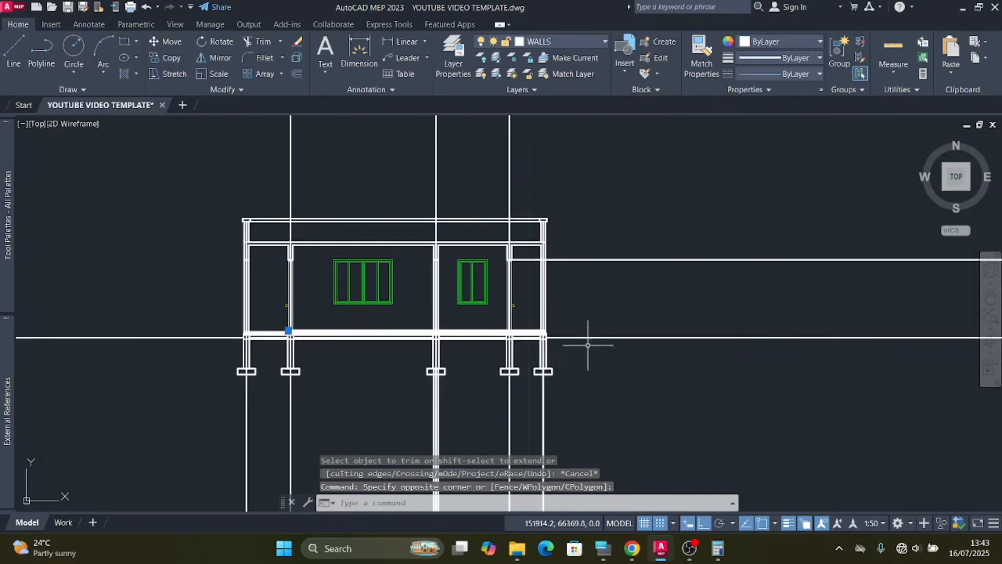
scroll(368, 351, up, 4)
scroll(299, 293, up, 3)
scroll(445, 331, up, 2)
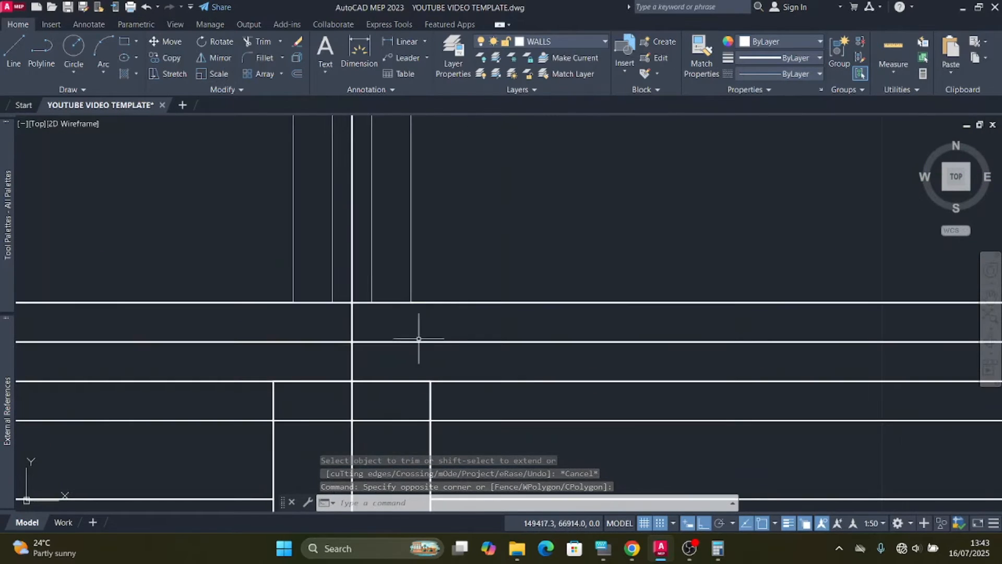
key(Escape)
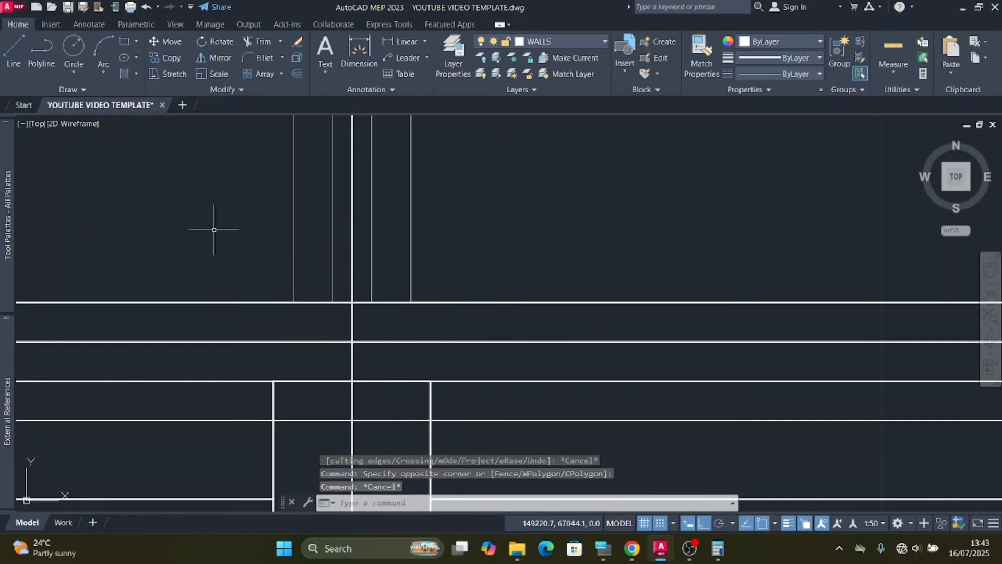
click(14, 52)
scroll(413, 292, up, 2)
click(394, 288)
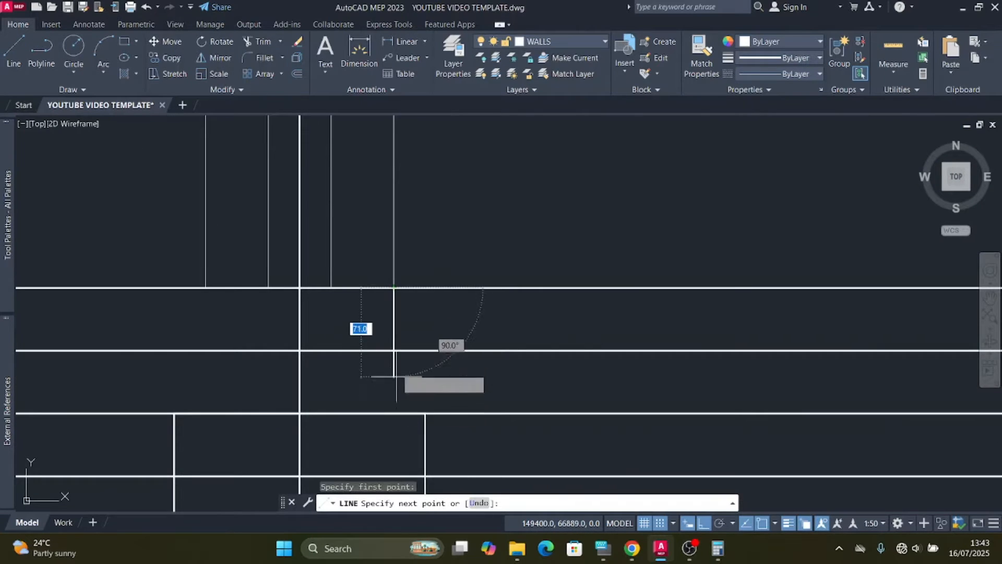
click(394, 350)
key(Escape)
Step: Stretch the inner line of the right outer wall down to the porch floor level line
scroll(350, 322, down, 3)
scroll(679, 321, up, 2)
click(613, 282)
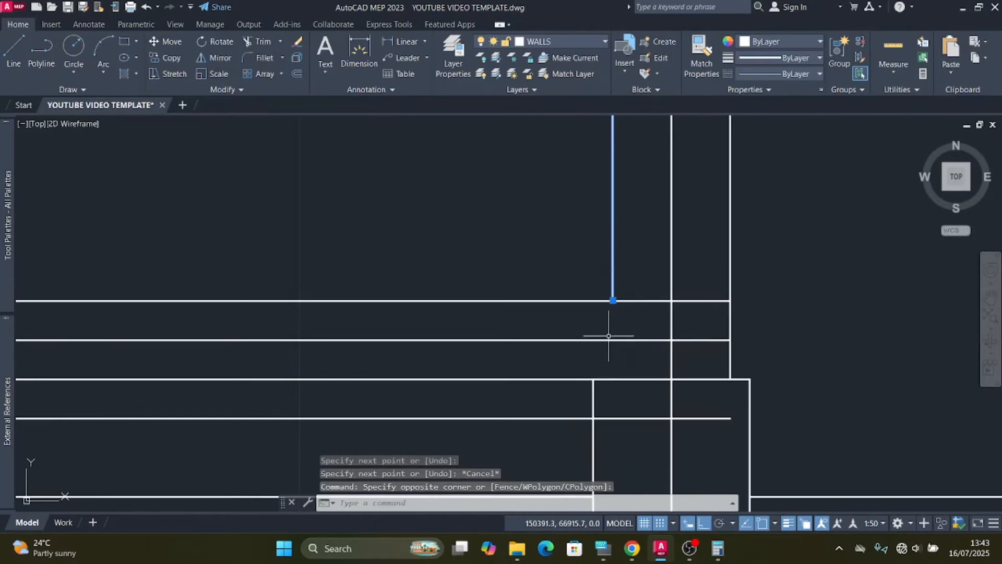
click(613, 300)
click(613, 340)
scroll(574, 314, down, 2)
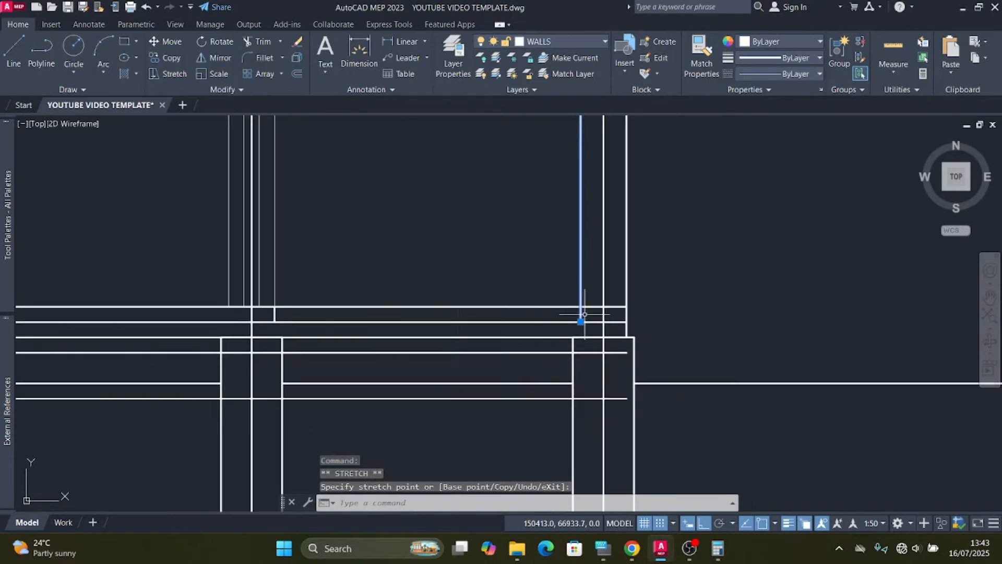
Step: Trim the main floor line between the right door and outer wall, along with its remainder inside that wall
scroll(280, 315, up, 2)
click(280, 317)
click(243, 305)
scroll(256, 294, down, 3)
scroll(458, 293, up, 1)
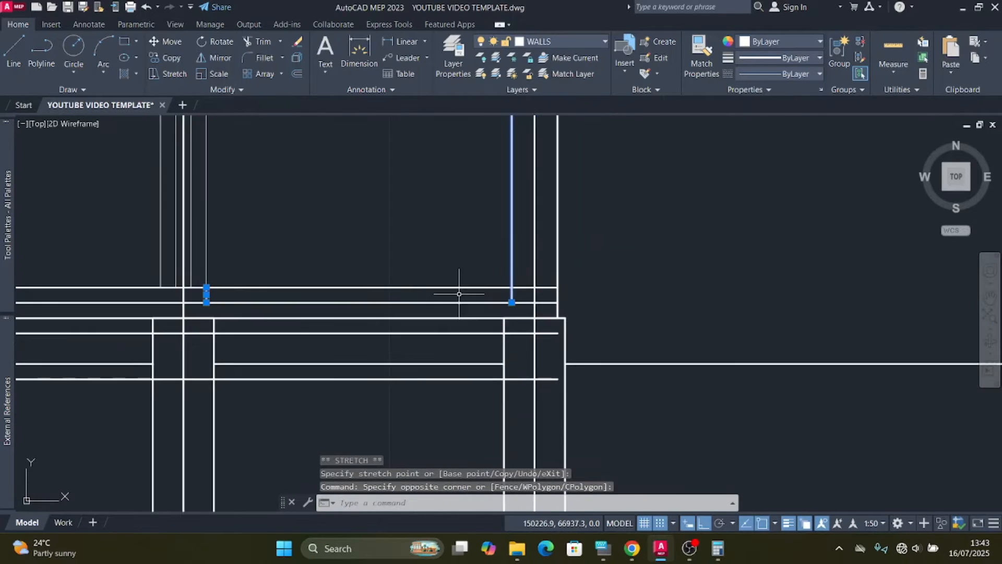
click(261, 41)
click(282, 289)
scroll(564, 296, up, 2)
drag(521, 288, 516, 256)
scroll(467, 328, down, 3)
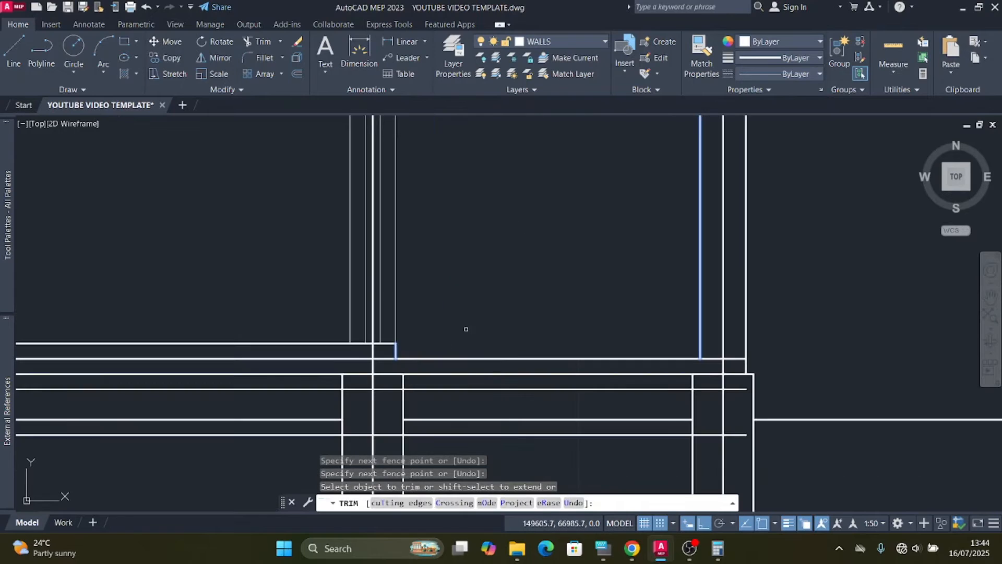
key(Escape)
Step: Trim the lowered porch floor line beneath the interior floor, using the short step lines at the two outer doors as cutting edges
scroll(396, 354, up, 4)
click(444, 354)
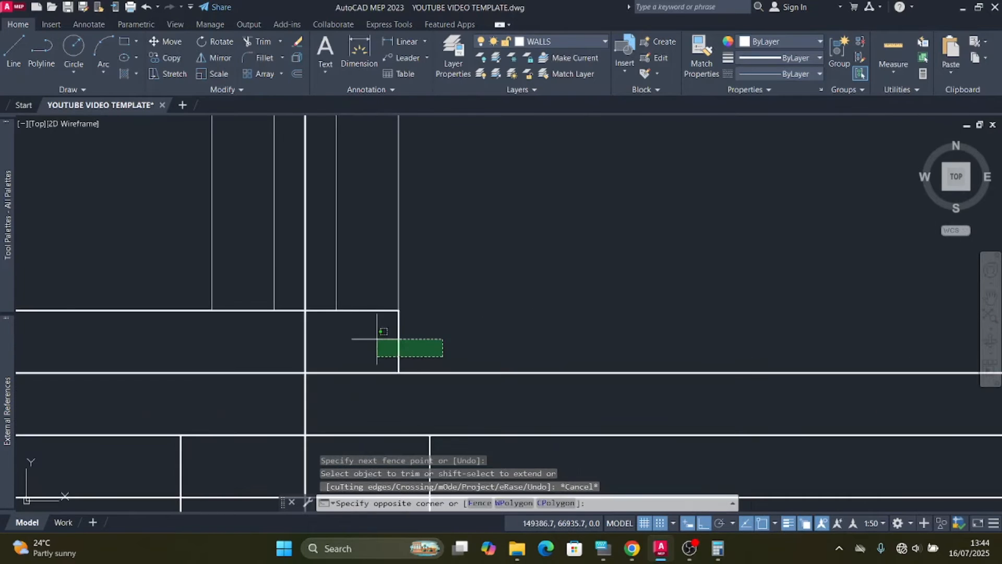
click(376, 337)
scroll(633, 287, down, 5)
scroll(398, 303, up, 5)
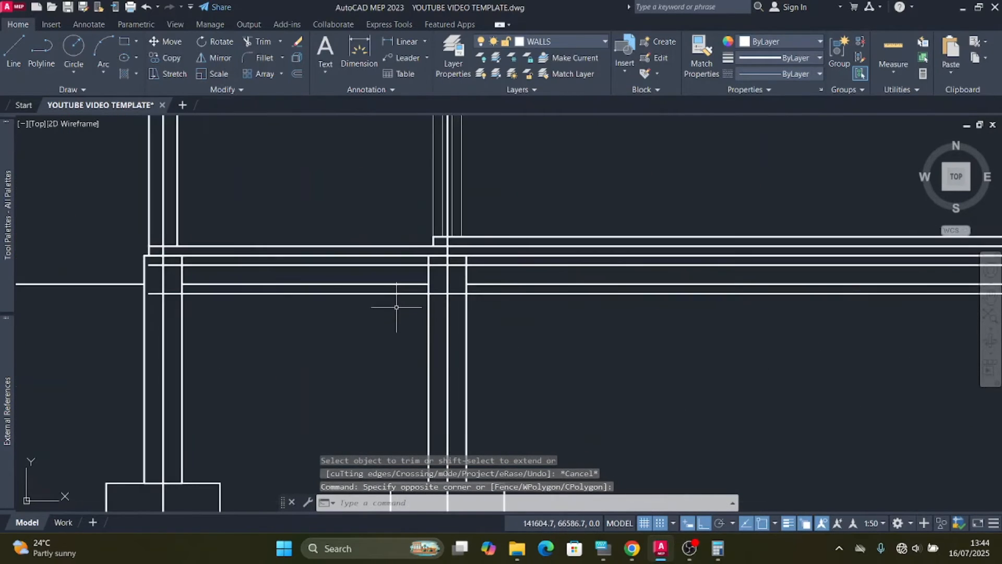
scroll(440, 225, up, 2)
scroll(439, 225, up, 2)
click(414, 340)
click(384, 326)
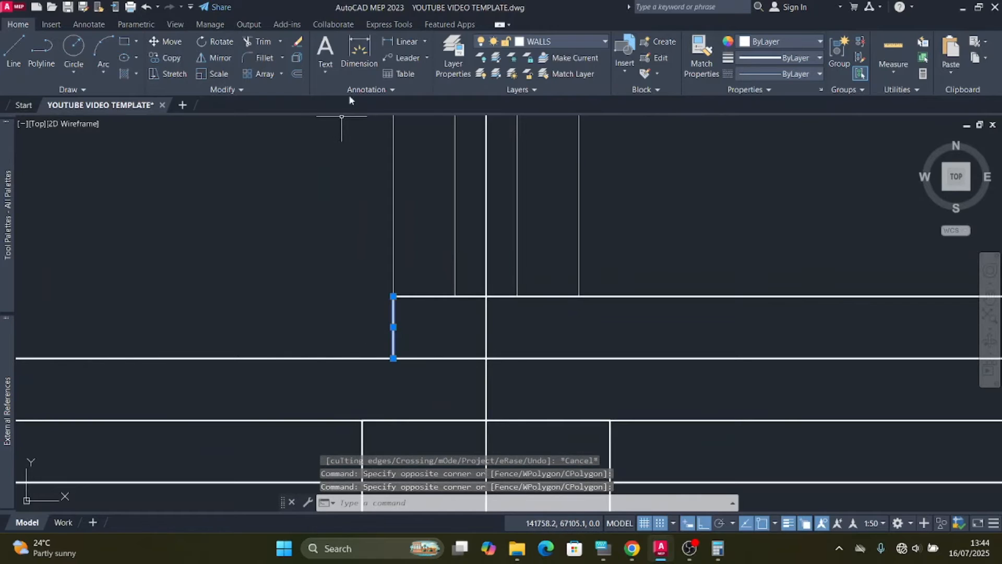
click(261, 42)
scroll(268, 262, down, 2)
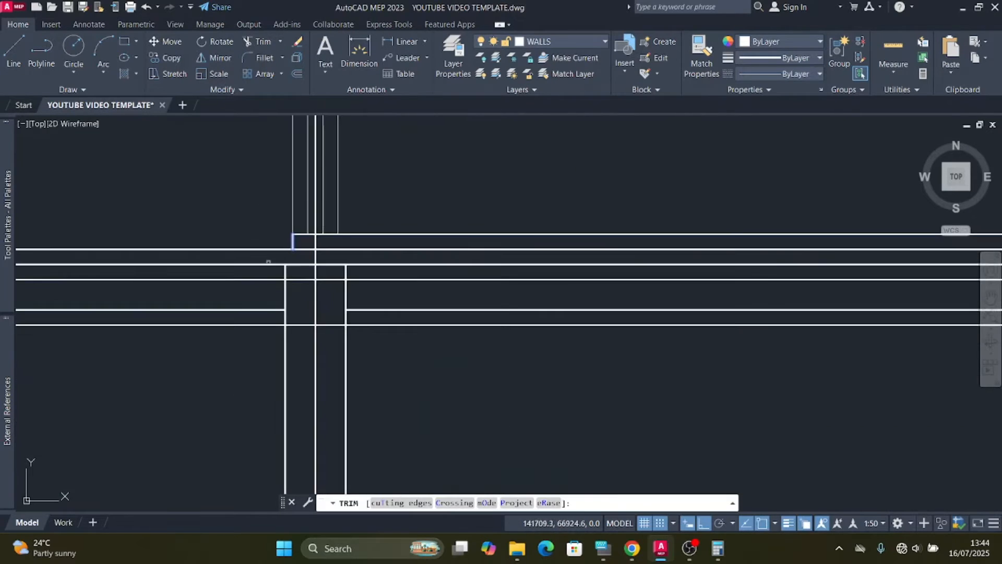
click(352, 249)
scroll(355, 248, up, 2)
key(Escape)
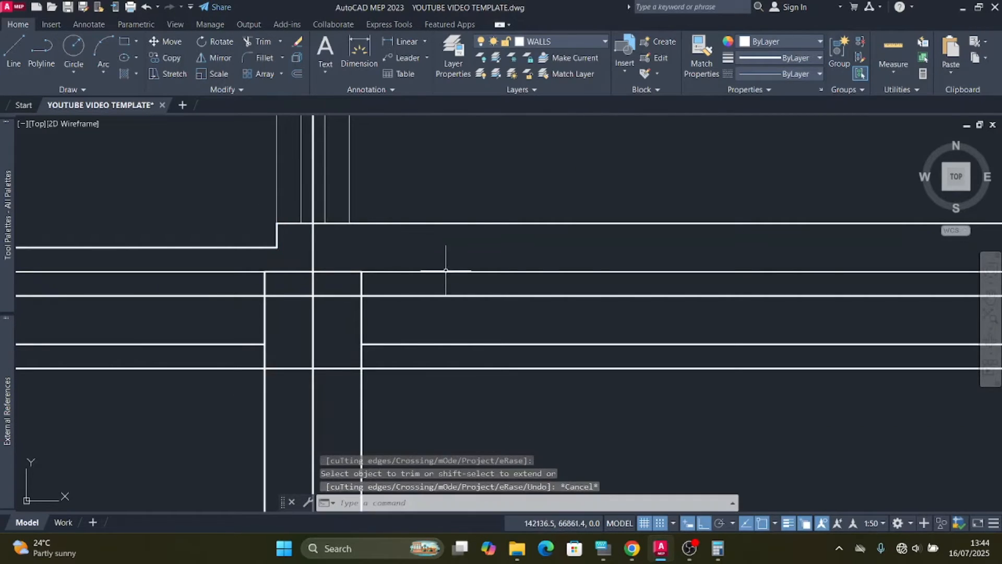
Step: Trim the main slab's underside line across the left porch, using the left door's foundation wall as the cutting edge
scroll(487, 273, down, 4)
scroll(391, 262, up, 4)
middle_drag(465, 325, 497, 300)
scroll(450, 320, up, 1)
click(449, 320)
click(406, 298)
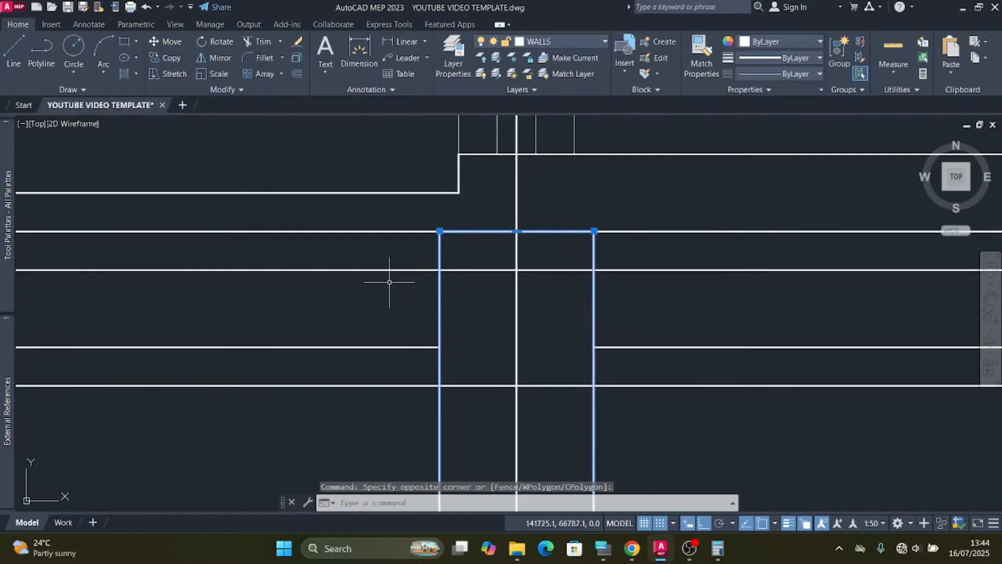
scroll(323, 285, down, 4)
click(263, 42)
scroll(472, 295, down, 4)
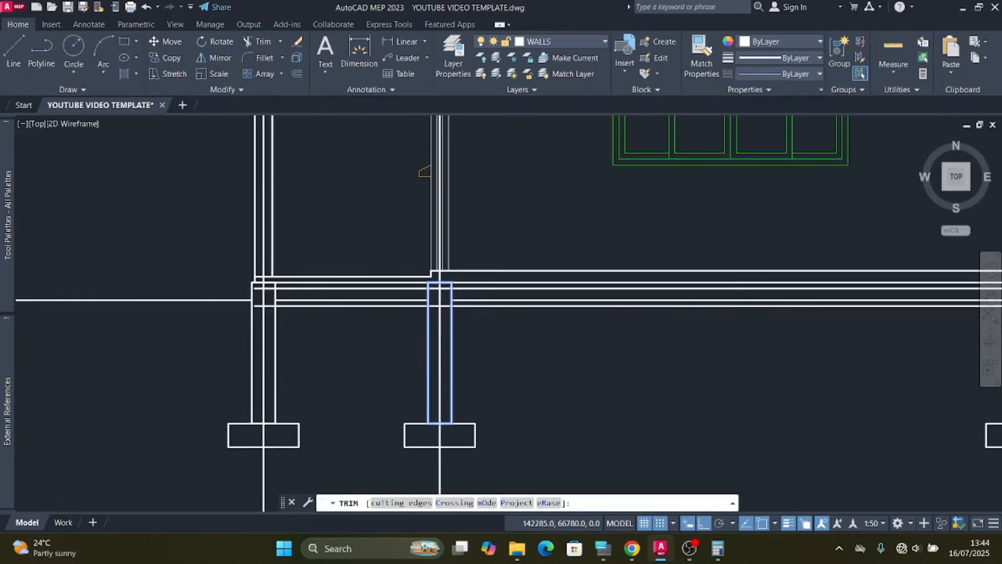
scroll(333, 293, up, 4)
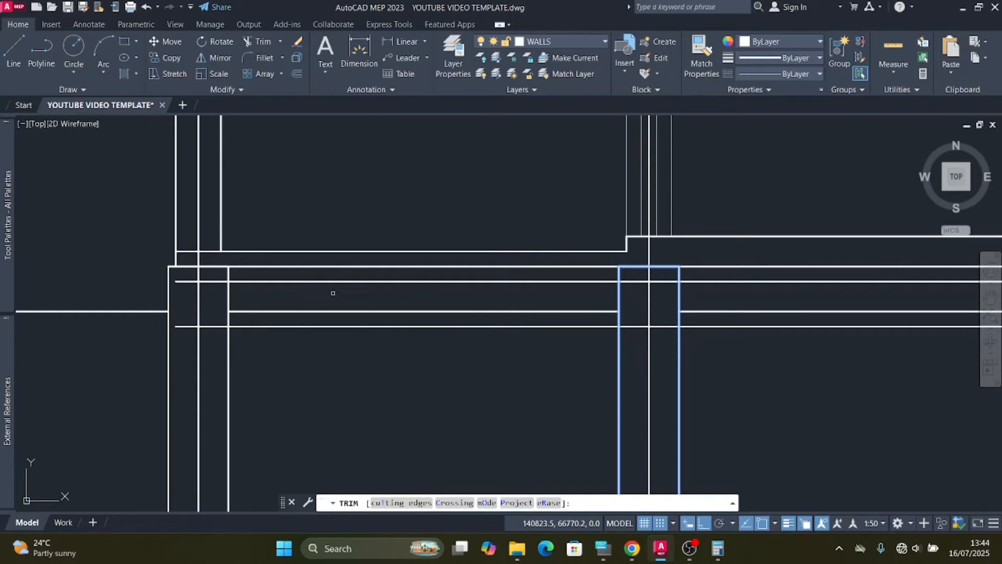
click(329, 266)
scroll(260, 311, down, 2)
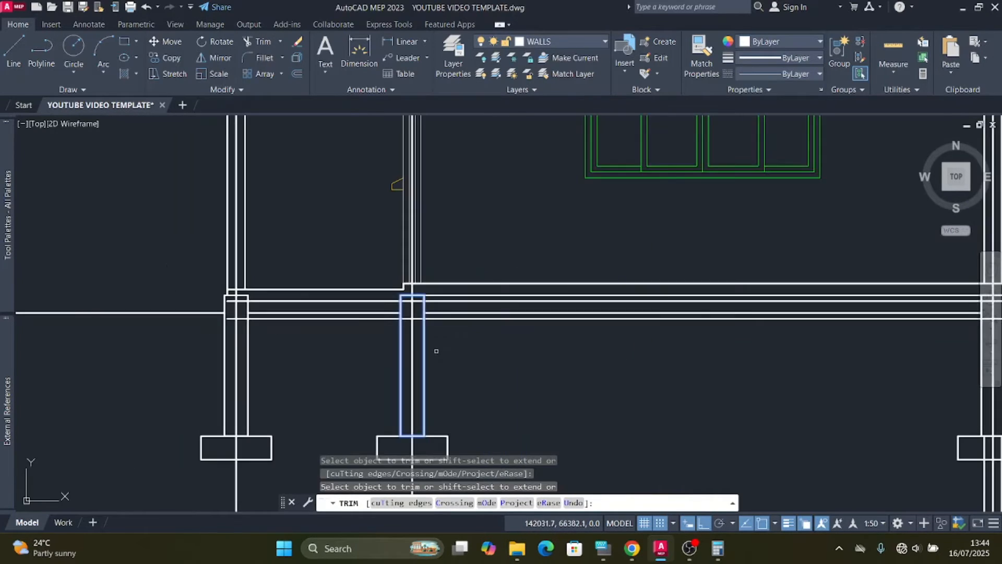
Step: Trim the two lowered porch slab lines beneath the interior floor back to the left door's foundation wall
scroll(479, 328, up, 2)
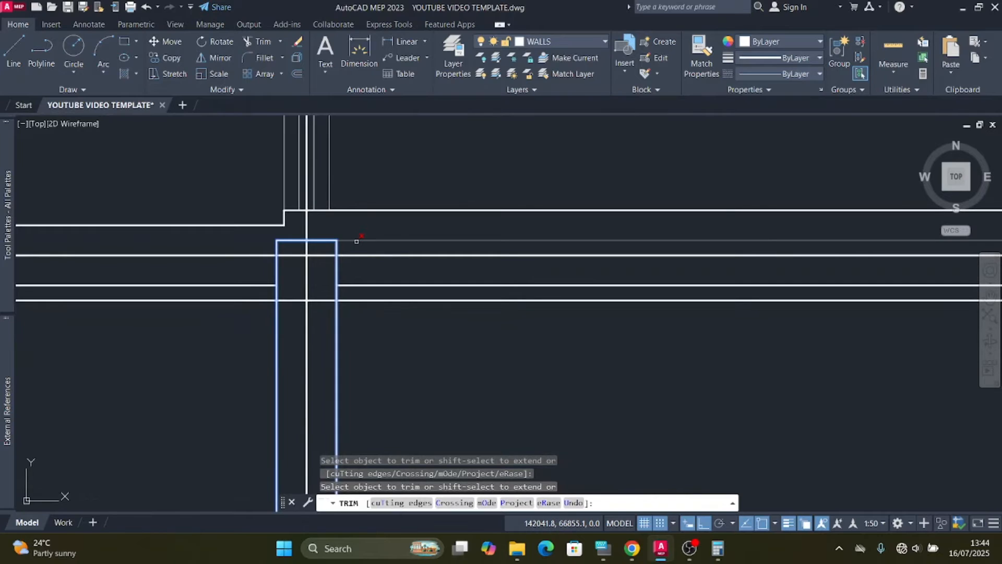
click(376, 254)
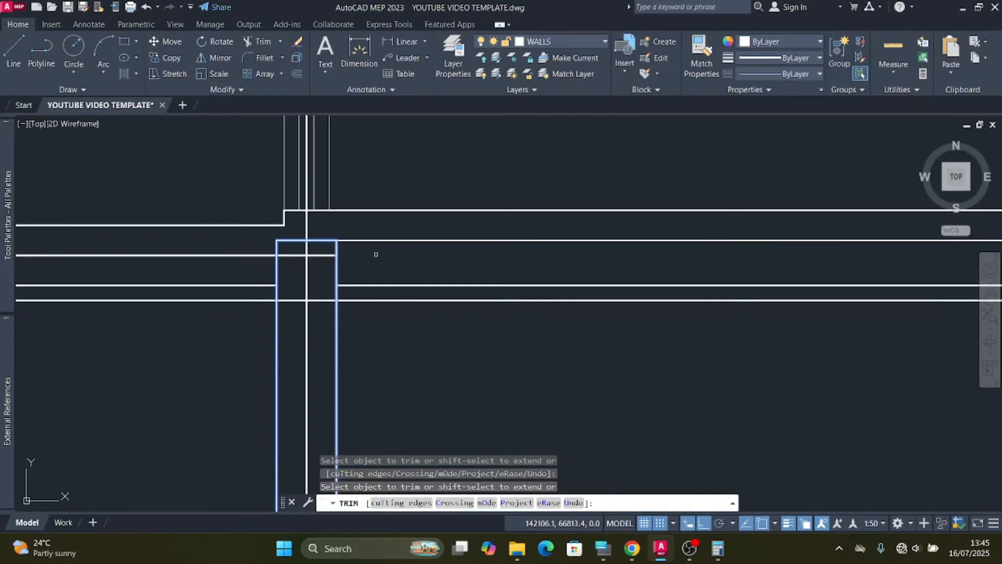
scroll(376, 254, down, 2)
scroll(360, 254, up, 2)
scroll(314, 265, down, 3)
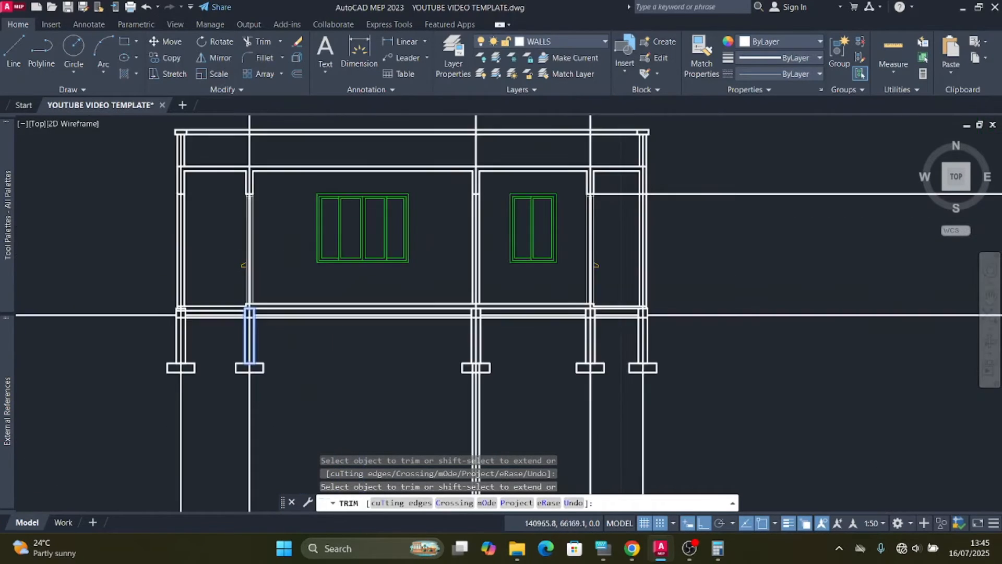
scroll(287, 277, up, 3)
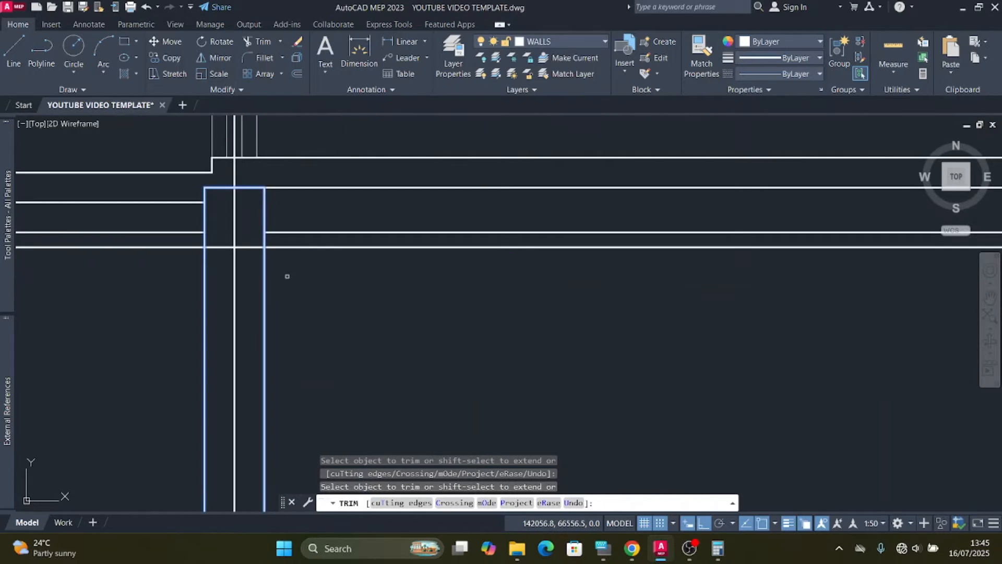
click(291, 247)
scroll(193, 286, down, 3)
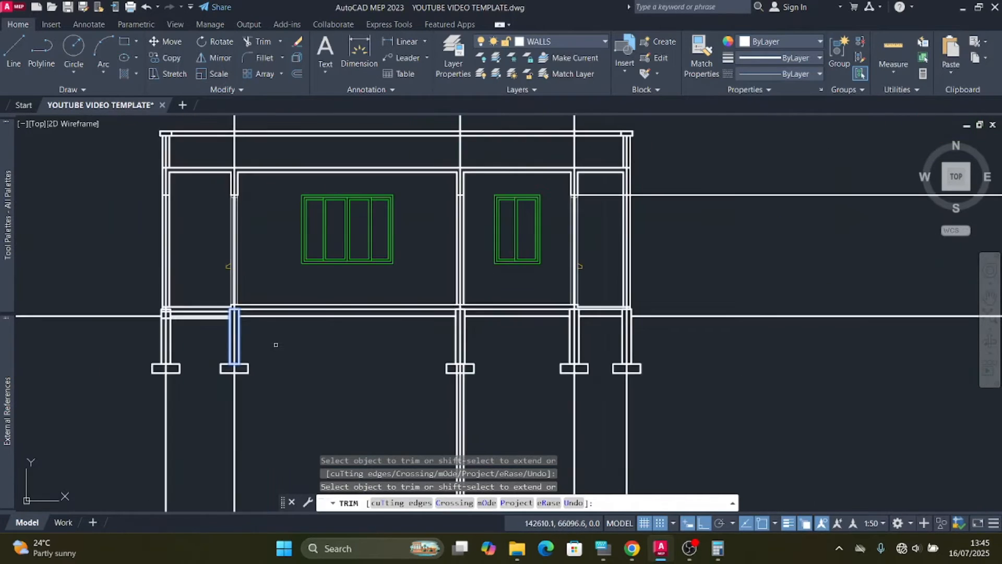
scroll(480, 340, up, 4)
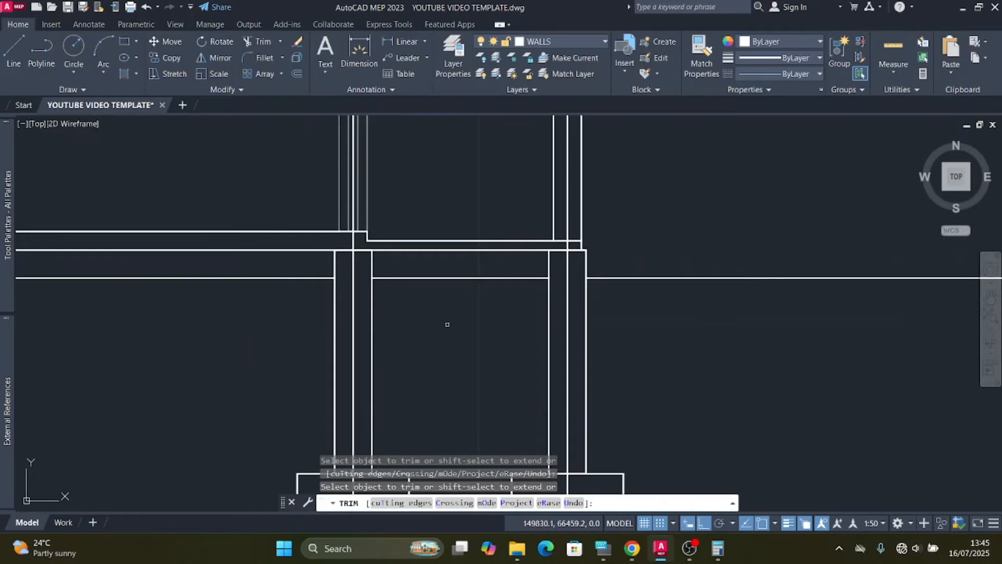
key(Escape)
Step: Offset the right porch floor line downward by 100 to form the slab's underside
scroll(453, 261, up, 4)
click(448, 220)
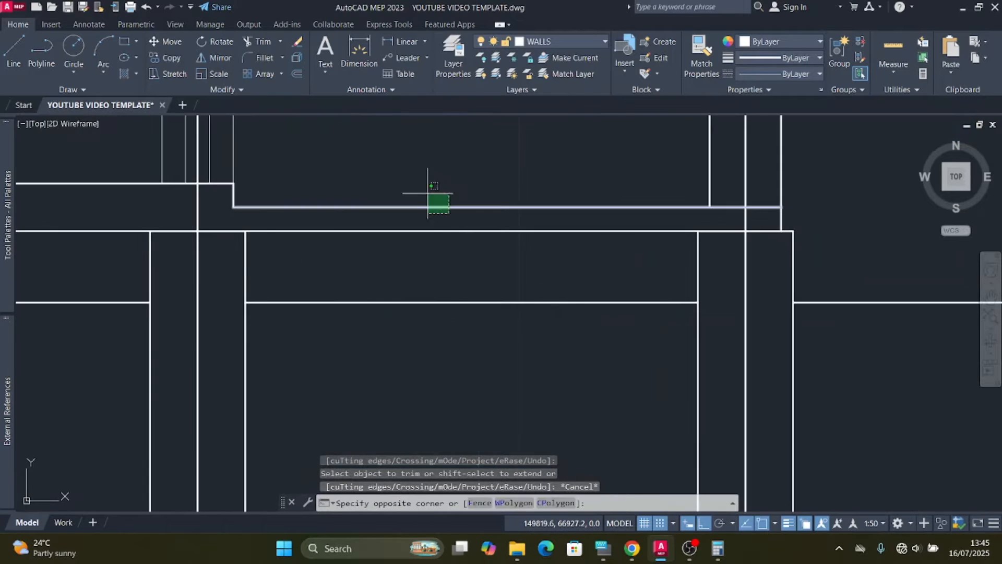
click(427, 194)
scroll(440, 241, down, 2)
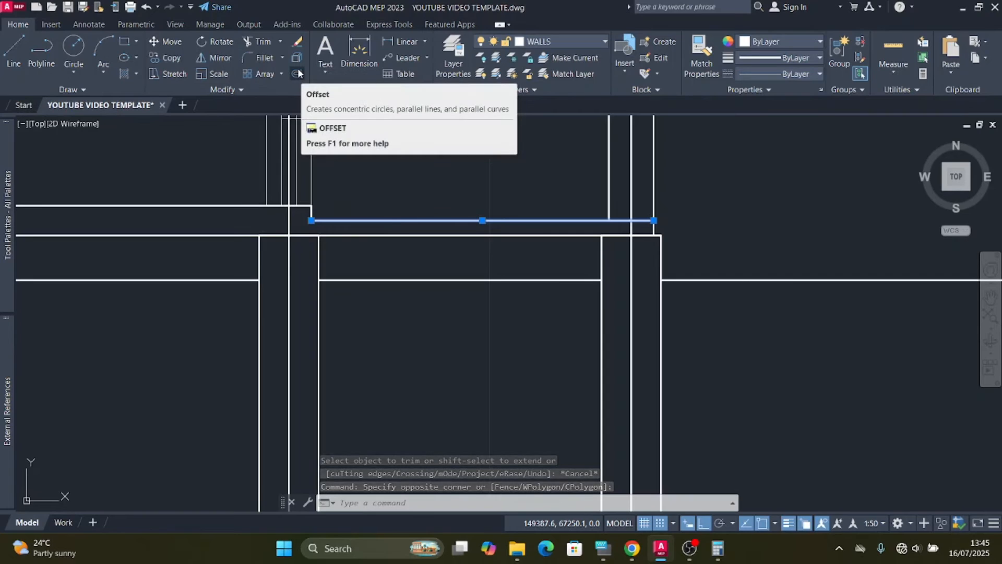
click(298, 74)
click(482, 219)
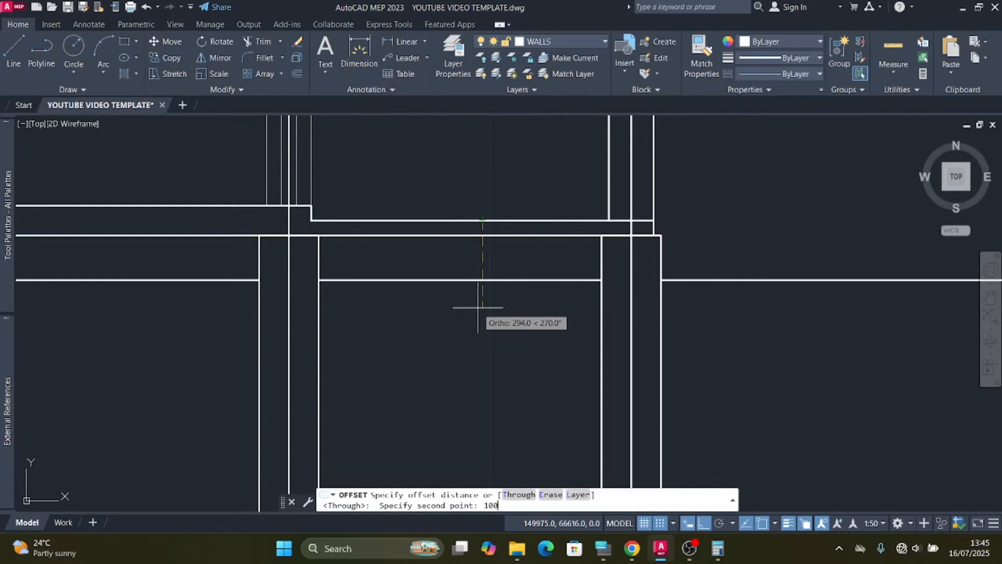
key(Return)
click(468, 322)
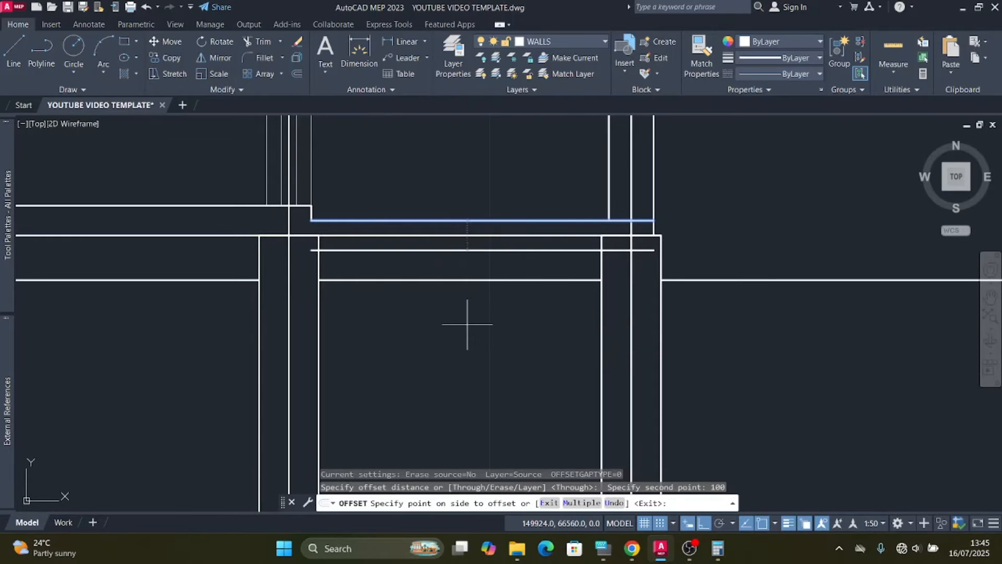
Step: Offset the right porch slab's underside line downward by 1500
click(466, 251)
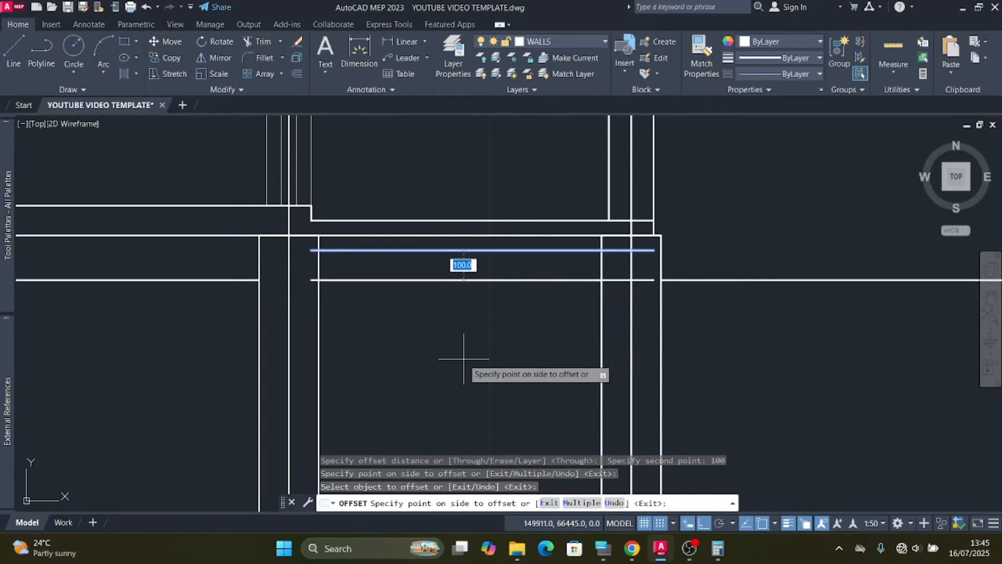
text(1500)
key(Return)
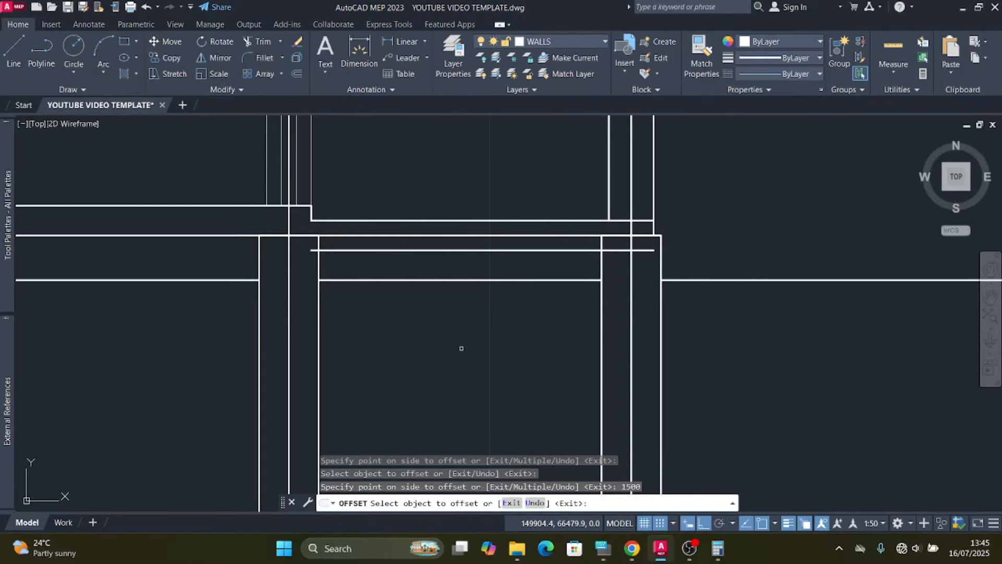
key(Escape)
Step: Trim the main slab's underside line across the right porch, using the two adjoining foundation walls as cutting edges
click(341, 337)
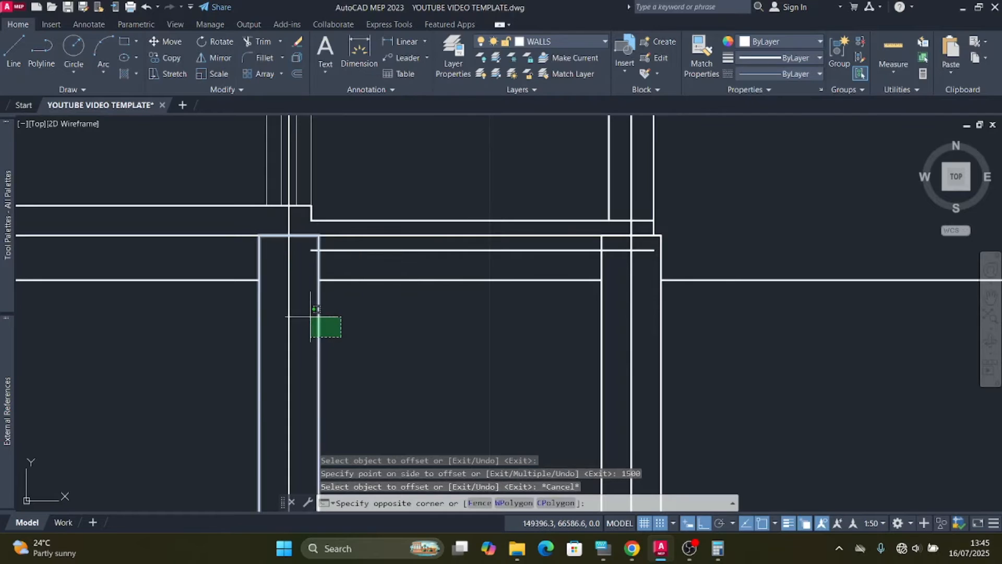
click(311, 316)
click(618, 336)
click(542, 348)
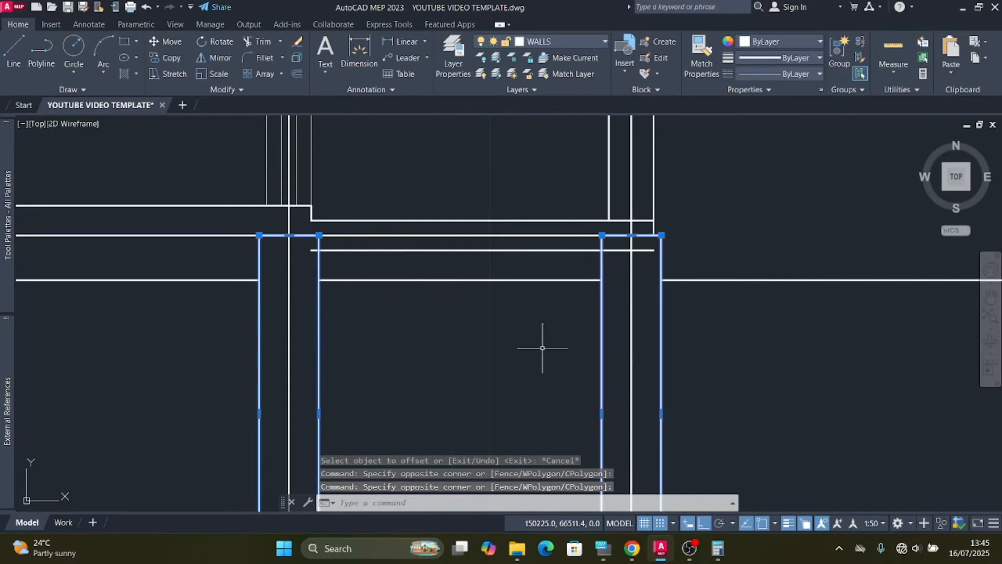
click(262, 41)
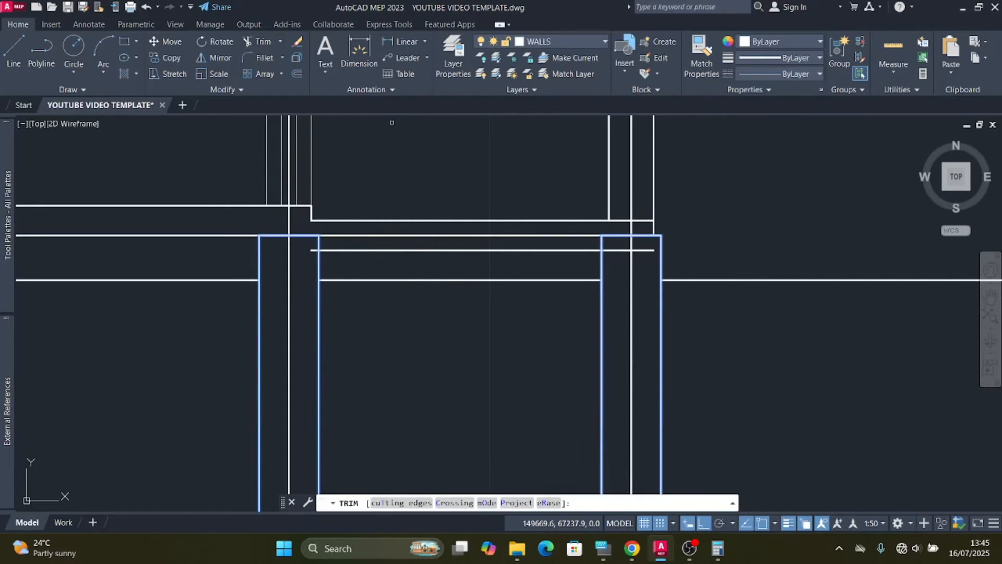
click(406, 236)
key(Escape)
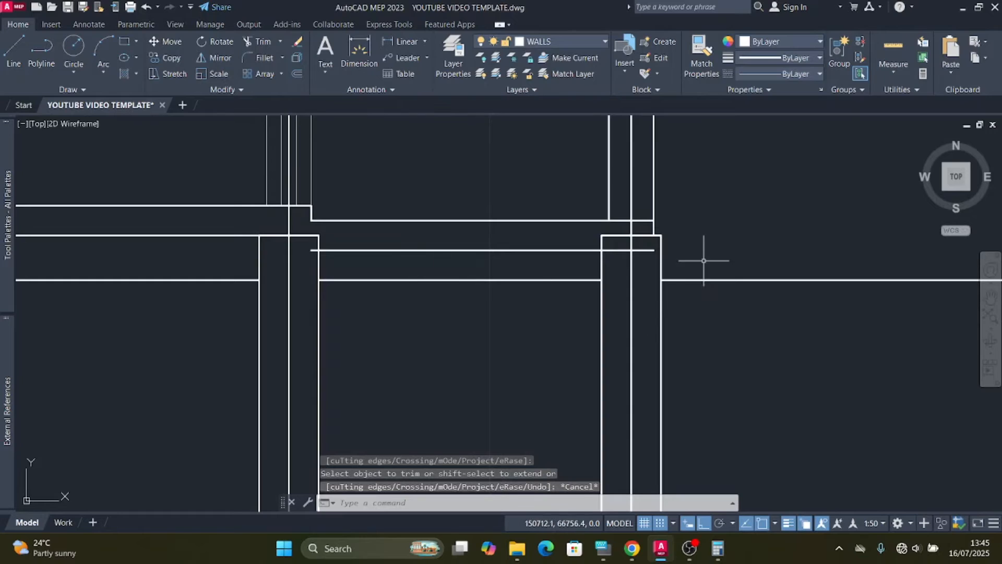
Step: Stretch the top of the right outer foundation wall down to the porch slab's underside line
scroll(694, 226, up, 2)
scroll(689, 226, up, 2)
click(493, 255)
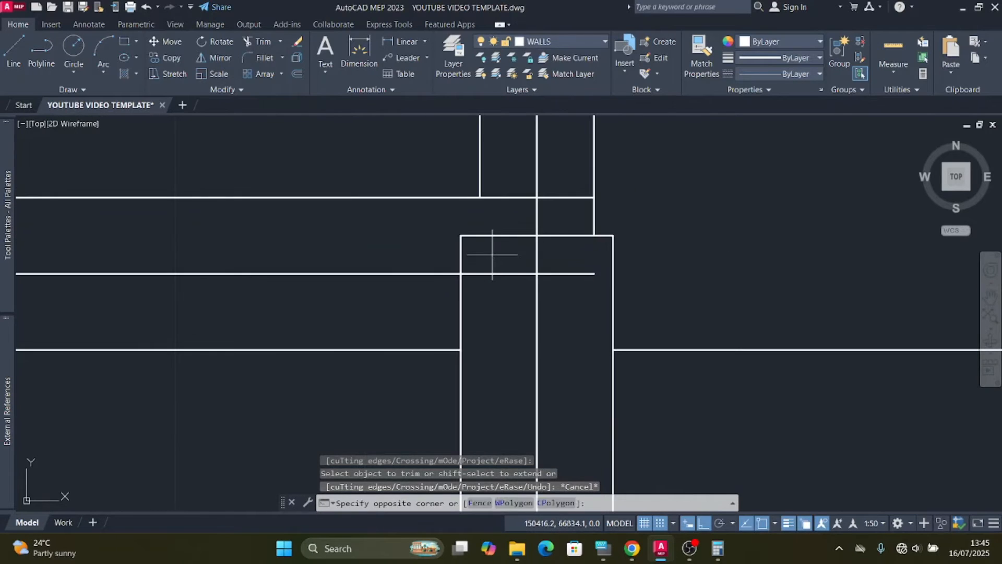
click(494, 239)
scroll(448, 231, down, 2)
scroll(510, 226, up, 2)
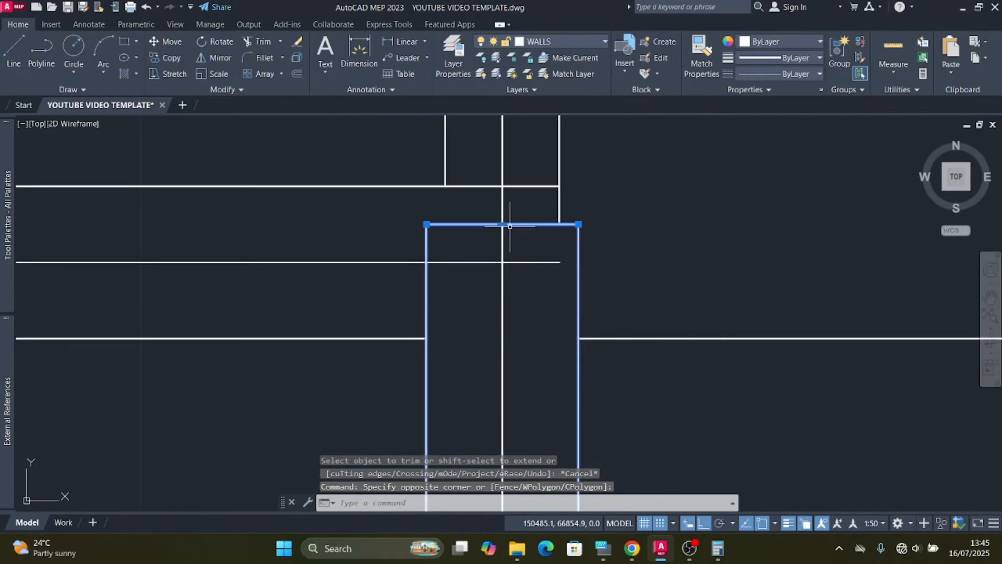
click(502, 224)
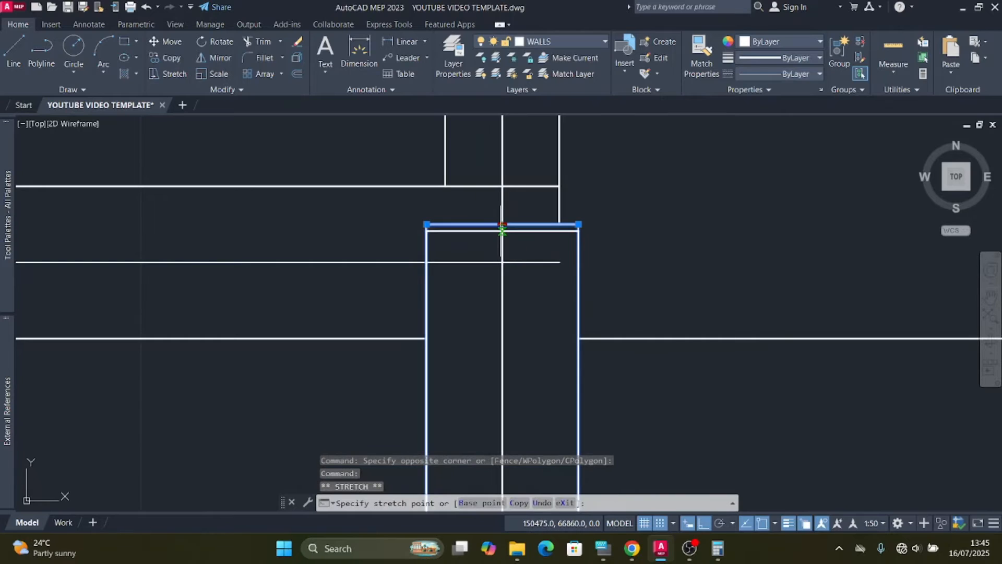
click(502, 263)
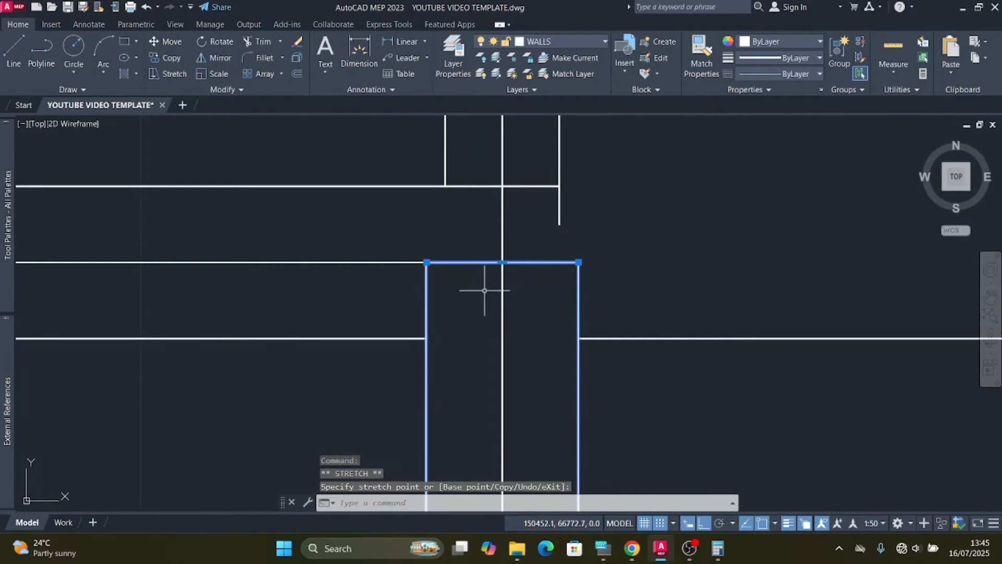
Step: Stretch the outer line of the right outer wall down to the lowered top of its foundation wall
scroll(503, 223, down, 1)
scroll(542, 224, up, 1)
click(549, 232)
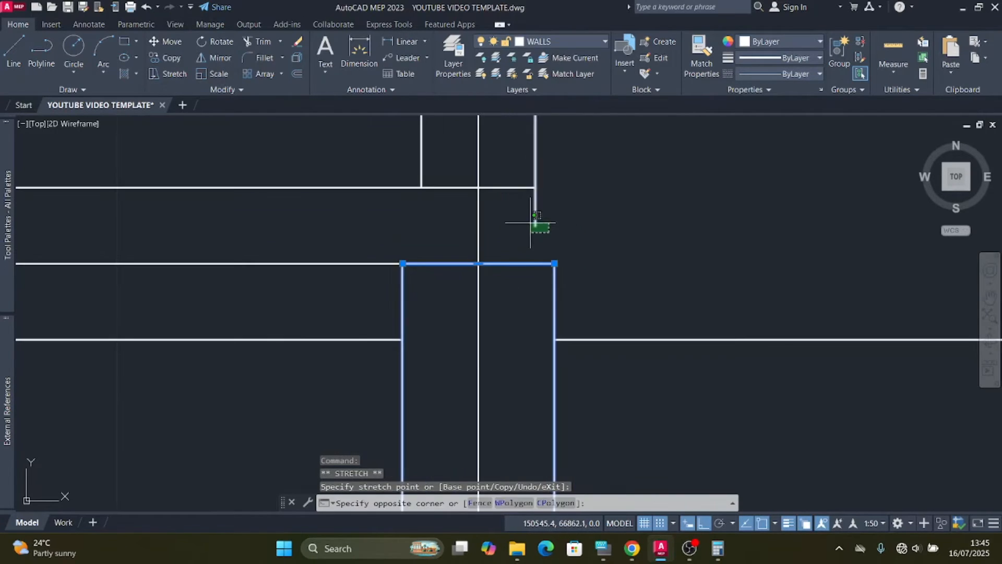
click(520, 223)
click(536, 225)
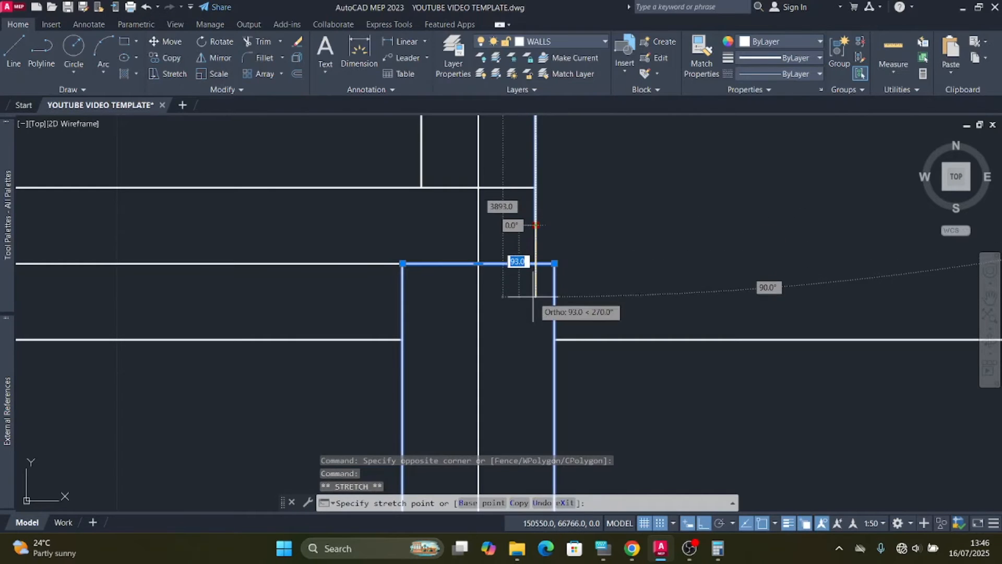
scroll(536, 263, down, 5)
scroll(504, 280, up, 3)
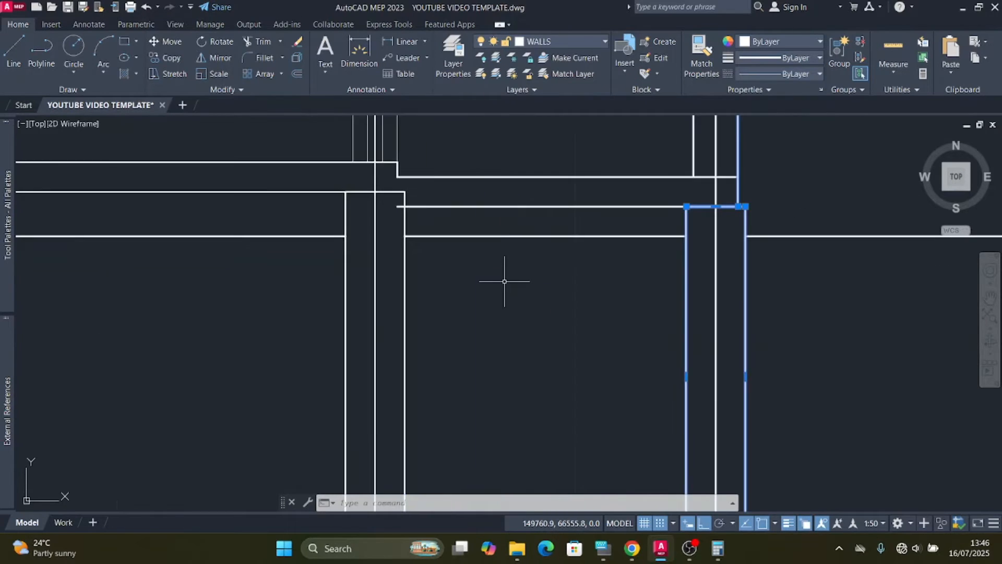
key(Escape)
Step: Trim the stub of the right porch slab's underside line inside the right door's foundation wall
click(445, 308)
click(391, 295)
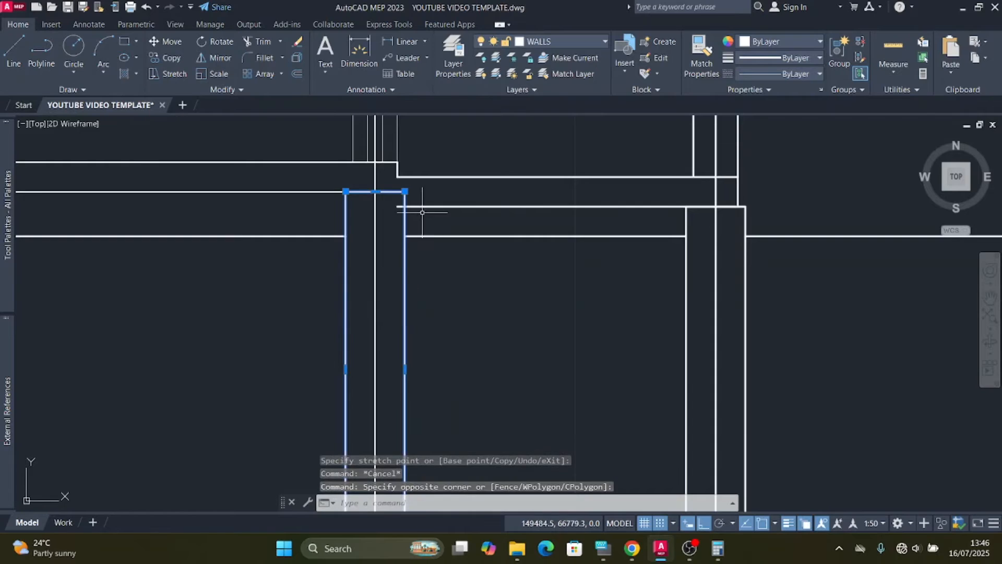
scroll(422, 212, up, 2)
click(264, 42)
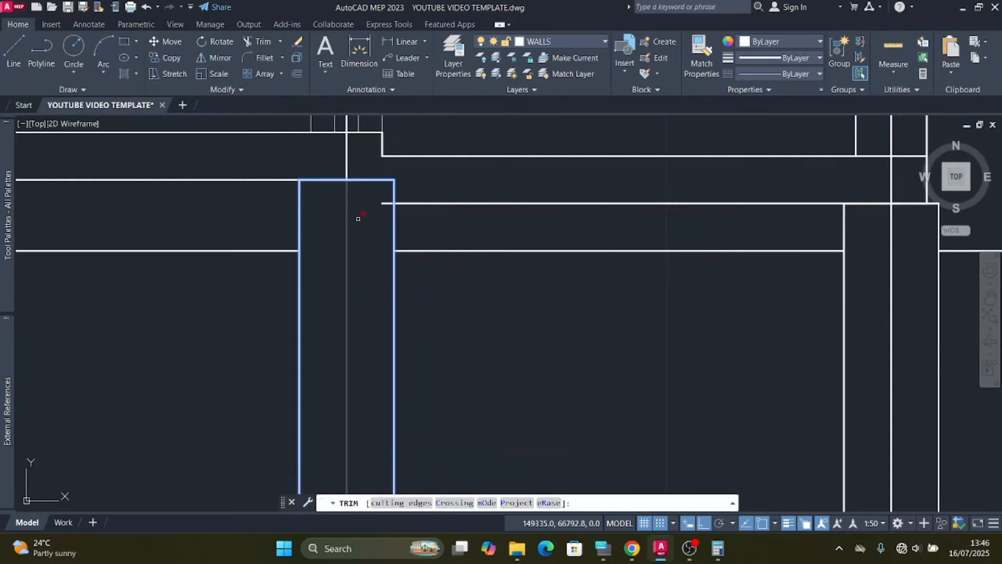
click(387, 204)
scroll(372, 240, down, 2)
key(Escape)
scroll(566, 253, down, 2)
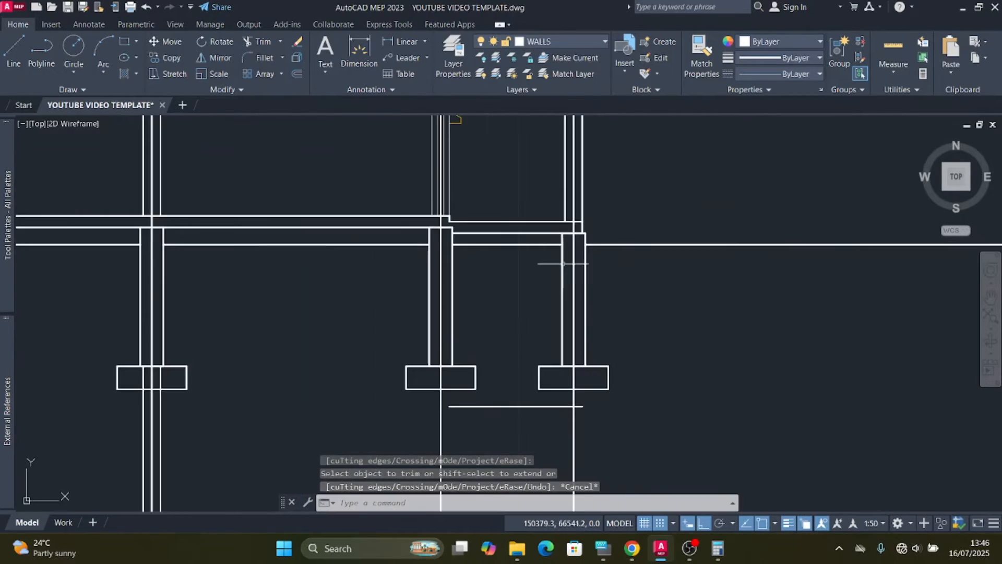
scroll(733, 290, down, 1)
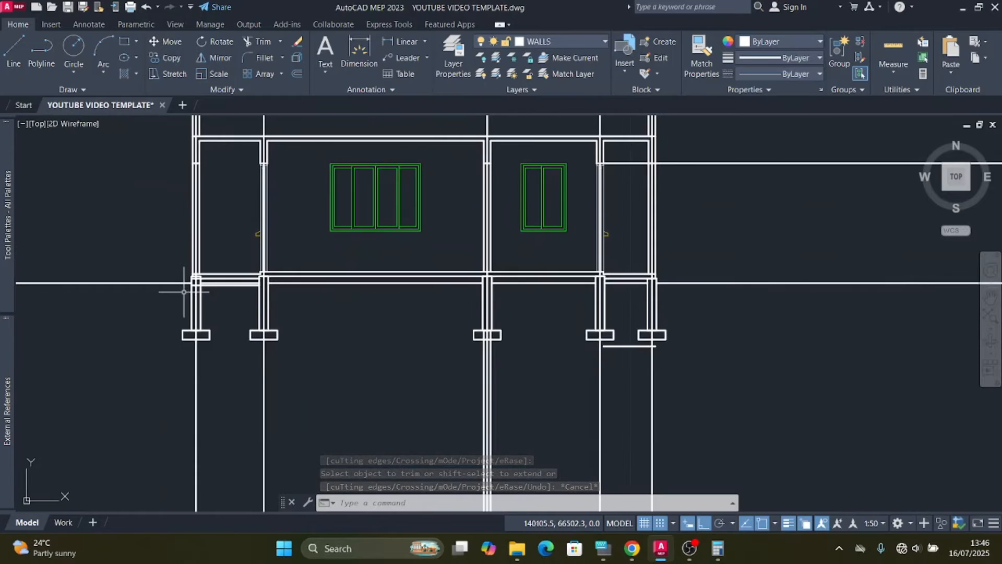
Step: Stretch the top of the left outer foundation wall down to the left porch slab's underside line
scroll(186, 290, up, 4)
click(290, 248)
click(264, 246)
scroll(264, 244, up, 4)
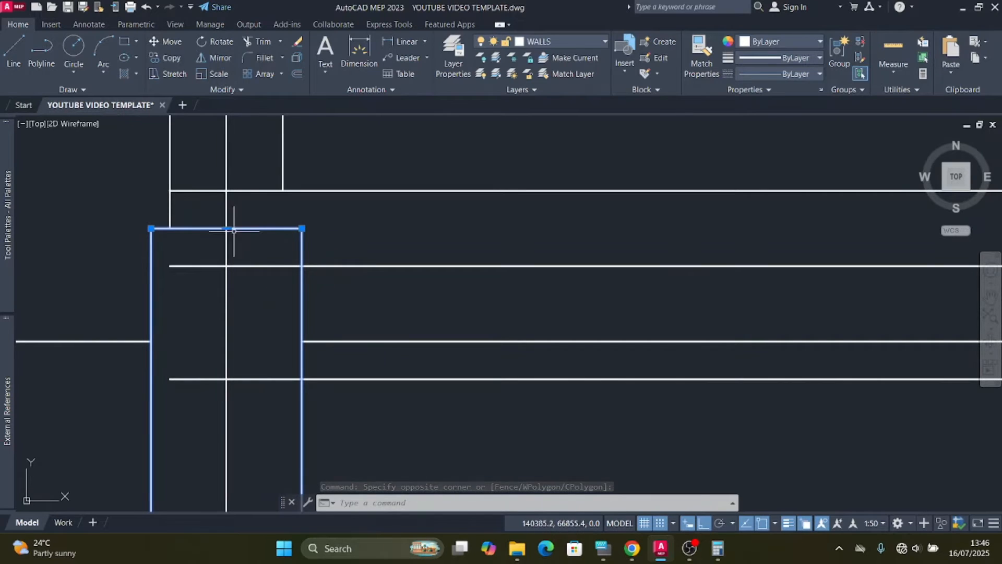
mouse_move(226, 229)
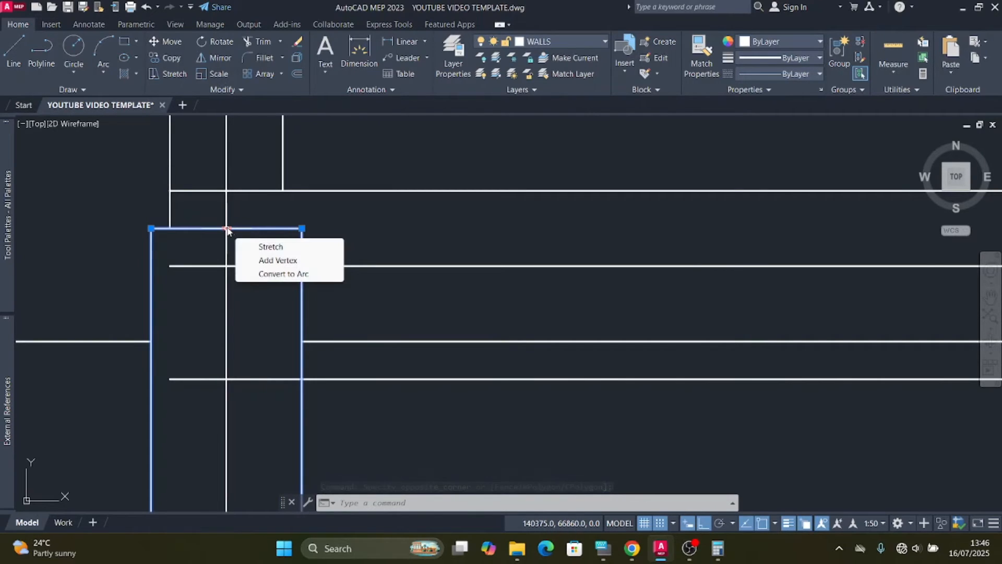
click(270, 248)
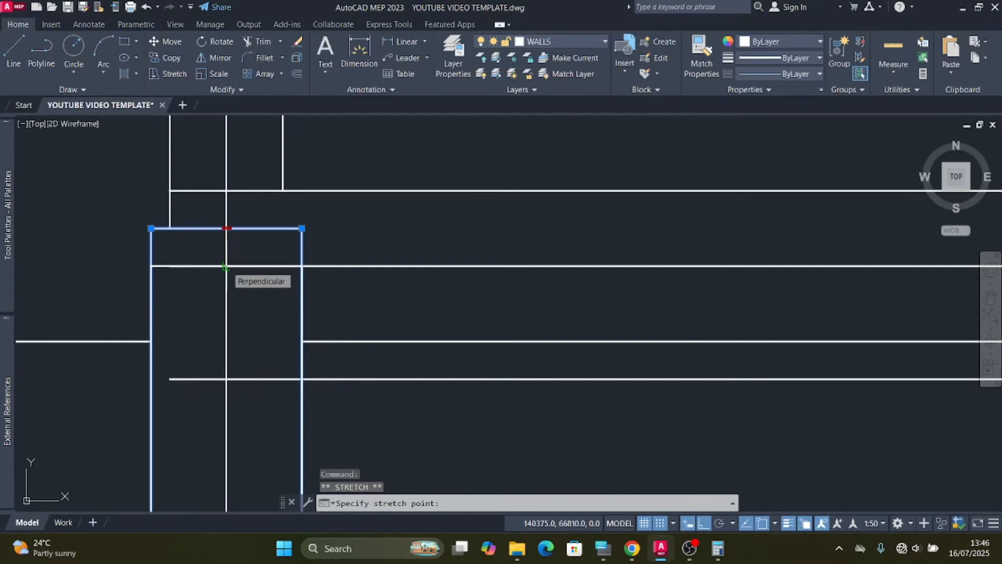
click(226, 266)
Step: Stretch the lower end of the left outer wall's outer line down to the lowered top of its foundation wall
click(192, 228)
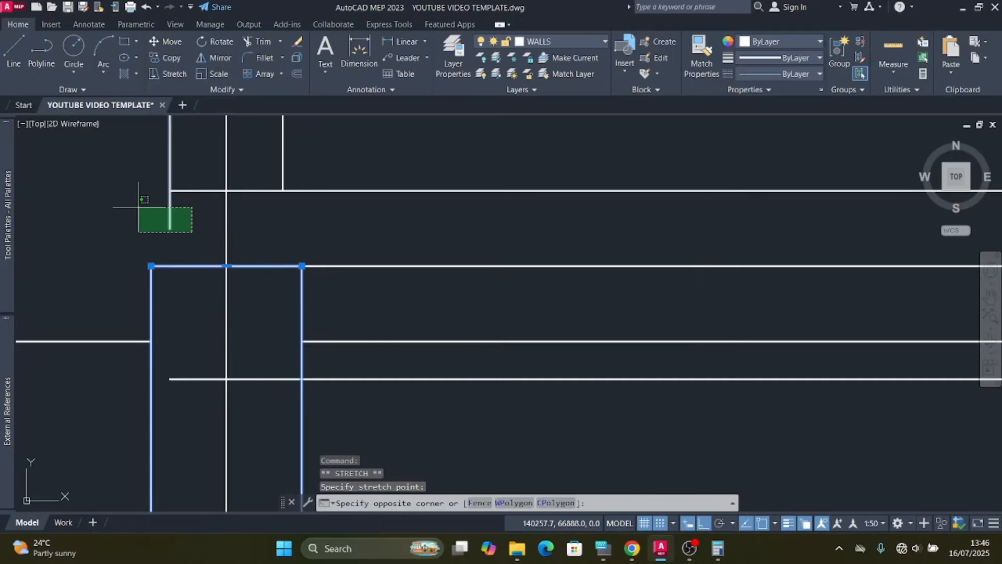
click(140, 206)
click(170, 228)
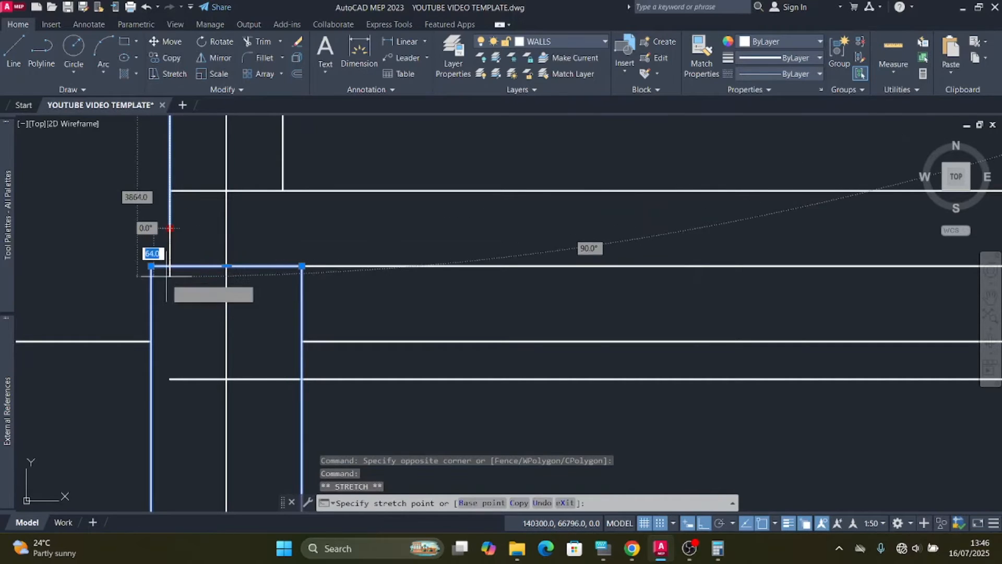
click(169, 266)
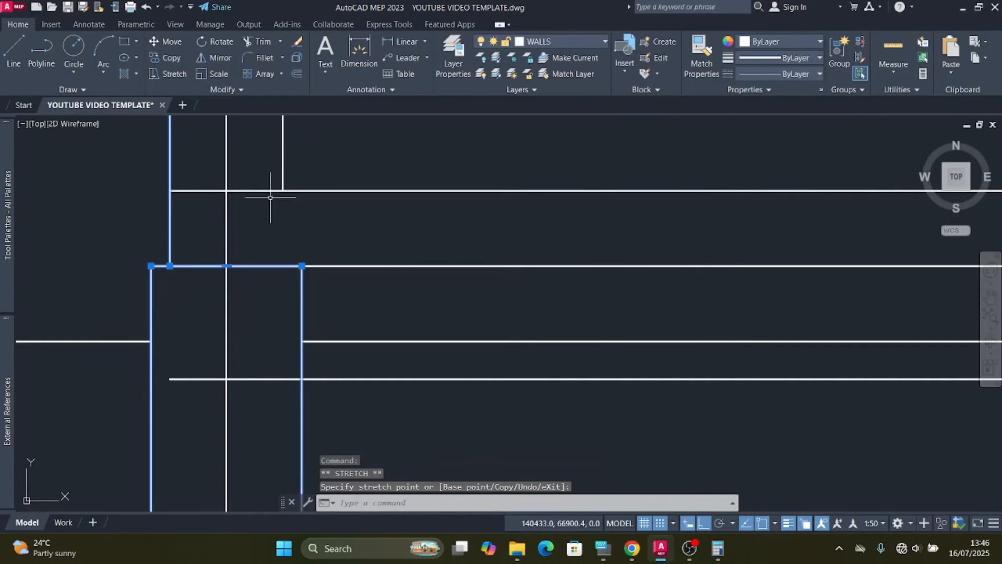
scroll(301, 193, down, 3)
scroll(271, 276, down, 3)
scroll(391, 272, up, 2)
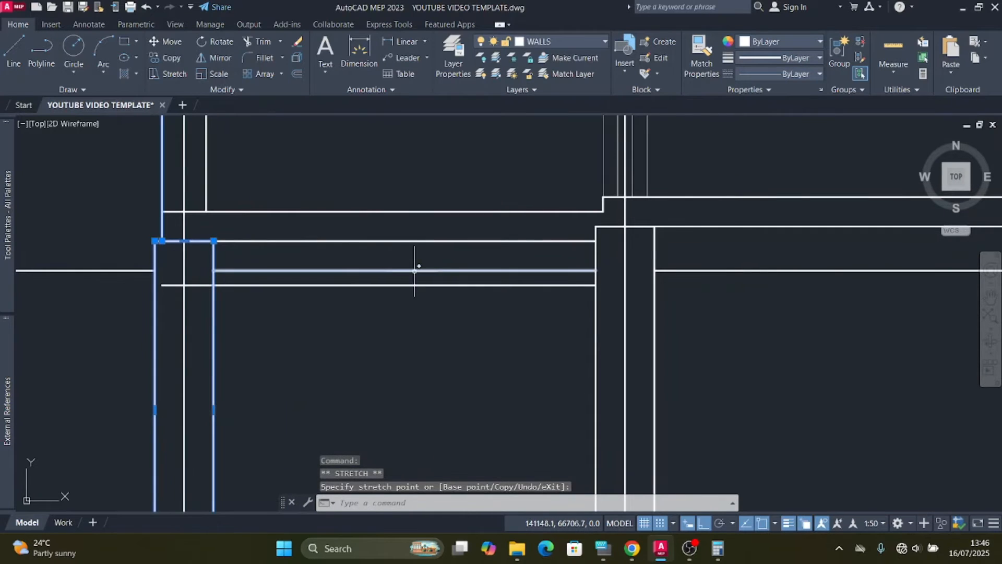
key(Escape)
Step: Erase the ground line segment beneath the left porch slab, between its two foundation walls
scroll(366, 274, up, 2)
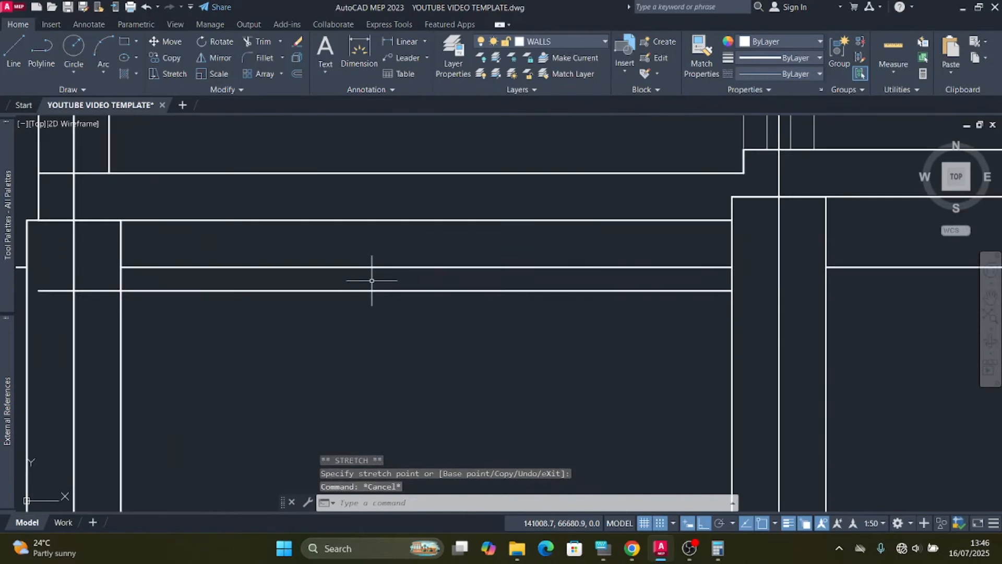
click(372, 281)
click(339, 250)
key(Delete)
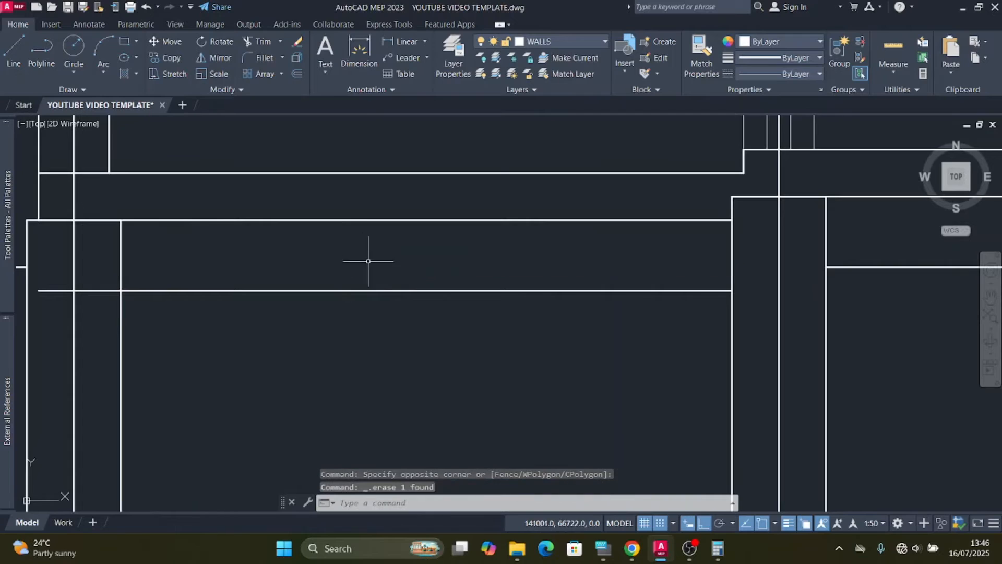
Step: Trim the stub of the lowest left porch line inside the left outer foundation wall
scroll(388, 304, down, 2)
click(255, 359)
click(215, 380)
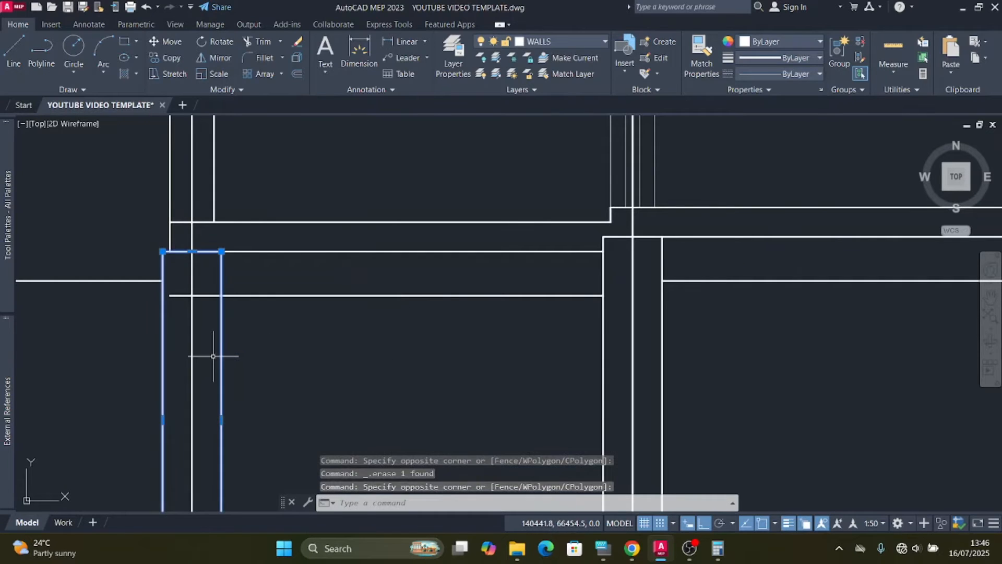
click(262, 41)
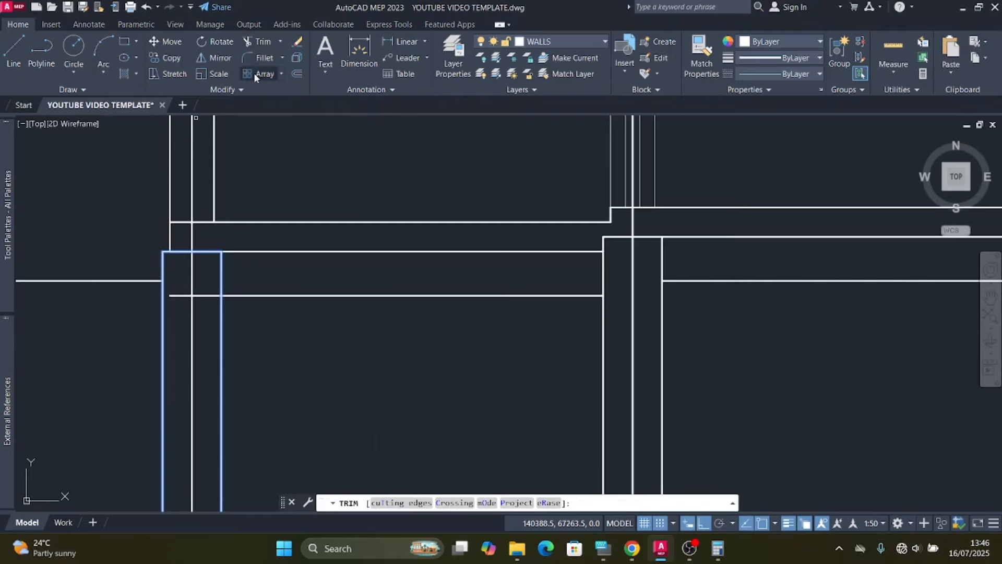
click(202, 295)
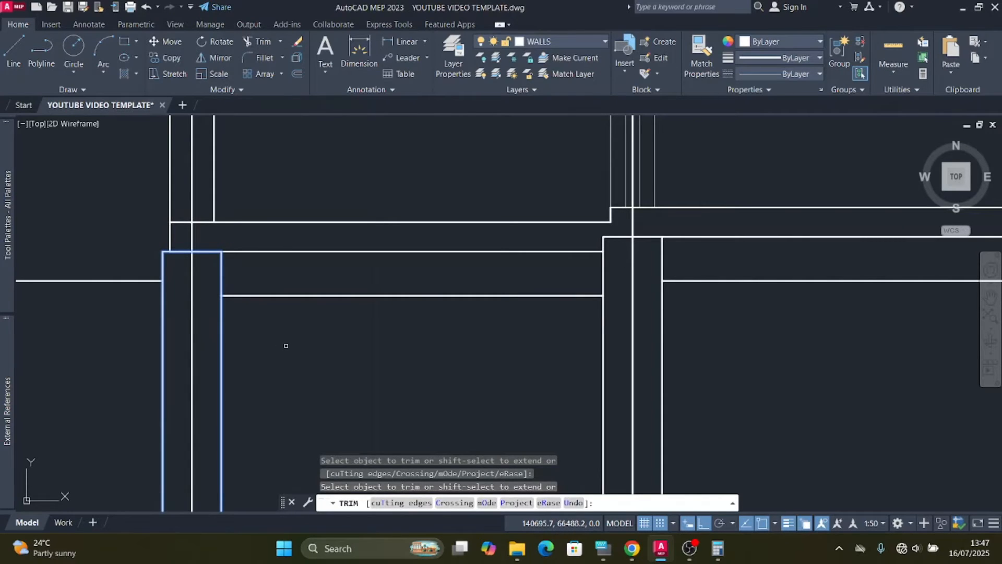
key(Escape)
Step: Examine the slab edges, walls and foundations of the section and compare them with the floor plan
scroll(329, 345, down, 2)
scroll(448, 284, up, 2)
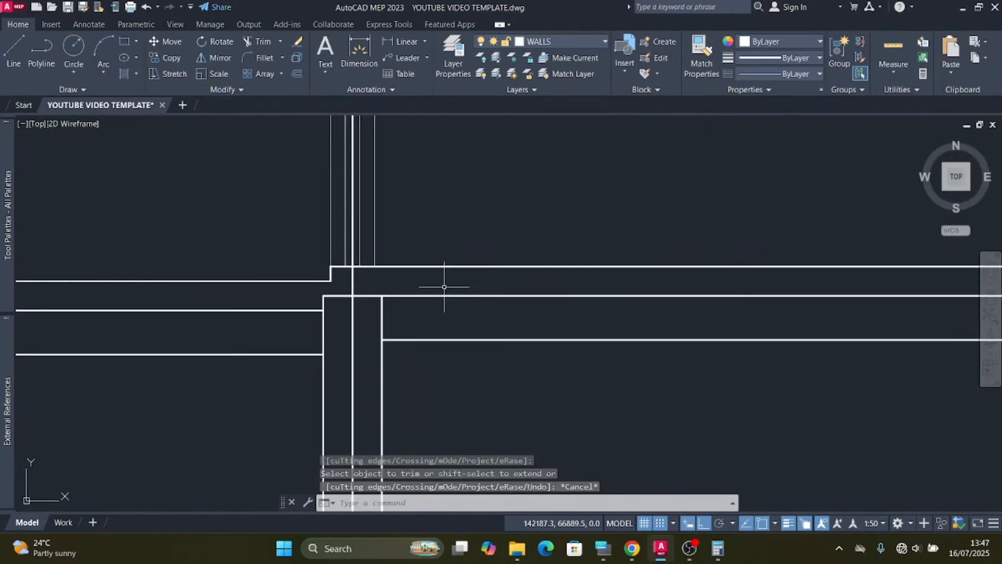
scroll(314, 313, down, 3)
scroll(230, 321, down, 2)
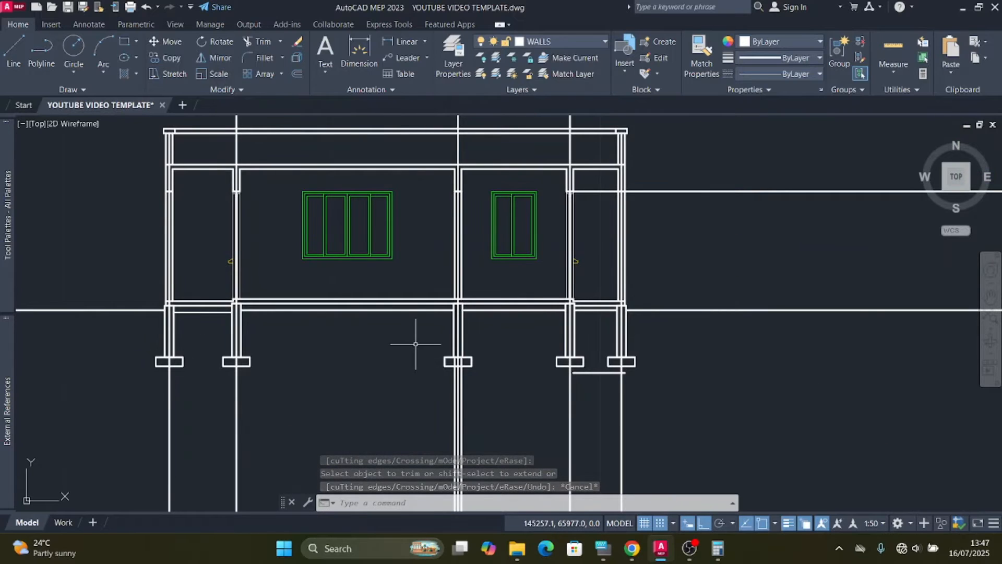
scroll(639, 324, up, 2)
scroll(593, 206, down, 3)
scroll(593, 206, down, 3)
scroll(528, 412, up, 5)
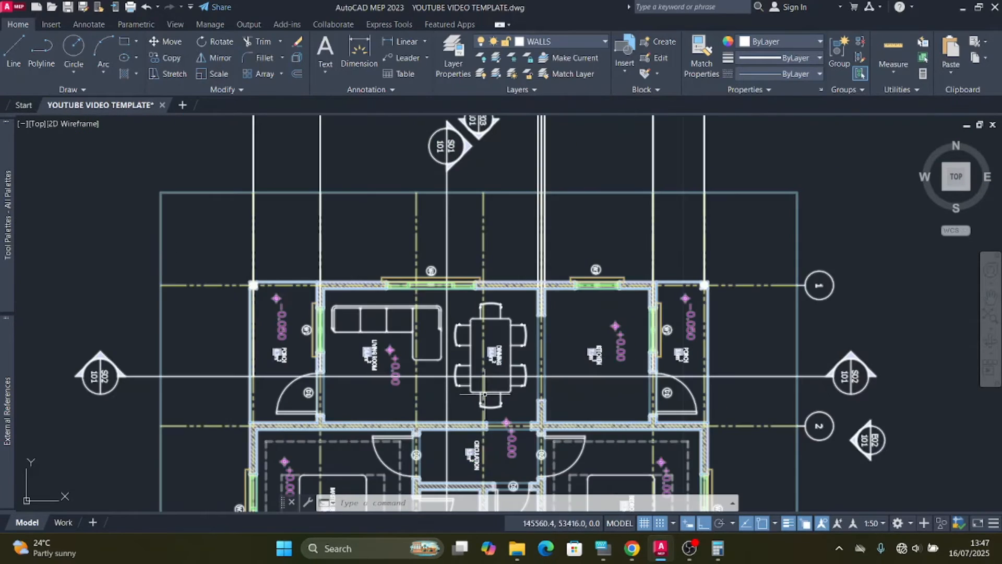
scroll(383, 339, down, 3)
scroll(381, 183, up, 3)
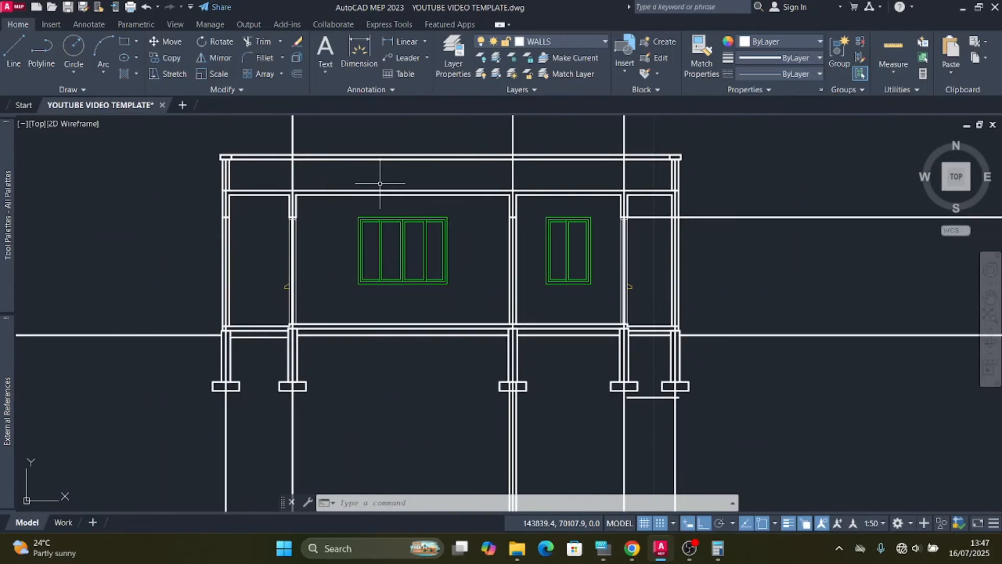
scroll(334, 172, down, 2)
scroll(527, 238, up, 8)
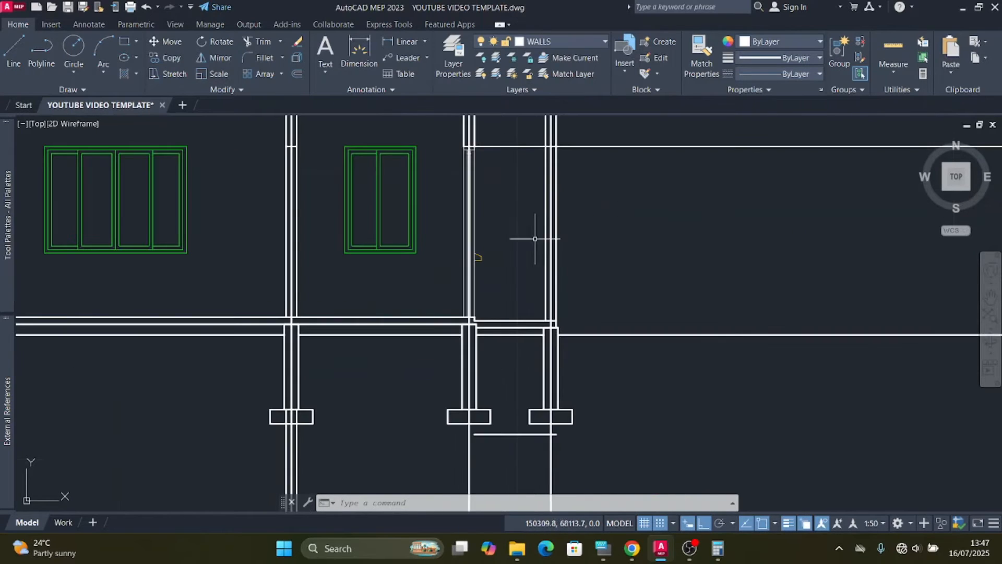
Step: Erase the stray horizontal line below the two footings of the right porch
scroll(509, 280, down, 2)
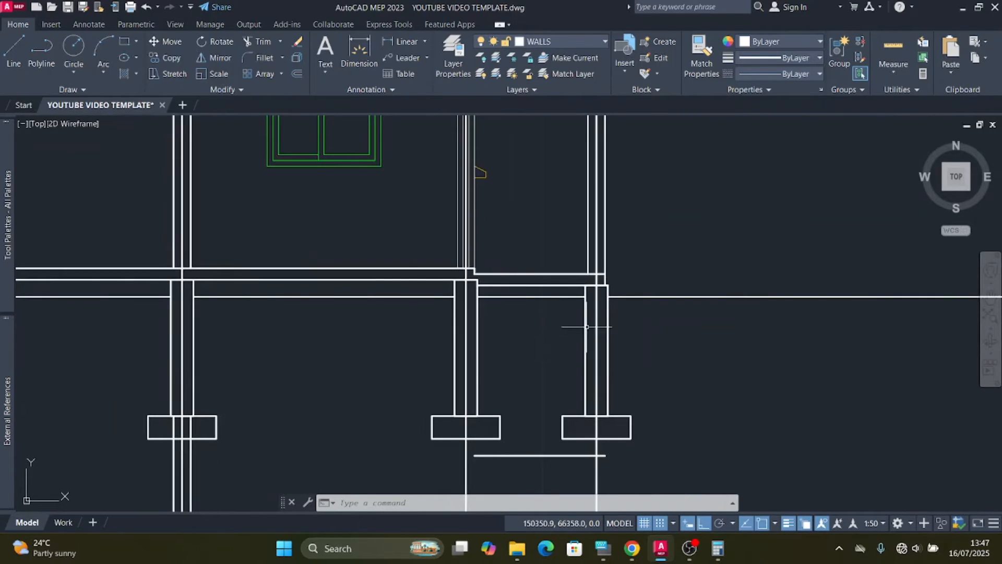
scroll(587, 327, up, 2)
scroll(585, 224, down, 2)
scroll(601, 329, down, 2)
scroll(584, 323, up, 2)
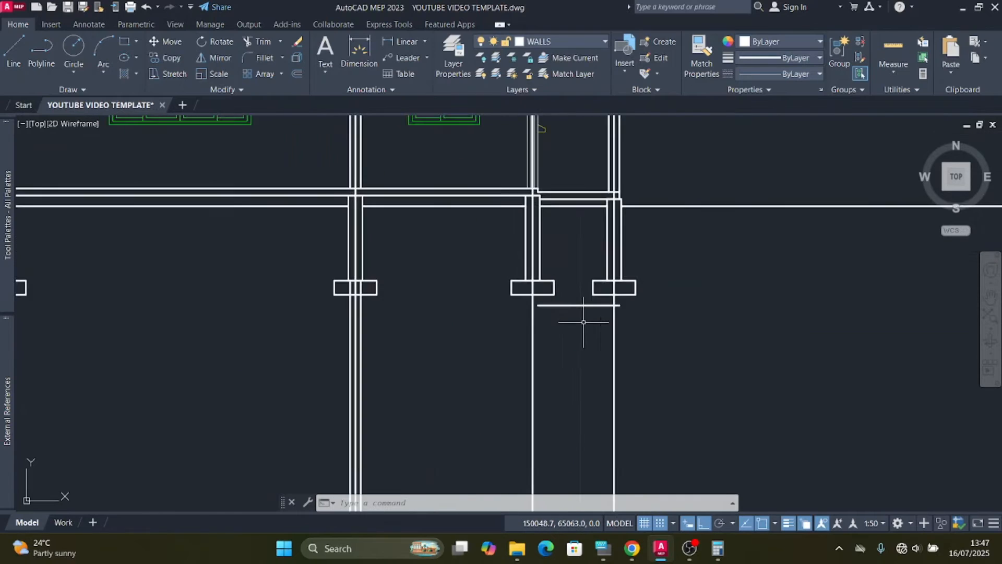
key(Delete)
scroll(583, 323, up, 1)
scroll(575, 306, down, 2)
scroll(637, 288, down, 1)
scroll(448, 273, up, 1)
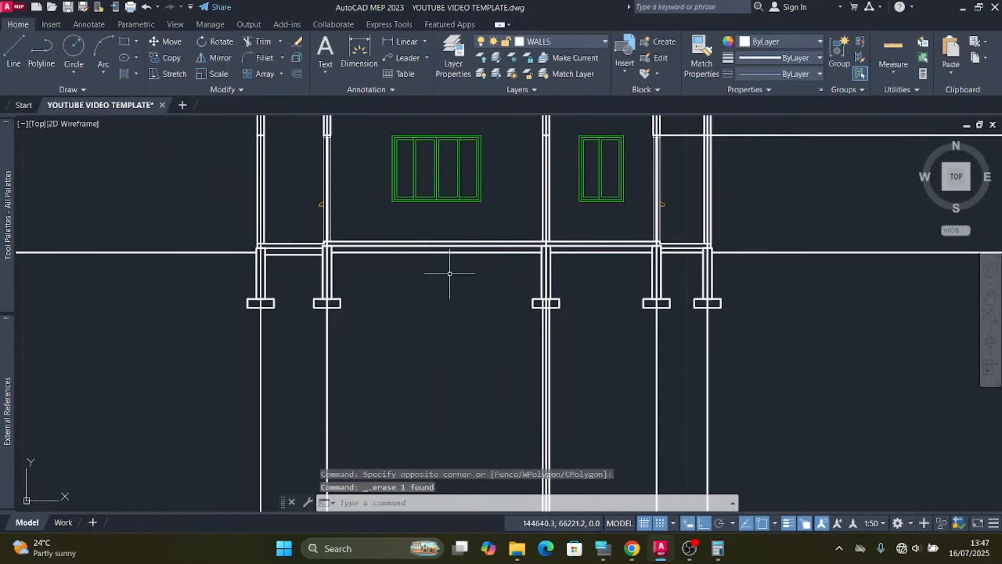
Step: On the FOUNDATION layer, with polar tracking on, draw two connected sloping lines from the left outer footing's lower outer corner up past ground level
click(605, 42)
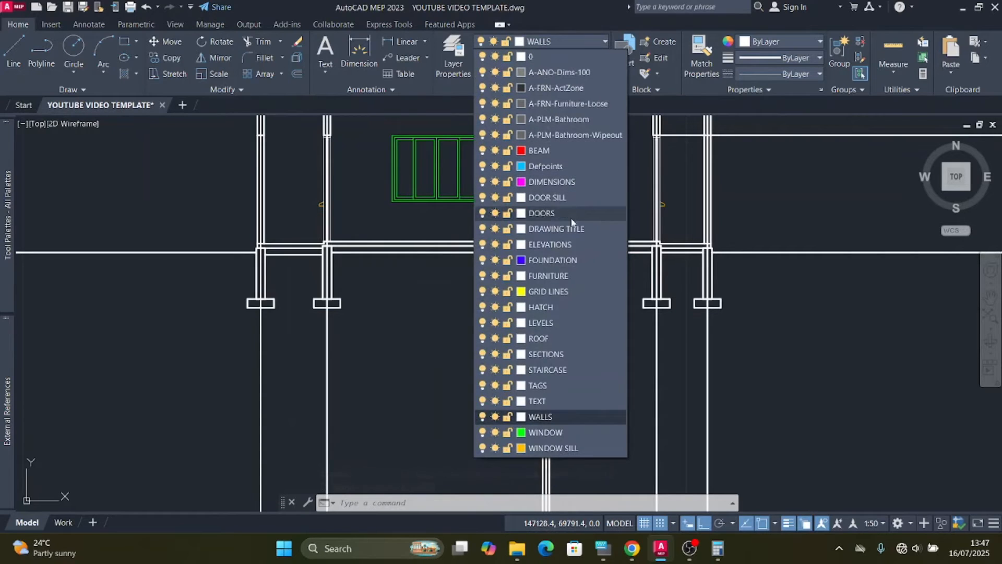
click(569, 261)
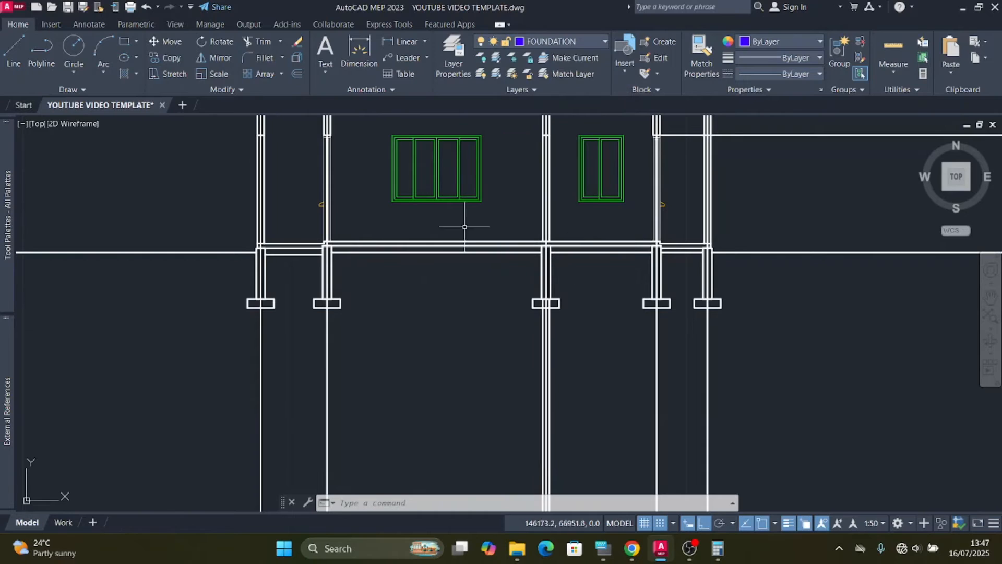
click(15, 51)
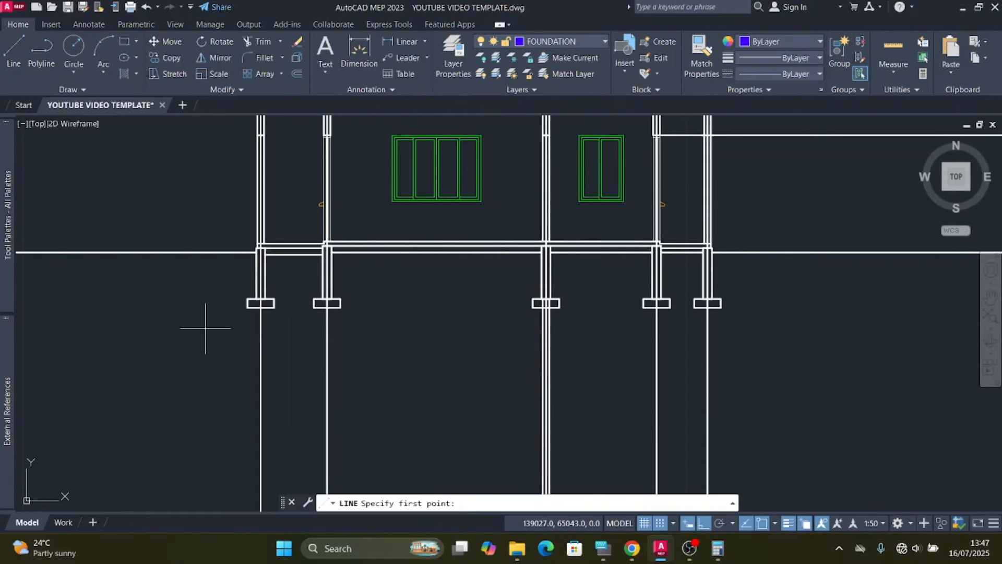
scroll(230, 306, up, 3)
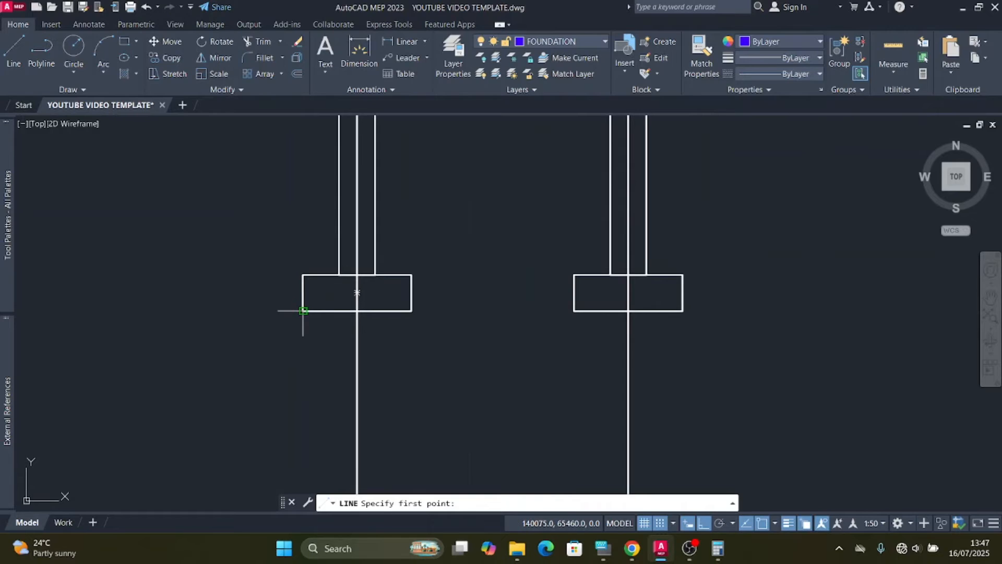
click(719, 528)
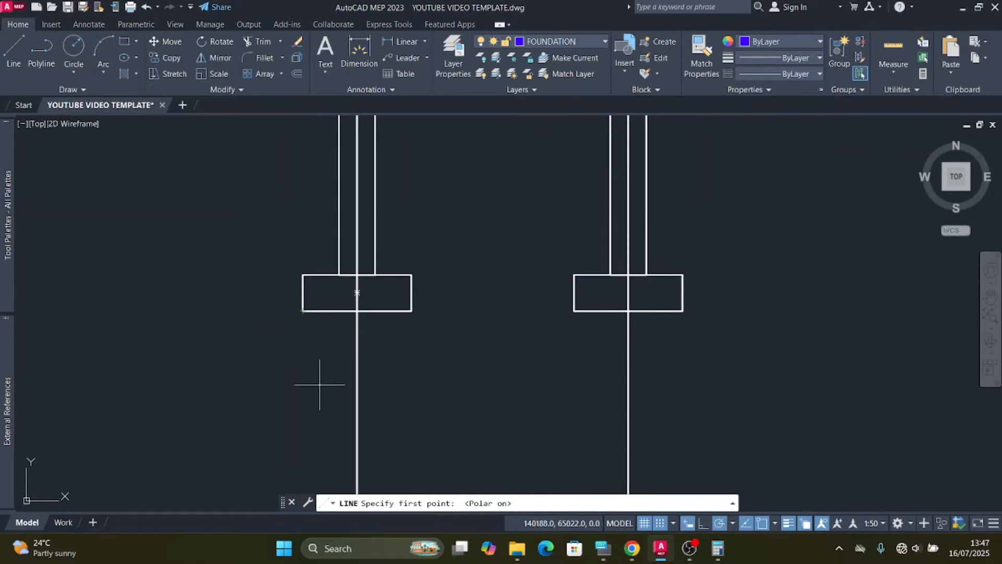
click(303, 310)
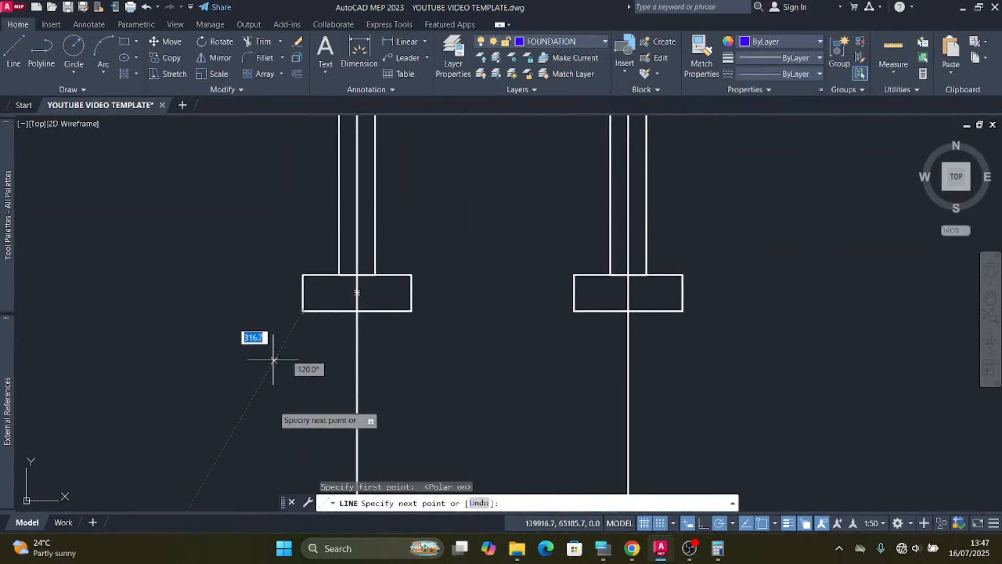
scroll(266, 360, down, 5)
scroll(263, 371, up, 3)
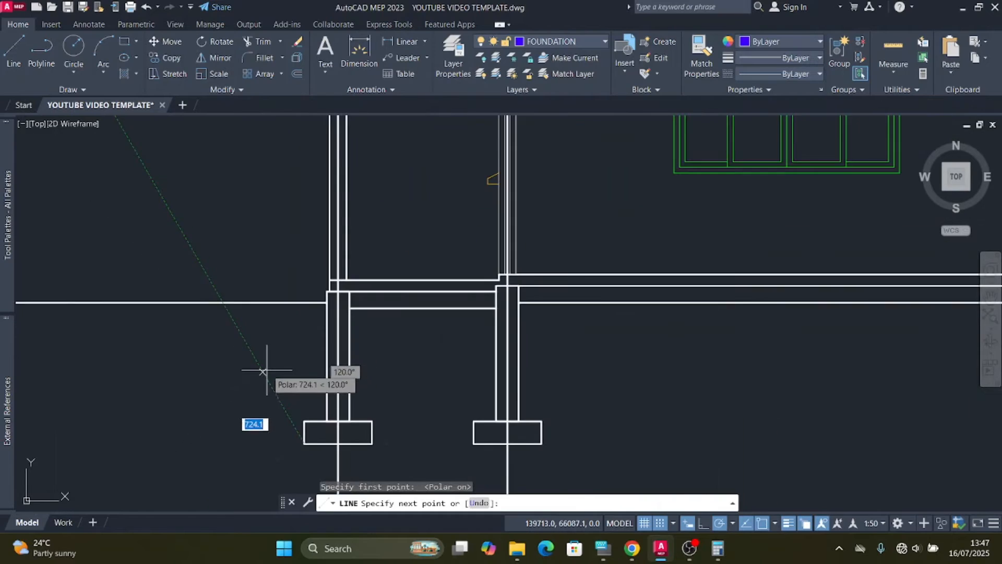
click(278, 345)
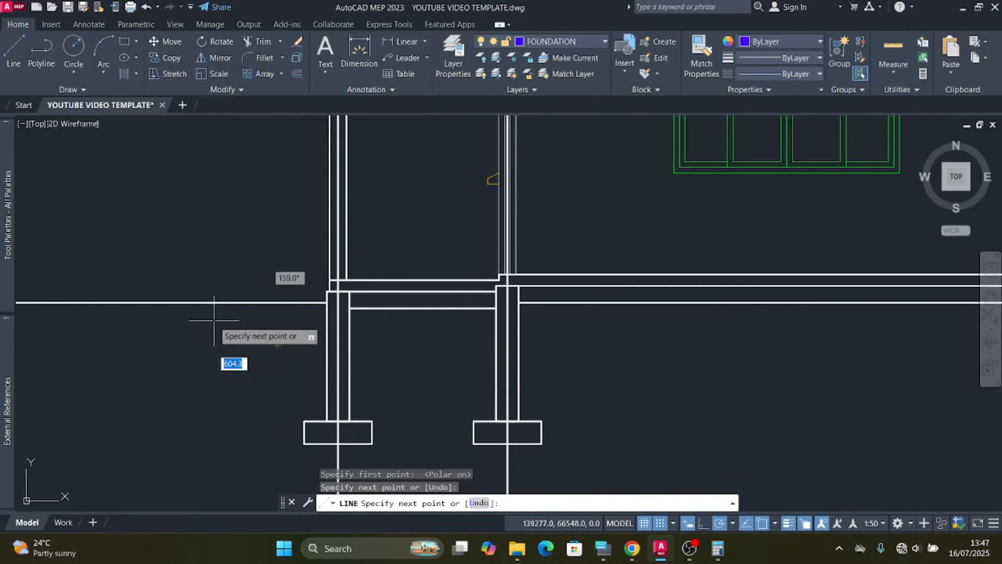
click(170, 271)
key(Escape)
scroll(227, 227, down, 3)
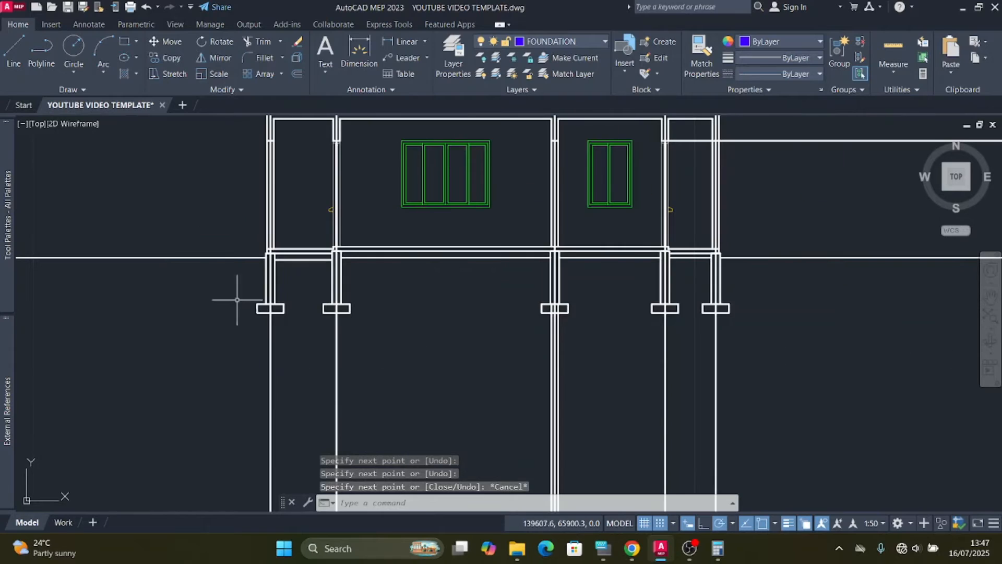
Step: Draw a line along the footing undersides to the right outer footing's outer corner, continuing with two sloping segments up past ground level
click(14, 50)
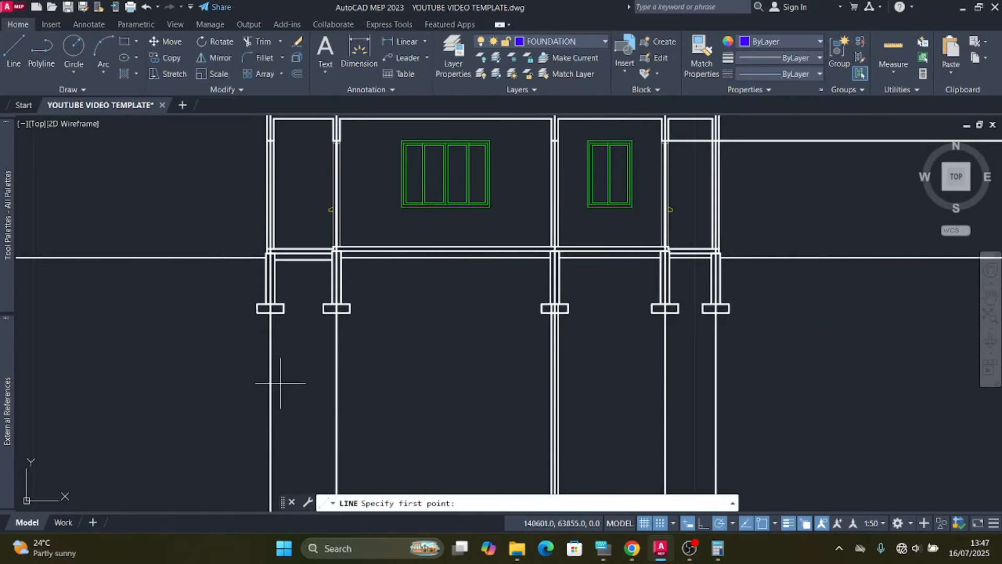
scroll(275, 311, up, 3)
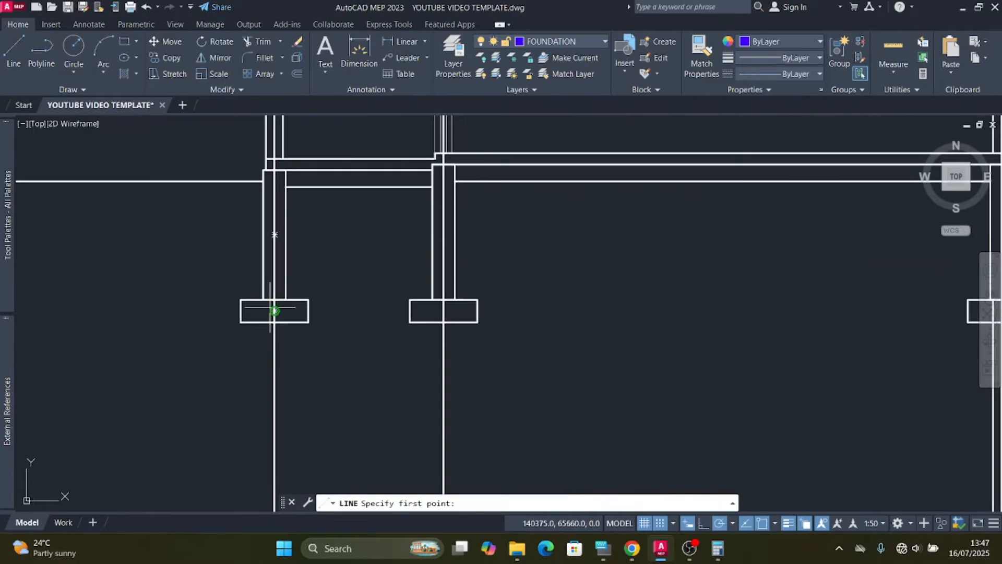
click(240, 321)
scroll(334, 360, down, 5)
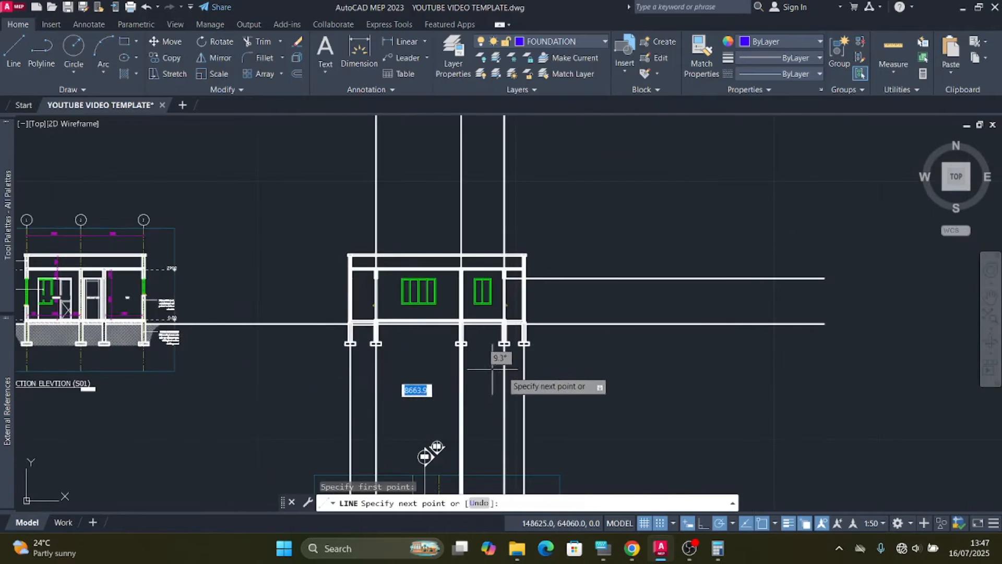
scroll(496, 360, up, 5)
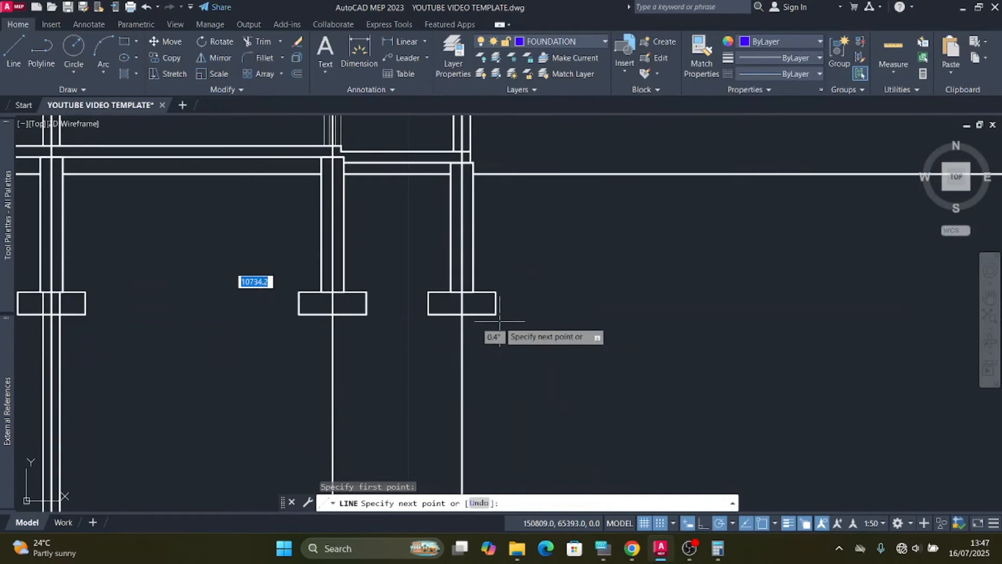
click(496, 315)
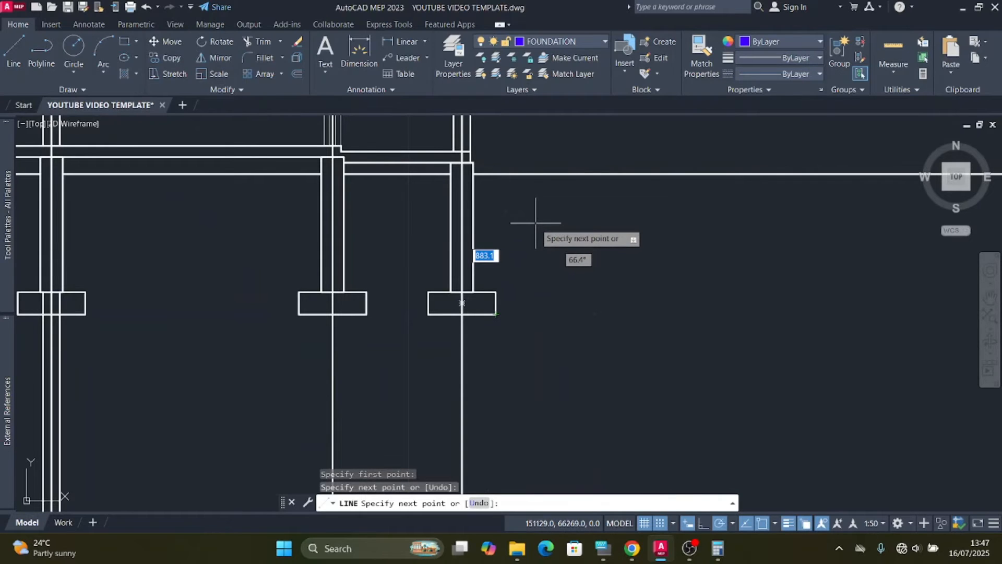
click(538, 220)
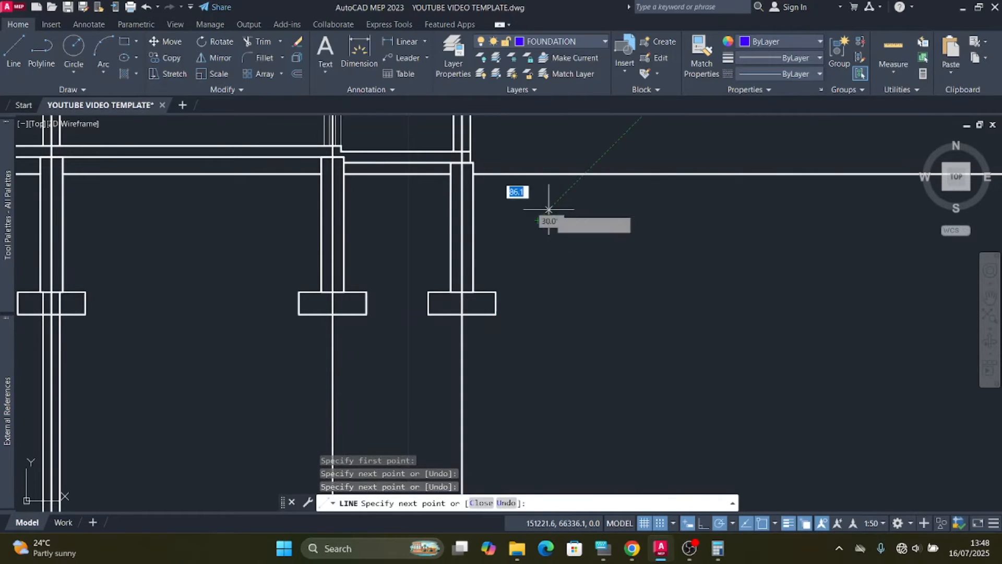
click(647, 150)
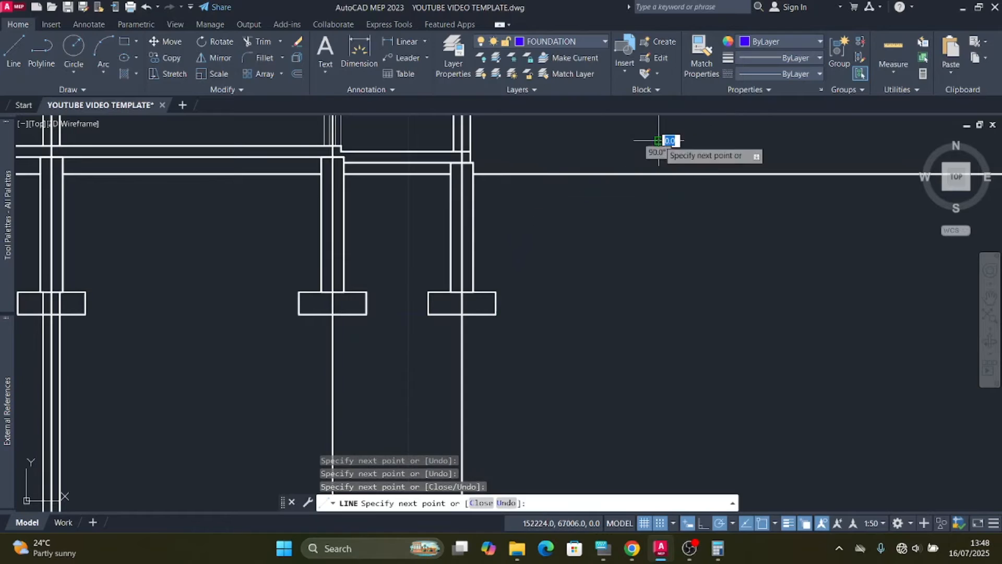
key(Escape)
Step: Trim the ground line beyond the left excavation slope, using the sloping and ground lines on both sides of the section as cutting edges
click(596, 260)
click(537, 205)
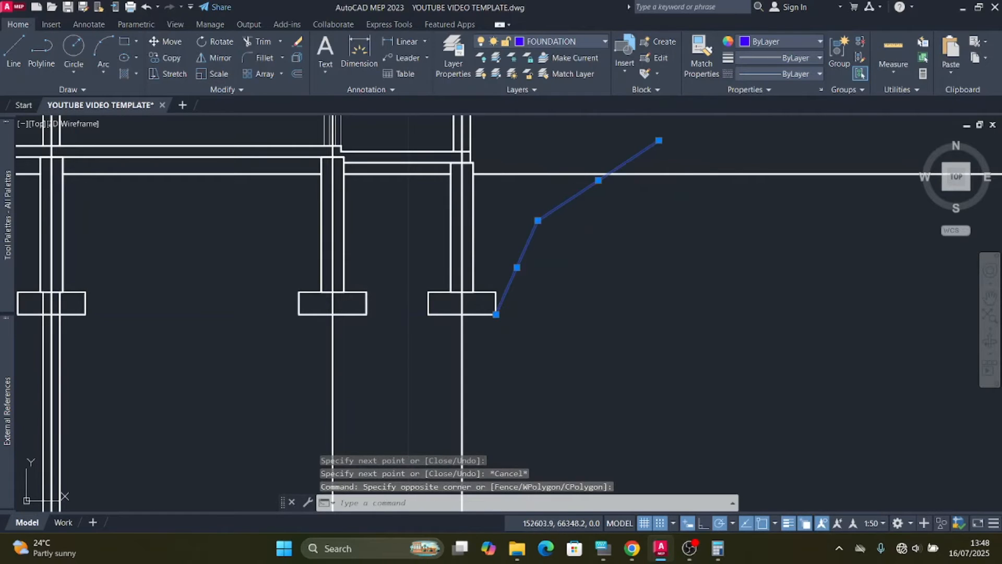
click(757, 214)
click(696, 159)
scroll(722, 247, down, 3)
scroll(358, 241, up, 3)
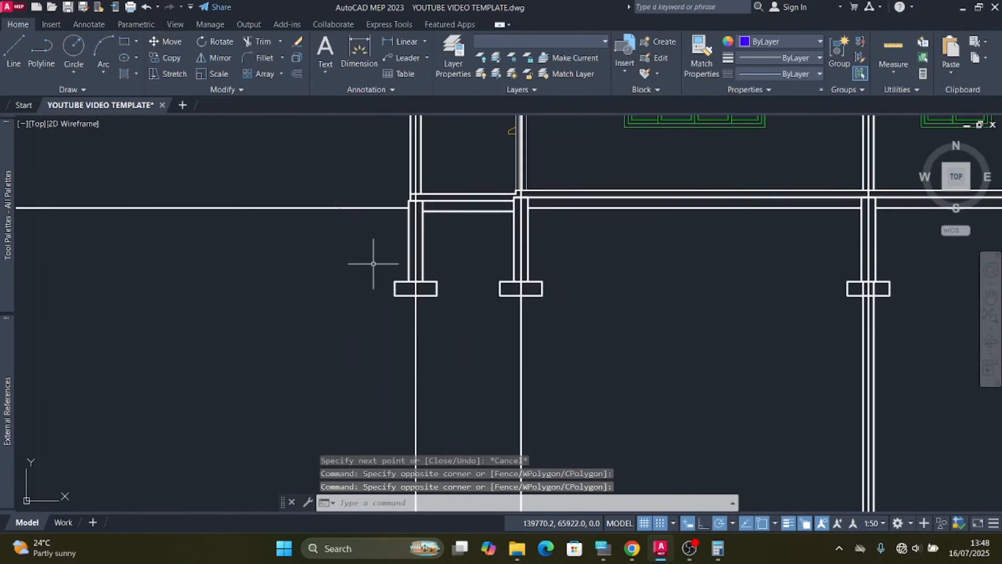
click(372, 273)
click(318, 174)
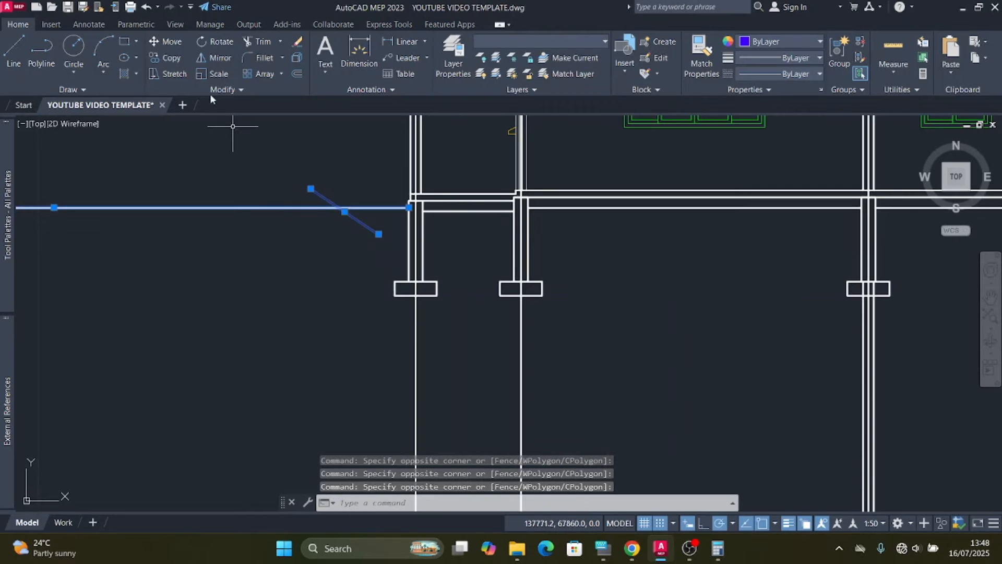
click(263, 42)
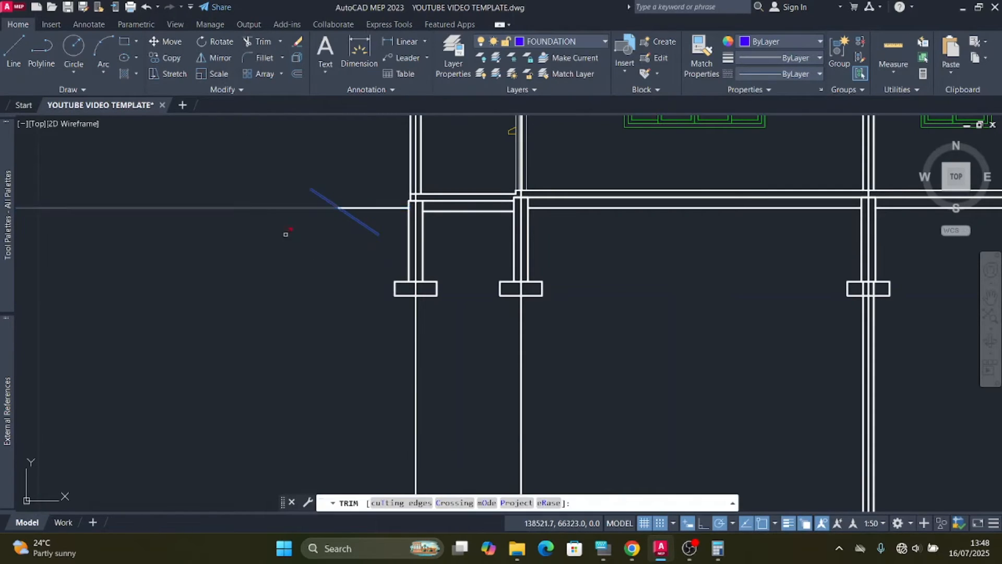
click(290, 209)
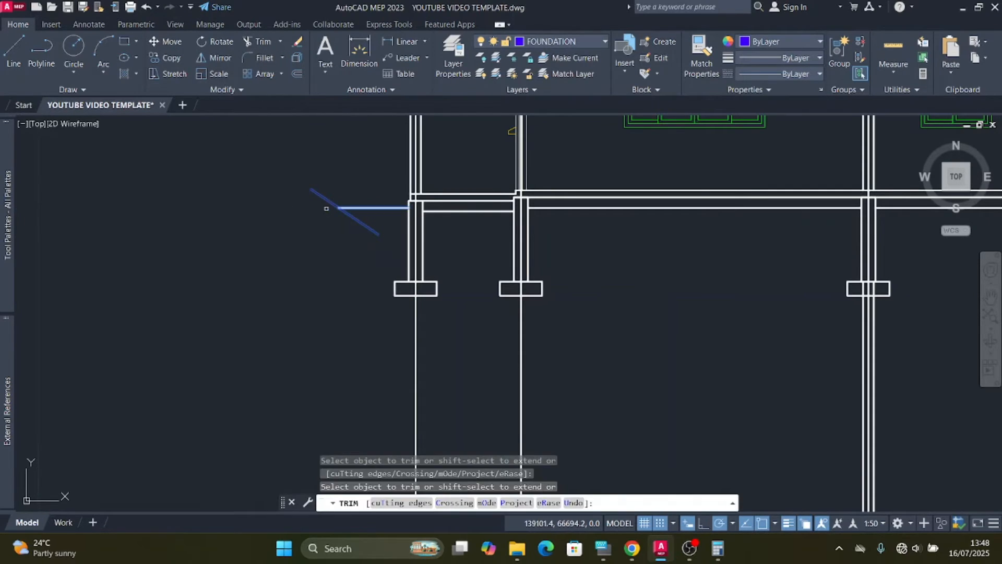
Step: Trim the ground line beyond the right excavation slope and cut off the sloping line's end above ground level
scroll(316, 261, down, 3)
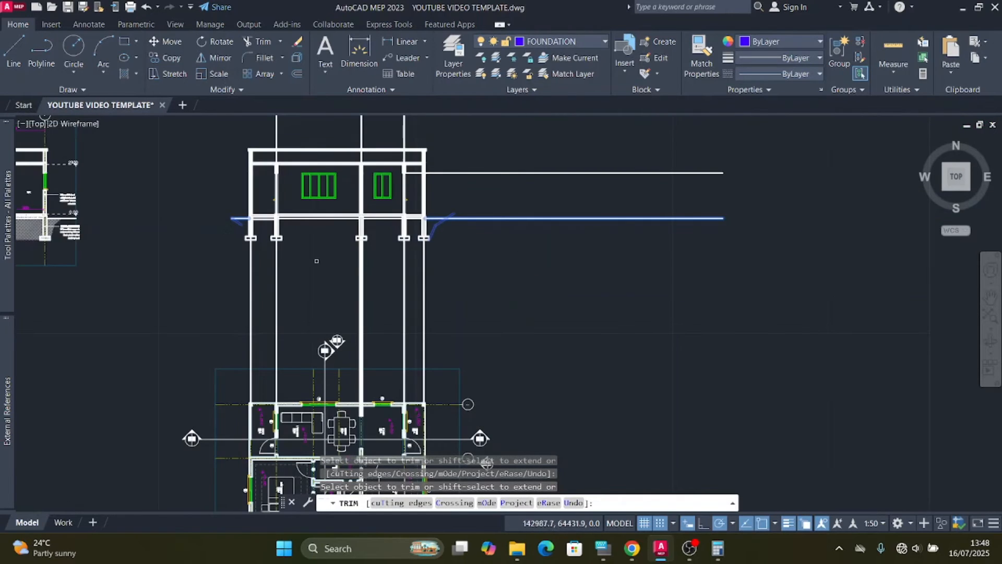
scroll(452, 226, up, 4)
click(471, 209)
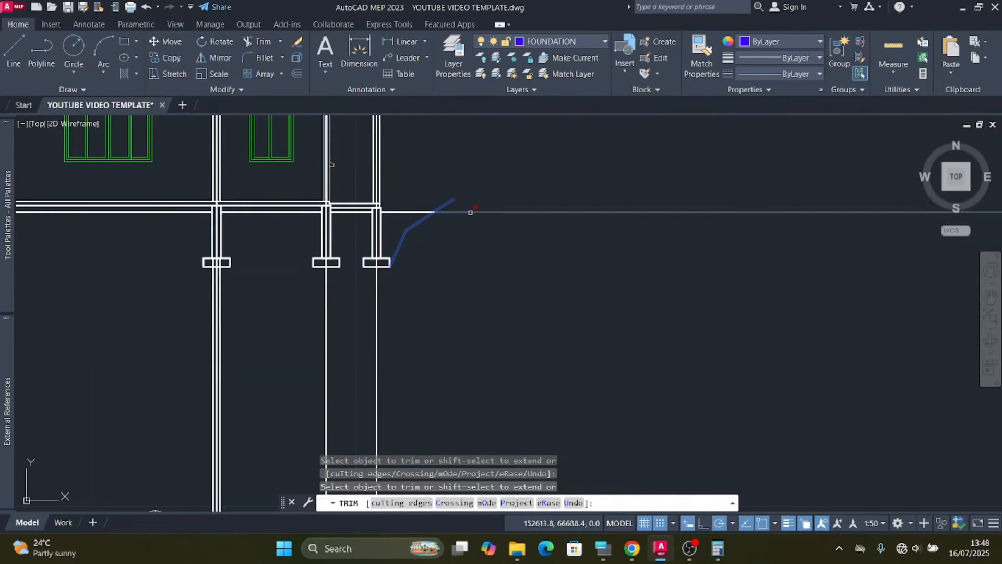
scroll(451, 208, up, 2)
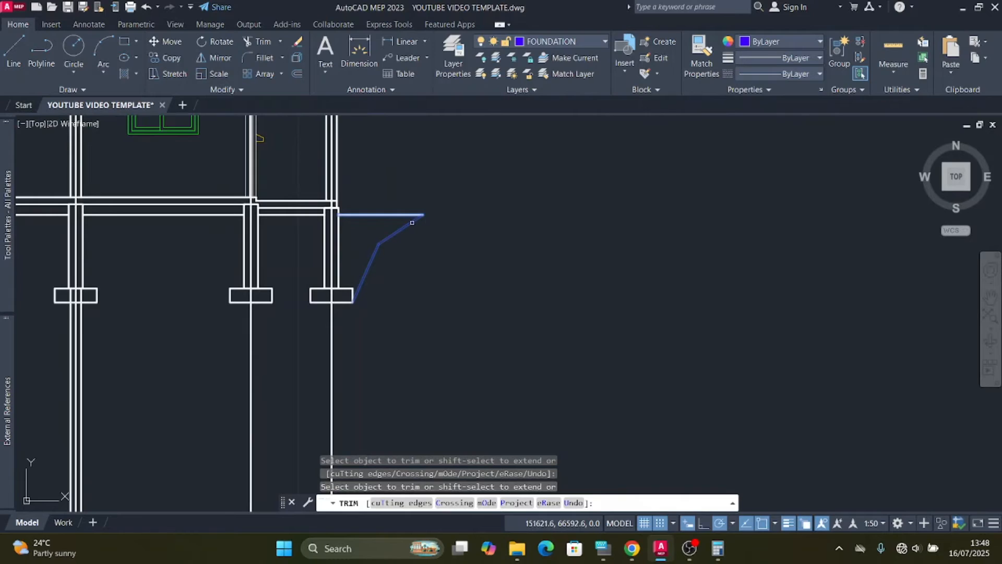
scroll(370, 219, up, 2)
key(Escape)
Step: Stretch the outer end of the right ground line horizontally outward past the slope, with Ortho mode on
click(386, 217)
click(368, 204)
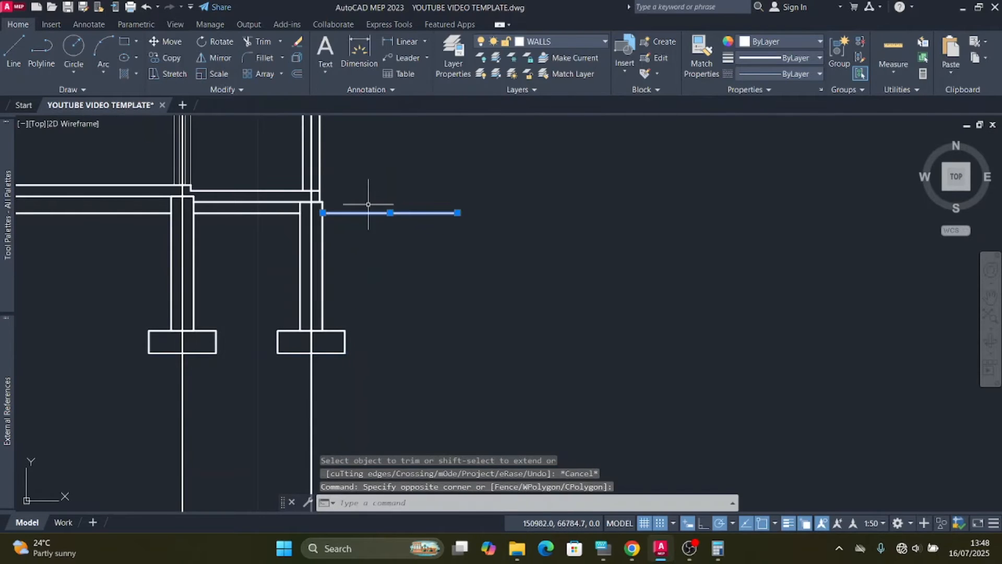
scroll(481, 223, up, 3)
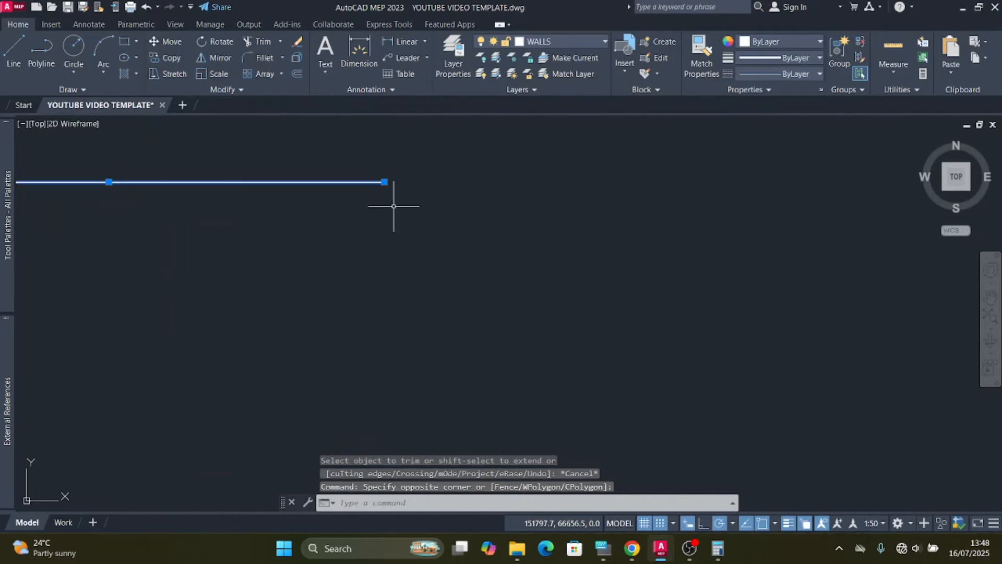
click(384, 181)
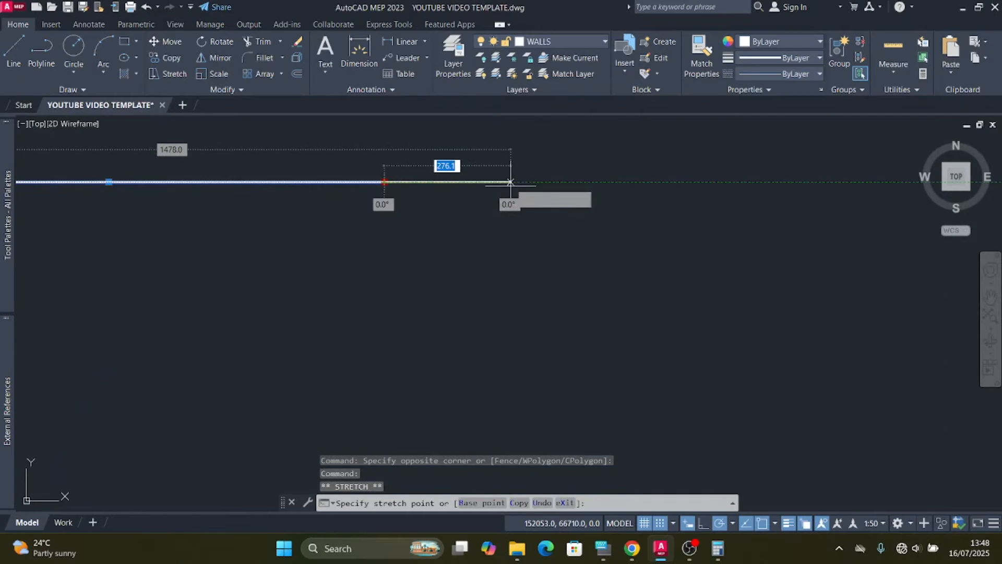
click(704, 524)
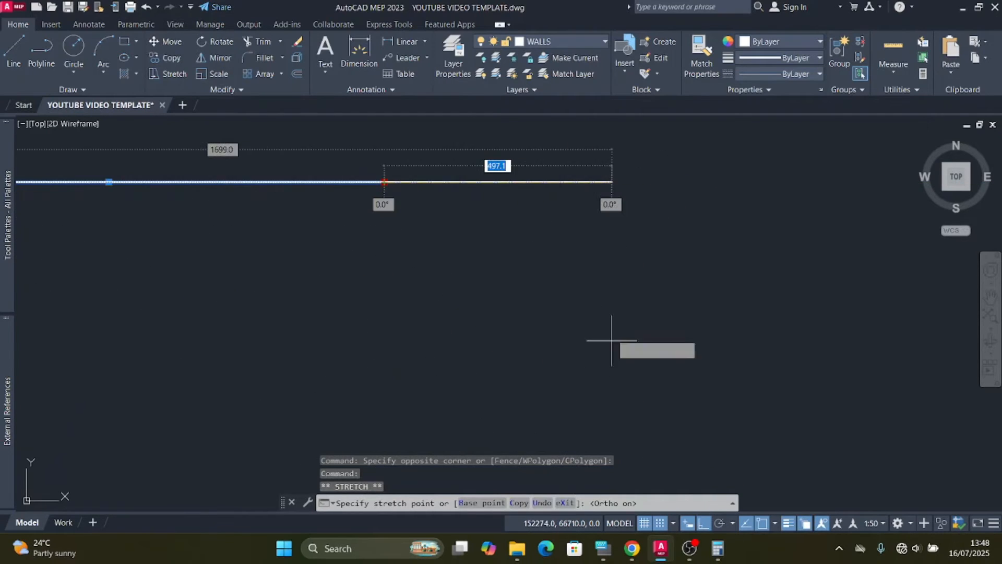
click(592, 223)
scroll(593, 224, down, 12)
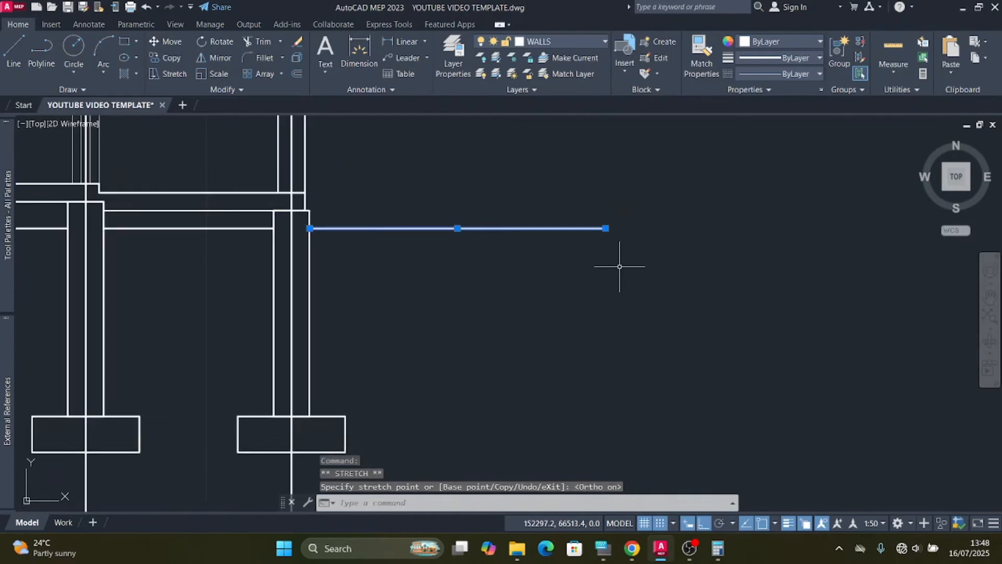
Step: Stretch the outer end of the left ground line horizontally outward past the slope
scroll(230, 297, up, 3)
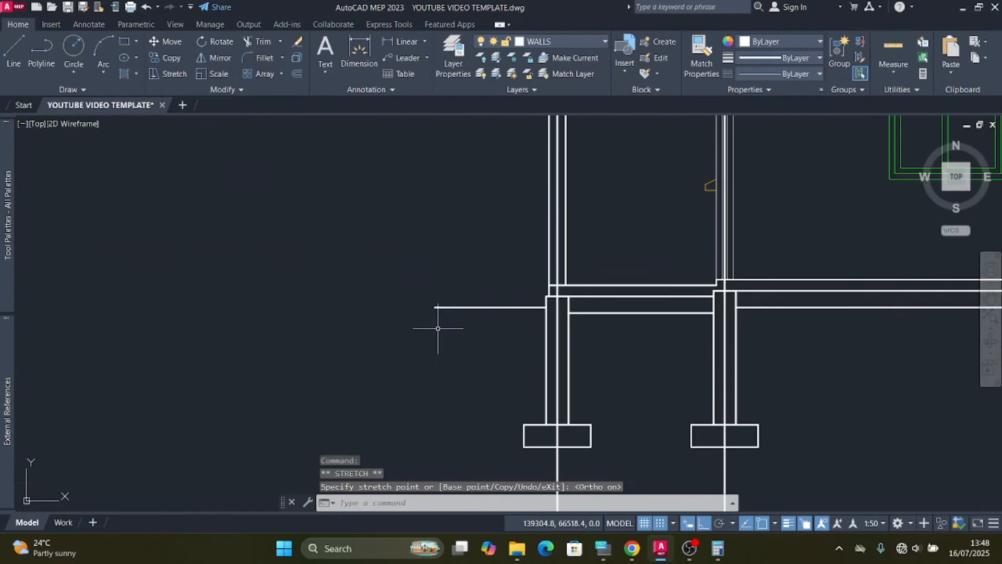
scroll(489, 324, up, 2)
click(531, 317)
click(504, 253)
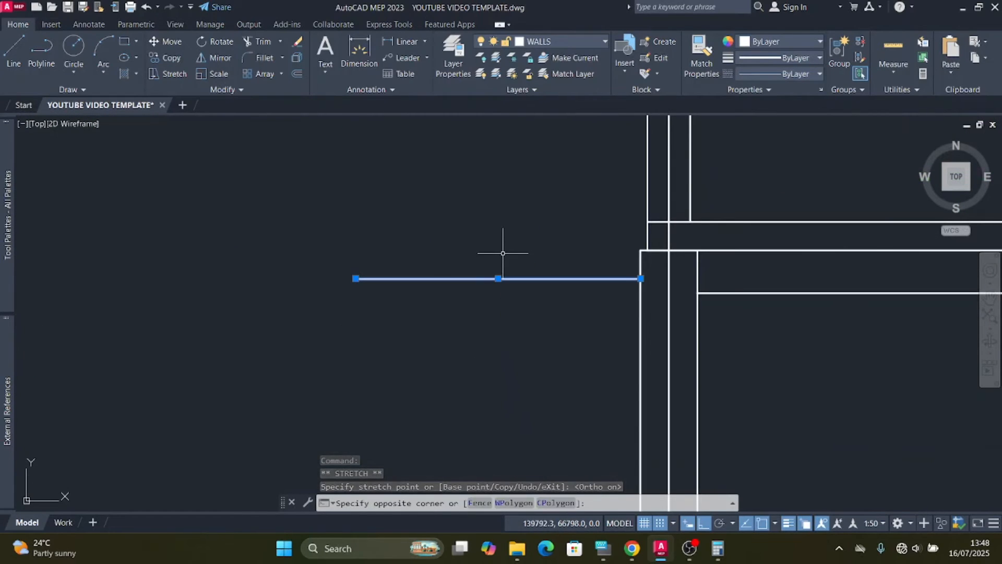
click(355, 278)
click(175, 273)
scroll(175, 273, down, 10)
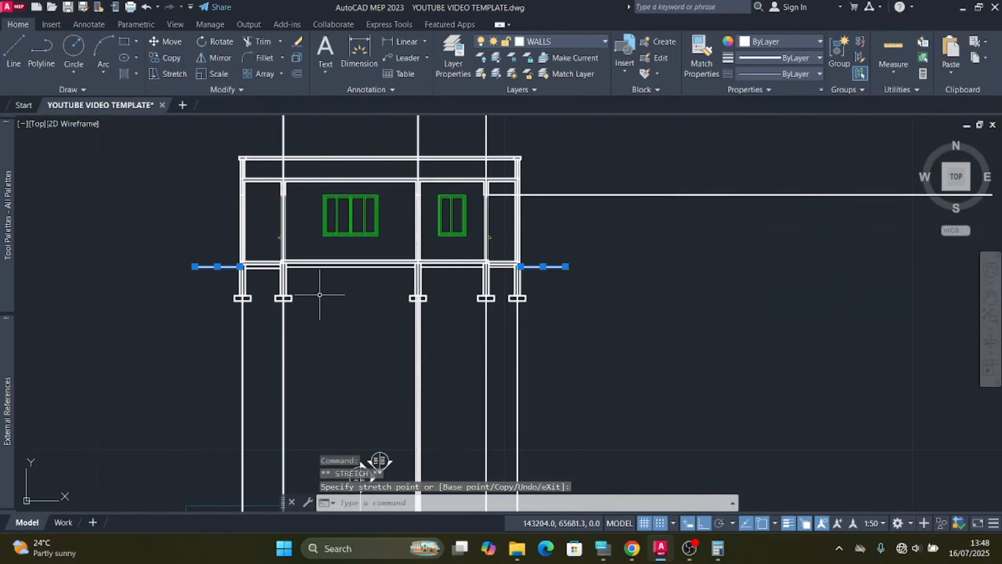
key(Escape)
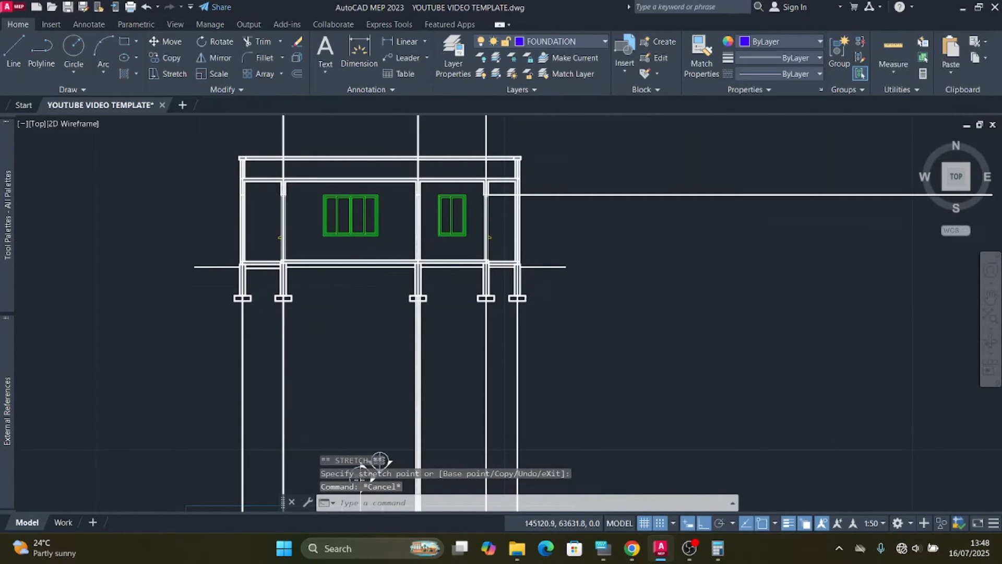
Step: Make Defpoints the current layer and draw a 1500 by 1500 square in the empty space above and left of the section
scroll(365, 355, down, 2)
scroll(457, 214, up, 3)
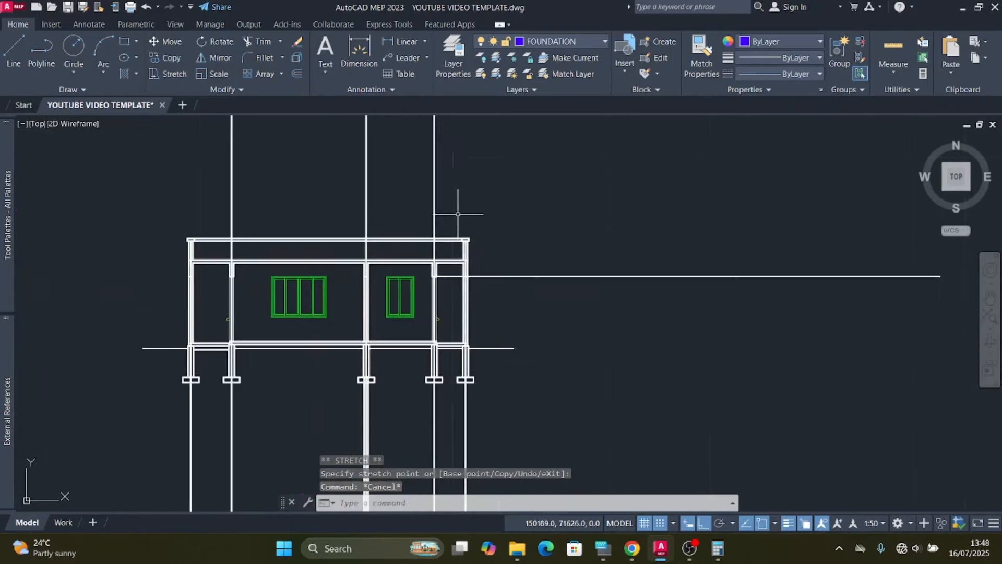
scroll(495, 221, down, 2)
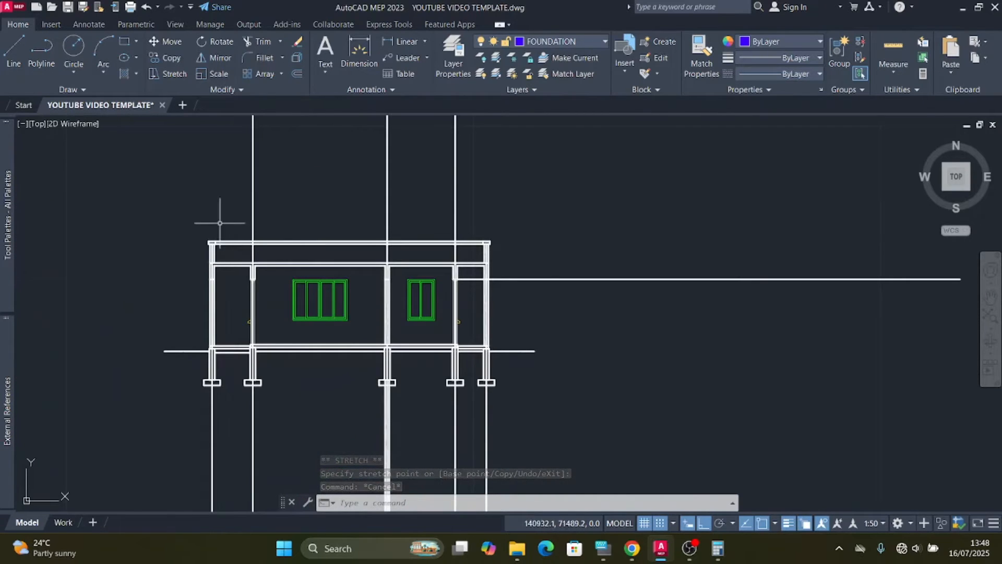
scroll(546, 217, down, 2)
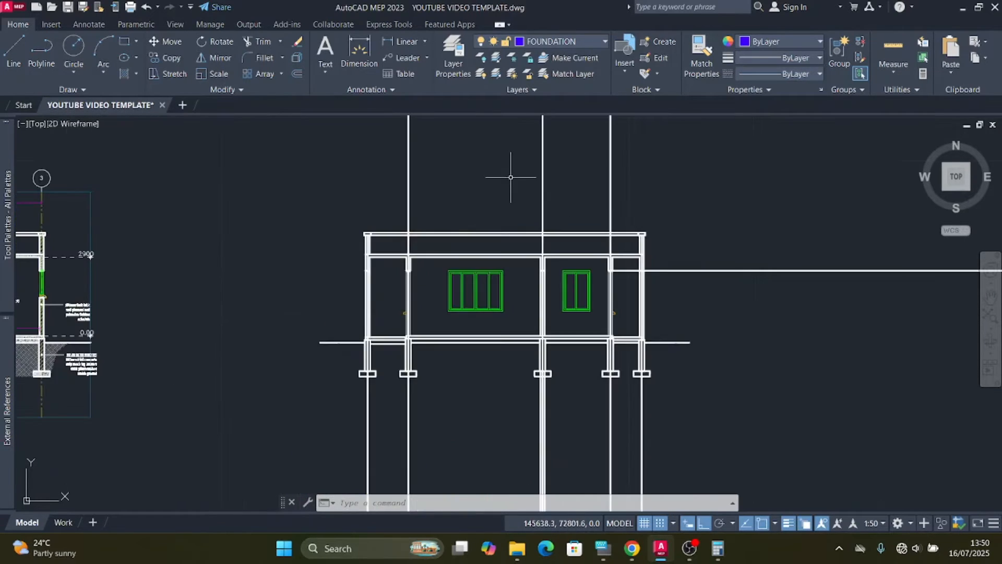
click(605, 43)
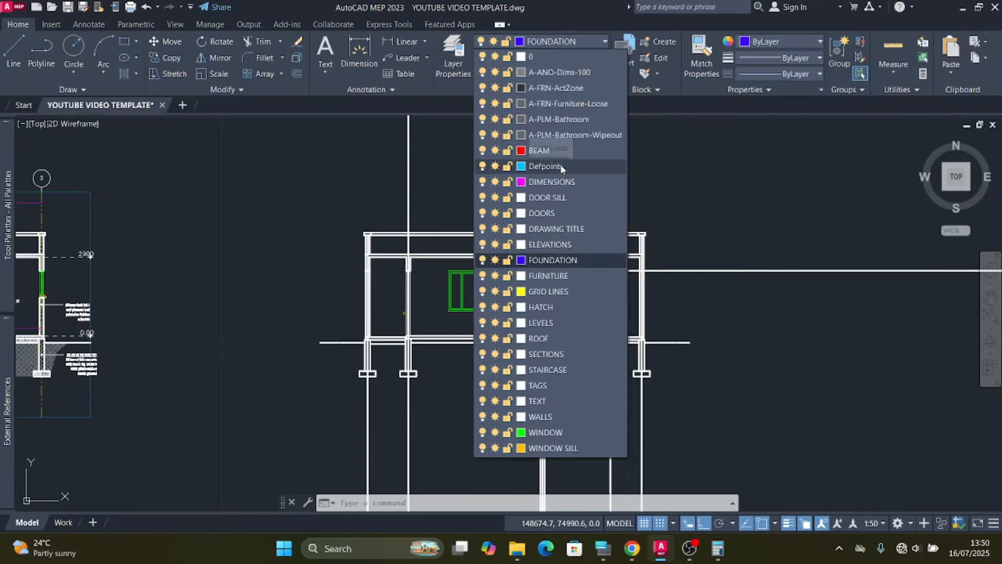
click(546, 166)
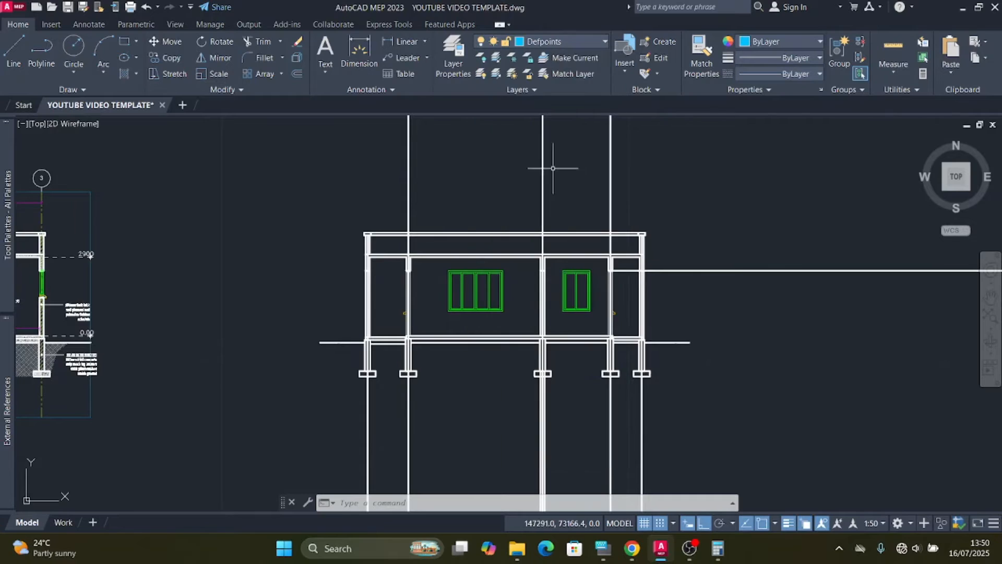
click(123, 40)
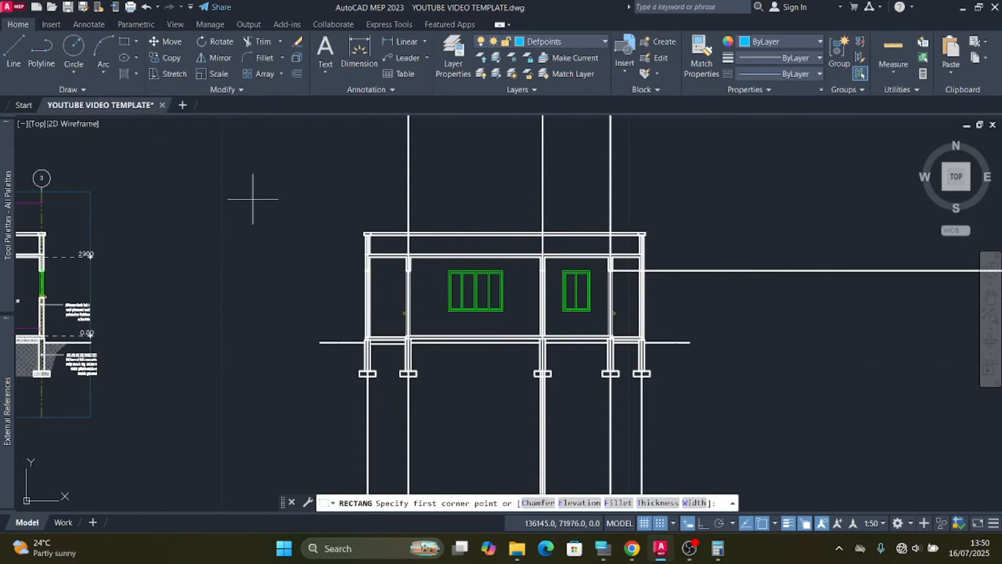
click(256, 170)
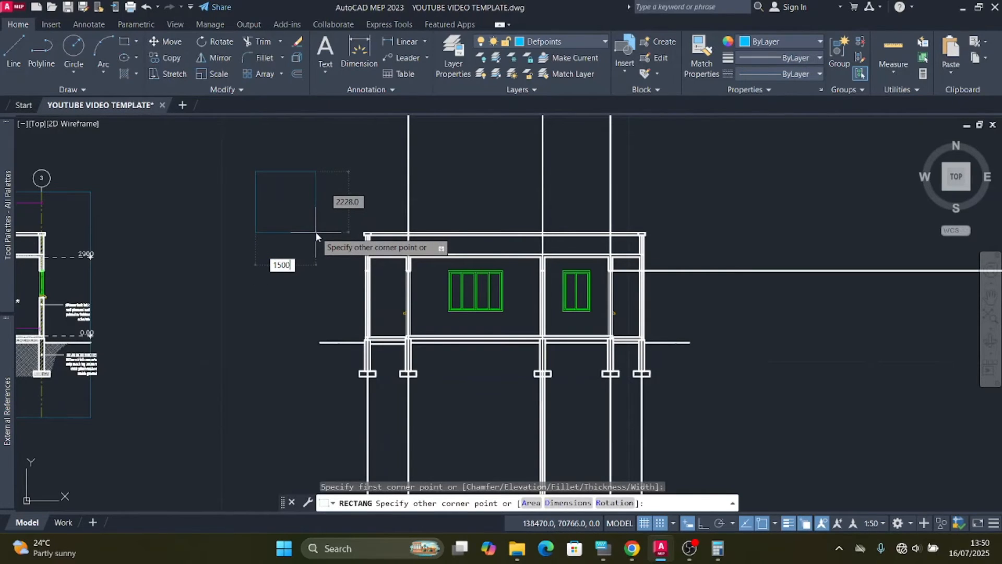
key(Tab)
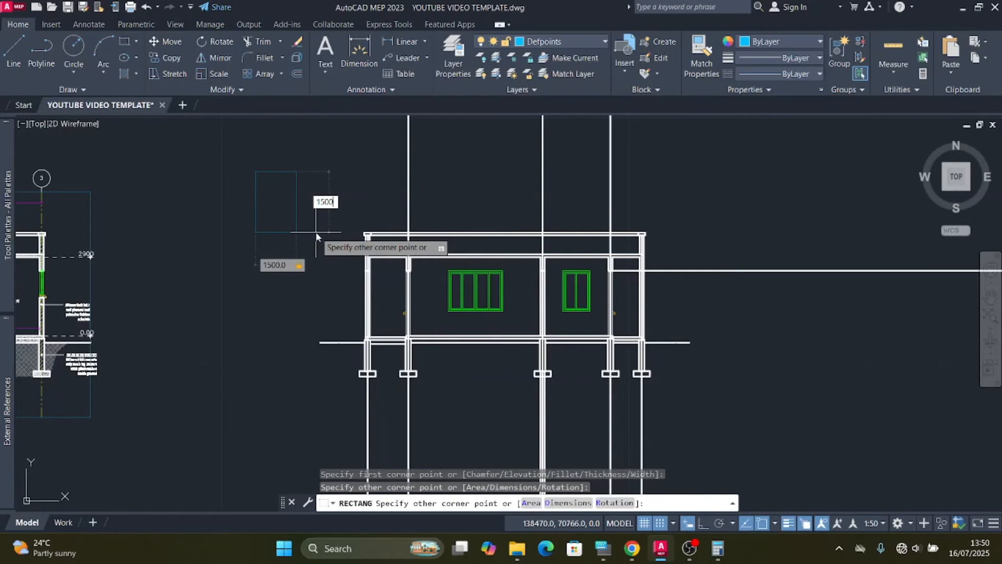
key(Return)
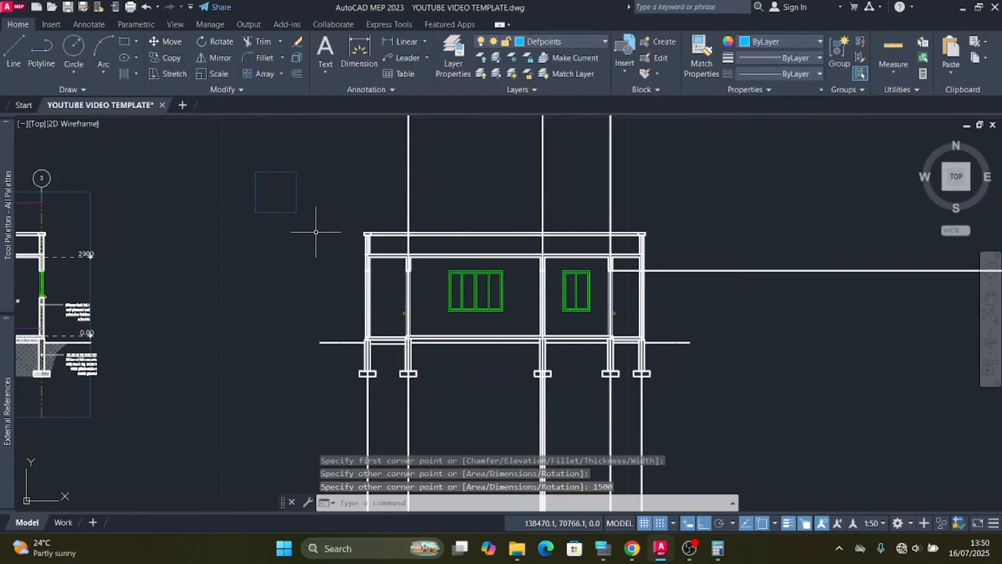
Step: Move the square so its lower-right corner sits on the upper-left corner of the section's roof edge
click(316, 232)
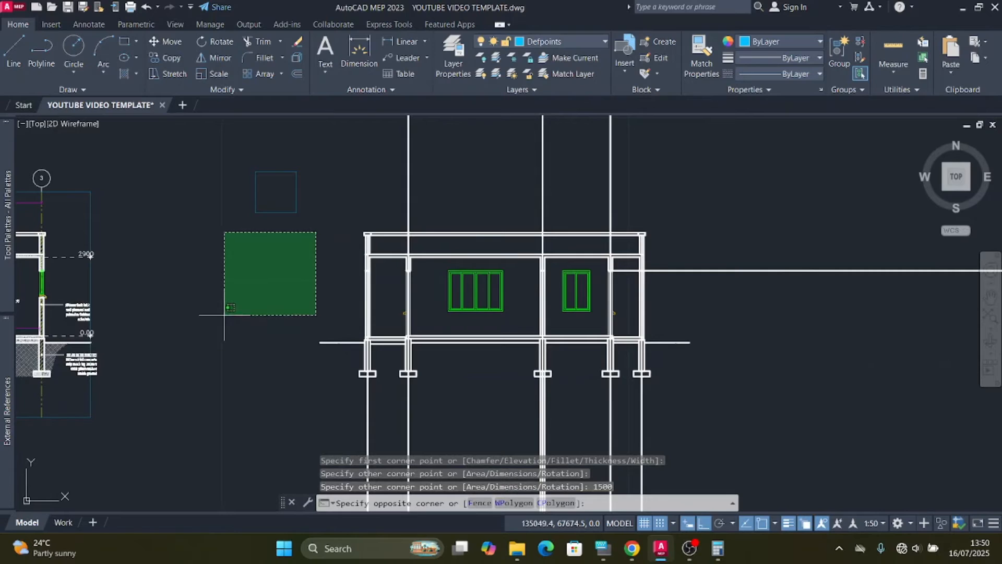
click(212, 177)
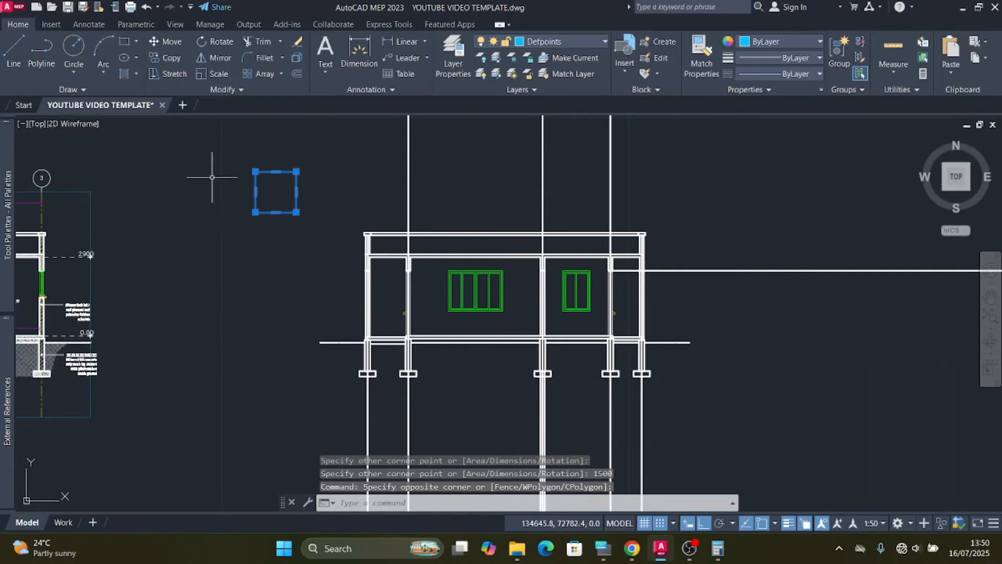
click(174, 42)
scroll(294, 220, up, 2)
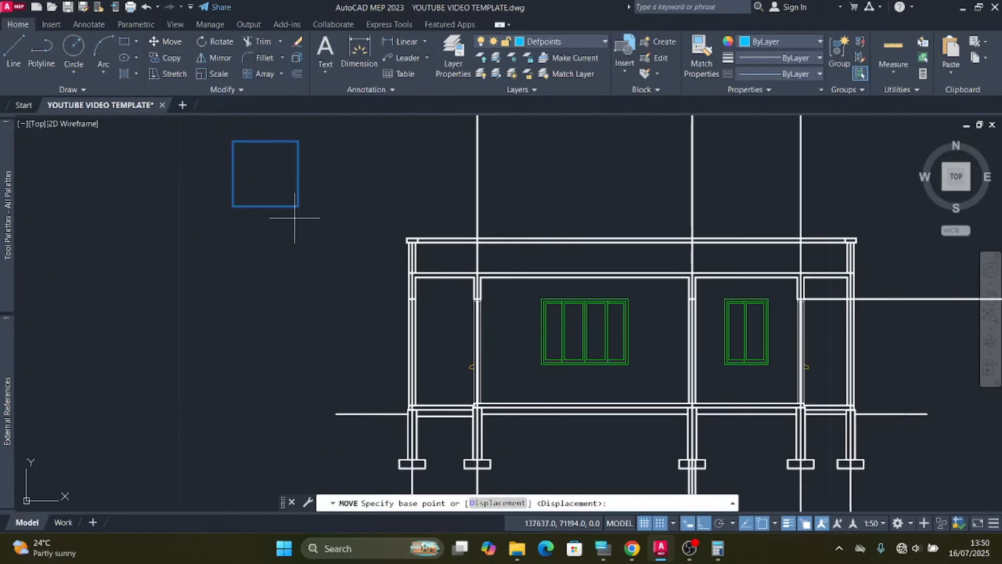
click(297, 206)
scroll(389, 222, up, 4)
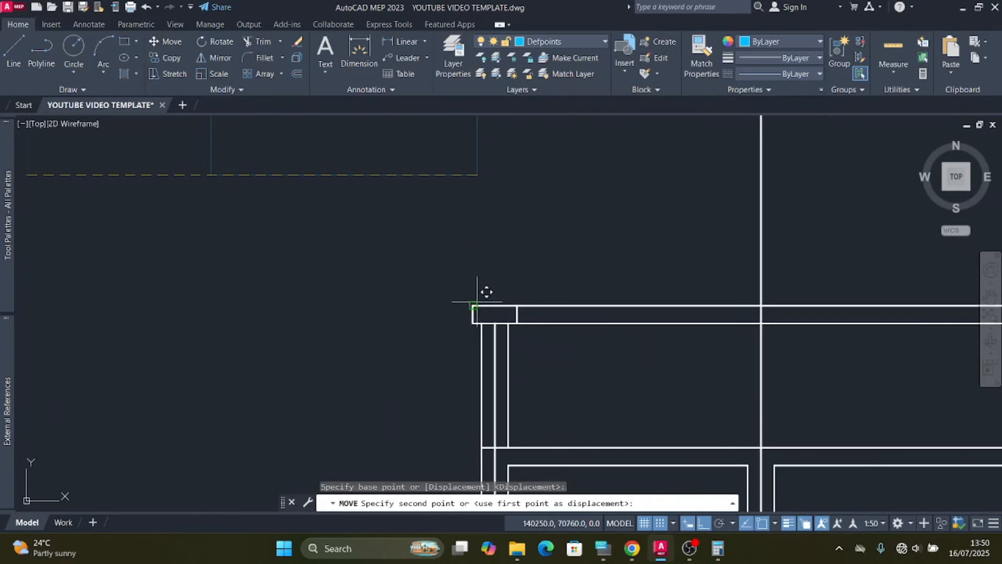
click(477, 305)
Step: Copy the square from its upper-left corner to the lower-right corner of the right outer footing
click(385, 334)
click(291, 264)
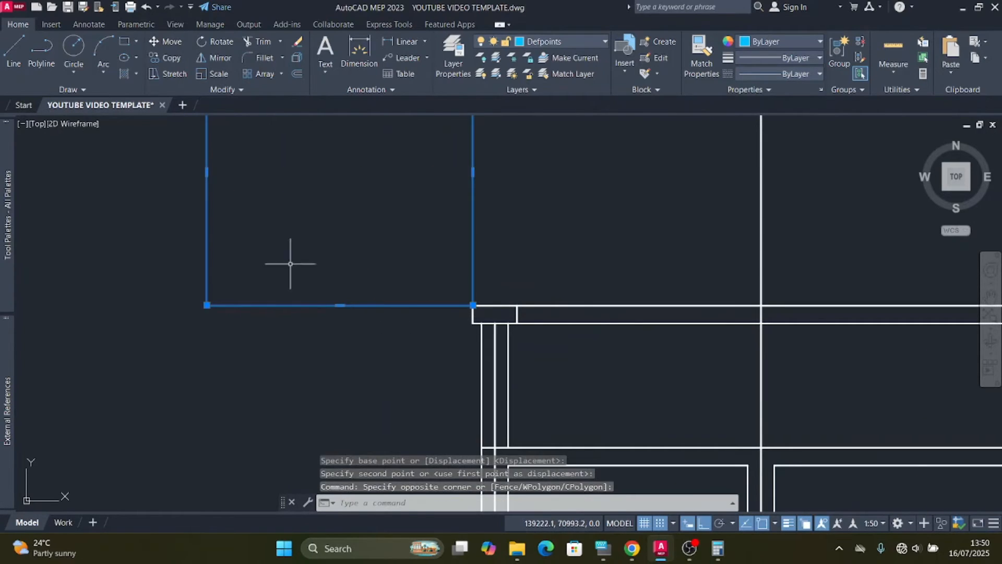
scroll(291, 264, down, 4)
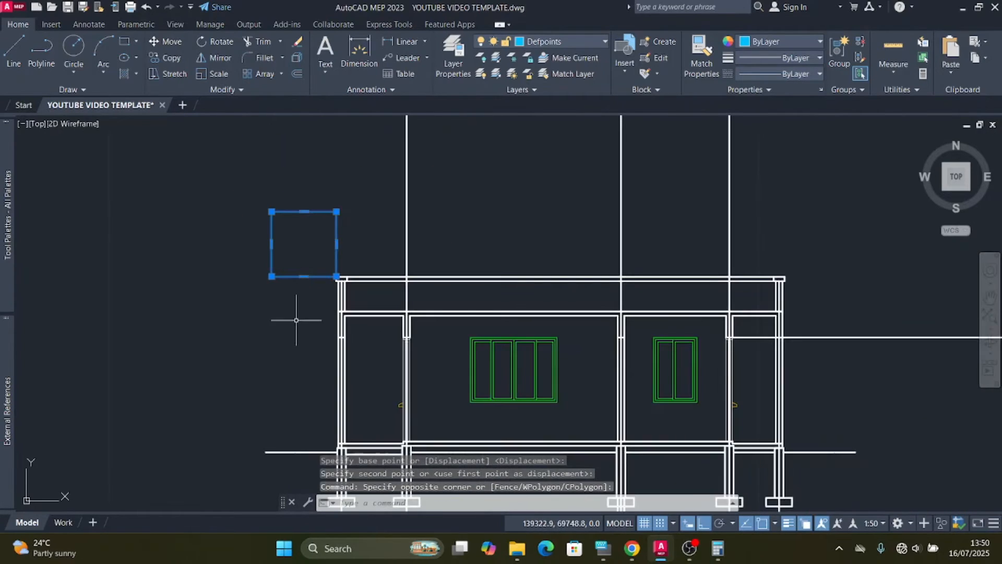
click(165, 58)
click(271, 212)
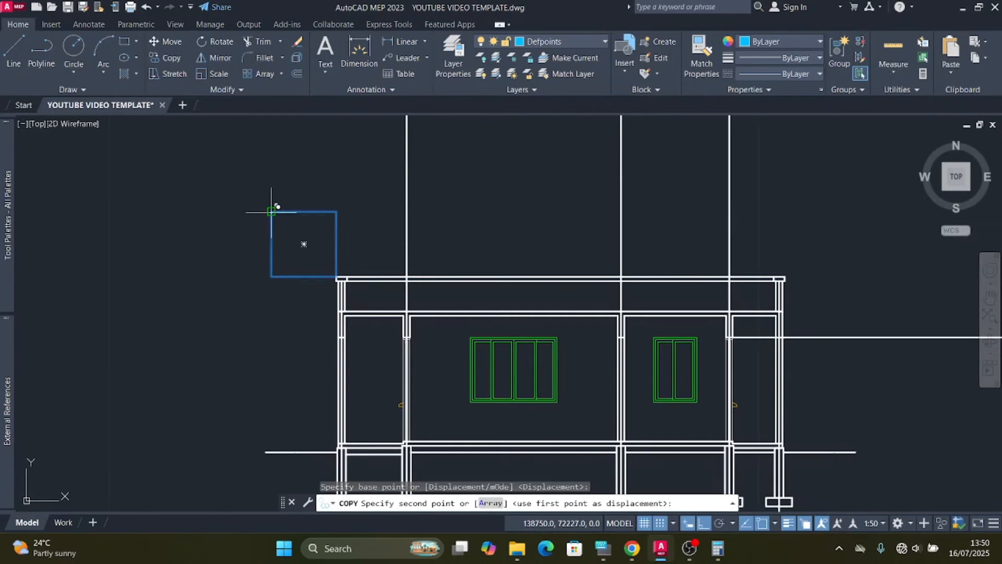
scroll(266, 198, down, 6)
scroll(343, 251, up, 4)
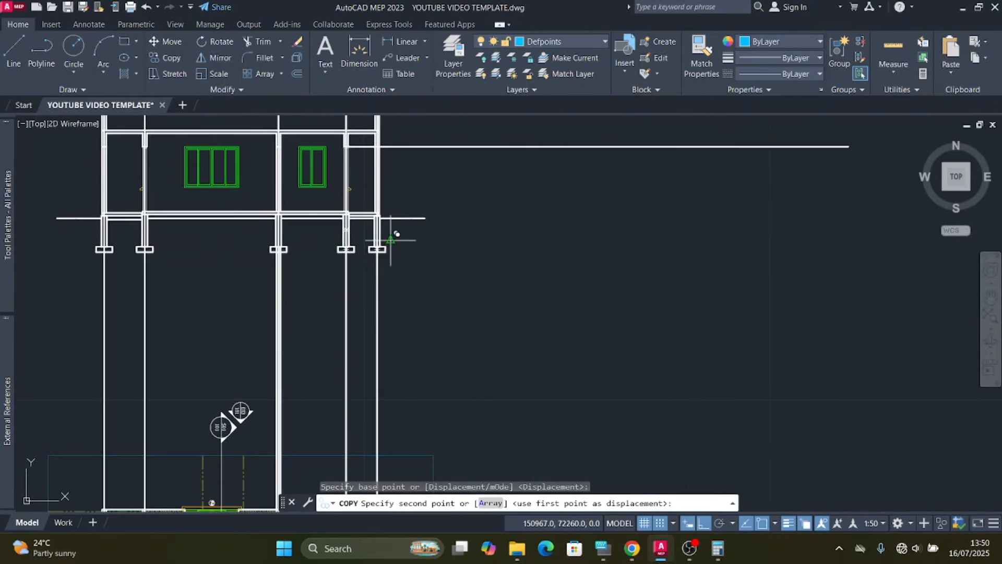
scroll(394, 235, up, 4)
click(378, 266)
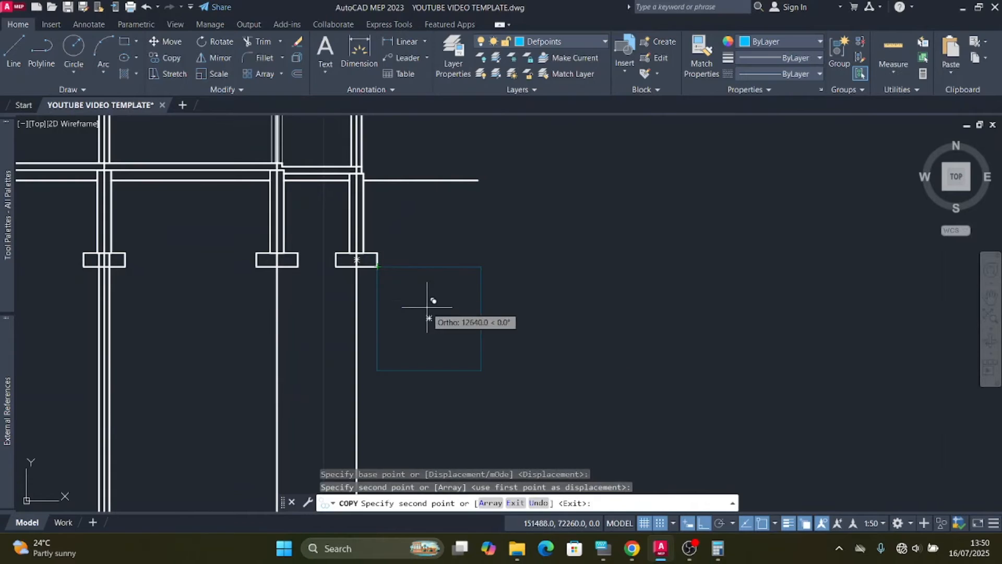
Step: Draw a boundary rectangle around the section from the lower square's lower-right corner to the upper square's upper-left corner
key(Escape)
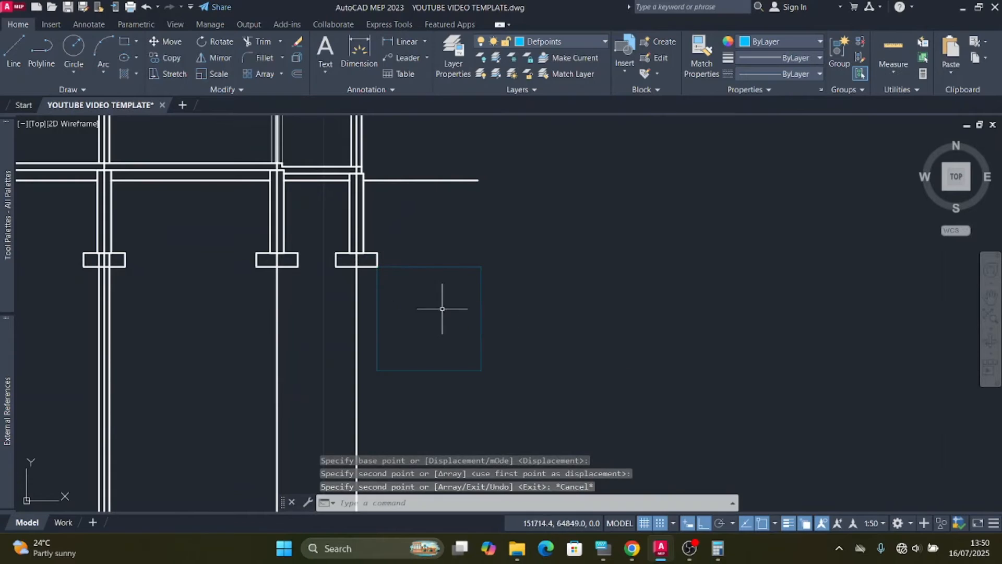
click(124, 41)
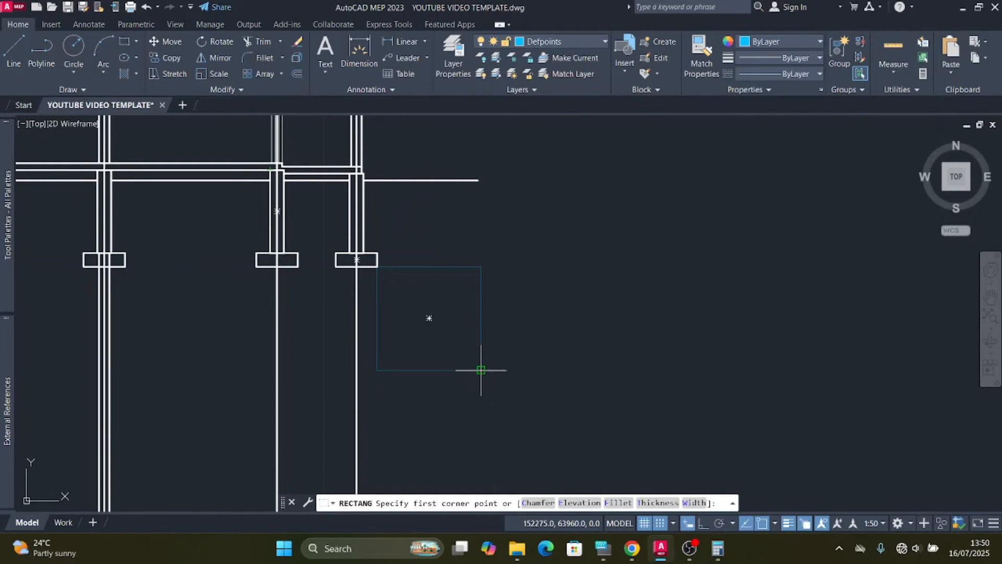
click(481, 370)
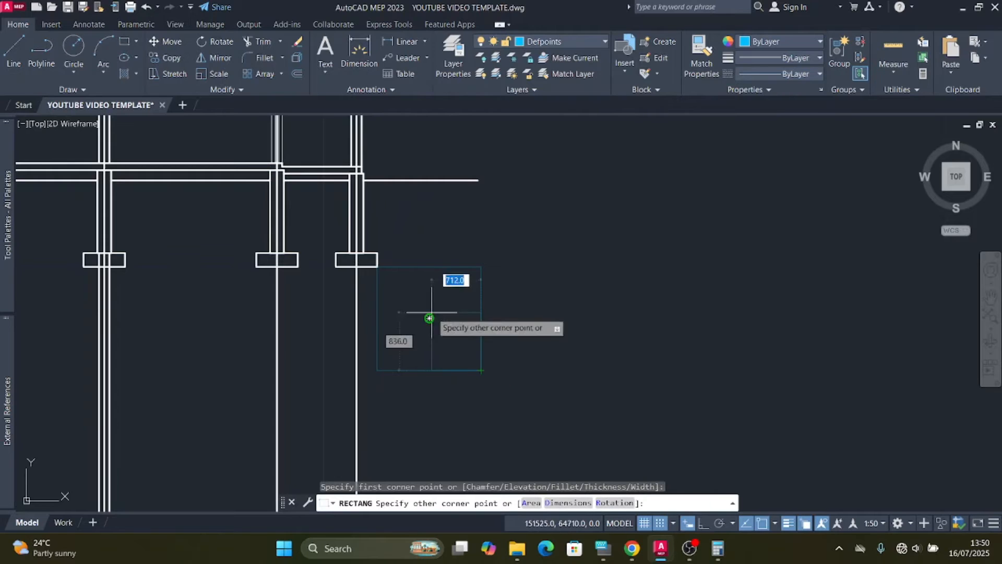
scroll(488, 398, down, 3)
scroll(291, 274, up, 4)
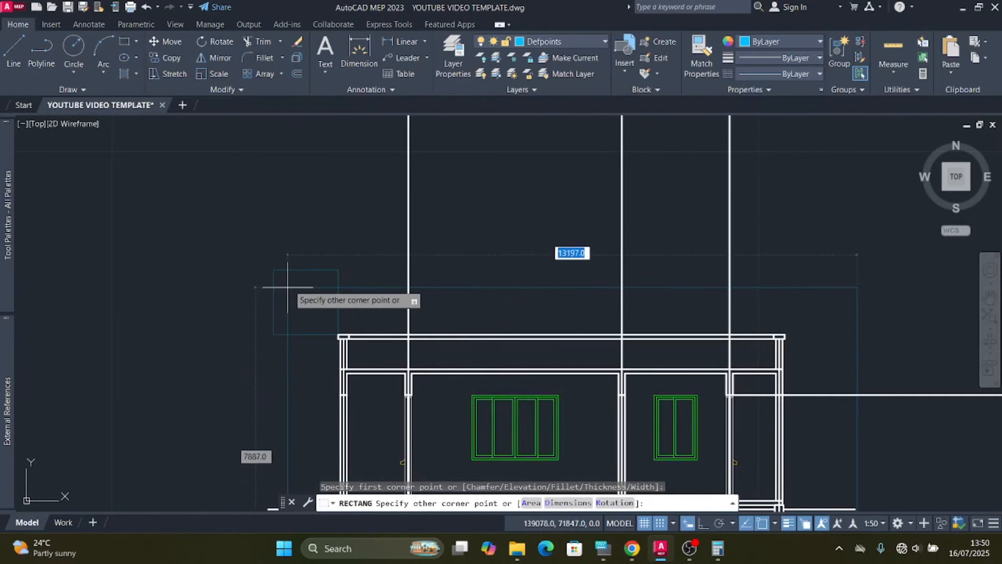
click(278, 267)
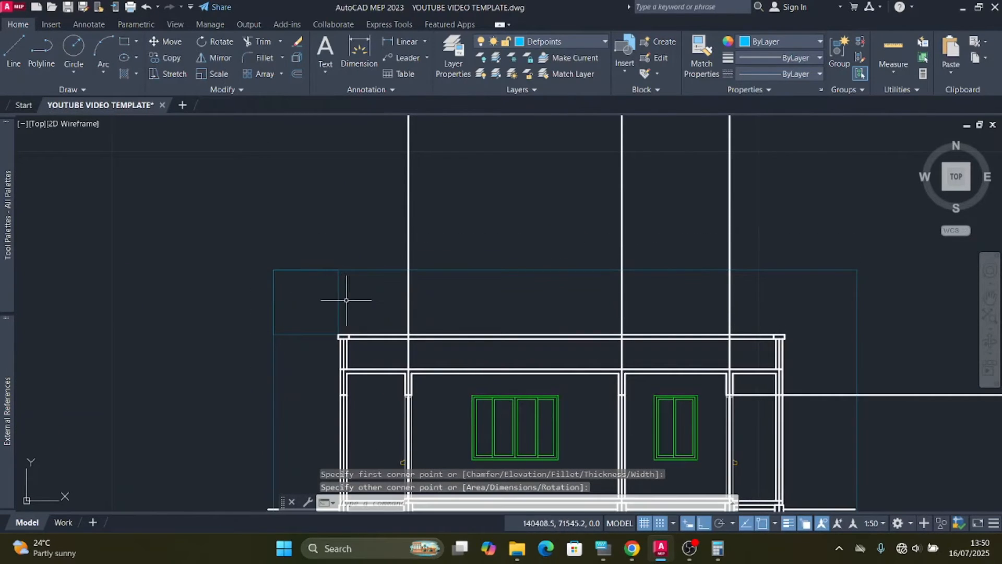
Step: Erase the two 1500 mm helper squares at the roof corner and the right outer footing, keeping the boundary rectangle
click(346, 300)
click(309, 280)
scroll(320, 212, down, 3)
scroll(440, 301, up, 3)
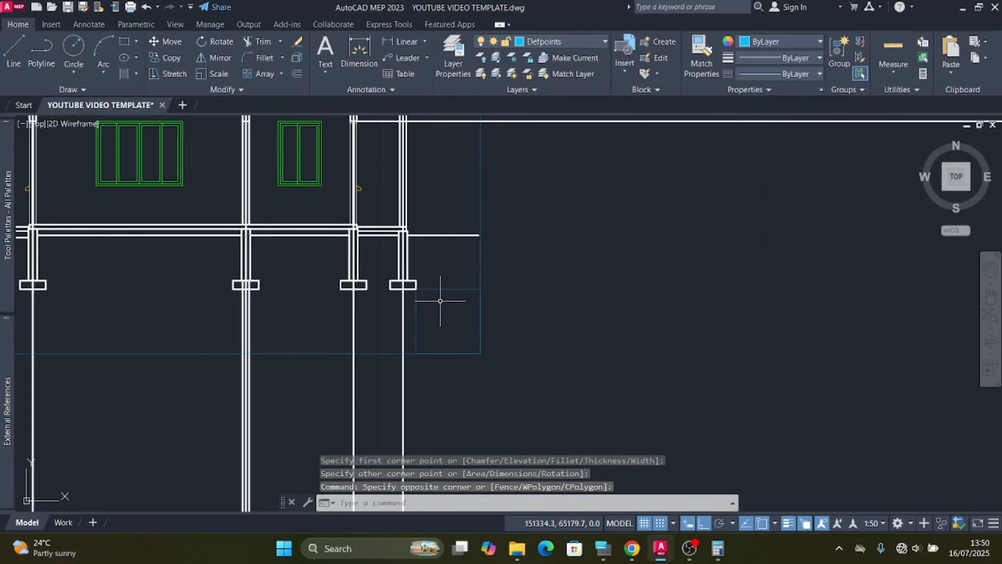
click(449, 305)
click(441, 282)
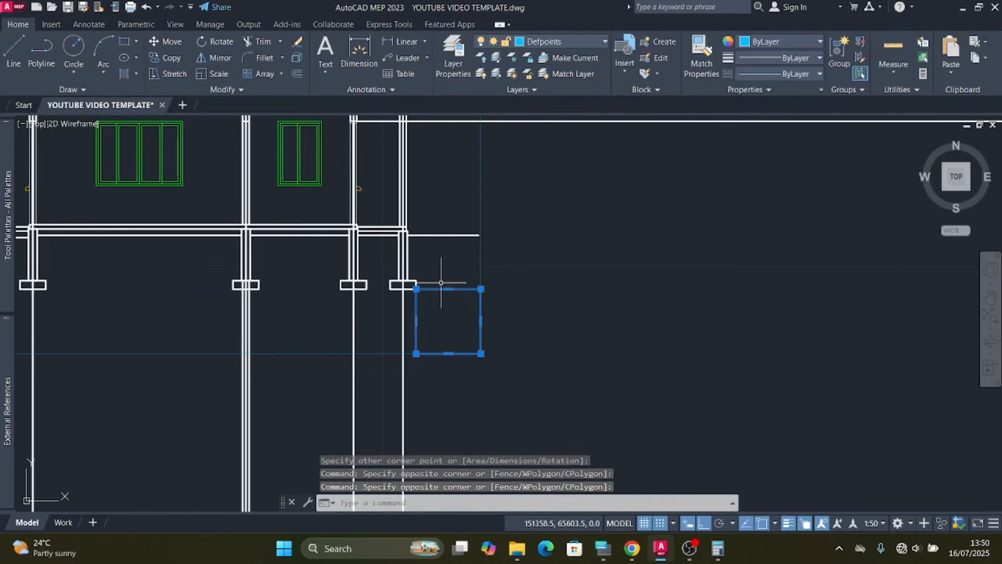
key(Delete)
Step: Trim the vertical projection lines extending above and below the section, using the boundary rectangle as the cutting edge
scroll(540, 343, down, 2)
scroll(514, 293, up, 2)
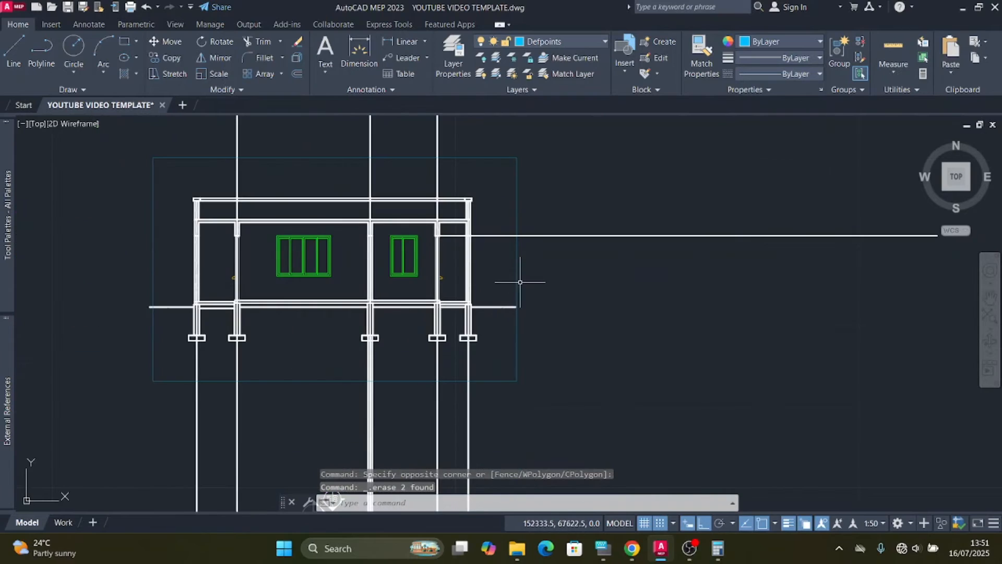
click(527, 274)
click(509, 267)
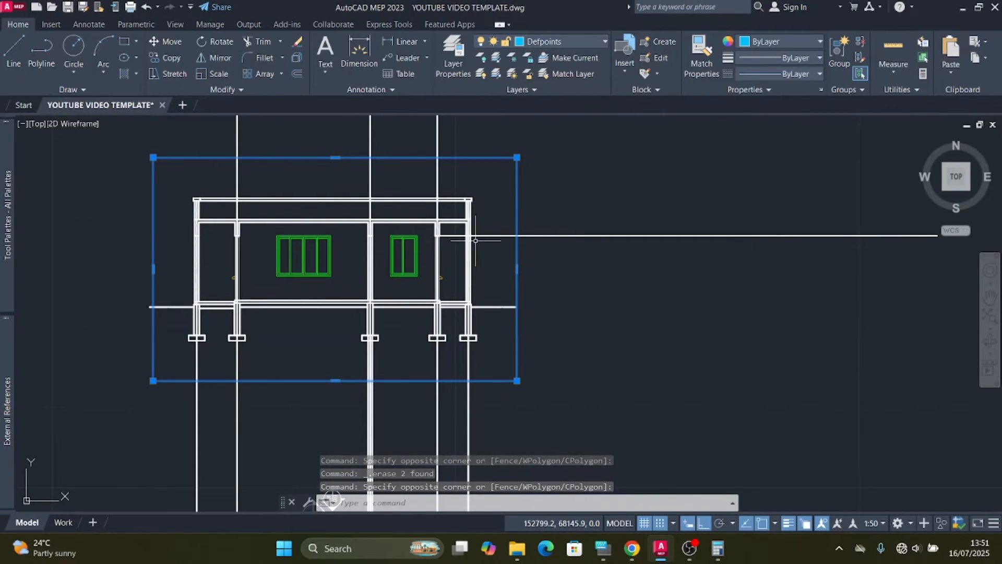
click(262, 41)
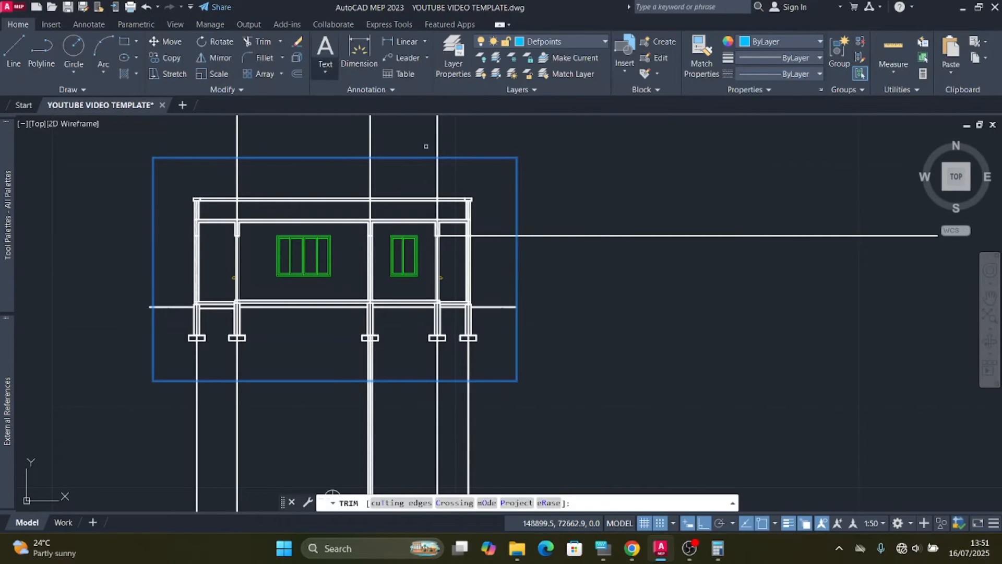
click(484, 132)
key(Return)
scroll(475, 156, down, 4)
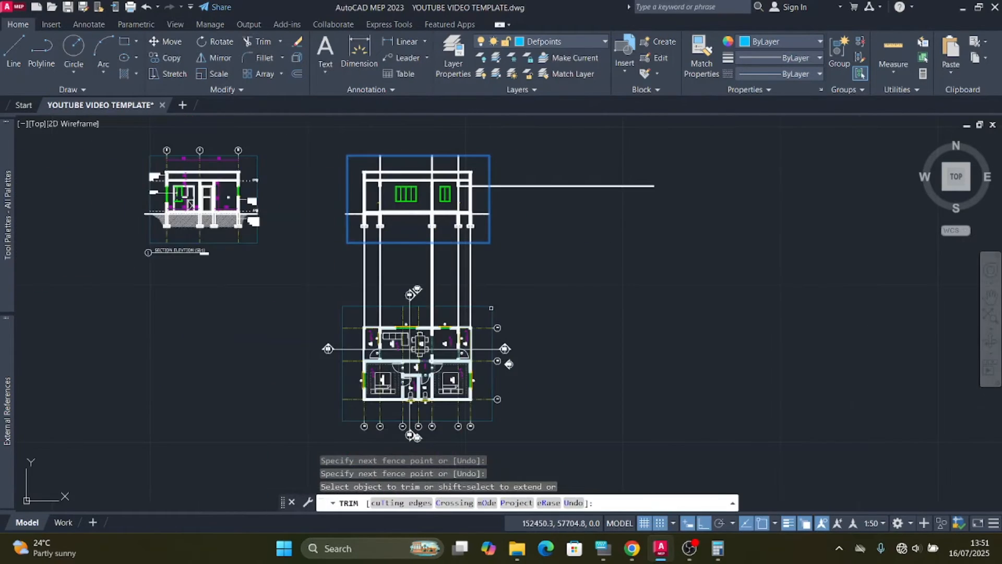
scroll(482, 273, up, 2)
drag(496, 240, 416, 237)
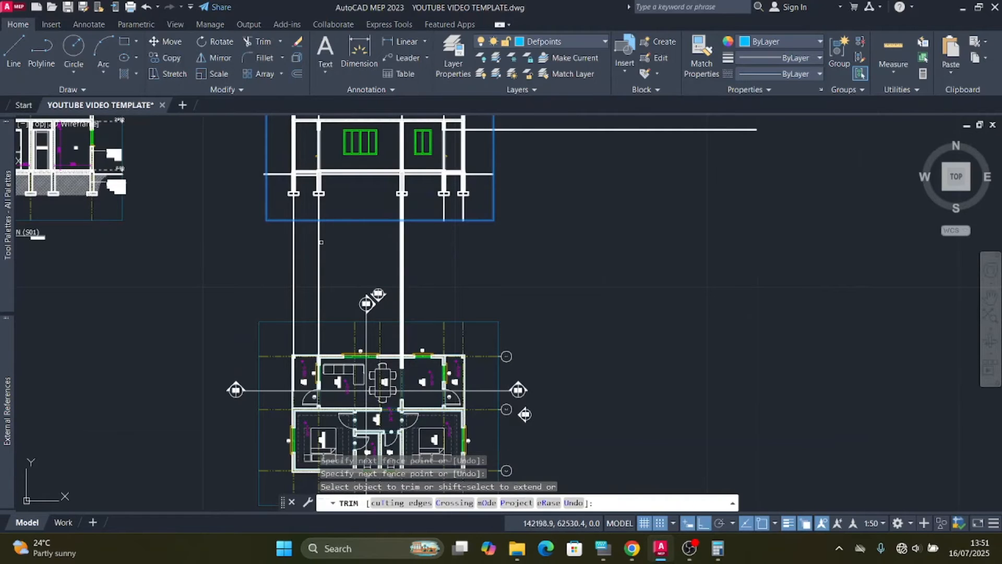
drag(329, 242, 250, 236)
Step: Trim away the two outer projection lines between the middle wall's footing and the boundary, keeping the centre line
scroll(395, 164, up, 4)
scroll(410, 165, down, 4)
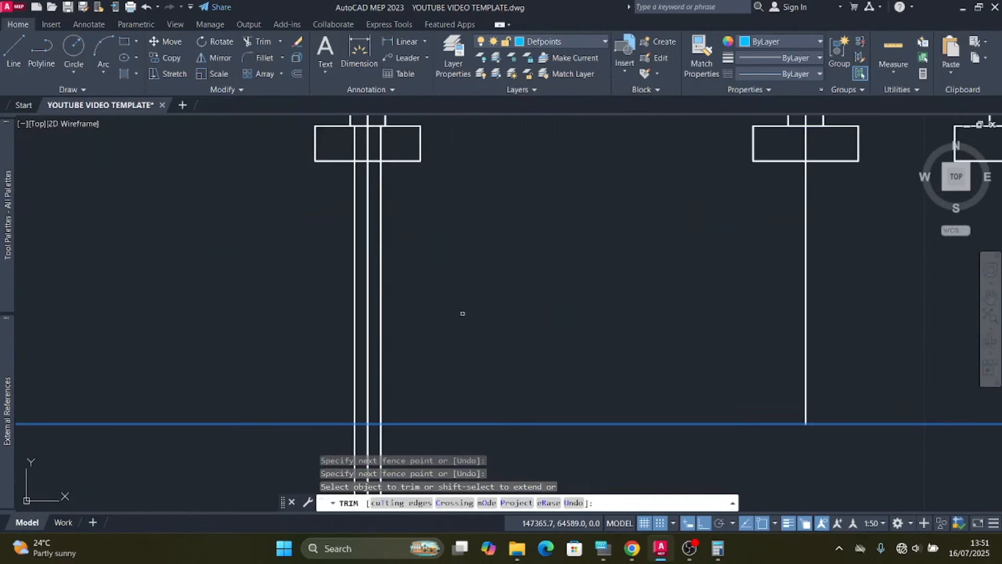
scroll(412, 274, up, 4)
click(425, 264)
click(450, 265)
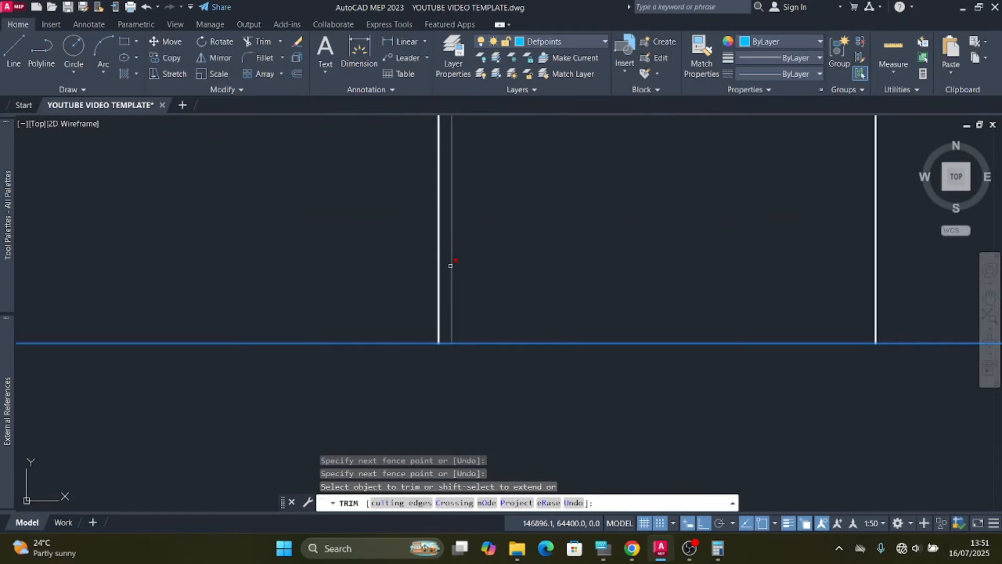
scroll(443, 323, down, 4)
scroll(444, 288, up, 2)
scroll(447, 287, down, 4)
key(Escape)
Step: Compare the section's left outer column with the porch corner columns on the floor plan
scroll(353, 197, up, 3)
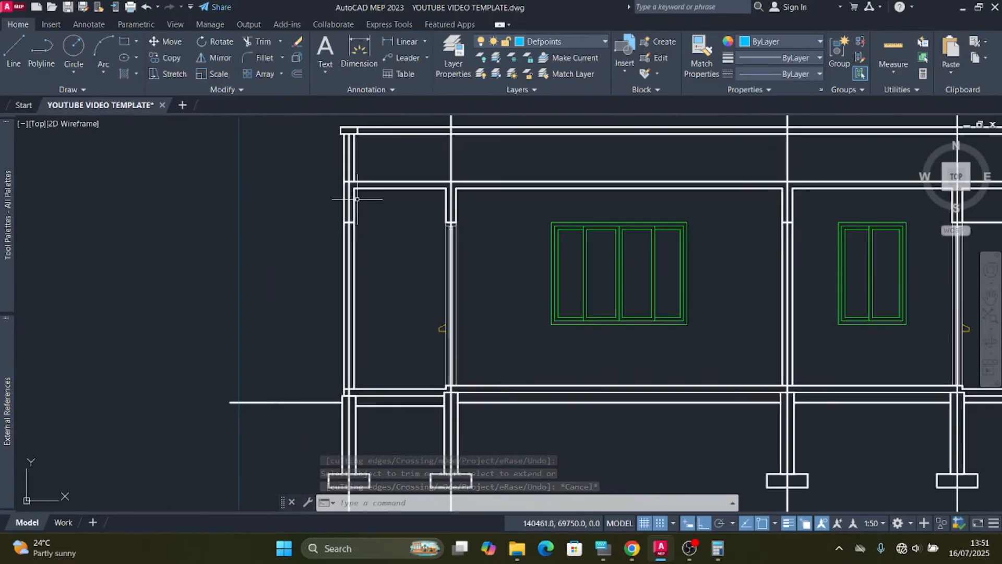
scroll(355, 225, up, 1)
scroll(355, 225, up, 4)
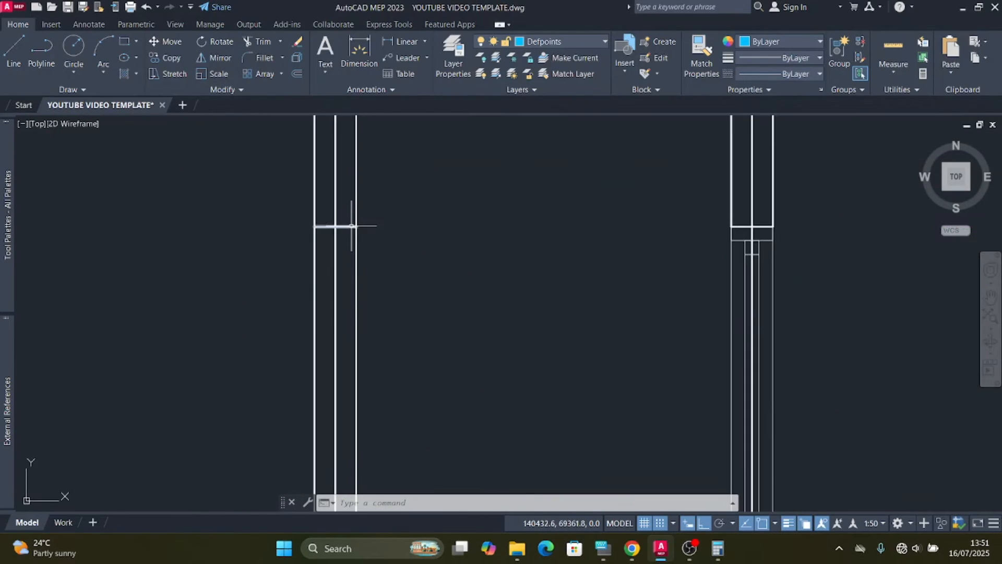
scroll(354, 202, down, 6)
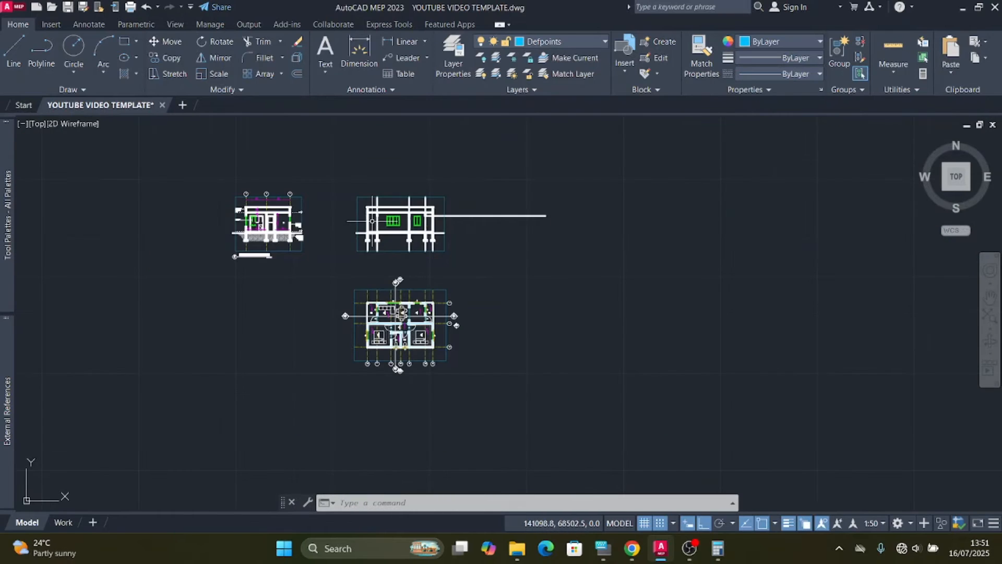
scroll(444, 334, up, 3)
scroll(360, 286, up, 4)
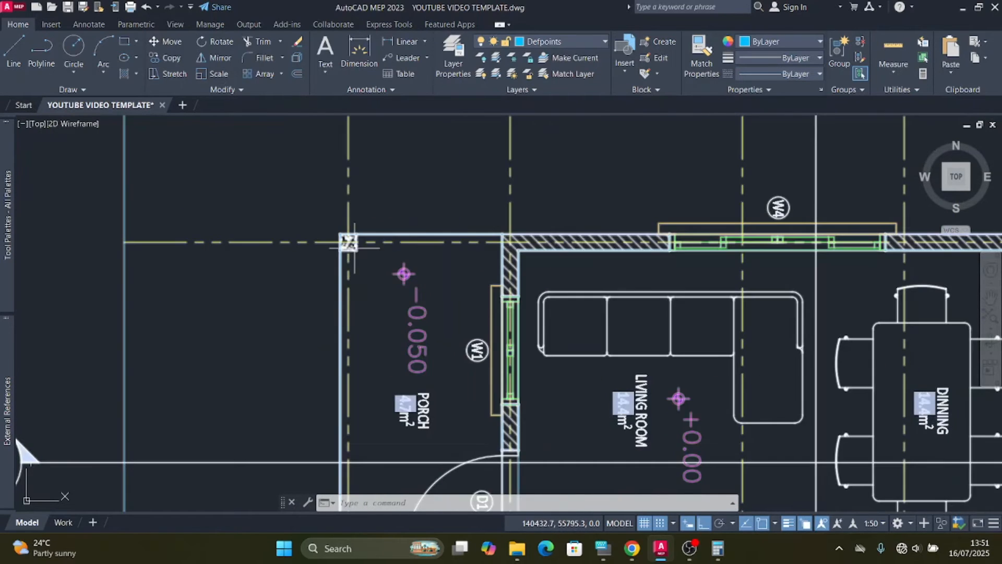
scroll(349, 242, down, 5)
scroll(577, 236, up, 4)
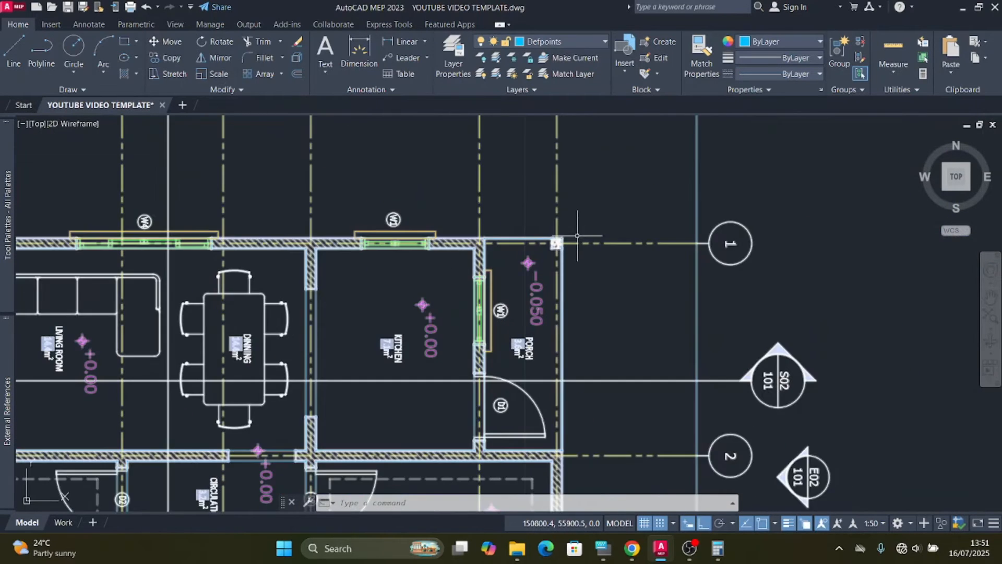
scroll(580, 272, down, 5)
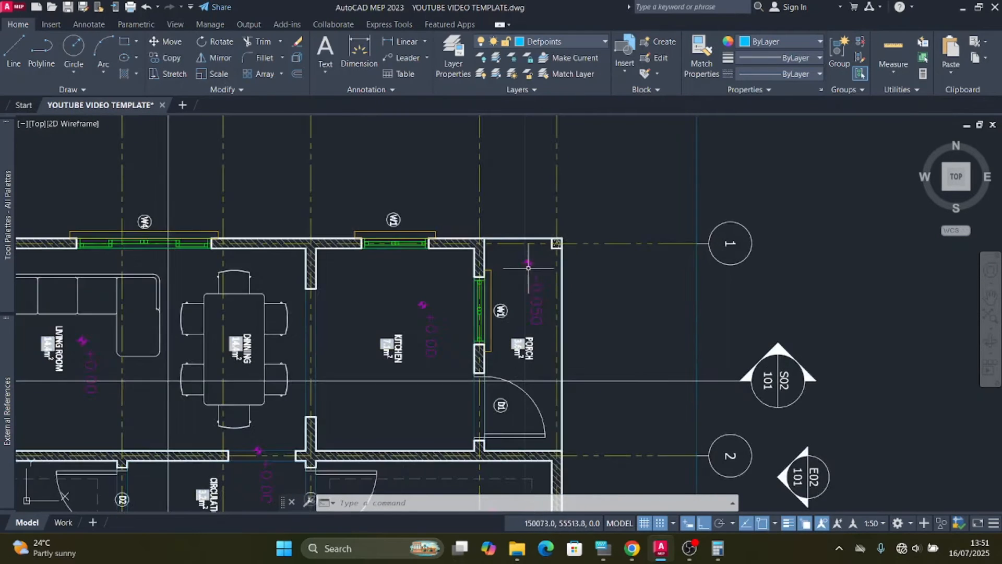
scroll(554, 250, up, 4)
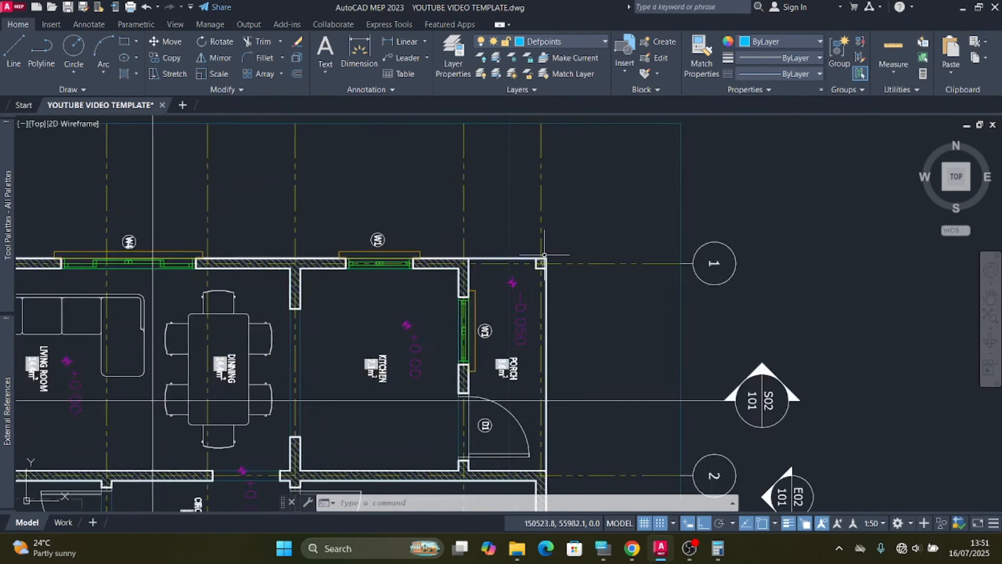
scroll(540, 258, up, 2)
scroll(511, 234, down, 1)
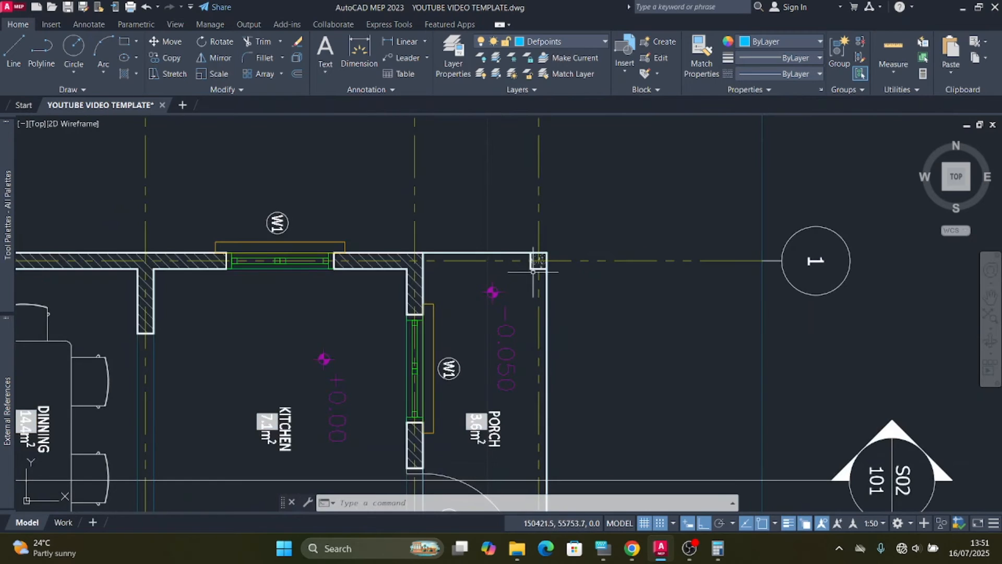
scroll(532, 241, down, 2)
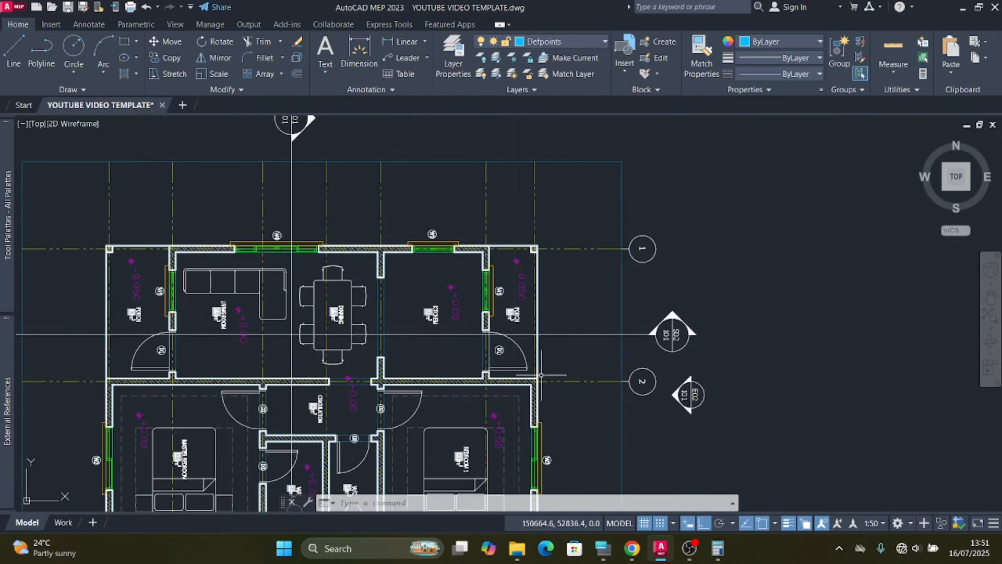
scroll(517, 248, up, 2)
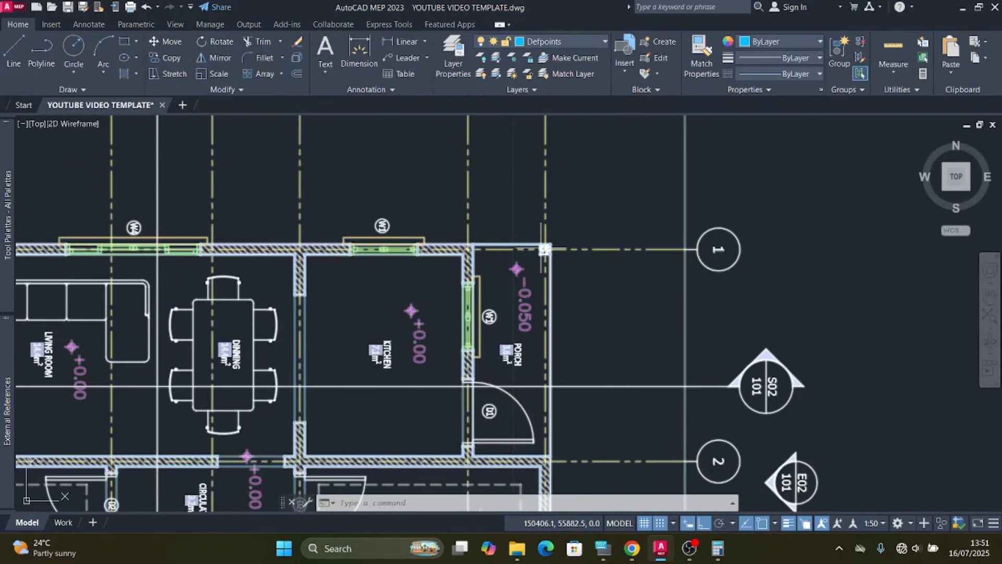
scroll(580, 258, down, 4)
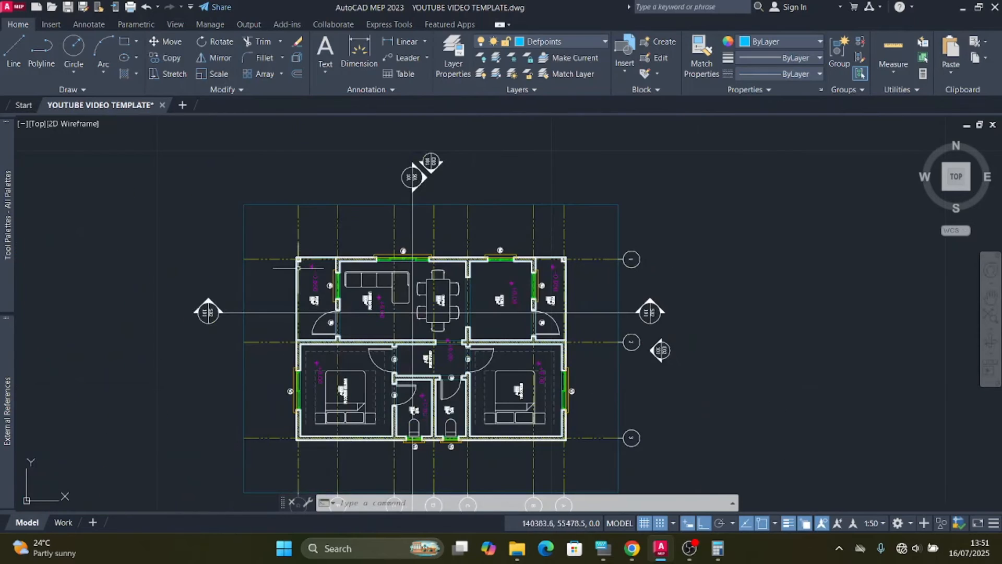
scroll(301, 263, up, 4)
key(ctrl+a)
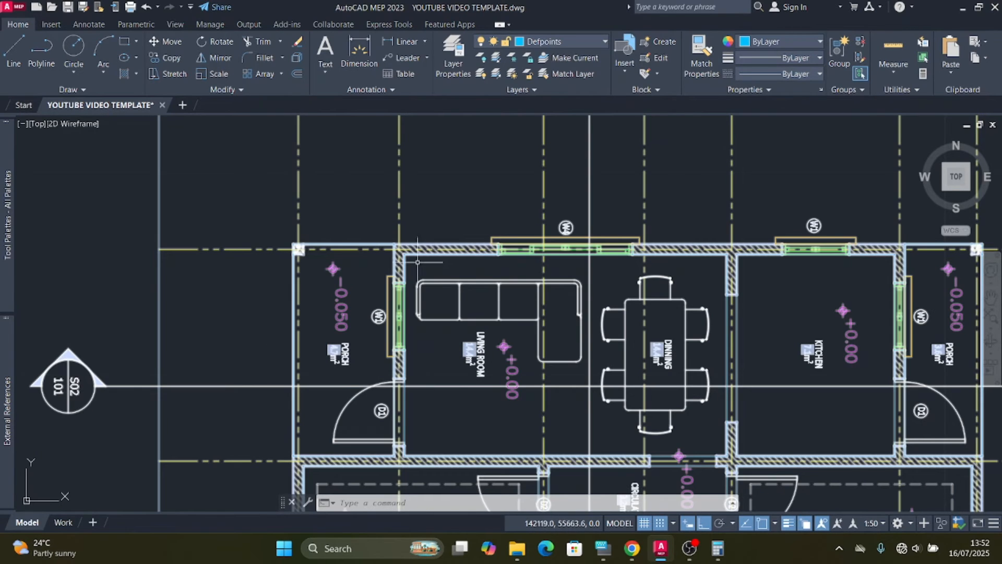
Step: Examine the section's outer column, lintel and upper beam lines against the S02 cut through the left porch and living room
scroll(397, 235, up, 5)
scroll(329, 179, up, 2)
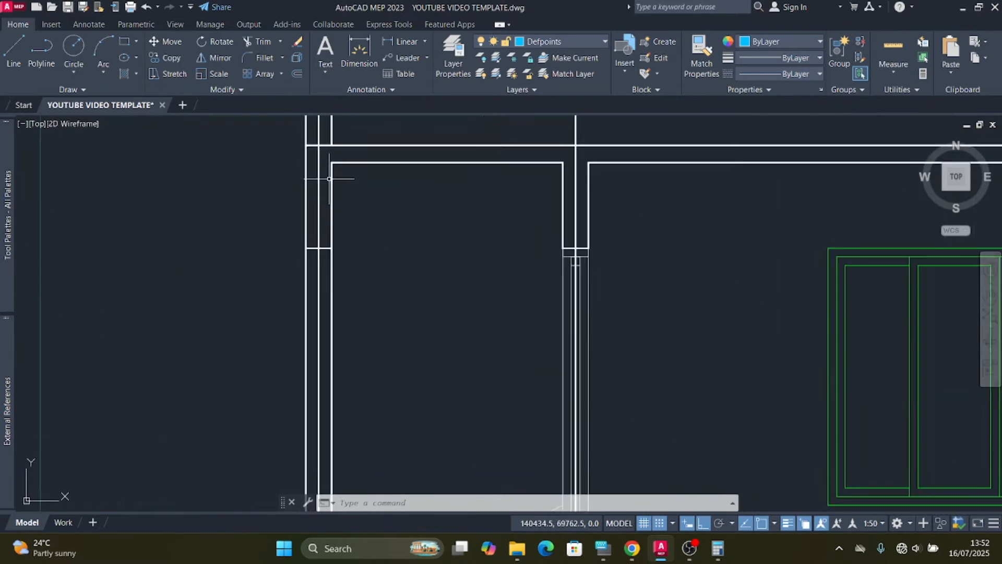
scroll(329, 179, down, 2)
scroll(320, 247, down, 1)
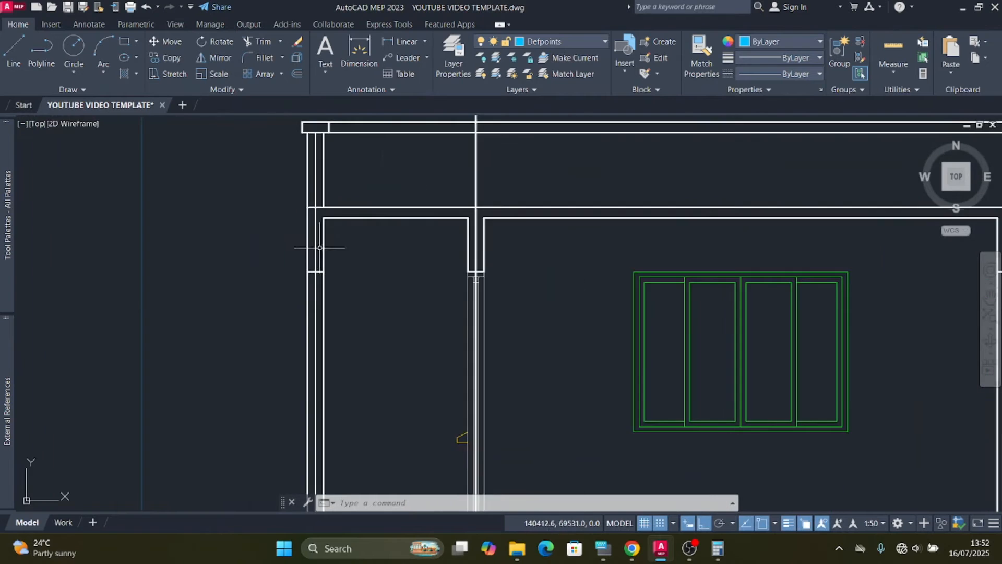
scroll(320, 248, down, 6)
scroll(337, 314, up, 6)
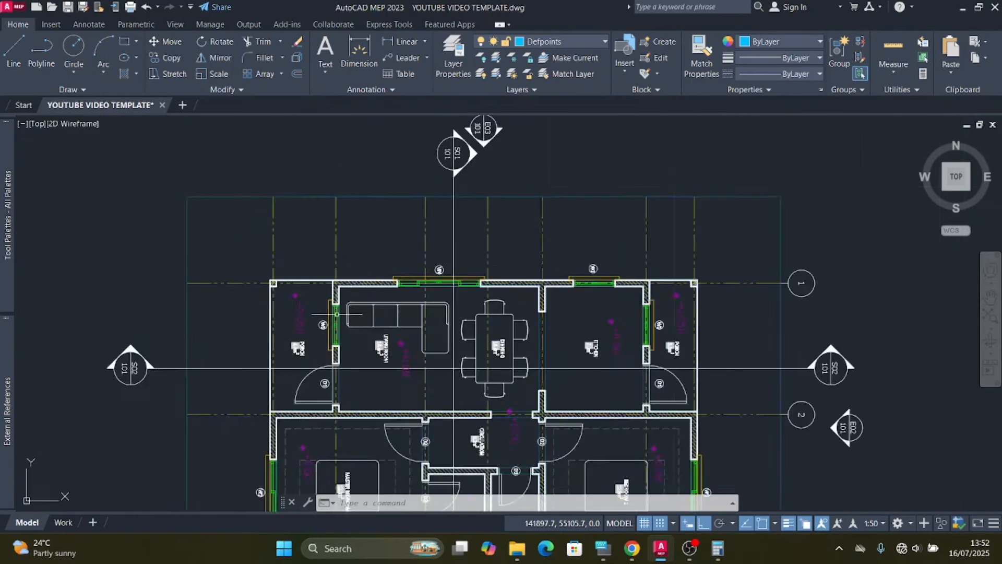
scroll(299, 357, up, 4)
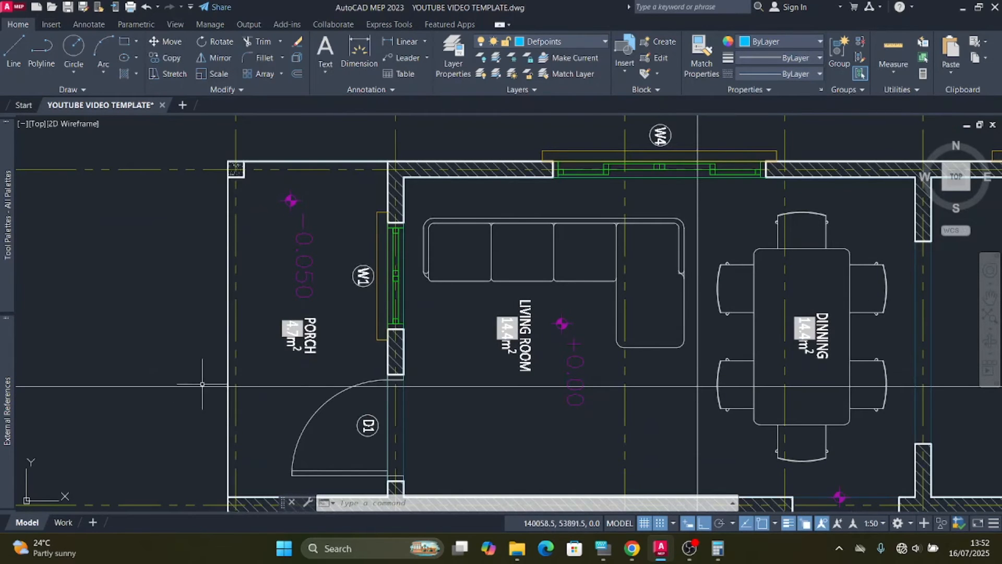
scroll(366, 418, down, 6)
scroll(399, 216, up, 6)
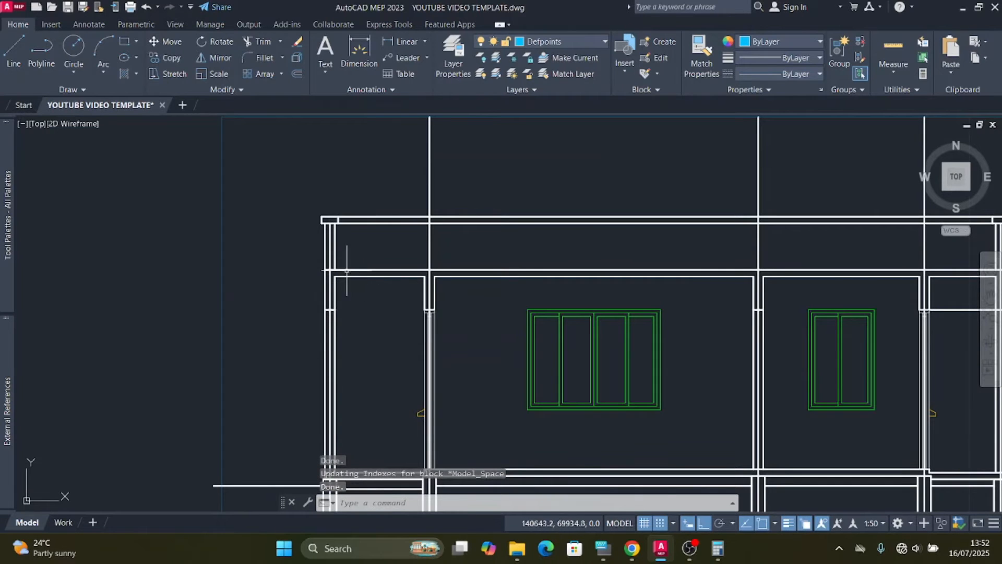
scroll(366, 273, up, 2)
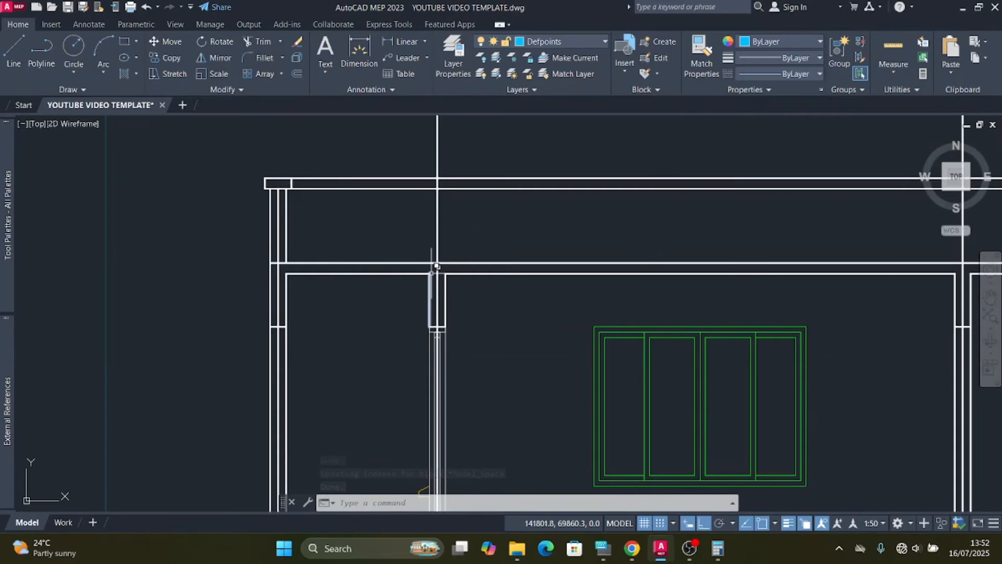
scroll(437, 267, down, 4)
scroll(452, 270, up, 2)
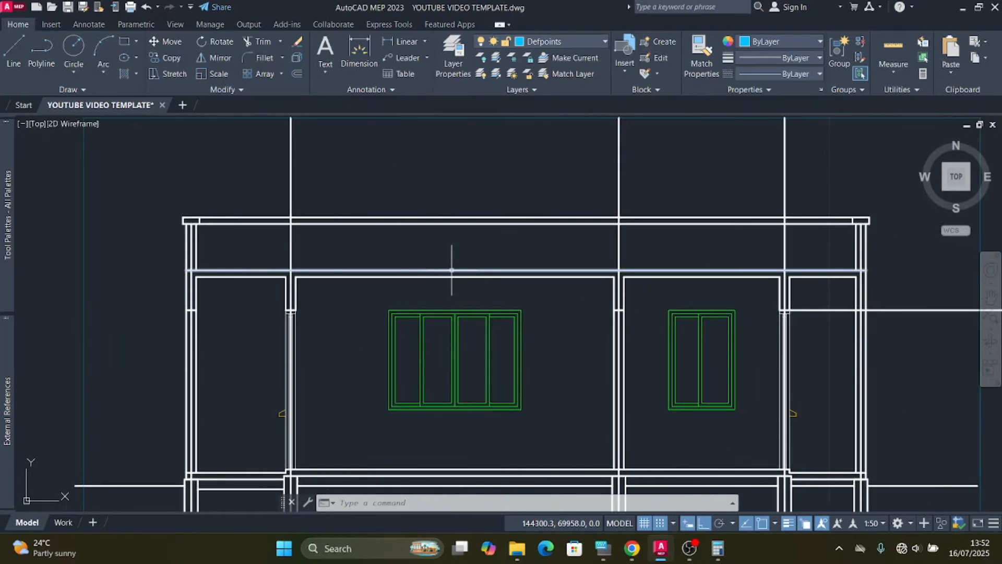
scroll(464, 275, up, 2)
scroll(313, 278, down, 4)
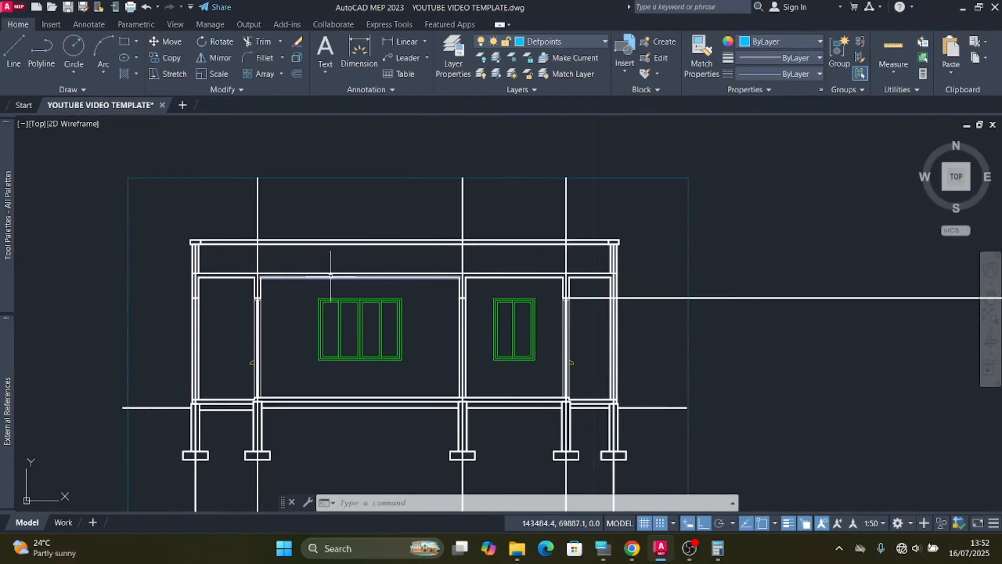
scroll(558, 281, up, 2)
scroll(577, 267, down, 2)
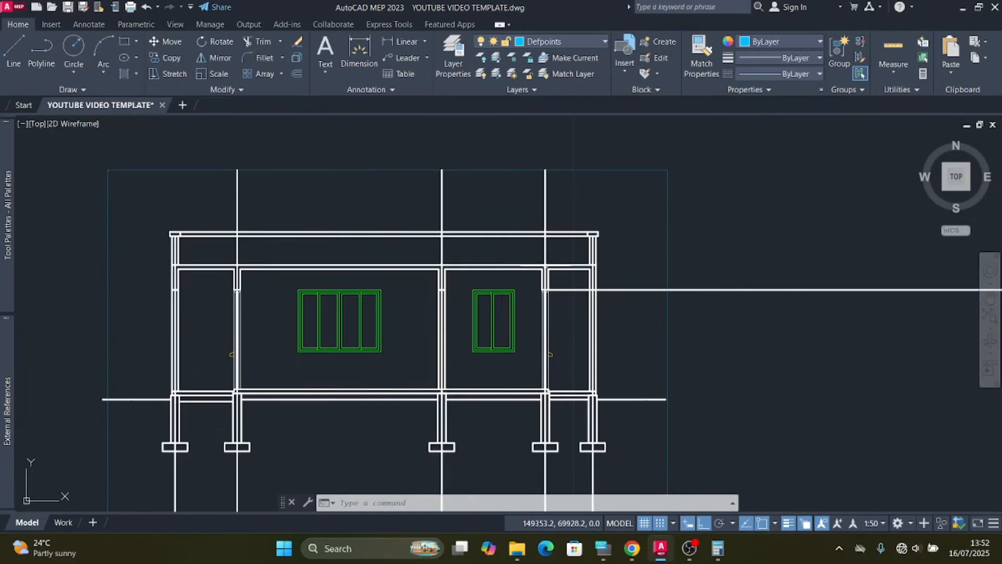
Step: Examine the section's upper slab, beams and parapet from end to end to identify the parts made of concrete
scroll(486, 262, up, 2)
scroll(488, 266, down, 2)
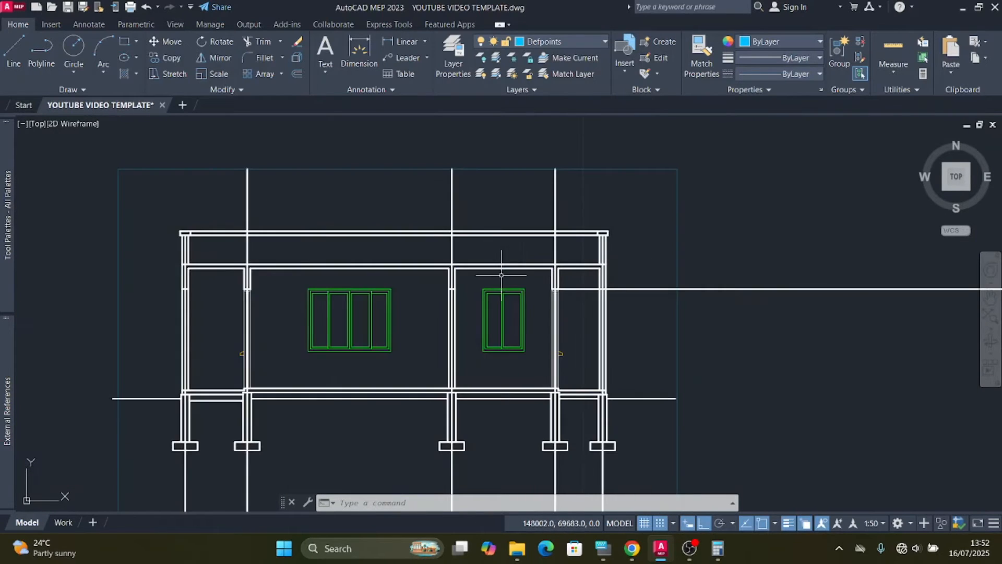
scroll(504, 269, up, 2)
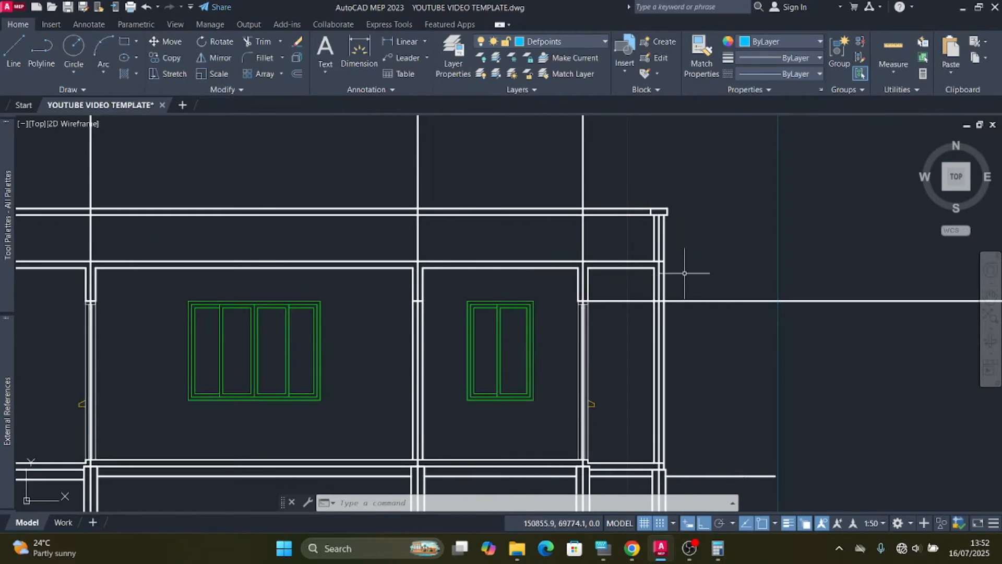
scroll(676, 272, up, 2)
scroll(647, 256, down, 3)
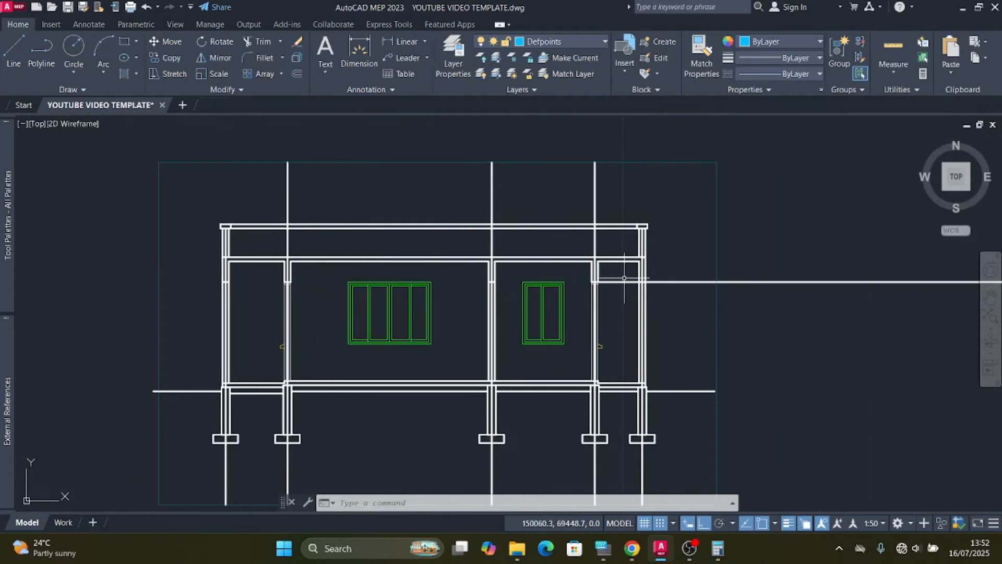
scroll(543, 256, up, 4)
scroll(461, 253, down, 6)
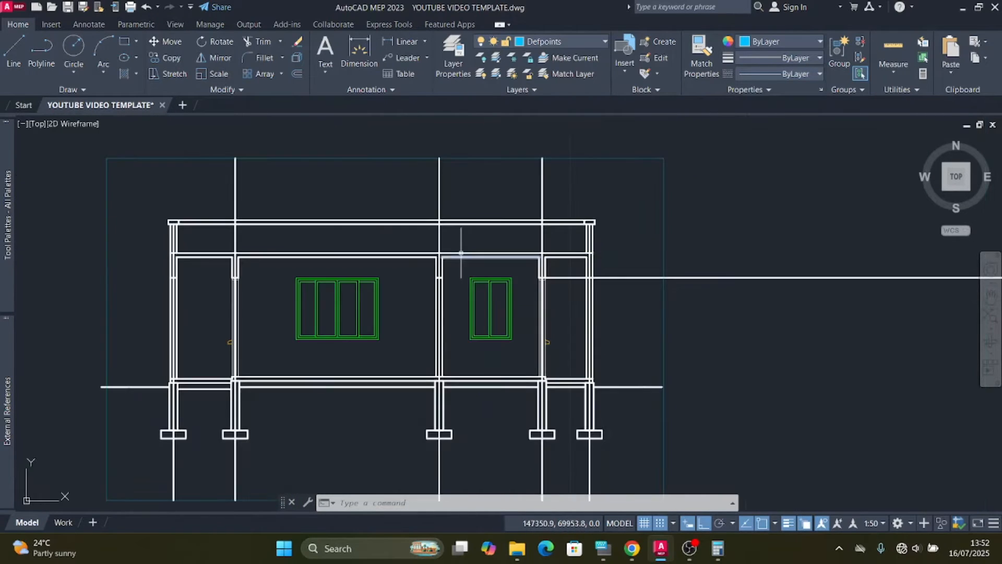
scroll(308, 296, up, 2)
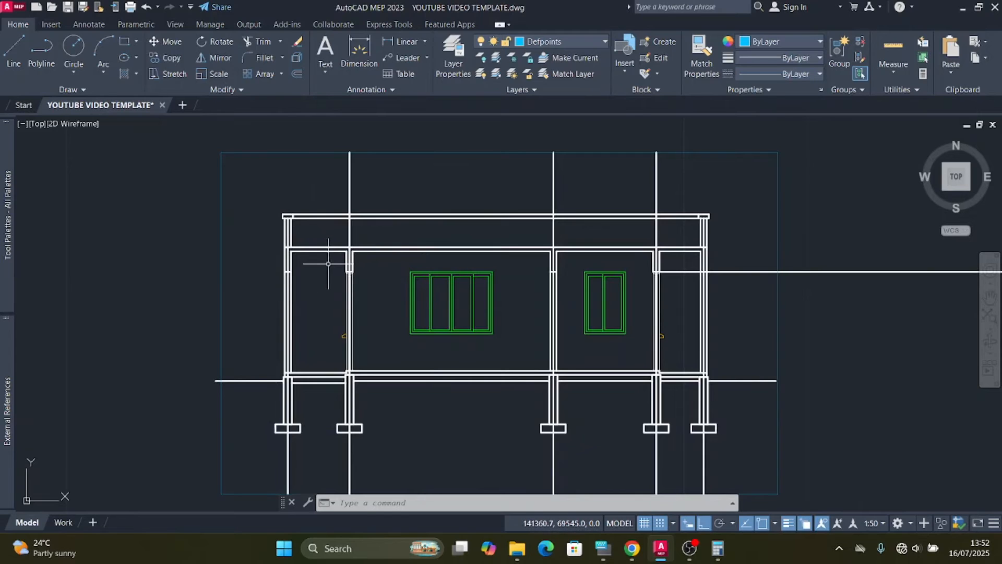
Step: Make HATCH the current layer and set up a hatch with the AR-CONC pattern at scale 0.25
click(605, 42)
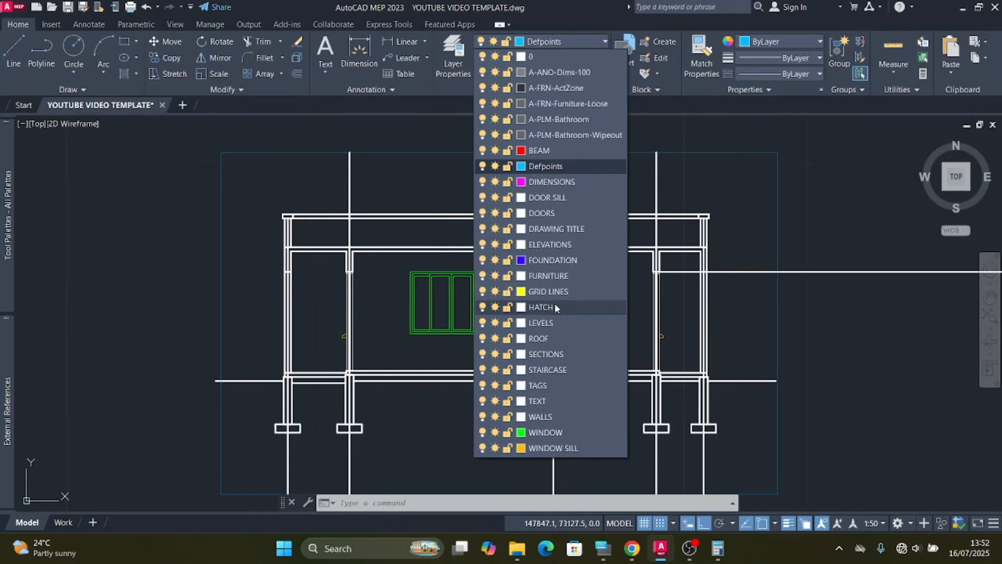
click(541, 307)
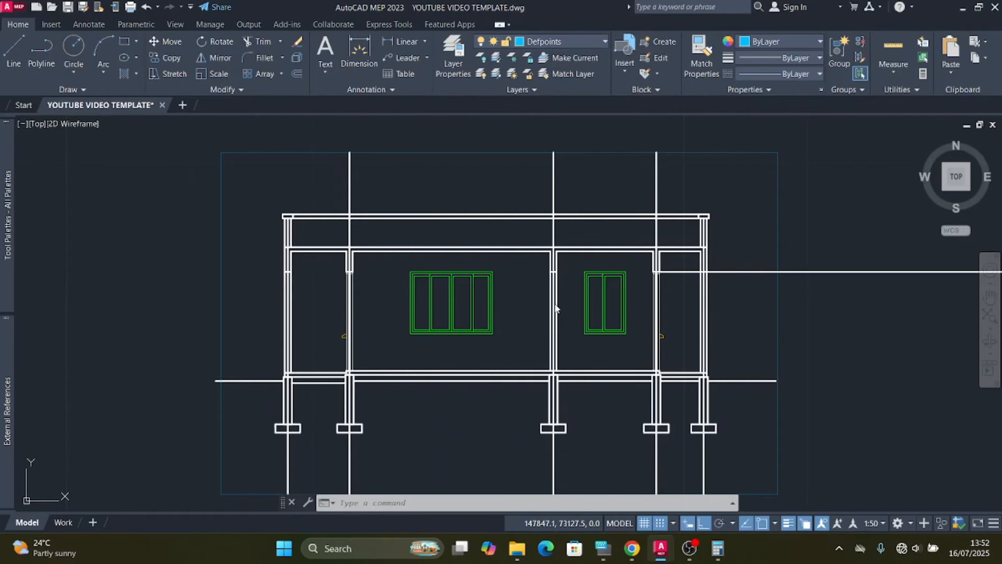
click(123, 73)
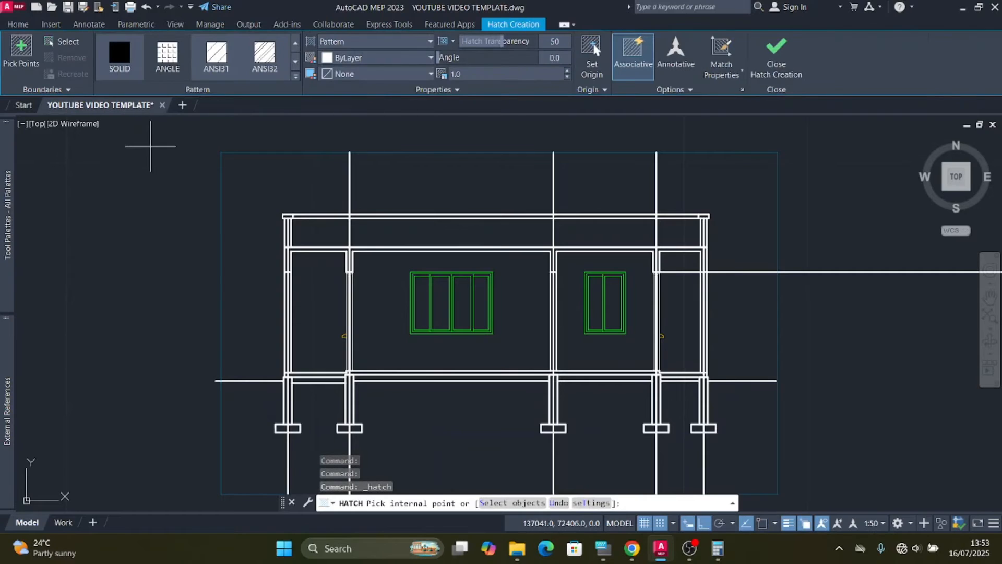
click(296, 78)
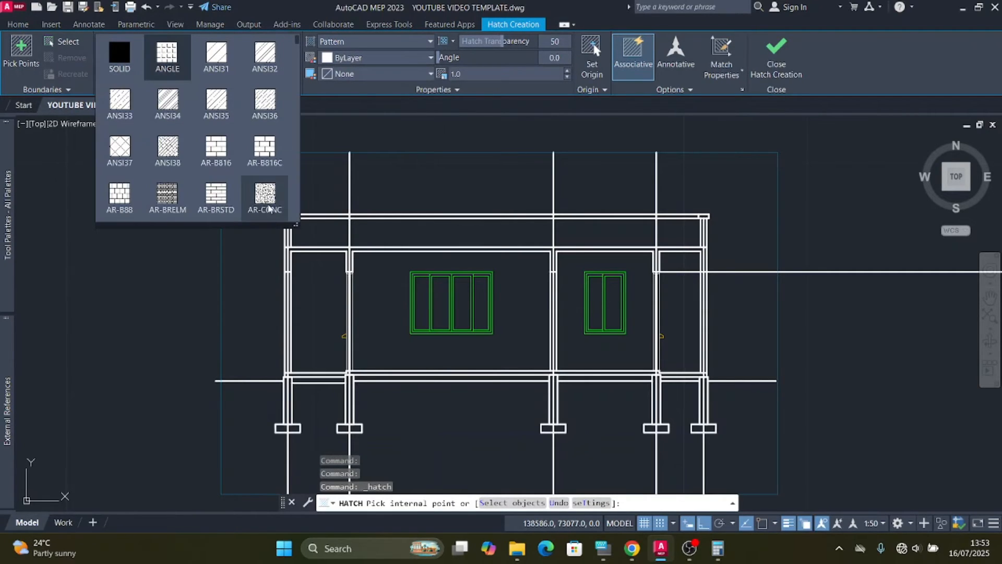
click(271, 202)
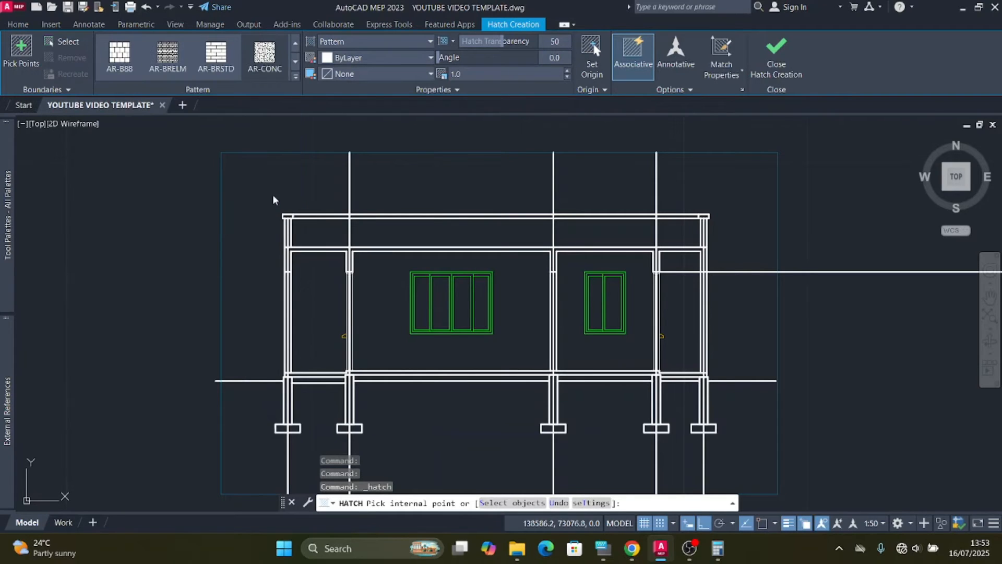
click(452, 74)
text(0)
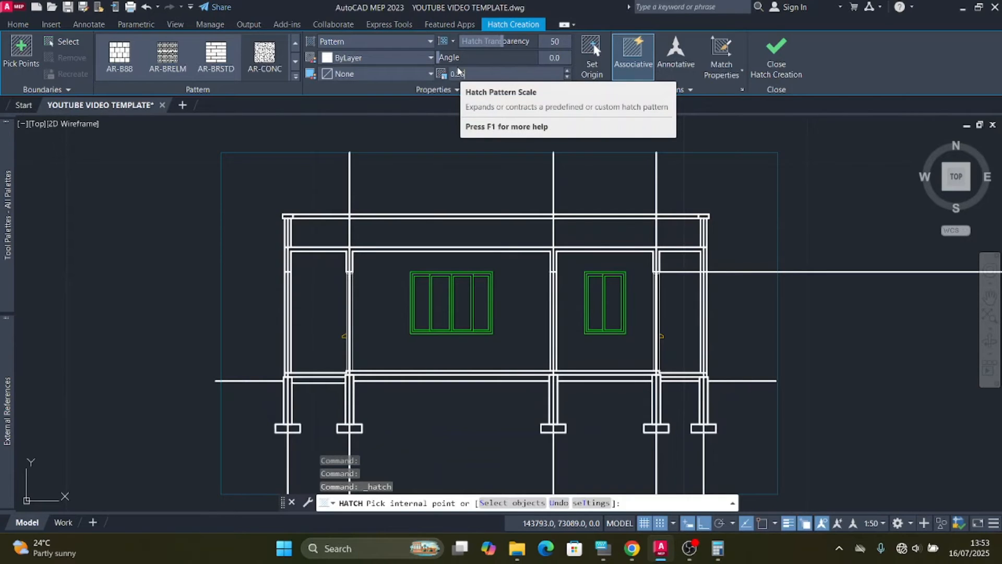
text(.25)
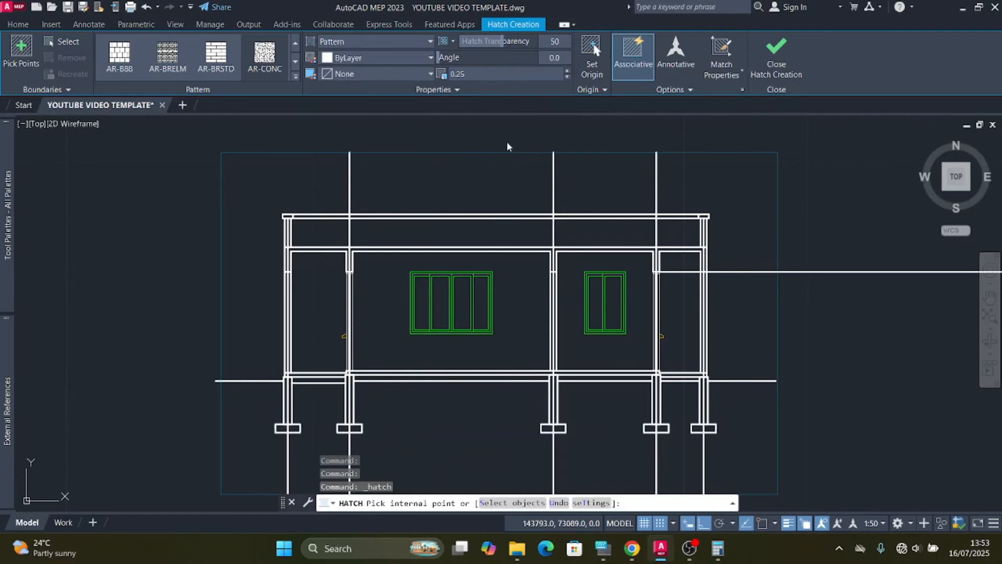
key(Return)
Step: Hatch the upper slab and its beams over the left porch and the large-window room, including the outer column's beam strip
scroll(289, 261, up, 4)
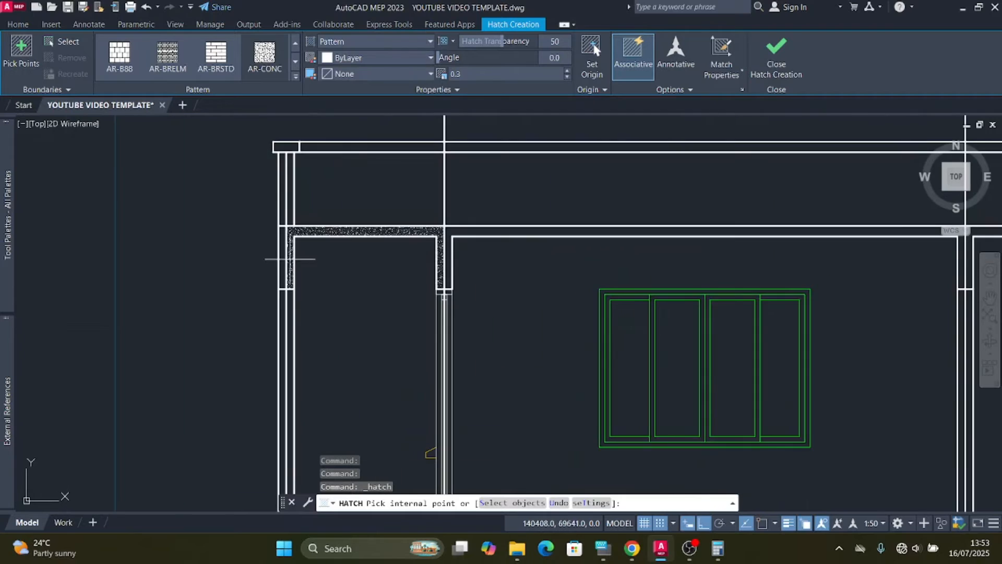
scroll(283, 233, up, 3)
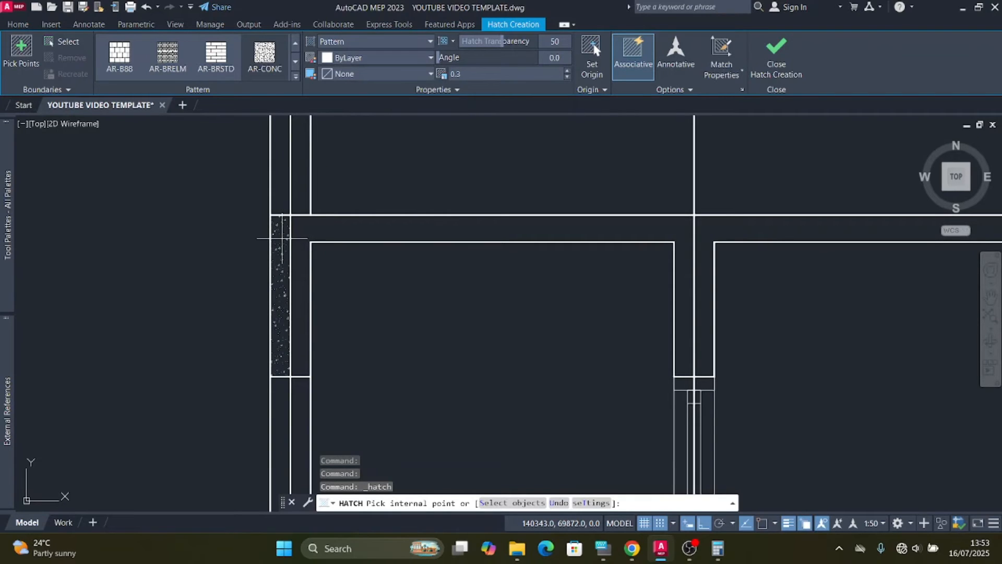
click(283, 237)
click(321, 227)
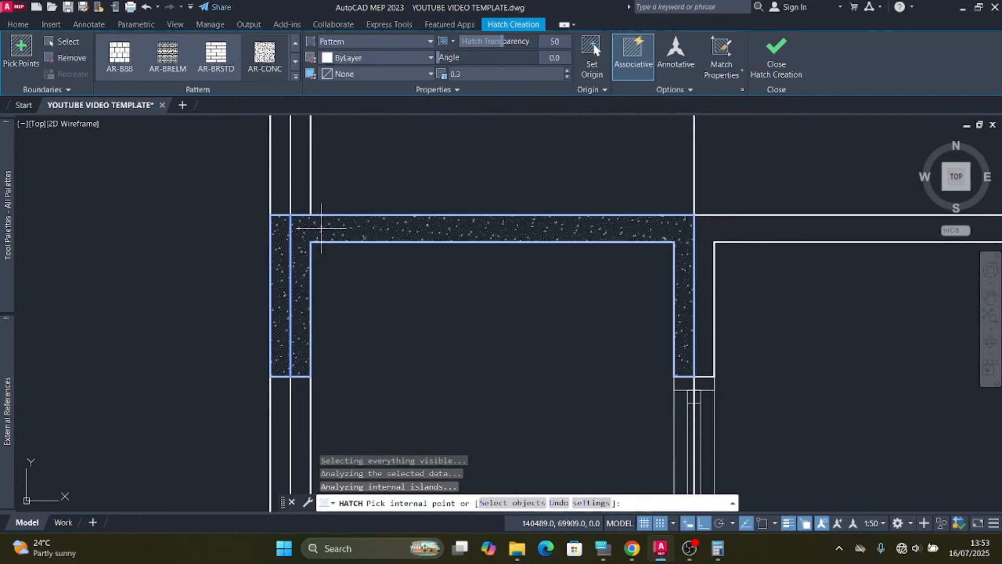
scroll(321, 227, down, 2)
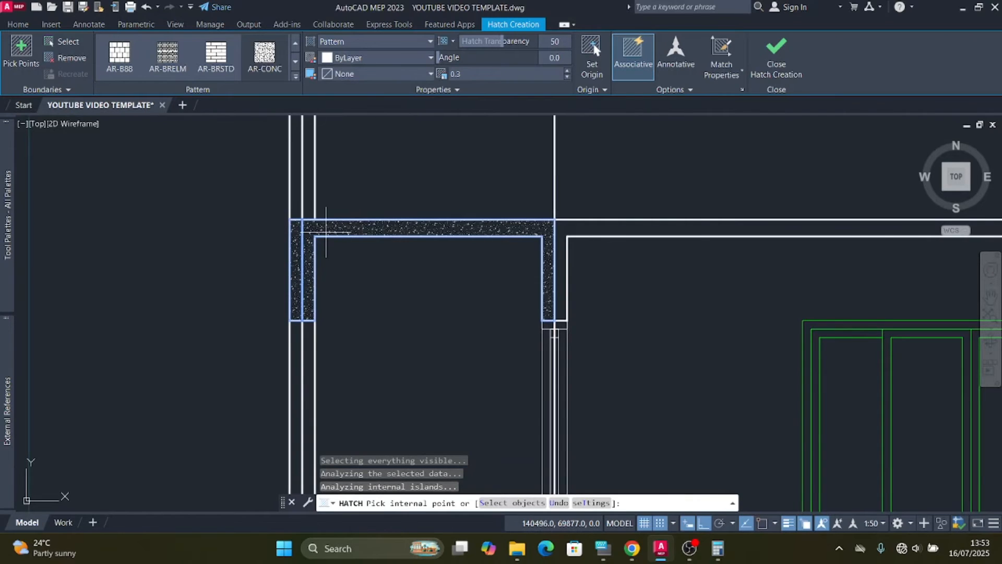
scroll(253, 245, down, 2)
scroll(425, 237, up, 1)
click(419, 240)
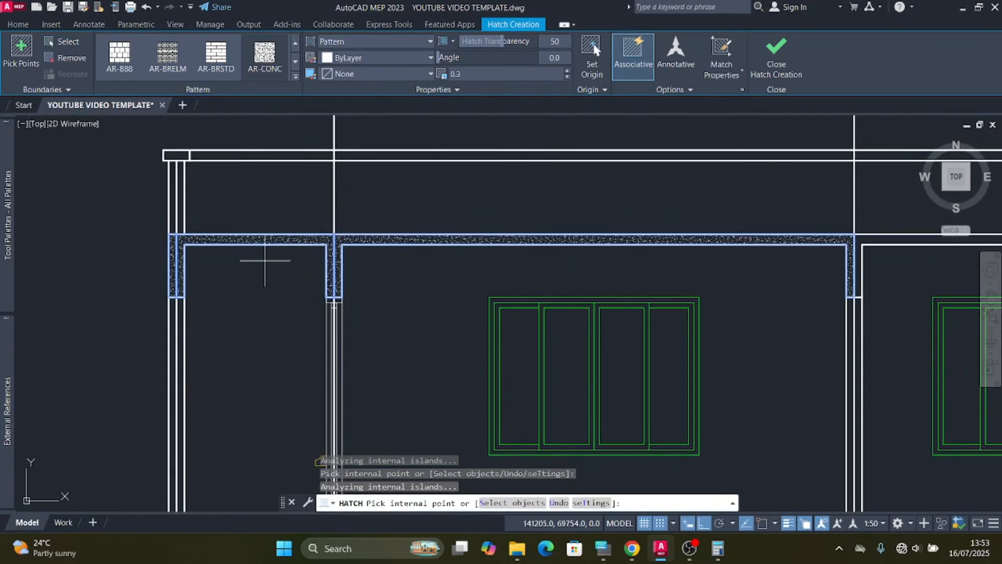
Step: Hatch the remaining upper slab and beams over the small-window room and right porch, out to the right outer edge
scroll(264, 262, down, 2)
scroll(532, 252, up, 3)
click(508, 262)
scroll(508, 261, down, 3)
scroll(551, 263, up, 2)
scroll(749, 267, up, 2)
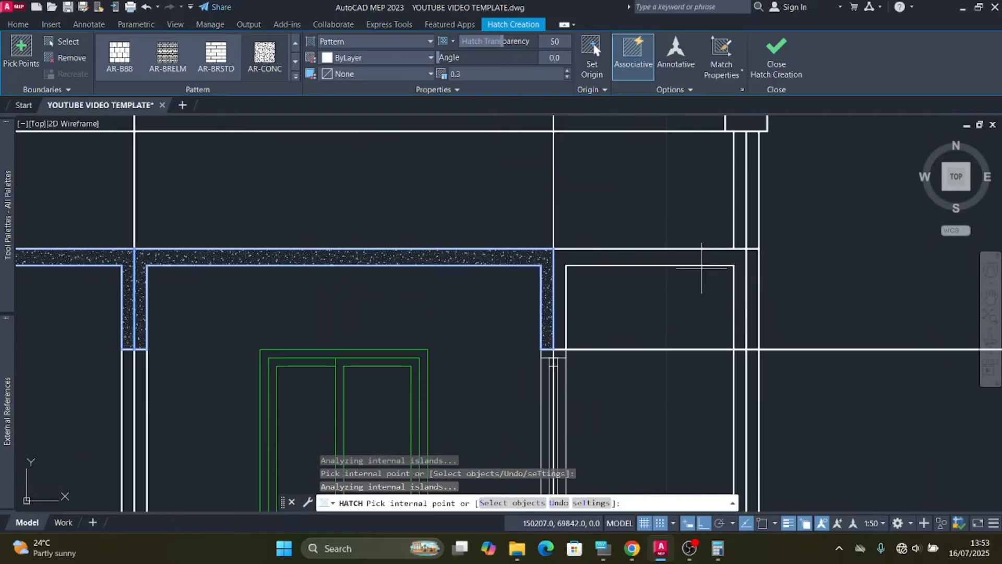
click(643, 256)
scroll(797, 294, up, 2)
click(725, 273)
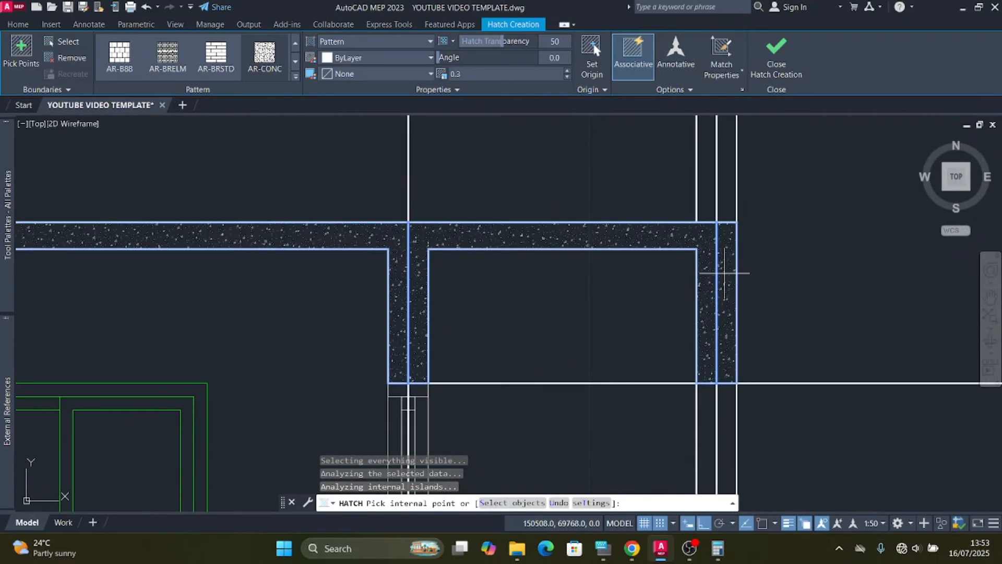
Step: Hatch the coping blocks on top of the right and left parapet walls with the same concrete pattern
scroll(724, 273, down, 3)
scroll(636, 198, up, 4)
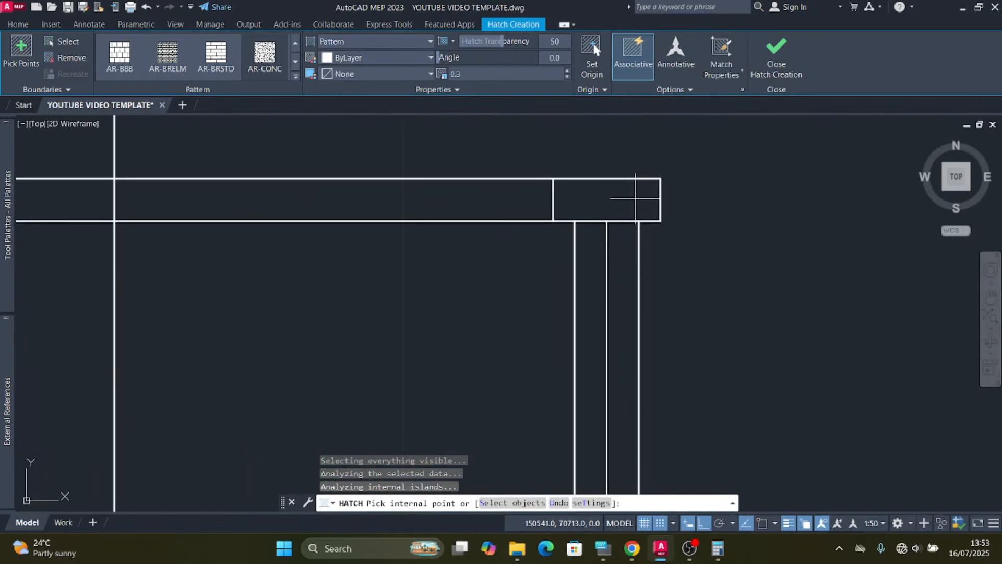
click(629, 198)
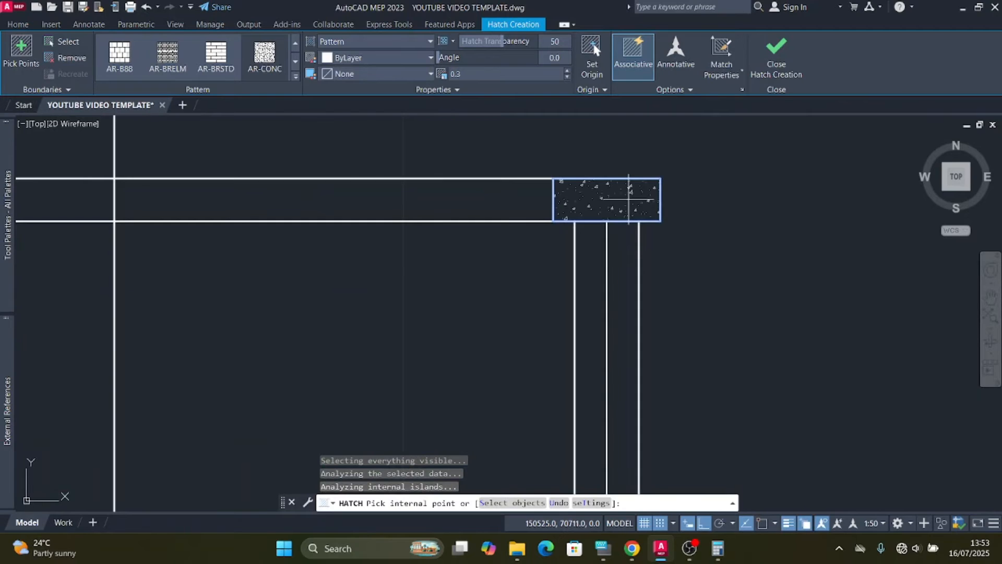
scroll(633, 203, down, 5)
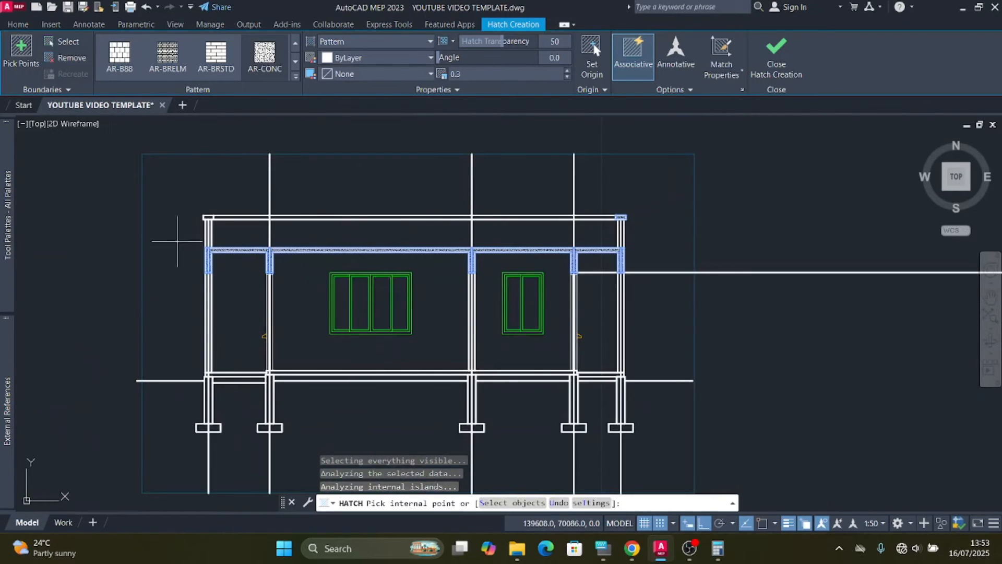
scroll(191, 222, up, 4)
scroll(191, 222, up, 2)
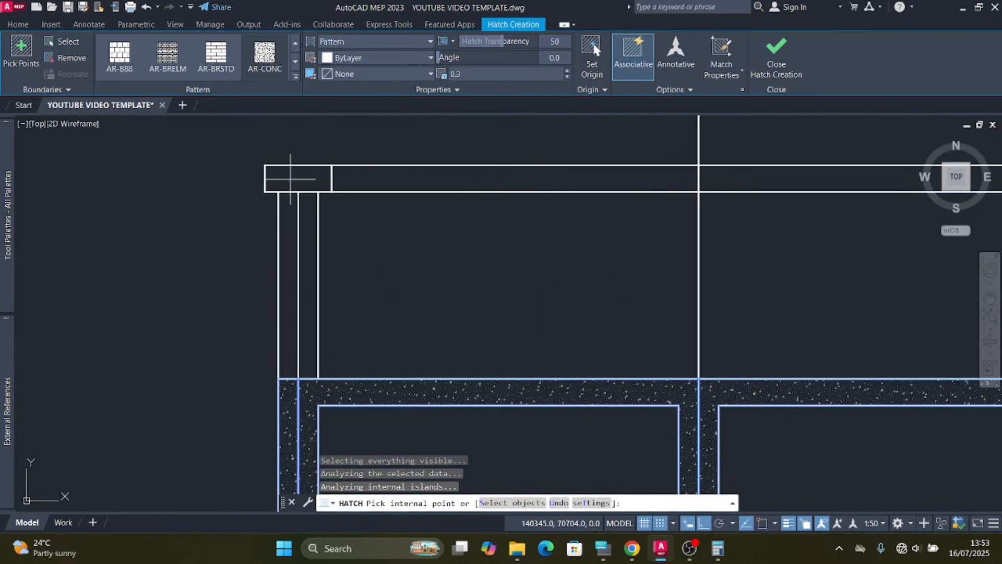
click(294, 173)
Step: Hatch the ground floor slab under the left porch and the large-window room with the concrete pattern
scroll(218, 234, down, 5)
scroll(219, 234, up, 5)
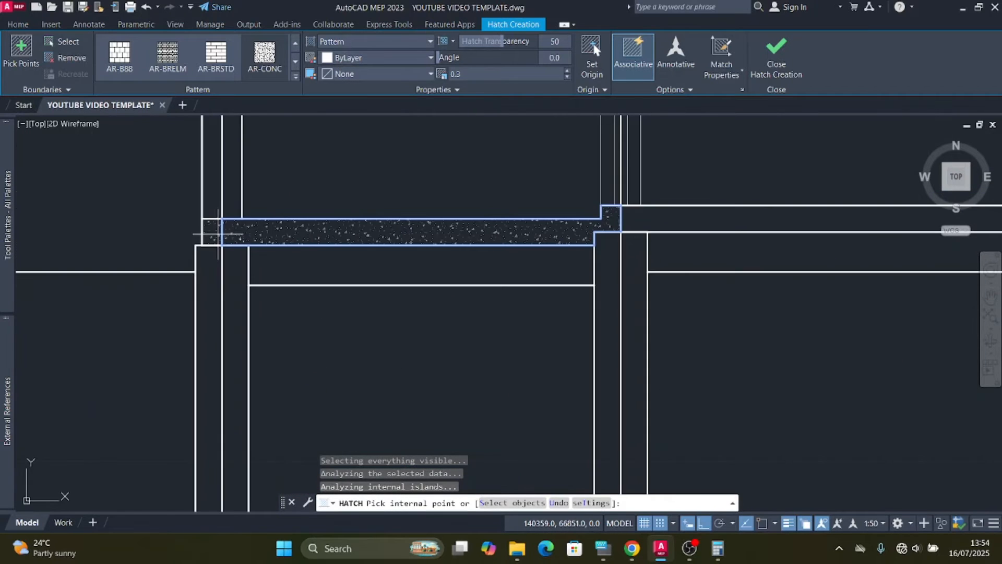
scroll(219, 234, down, 4)
scroll(331, 240, up, 4)
click(330, 240)
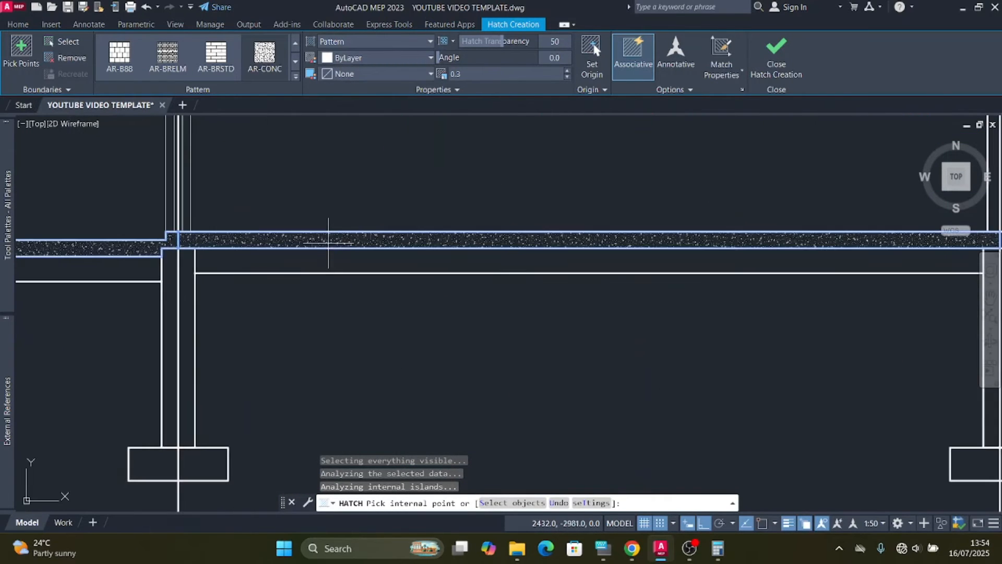
Step: Hatch the remaining ground floor slab segments, including the stepped-down slab at the right end, with AR-CONC at scale 0.3
scroll(330, 245, down, 4)
scroll(417, 245, up, 4)
click(394, 277)
scroll(347, 299, down, 1)
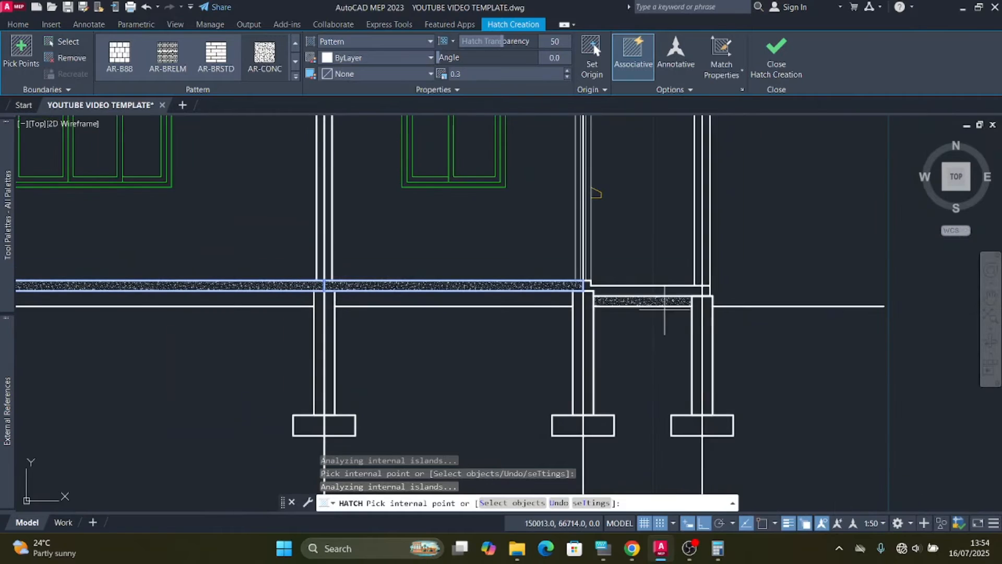
scroll(659, 304, up, 1)
click(611, 282)
scroll(809, 286, up, 2)
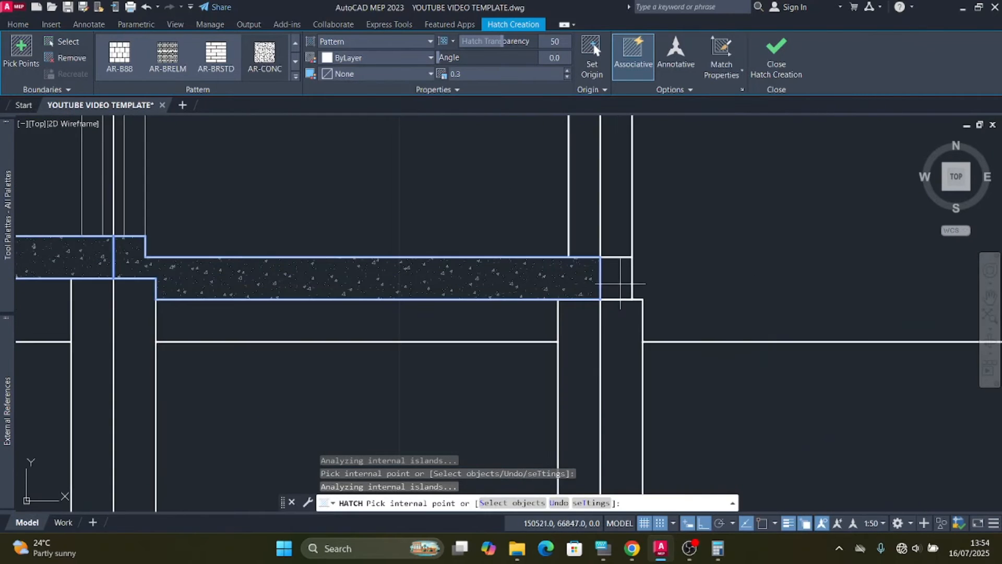
click(620, 282)
Step: Hatch both halves of the middle footing and the two right-hand footings with the AR-CONC pattern
scroll(584, 259, down, 4)
scroll(589, 360, up, 4)
click(642, 346)
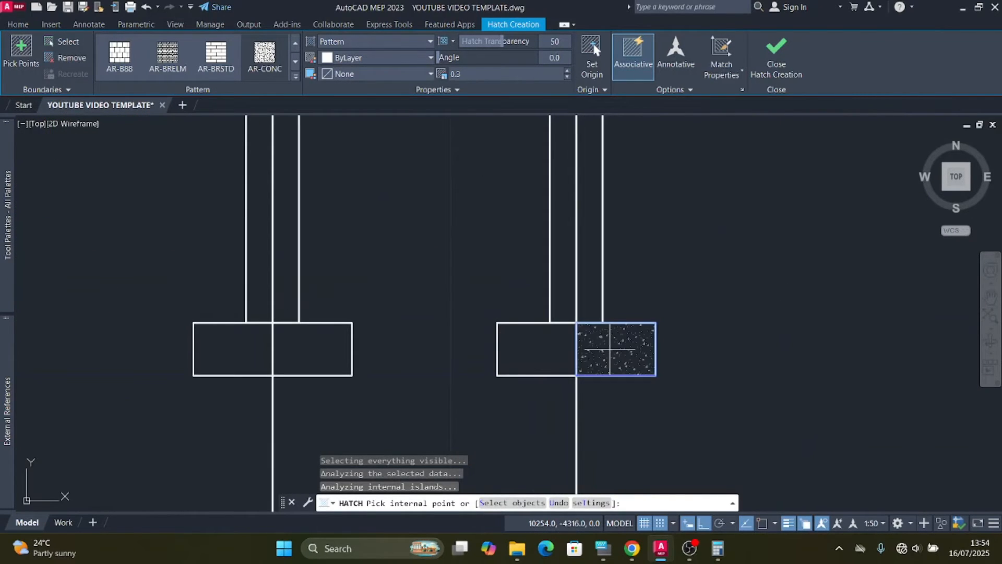
click(532, 349)
scroll(592, 344, down, 2)
click(428, 348)
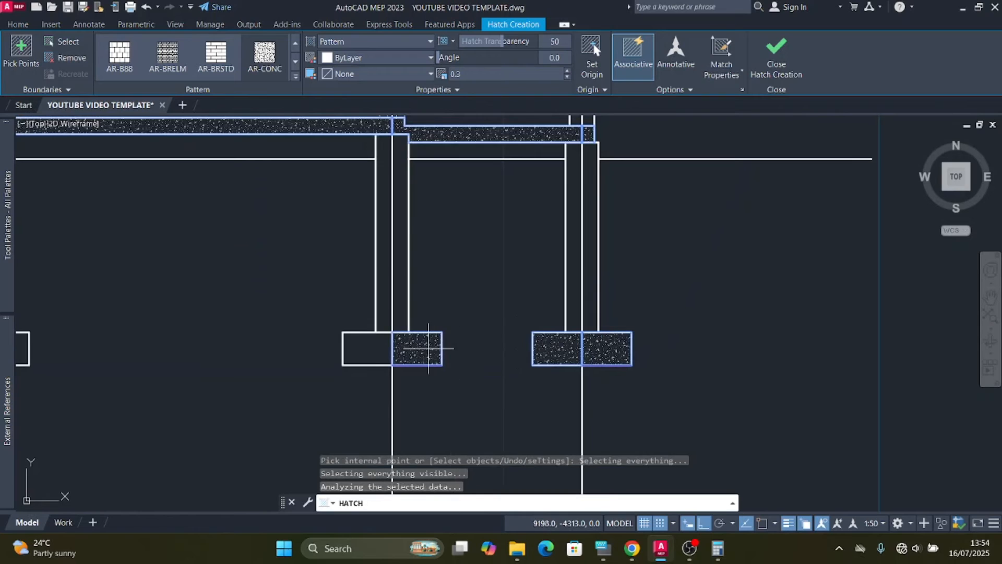
click(353, 358)
scroll(648, 369, down, 4)
scroll(351, 355, up, 4)
click(469, 374)
click(417, 374)
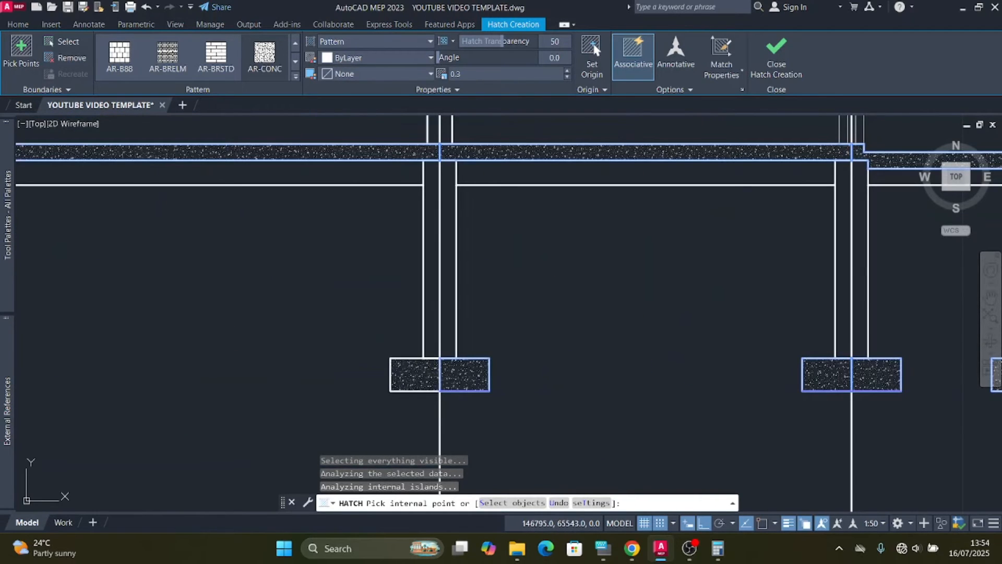
Step: Hatch both halves of the two left-hand footings with AR-CONC and finish the concrete hatch
scroll(577, 368, down, 4)
scroll(407, 369, up, 4)
click(403, 369)
click(340, 370)
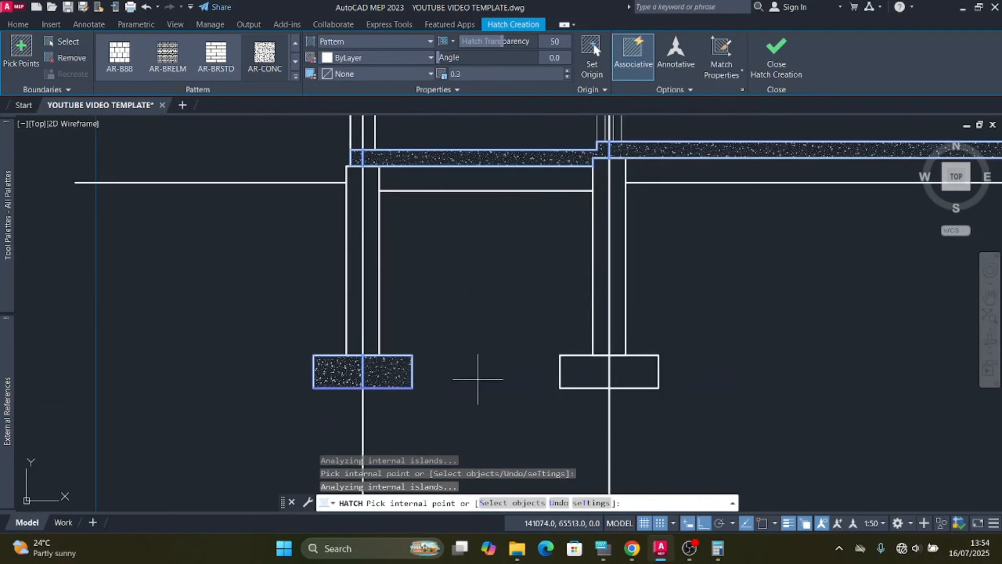
click(582, 372)
click(626, 377)
scroll(499, 346, down, 4)
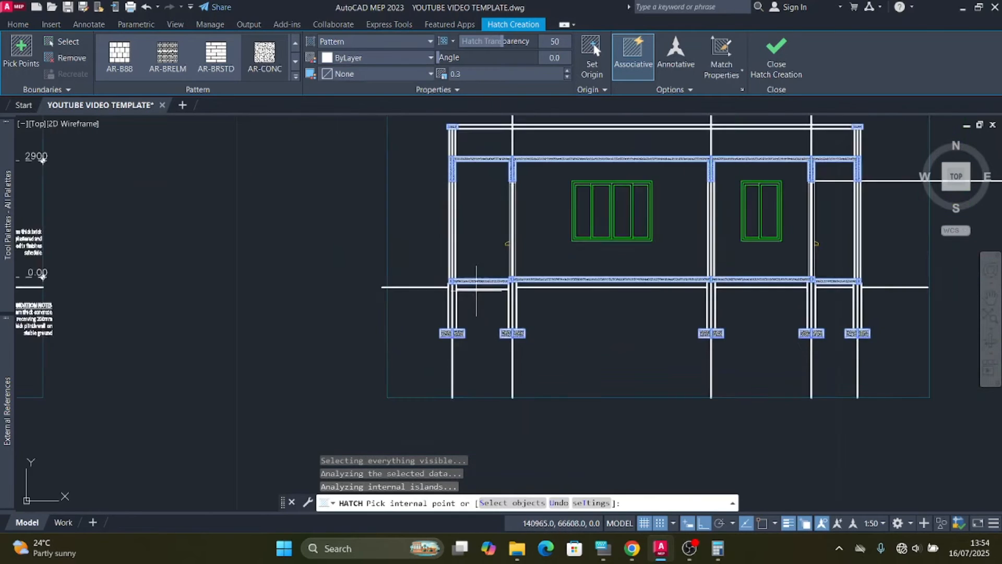
scroll(686, 219, up, 2)
scroll(426, 230, down, 4)
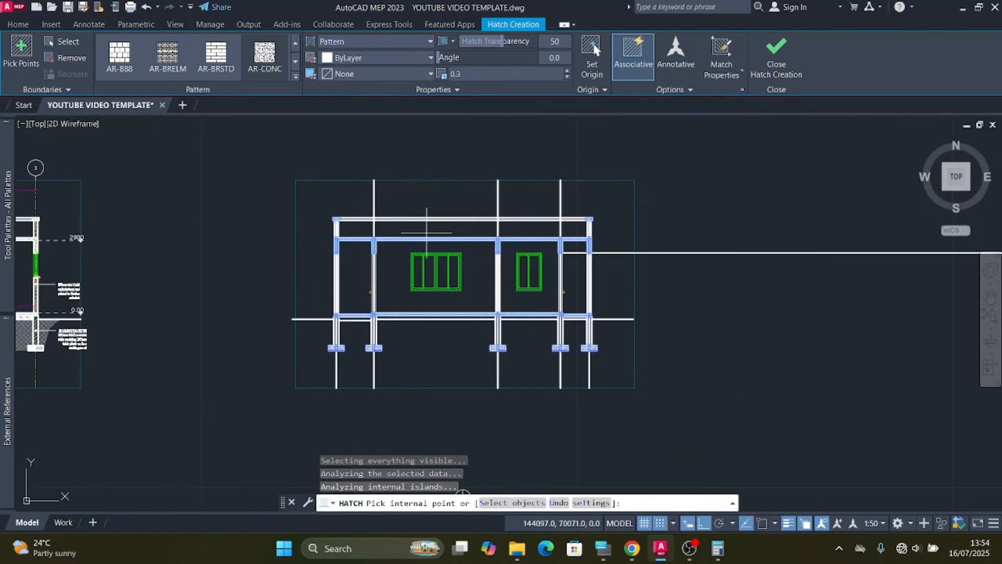
scroll(416, 223, up, 3)
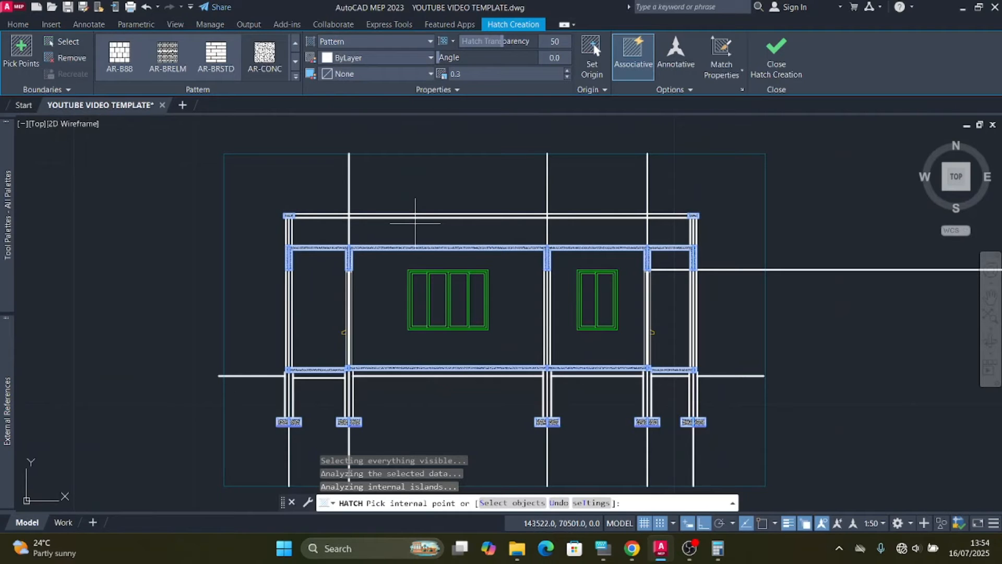
key(Escape)
Step: Draw a horizontal line on the WALLS layer from the underside of the left door's beam to the left outer wall's inner face
scroll(416, 223, down, 3)
scroll(410, 264, up, 4)
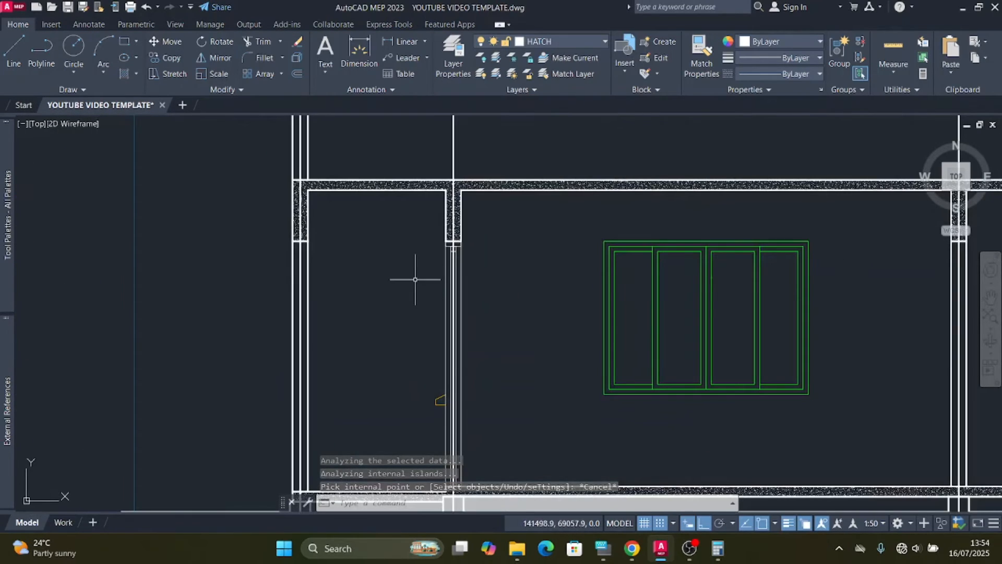
click(16, 50)
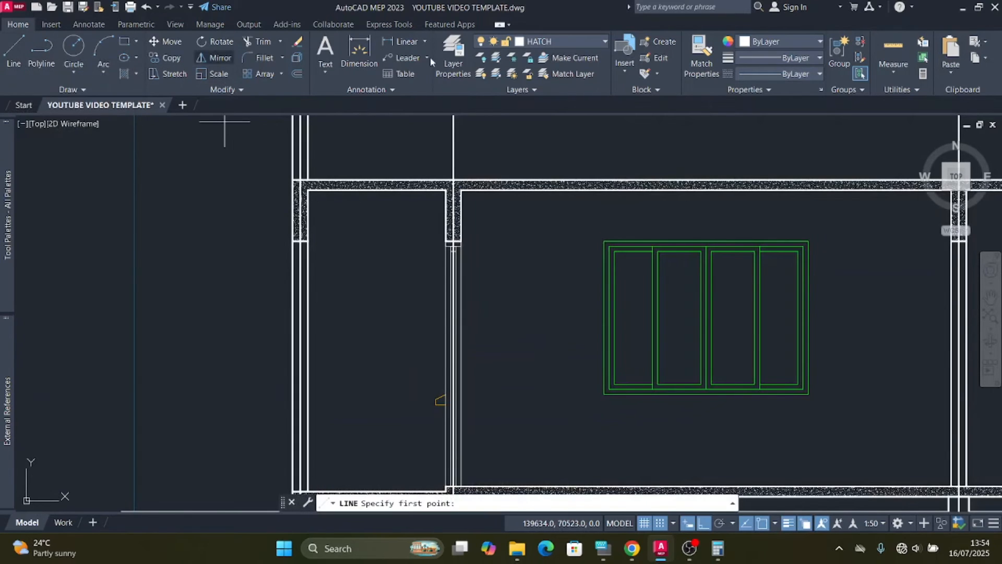
click(601, 42)
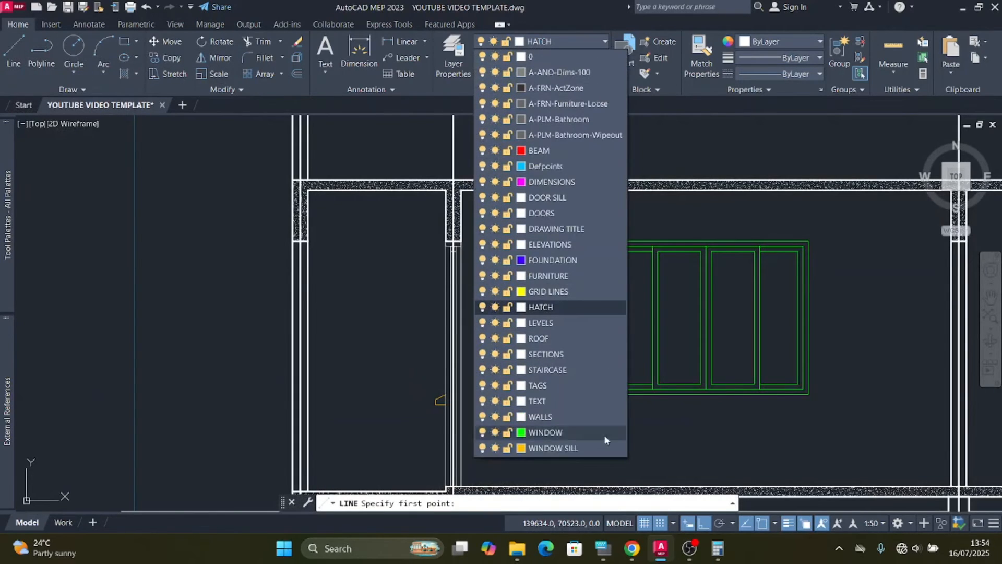
click(566, 412)
scroll(444, 243, up, 4)
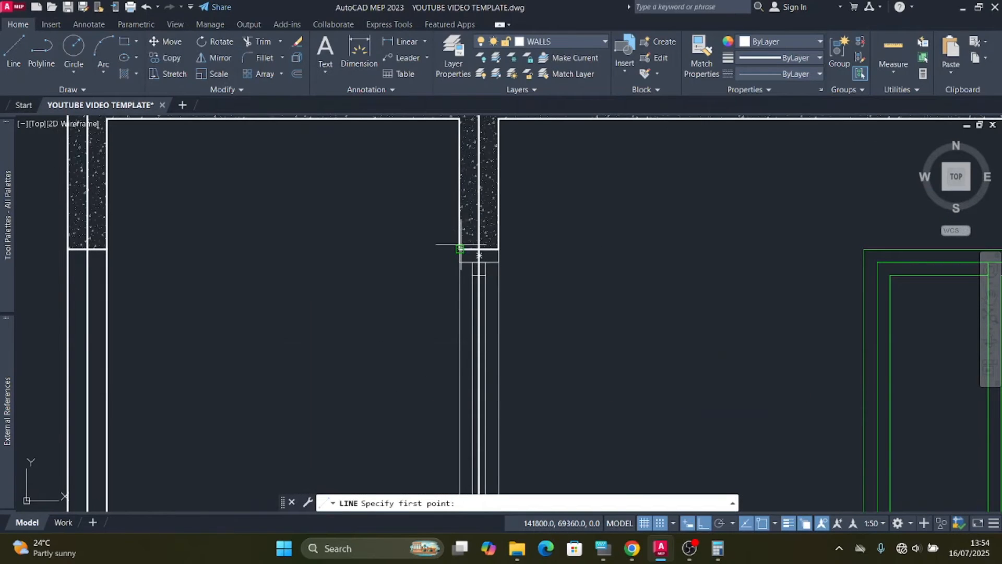
click(460, 249)
scroll(334, 270, up, 4)
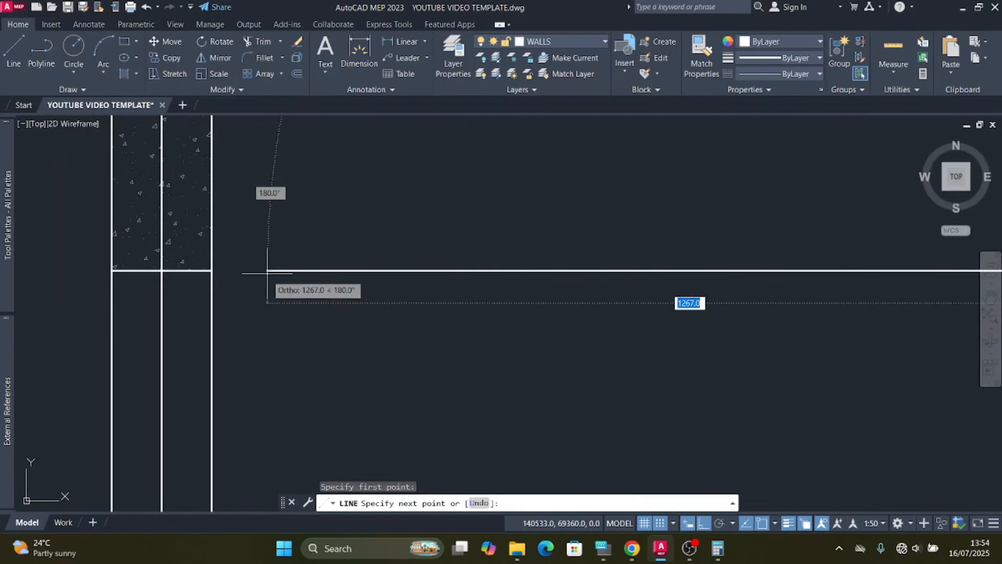
click(211, 271)
key(Escape)
Step: Trim the long horizontal beam line at the inner face of the right outer wall, removing the part extending outward
scroll(321, 199, down, 6)
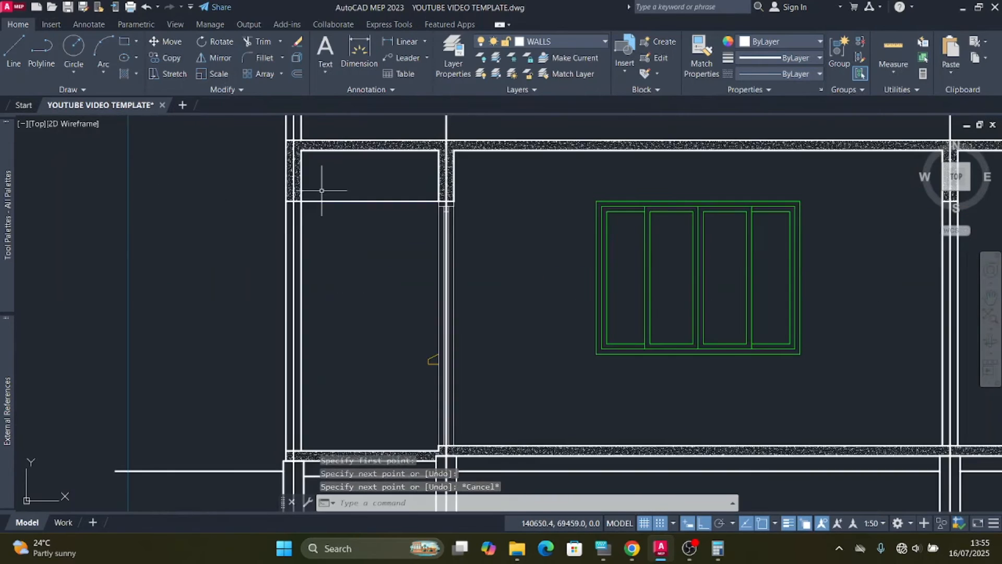
scroll(775, 190, up, 4)
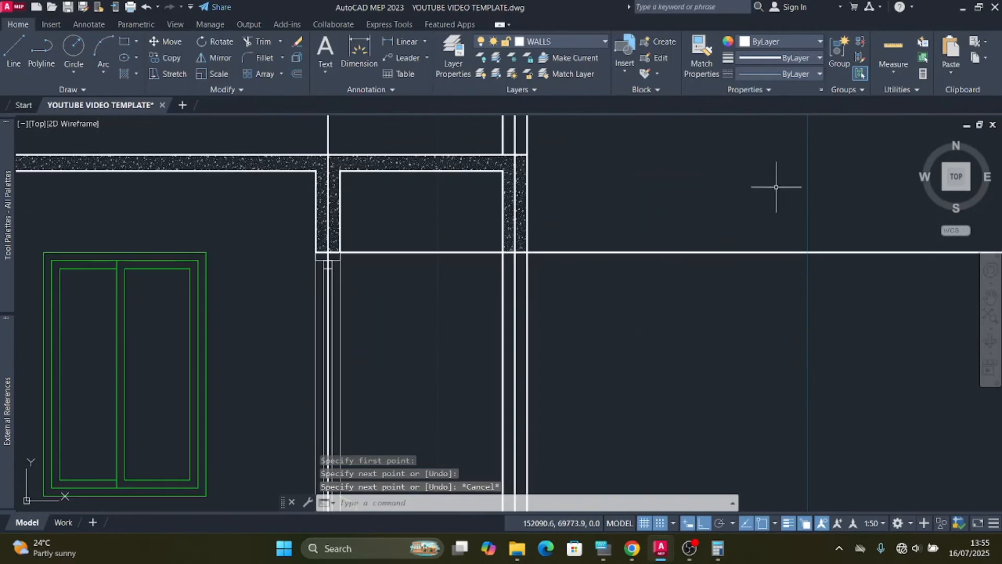
scroll(508, 258, up, 3)
click(496, 280)
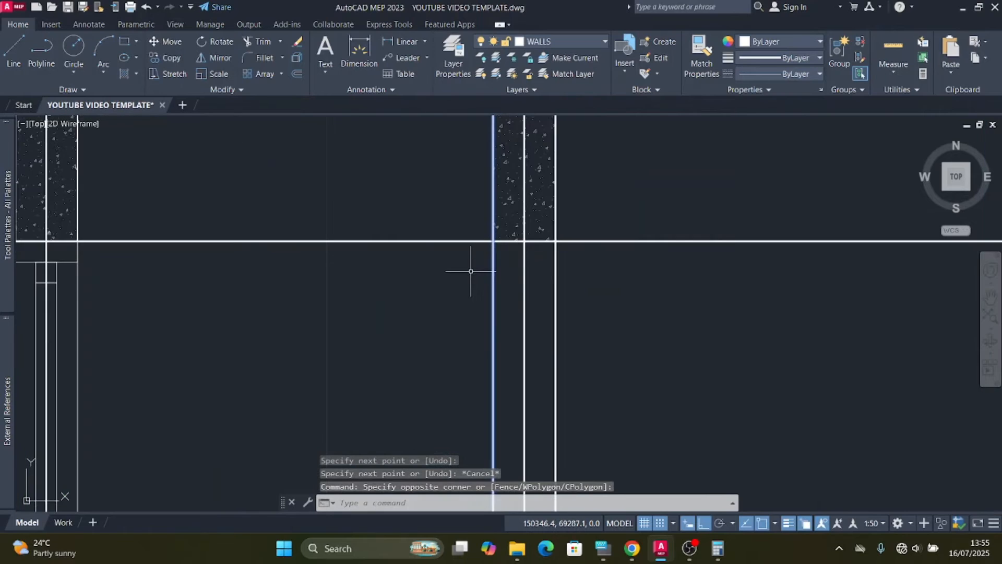
click(470, 273)
scroll(465, 280, down, 4)
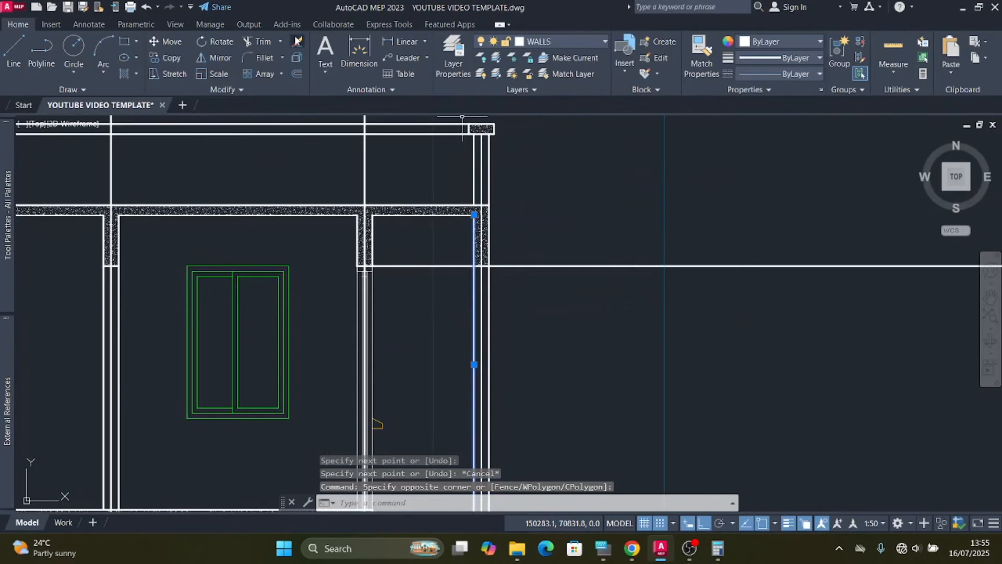
click(263, 41)
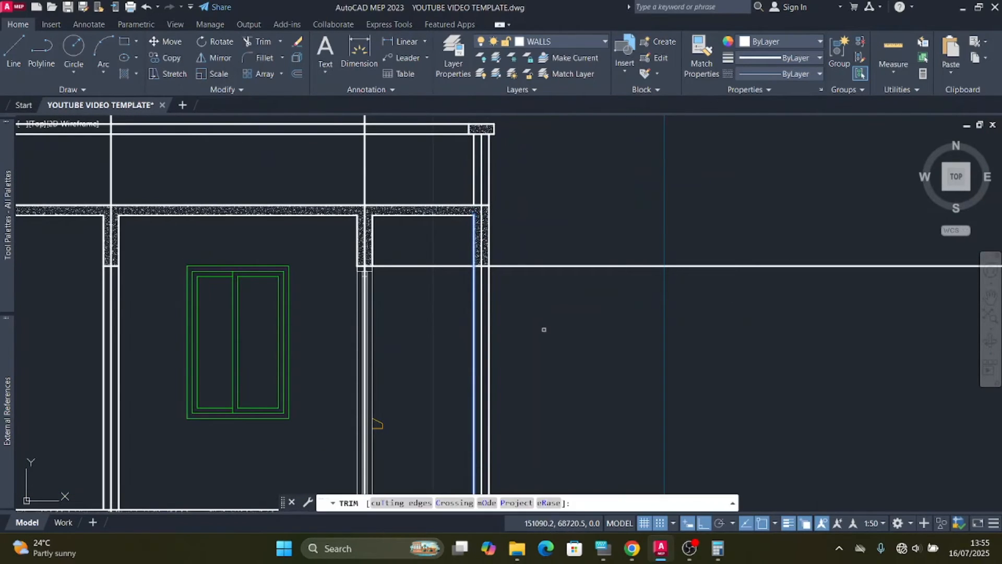
drag(538, 295, 541, 248)
scroll(580, 246, down, 2)
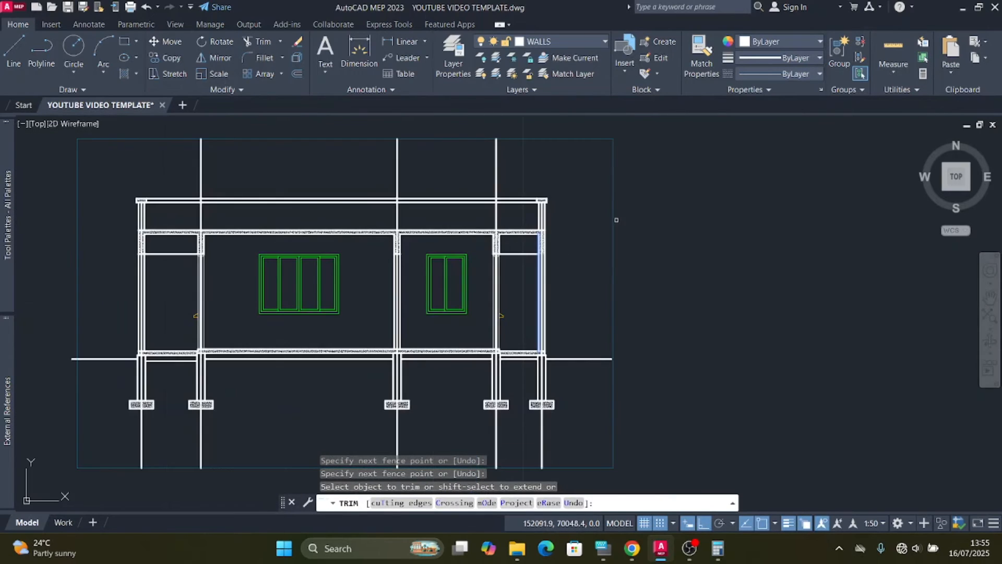
scroll(617, 220, down, 4)
scroll(600, 233, up, 2)
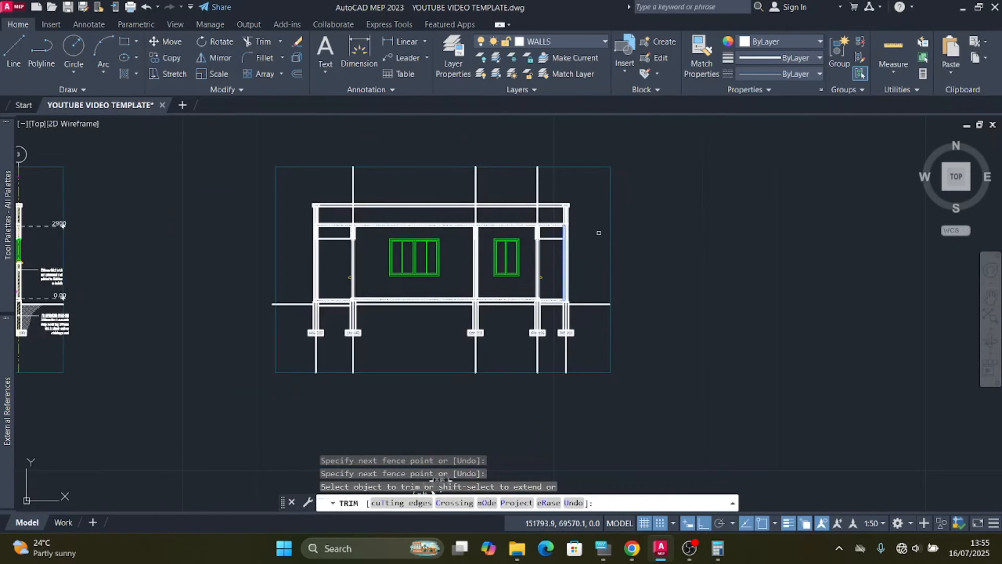
key(Escape)
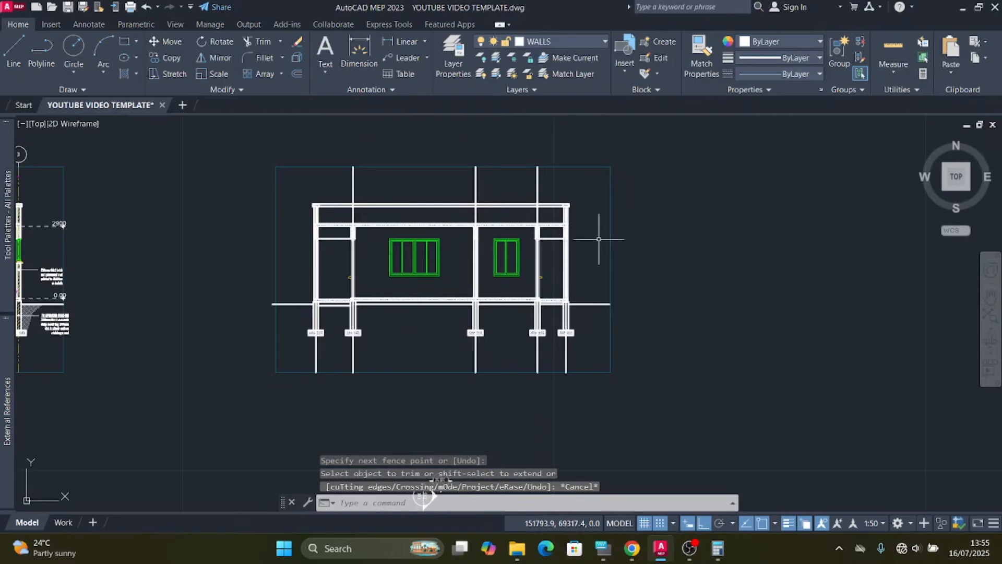
Step: Make HATCH the current layer and set up a new hatch with the ANSI31 pattern at scale 20
scroll(308, 310, up, 2)
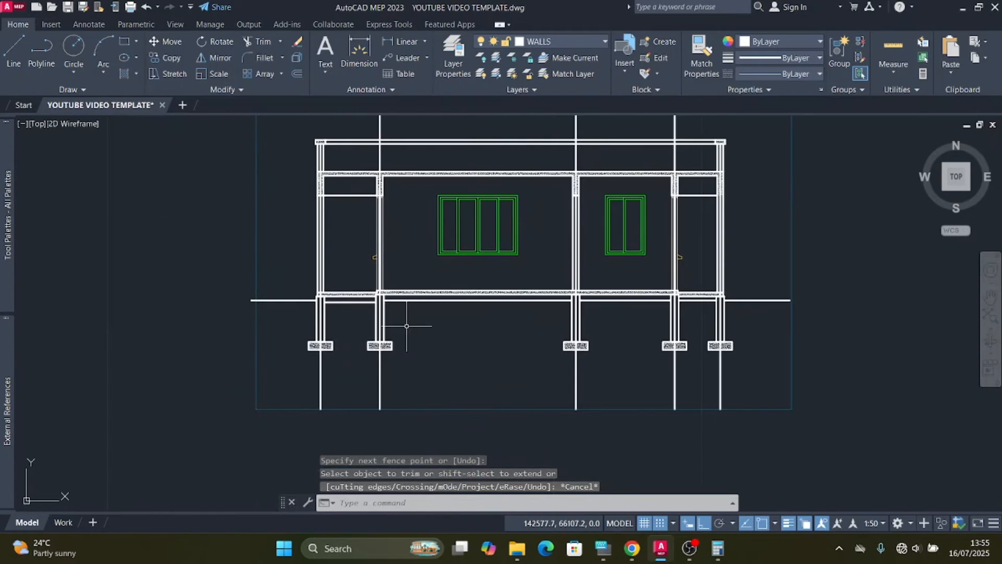
scroll(365, 323, up, 5)
scroll(354, 325, down, 2)
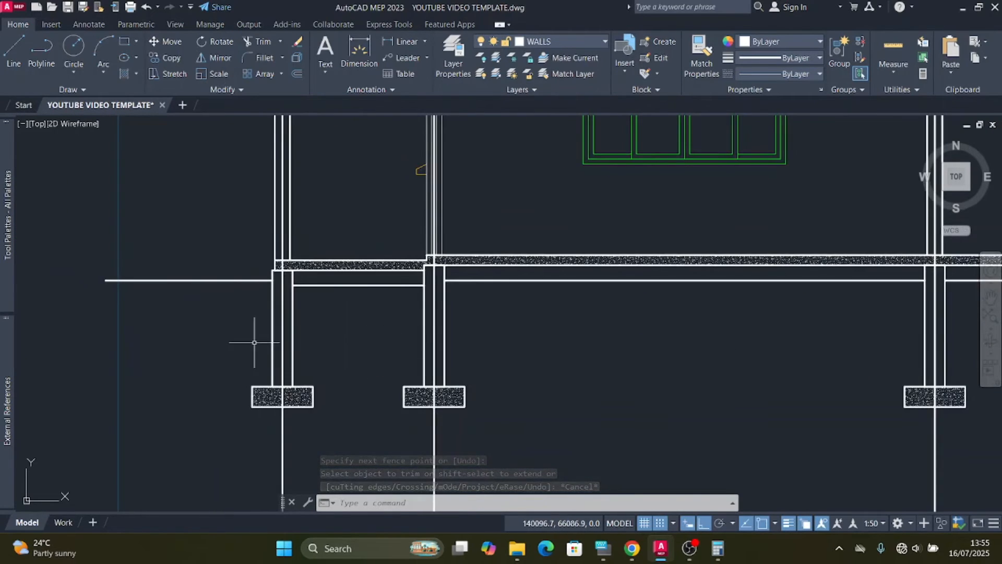
scroll(254, 342, up, 4)
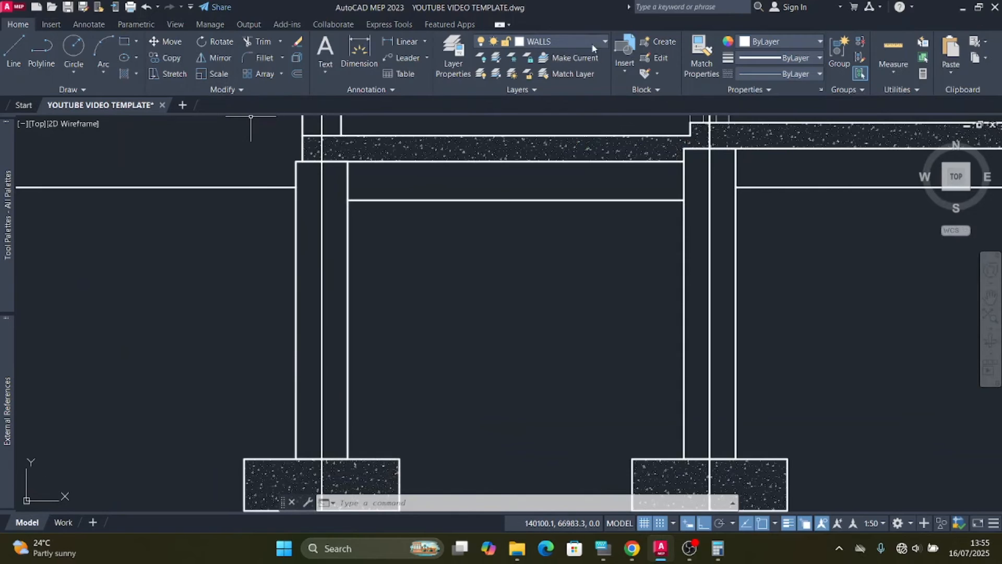
click(605, 41)
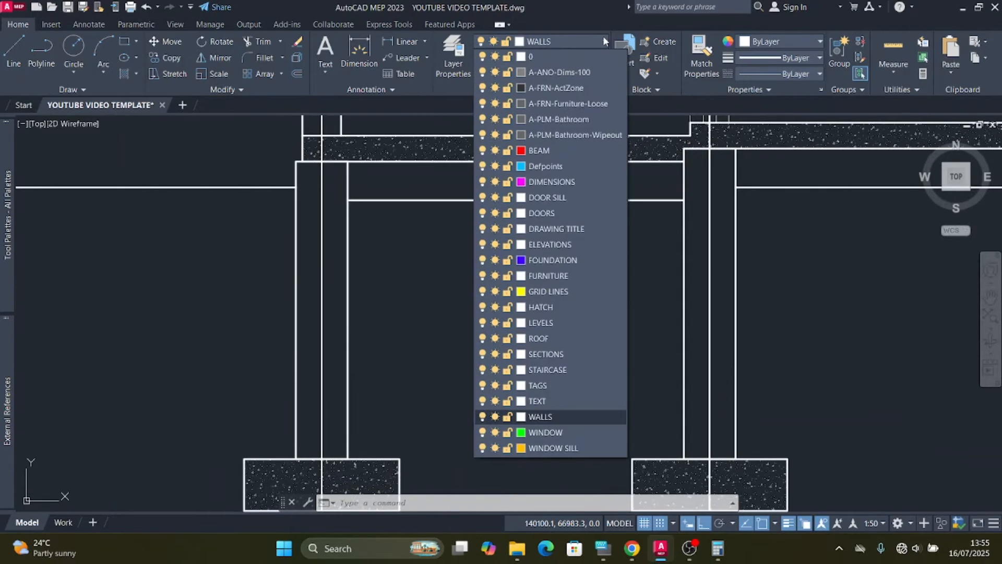
click(570, 307)
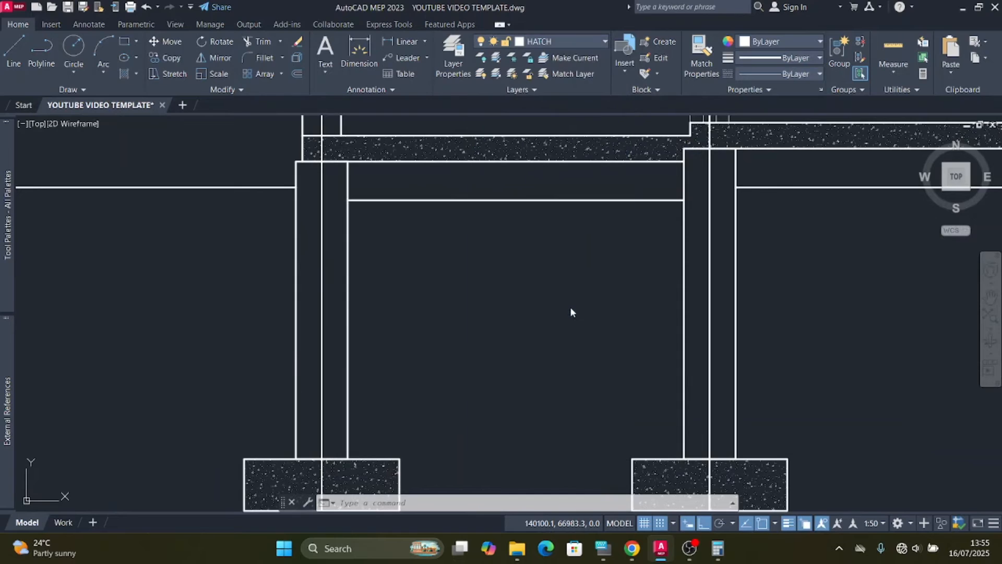
click(127, 73)
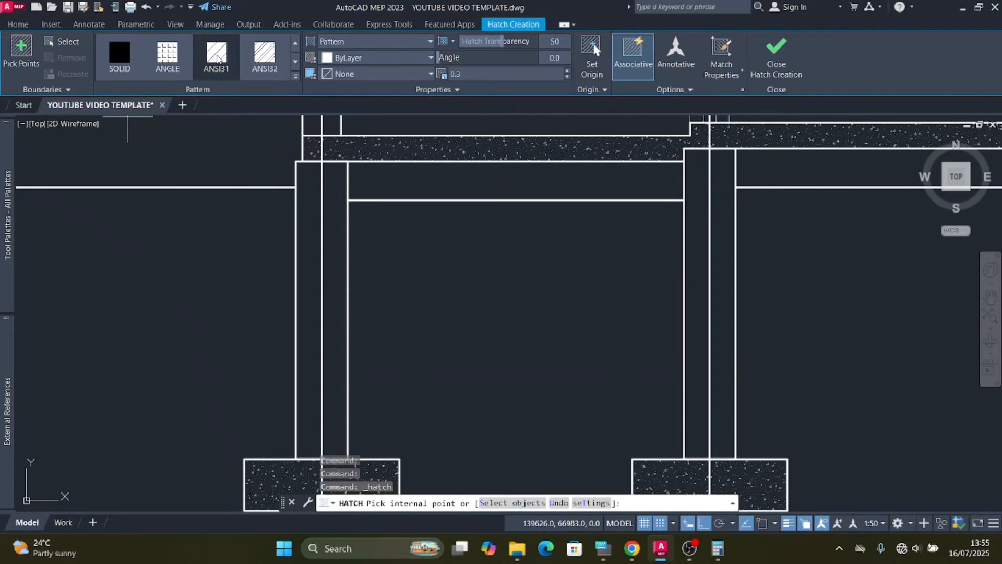
click(217, 59)
click(473, 74)
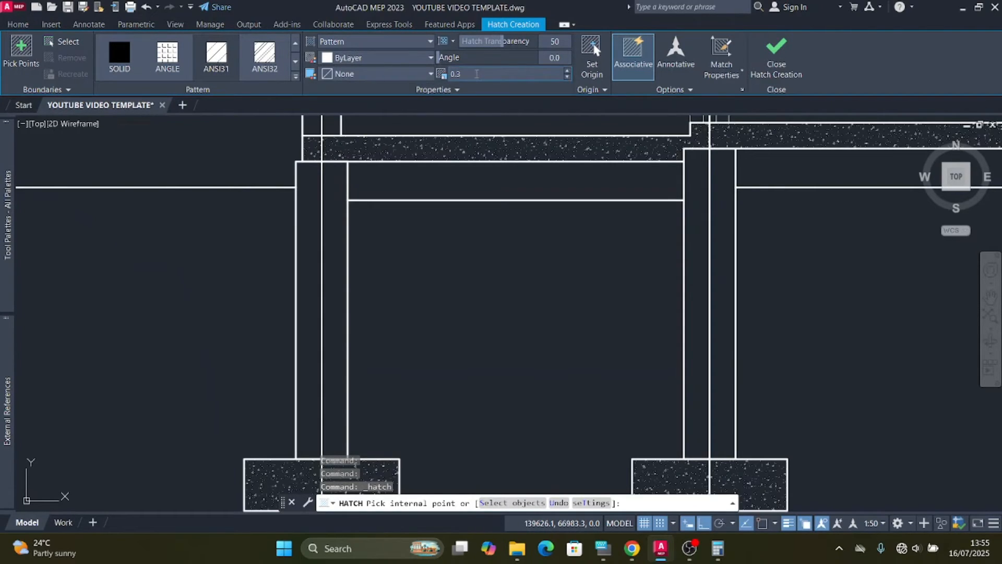
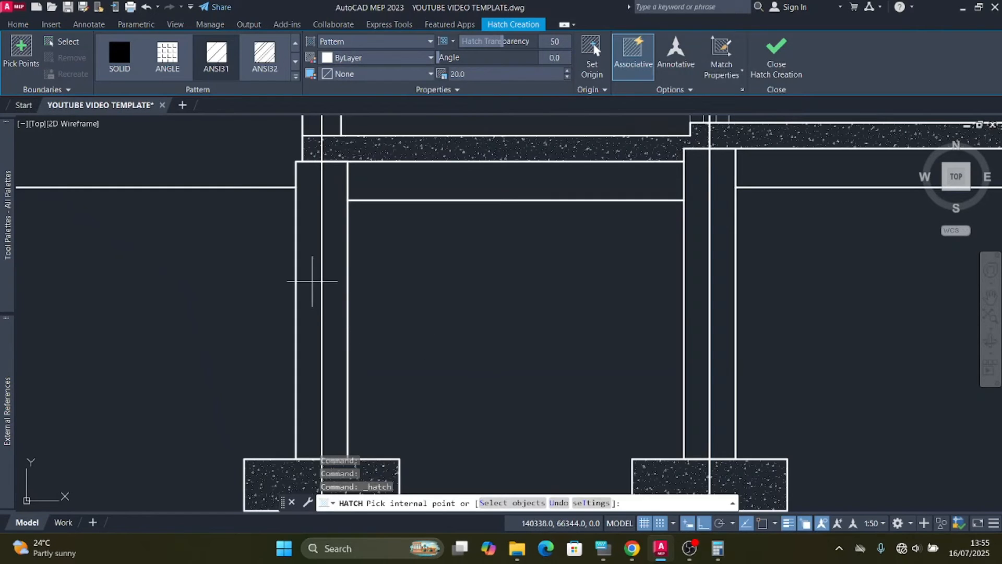
Step: Hatch both halves of the two left-hand foundation walls with the ANSI31 pattern
click(310, 277)
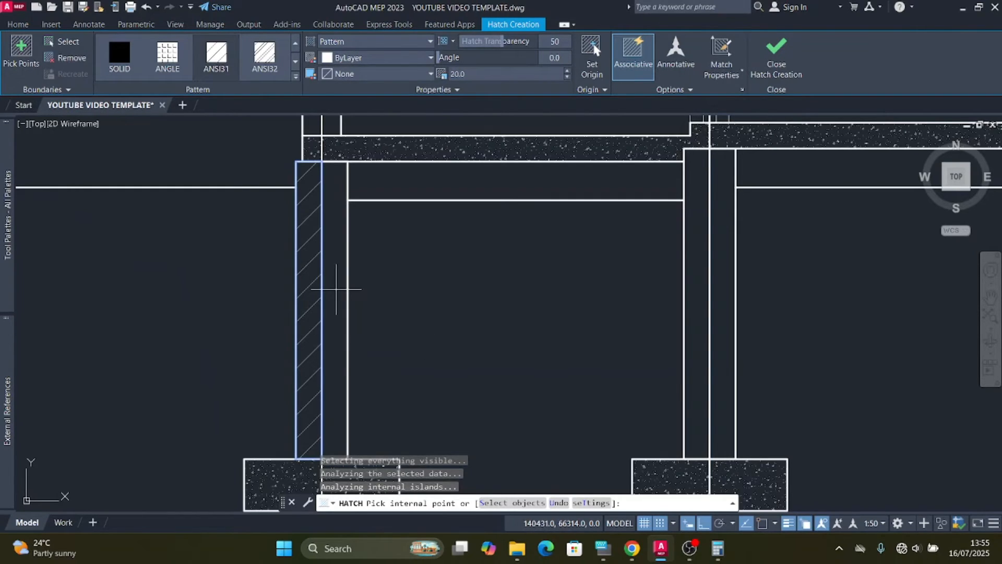
click(337, 289)
scroll(282, 300, down, 3)
scroll(429, 300, up, 3)
click(430, 299)
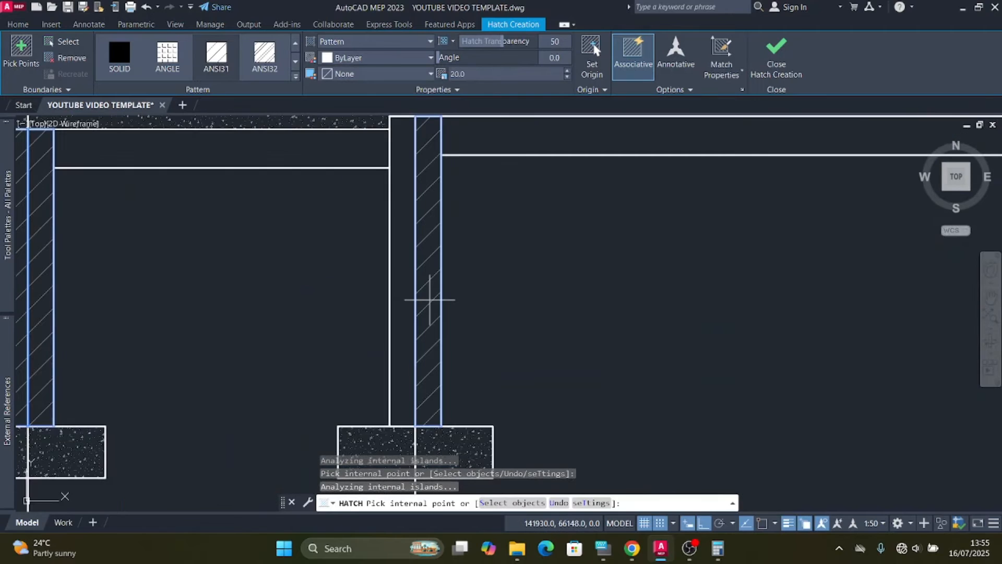
click(397, 257)
Step: Hatch both halves of the middle foundation wall and the foundation wall below the right door with ANSI31
scroll(403, 265, down, 4)
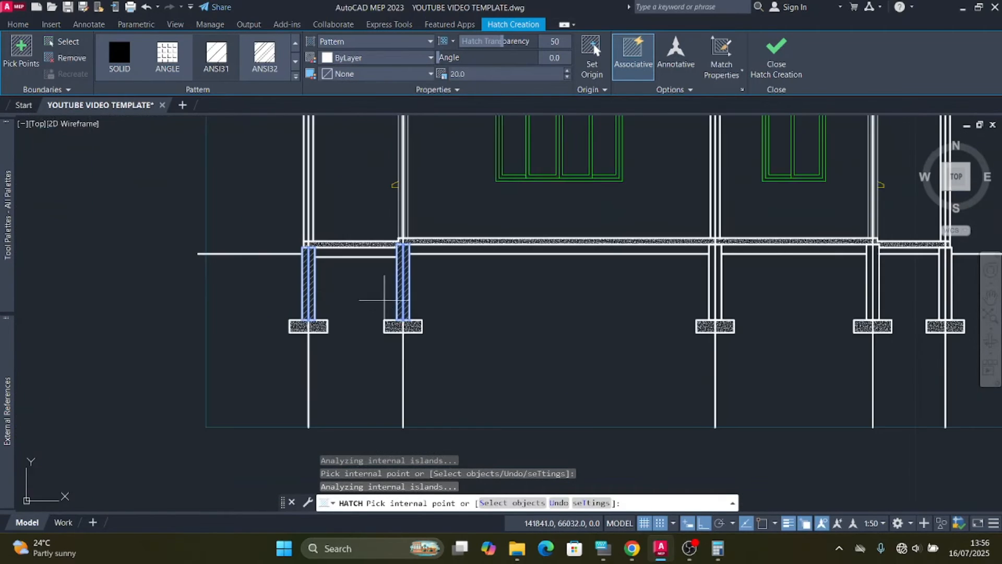
scroll(577, 270, up, 4)
click(557, 247)
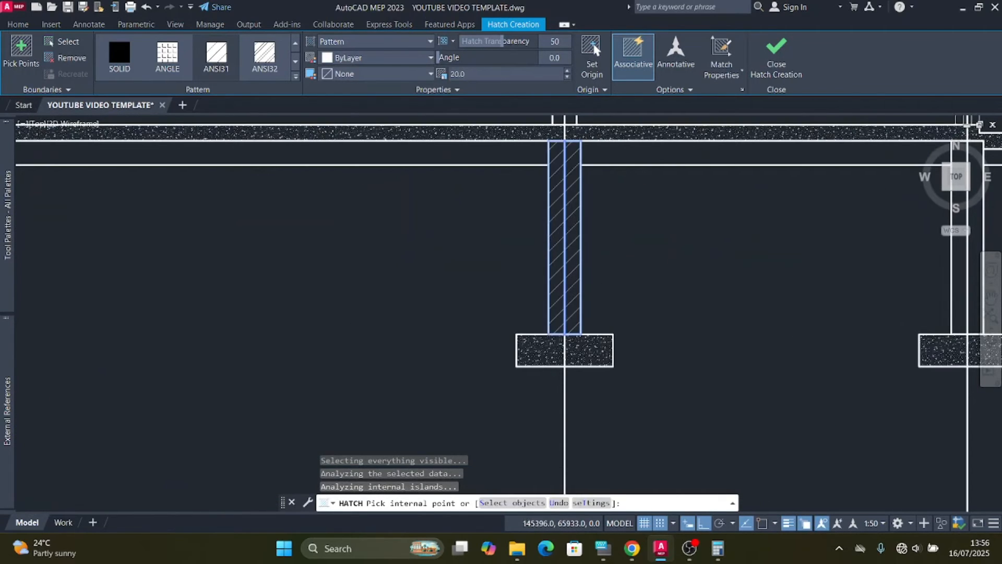
scroll(553, 248, down, 4)
scroll(290, 251, up, 4)
click(364, 281)
click(342, 255)
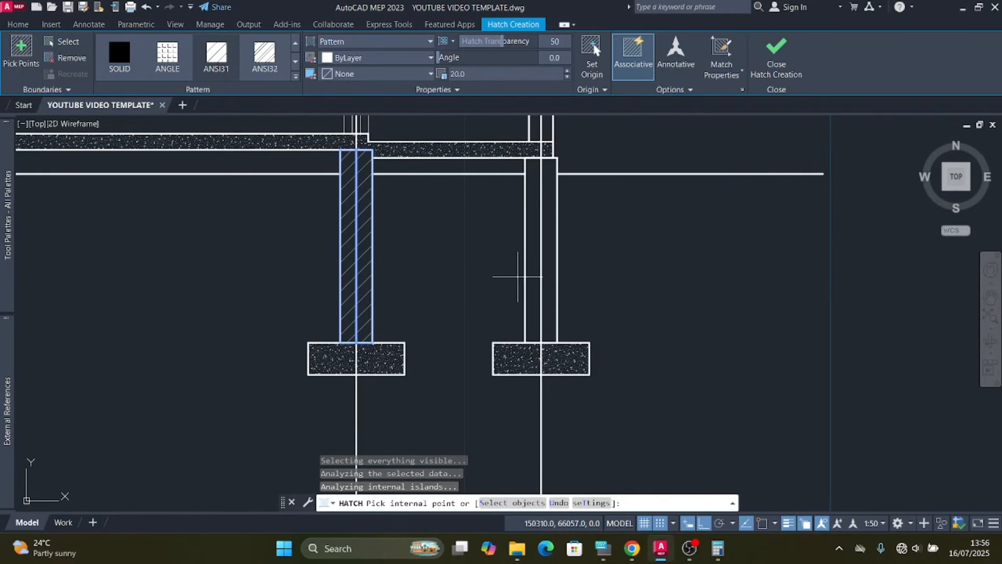
Step: Hatch both halves of the rightmost foundation wall and of the two upper walls above the roof slab with ANSI31
click(552, 260)
click(533, 251)
scroll(534, 250, down, 4)
scroll(348, 161, up, 4)
click(332, 283)
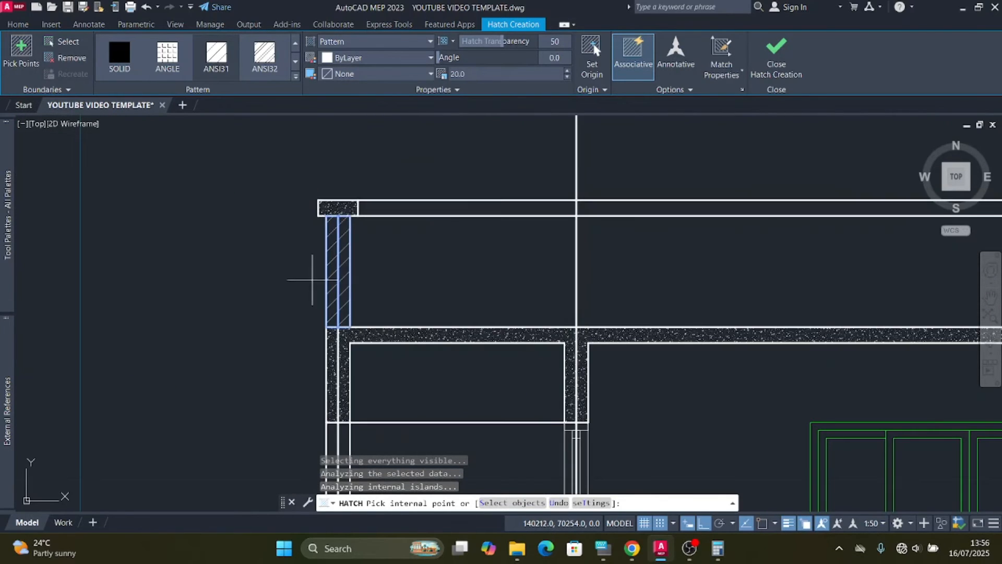
scroll(308, 275, down, 4)
scroll(659, 266, up, 4)
click(629, 256)
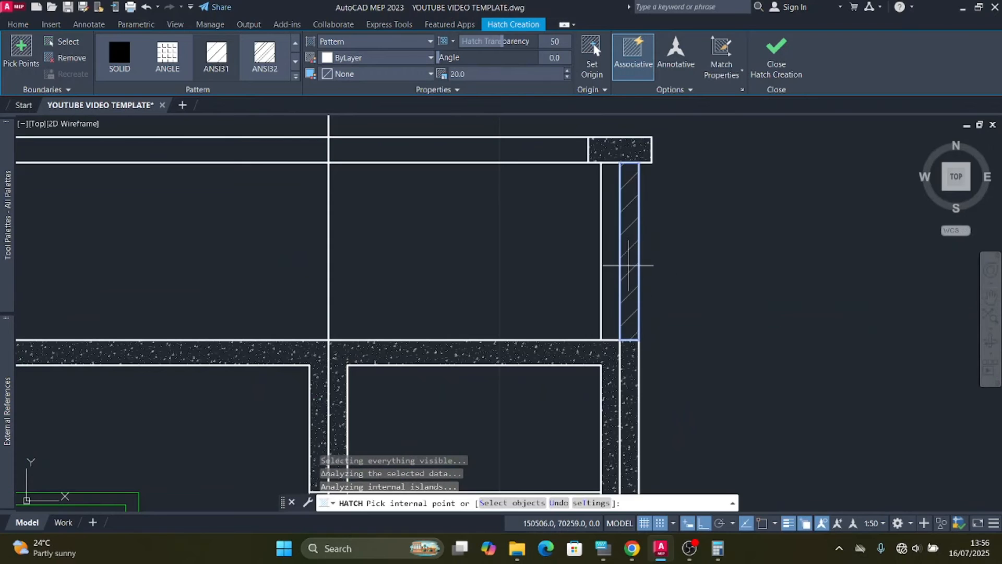
click(607, 251)
key(Escape)
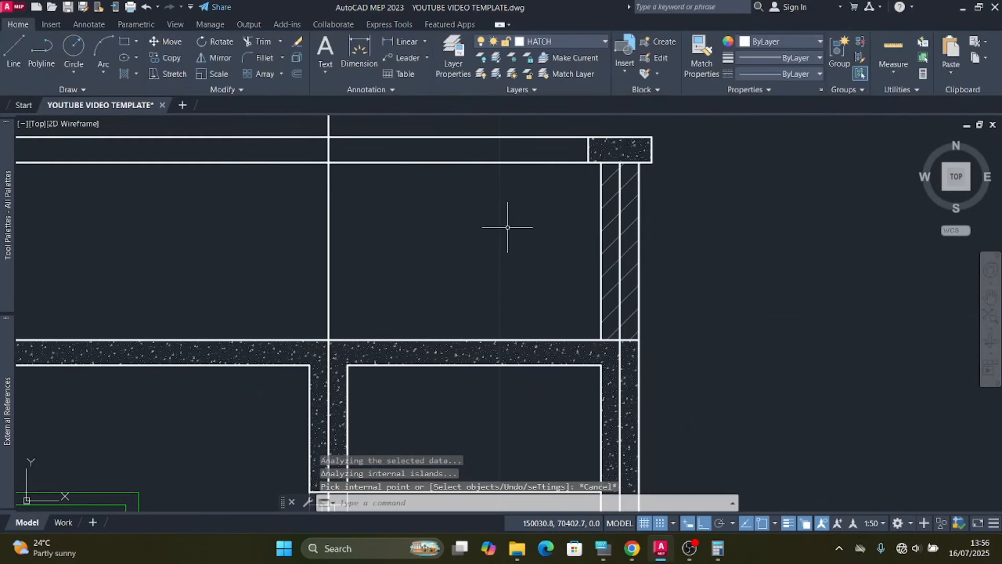
Step: Stretch the beam's bottom line at the right end of the section to the outer face of the right outer wall
scroll(521, 268, down, 4)
scroll(513, 294, up, 4)
scroll(527, 328, up, 3)
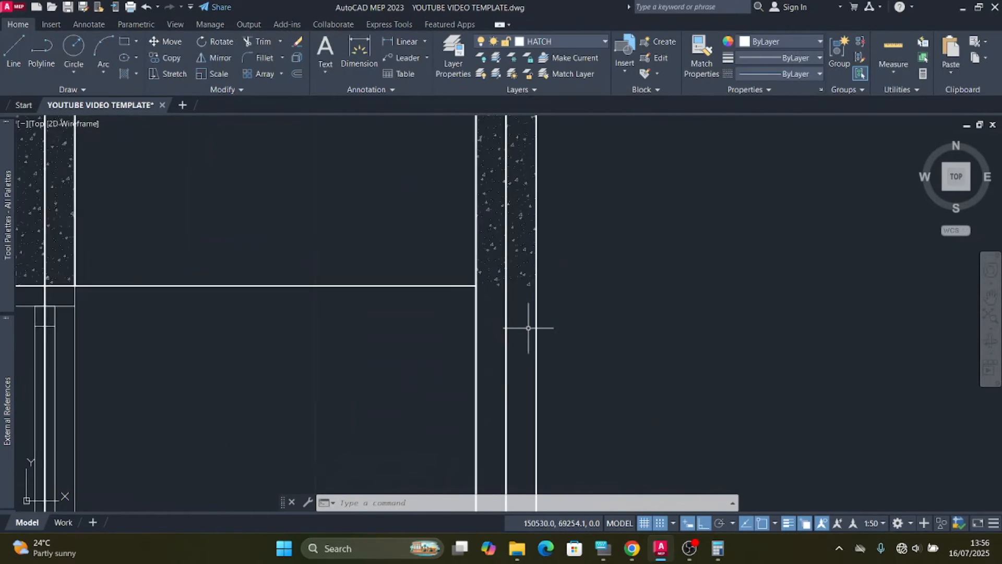
click(381, 299)
click(343, 229)
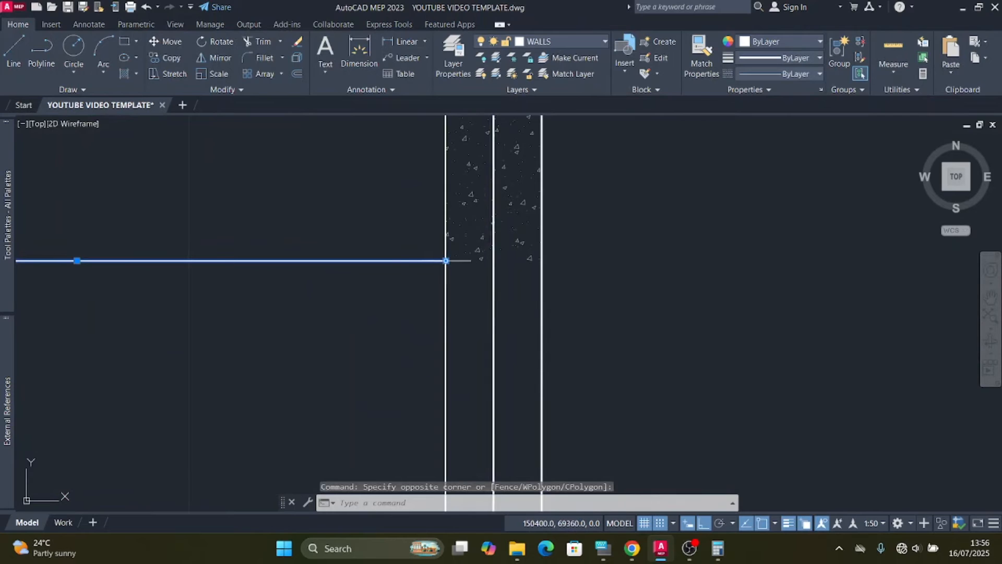
click(446, 260)
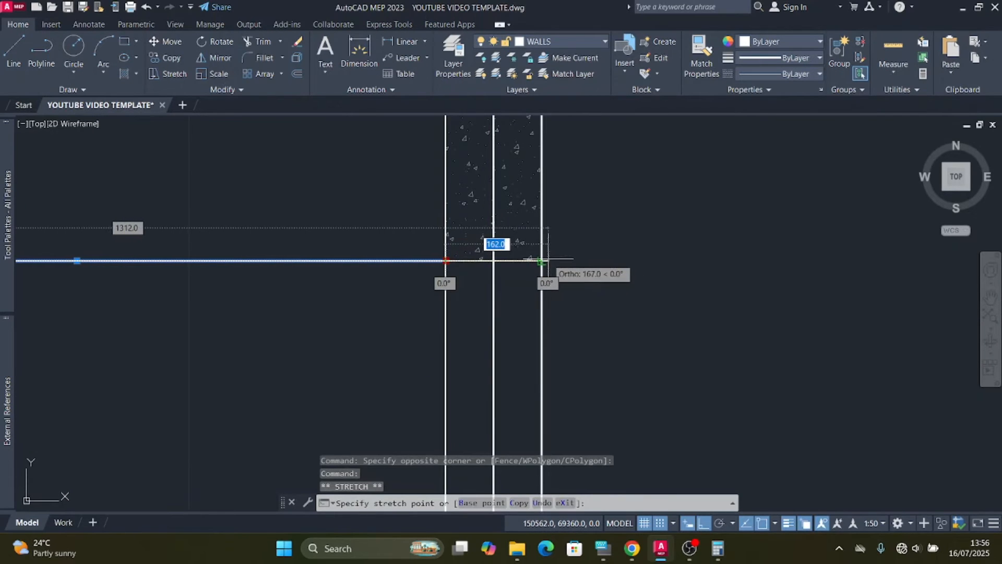
click(541, 261)
scroll(566, 251, down, 5)
key(Escape)
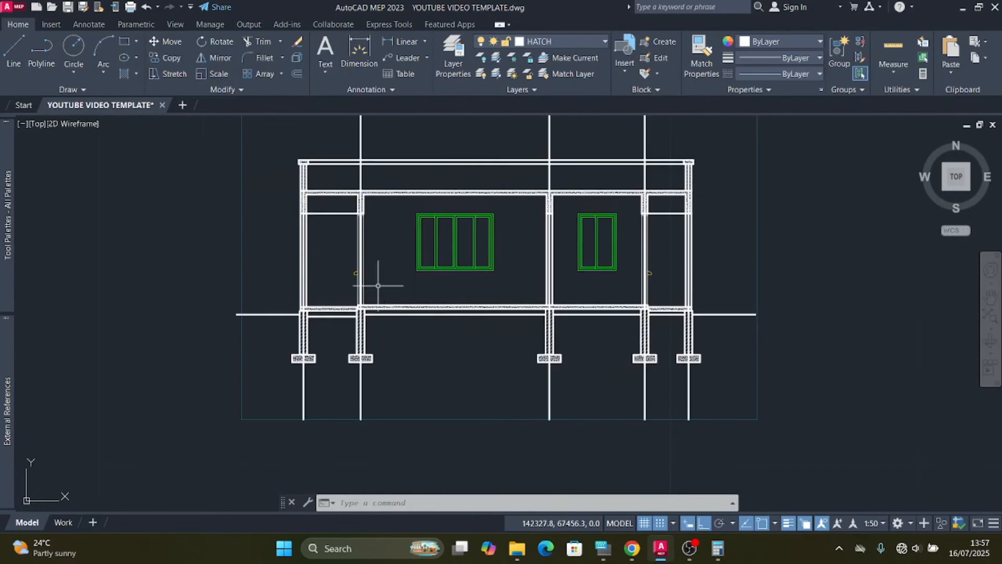
Step: Examine the hatched section against the floor plan and its grid lines below it
scroll(397, 315, down, 1)
scroll(354, 269, up, 1)
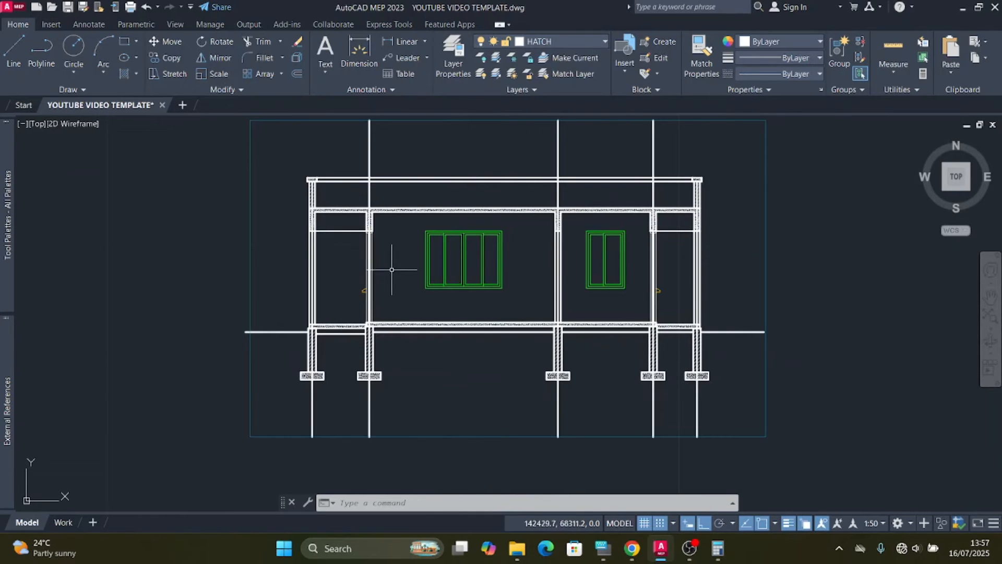
scroll(391, 270, down, 4)
scroll(479, 267, up, 2)
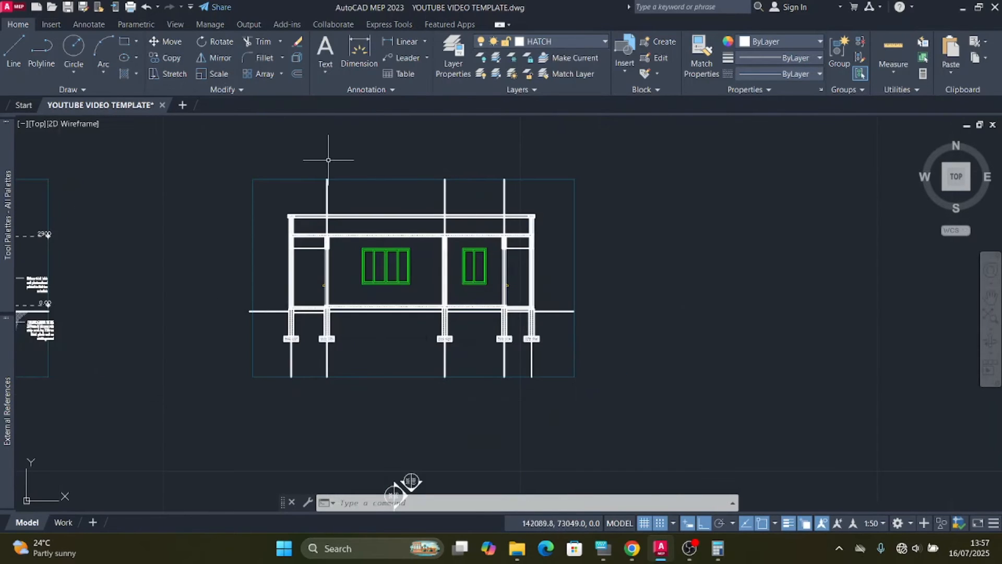
scroll(304, 158, down, 2)
scroll(292, 342, up, 3)
scroll(374, 268, down, 2)
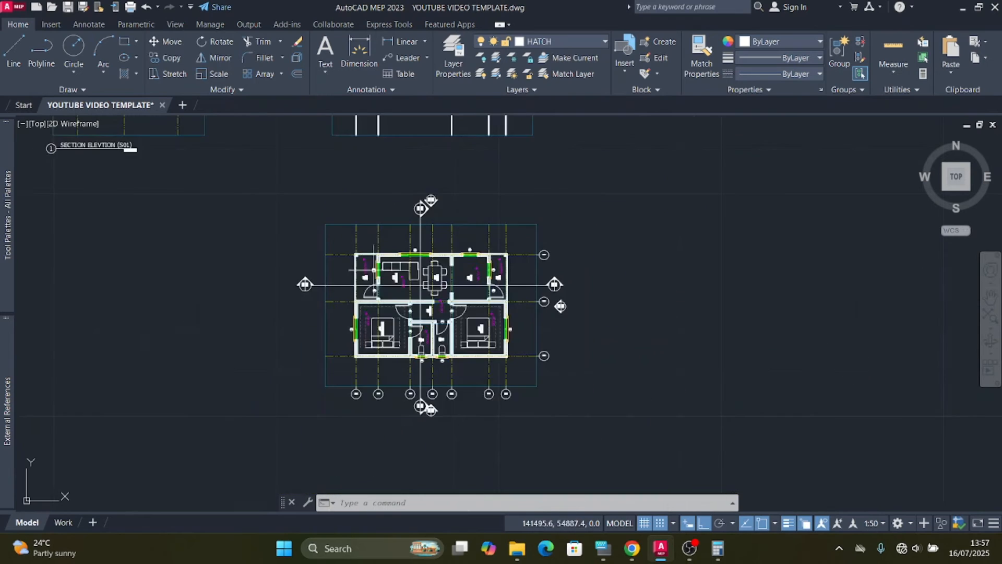
scroll(467, 235, up, 4)
scroll(555, 228, down, 2)
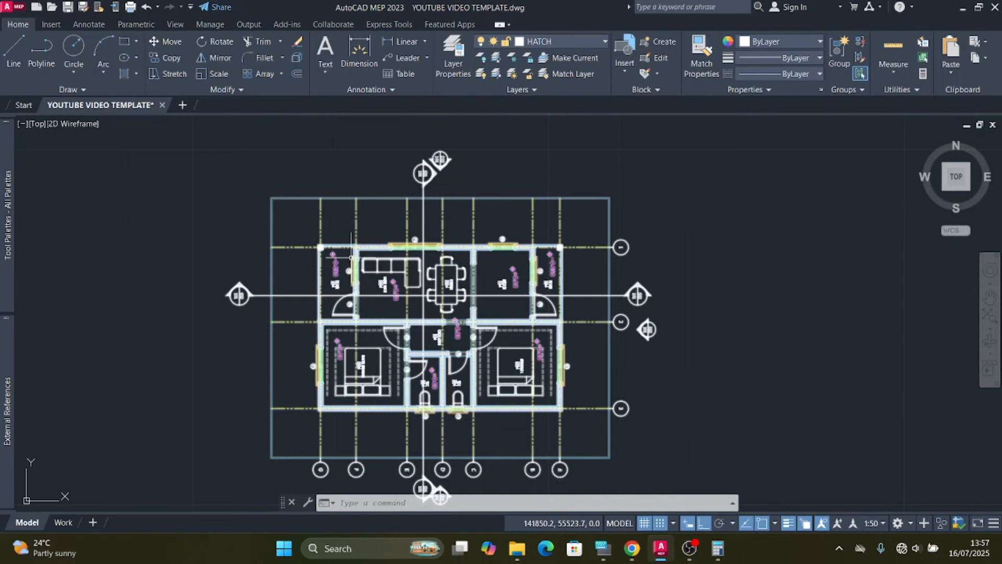
scroll(380, 229, up, 2)
scroll(381, 329, down, 4)
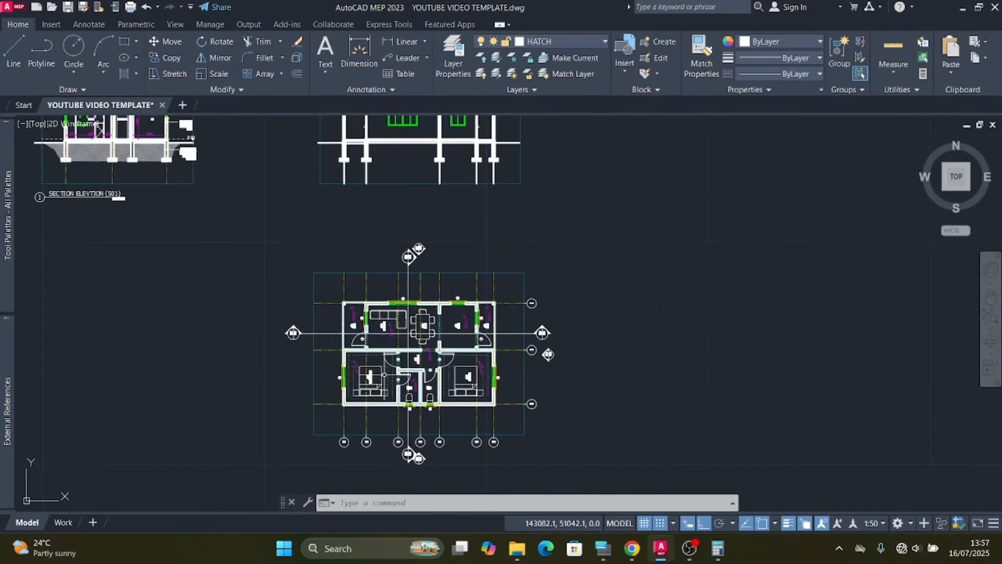
Step: On the GRID LINES layer, draw a vertical line from the plan's leftmost grid line up to the top edge of the section's frame
click(17, 50)
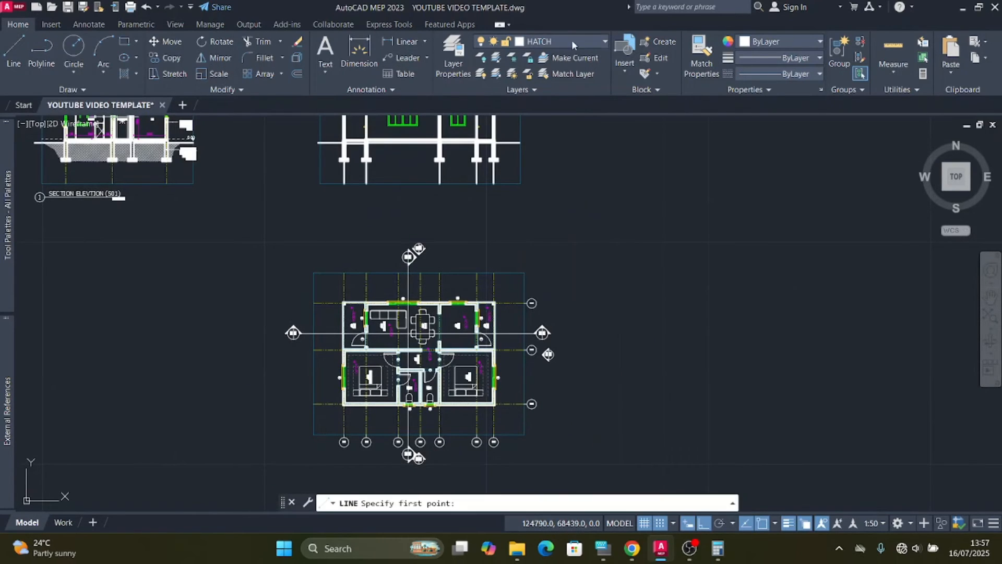
click(604, 42)
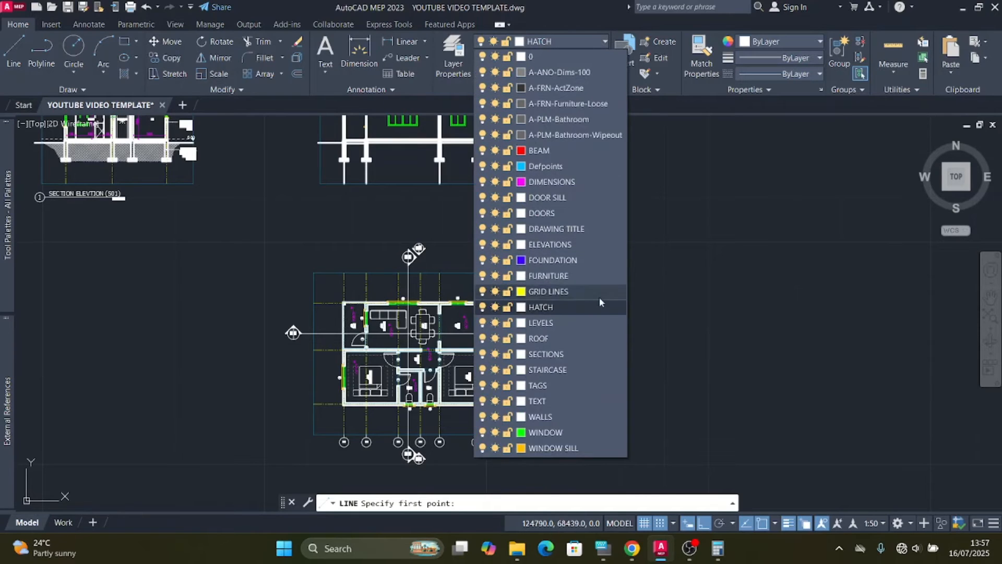
click(584, 291)
scroll(334, 279, up, 8)
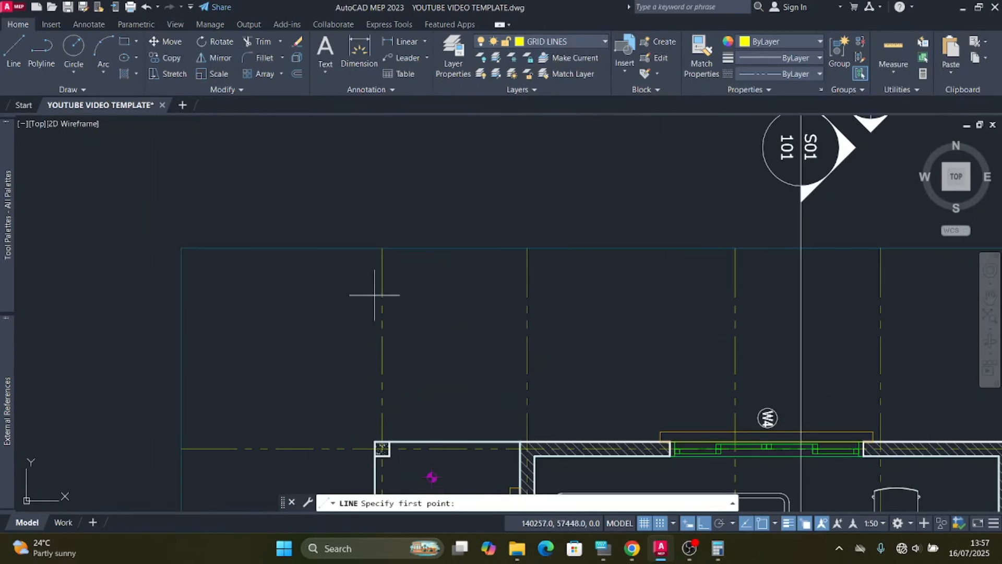
scroll(383, 193, down, 5)
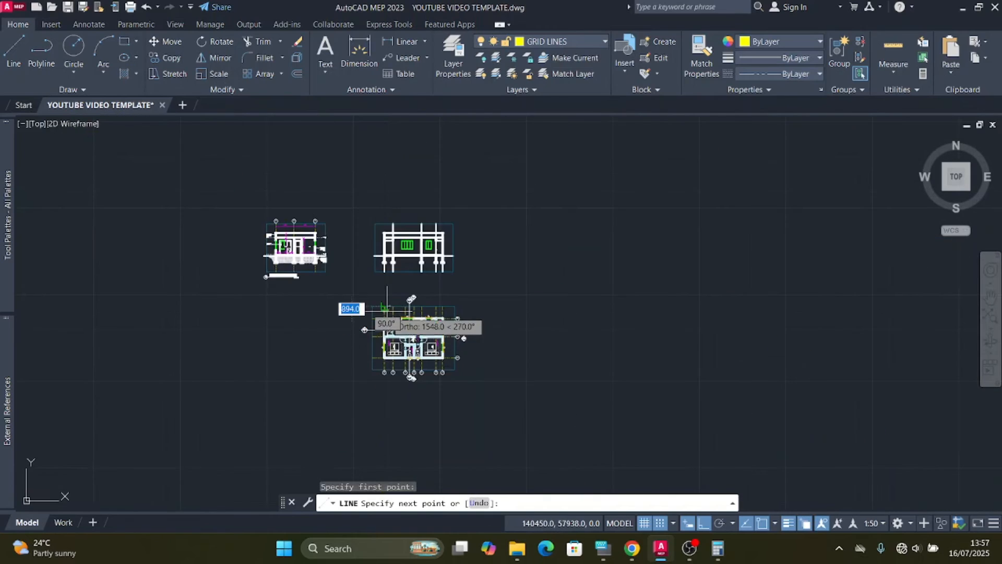
scroll(381, 240, up, 5)
scroll(391, 202, up, 3)
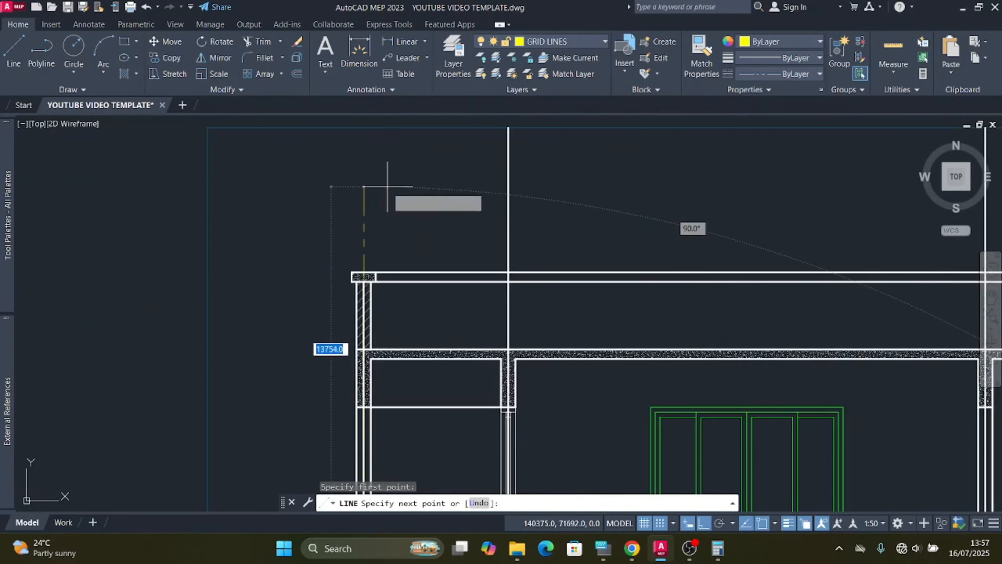
scroll(365, 313, down, 4)
scroll(393, 341, up, 3)
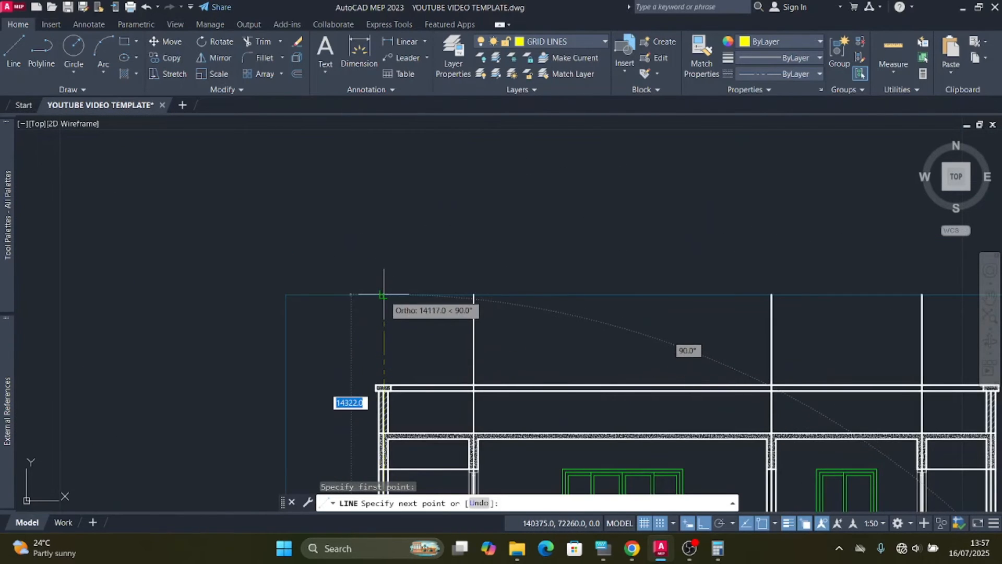
key(Escape)
Step: Copy the new vertical grid line onto each of the floor plan's six other vertical grid lines, using its lower end as base point
click(411, 333)
click(360, 312)
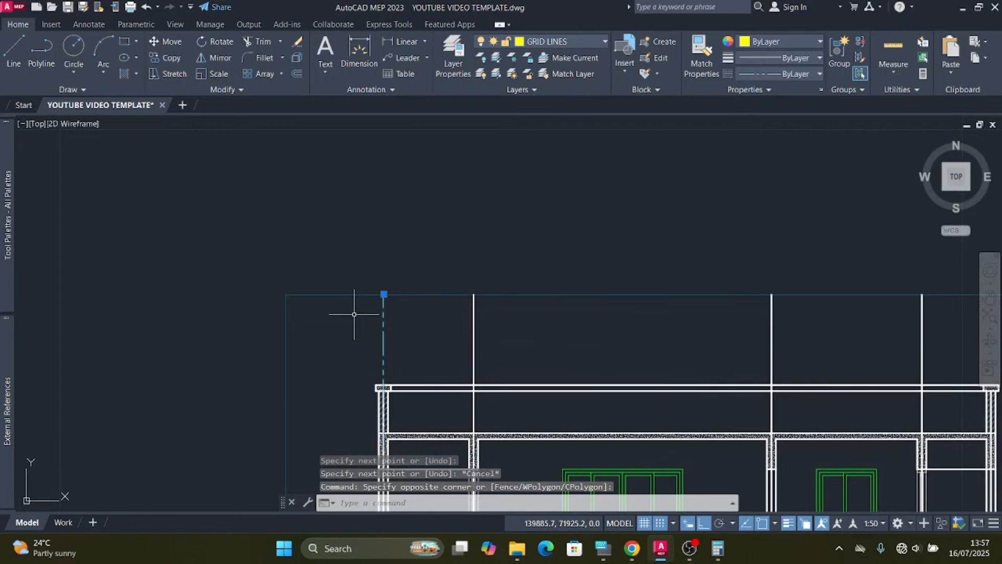
click(170, 59)
scroll(454, 209, down, 7)
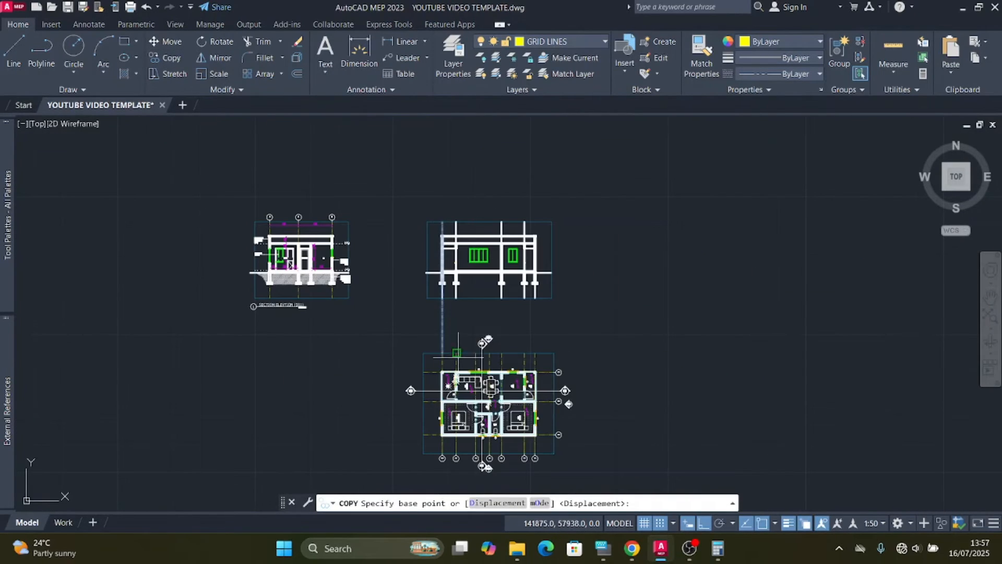
scroll(457, 350, up, 8)
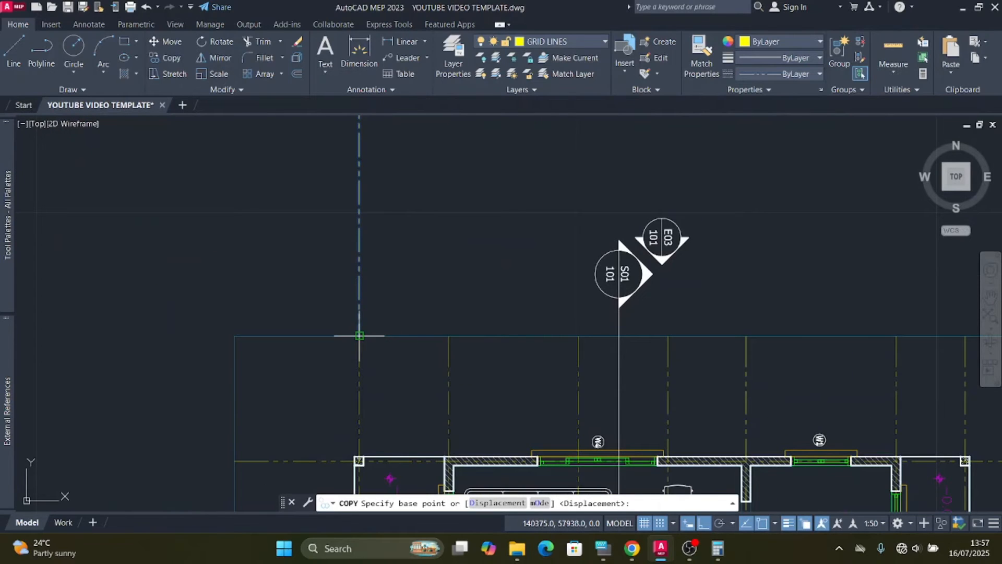
click(360, 336)
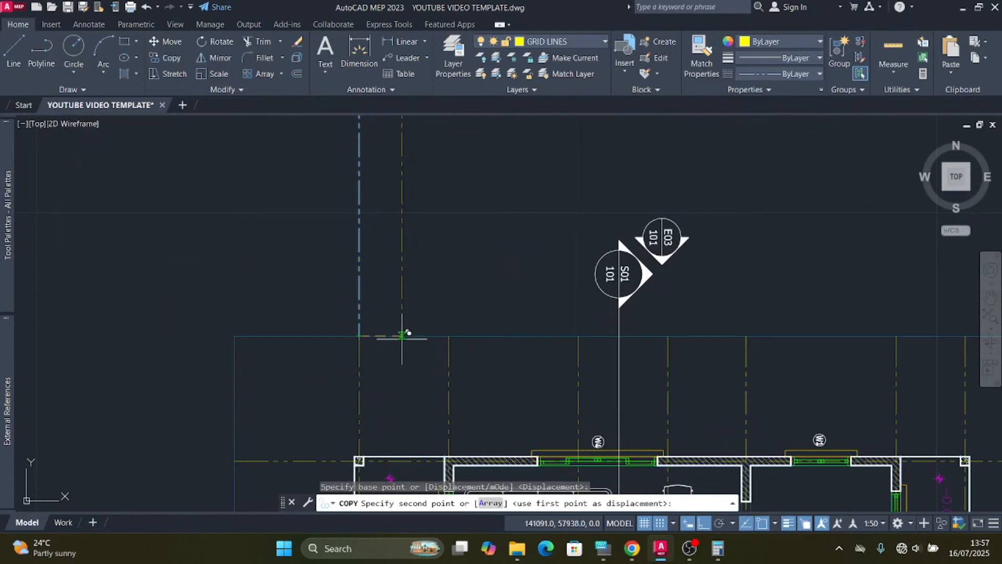
click(449, 335)
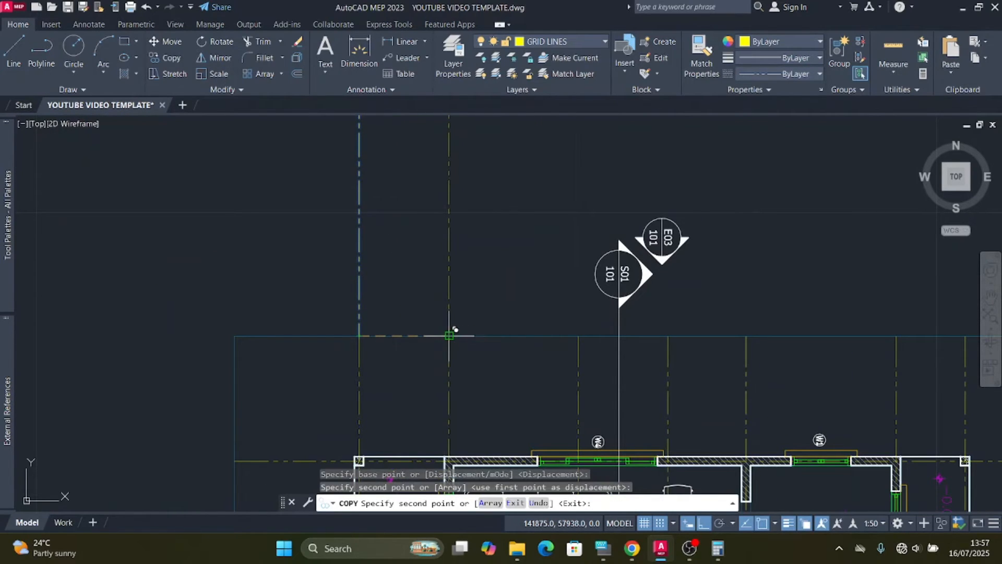
click(579, 336)
click(656, 336)
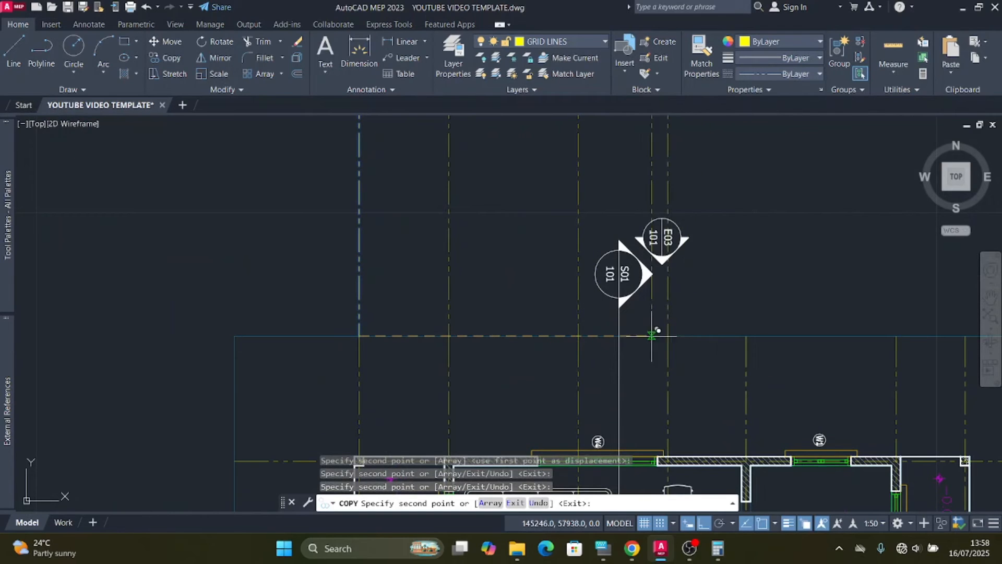
scroll(333, 334, down, 5)
scroll(522, 336, up, 5)
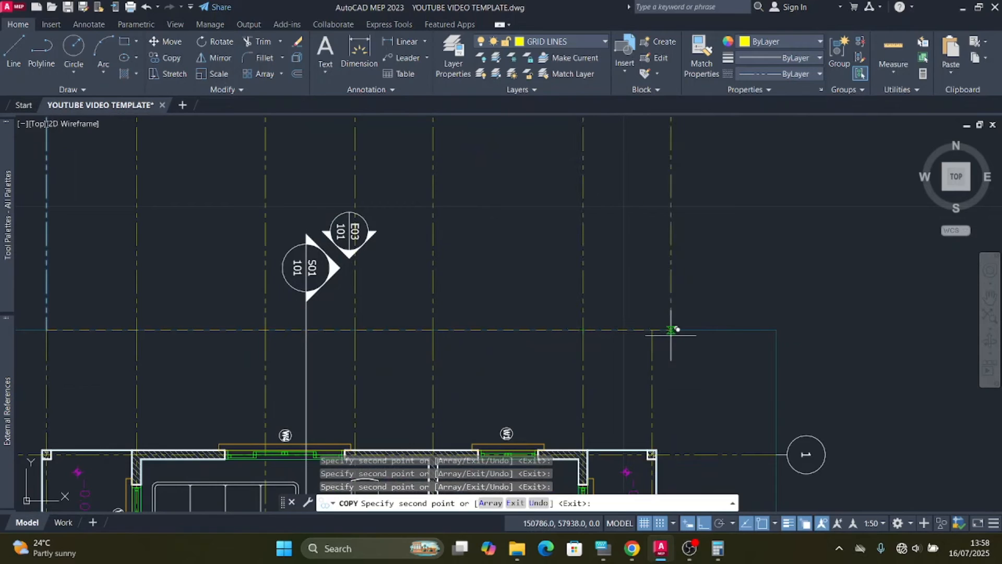
scroll(496, 331, down, 5)
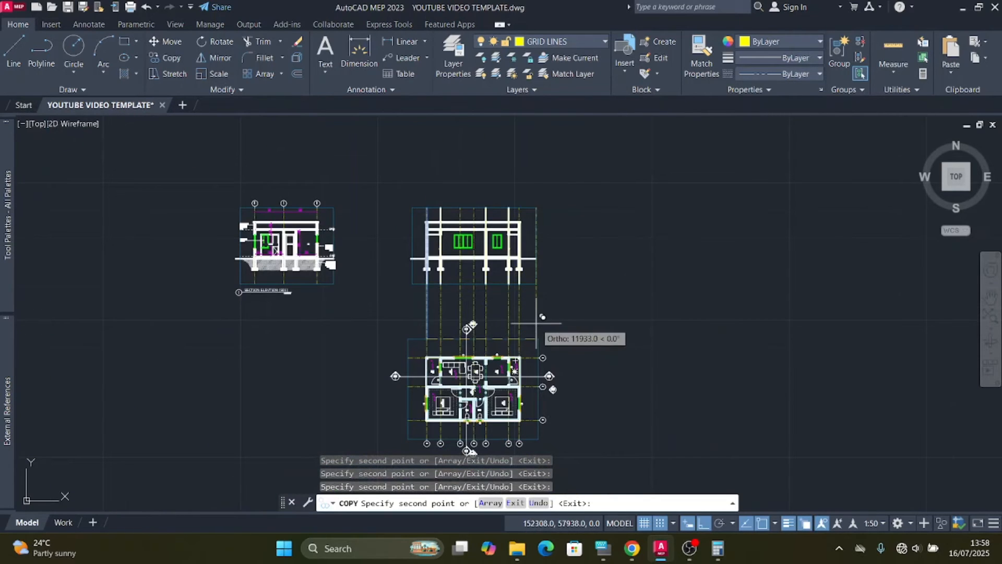
key(Escape)
Step: Delete the five white WALLS-layer centre lines running through the section's foundation walls, keeping the yellow grid lines
scroll(503, 252, up, 6)
scroll(569, 389, up, 6)
click(521, 349)
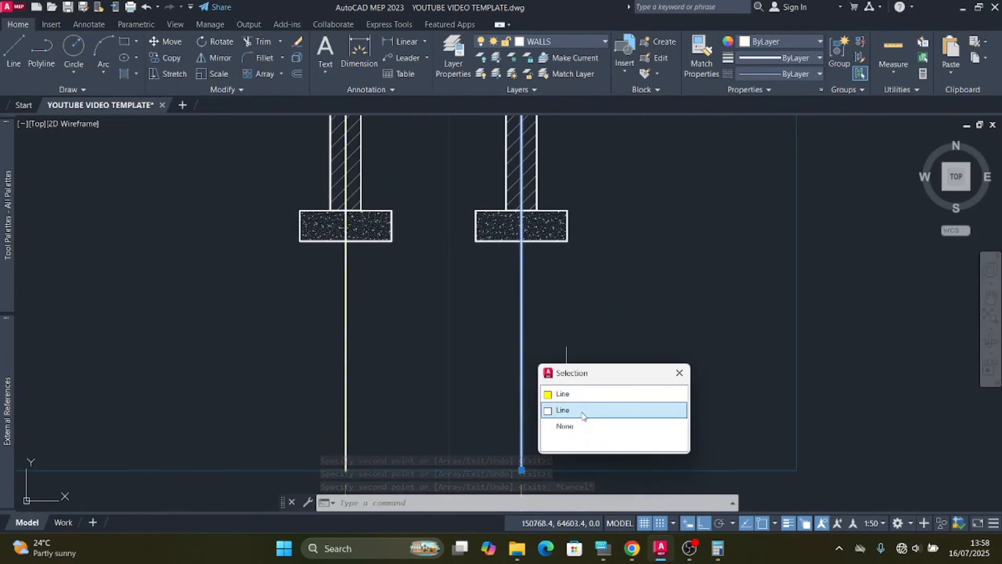
click(581, 410)
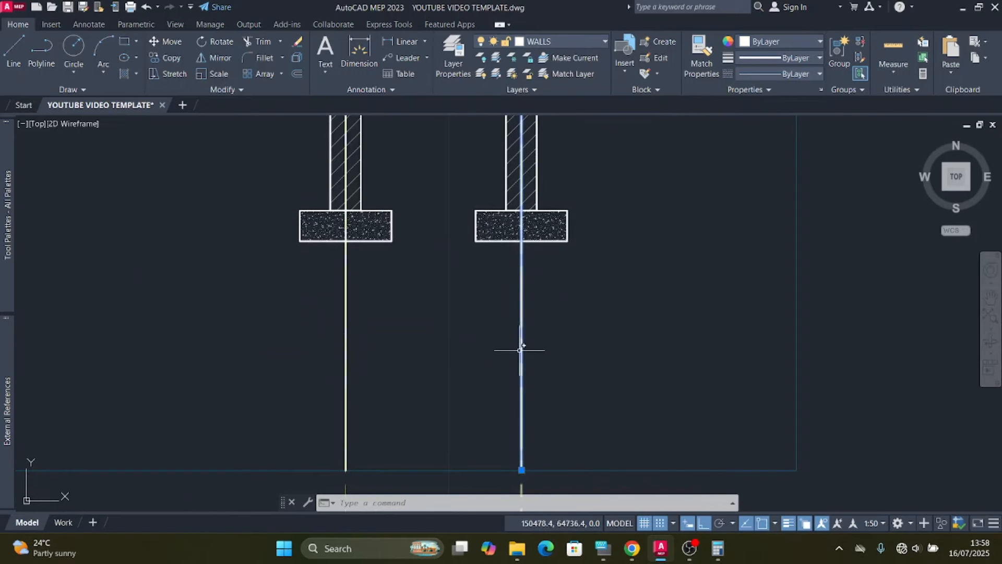
click(346, 325)
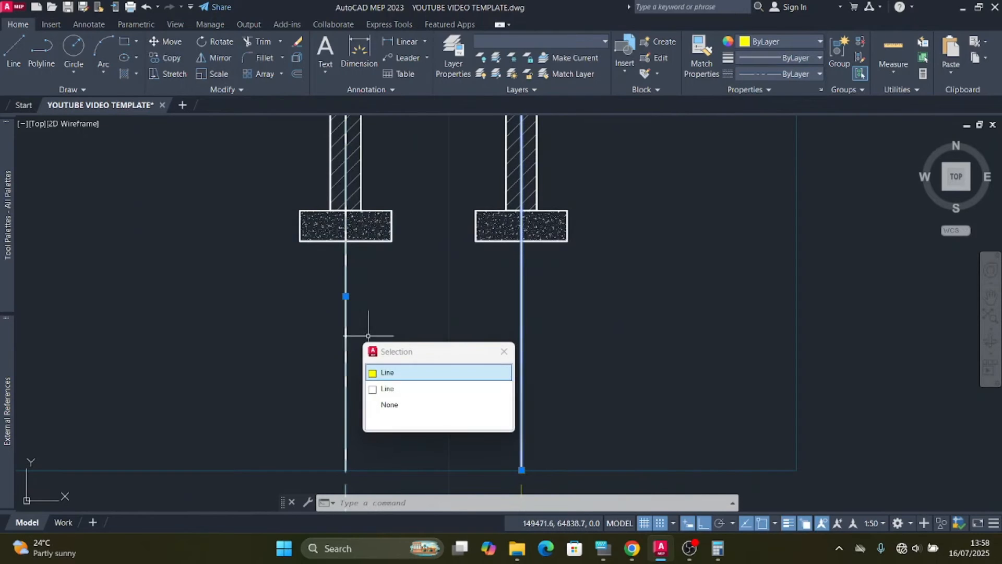
click(403, 389)
scroll(580, 337, down, 8)
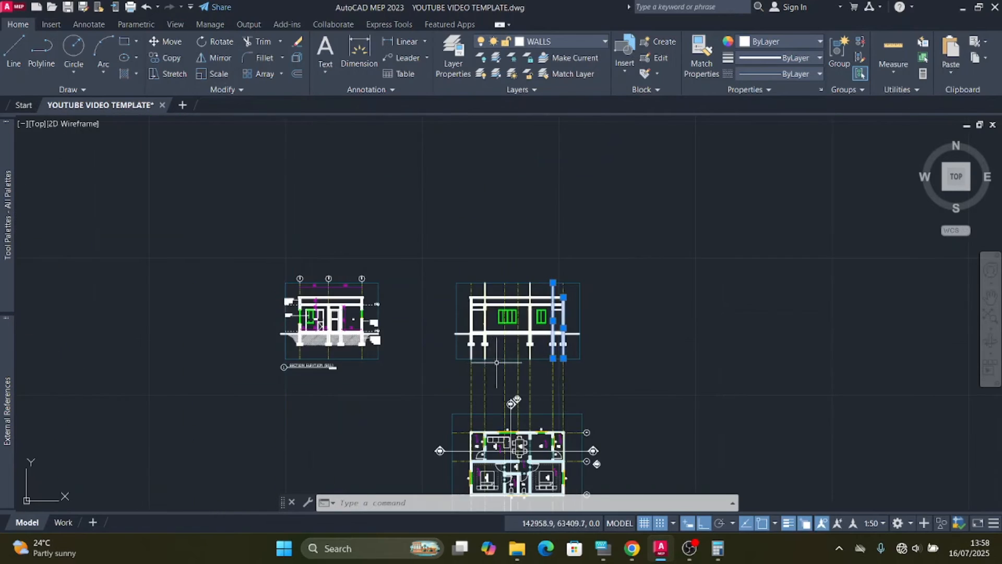
scroll(516, 355, up, 6)
scroll(644, 342, up, 4)
click(598, 318)
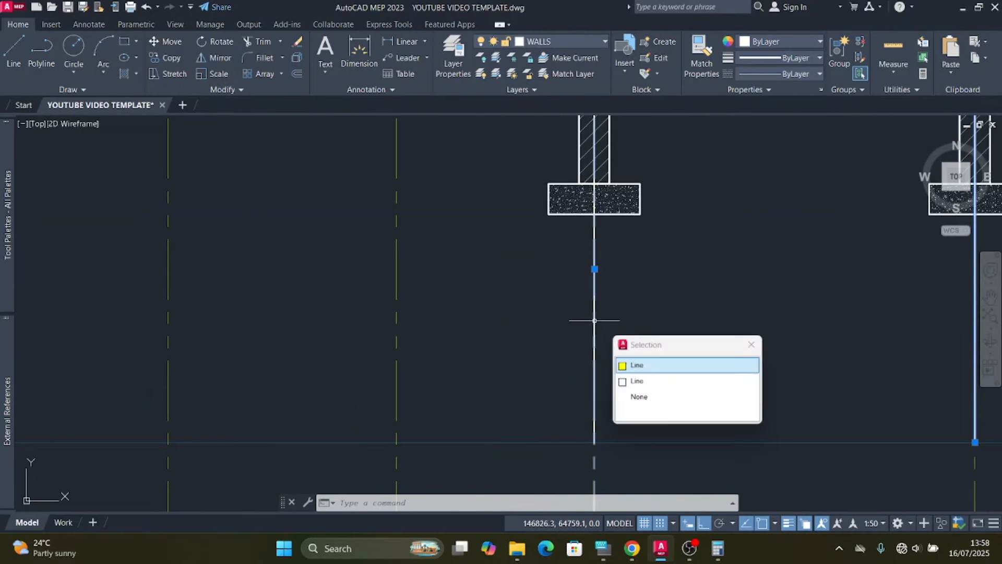
click(664, 381)
scroll(637, 365, down, 6)
scroll(454, 342, up, 4)
click(444, 316)
click(491, 371)
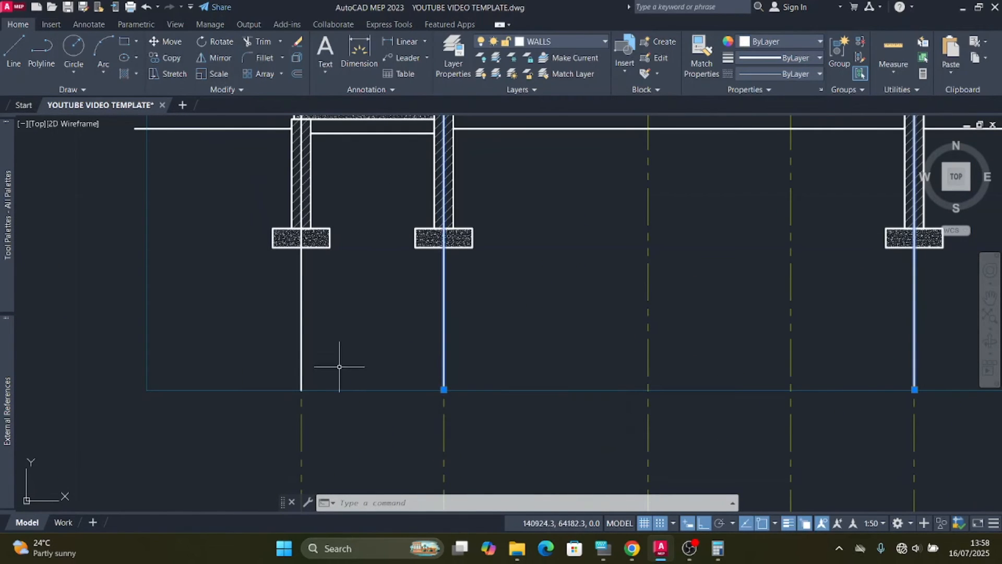
click(300, 321)
click(349, 384)
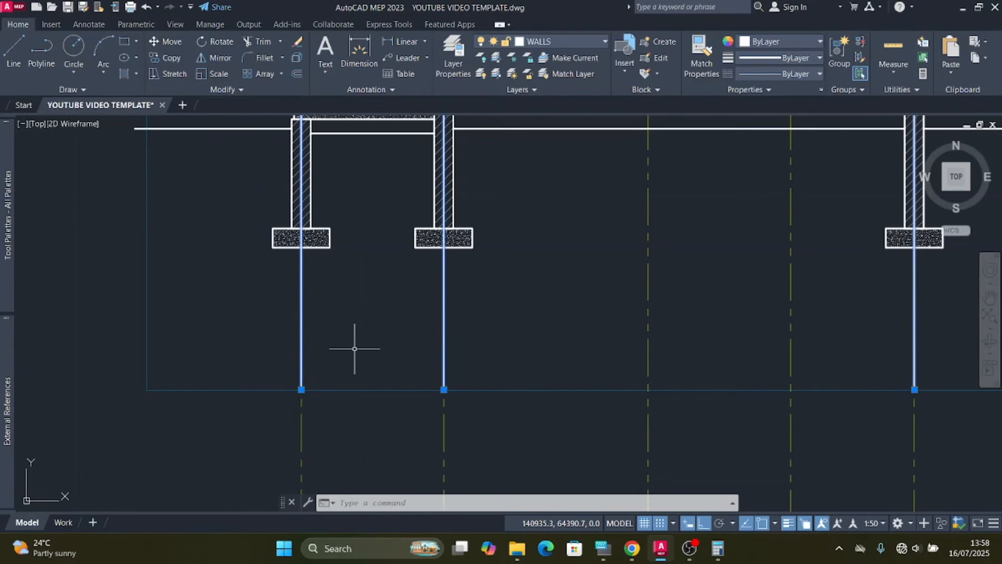
key(Delete)
Step: Trim off the parts of the seven vertical grid lines that extend below the lower edge of the section's frame
scroll(381, 364, down, 4)
click(381, 364)
click(377, 369)
scroll(377, 370, up, 2)
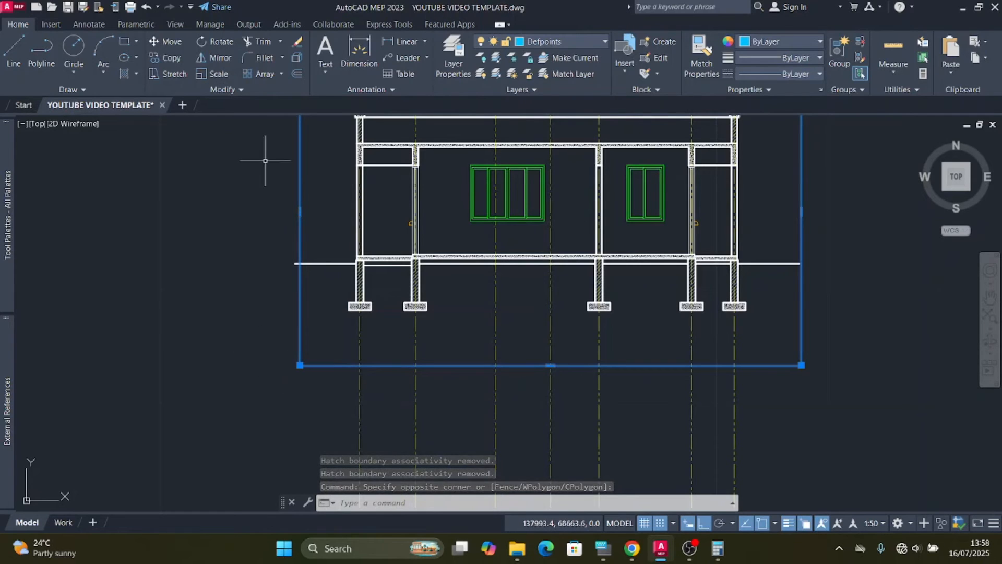
click(261, 41)
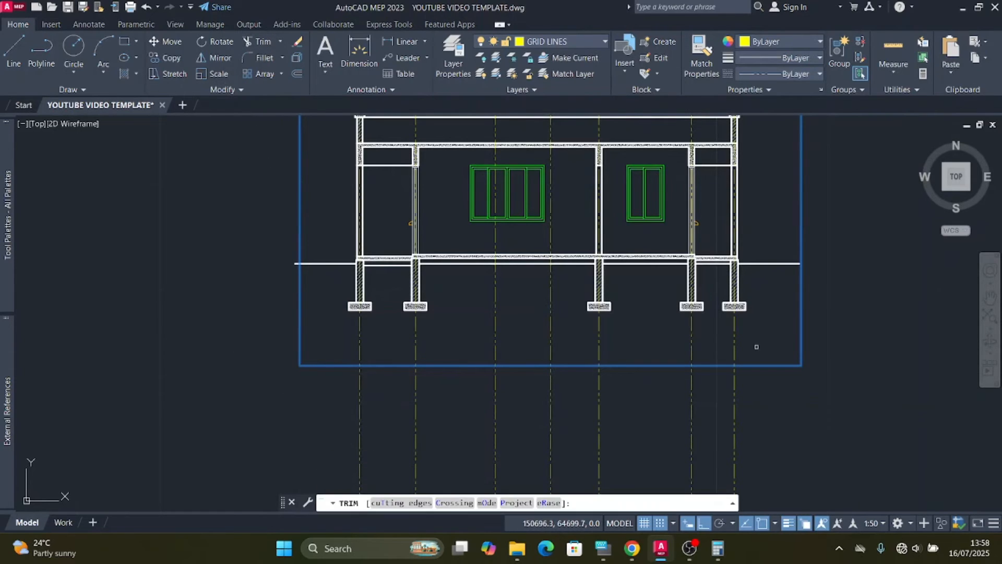
click(768, 403)
click(289, 422)
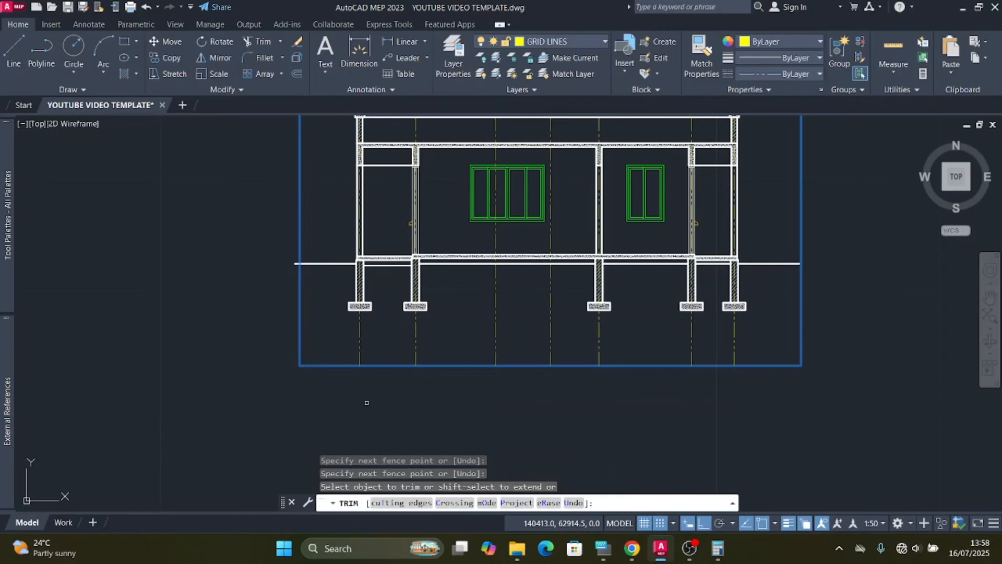
scroll(333, 382, down, 2)
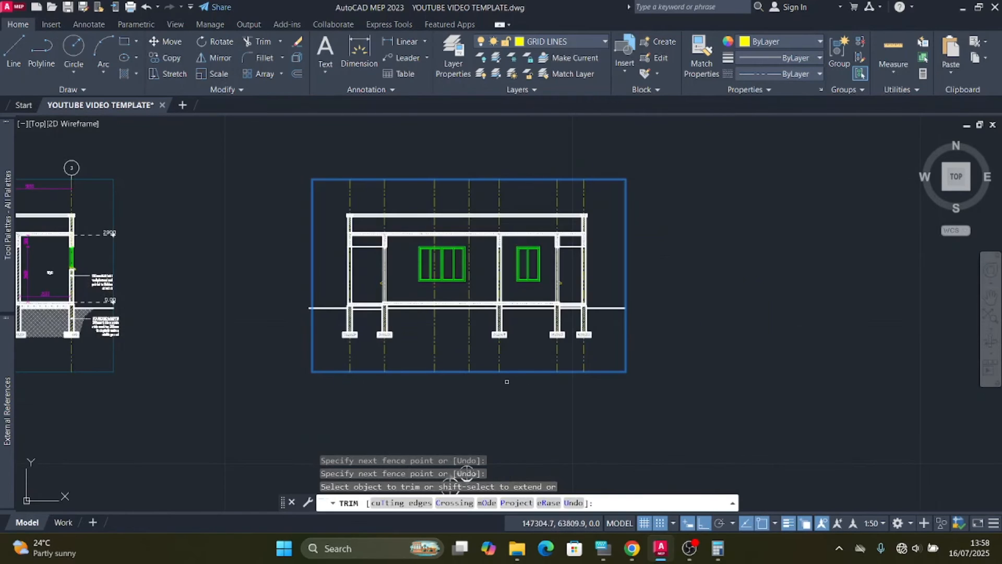
key(Escape)
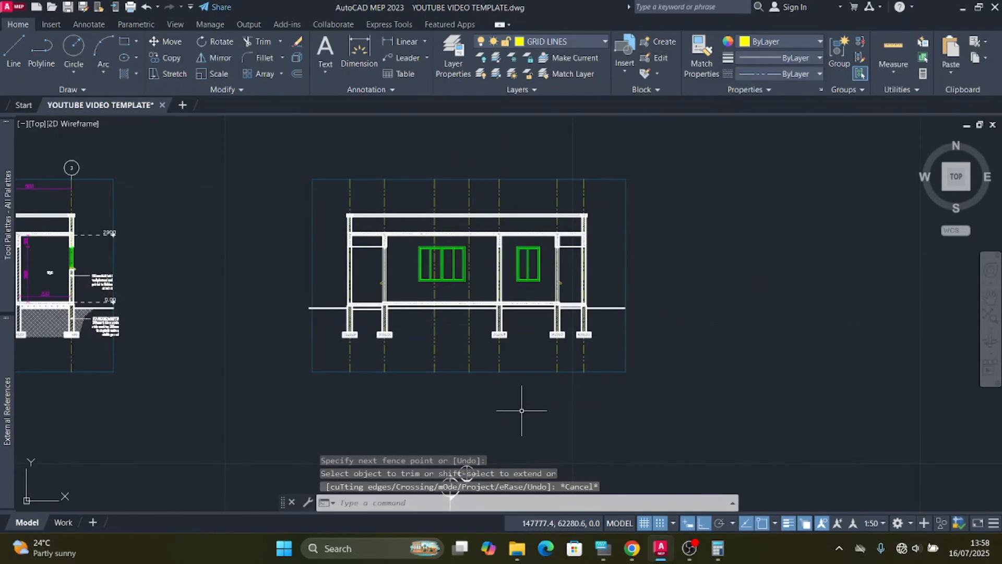
Step: Examine the section's grid lines and the grid bubbles along the floor plan's lower edge to identify each line's letter
scroll(351, 286, up, 3)
scroll(393, 330, down, 2)
scroll(398, 218, up, 2)
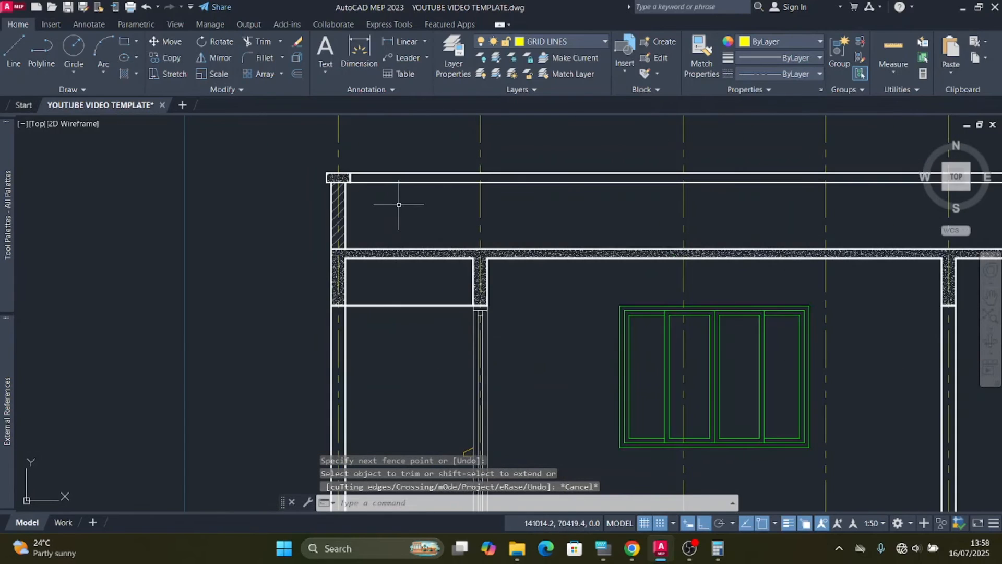
scroll(393, 218, down, 3)
scroll(499, 465, down, 3)
scroll(436, 347, up, 6)
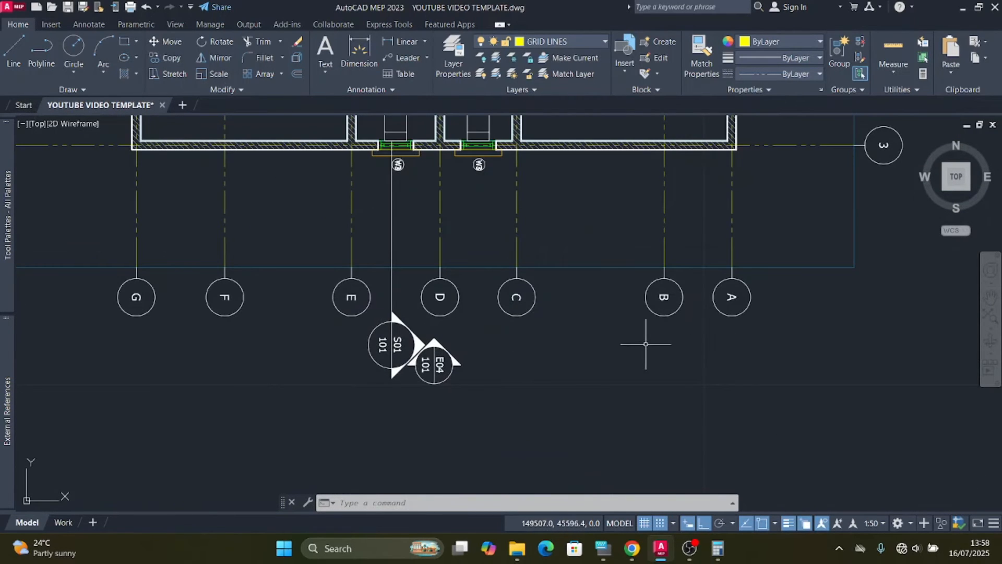
scroll(646, 344, down, 3)
scroll(619, 340, up, 3)
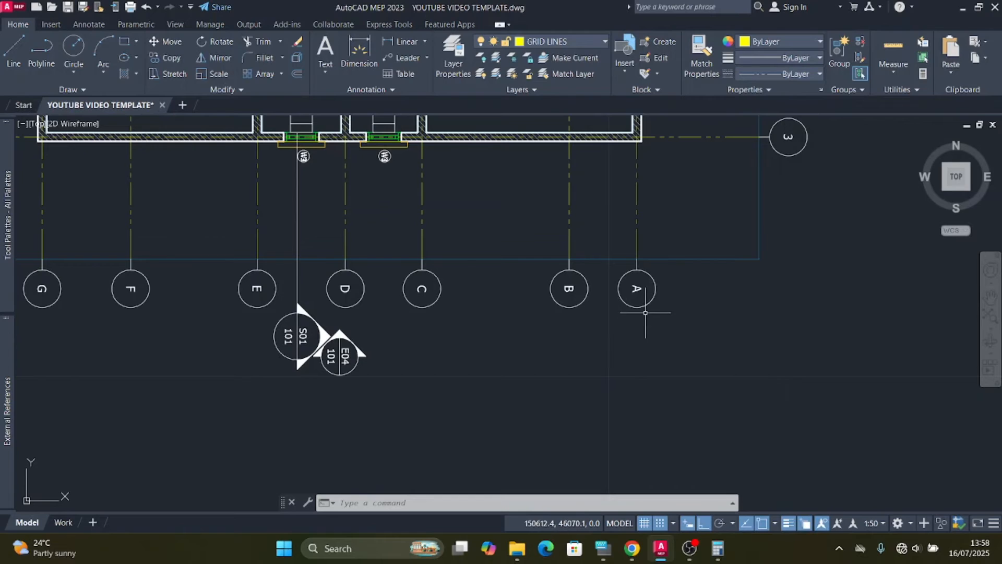
scroll(726, 335, down, 2)
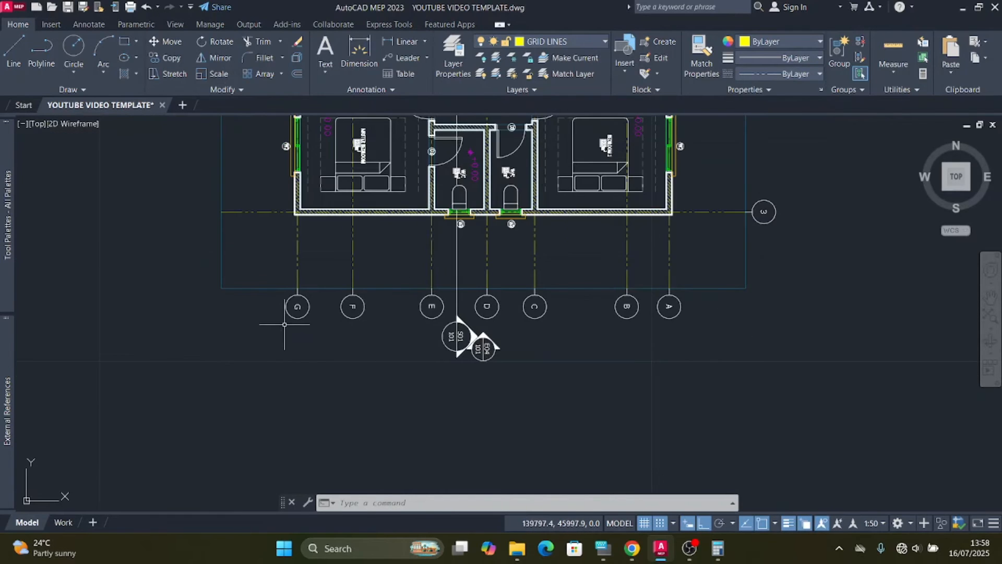
scroll(308, 386, down, 4)
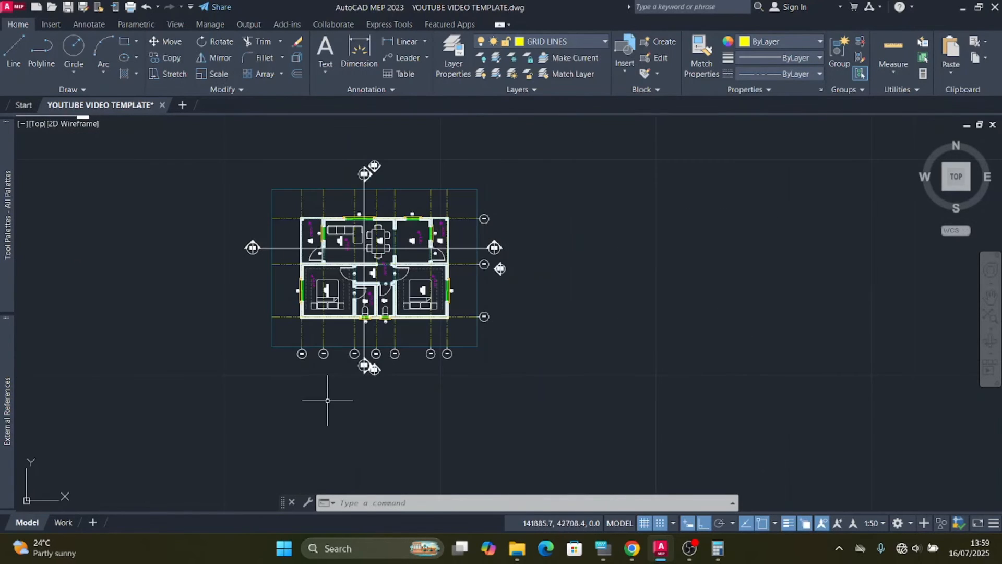
scroll(288, 374, up, 4)
scroll(378, 400, down, 4)
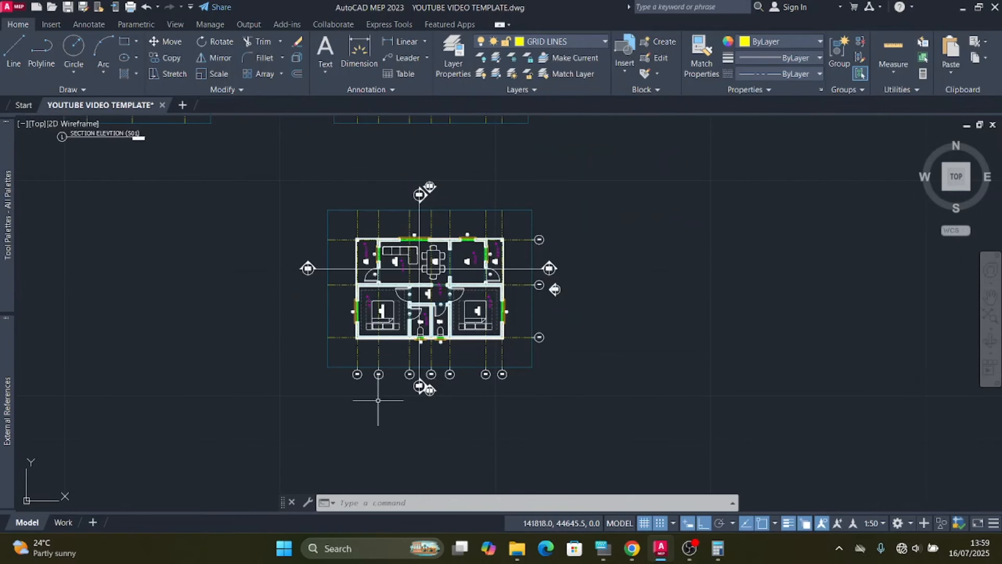
scroll(451, 425, down, 4)
scroll(336, 245, up, 8)
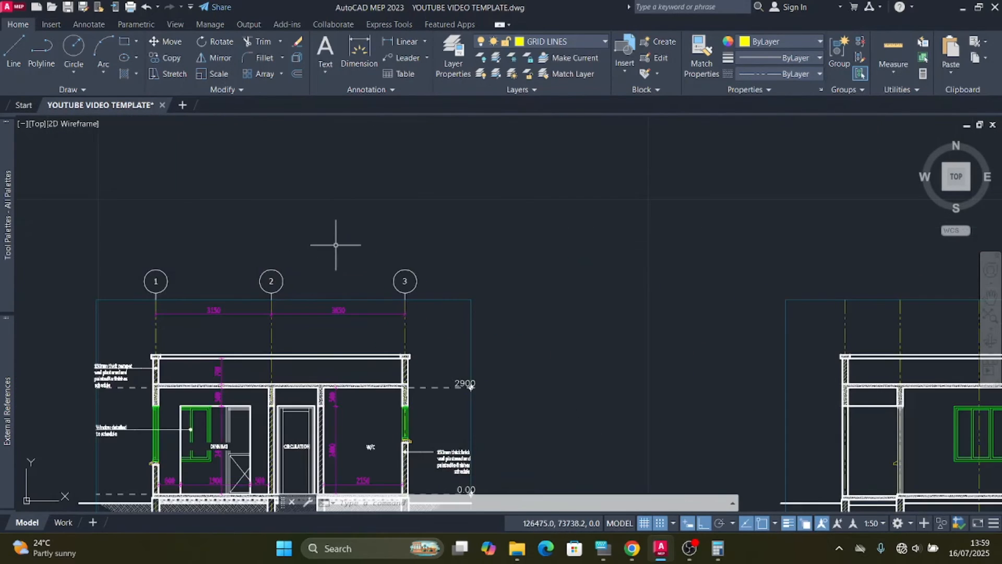
Step: Copy grid bubble 3 from SECTION ELEVTION (S01) onto the upper end of the new section's rightmost grid line, using its stem end as base point
scroll(390, 273, up, 4)
click(466, 238)
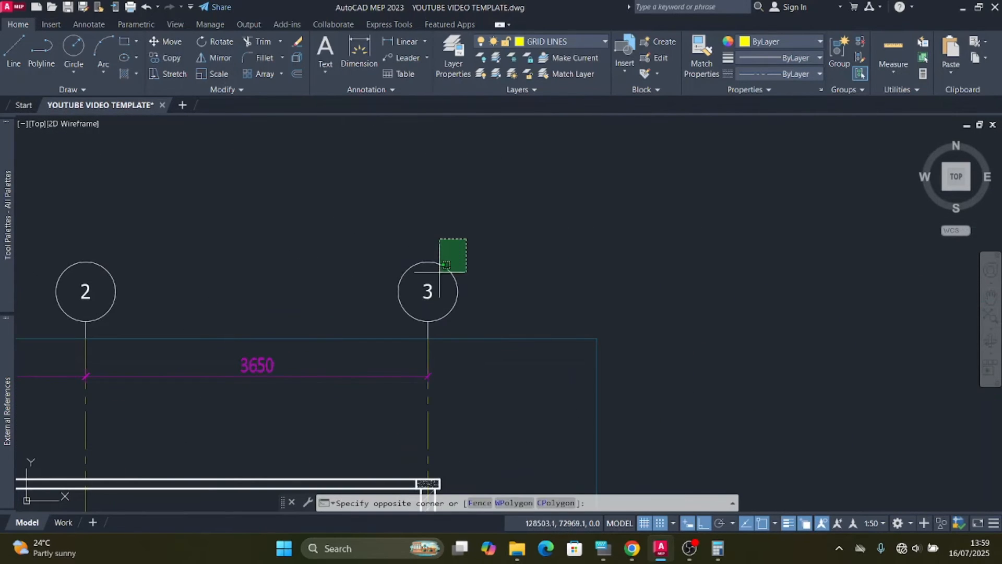
click(412, 281)
scroll(369, 283, down, 2)
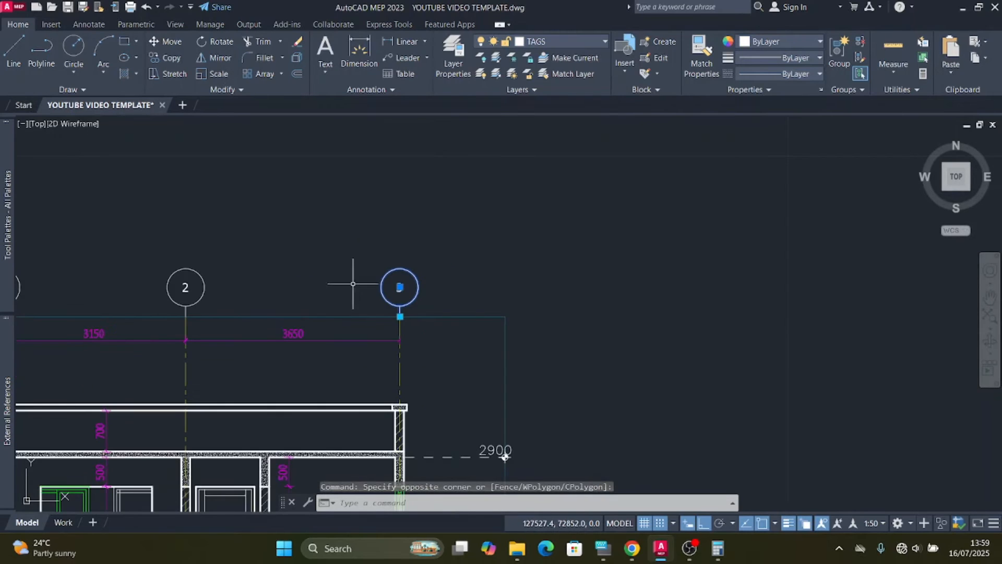
scroll(359, 227, down, 4)
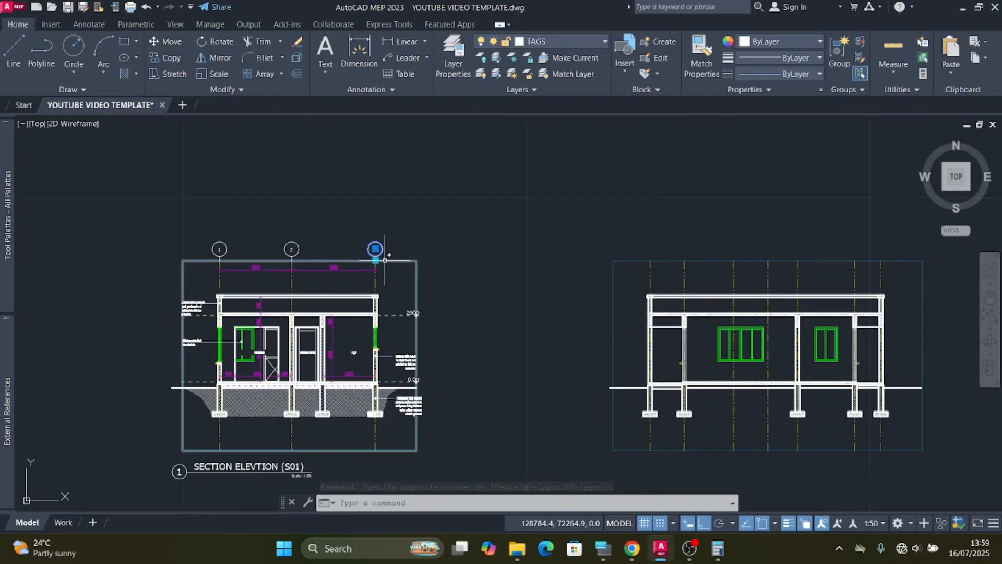
scroll(385, 260, up, 4)
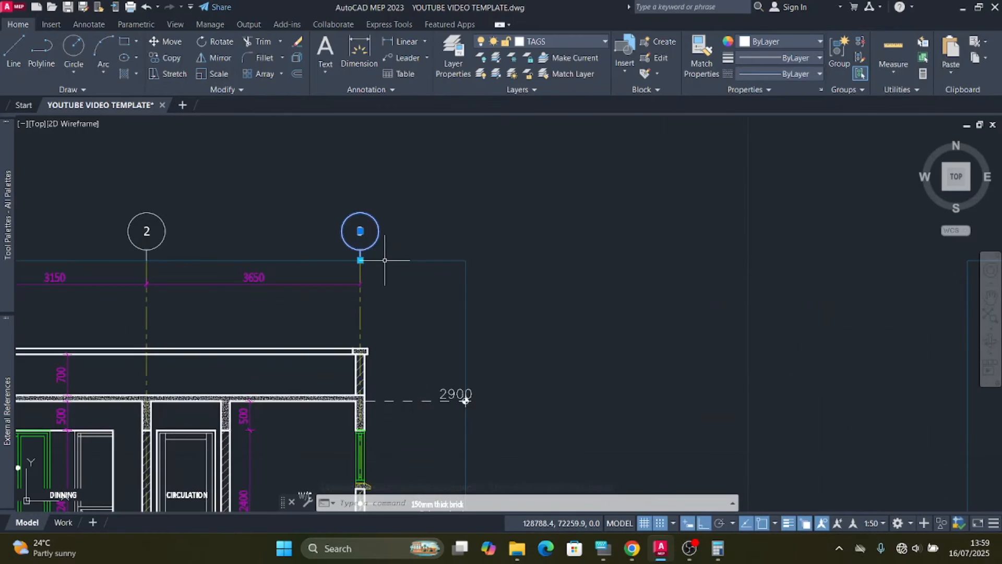
click(174, 61)
scroll(361, 263, up, 5)
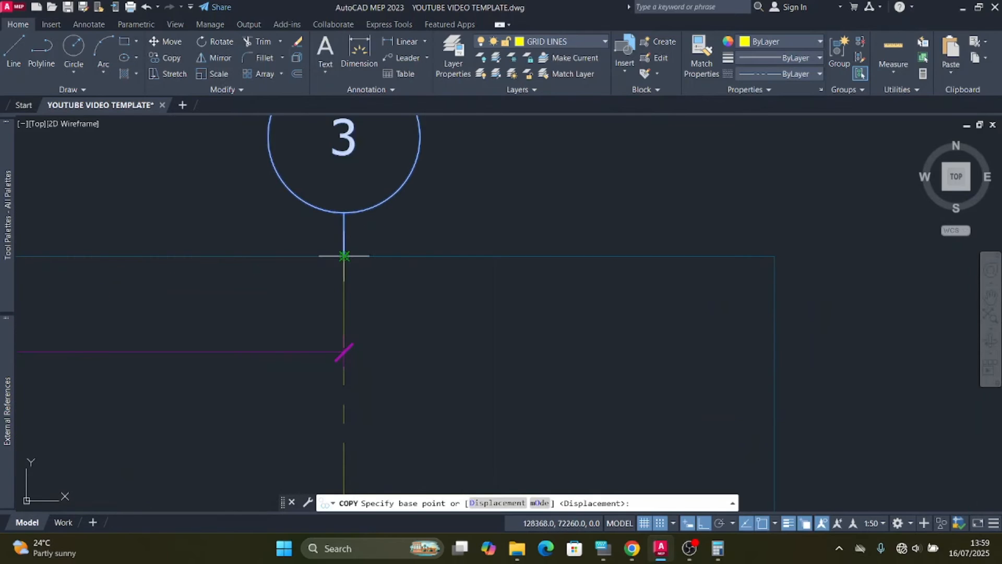
click(344, 256)
scroll(306, 252, down, 5)
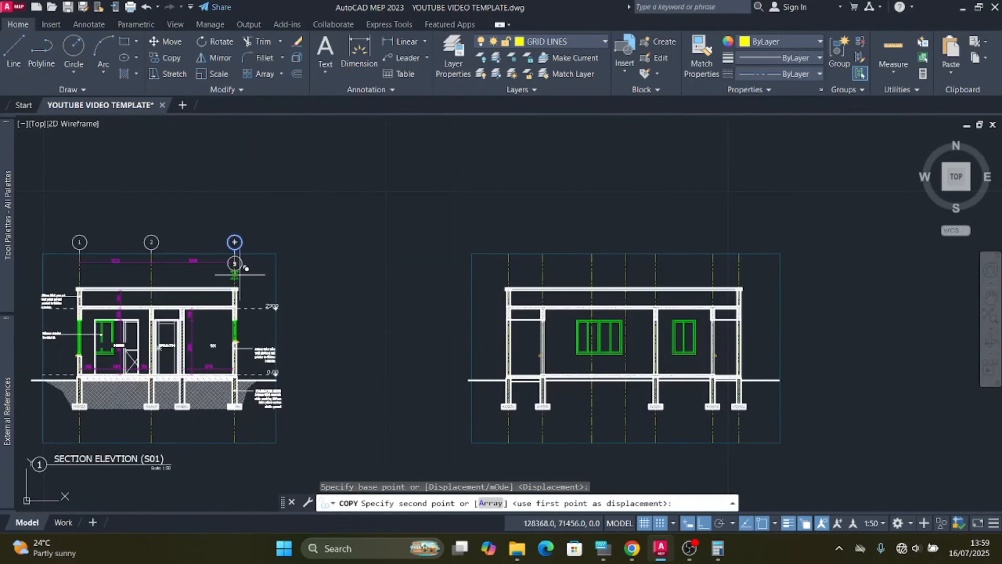
scroll(943, 298, up, 3)
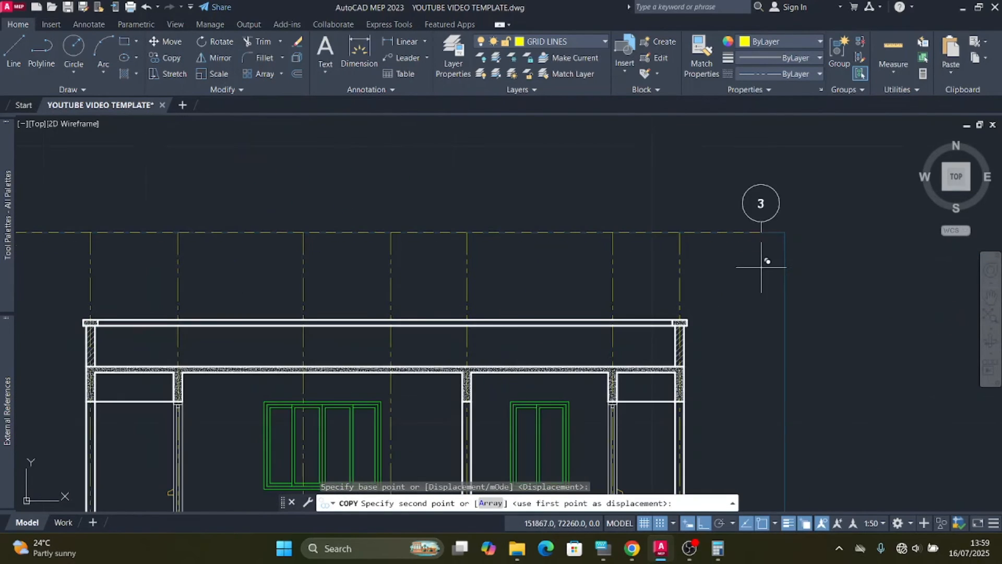
click(680, 231)
key(Escape)
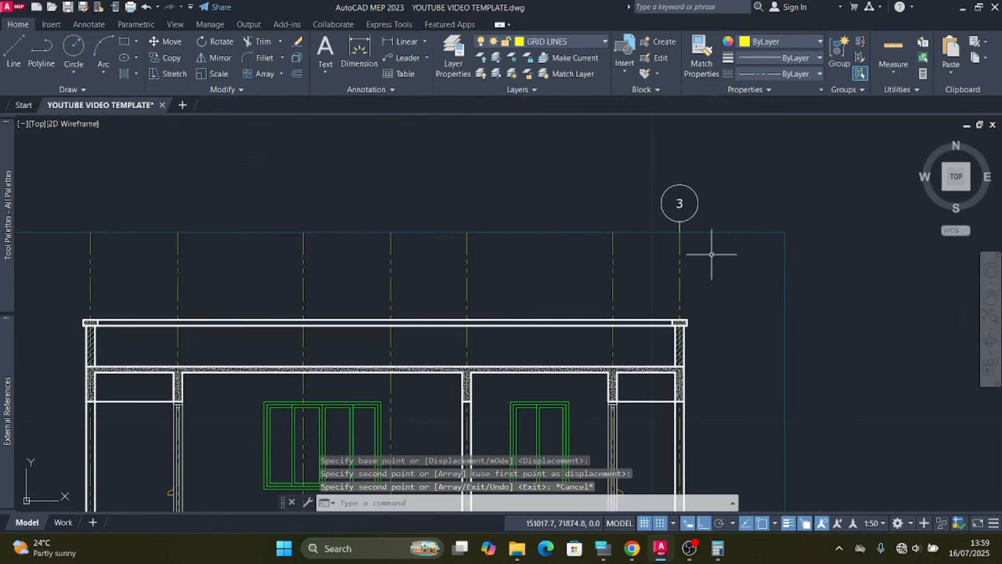
Step: Change the copied grid bubble's DETAIL# attribute value to A
scroll(705, 202, up, 3)
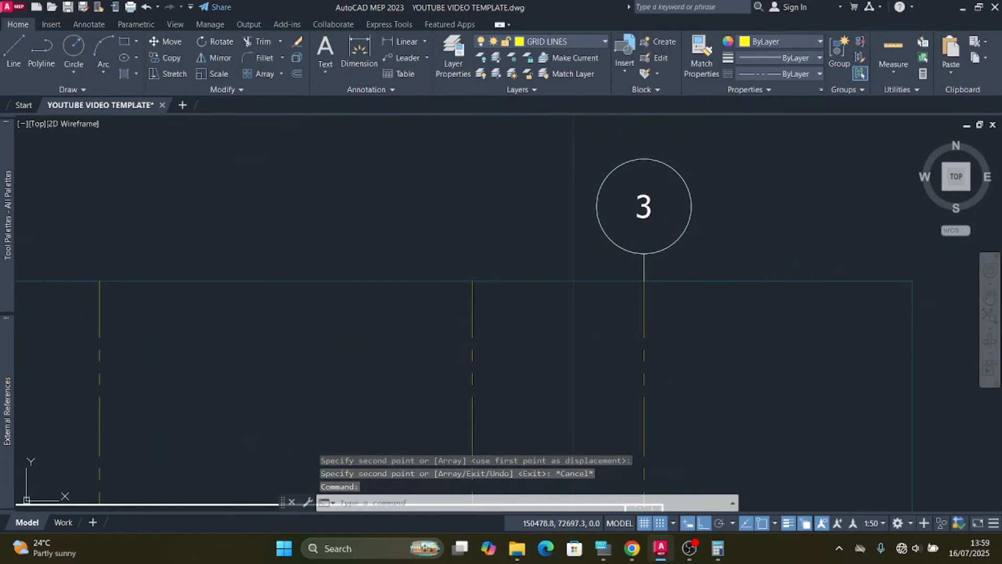
double_click(645, 216)
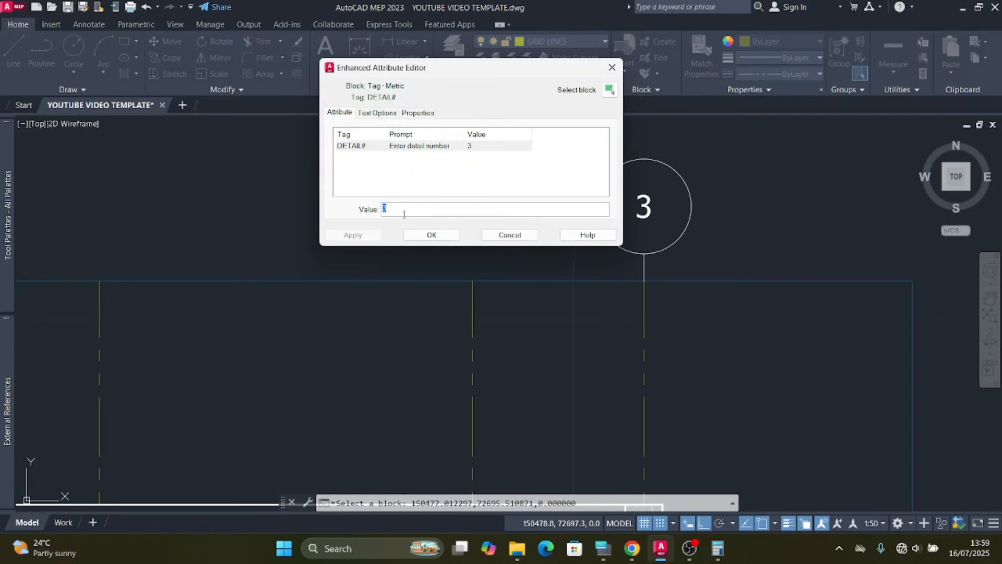
click(606, 550)
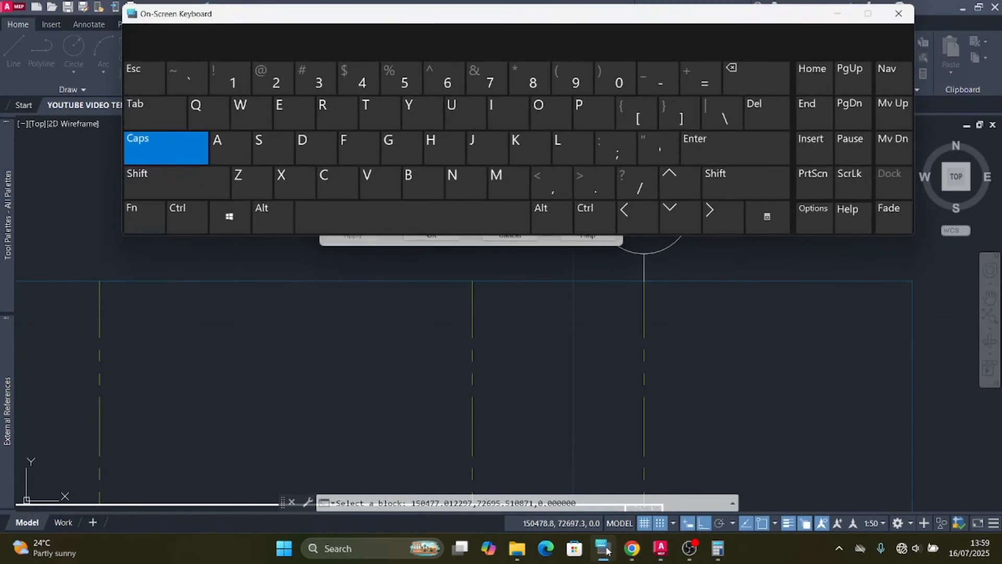
drag(470, 17, 472, 275)
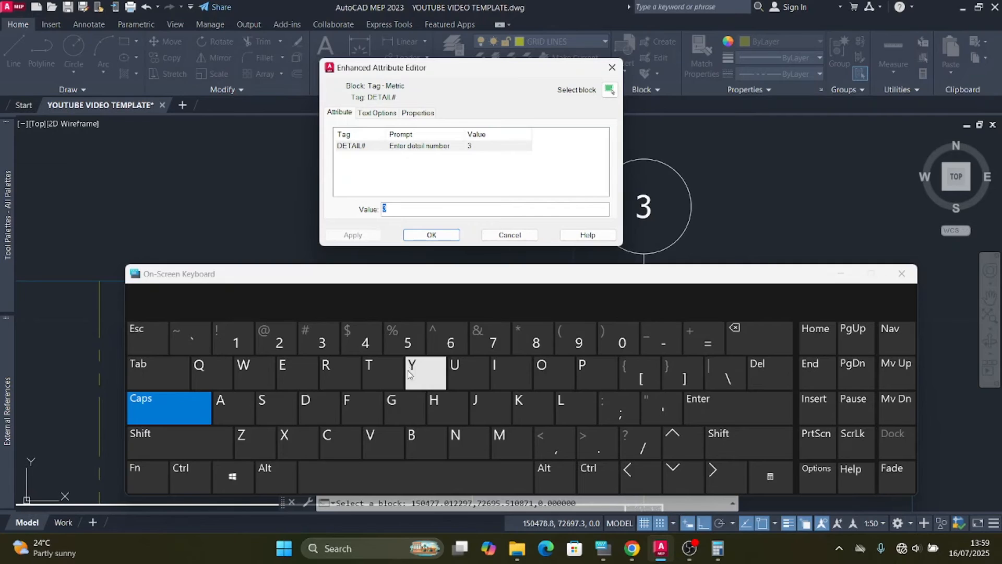
click(238, 407)
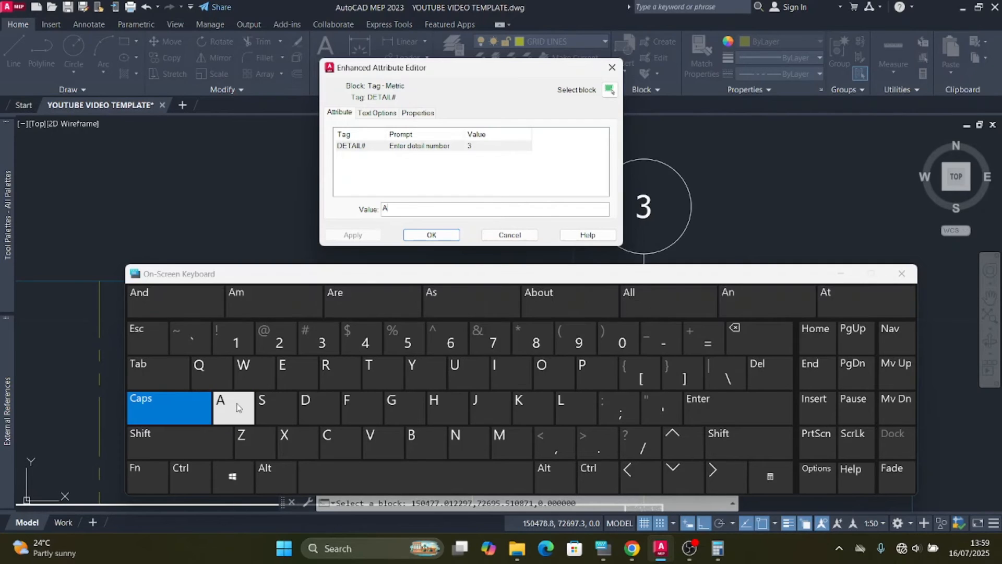
click(432, 234)
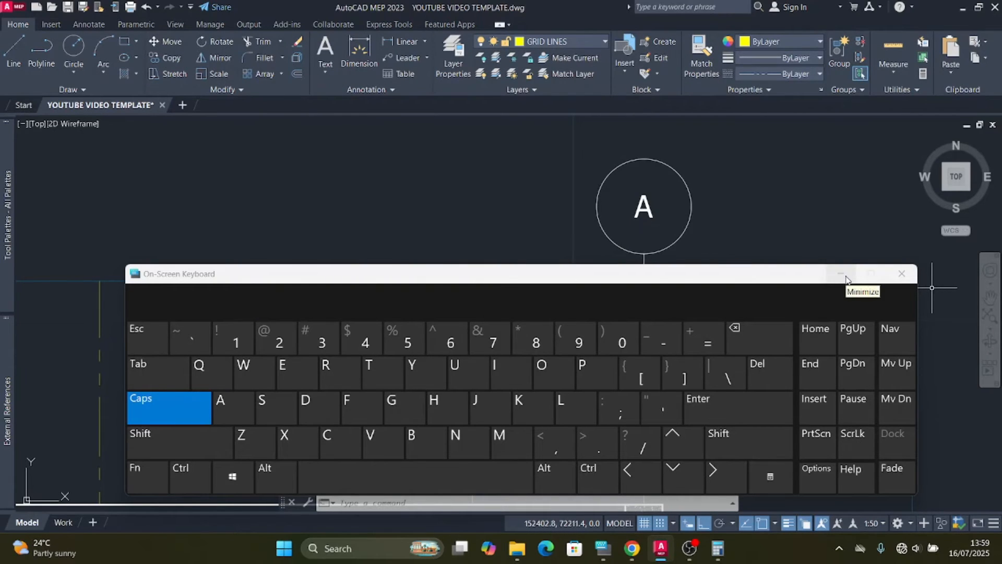
click(841, 274)
Step: Copy grid bubble A onto the upper ends of the section's six other vertical grid lines, using its stem end as base point
click(683, 257)
click(631, 231)
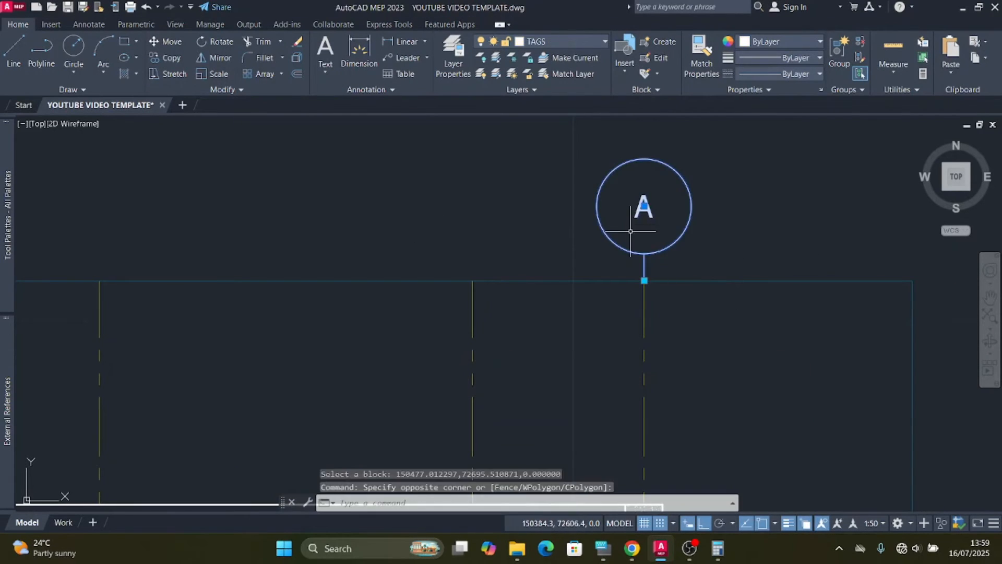
click(174, 57)
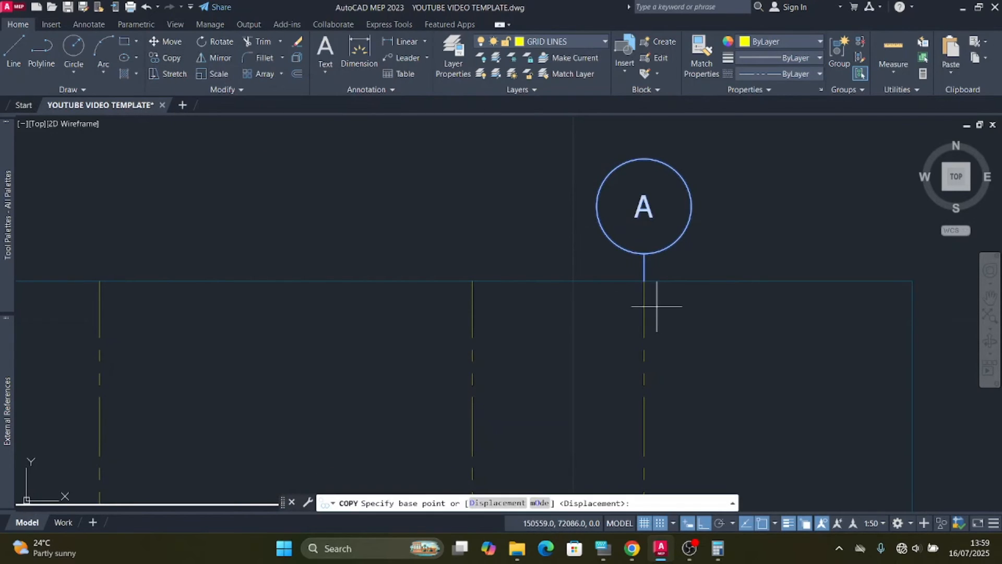
click(644, 281)
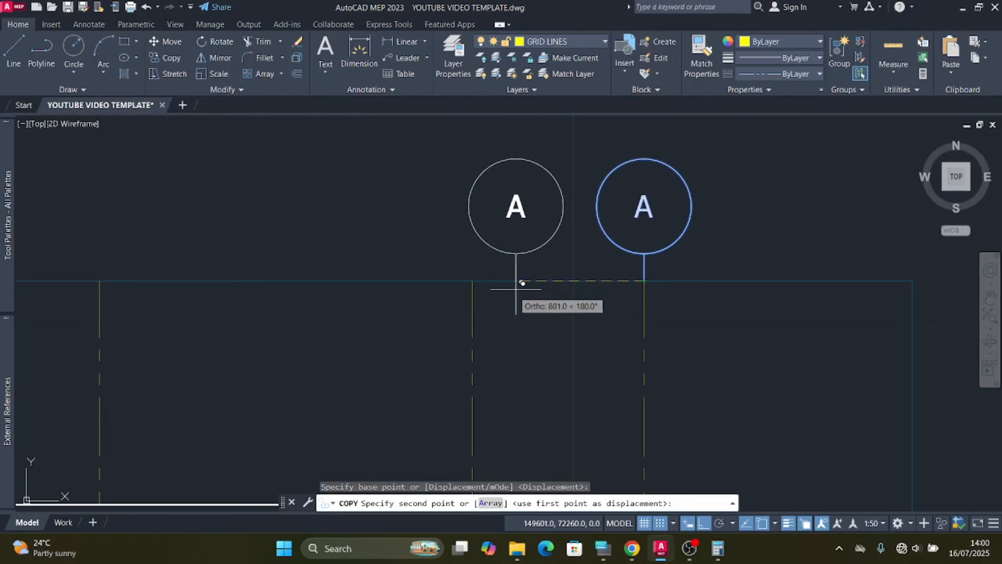
click(474, 281)
scroll(501, 292, down, 6)
scroll(500, 292, up, 5)
click(345, 275)
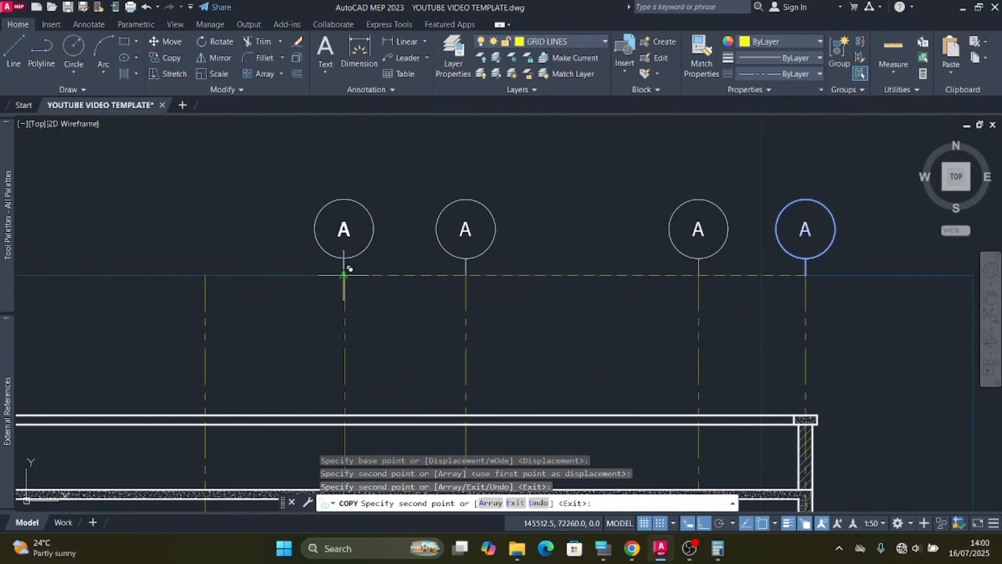
click(205, 276)
scroll(506, 250, down, 5)
scroll(385, 256, up, 4)
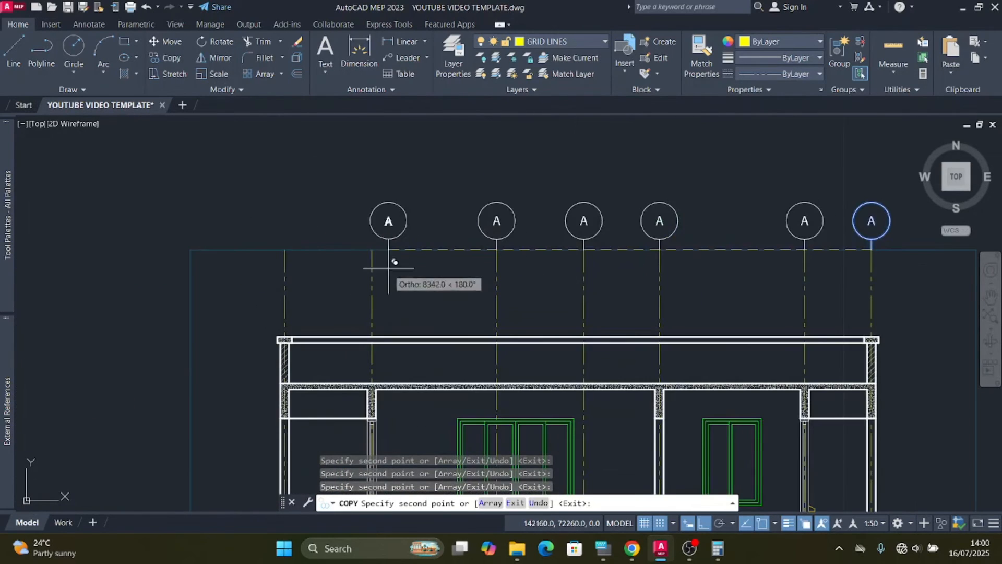
click(372, 249)
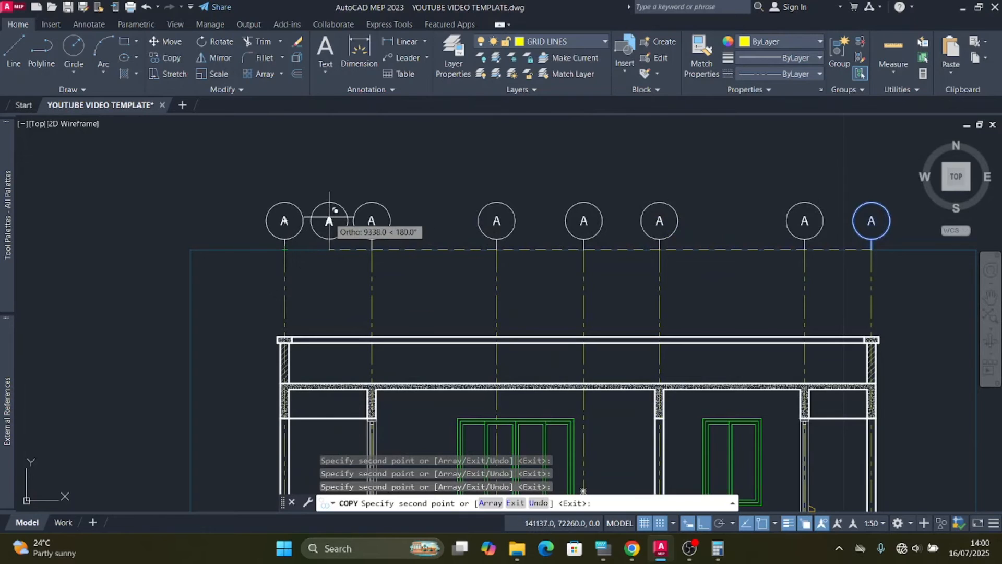
key(Escape)
Step: Set the DETAIL# attribute of the grid bubble on the second grid line from the right to B
scroll(329, 219, down, 5)
scroll(492, 223, up, 5)
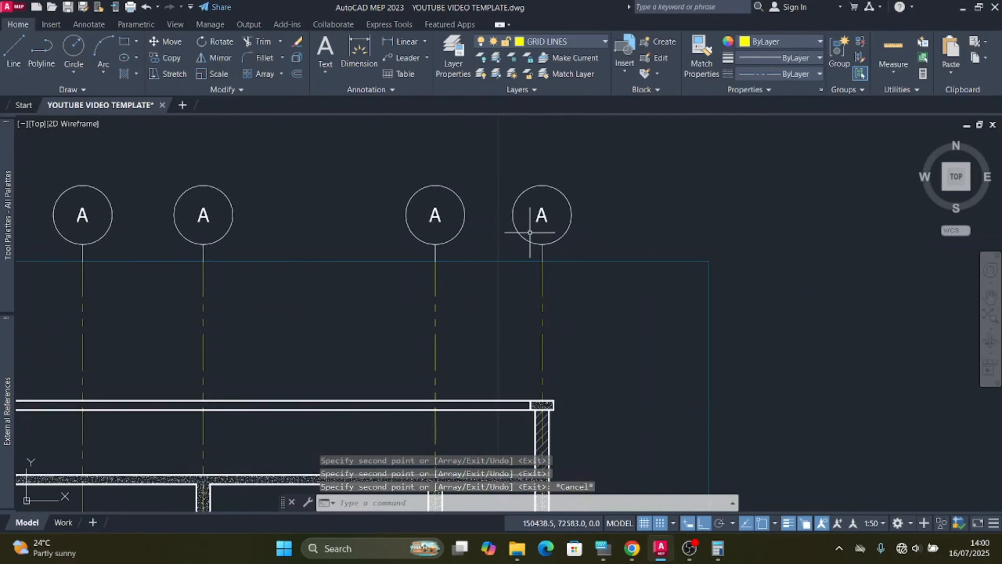
double_click(444, 214)
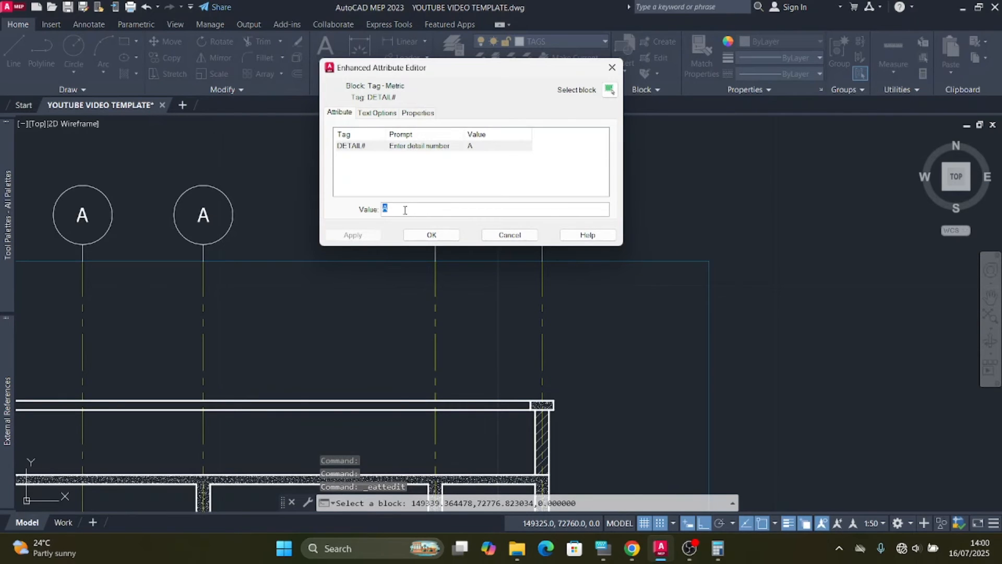
text(B)
click(432, 235)
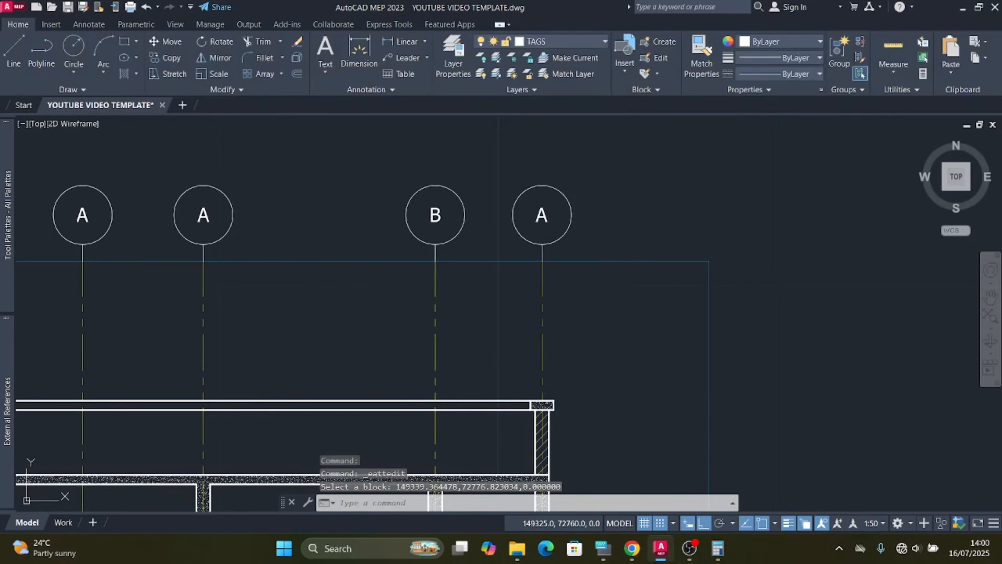
Step: Set the DETAIL# attribute of the grid bubble on the section's third grid line from the right to C
double_click(205, 219)
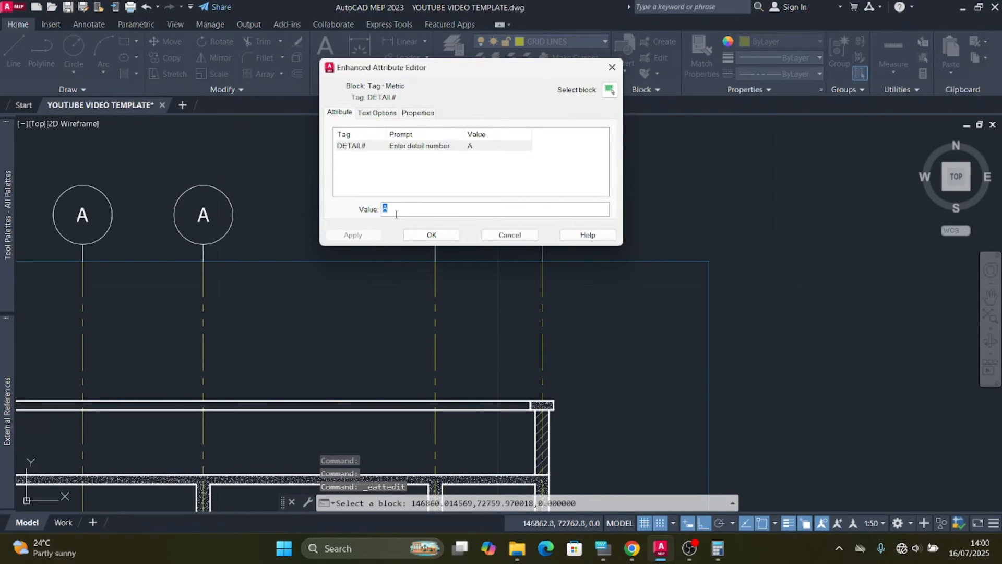
text(C)
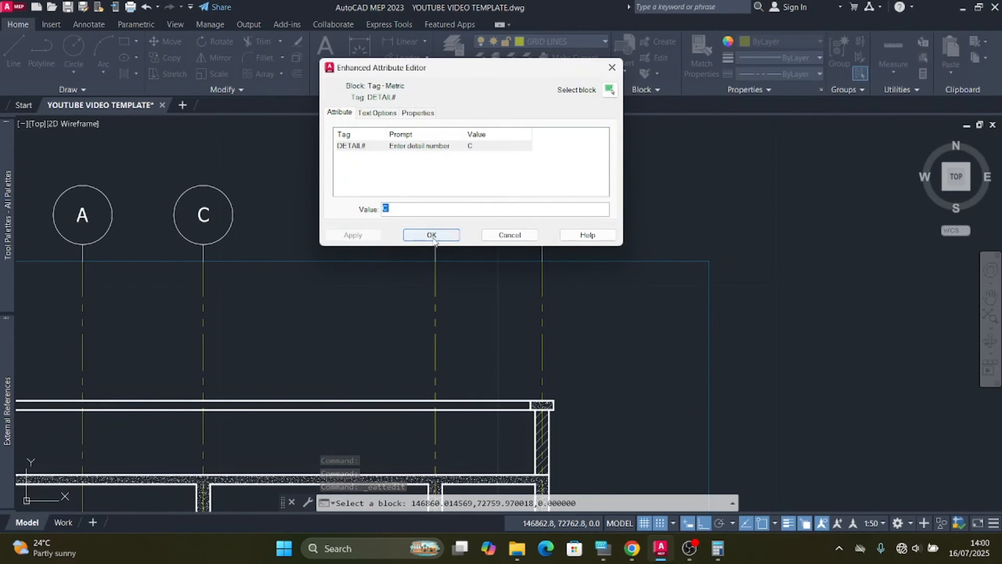
click(431, 235)
Step: Change the DETAIL# attribute of the grid bubble on the fourth grid line from the right to D
scroll(525, 250, down, 3)
scroll(425, 264, up, 1)
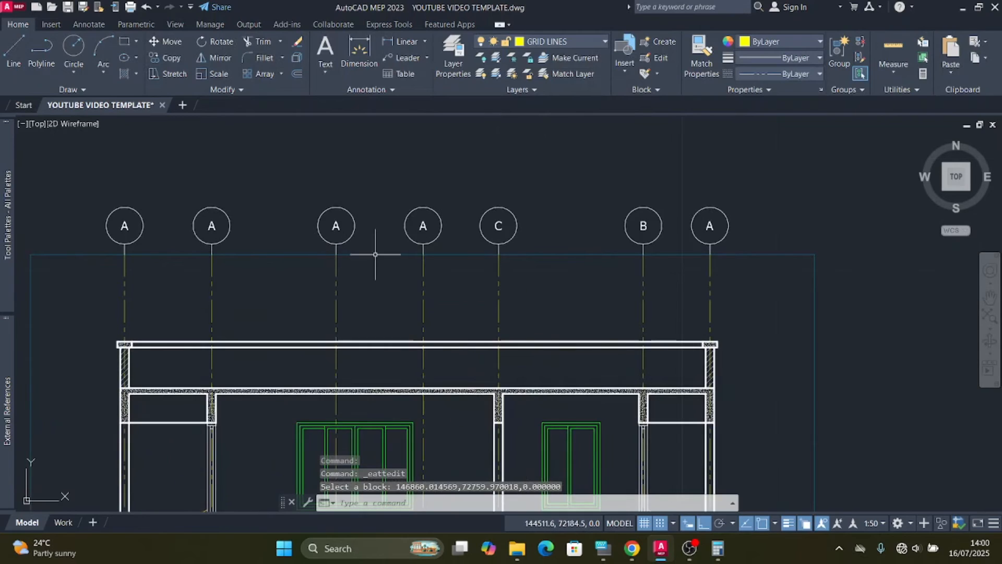
double_click(423, 226)
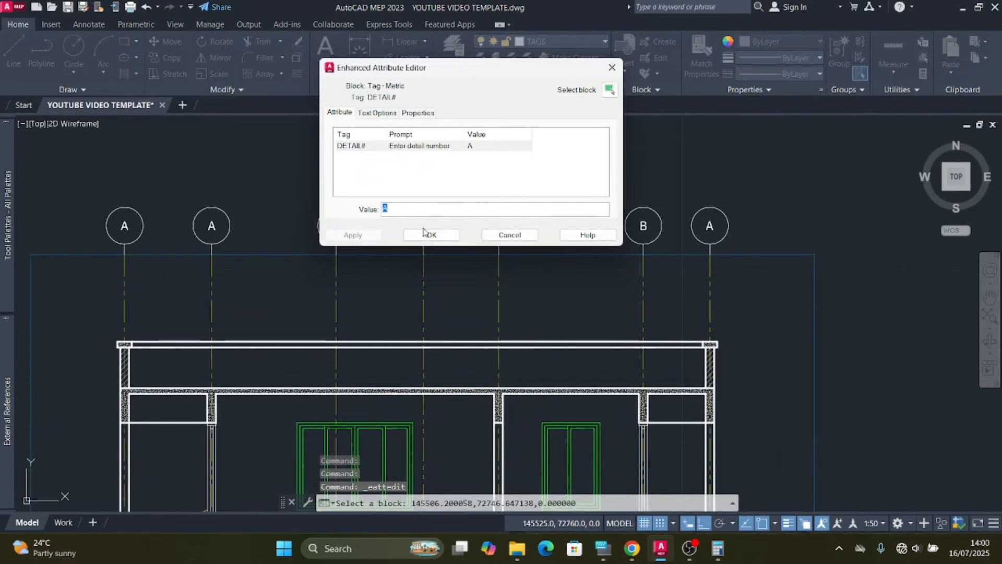
click(604, 548)
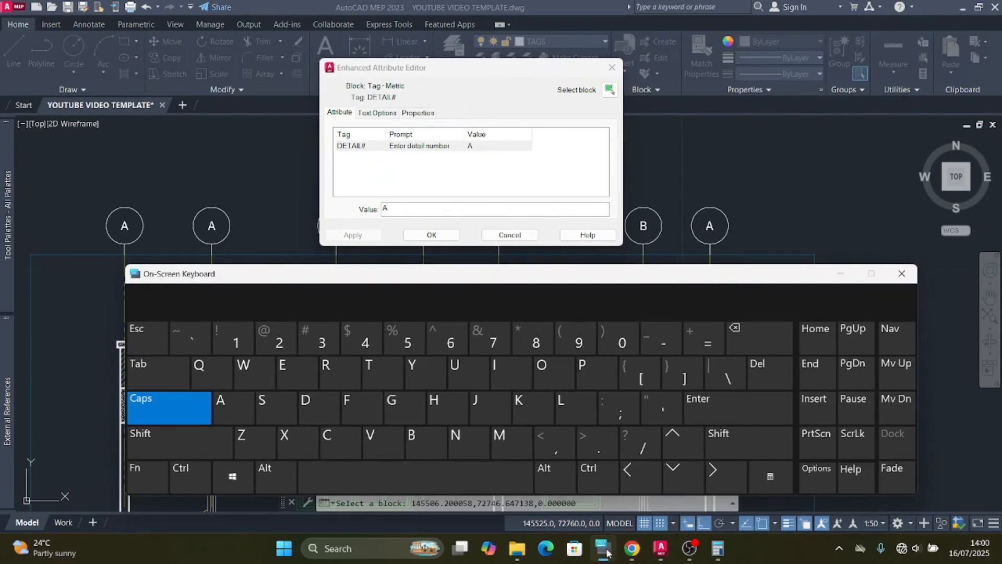
click(319, 407)
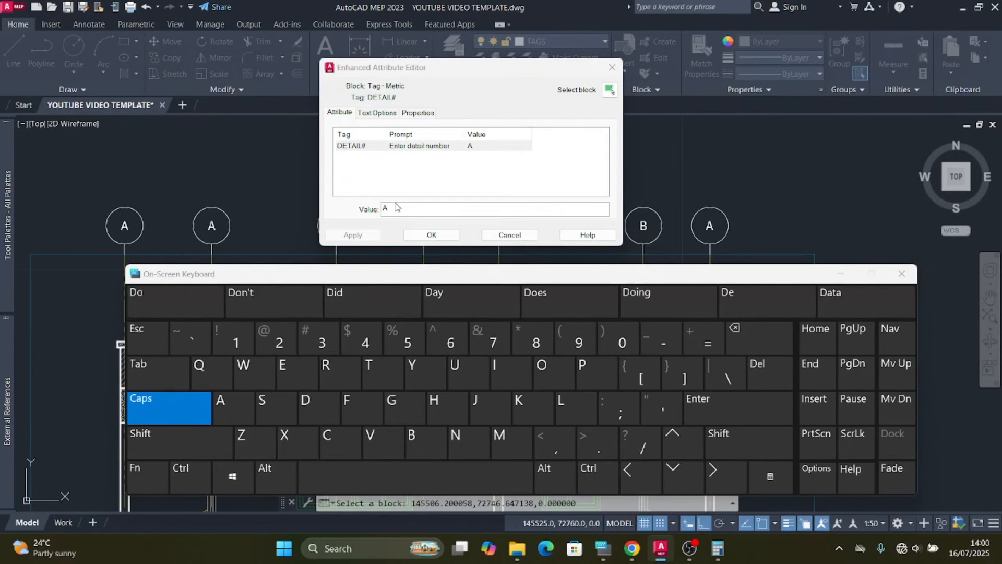
double_click(395, 207)
click(313, 402)
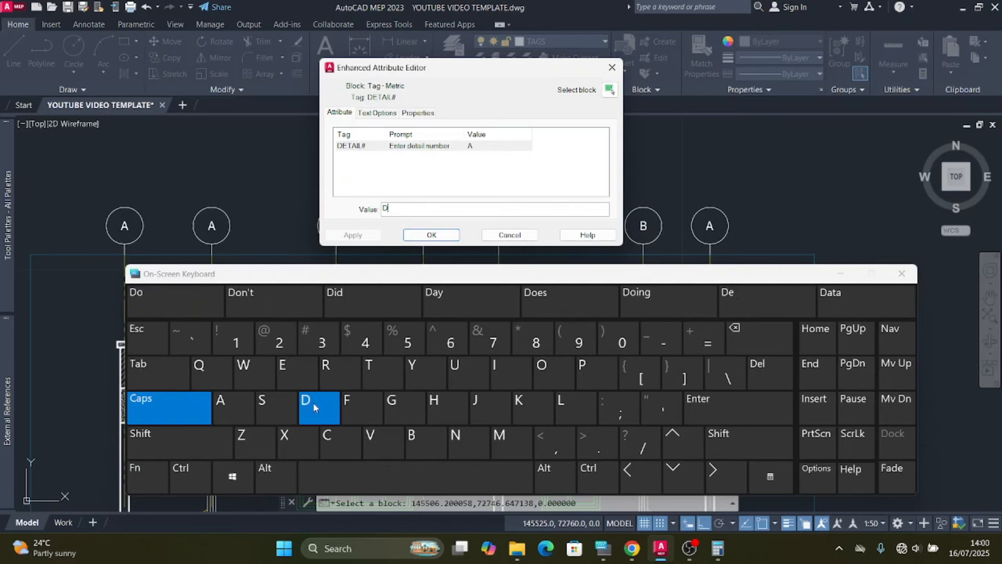
click(840, 274)
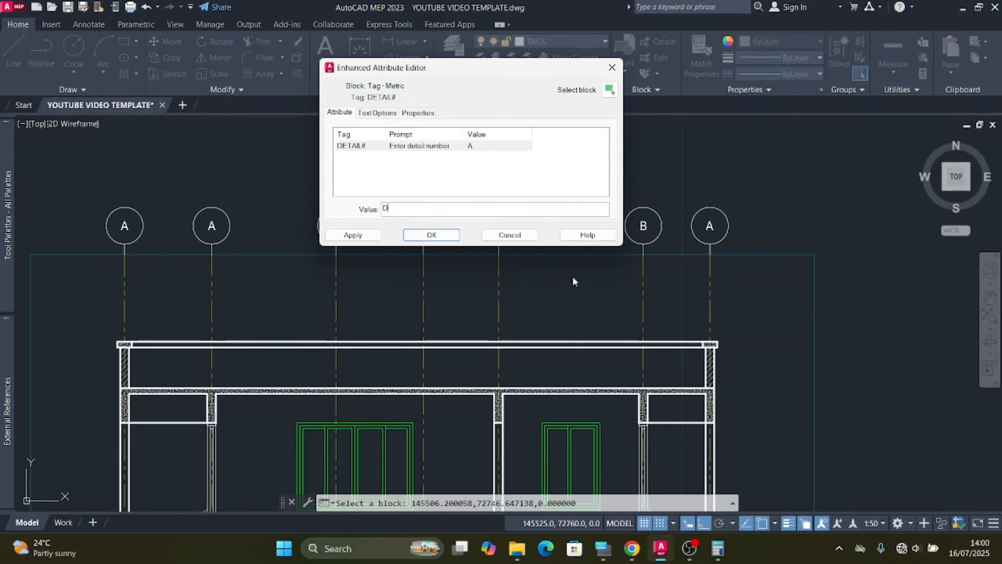
click(352, 235)
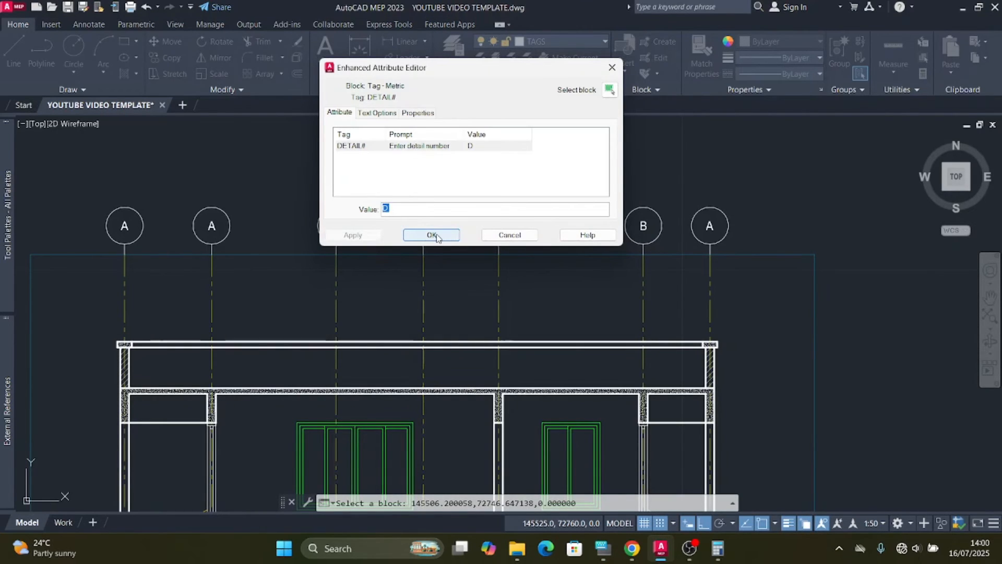
click(432, 234)
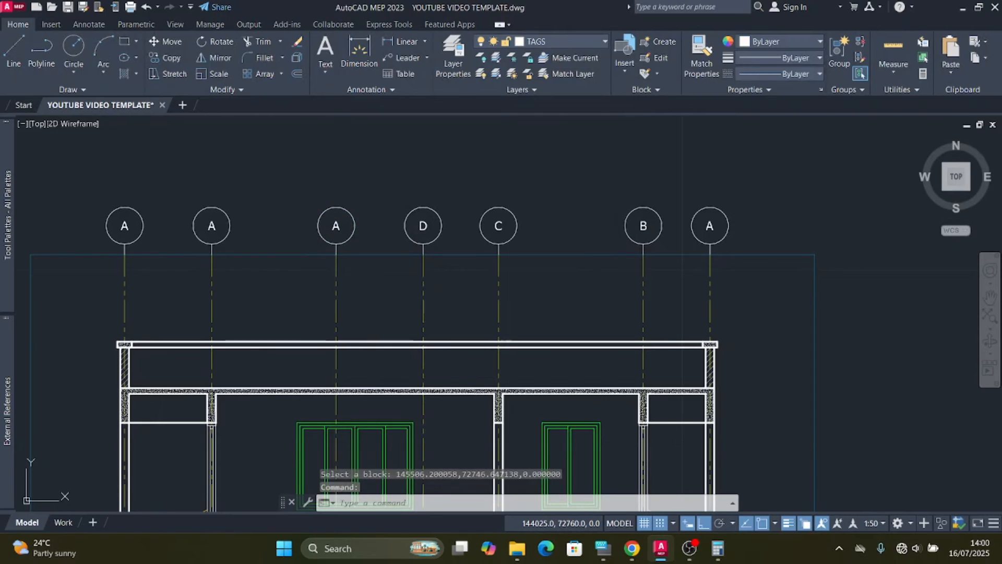
Step: Set the DETAIL# value of the grid bubble on the third grid line from the left to E
double_click(338, 232)
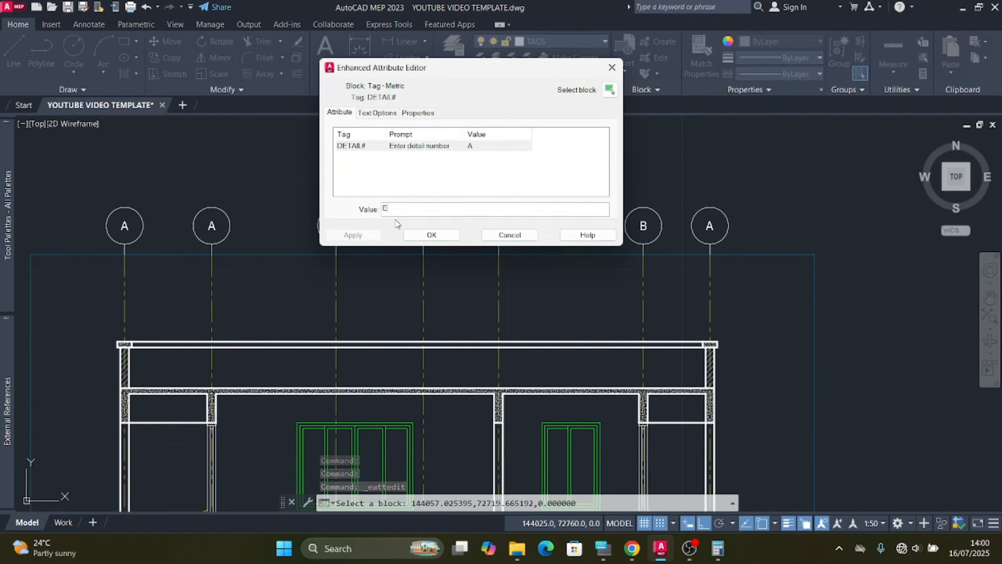
text(E)
click(353, 235)
click(432, 235)
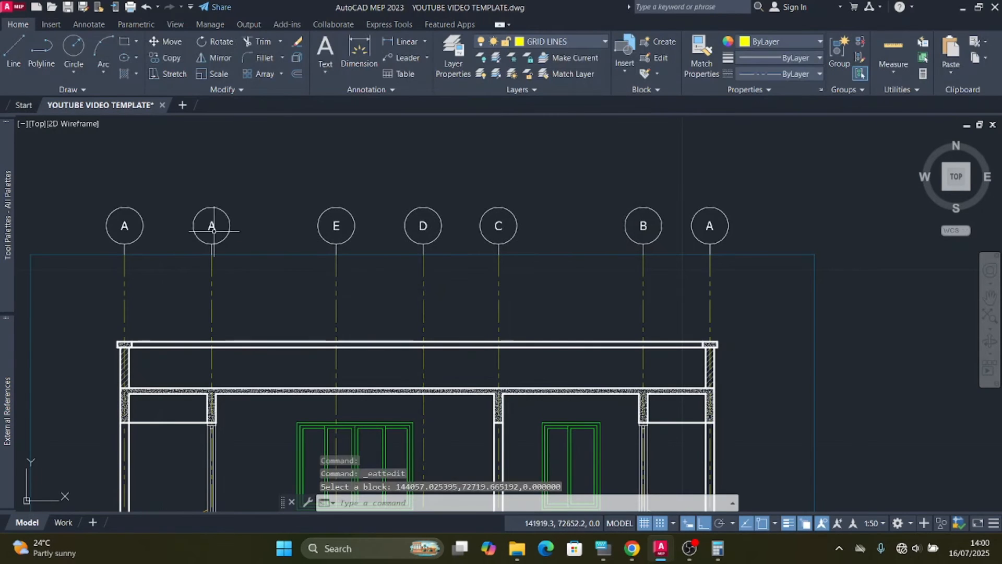
Step: Set the DETAIL# attributes of the two leftmost grid bubbles to F for the inner one and G for the outermost
double_click(213, 229)
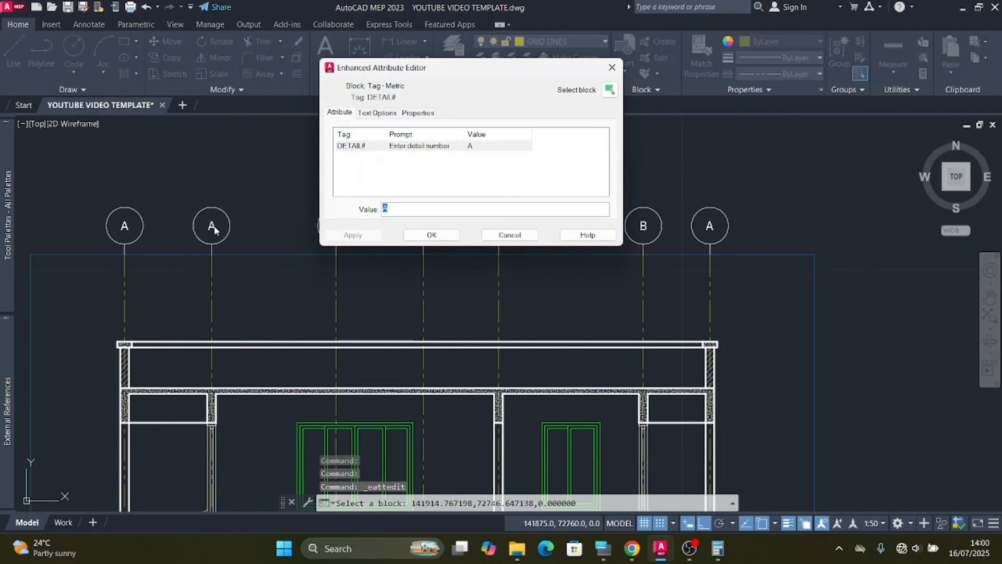
text(F)
click(357, 234)
click(432, 235)
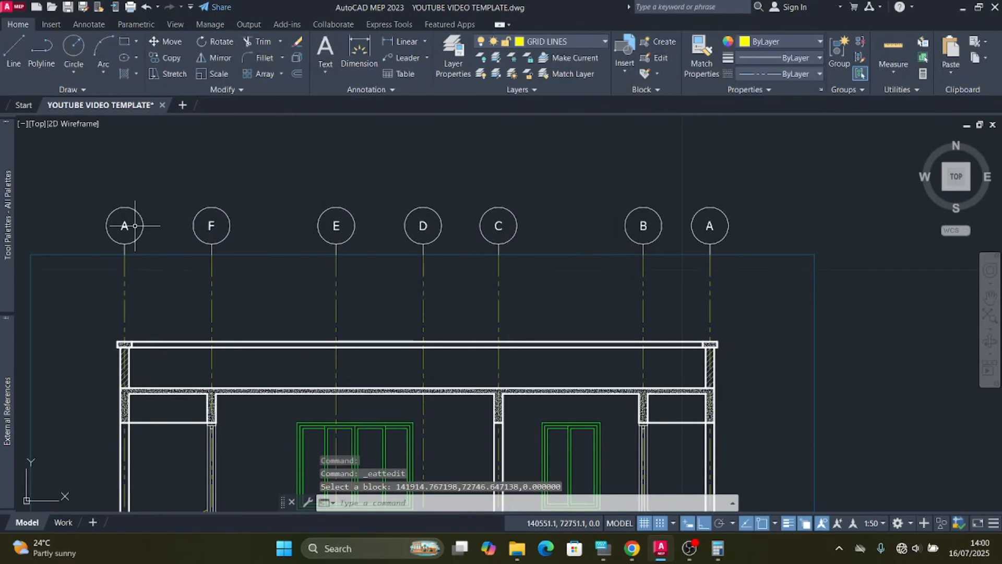
double_click(130, 227)
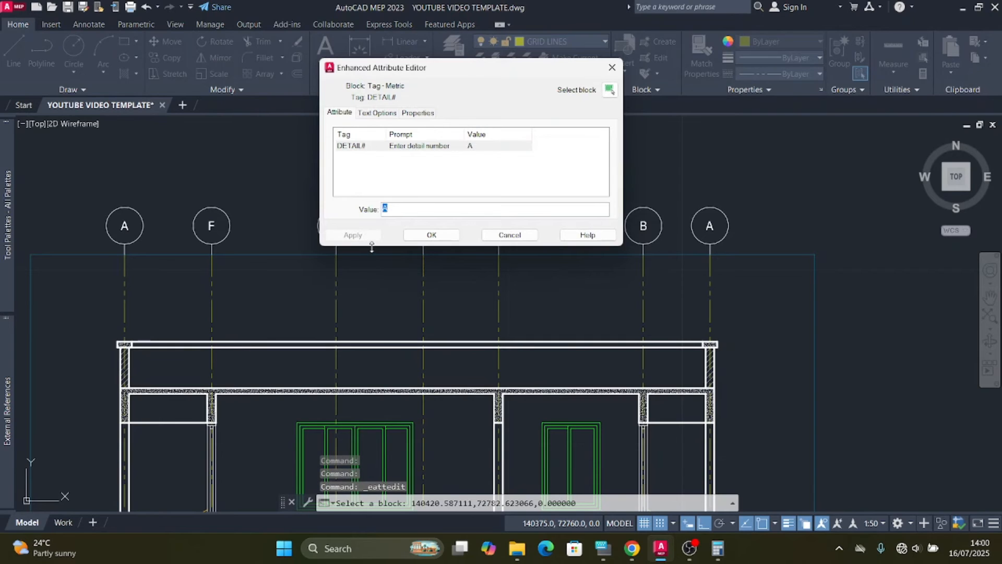
click(431, 235)
Step: Check the grid bubble letters along the floor plan's lower edge against those on the new section
scroll(456, 235, down, 5)
scroll(441, 342, up, 4)
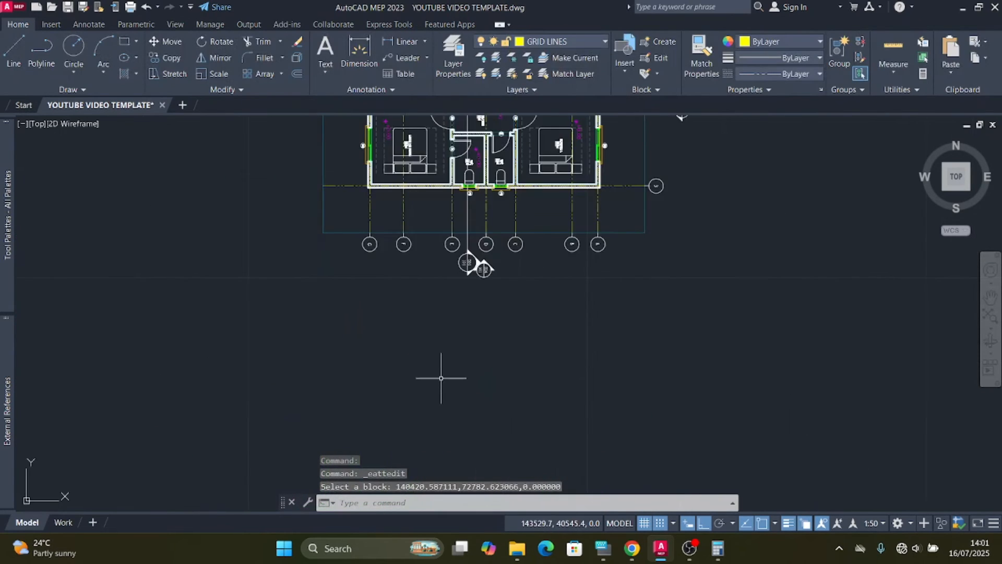
scroll(388, 247, up, 5)
scroll(334, 282, down, 2)
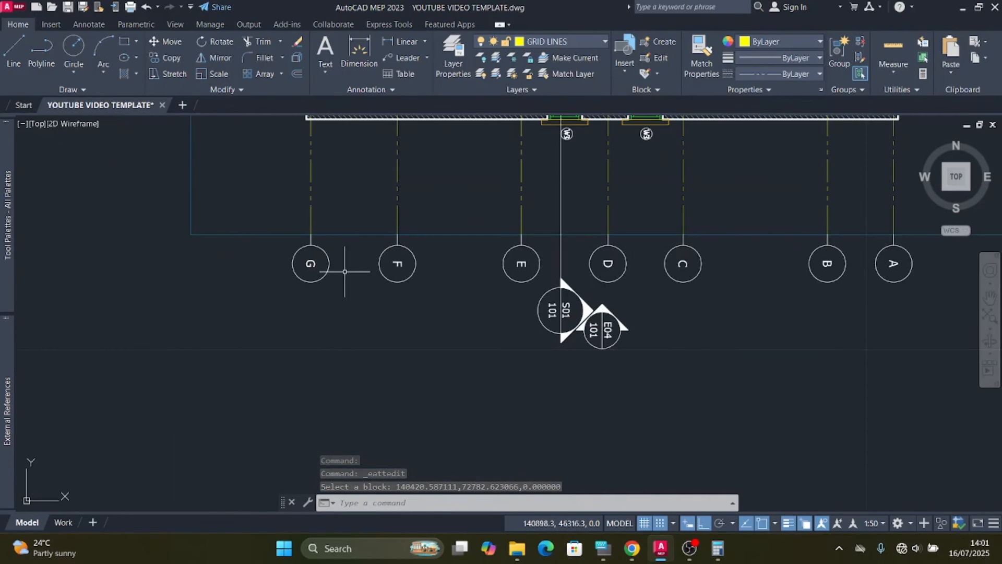
scroll(282, 281, up, 2)
scroll(282, 281, down, 3)
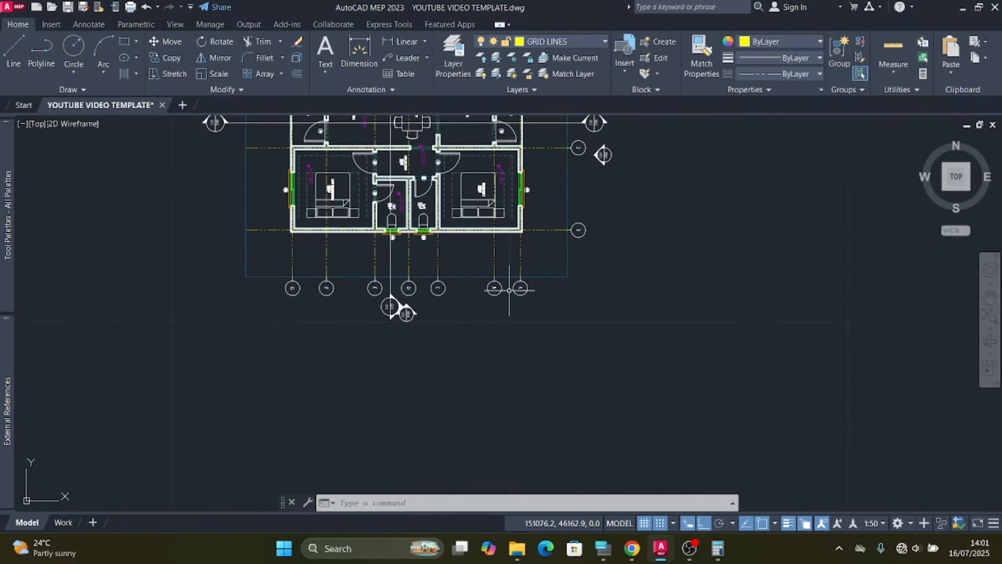
scroll(324, 307, up, 1)
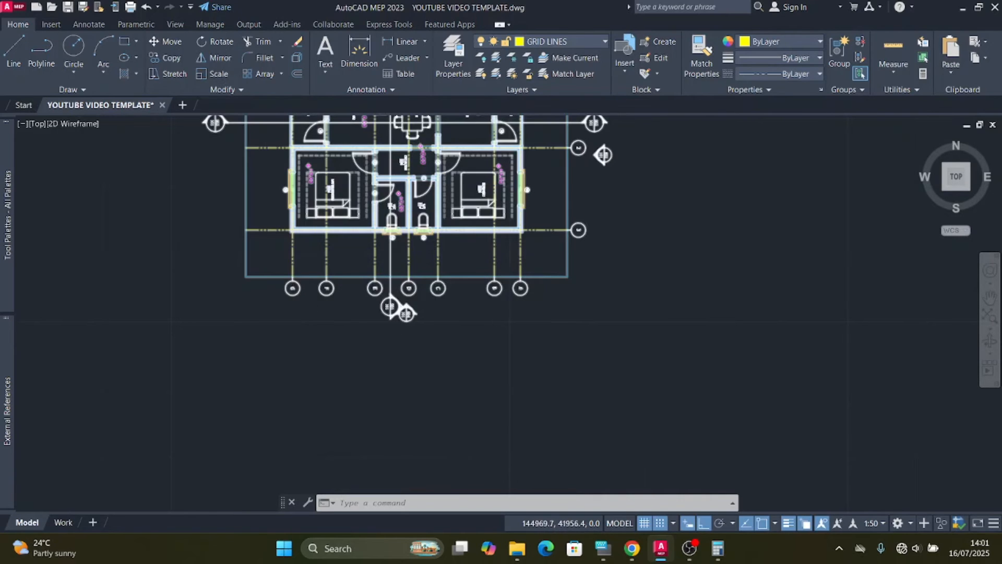
scroll(403, 410, down, 2)
scroll(412, 417, down, 1)
scroll(396, 236, up, 2)
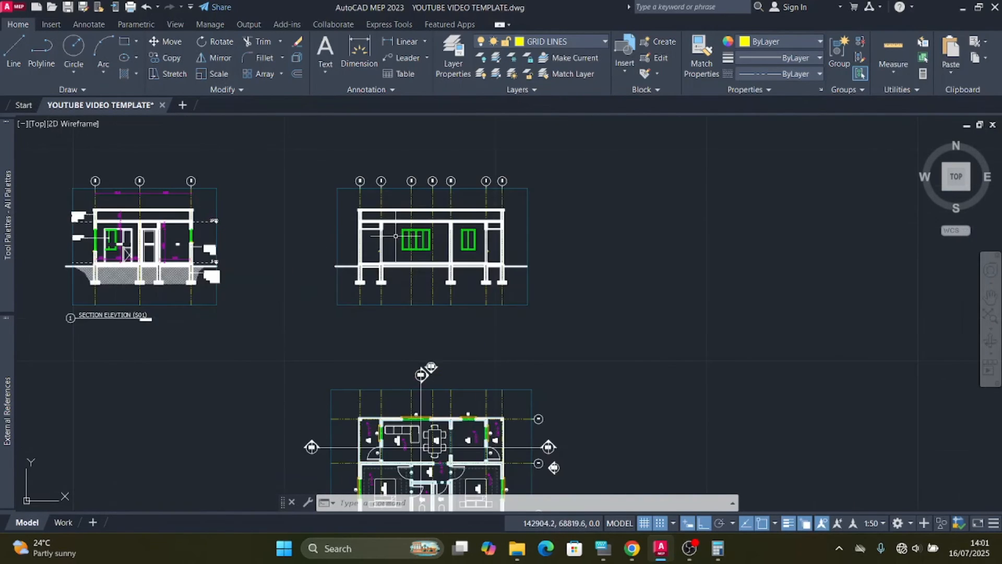
Step: Make DIMENSIONS the current layer and add a linear dimension between grid lines A and B, just below the section's bubbles
scroll(413, 209, down, 1)
scroll(431, 146, up, 3)
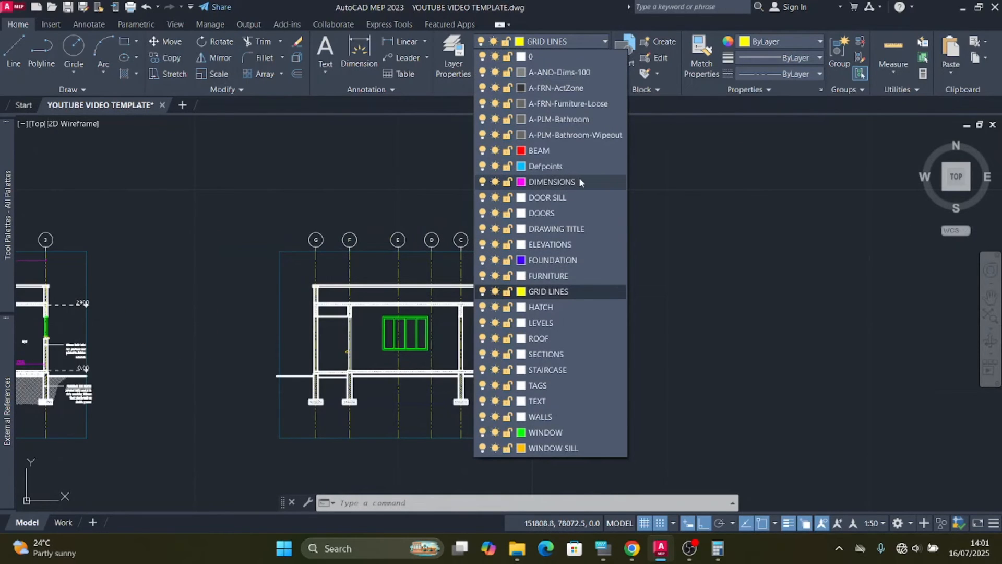
click(581, 182)
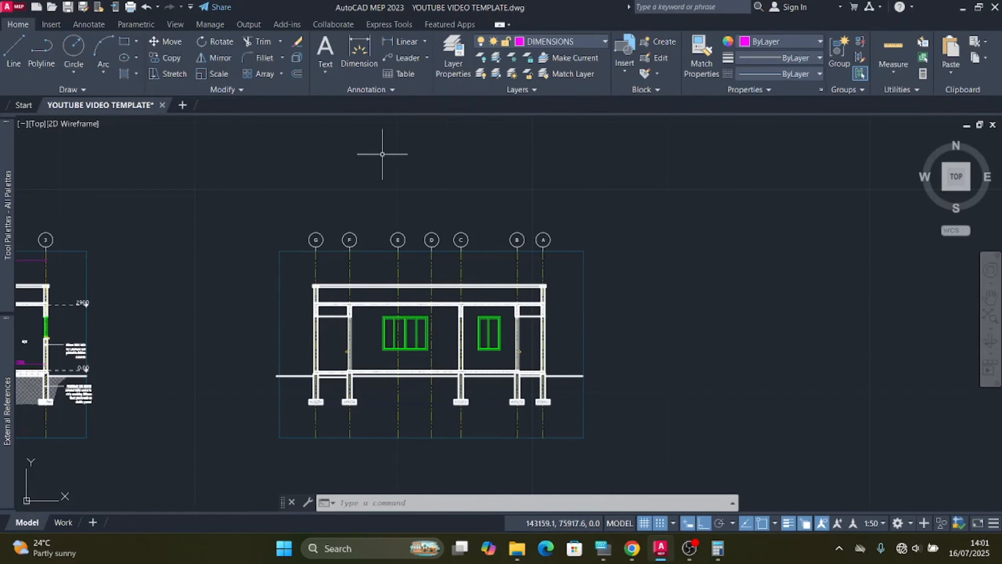
click(407, 41)
scroll(543, 245, up, 8)
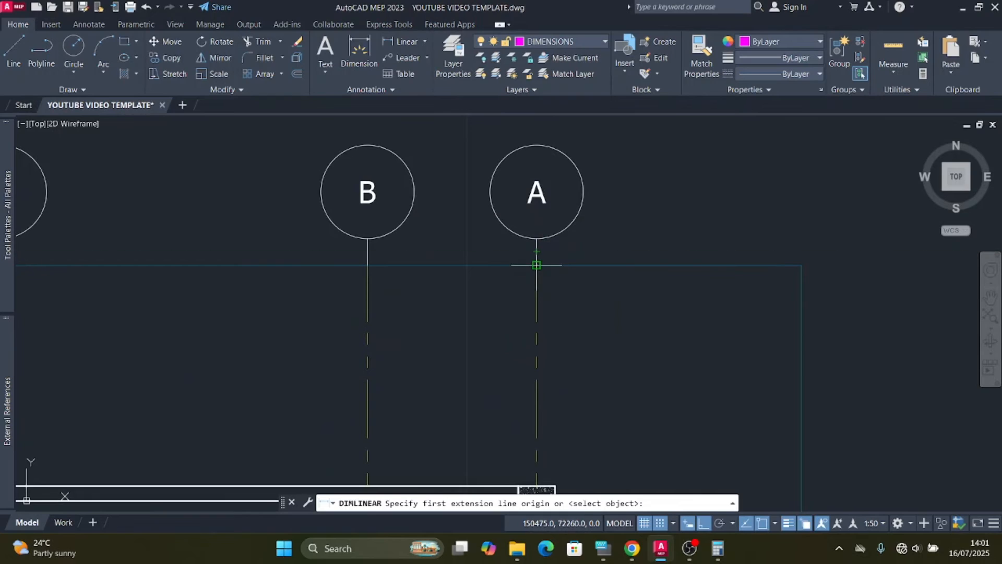
click(537, 265)
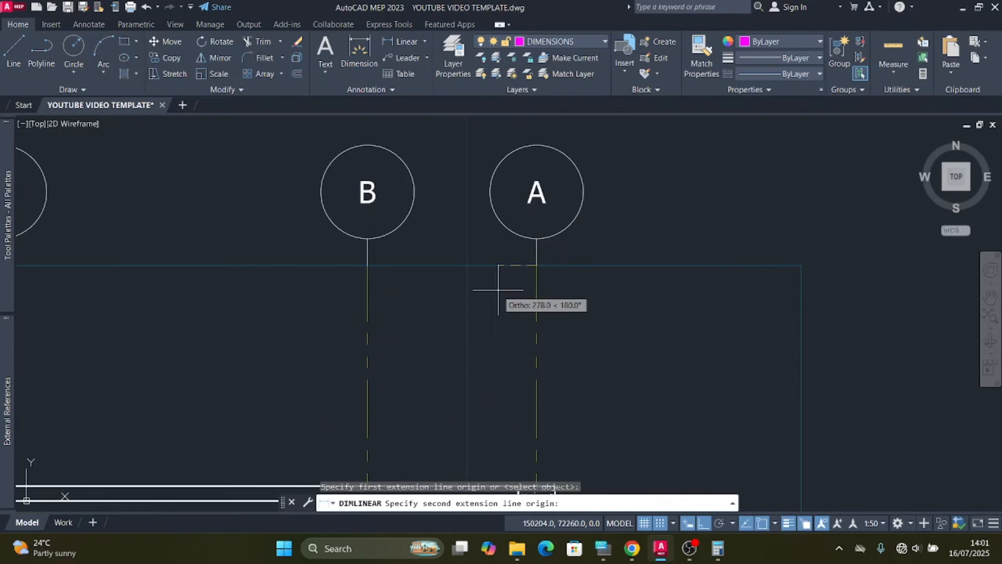
click(368, 264)
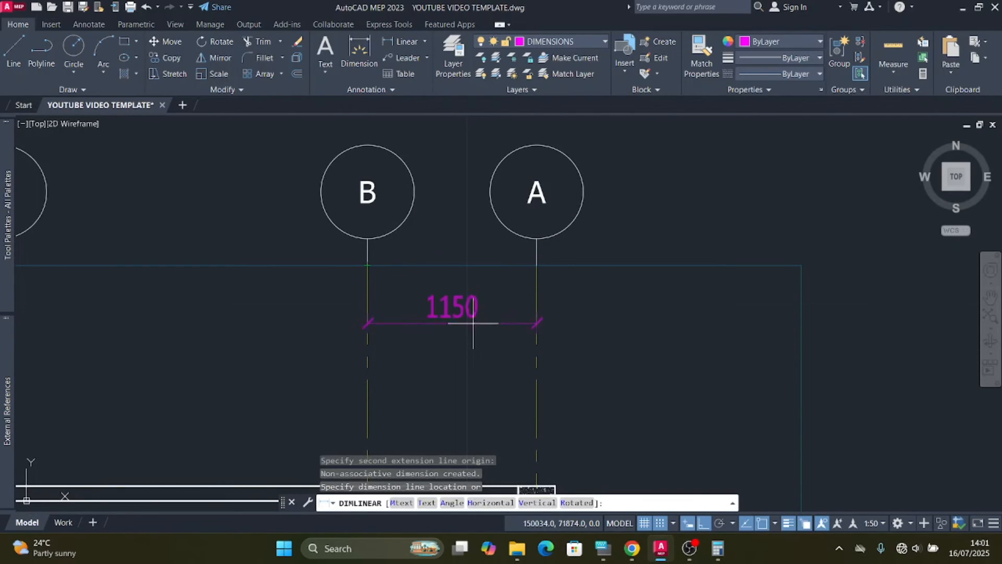
click(477, 339)
Step: Continue the A–B dimension from its grid line B end to grid lines C and D
click(537, 366)
click(366, 305)
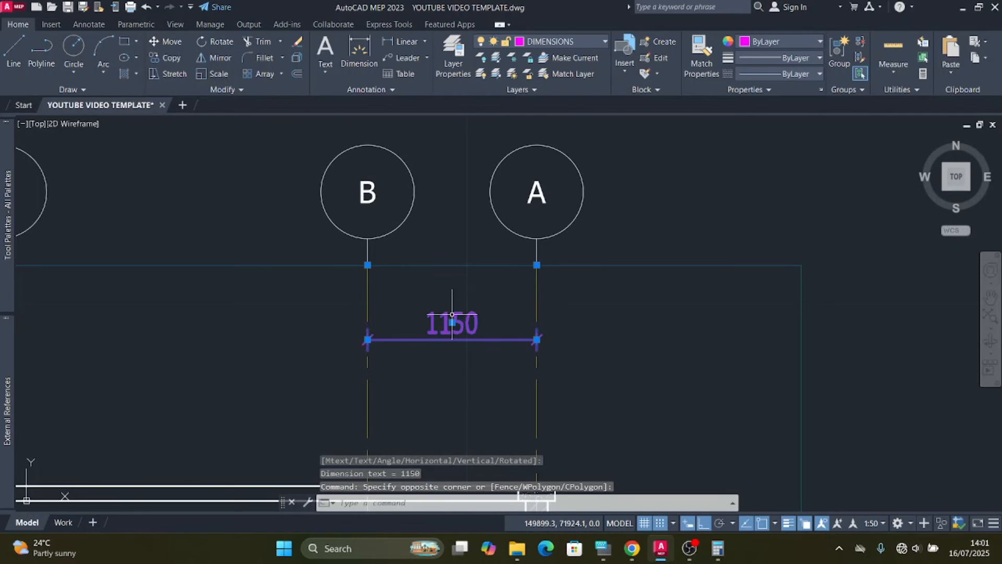
scroll(516, 269, down, 2)
scroll(441, 342, up, 2)
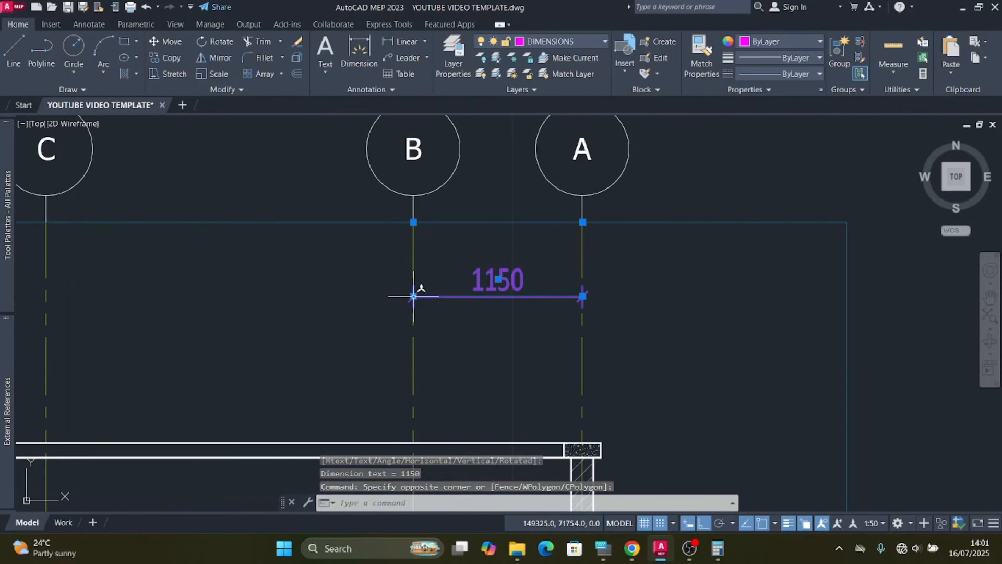
mouse_move(413, 297)
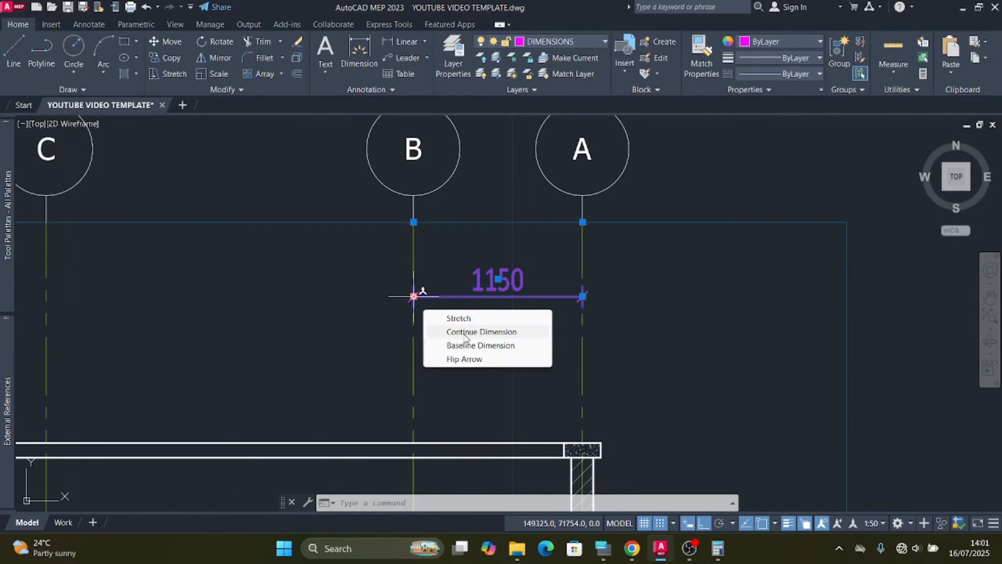
click(464, 332)
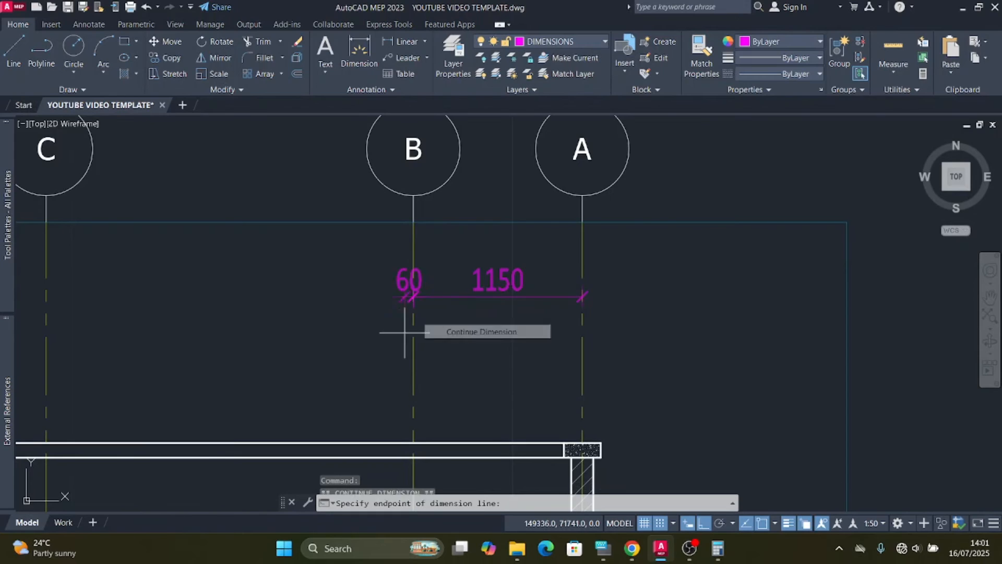
scroll(552, 314, down, 4)
scroll(505, 312, up, 2)
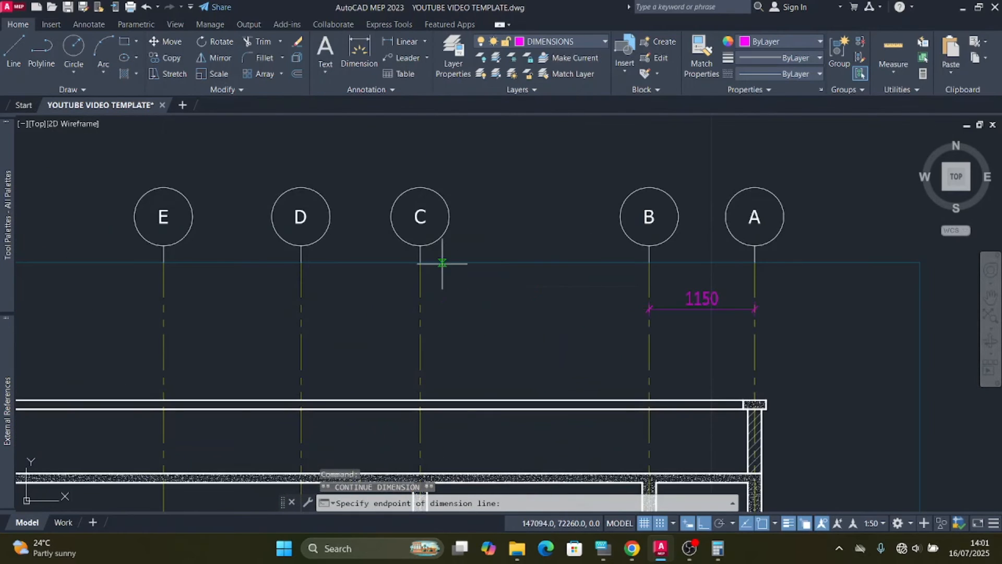
click(421, 263)
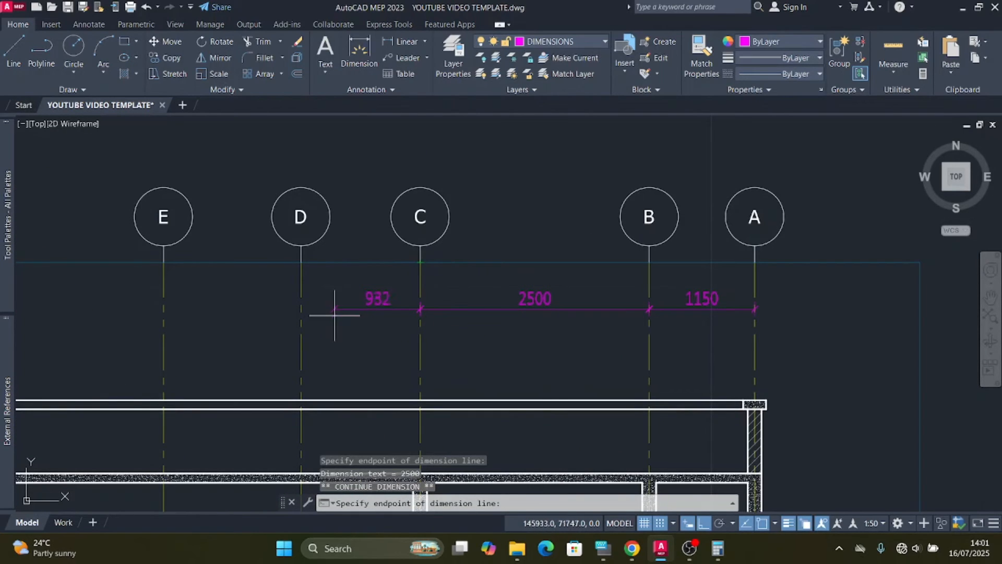
click(301, 262)
Step: Carry the continued dimension chain on from grid line D across grid lines E, F and G, and end the command
scroll(421, 276, down, 3)
scroll(403, 284, up, 3)
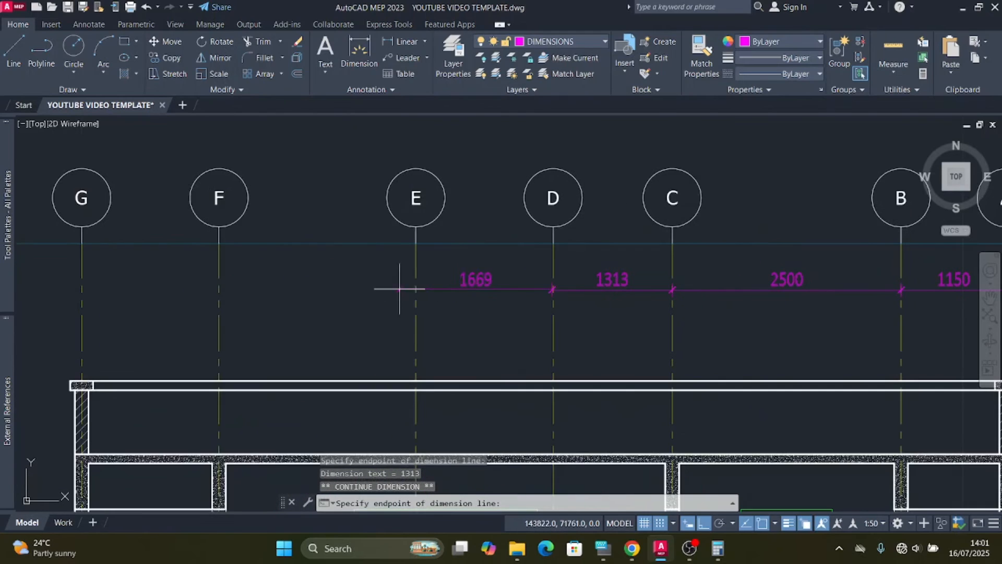
click(416, 243)
scroll(418, 251, down, 3)
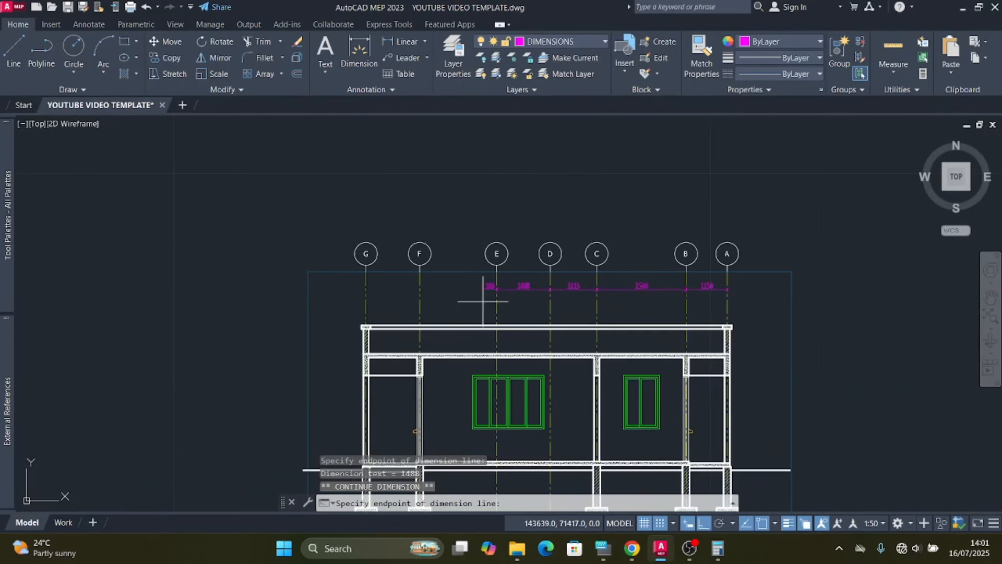
scroll(421, 250, up, 3)
click(426, 282)
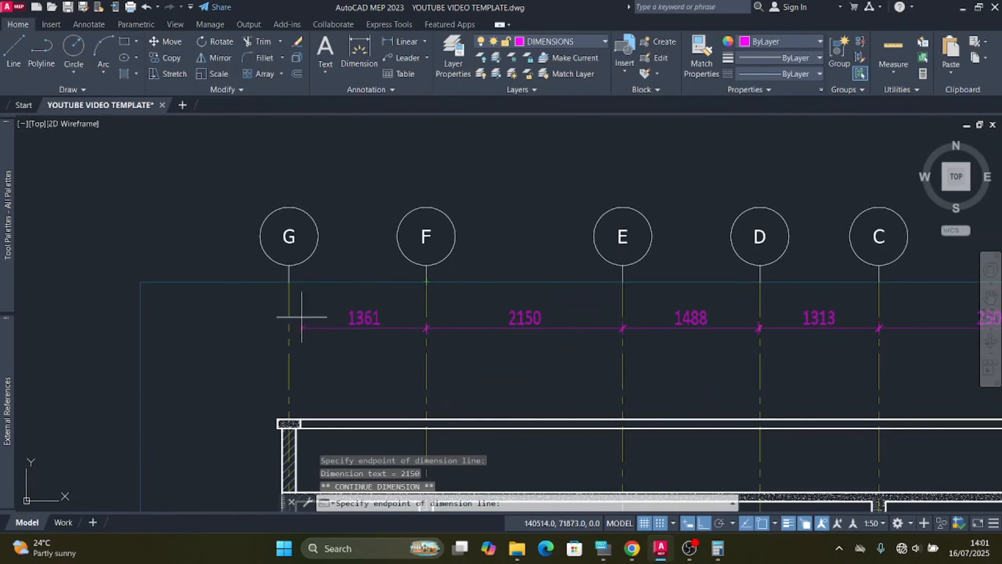
click(289, 282)
key(Escape)
scroll(268, 287, down, 4)
key(Escape)
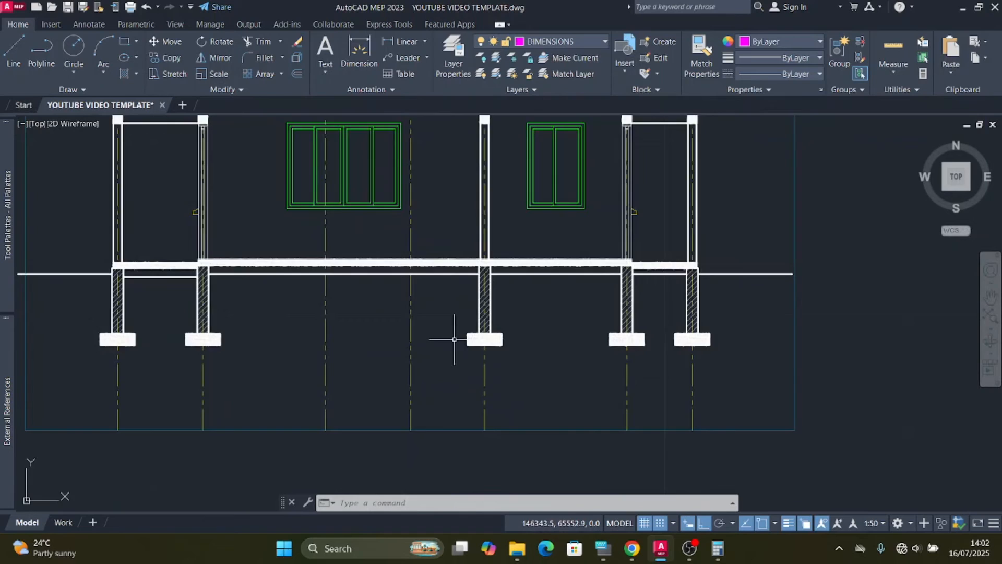
Step: Make HATCH the current layer for filling the areas beneath the section's floor slab
scroll(452, 339, down, 2)
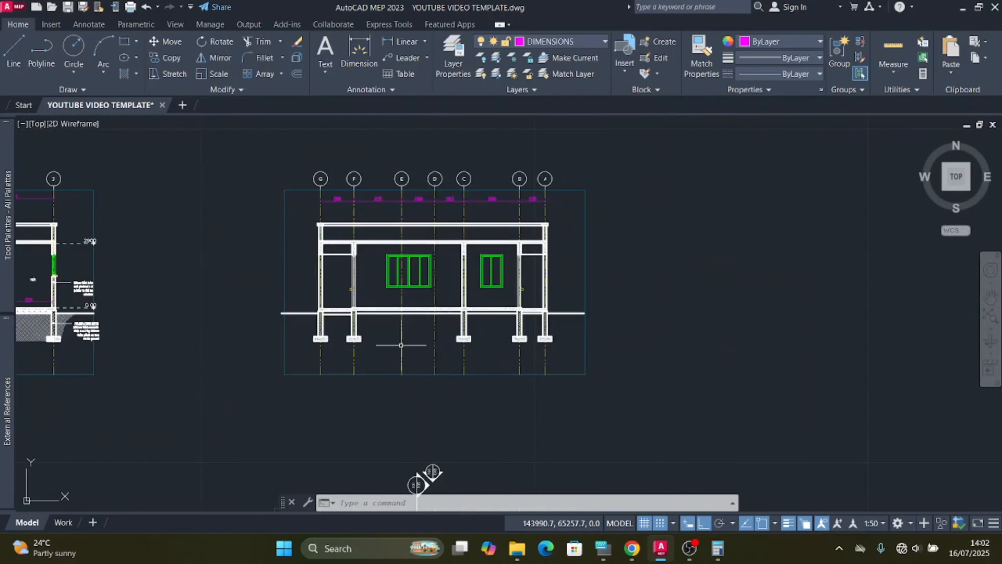
scroll(432, 335, up, 2)
scroll(616, 349, up, 2)
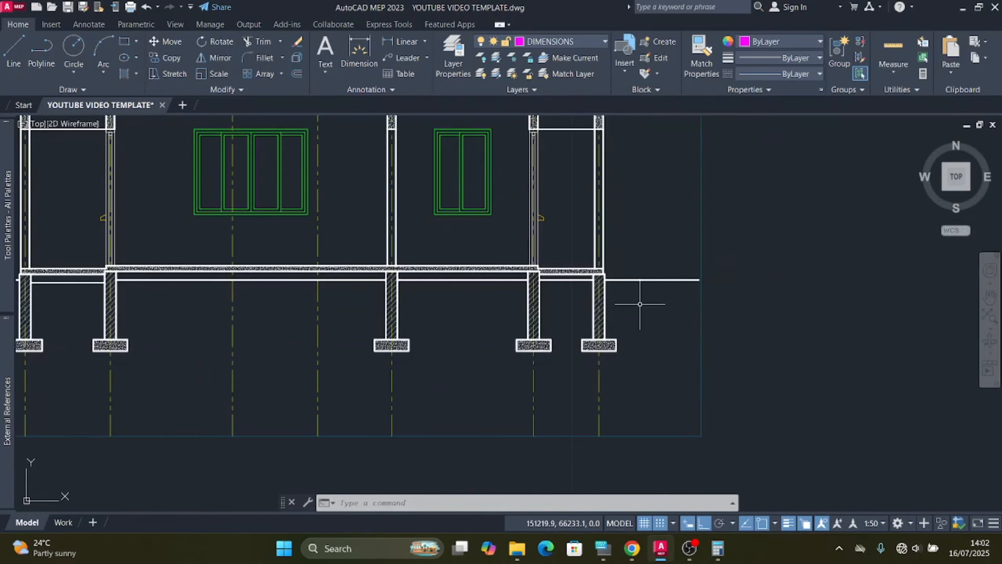
scroll(615, 317, down, 2)
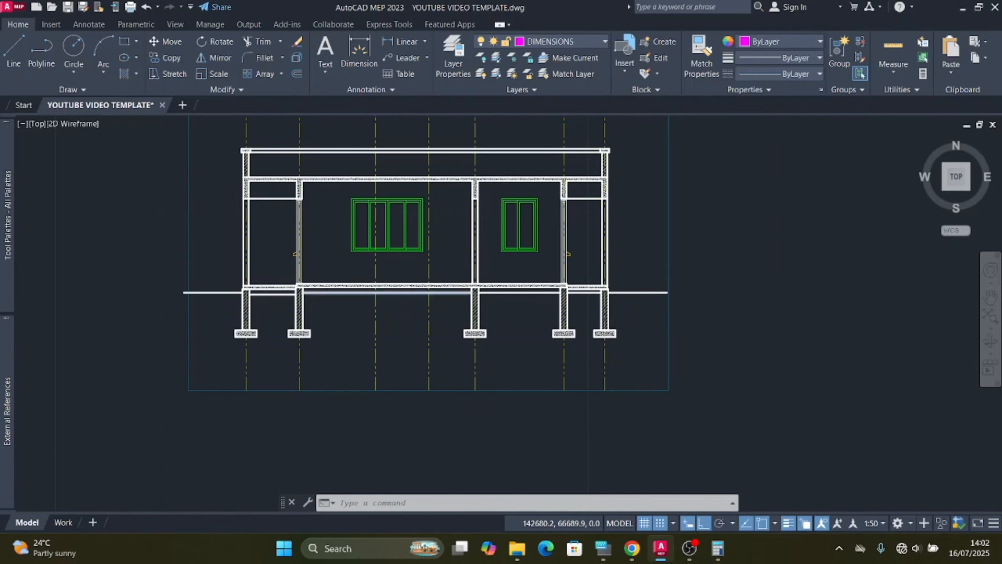
scroll(327, 295, up, 5)
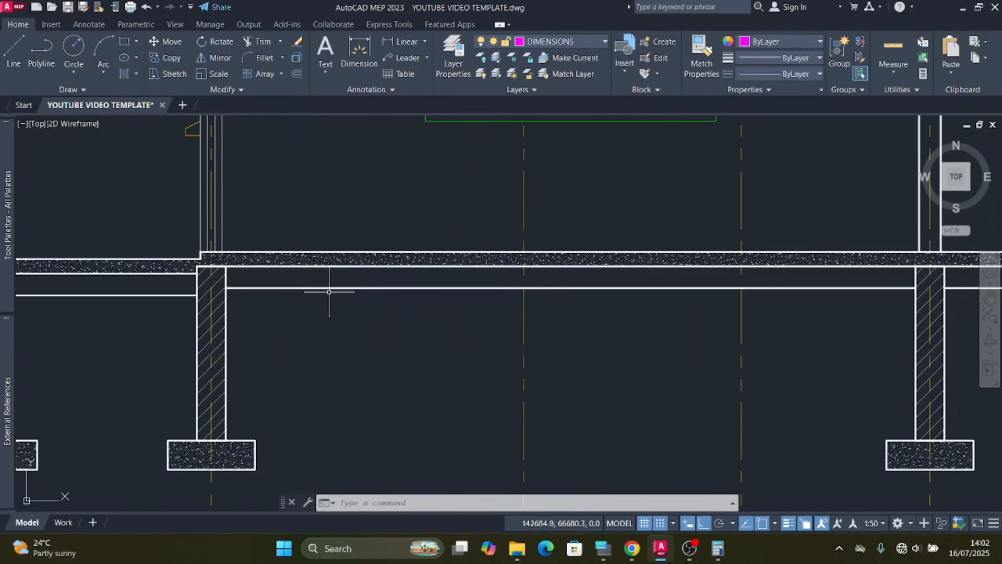
click(601, 43)
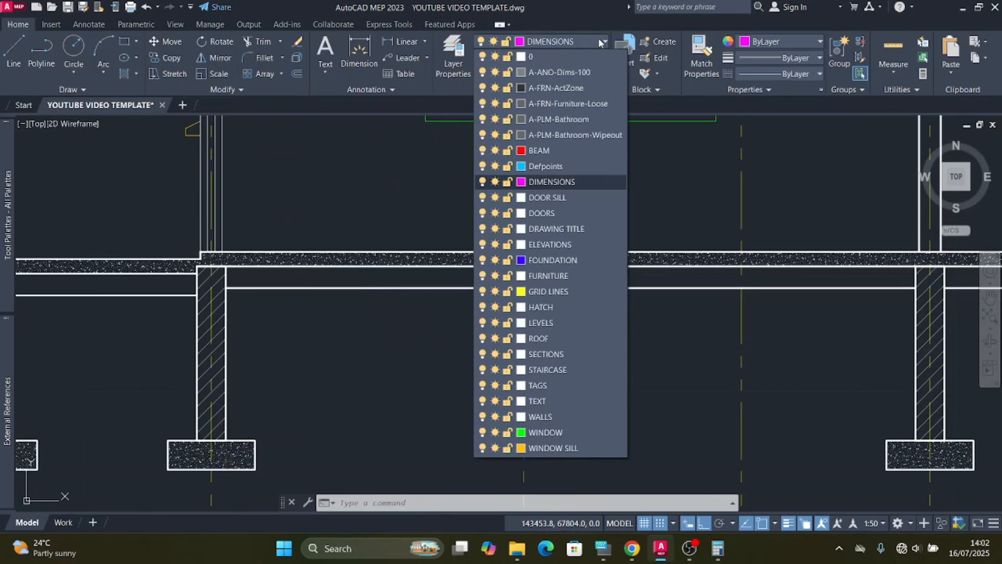
click(568, 308)
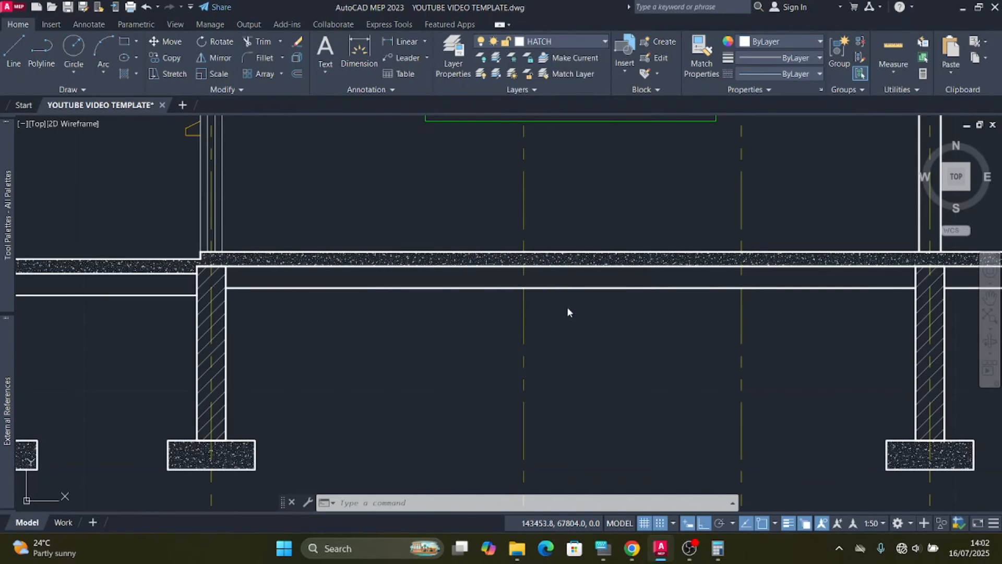
Step: Hatch the hardcore strip under the floor slab between grid lines F and C with the GRAVEL pattern at scale 10
click(125, 73)
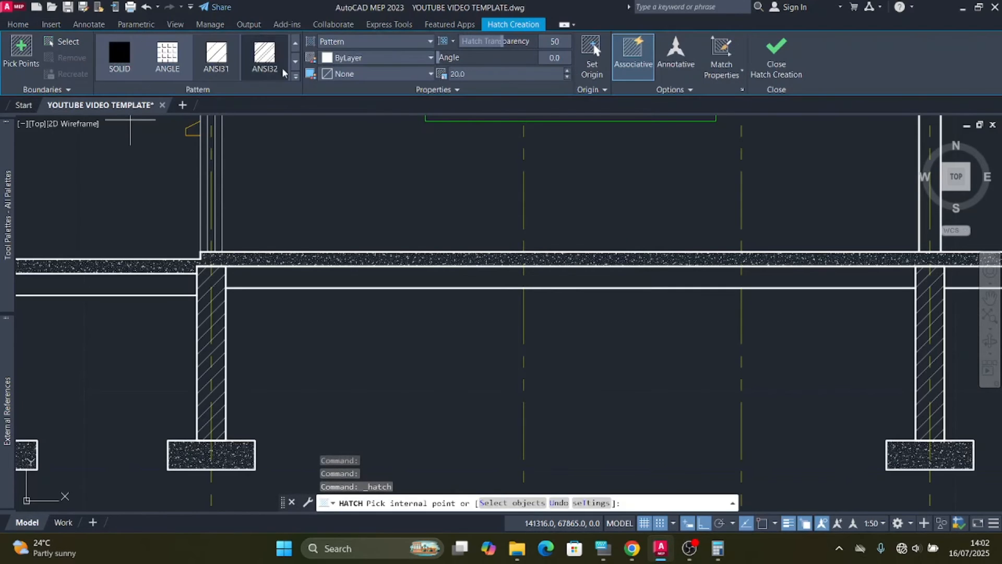
click(297, 77)
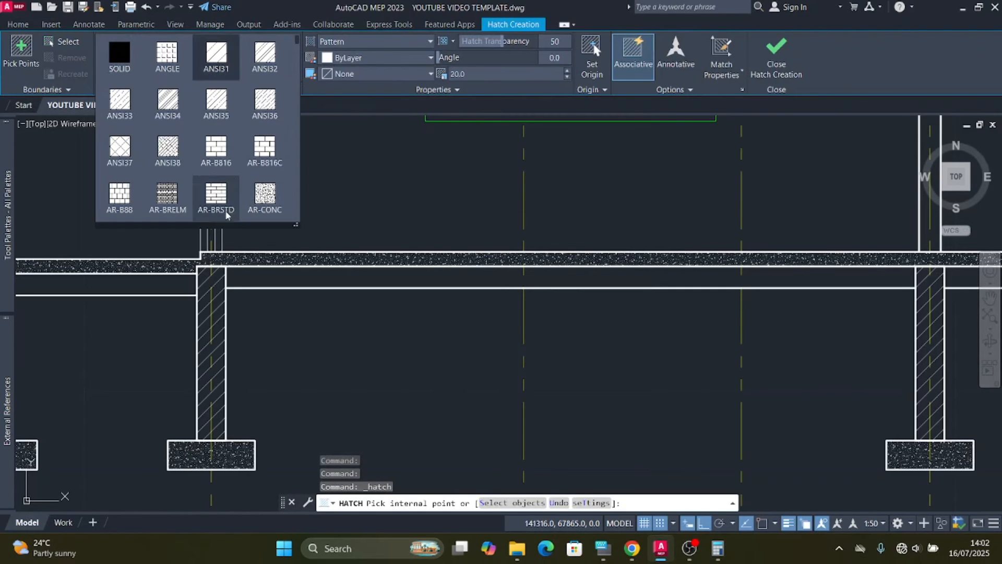
scroll(195, 169, down, 6)
scroll(194, 168, down, 4)
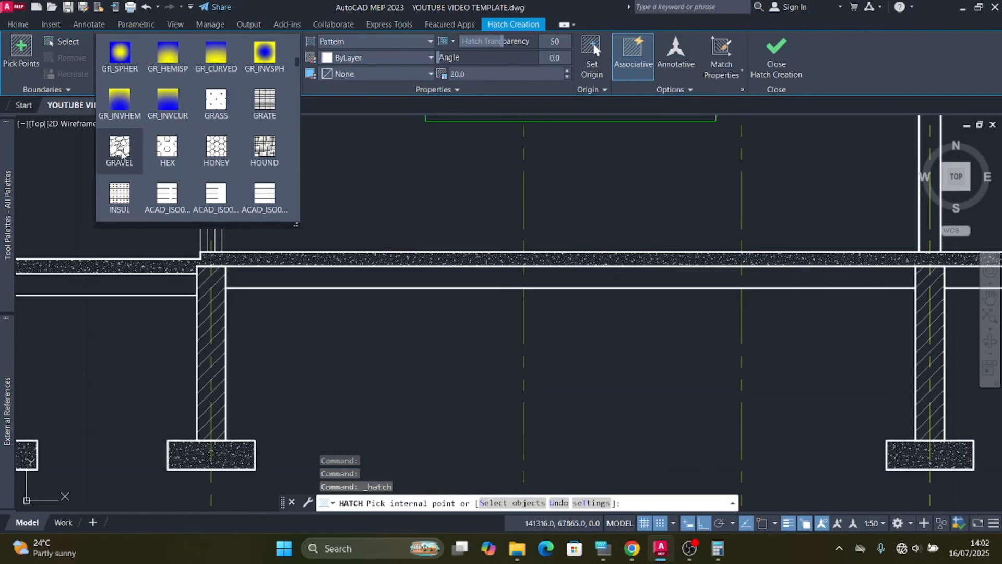
click(120, 150)
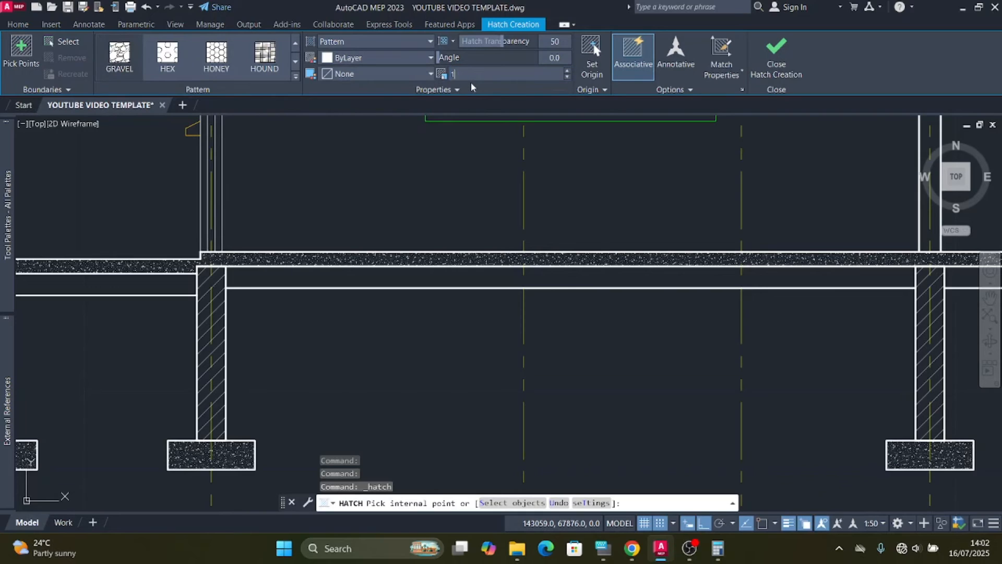
click(514, 75)
click(422, 277)
click(537, 277)
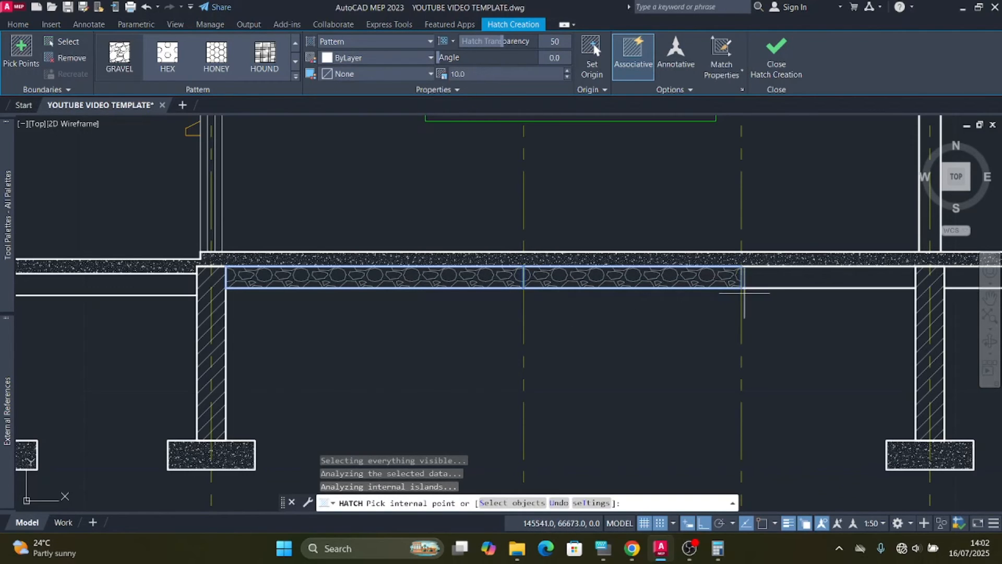
click(762, 276)
scroll(423, 265, down, 4)
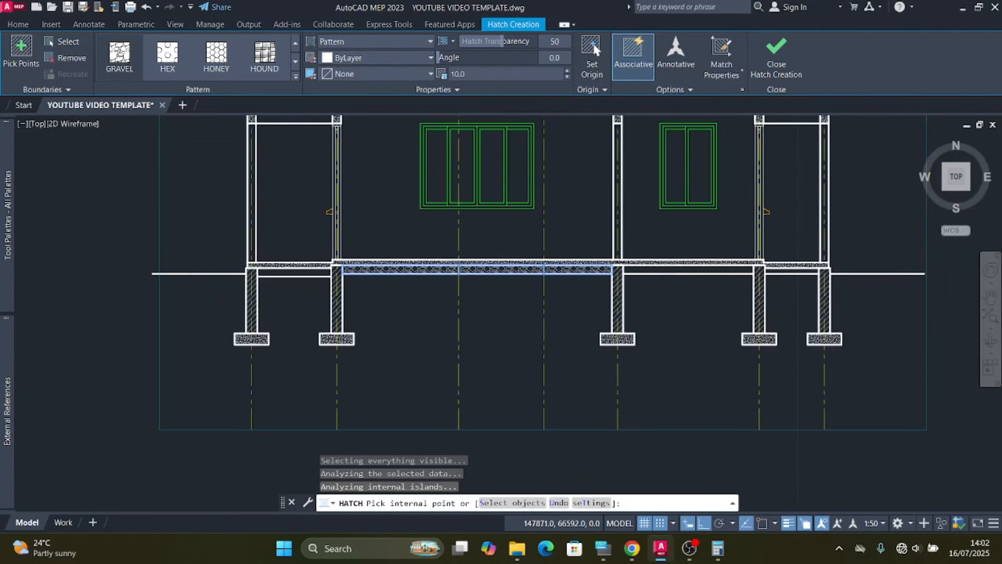
Step: Add the GRAVEL hatch to the hardcore strips between grid lines C–B, B–A and G–F, and end the command
scroll(678, 280, up, 4)
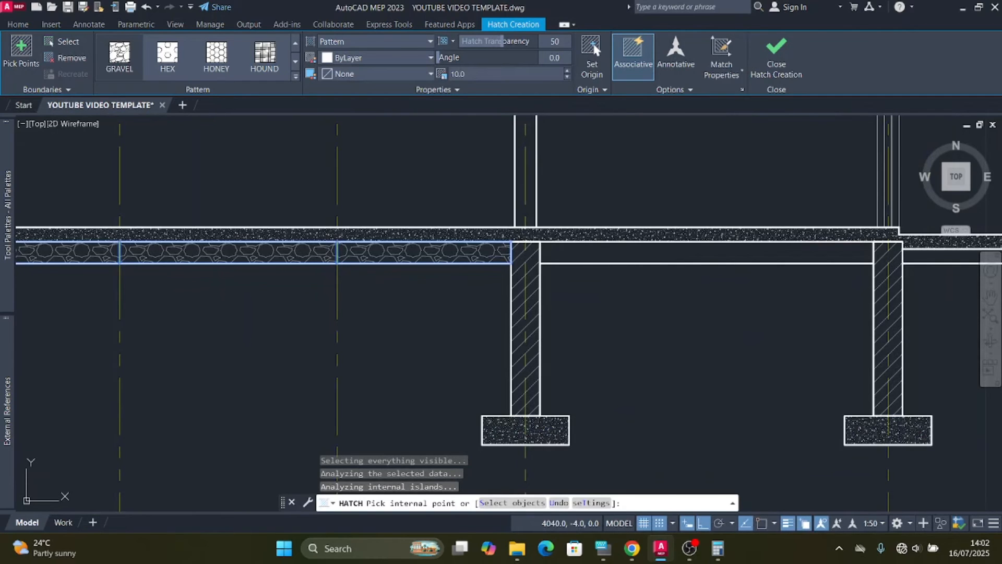
click(570, 253)
scroll(489, 288, down, 2)
scroll(802, 271, up, 3)
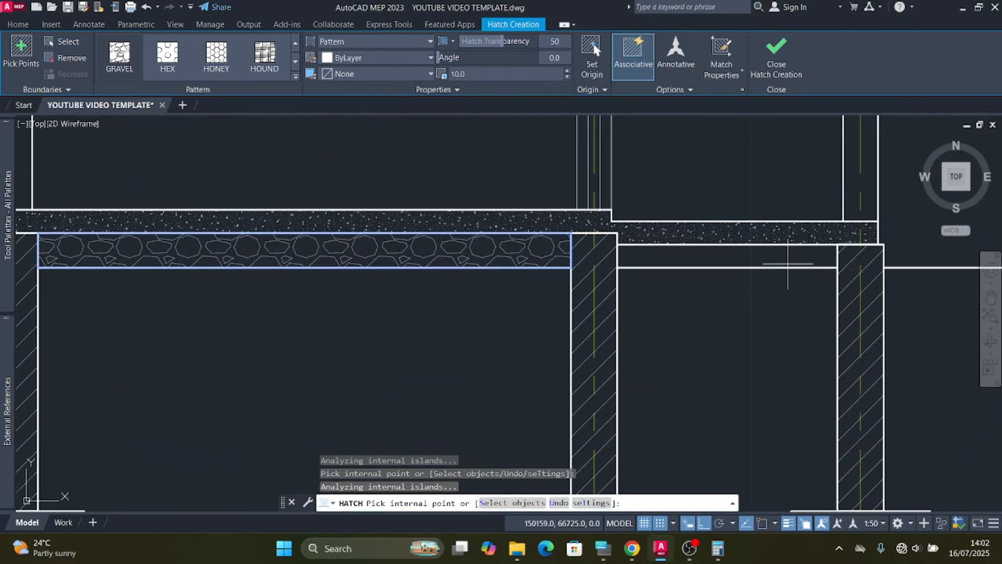
click(786, 257)
scroll(767, 264, down, 5)
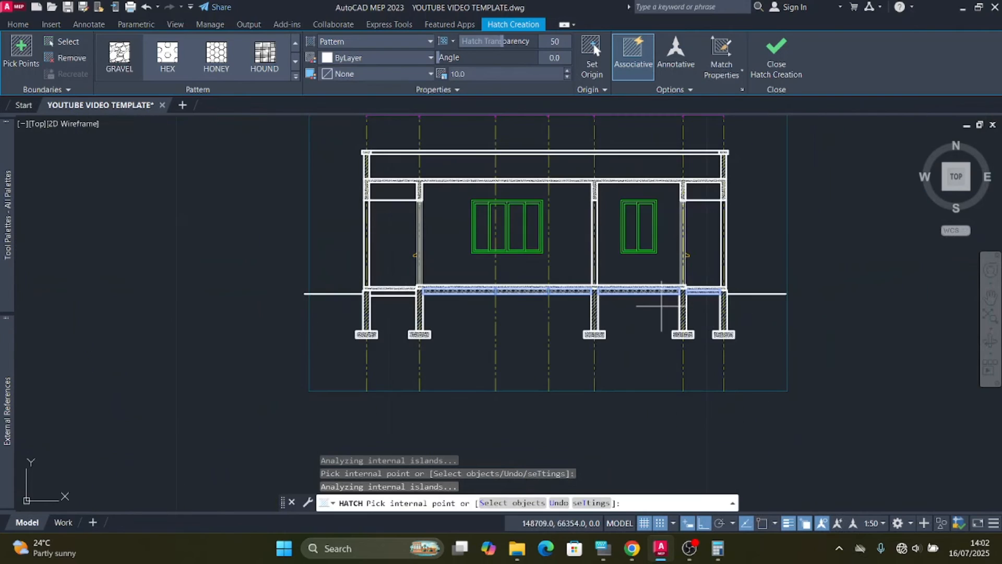
scroll(393, 295, up, 5)
click(401, 263)
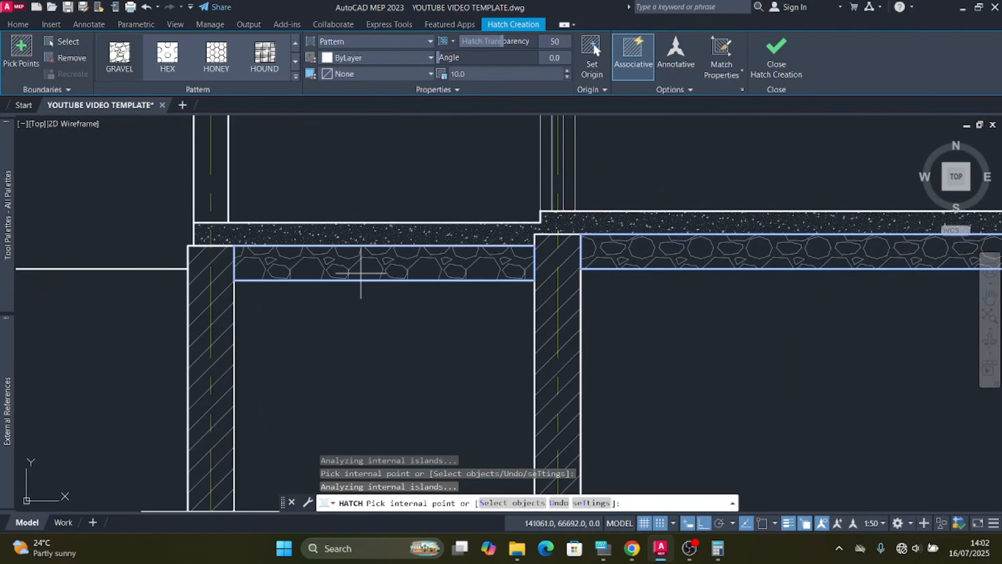
scroll(360, 272, down, 2)
key(Escape)
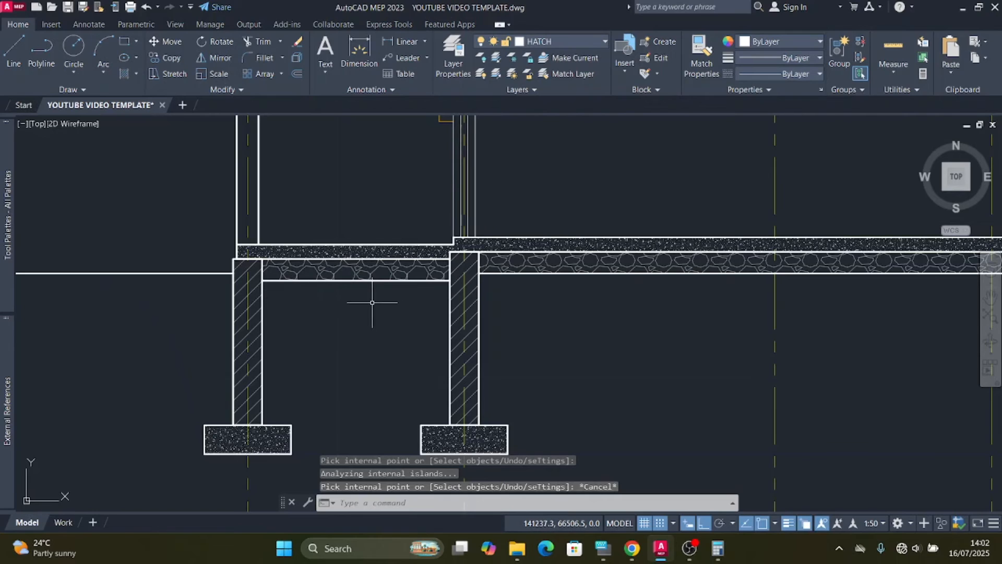
Step: Start a new hatch using the EARTH pattern with scale 20 and angle 45
scroll(313, 248, down, 2)
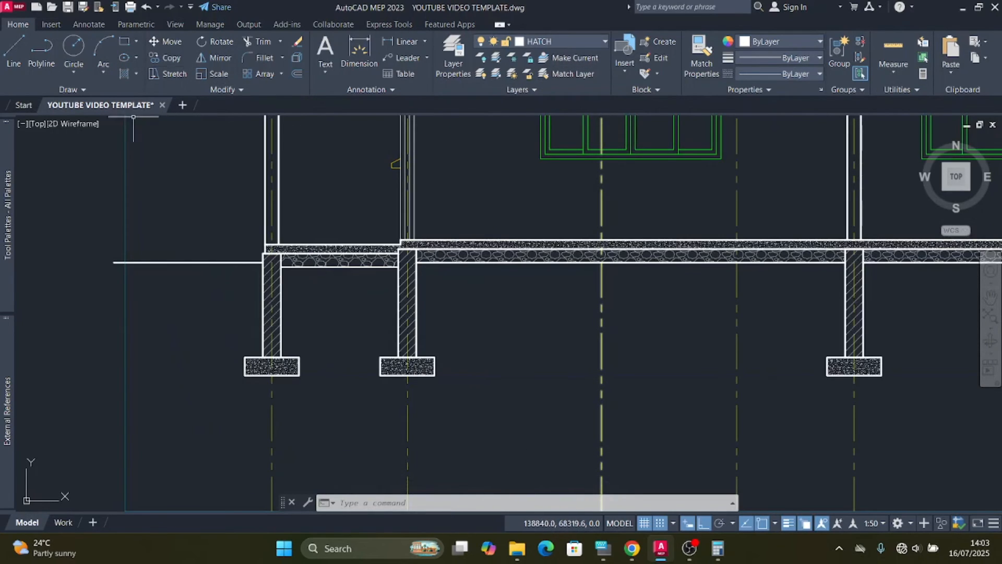
click(126, 74)
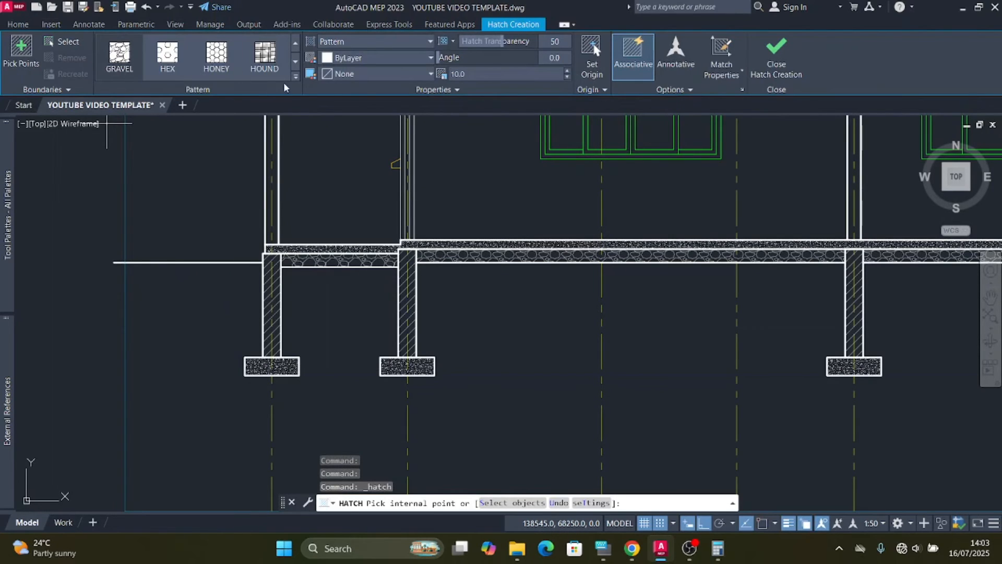
click(296, 78)
scroll(277, 144, up, 6)
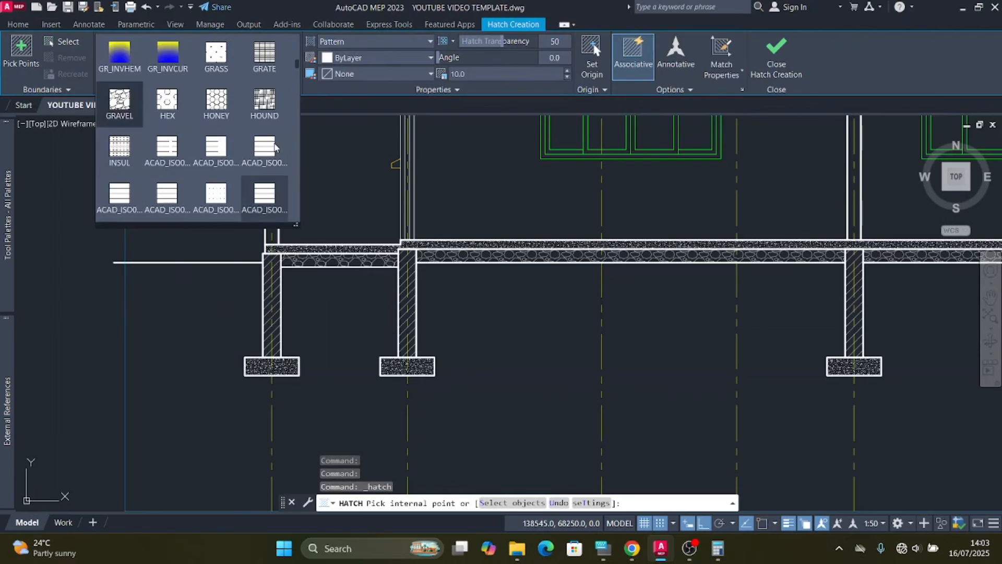
scroll(276, 144, up, 2)
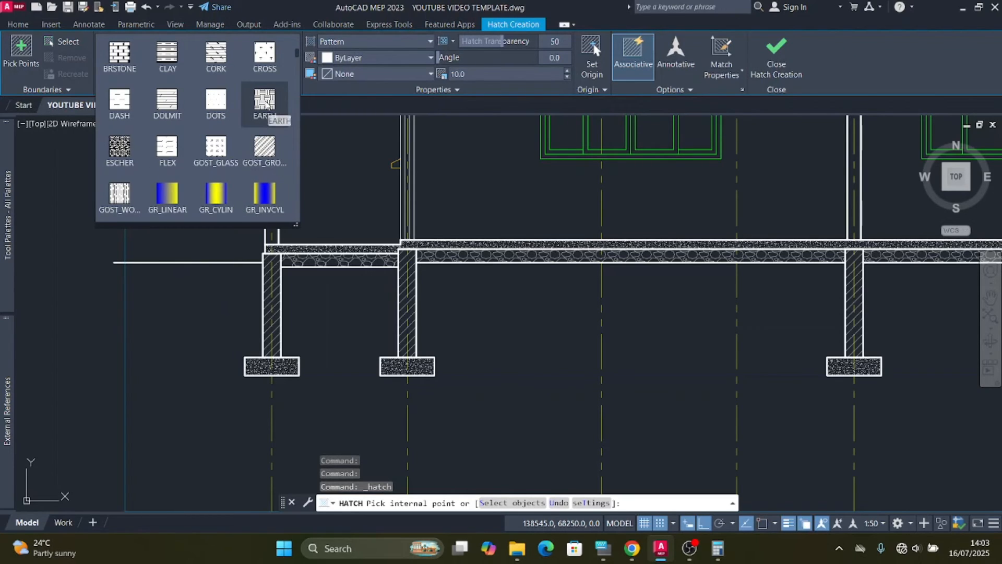
click(265, 102)
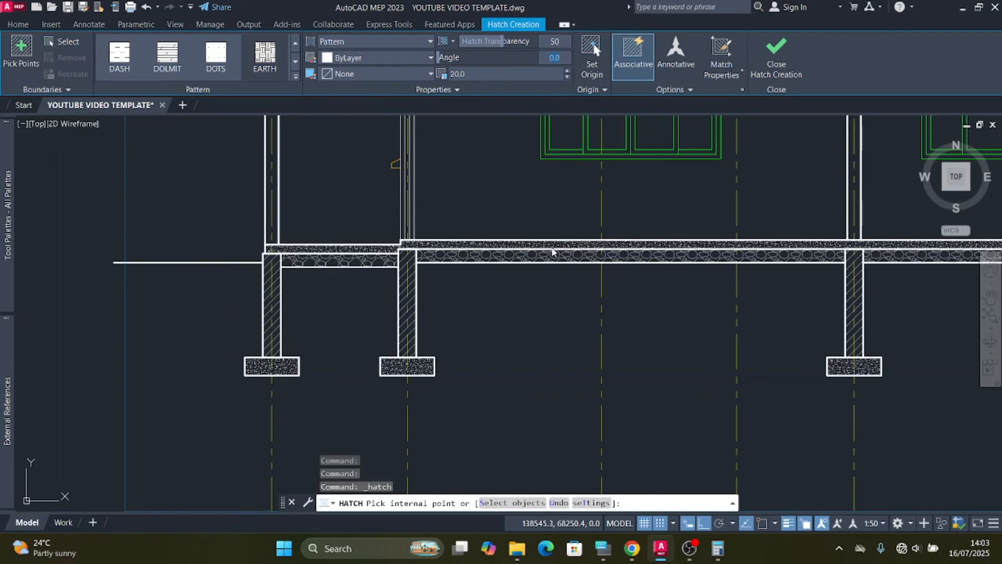
click(603, 548)
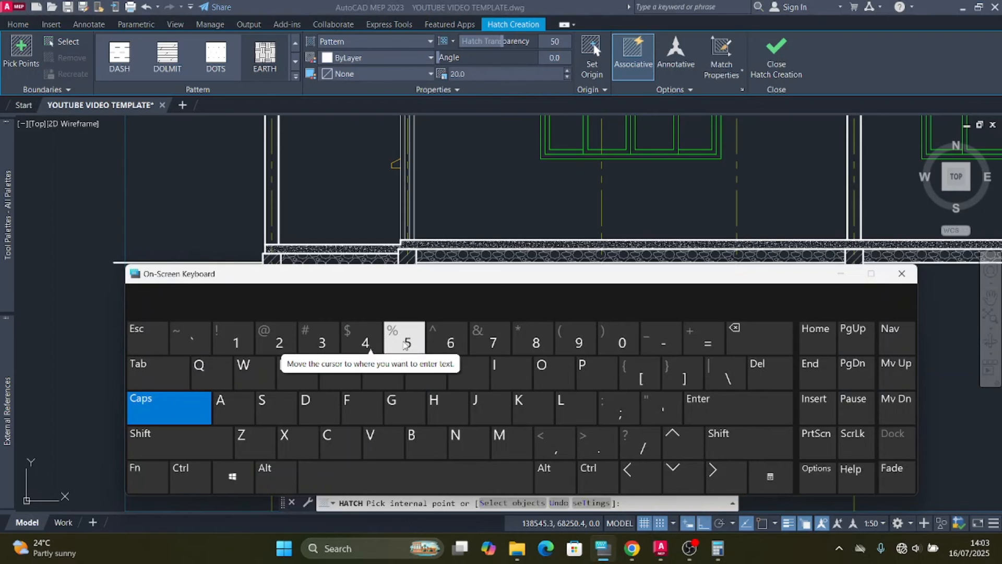
click(365, 337)
click(407, 337)
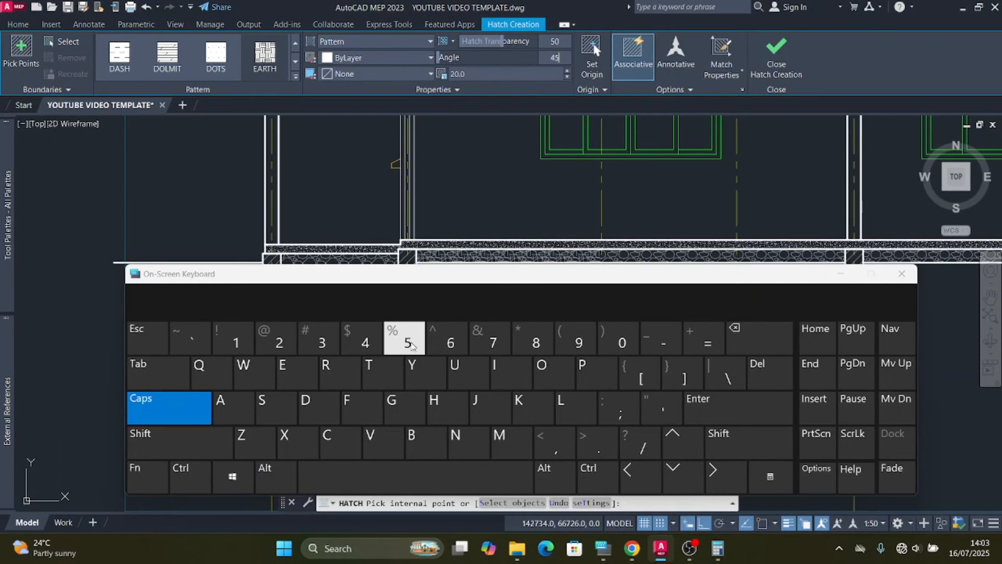
click(841, 275)
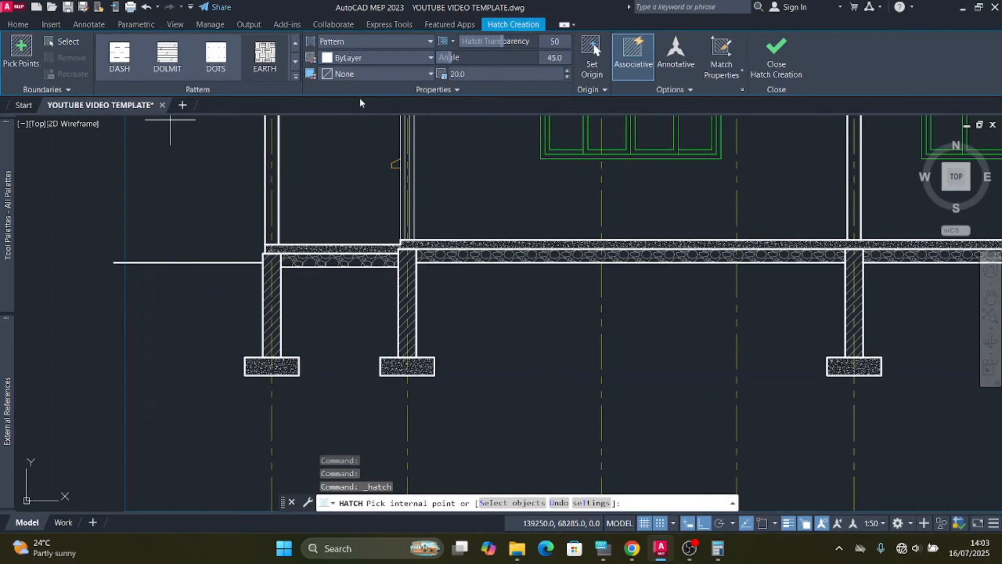
Step: Fill the soil areas between the foundation walls from grid line G to C, plus the sloped excavation outside grid line G
click(500, 311)
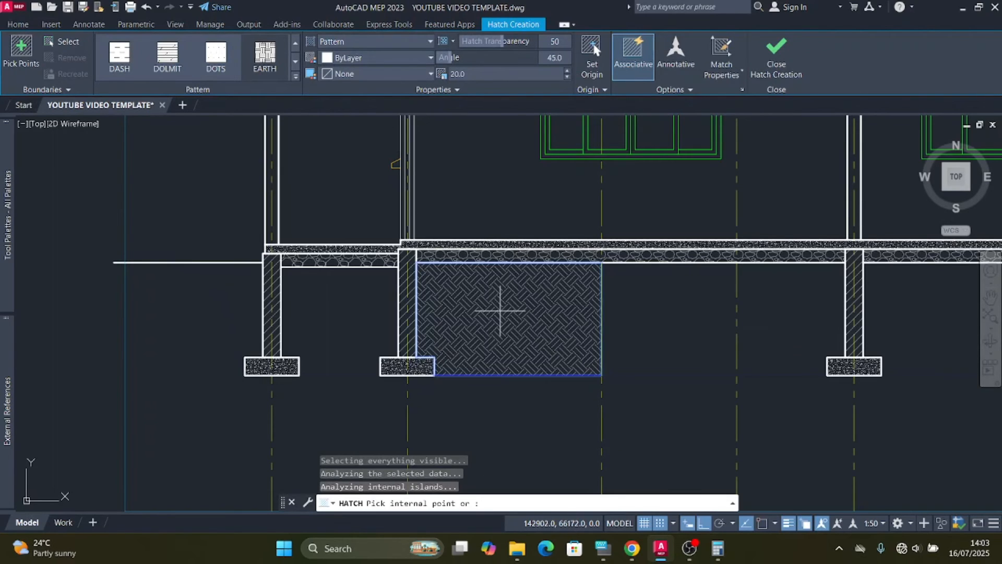
click(700, 309)
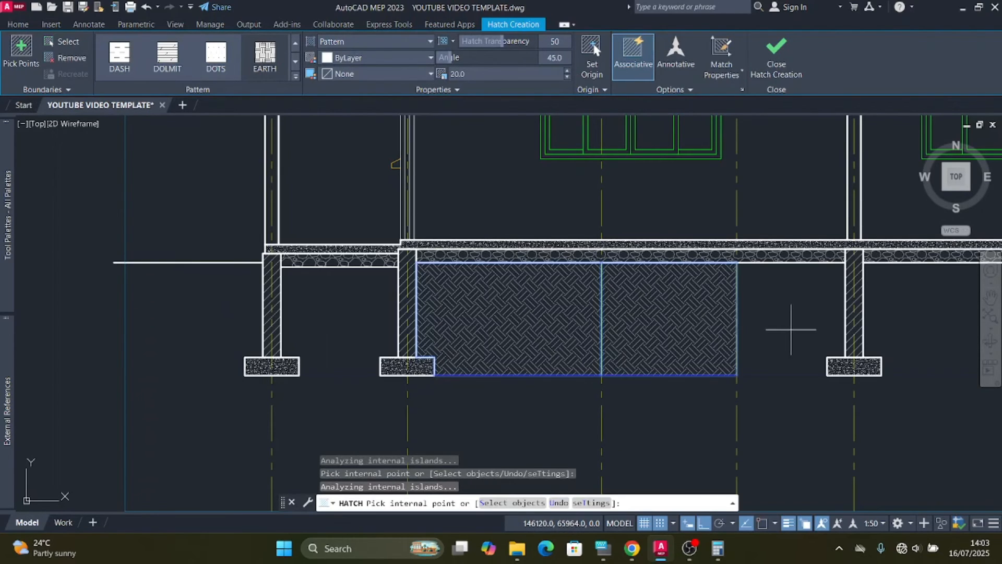
click(791, 330)
click(362, 309)
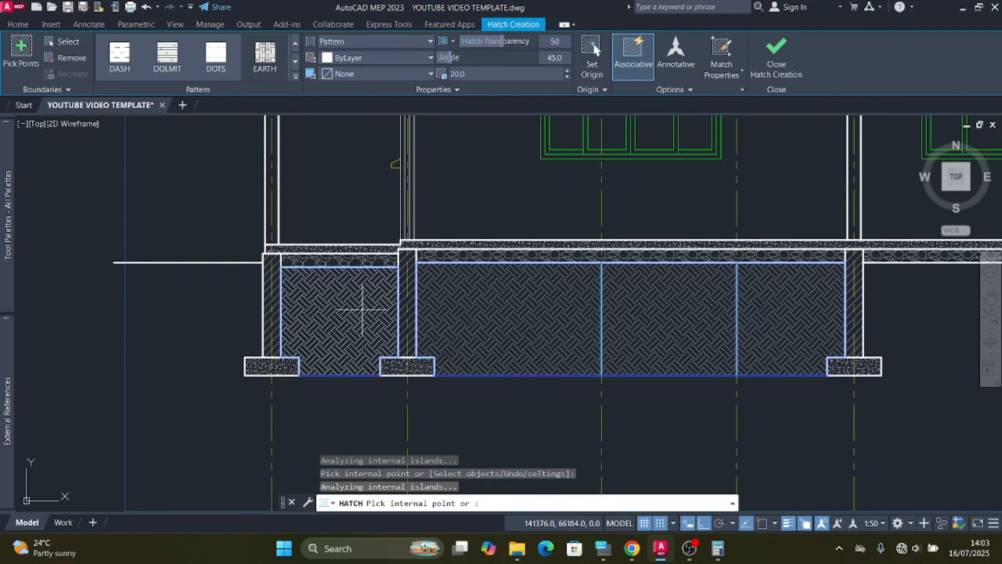
click(230, 293)
Step: Fill the soil areas between grid lines C and A and the sloped excavation outside grid line A, and end the hatch
scroll(176, 279, down, 2)
scroll(715, 326, up, 2)
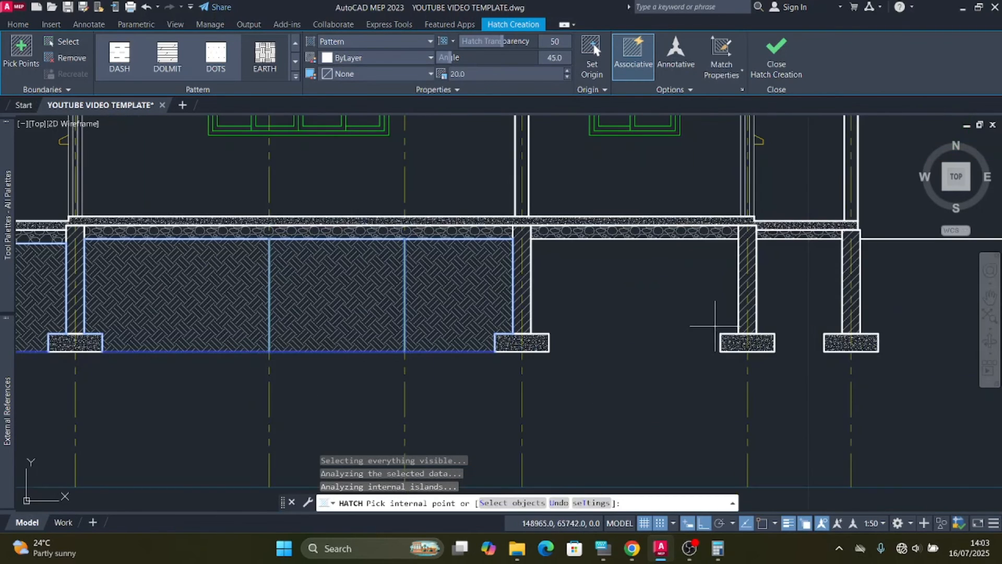
click(714, 326)
click(790, 295)
scroll(508, 283, down, 4)
scroll(699, 290, up, 2)
click(623, 255)
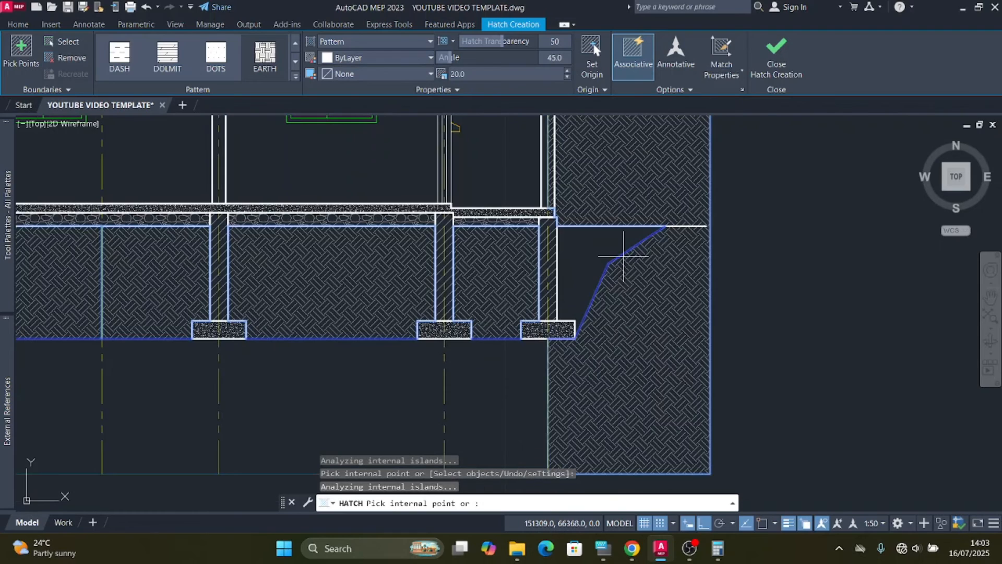
key(ctrl+z)
click(597, 246)
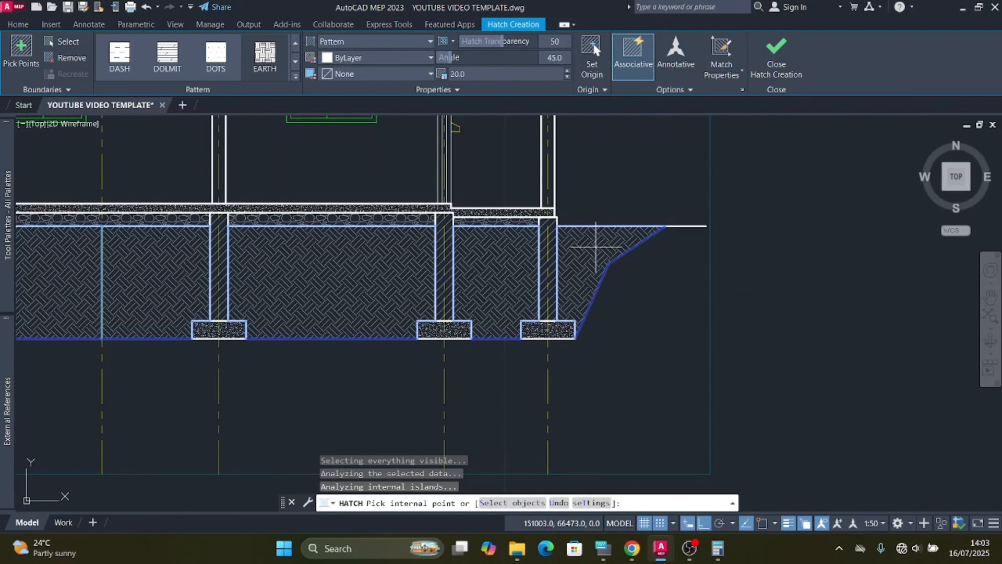
key(Escape)
scroll(658, 313, down, 6)
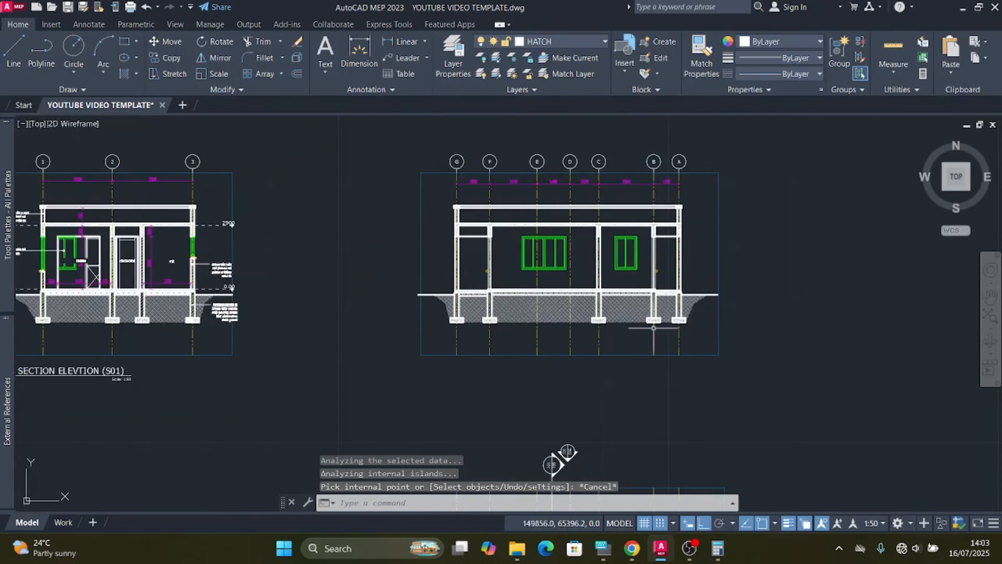
scroll(566, 324, up, 2)
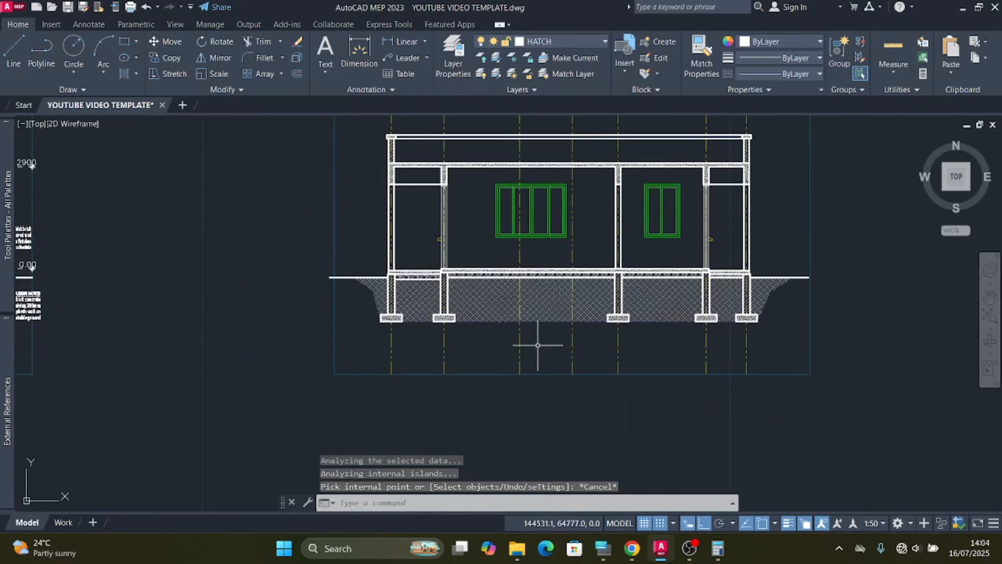
scroll(517, 244, up, 2)
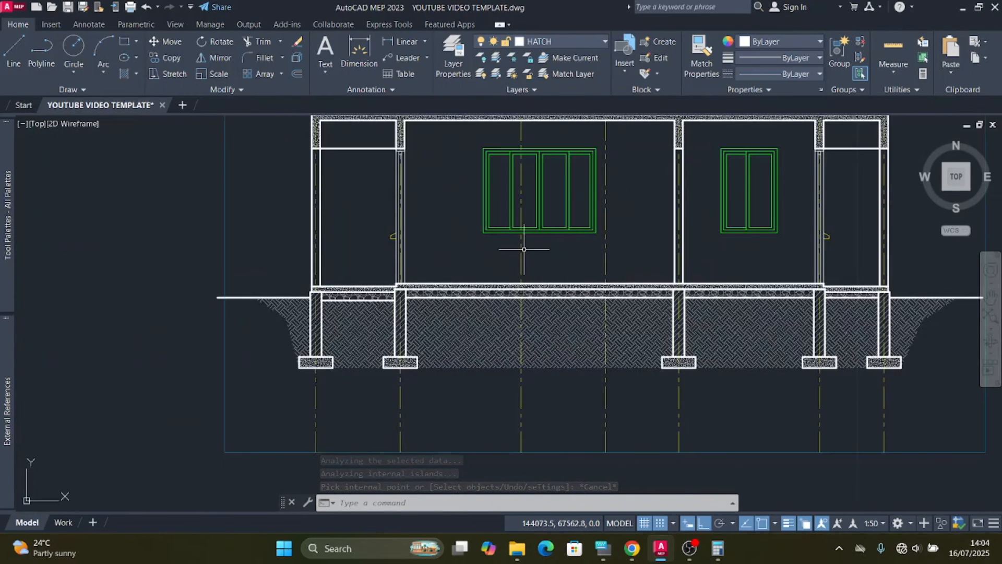
scroll(441, 253, down, 2)
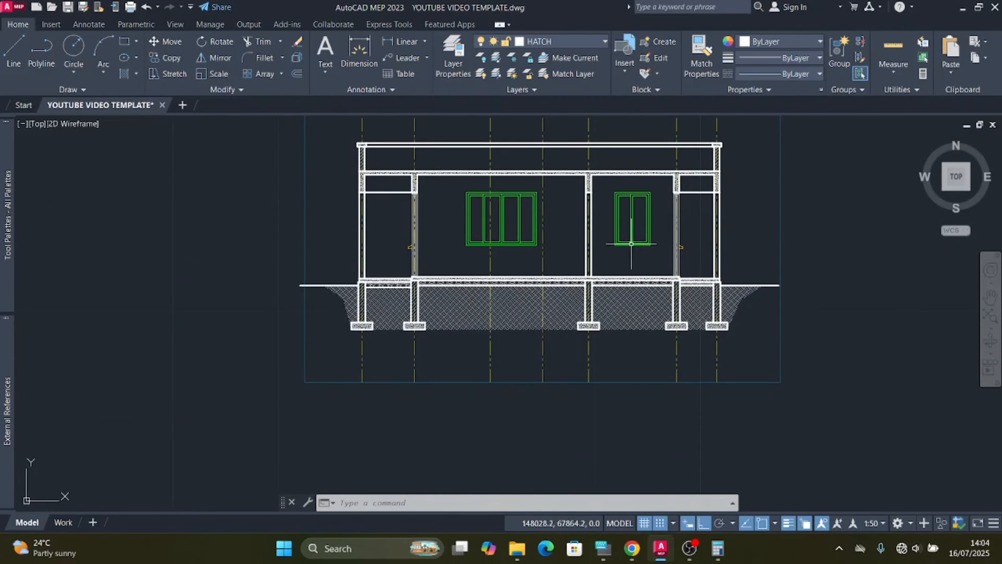
Step: Make TEXT the current layer for labelling the rooms in the section
scroll(487, 199, up, 2)
scroll(394, 212, down, 2)
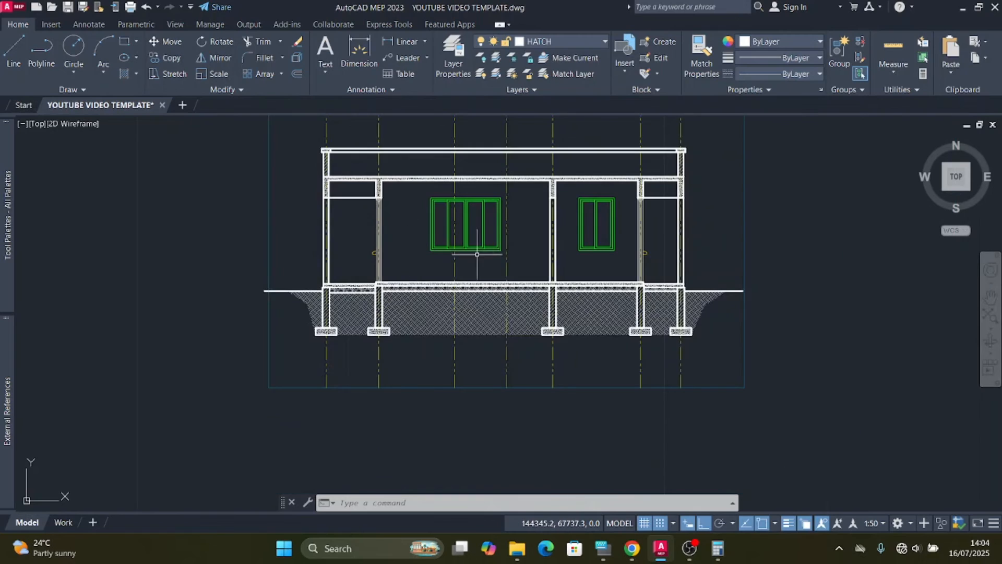
scroll(402, 248, down, 2)
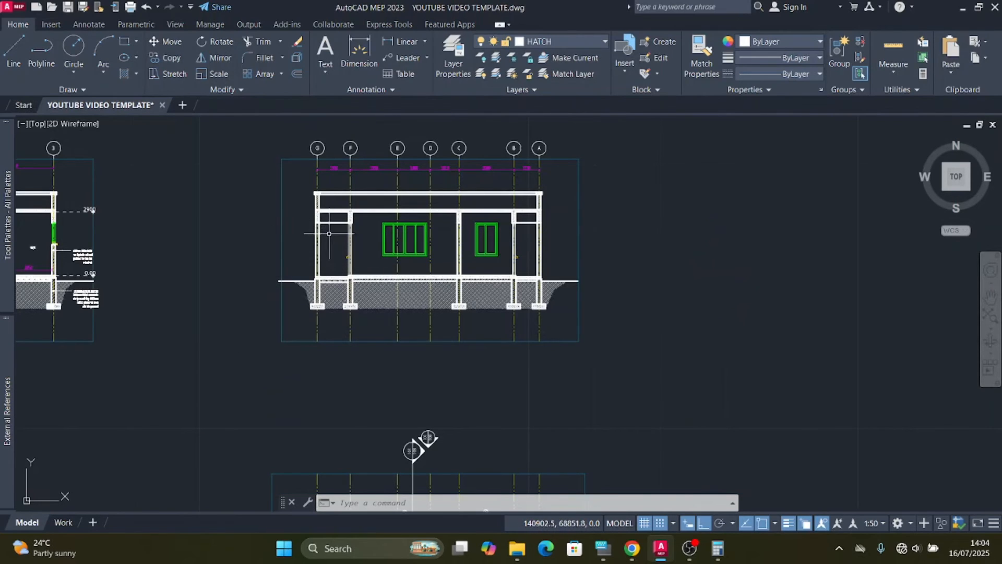
scroll(329, 234, up, 2)
scroll(538, 242, down, 2)
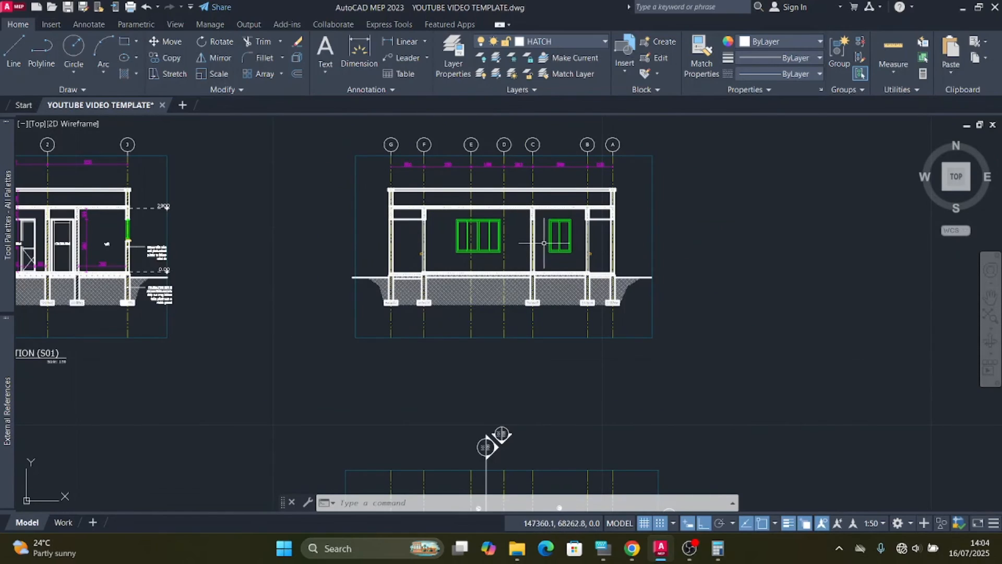
click(605, 42)
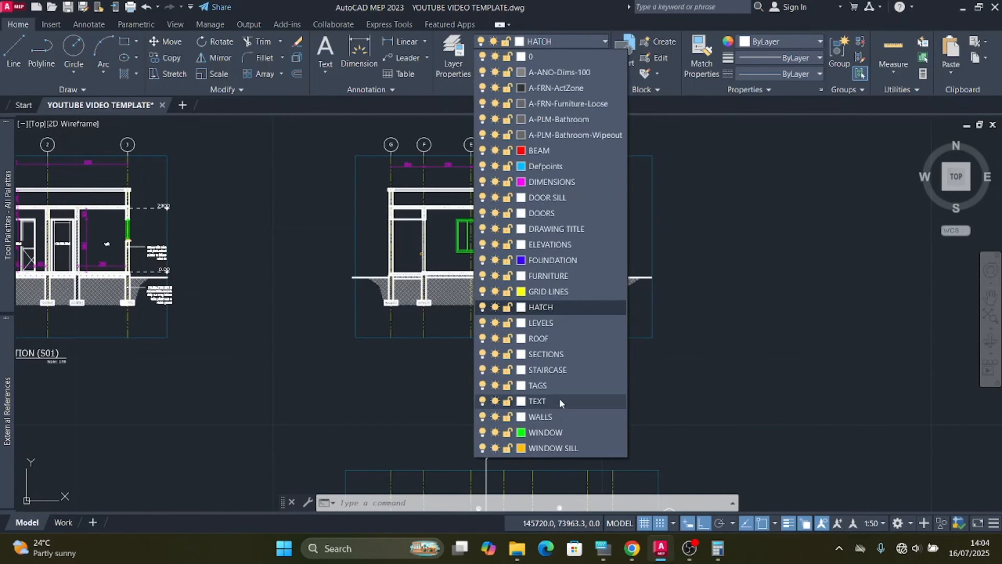
click(559, 400)
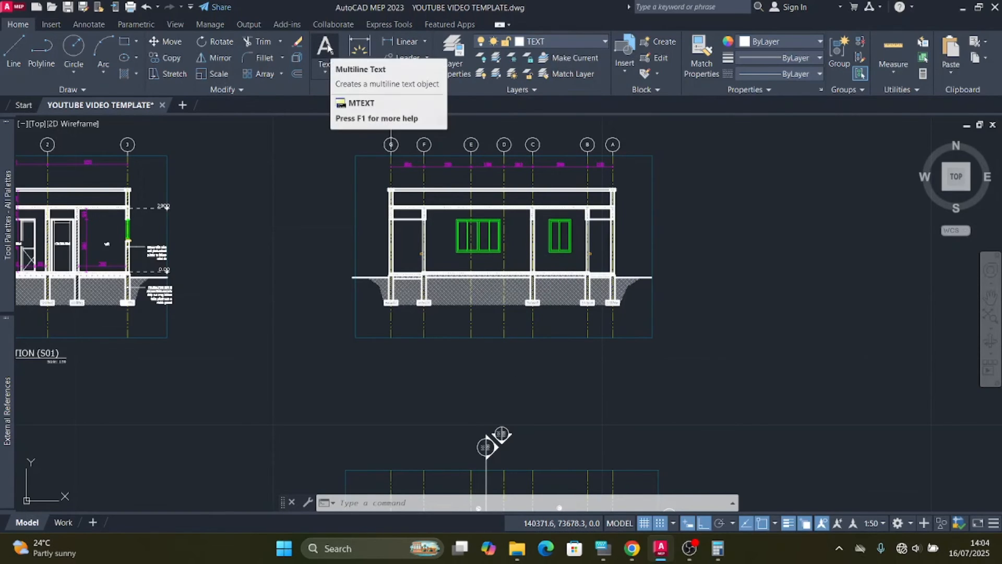
Step: Create a multiline text box across the four-panel window between grid lines F and C and enter LIVINGROOM
click(326, 74)
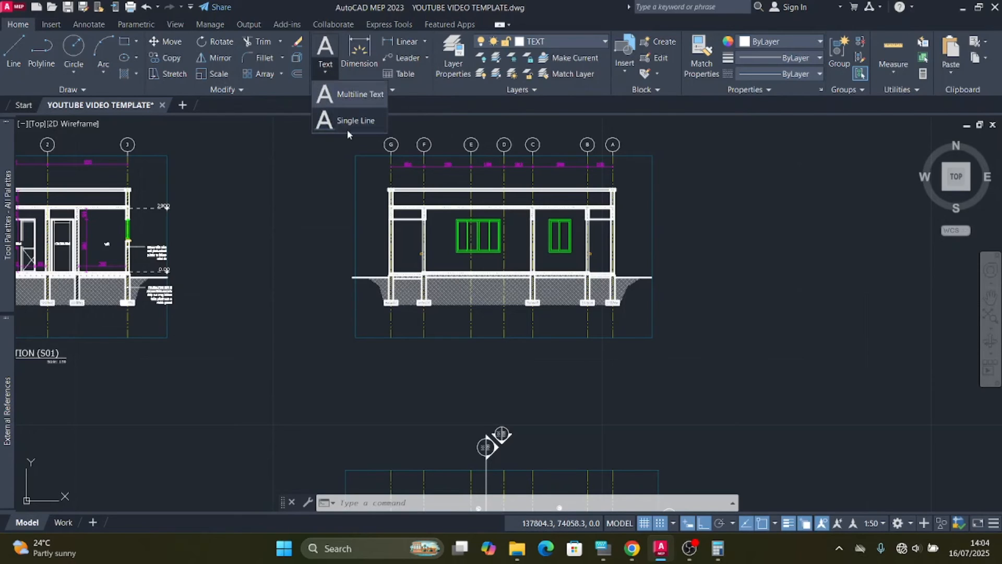
click(347, 94)
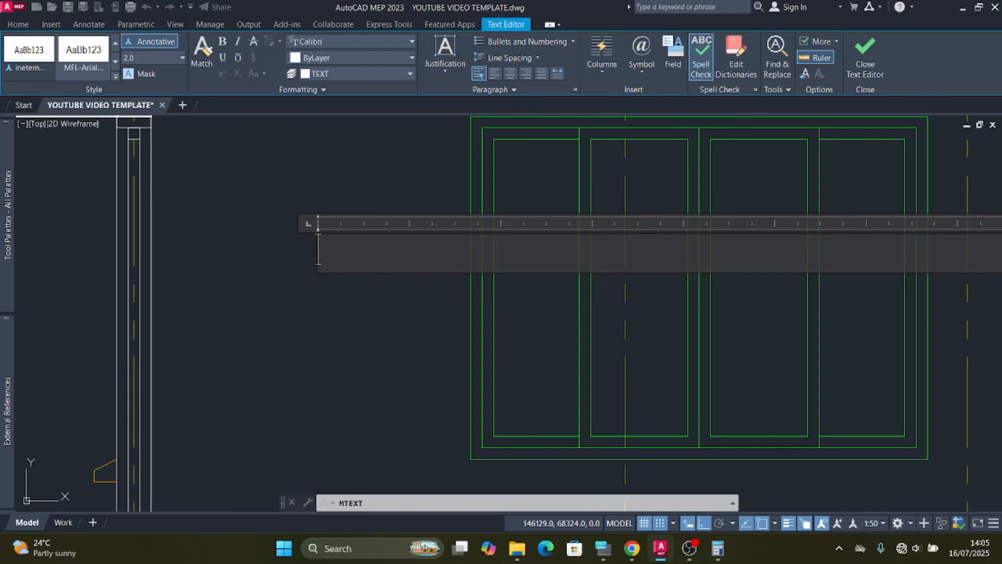
click(605, 555)
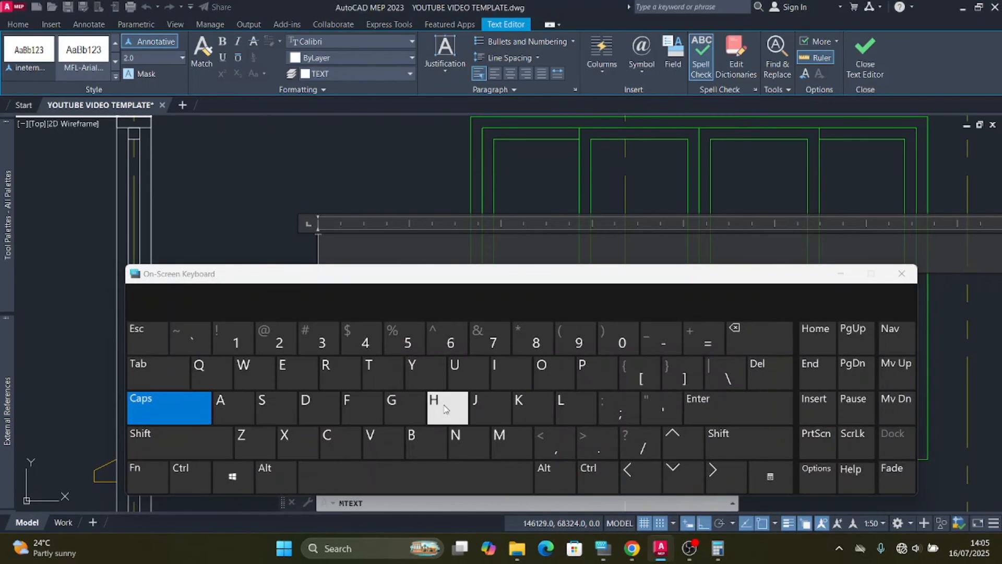
scroll(441, 157, down, 2)
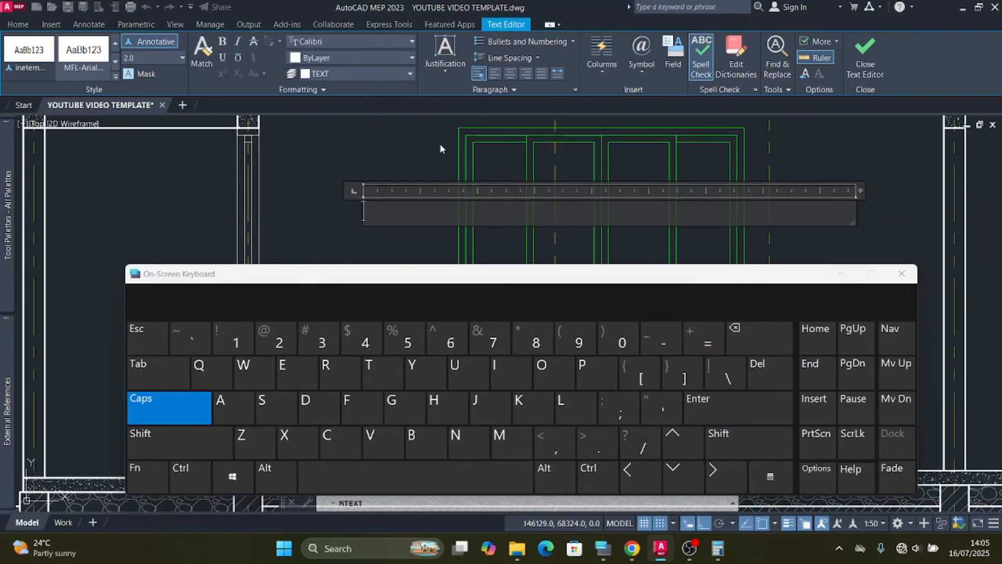
click(564, 408)
click(528, 384)
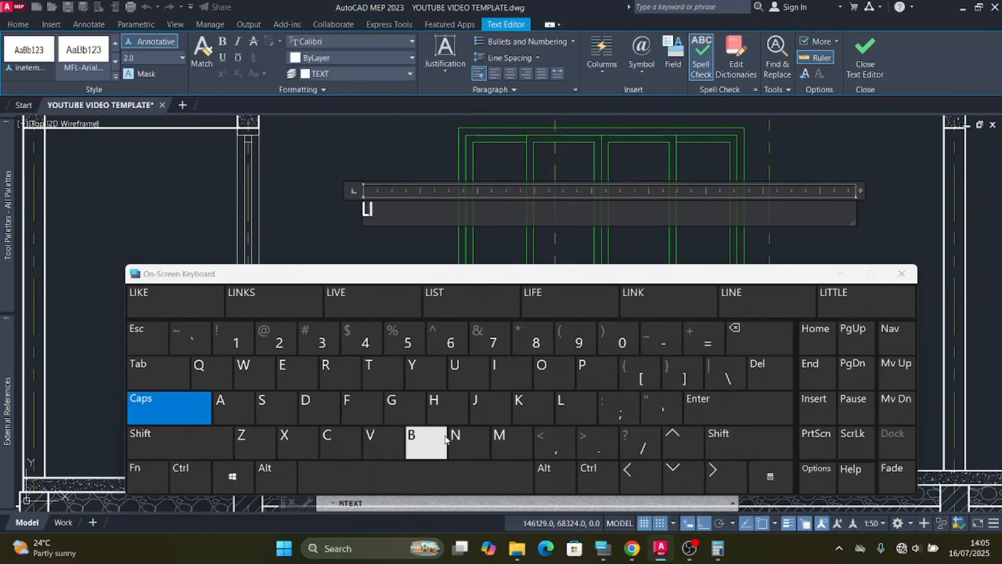
click(389, 442)
click(515, 374)
click(468, 443)
click(413, 416)
click(328, 370)
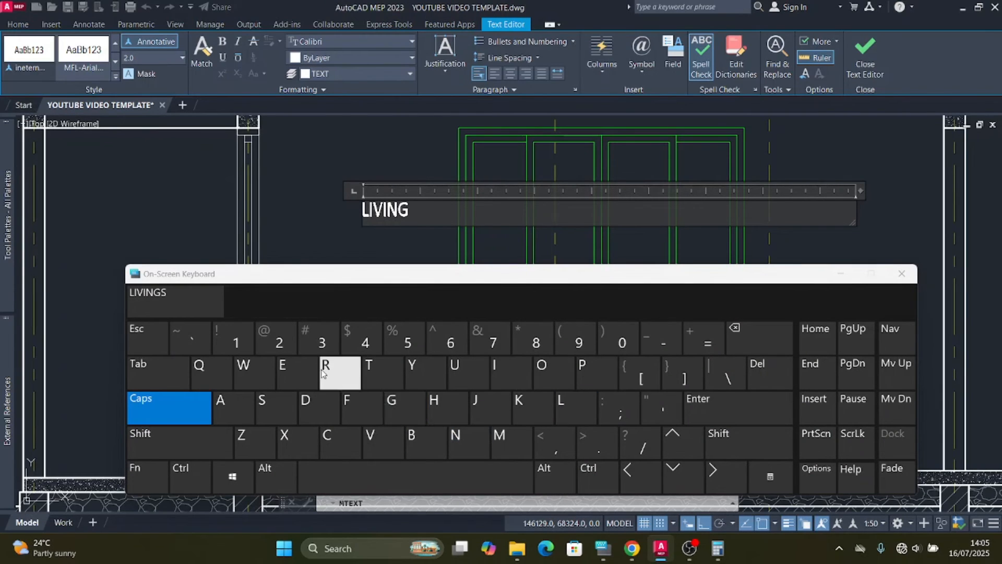
click(543, 373)
click(543, 373)
click(506, 438)
click(438, 480)
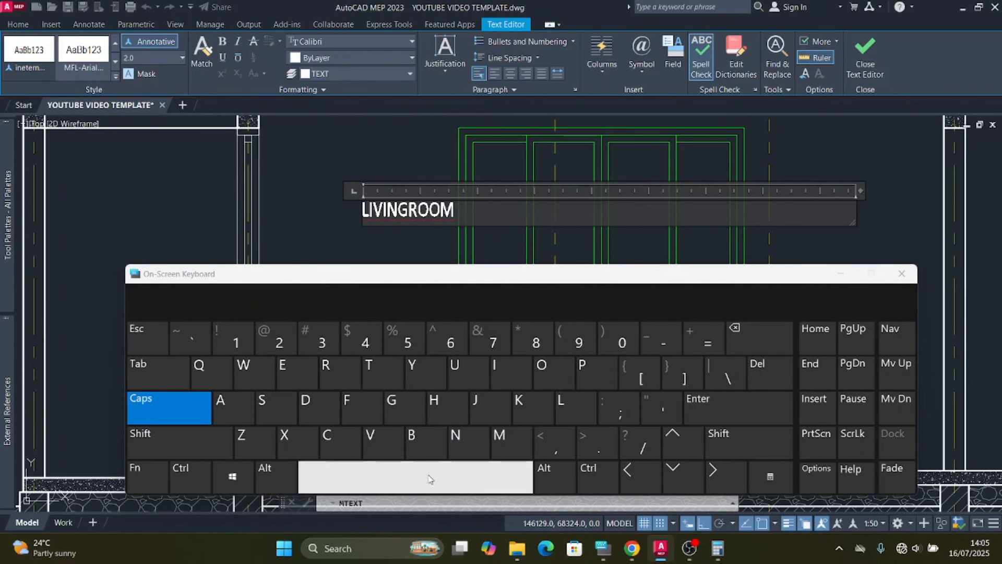
Step: Complete the room label so that it reads LIVING ROOM & DINNING
click(172, 439)
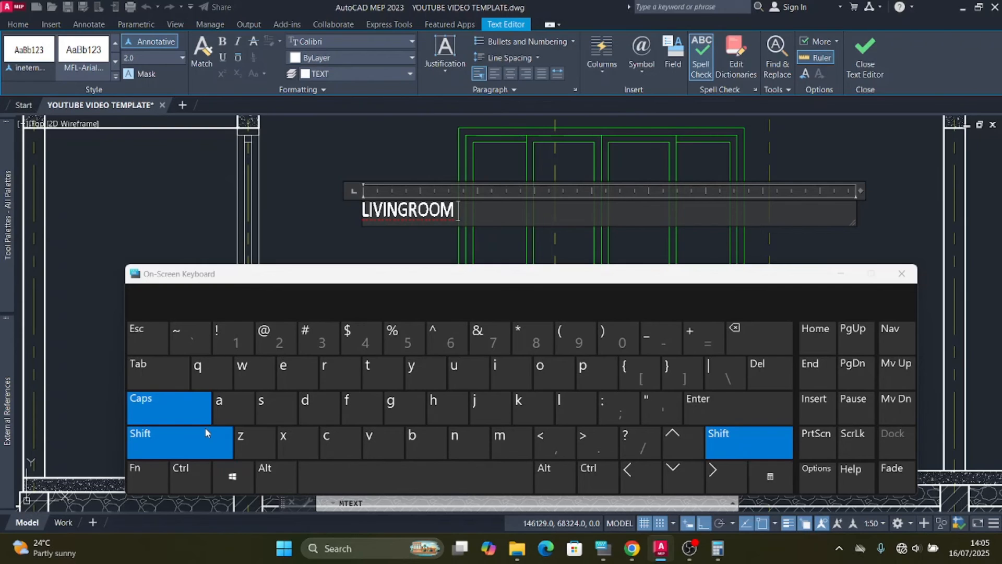
click(491, 338)
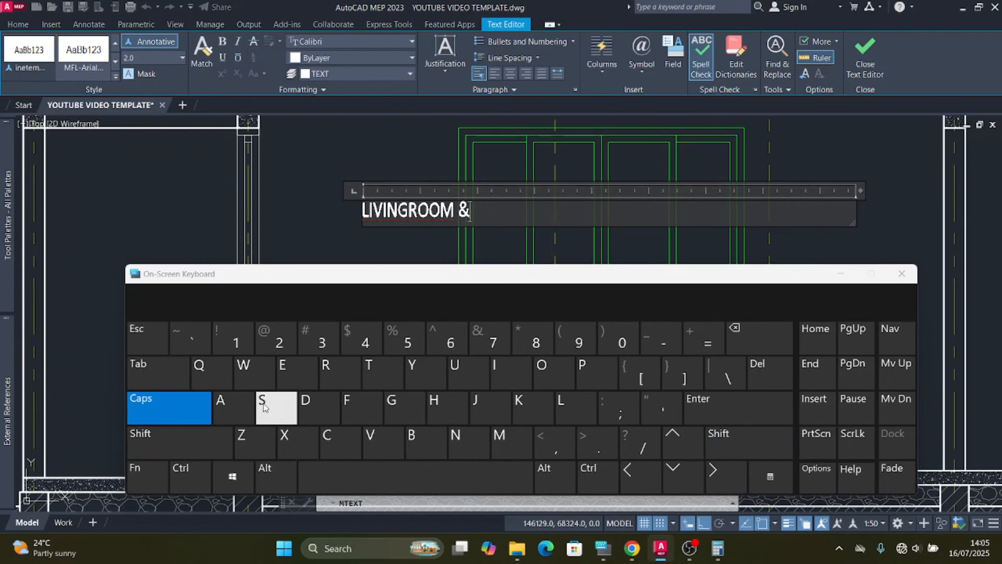
click(520, 382)
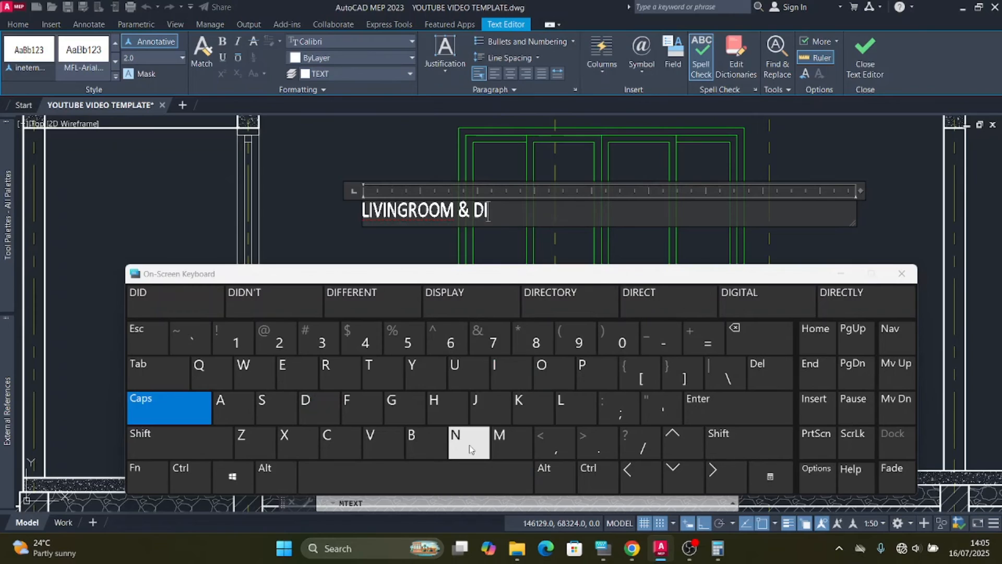
double_click(459, 437)
click(511, 371)
click(458, 442)
click(396, 409)
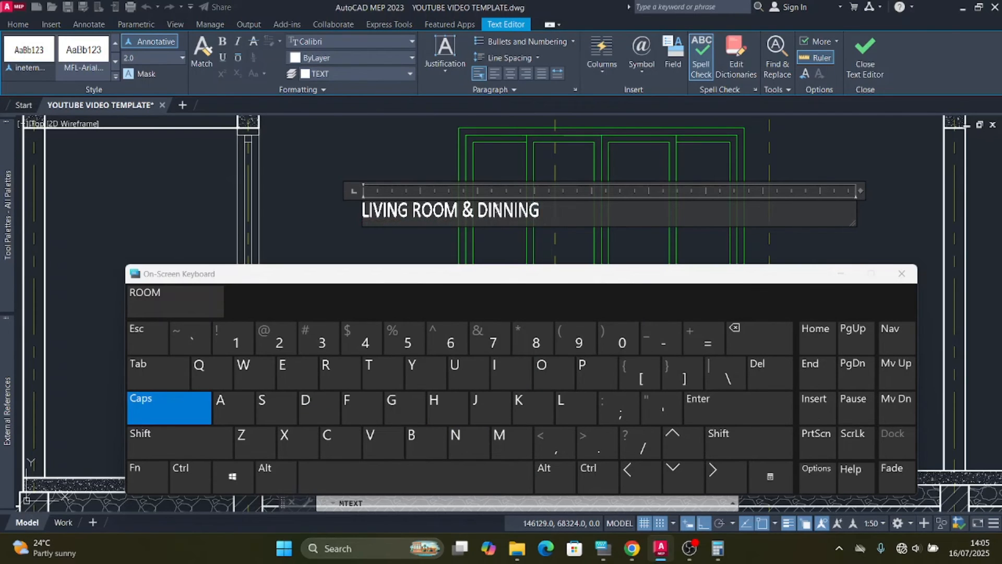
Step: Centre the LIVING ROOM & DINNING text within its text box
drag(539, 210, 369, 209)
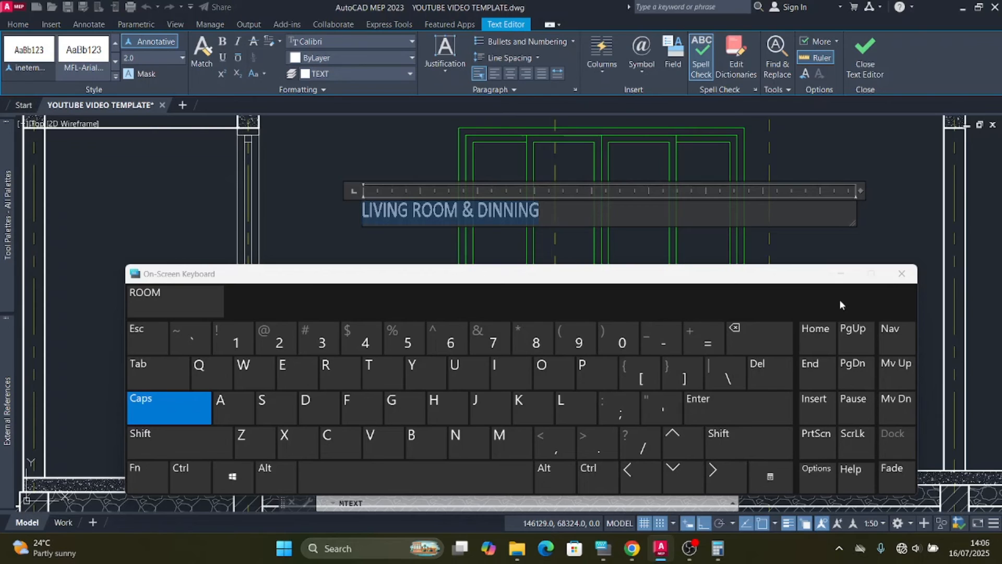
click(841, 274)
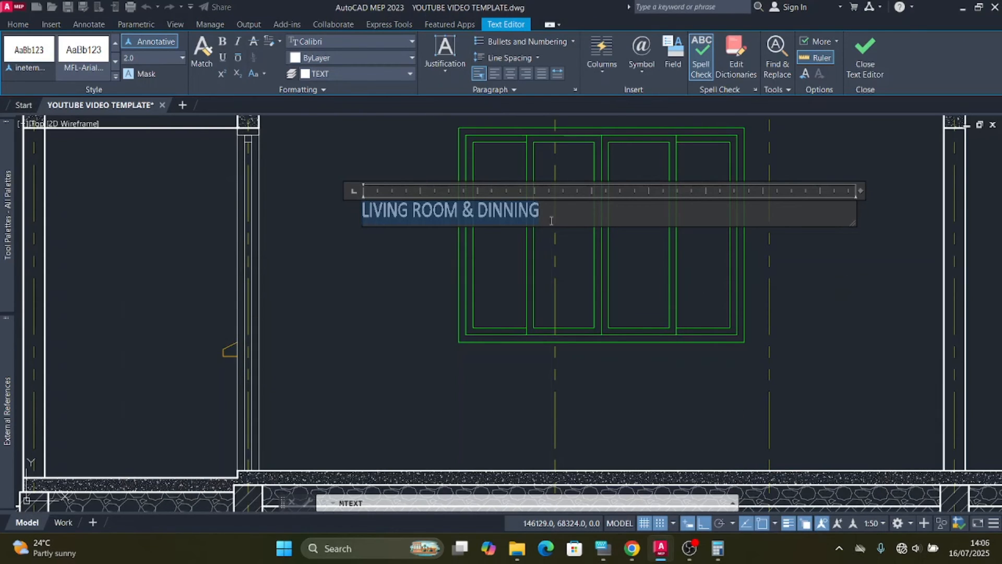
click(512, 74)
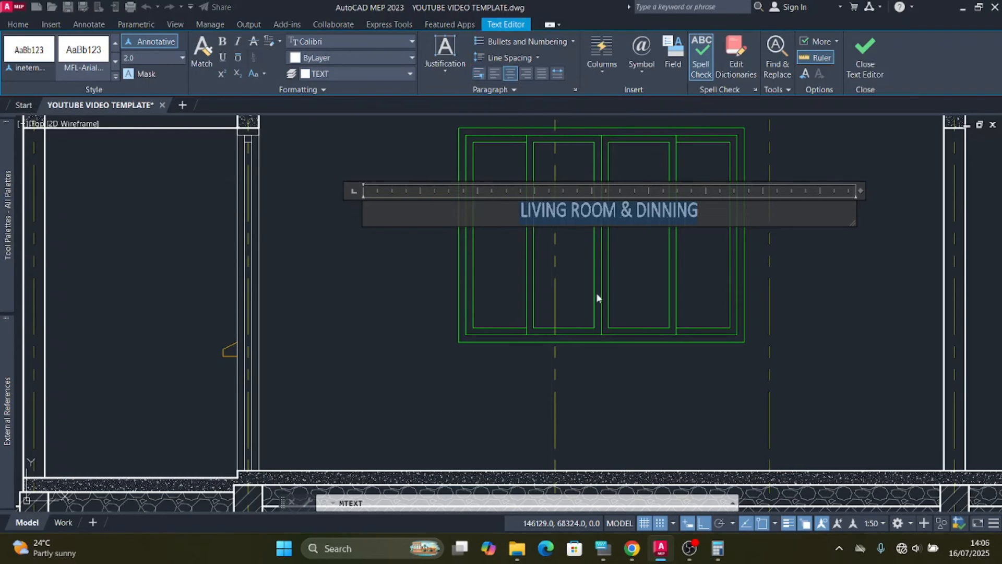
scroll(461, 284, down, 6)
scroll(503, 282, up, 6)
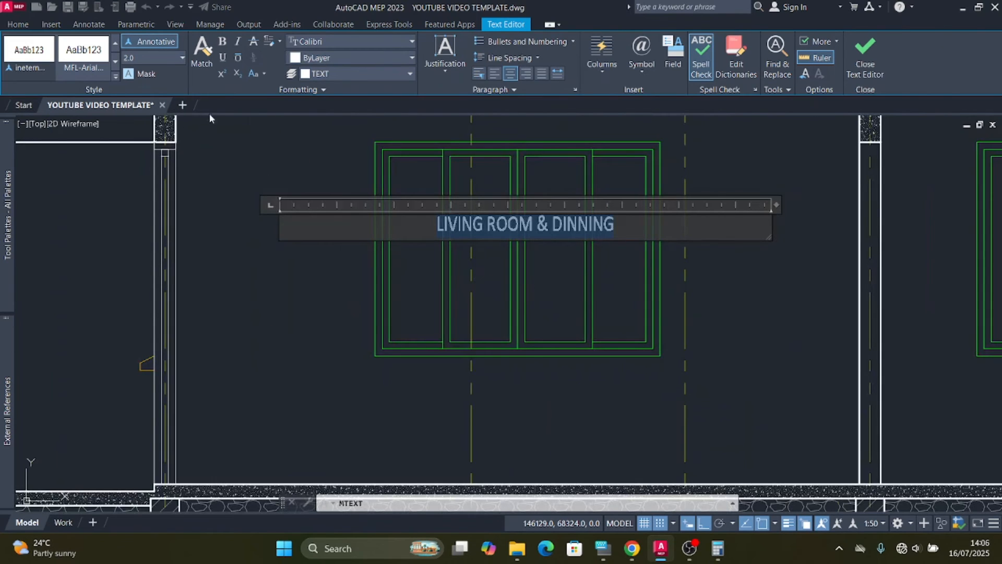
Step: Give the label a background mask with border offset factor 1.5 and the drawing background color, and finish editing the text
click(131, 73)
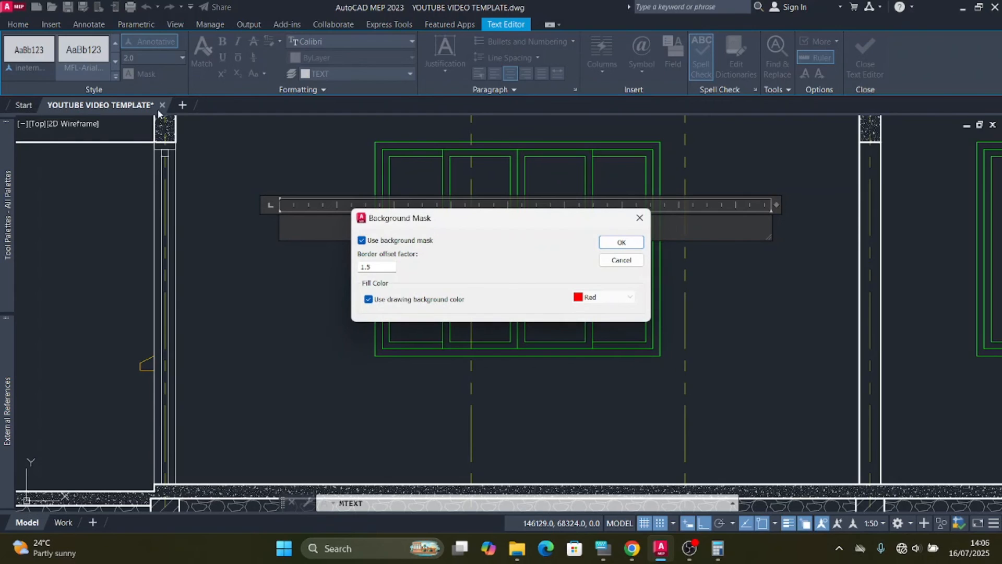
click(640, 218)
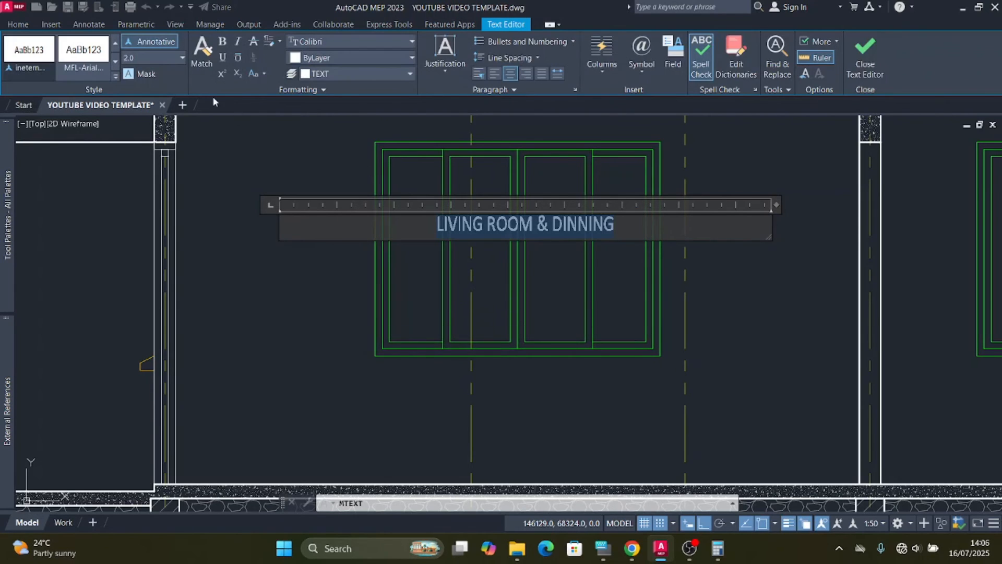
click(136, 74)
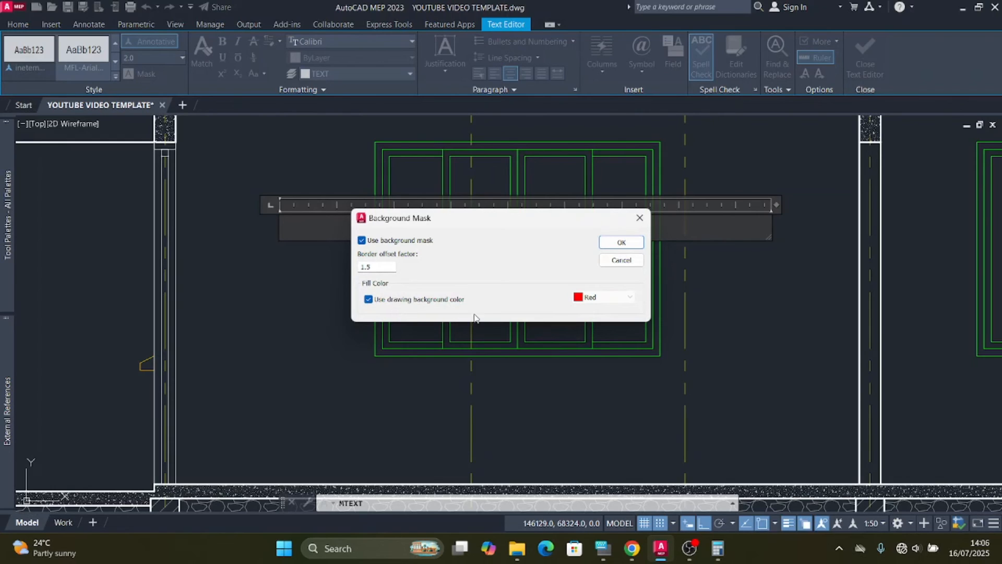
click(621, 243)
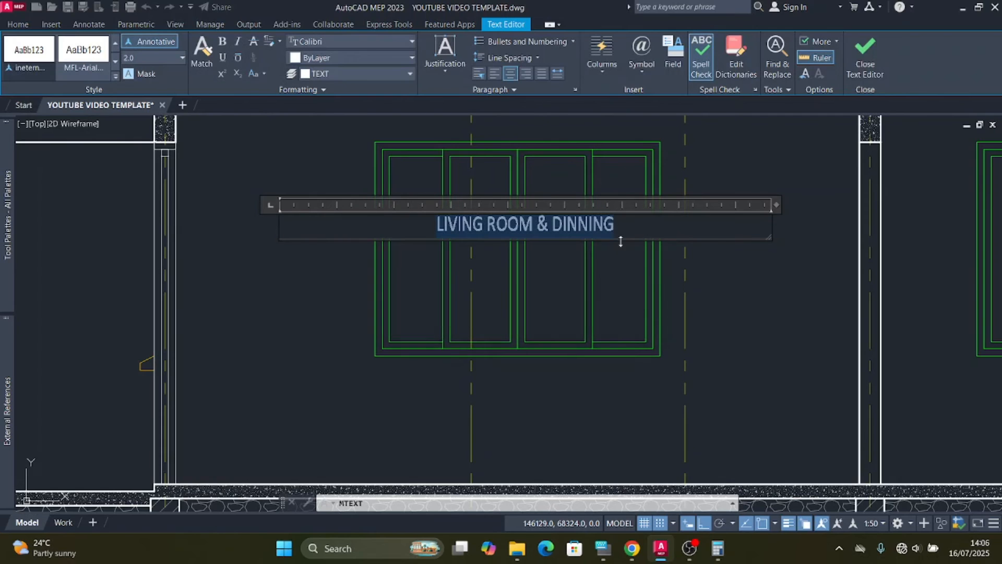
click(615, 268)
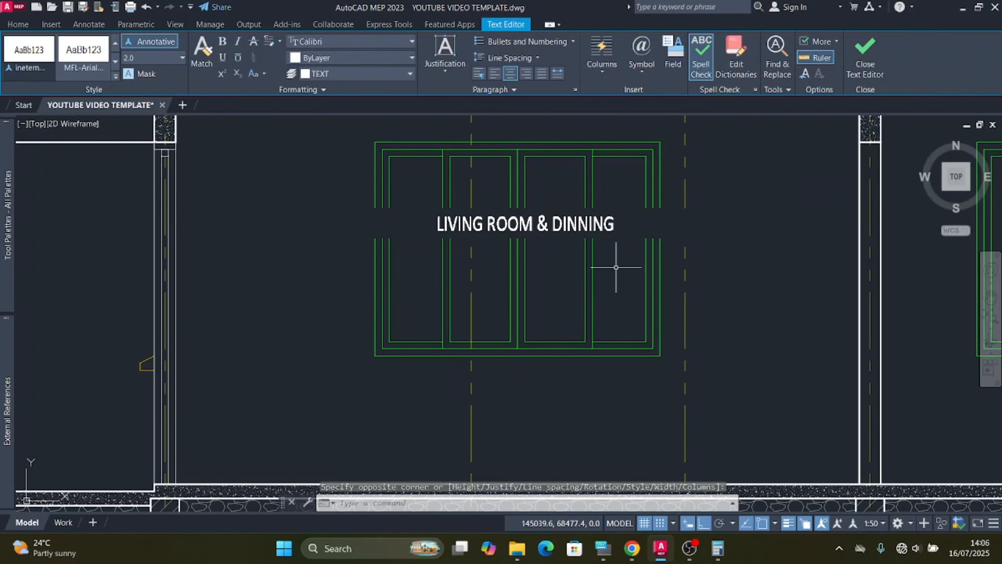
Step: Move the LIVING ROOM & DINNING label slightly lower over the four-panel window
scroll(538, 245, down, 6)
scroll(536, 266, up, 4)
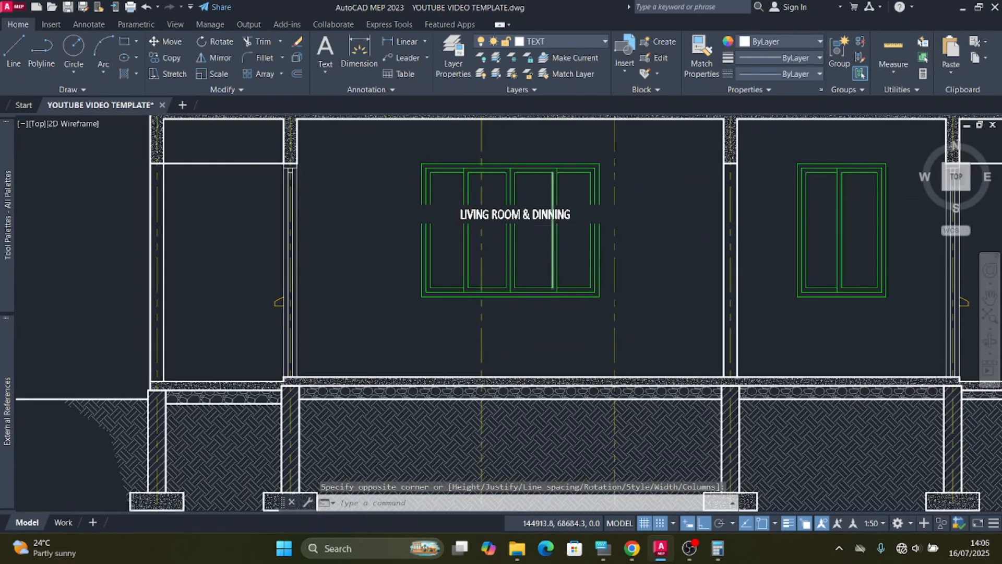
scroll(543, 251, up, 3)
scroll(496, 209, down, 2)
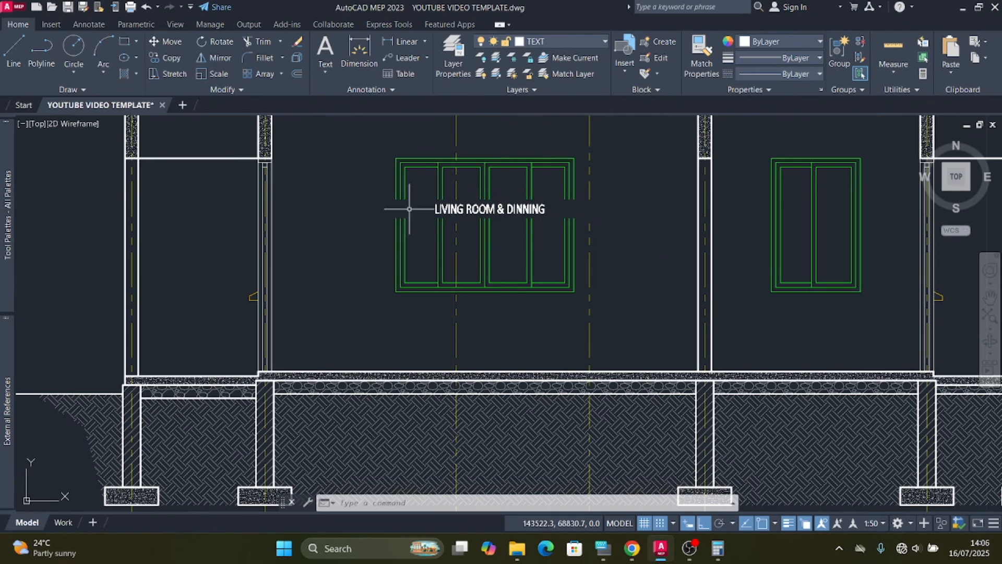
scroll(449, 256, down, 2)
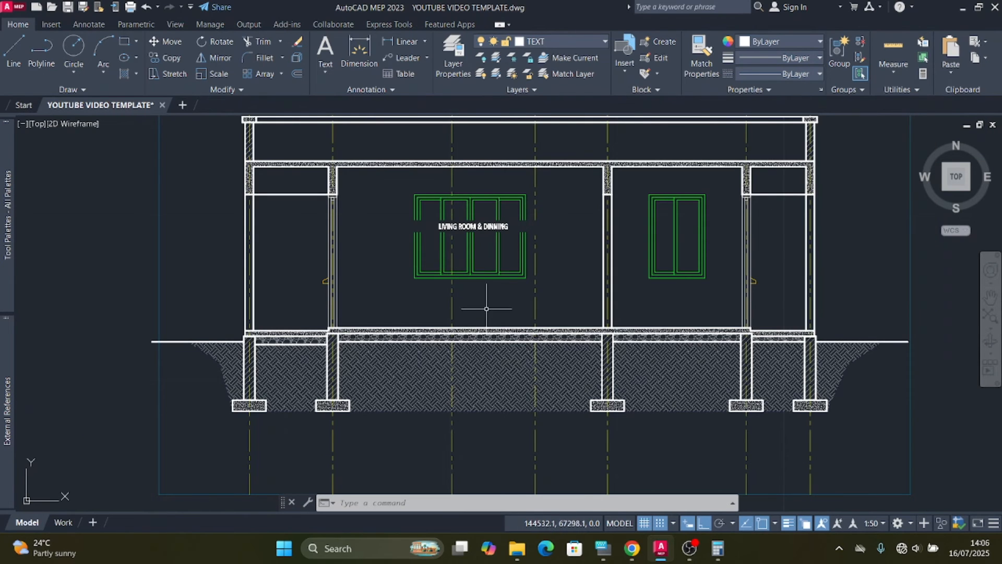
scroll(493, 235, up, 4)
drag(487, 250, 466, 220)
click(168, 43)
scroll(263, 239, down, 2)
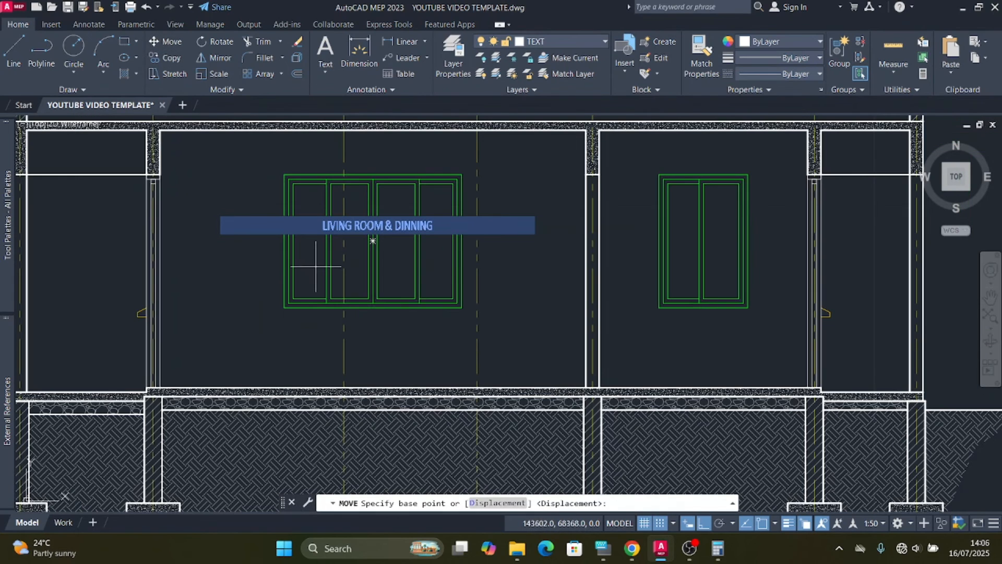
Step: Add a multiline text label KITCHEN across the two-panel window between grid lines C and B and centre its text
click(515, 276)
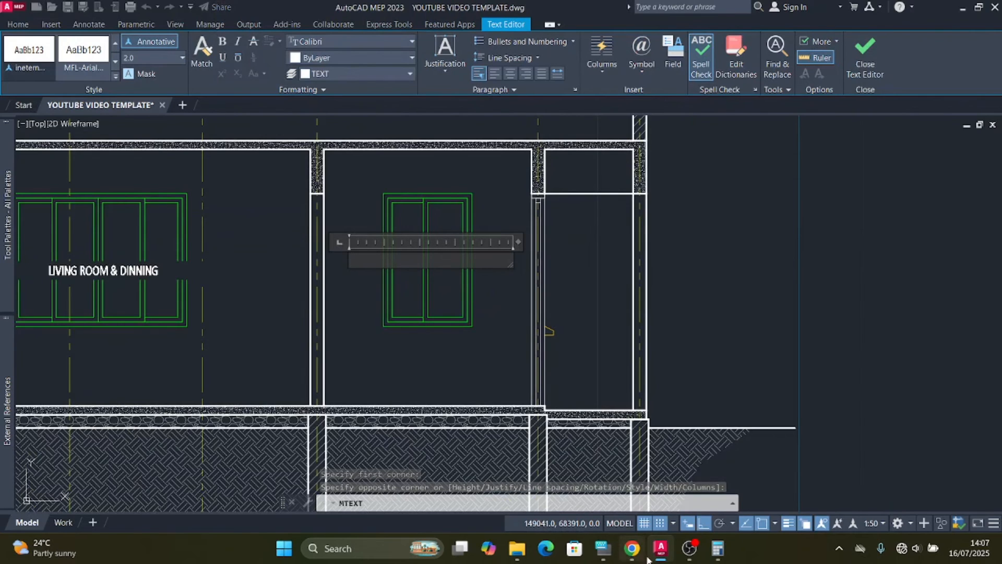
click(603, 549)
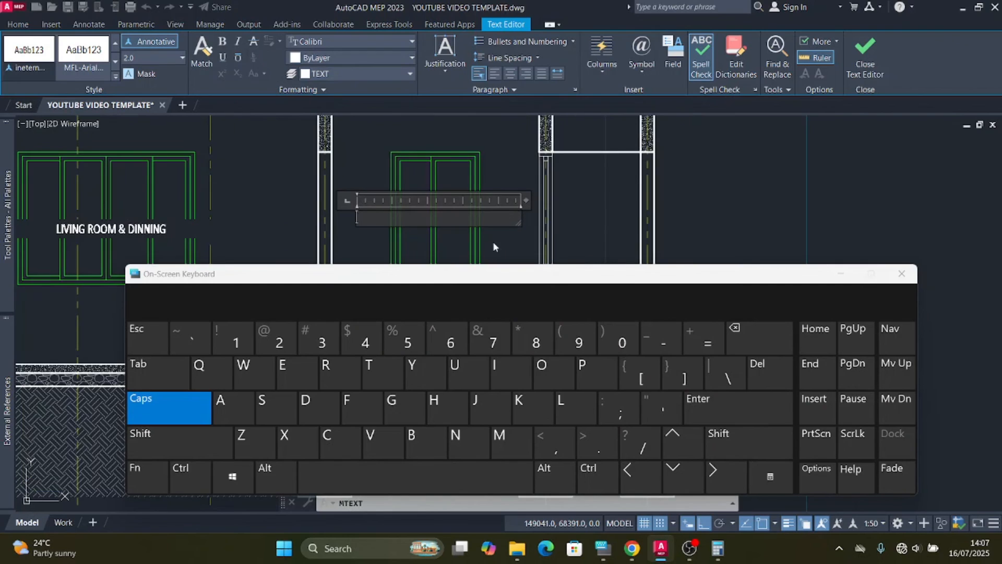
click(520, 405)
click(519, 380)
click(384, 373)
click(340, 442)
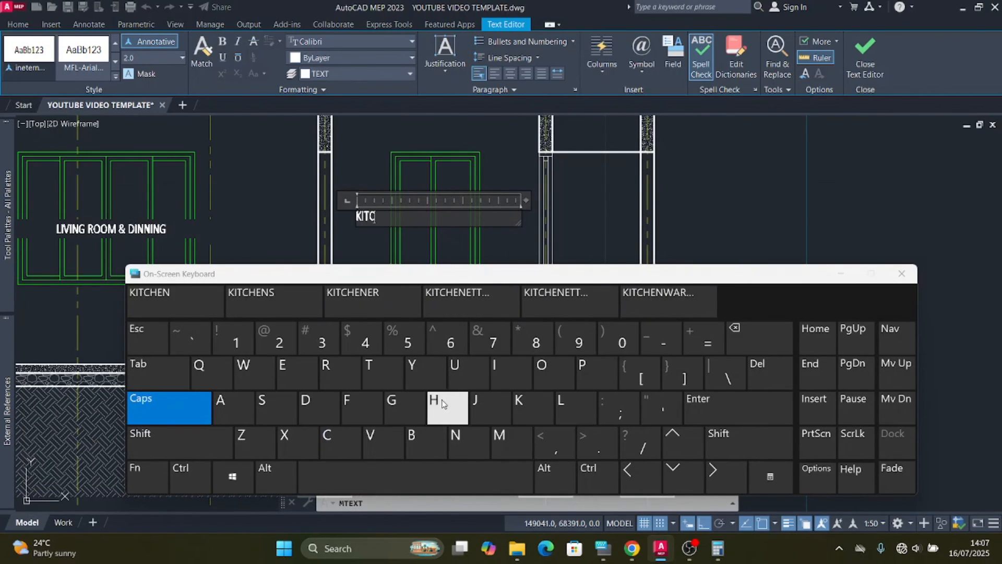
click(448, 408)
click(298, 373)
click(453, 440)
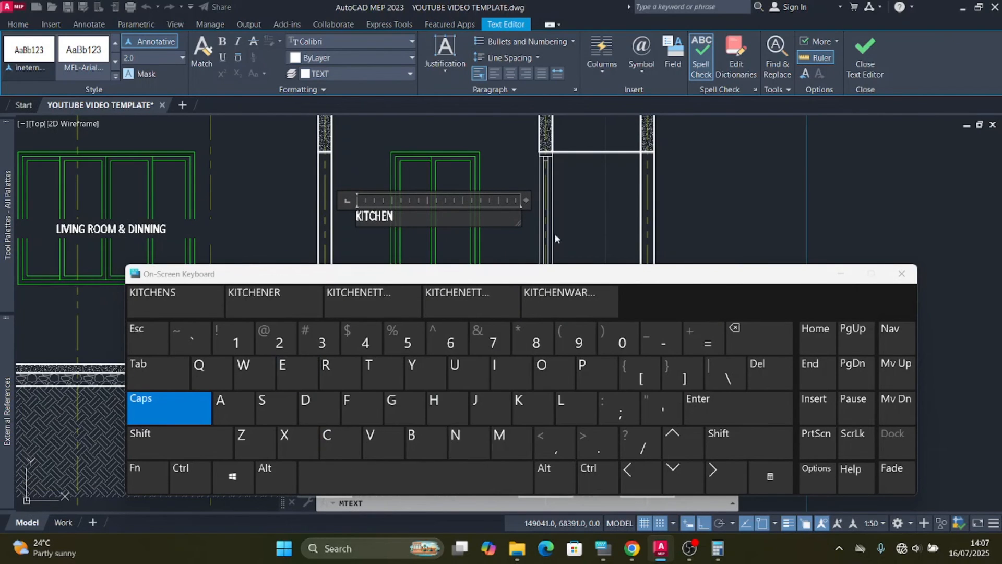
click(842, 275)
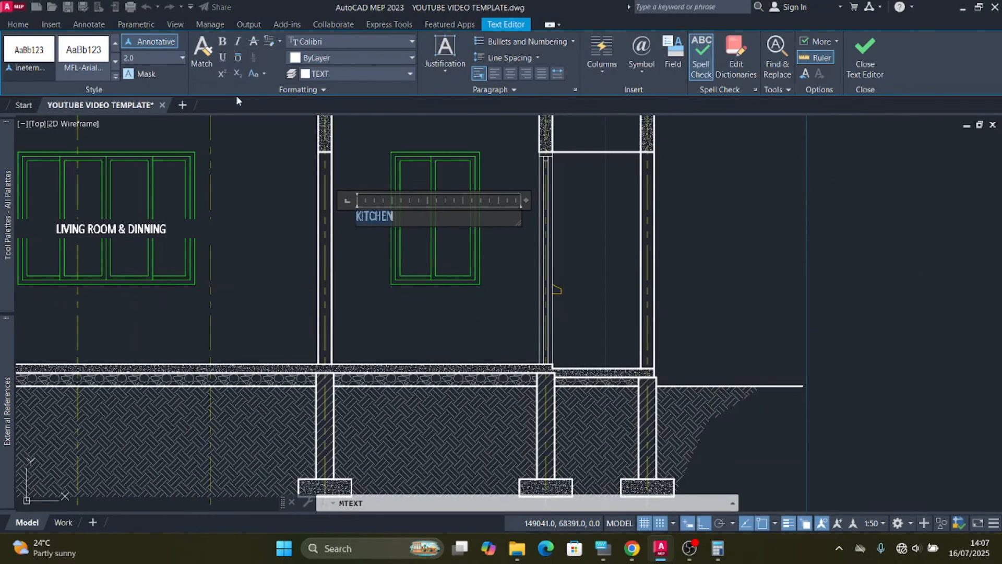
click(511, 73)
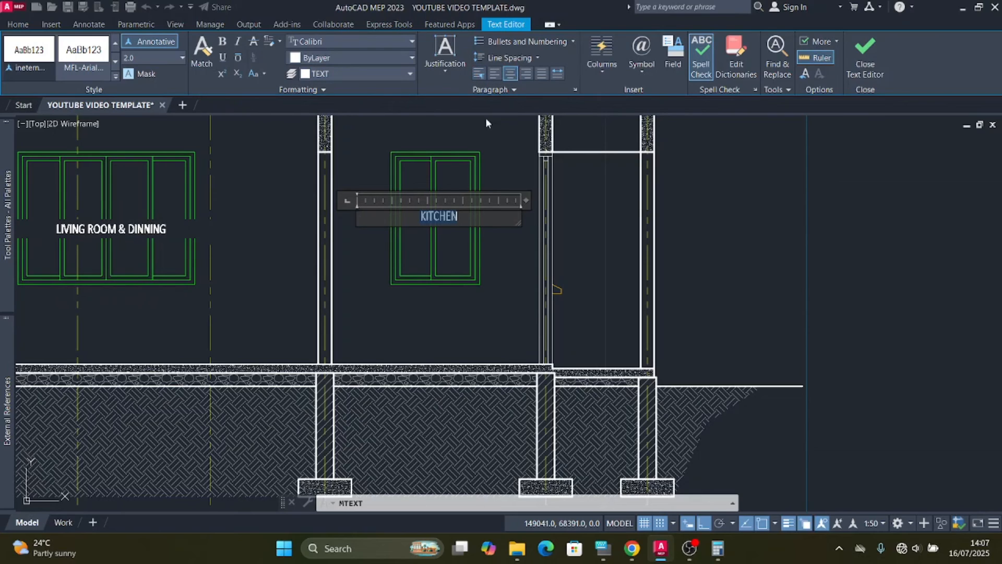
Step: Give the KITCHEN label a background mask with border offset factor 1.5 and the drawing background color, and finish editing the text
click(129, 75)
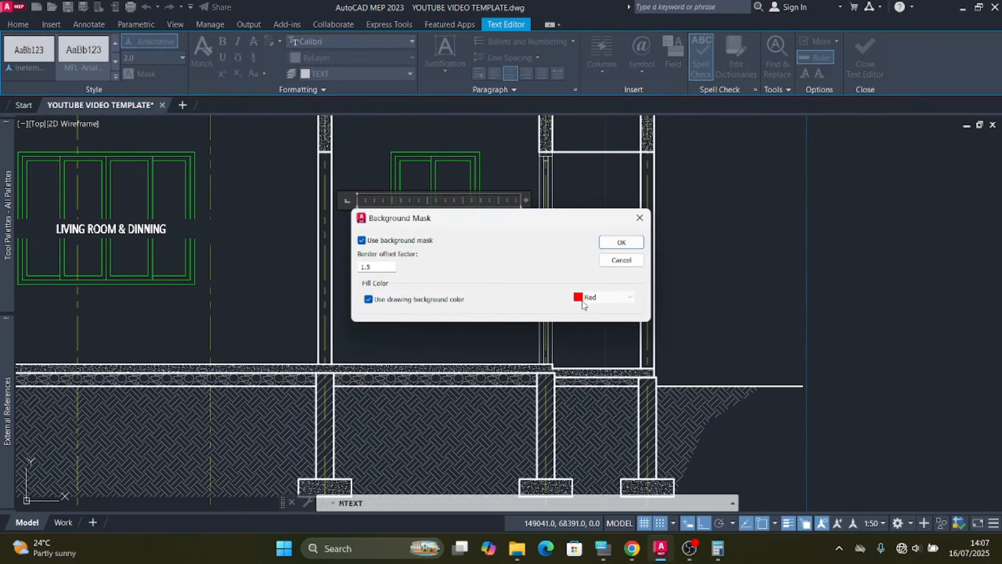
click(621, 243)
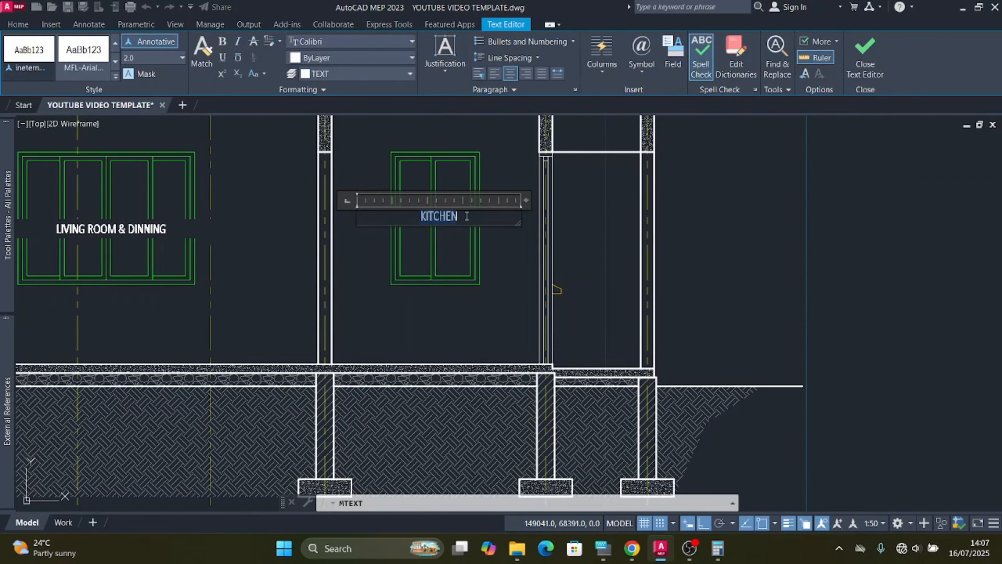
scroll(465, 209, up, 2)
click(450, 272)
Step: Move the KITCHEN label straight down by about 225 mm over the two-panel window
click(451, 269)
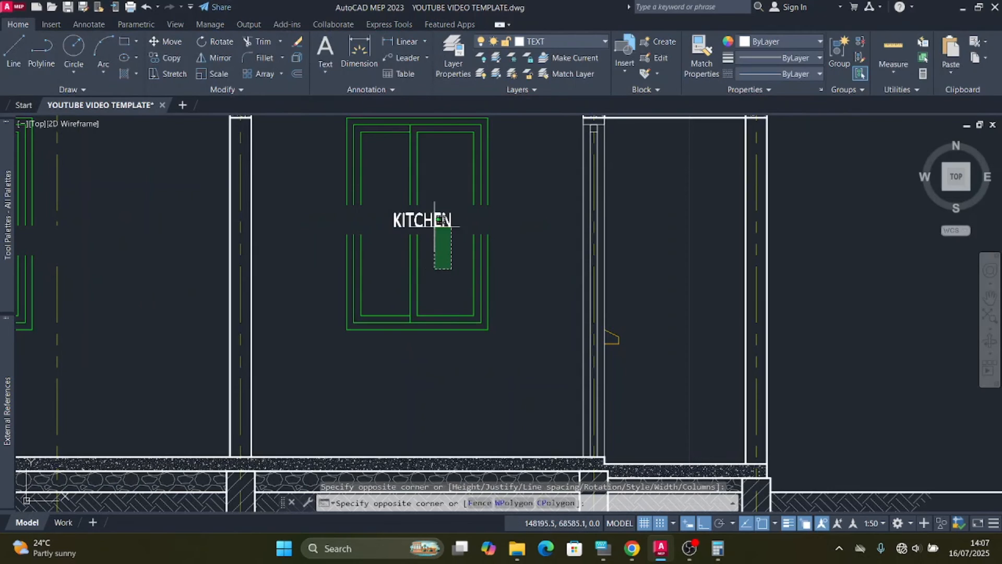
click(434, 225)
scroll(522, 255, down, 2)
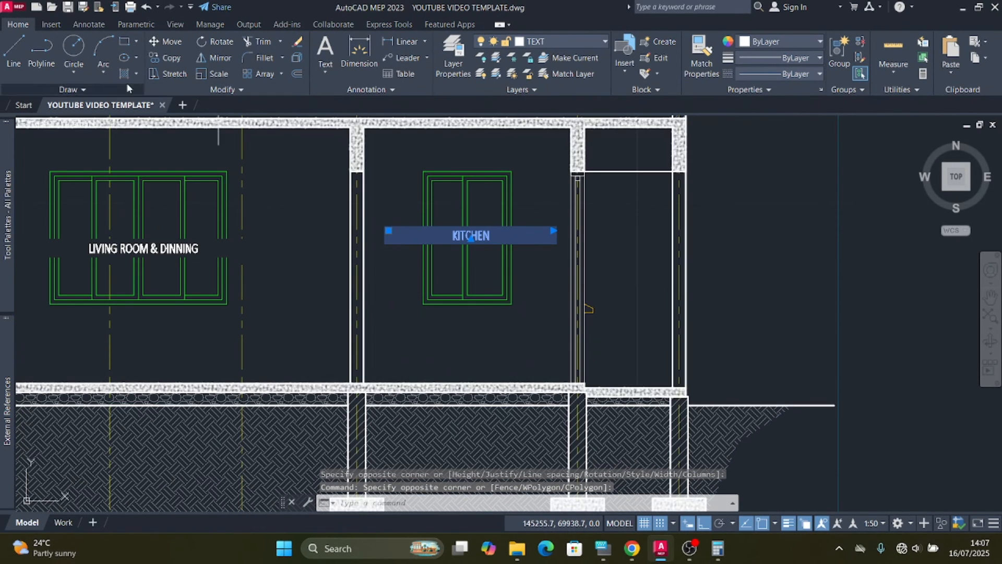
click(166, 41)
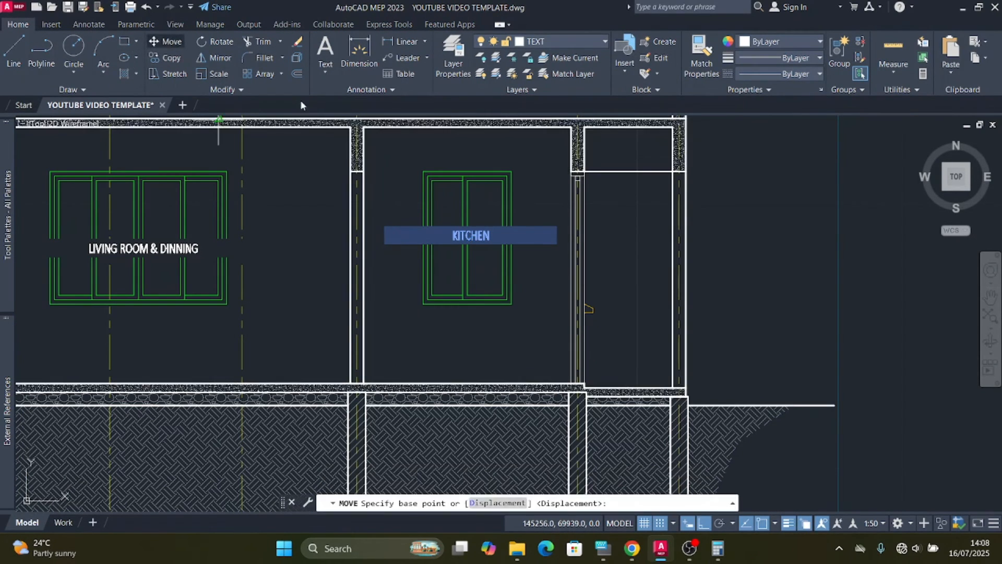
click(539, 332)
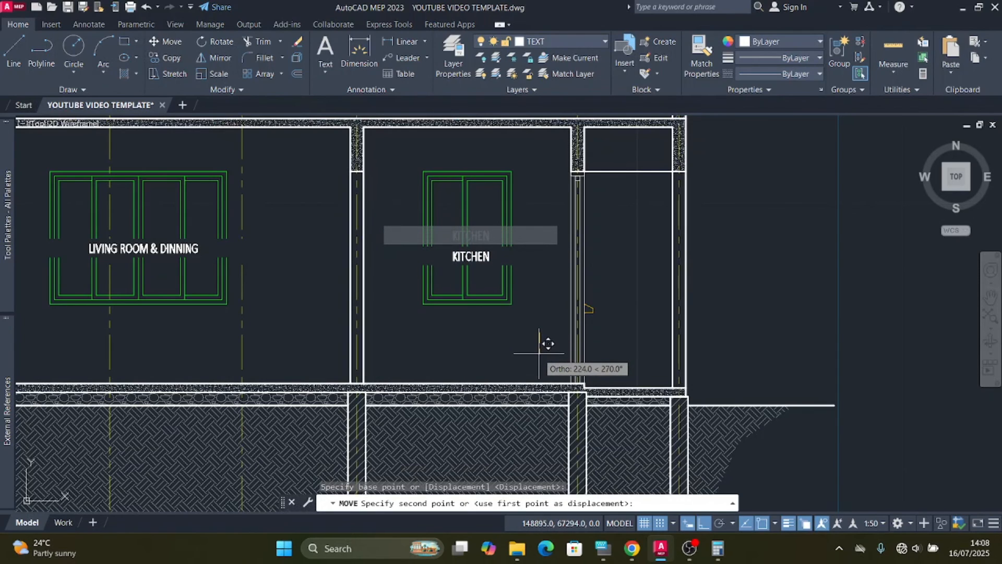
click(540, 354)
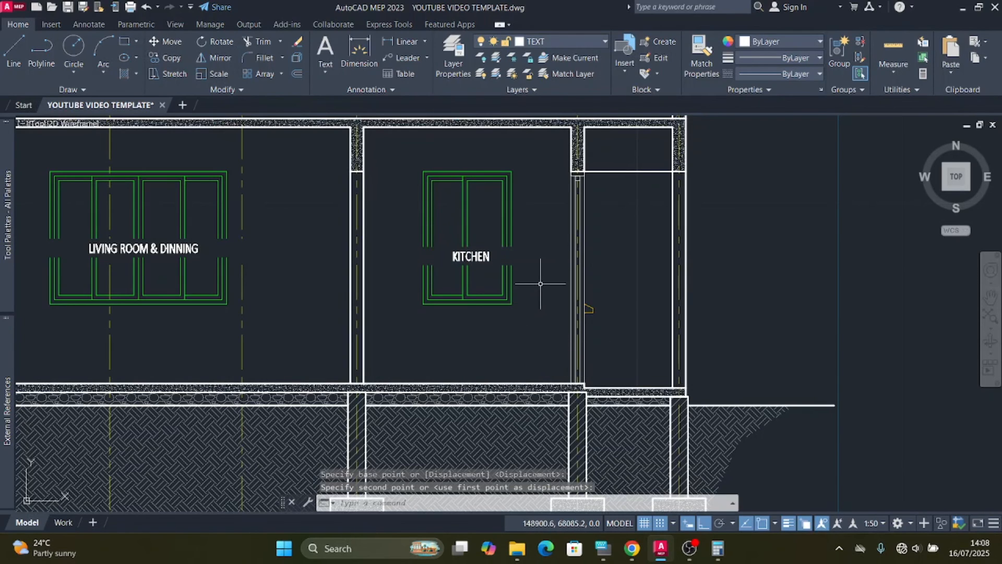
Step: Add a multiline text label PORCH between grid lines B and A, centre its text and finish editing
scroll(492, 271, up, 2)
scroll(483, 266, down, 3)
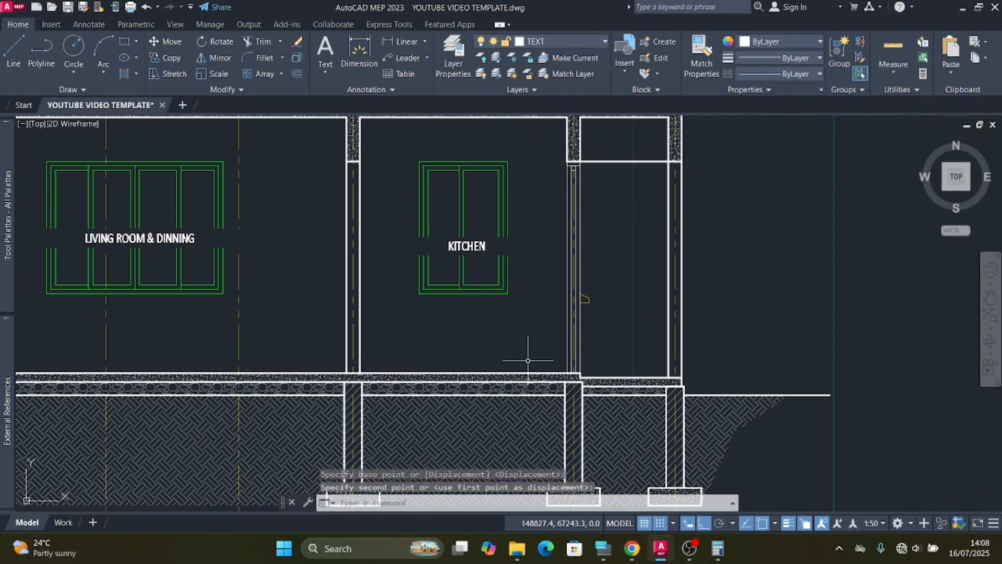
click(324, 46)
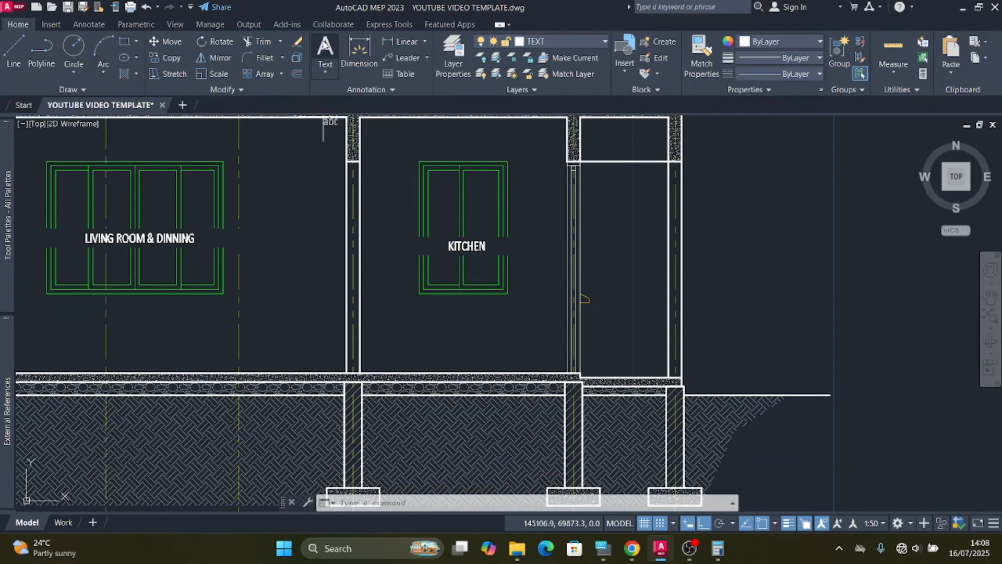
scroll(403, 253, down, 5)
scroll(403, 253, up, 7)
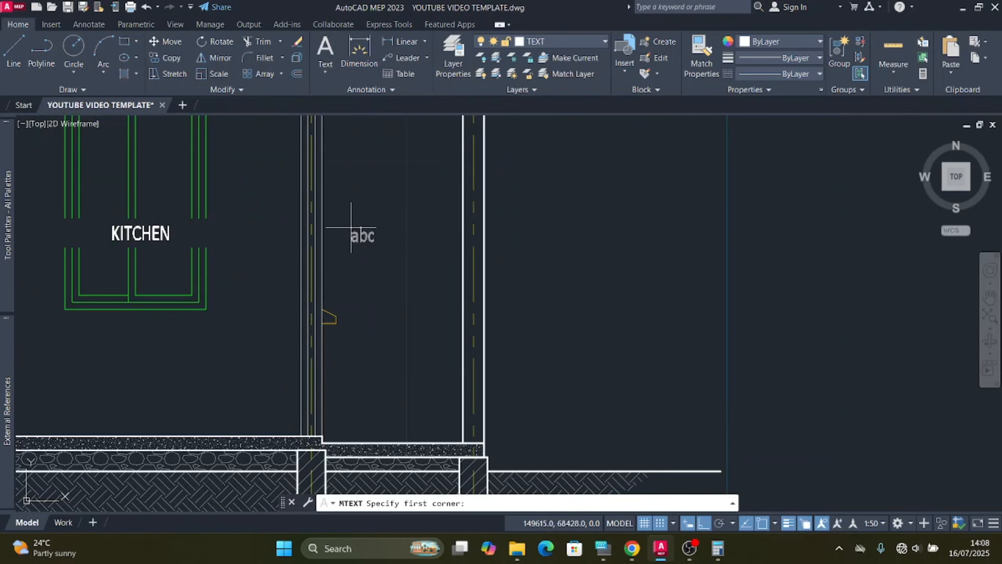
click(343, 215)
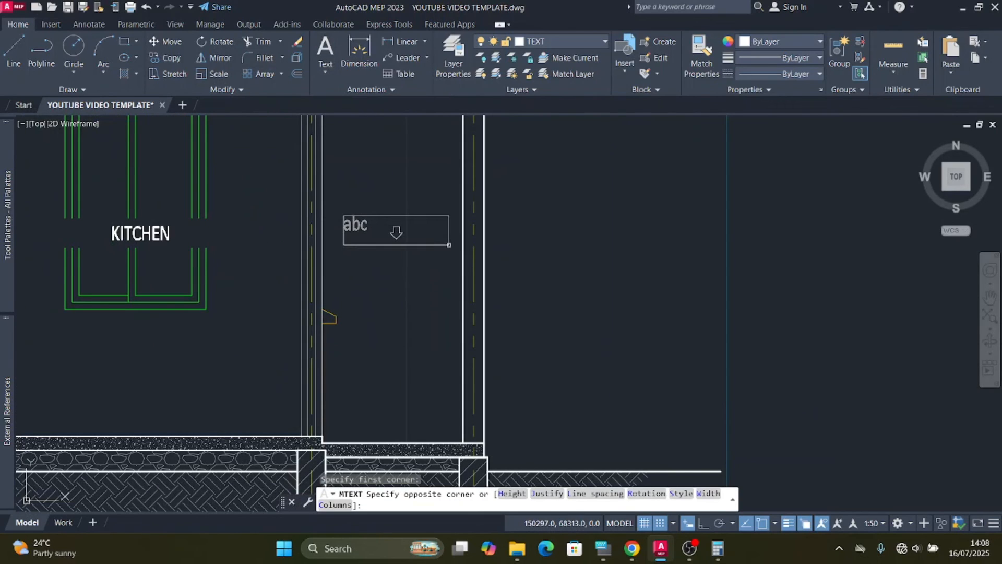
click(449, 245)
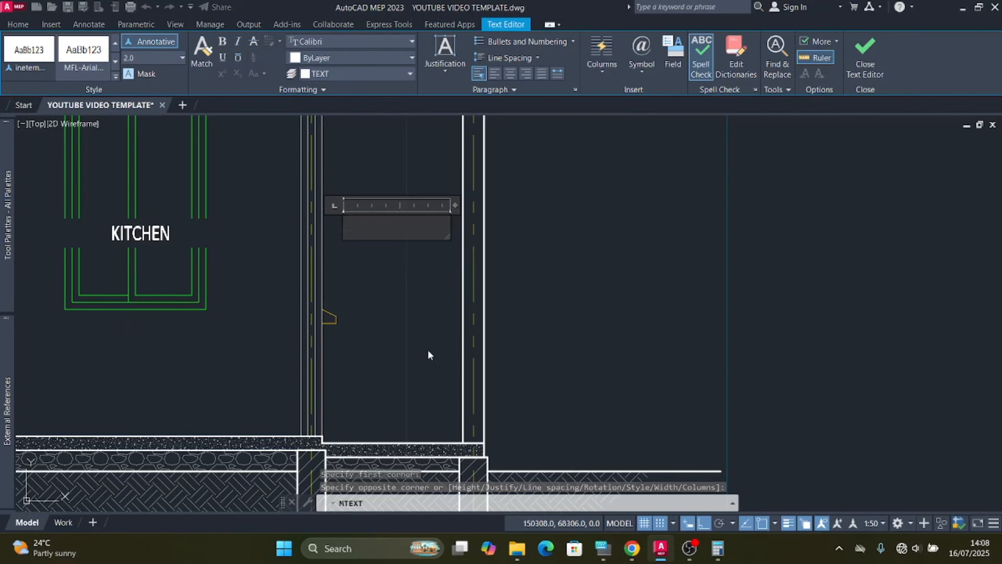
text(PORCH)
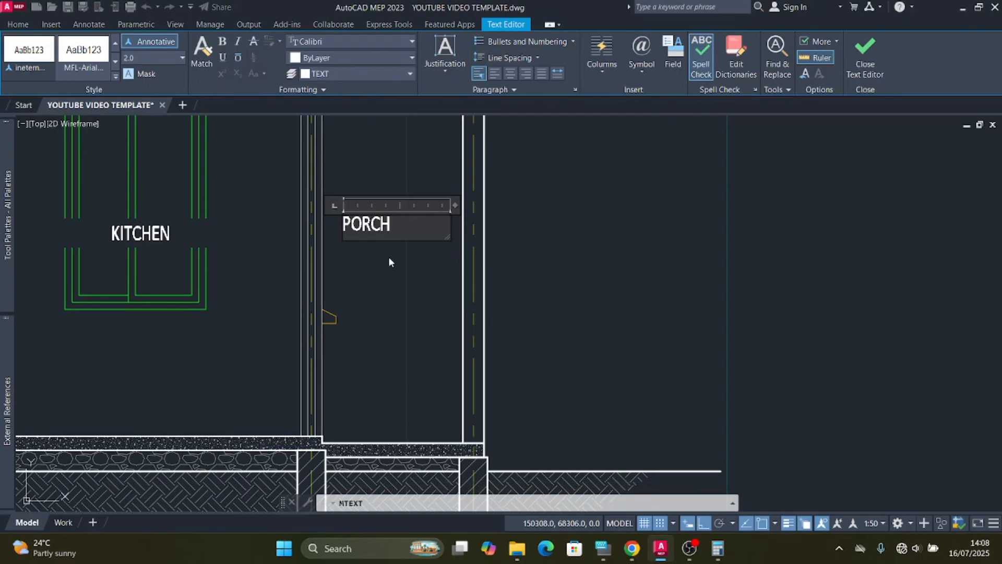
drag(404, 228, 342, 225)
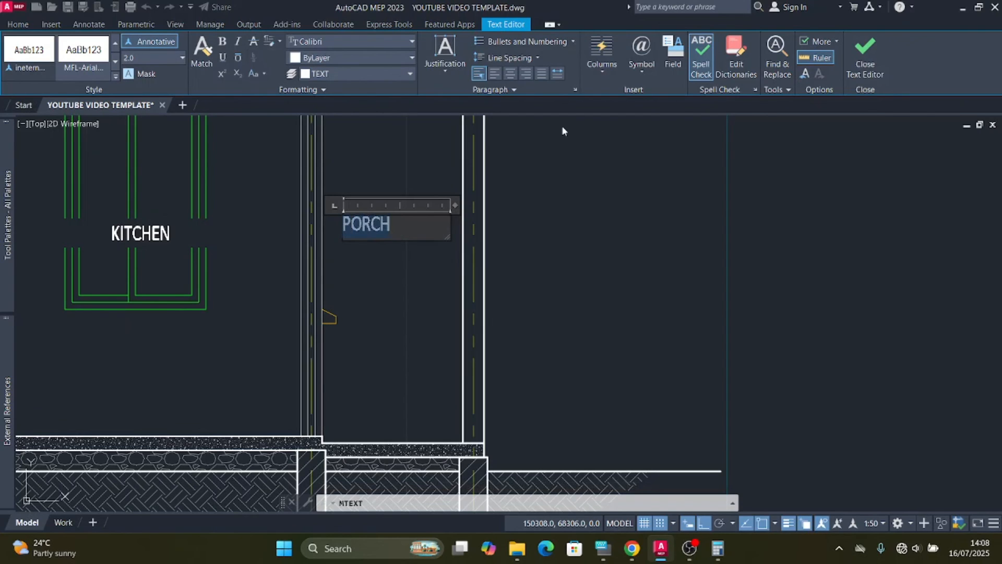
click(510, 73)
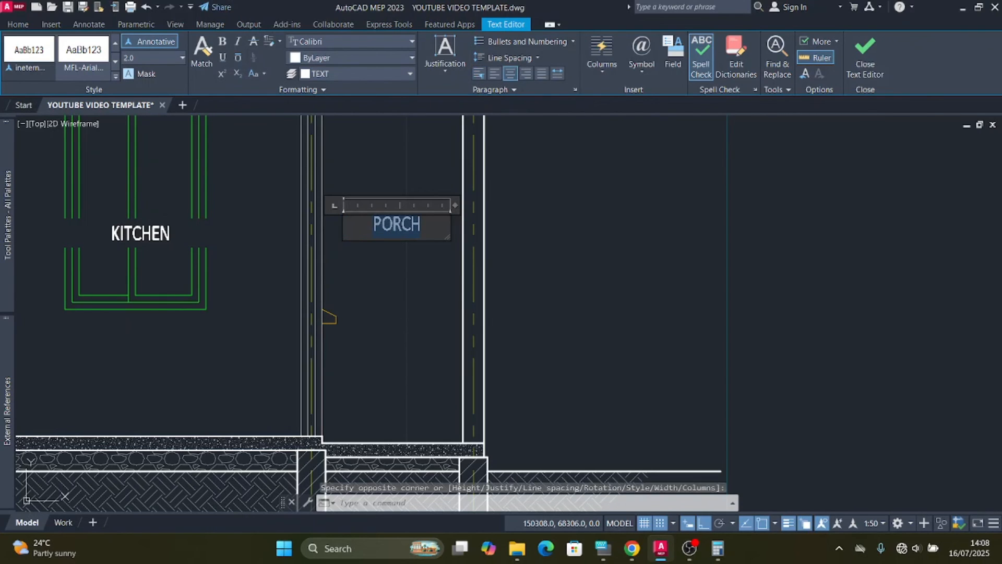
click(402, 265)
Step: Move the PORCH label slightly straight down within the porch between grid lines B and A
click(402, 264)
click(380, 202)
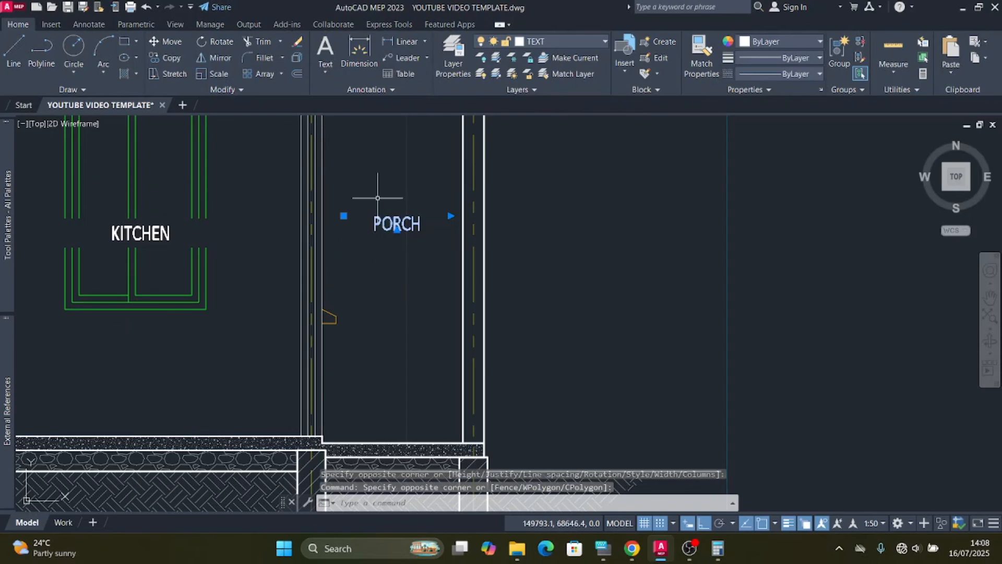
click(172, 41)
click(394, 267)
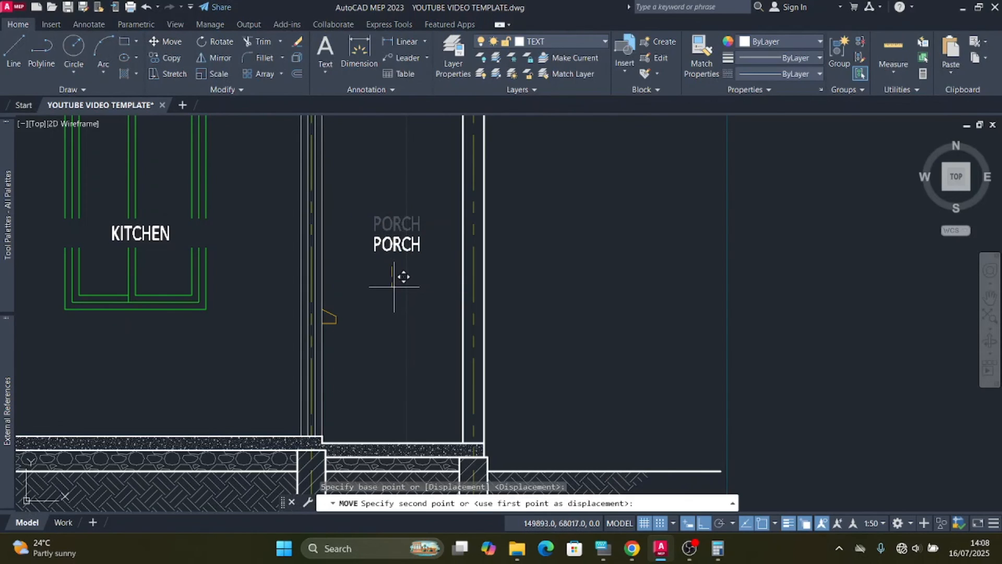
click(393, 287)
Step: Copy the PORCH label horizontally into the opposite porch between grid lines G and F
click(420, 293)
click(386, 218)
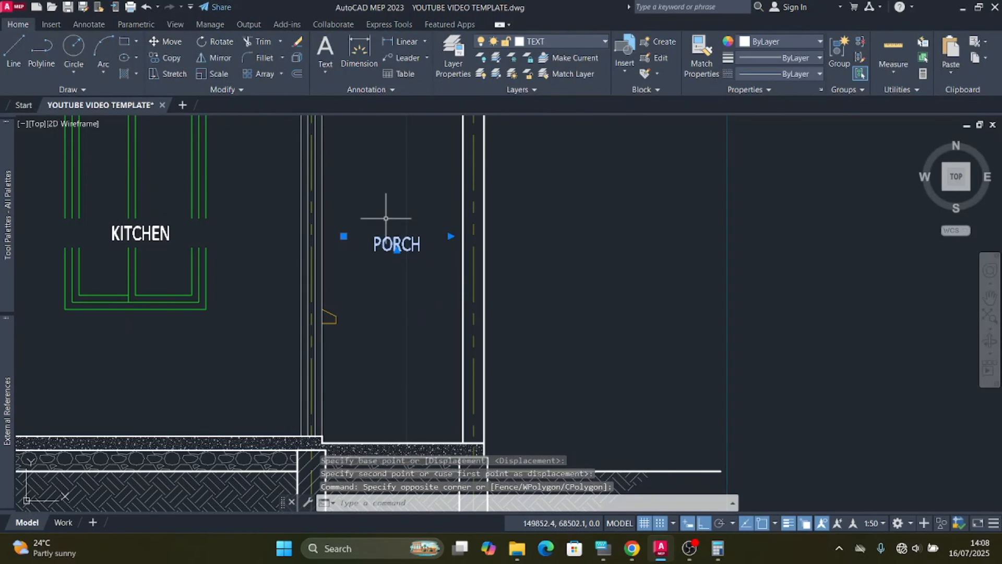
click(172, 58)
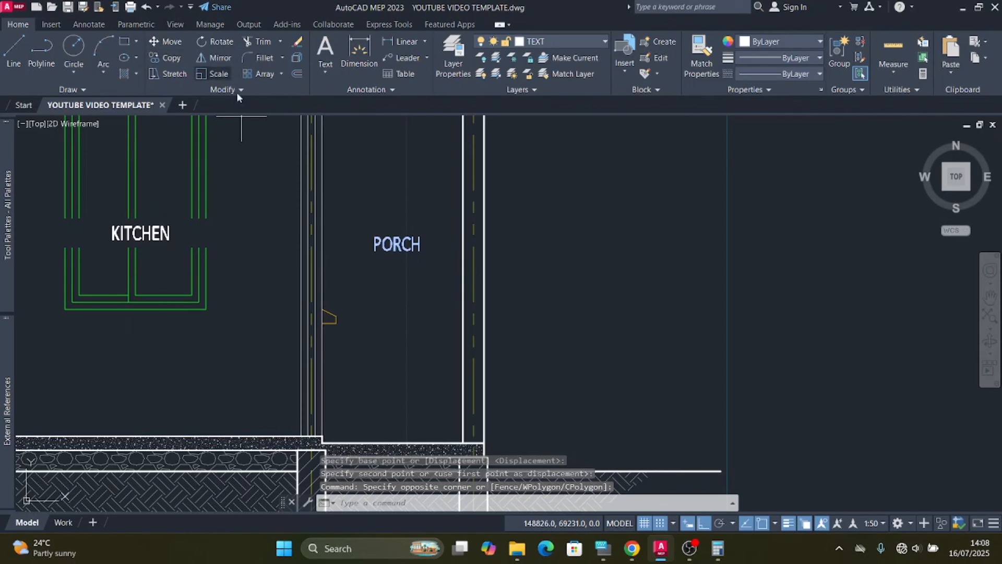
click(399, 267)
scroll(750, 285, down, 6)
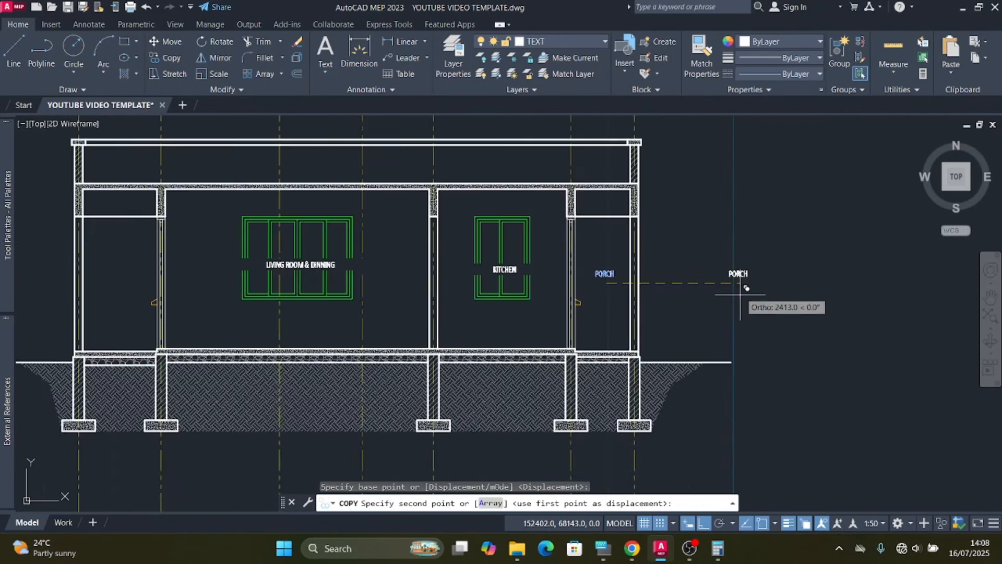
scroll(608, 299, up, 3)
scroll(609, 299, up, 3)
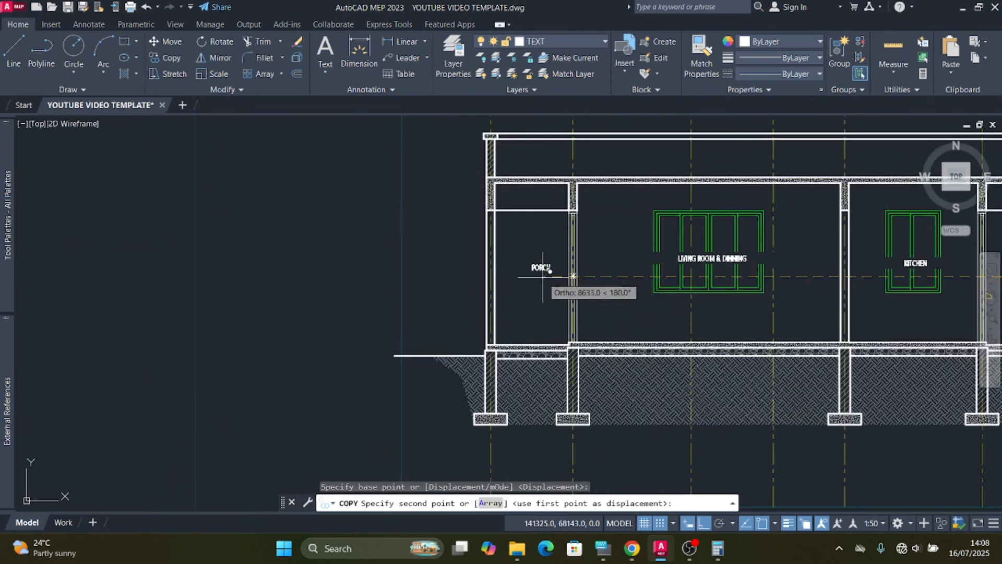
scroll(548, 287, up, 3)
click(519, 291)
scroll(313, 280, down, 2)
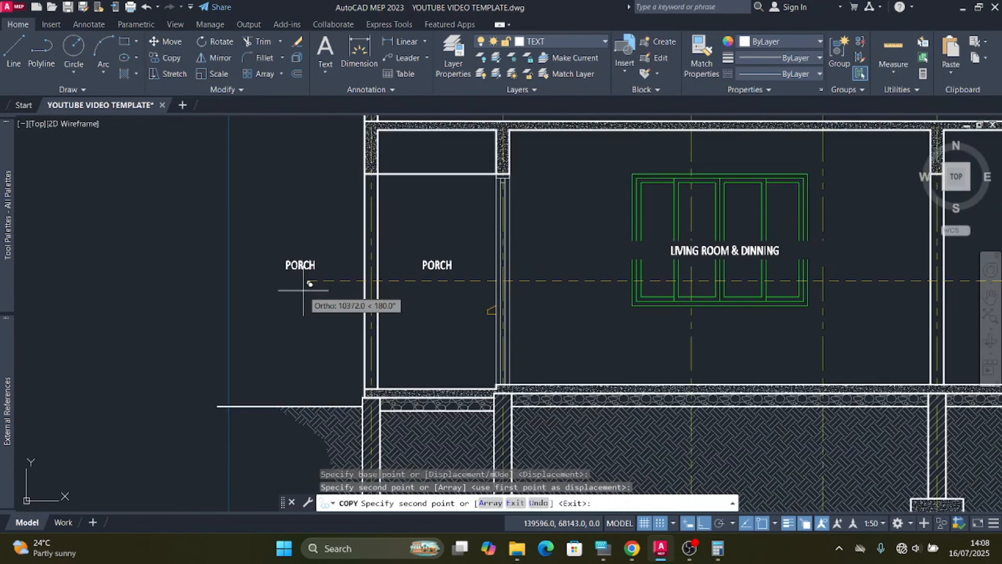
scroll(303, 287, down, 3)
key(Escape)
Step: Review the room labels and the overall layout across the whole building section
scroll(272, 294, down, 2)
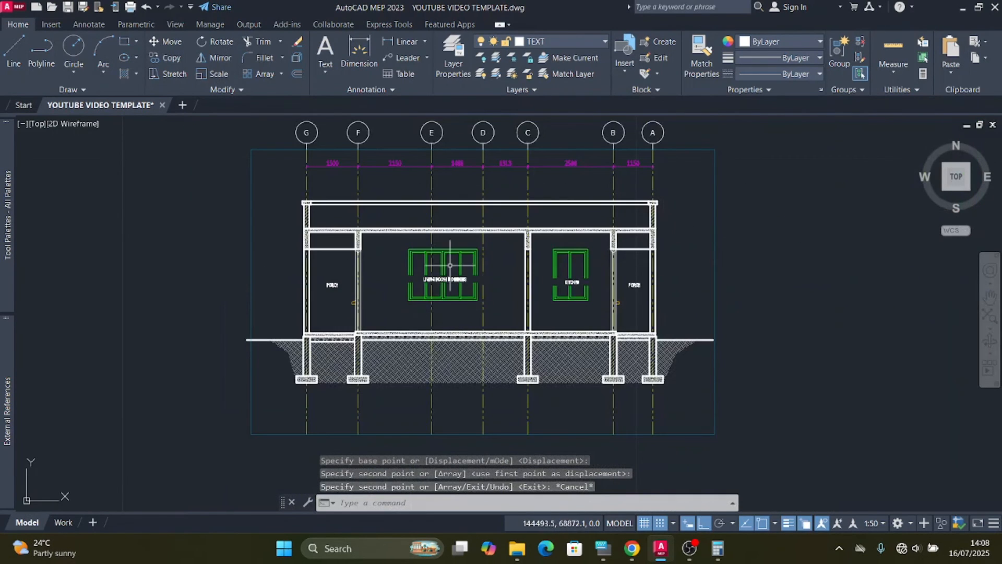
scroll(450, 265, down, 1)
scroll(586, 297, up, 3)
scroll(577, 253, down, 2)
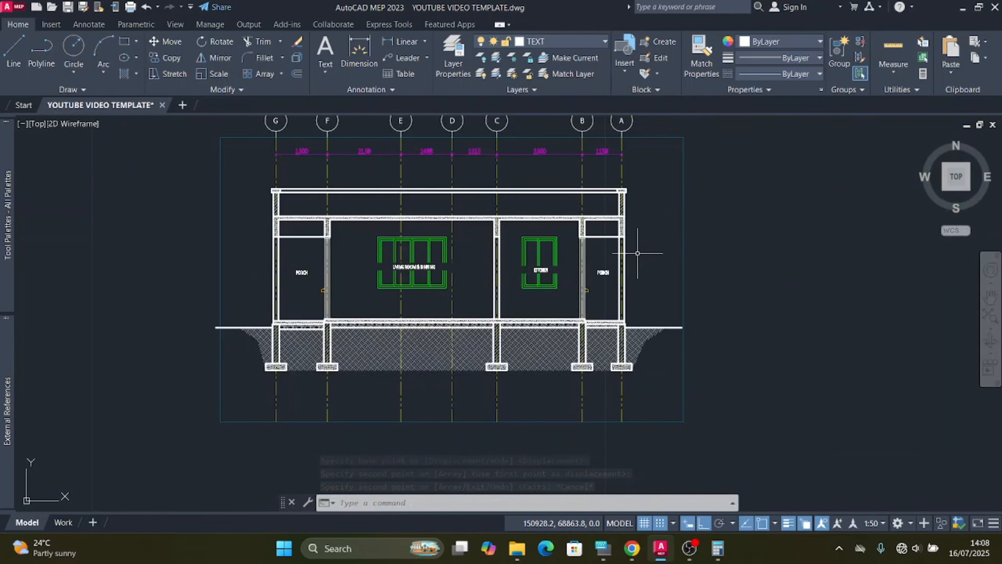
scroll(638, 254, up, 2)
scroll(635, 225, down, 2)
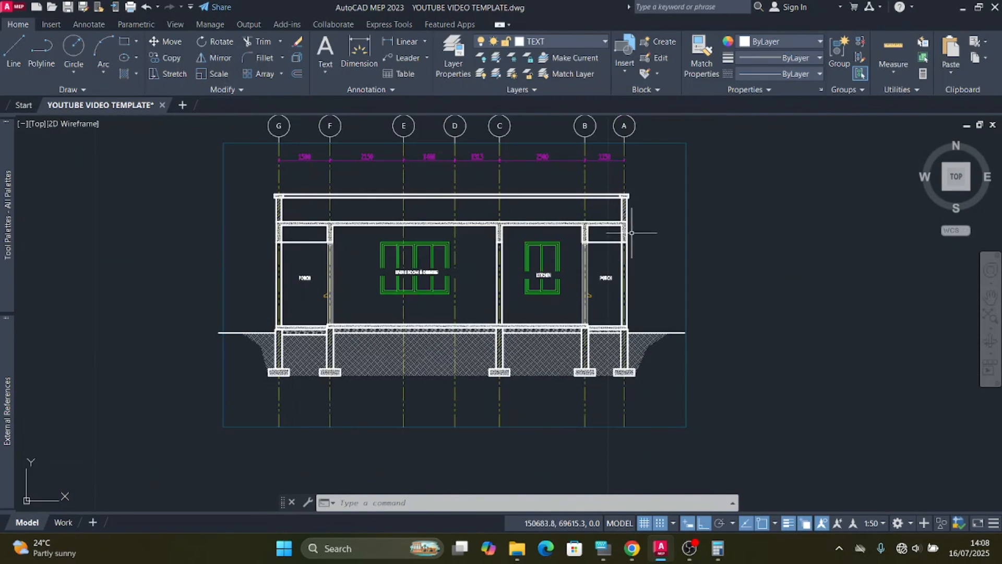
scroll(632, 233, up, 2)
scroll(645, 229, down, 2)
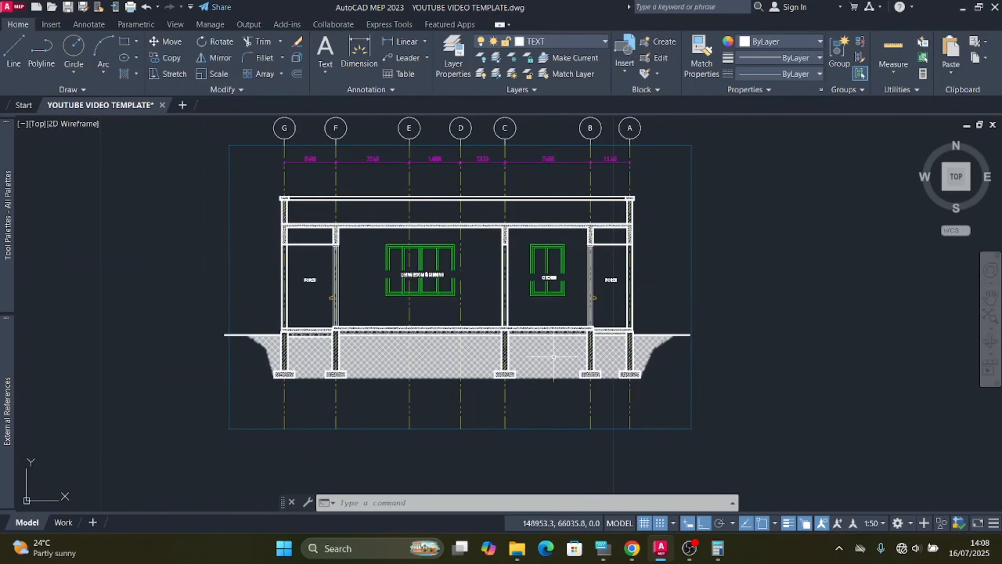
Step: On the LEVELS layer, draw a horizontal line about 10475 mm long from the raised floor's top corner at grid F to the boundary beyond grid A
click(604, 43)
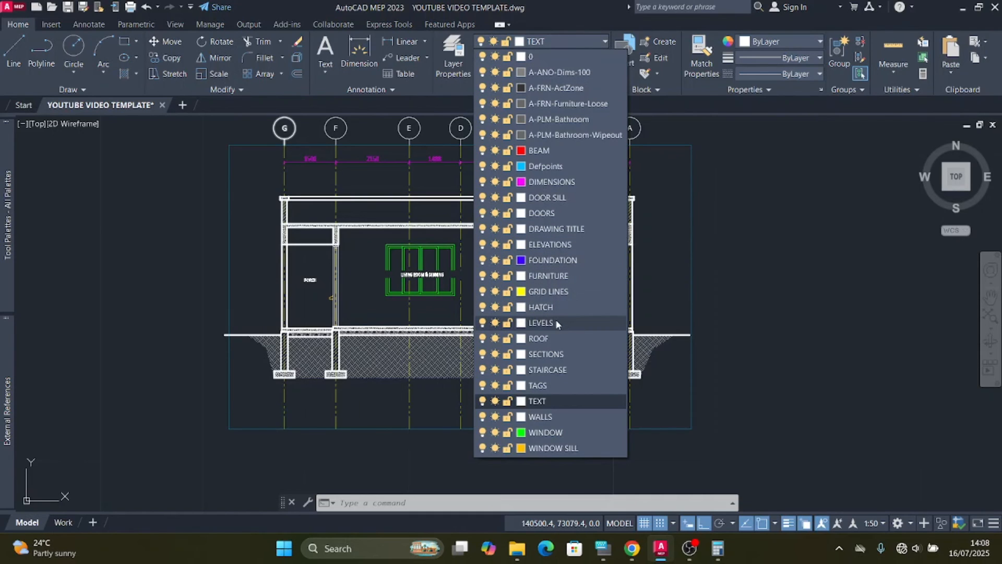
click(541, 323)
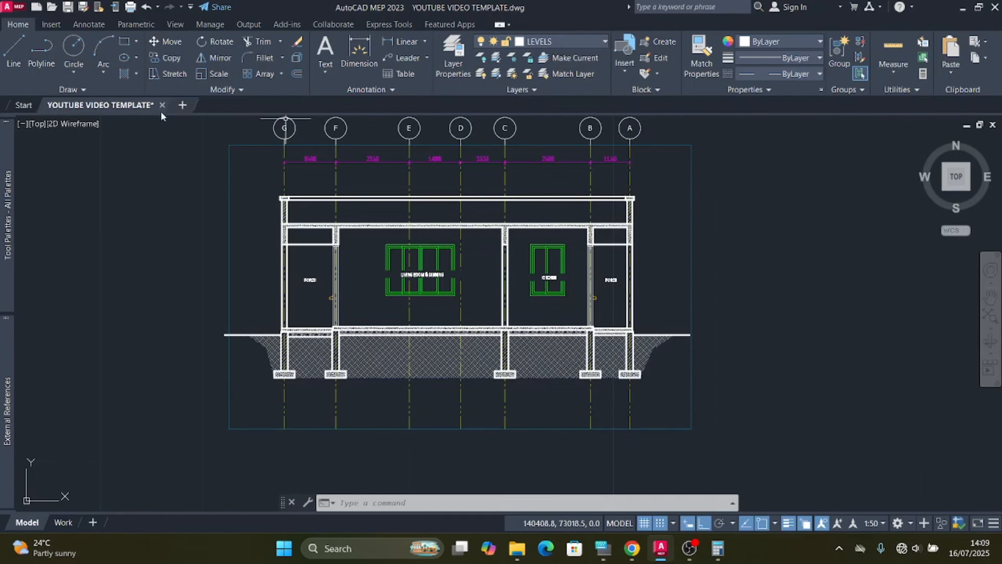
click(14, 52)
scroll(290, 323, up, 6)
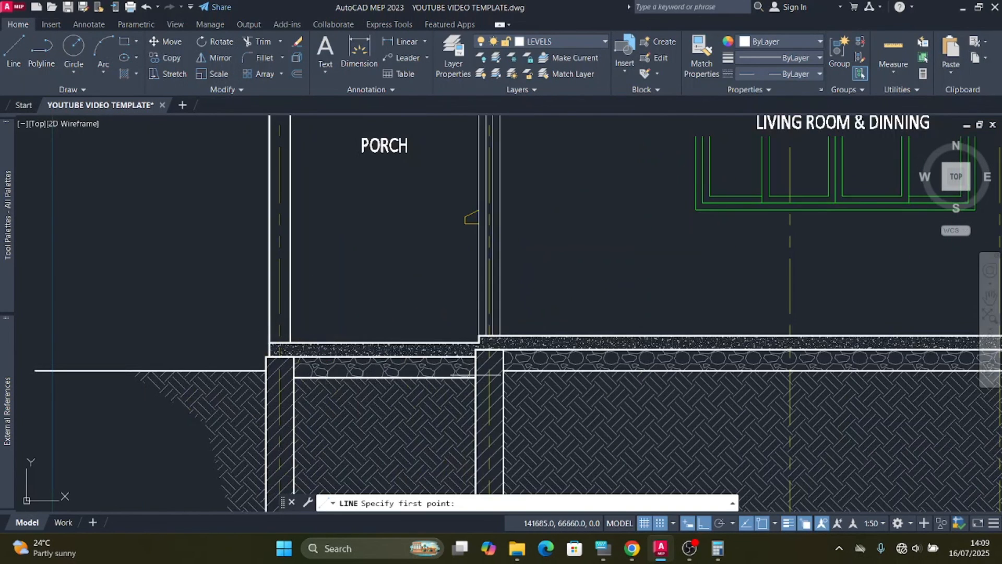
scroll(522, 345, up, 6)
scroll(358, 331, up, 4)
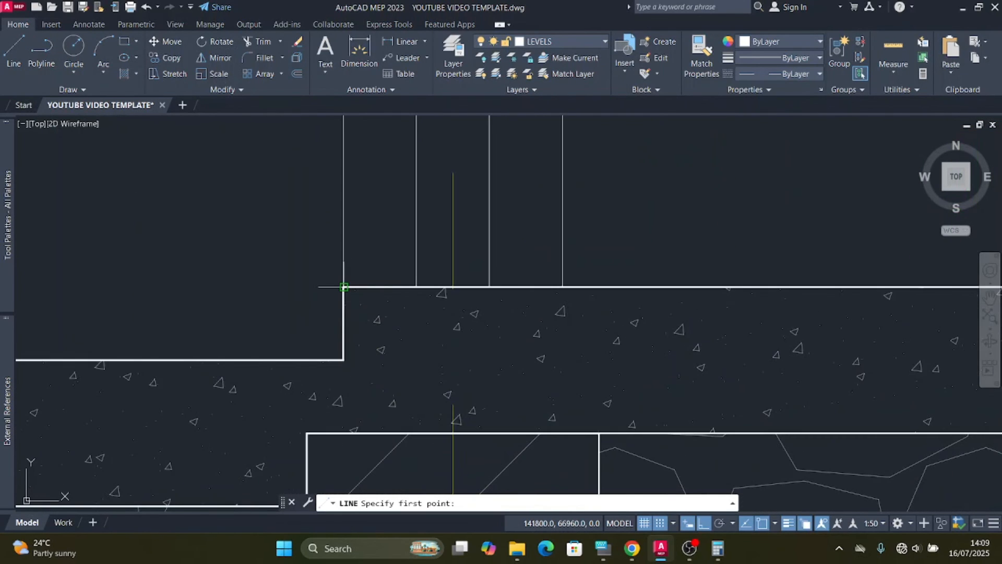
click(348, 287)
scroll(167, 320, down, 6)
scroll(169, 320, down, 5)
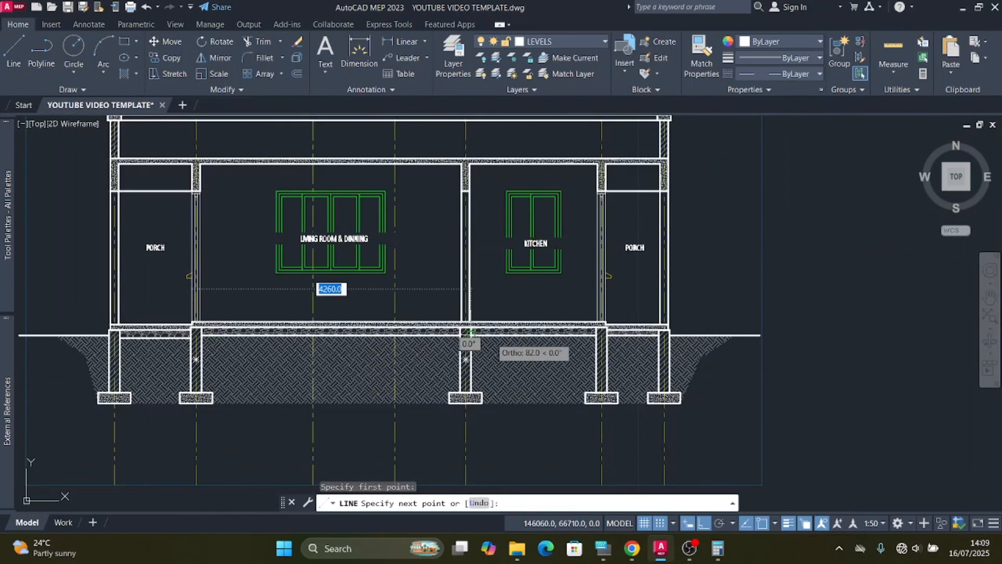
scroll(762, 322, up, 4)
scroll(762, 322, up, 3)
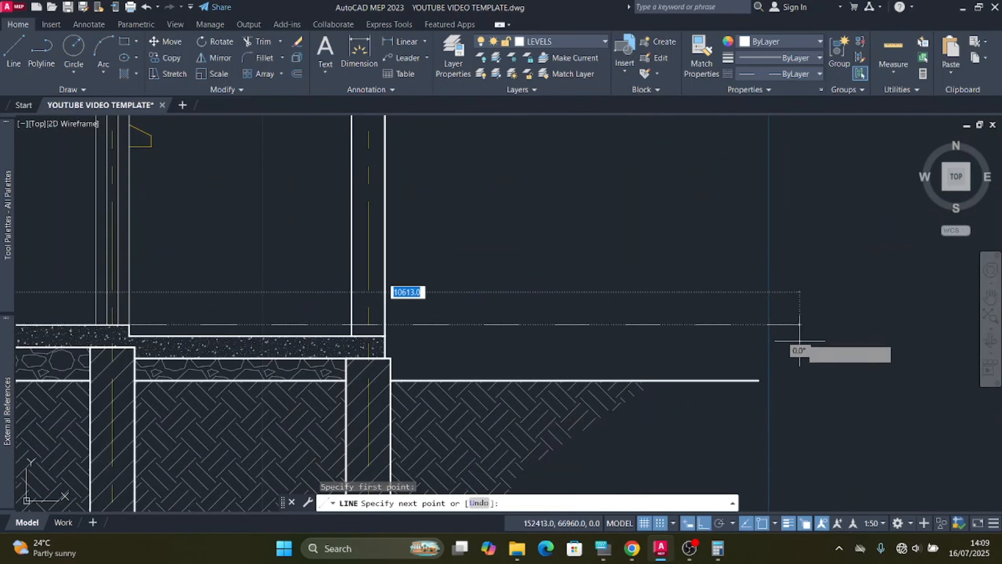
click(768, 324)
key(Escape)
Step: Stretch the floor level line's end at grid F horizontally to the boundary line beyond grid G
drag(705, 340, 672, 321)
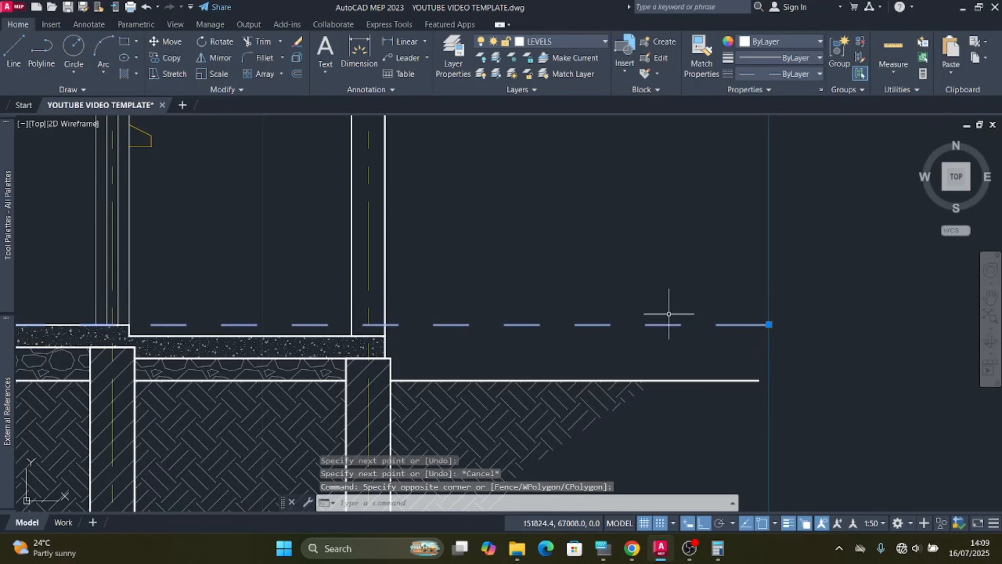
scroll(735, 268, down, 6)
scroll(386, 290, up, 6)
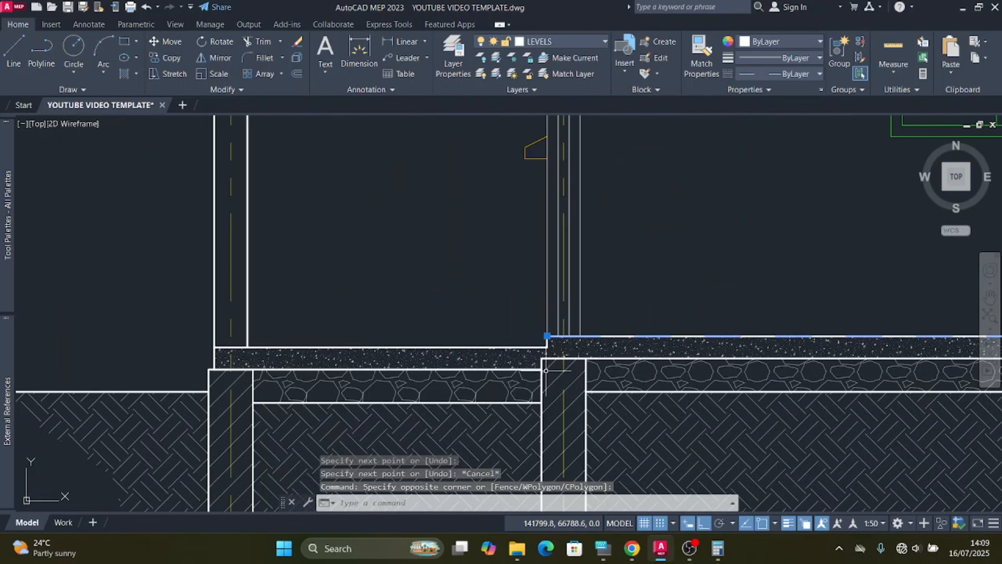
mouse_move(548, 336)
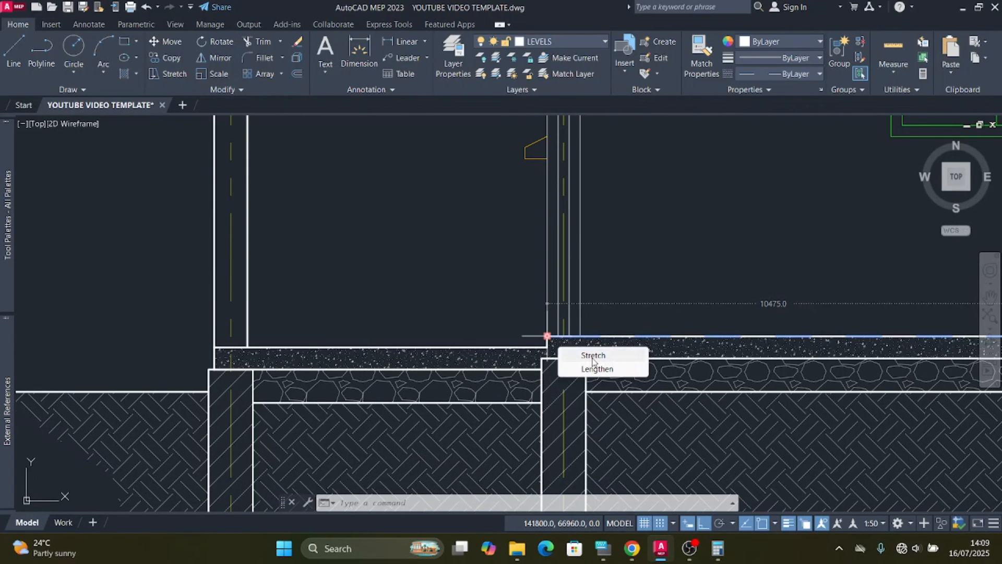
click(593, 359)
scroll(553, 334, down, 3)
scroll(416, 332, up, 2)
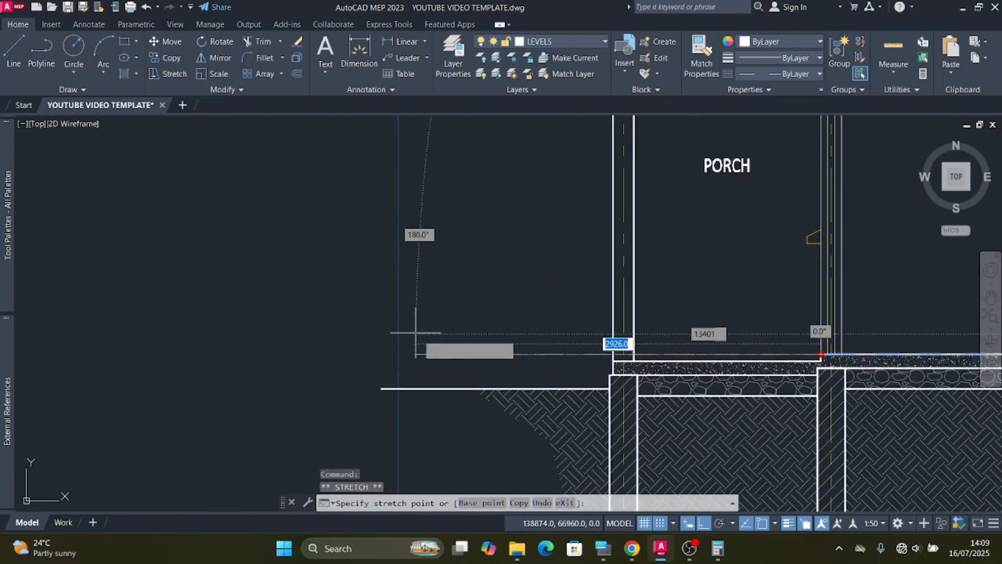
scroll(416, 333, up, 4)
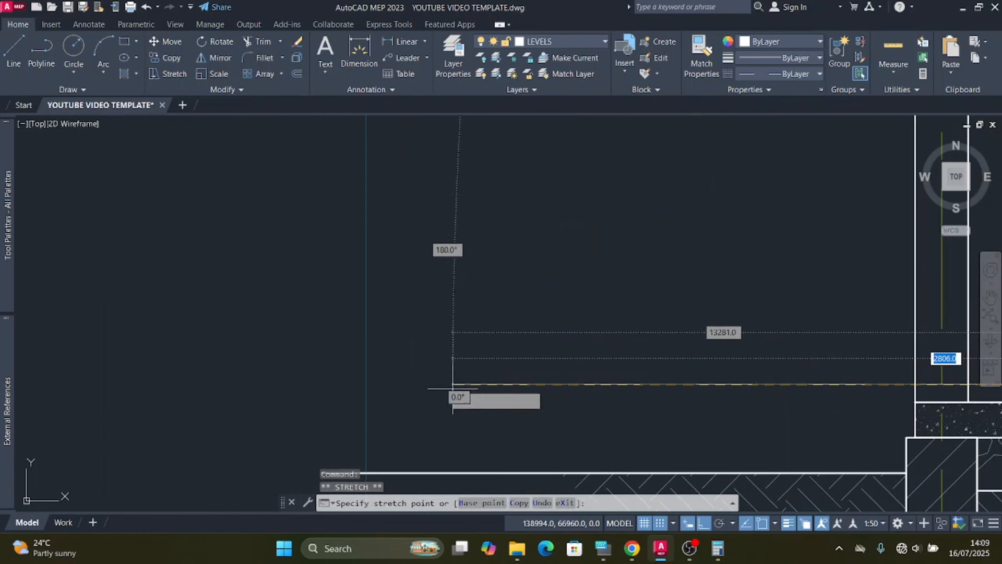
click(366, 385)
scroll(358, 342, down, 2)
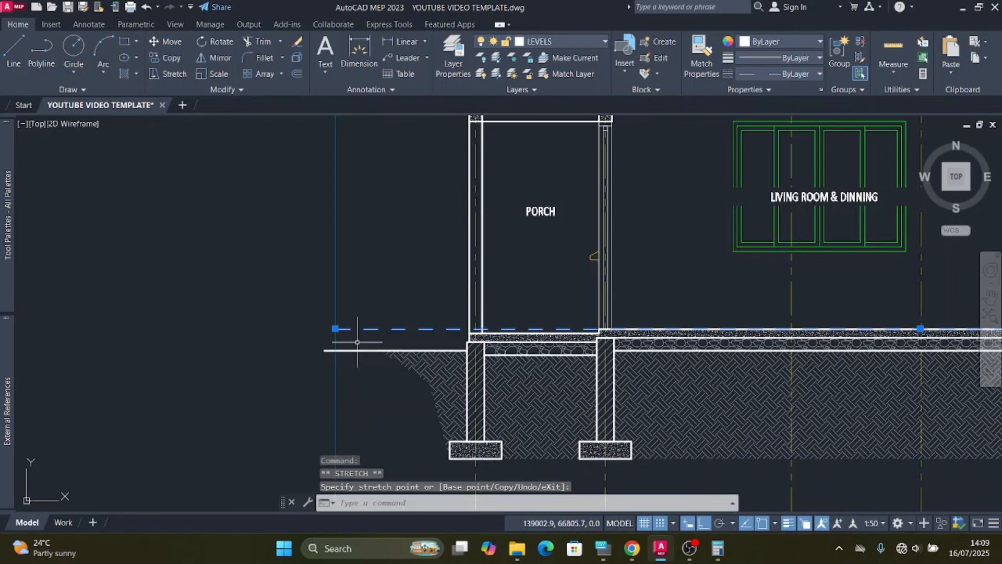
click(329, 261)
scroll(321, 230, down, 5)
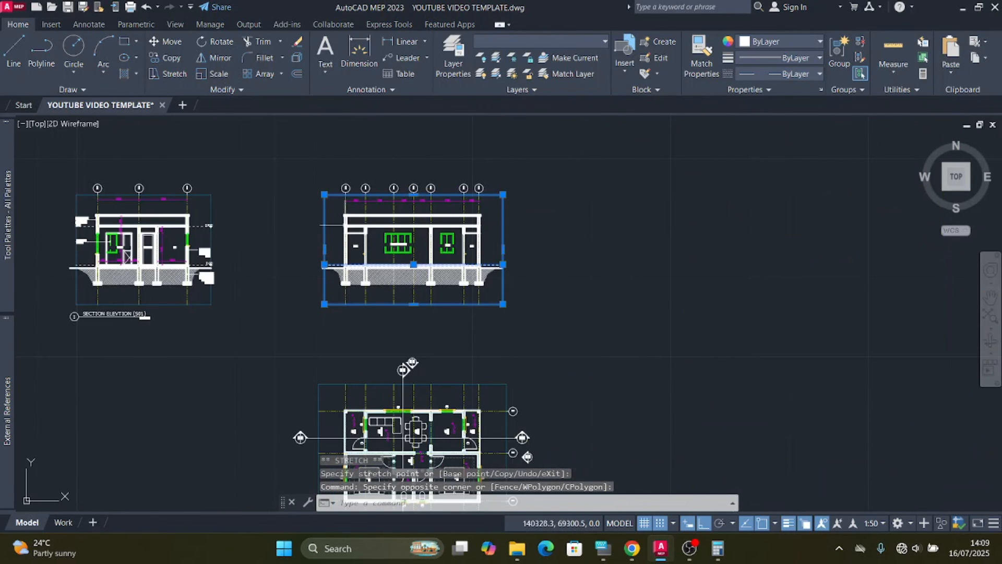
scroll(320, 265, up, 3)
key(Escape)
Step: Copy the floor level line vertically up to the slab's underside, at the porch's upper inner corner beside grid G
scroll(383, 262, up, 3)
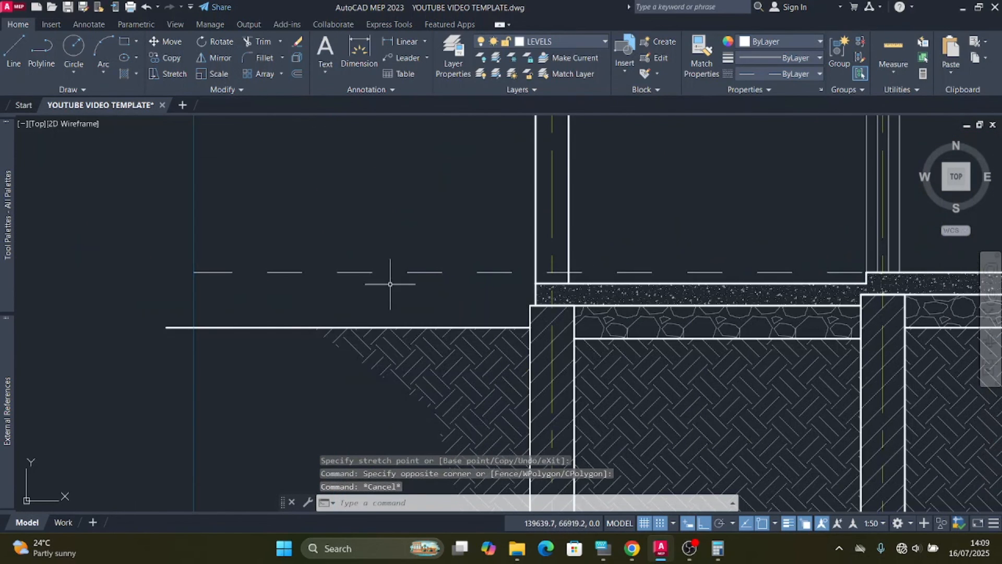
click(390, 286)
click(350, 249)
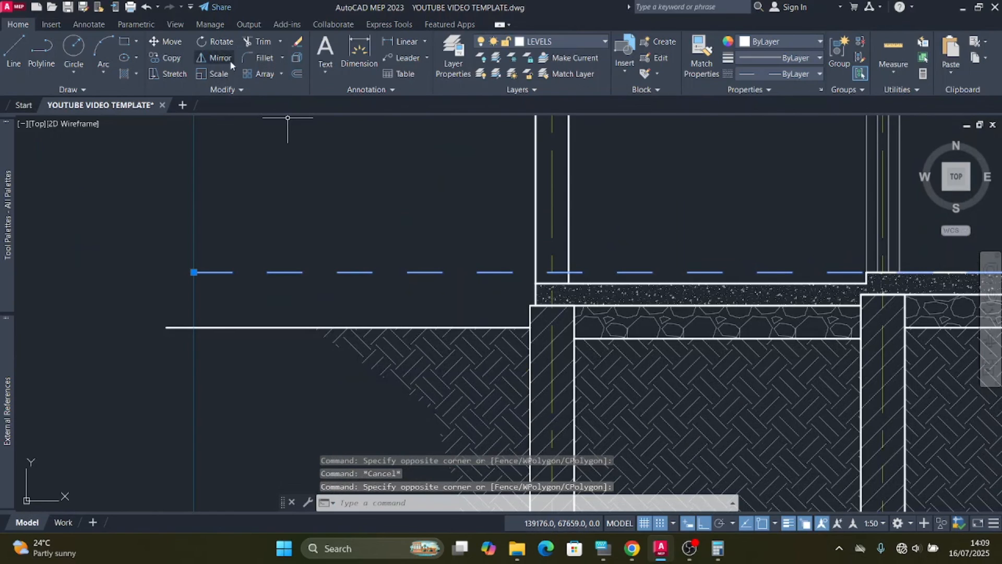
click(169, 58)
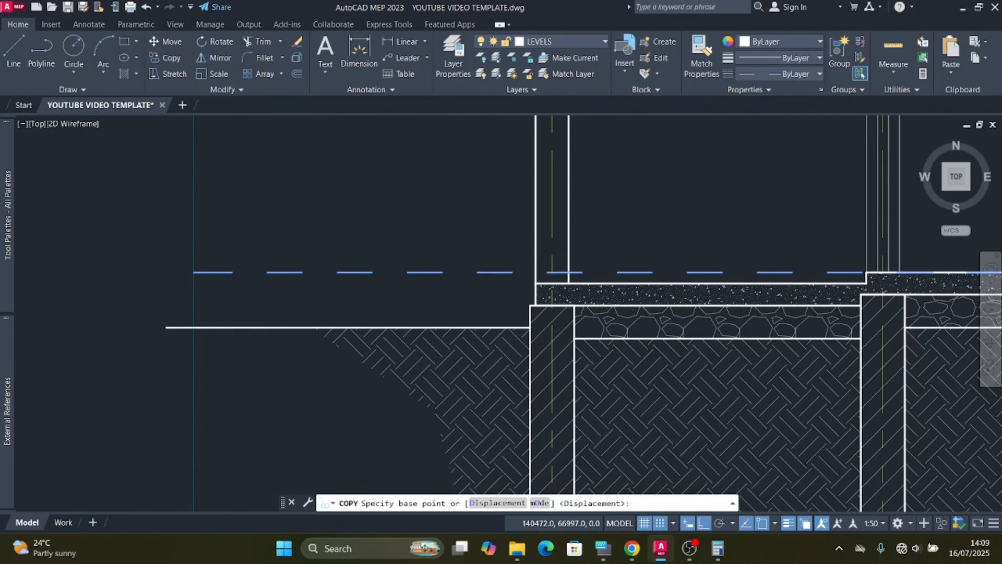
scroll(574, 269, up, 5)
click(547, 293)
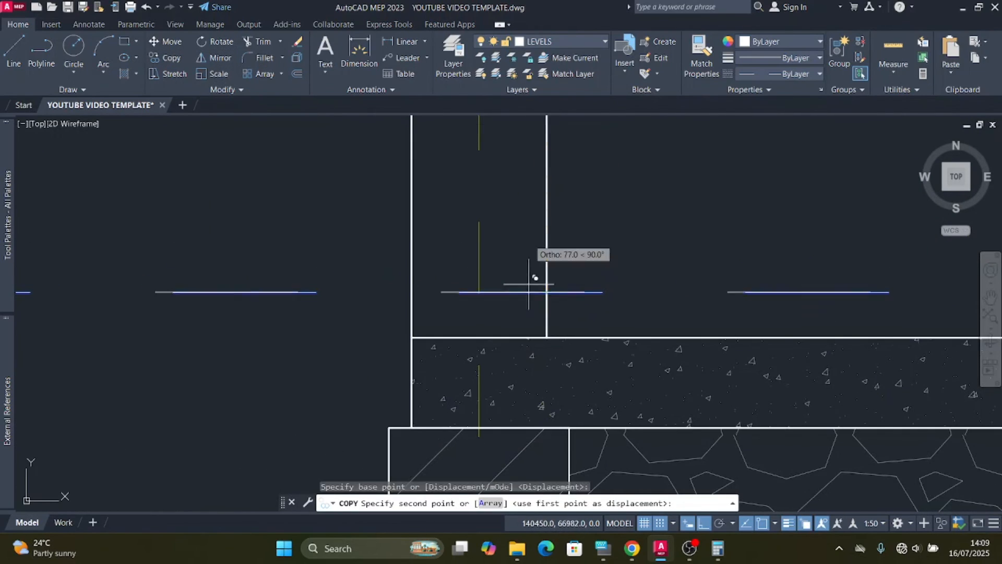
scroll(541, 263, down, 5)
scroll(543, 232, up, 3)
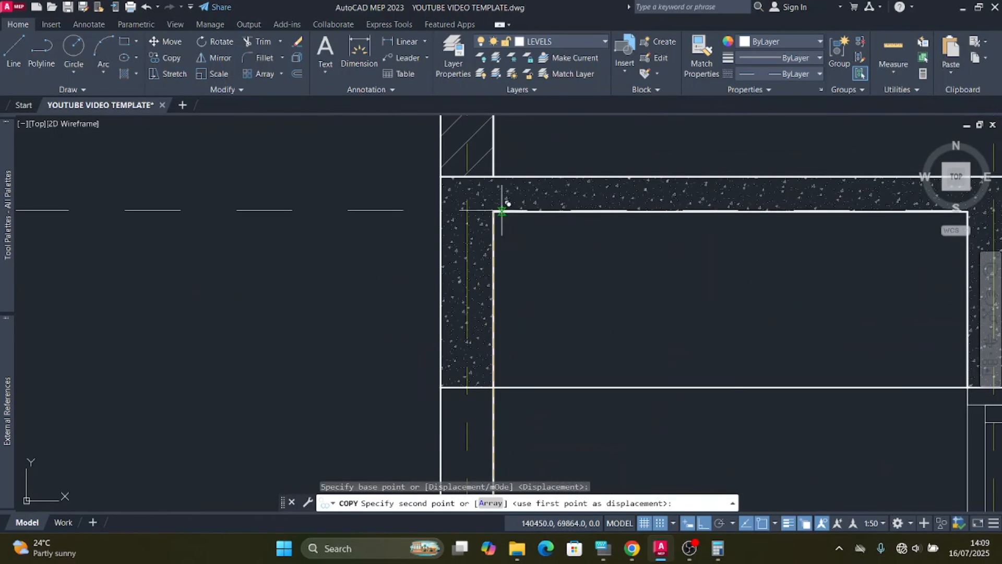
scroll(503, 204, up, 3)
click(472, 214)
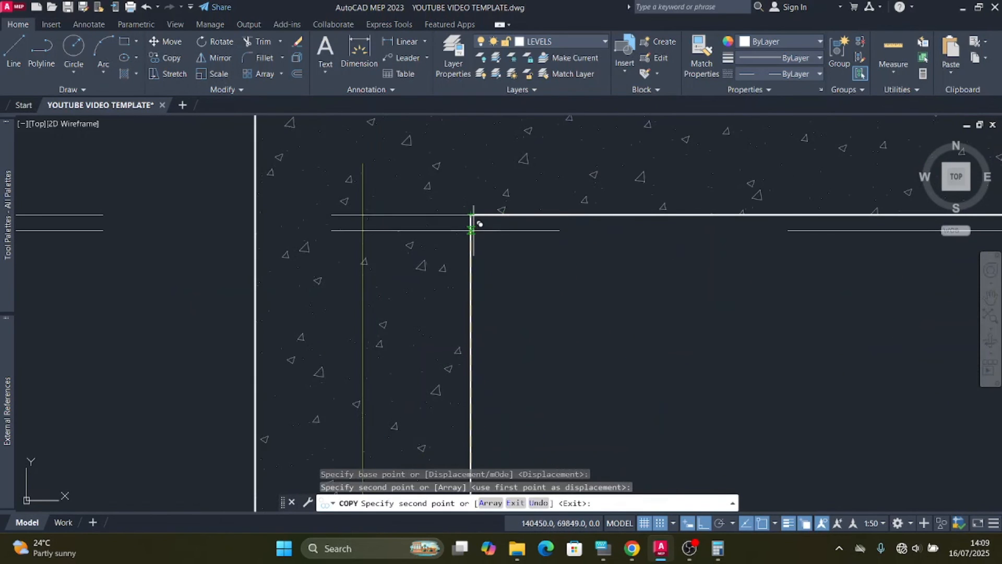
key(Escape)
scroll(433, 281, down, 6)
scroll(433, 281, down, 3)
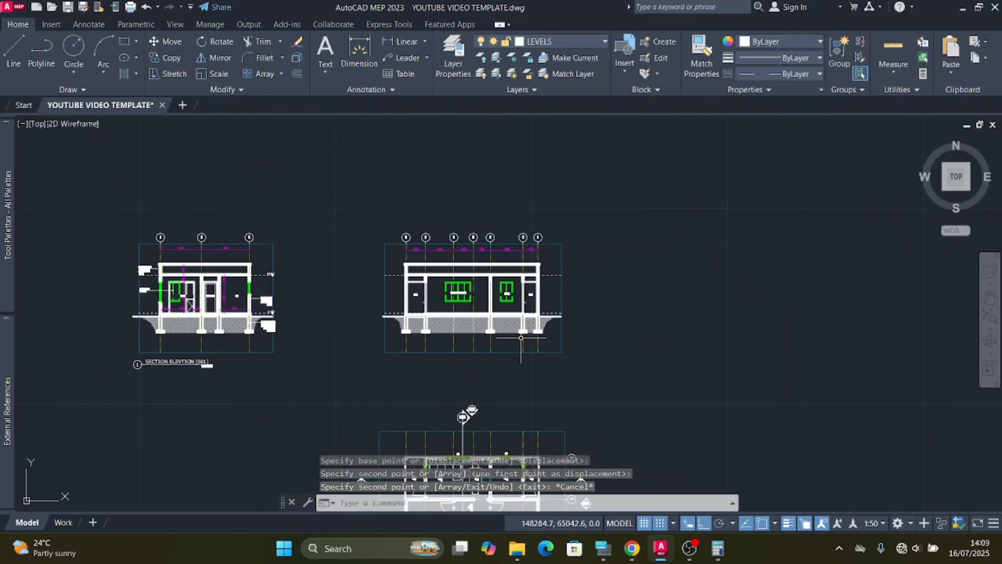
Step: Insert the Elevation symbol - Metric block just outside the boundary beyond grid A, above the floor level line, with Elevation 0.00
scroll(535, 289, up, 2)
scroll(558, 281, up, 2)
scroll(629, 248, down, 2)
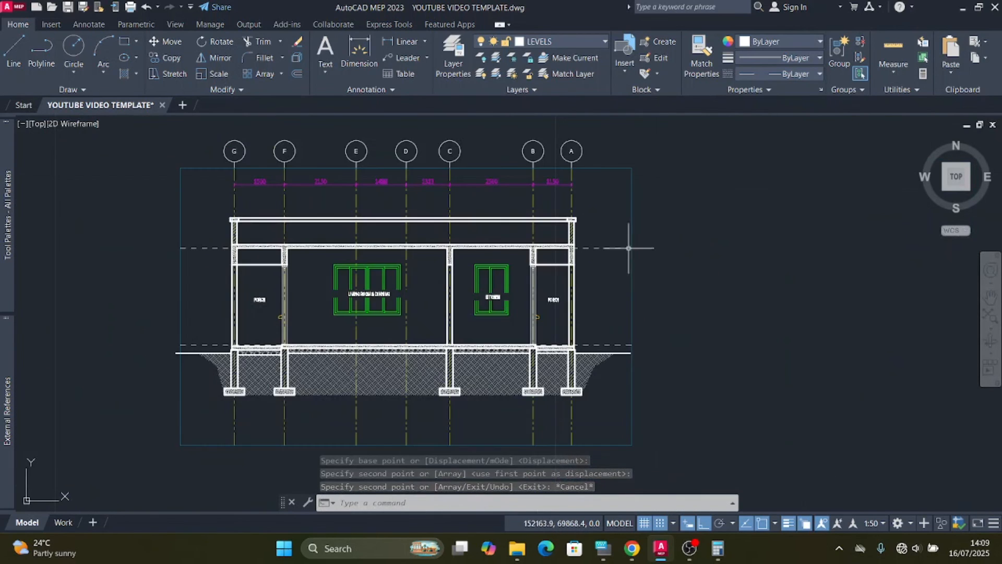
scroll(638, 244, up, 3)
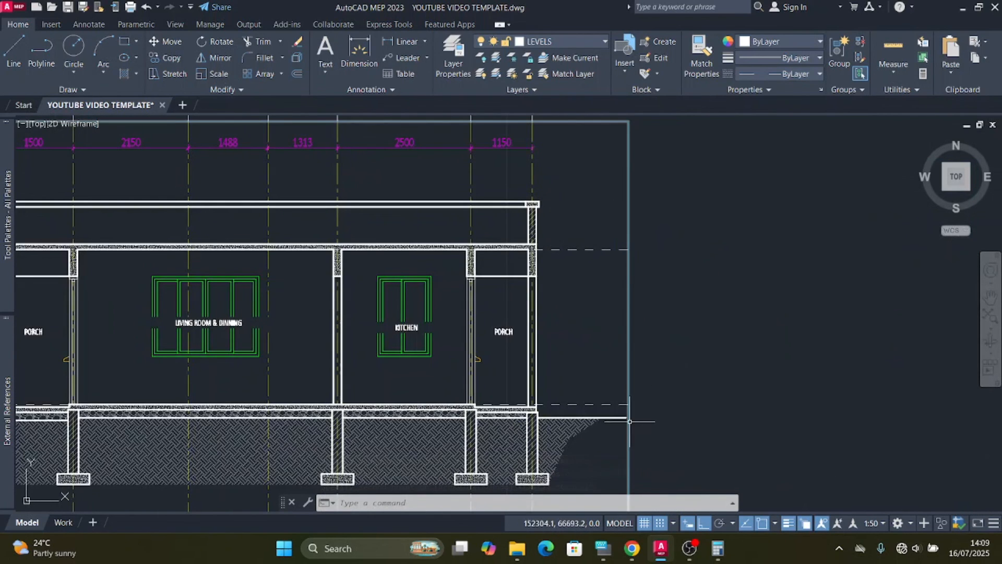
scroll(653, 270, down, 2)
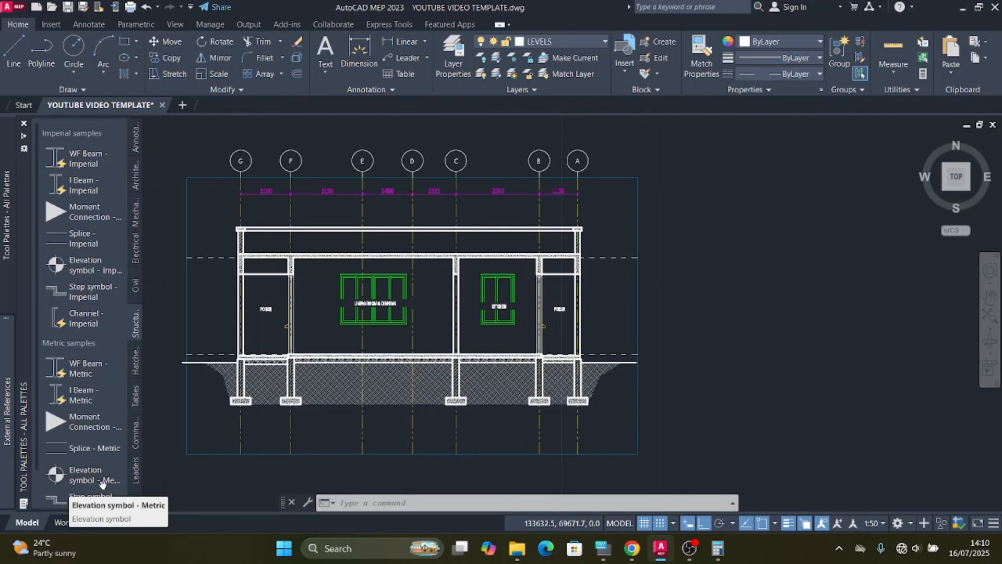
click(72, 480)
scroll(689, 334, up, 2)
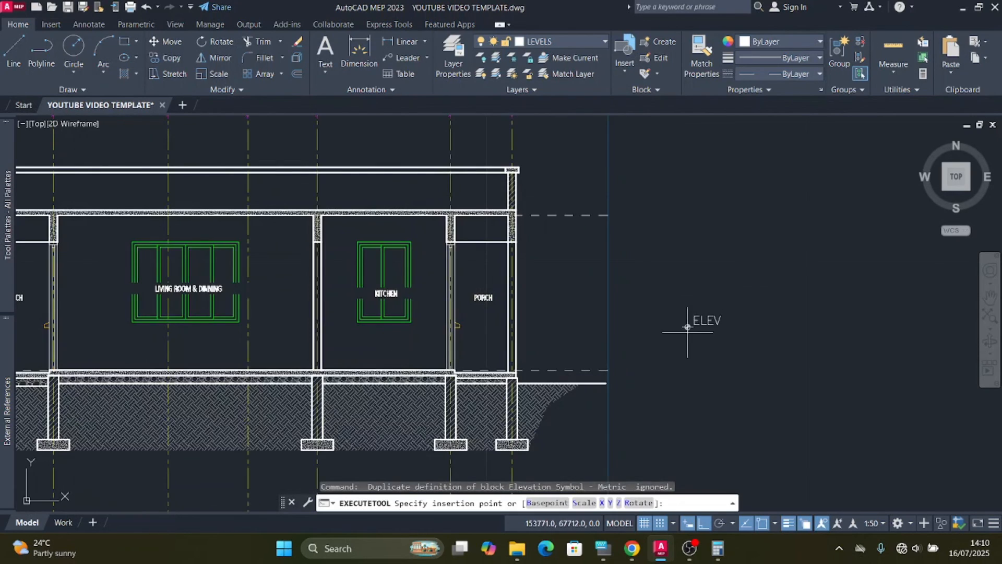
scroll(642, 354, up, 3)
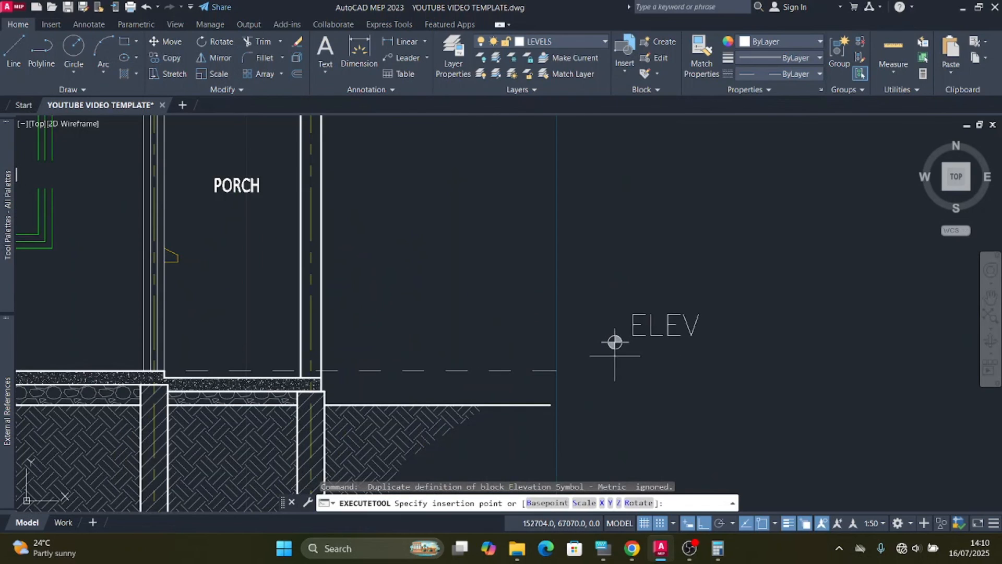
click(597, 328)
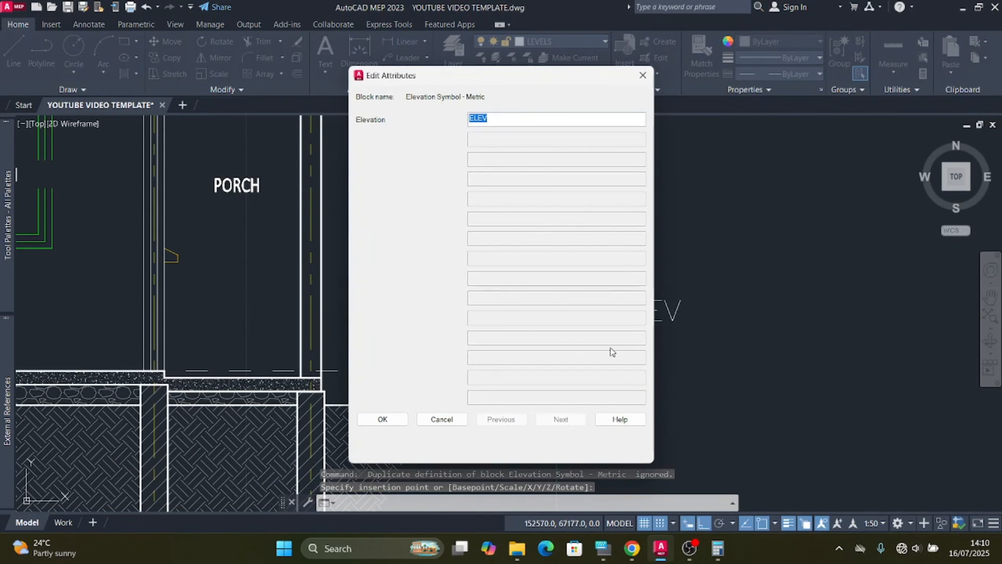
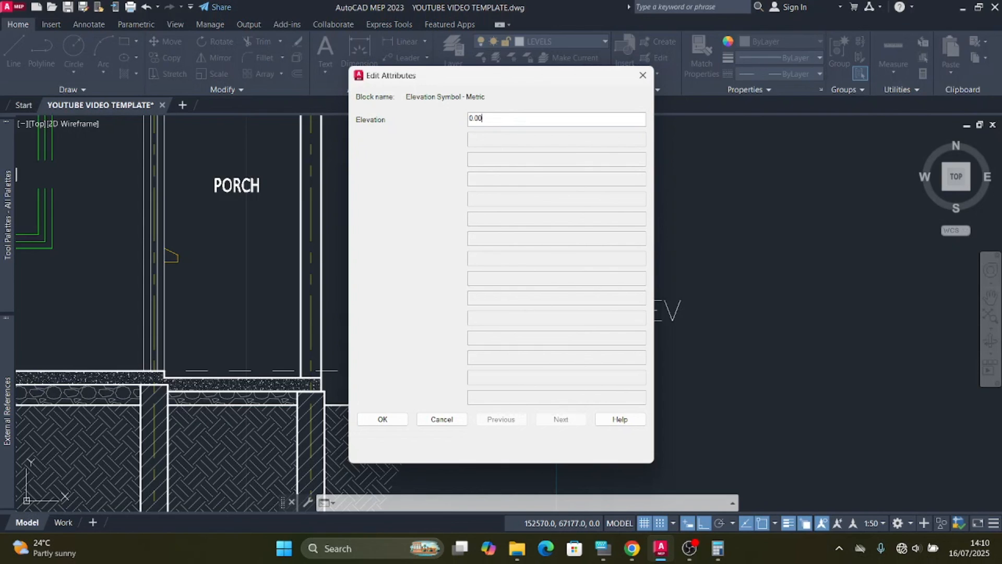
click(399, 420)
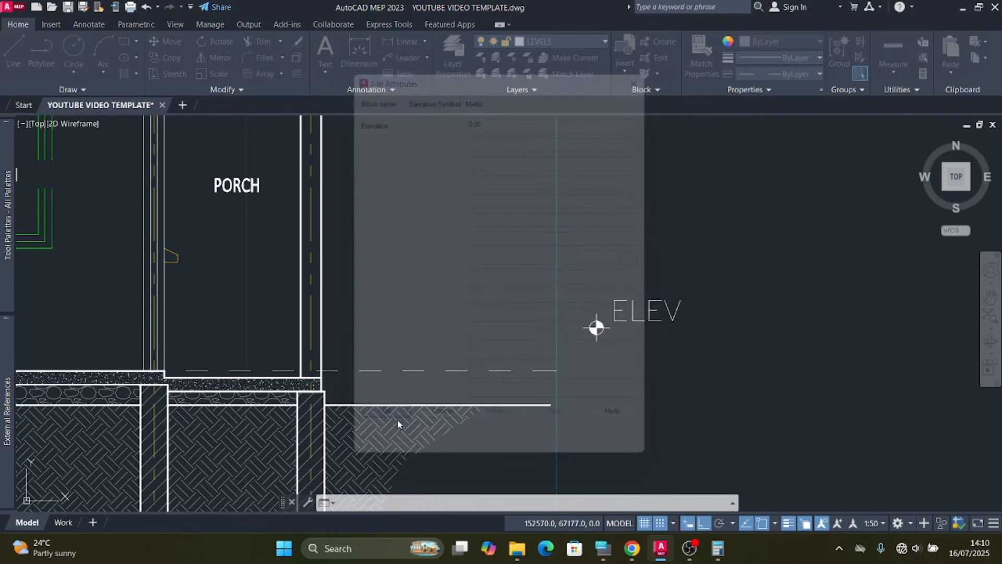
scroll(635, 348, down, 5)
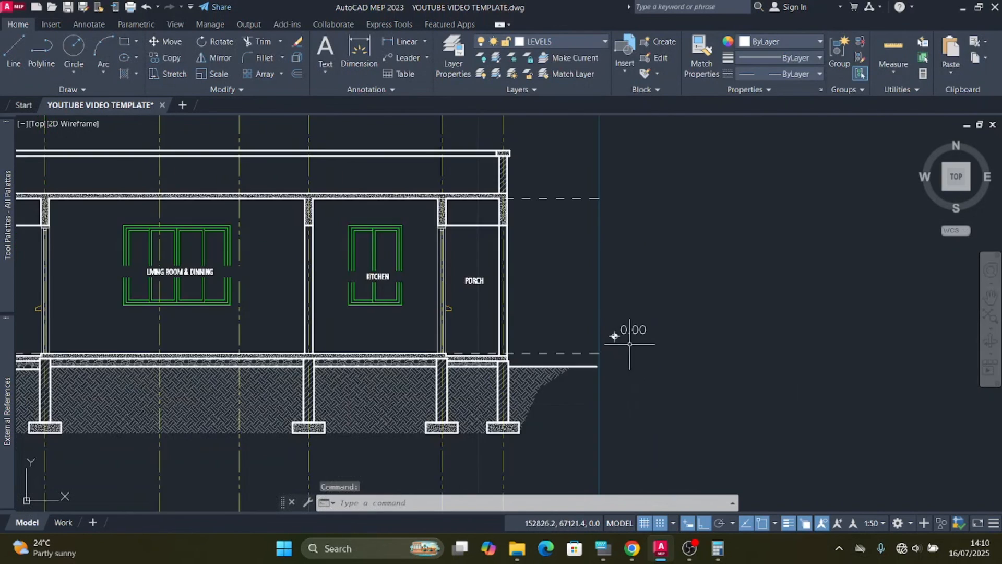
Step: Move the 0.00 elevation symbol by its centre to the floor level line's end at the boundary beyond grid G
click(658, 360)
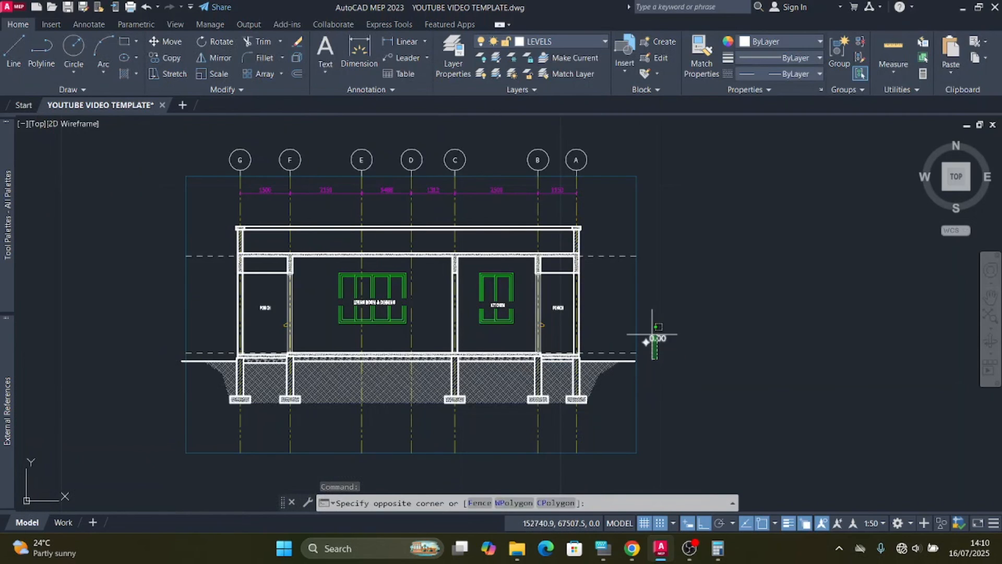
click(653, 331)
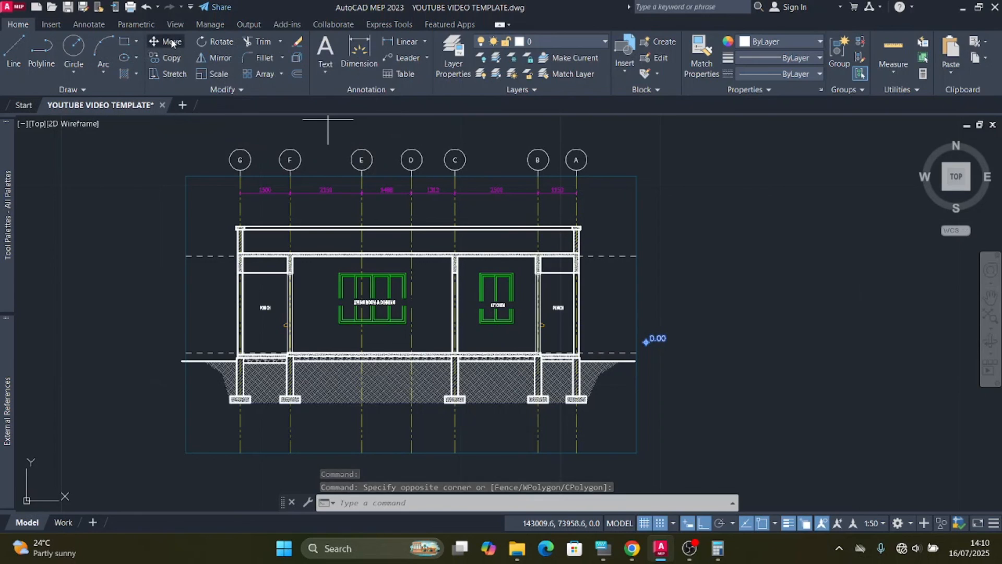
click(170, 41)
scroll(657, 347, up, 6)
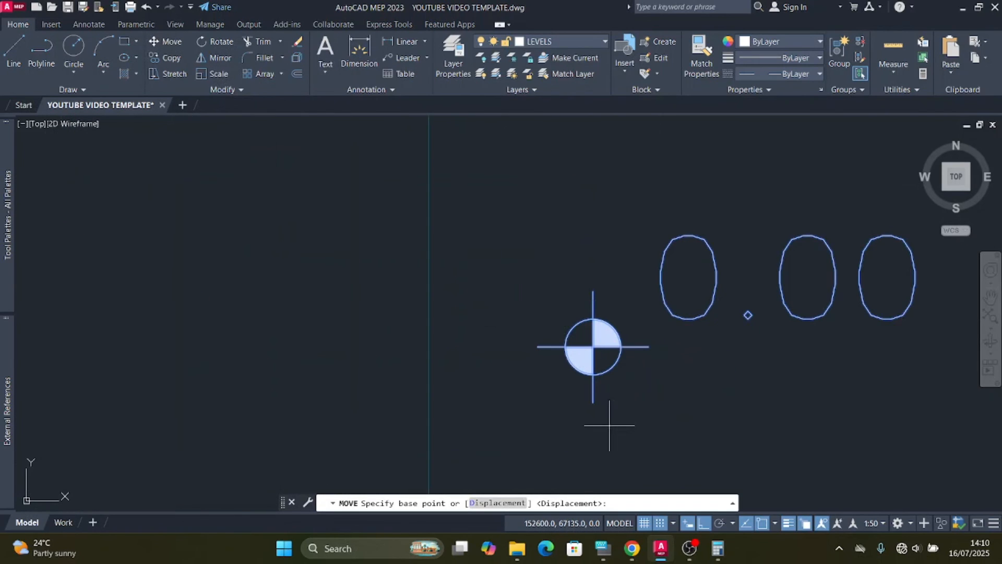
click(594, 346)
scroll(607, 348, down, 8)
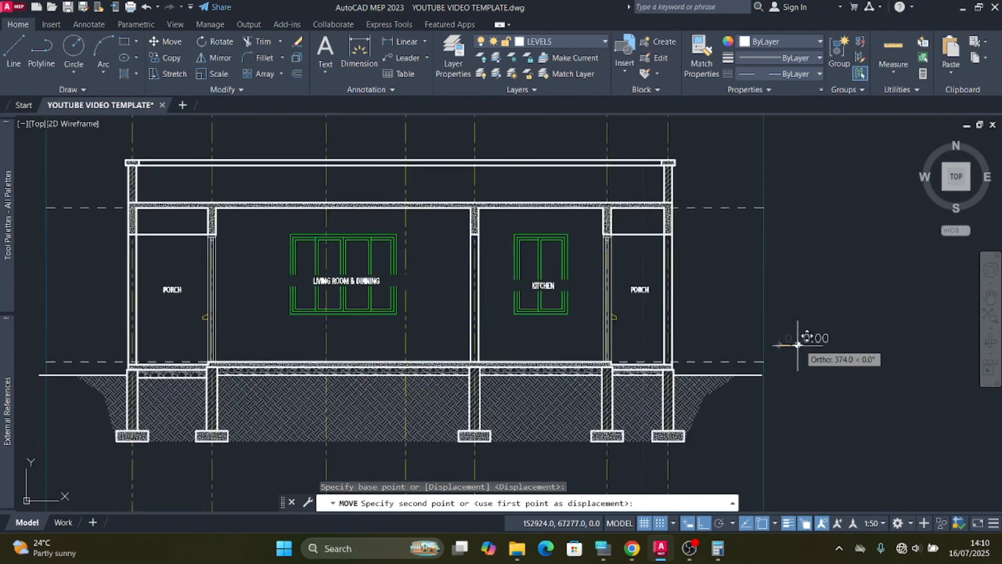
scroll(607, 349, up, 10)
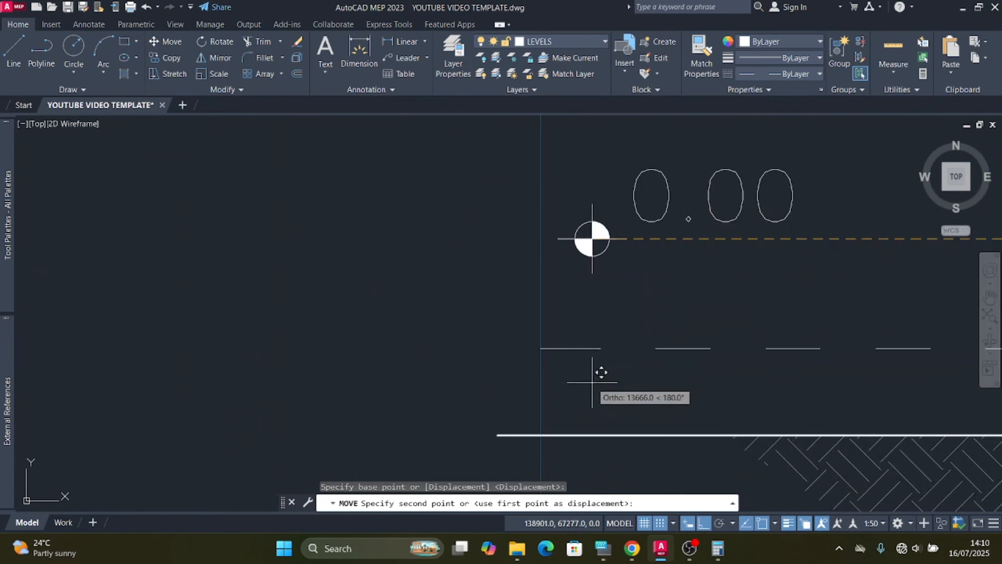
click(541, 348)
scroll(347, 358, down, 4)
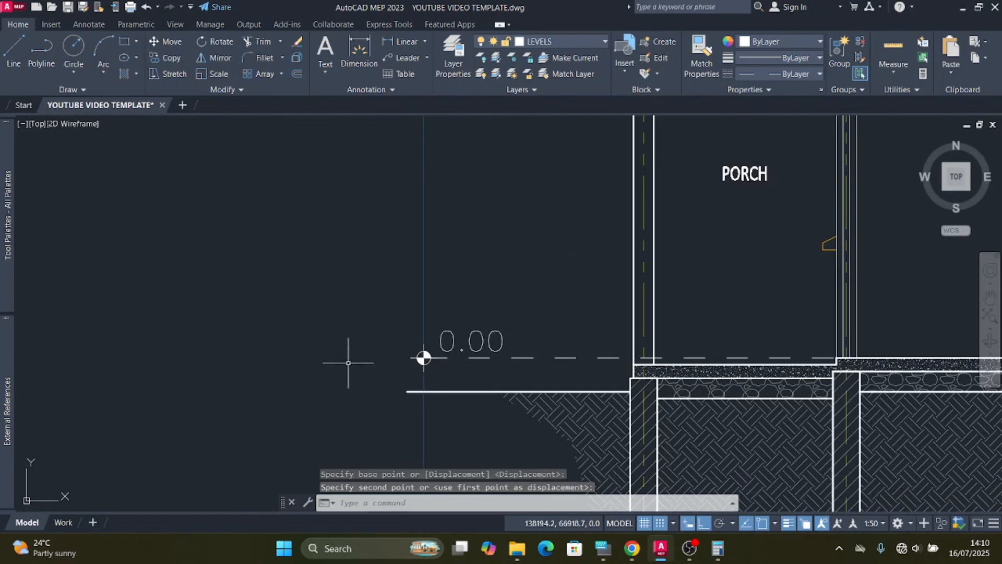
Step: Copy the 0.00 elevation symbol by its centre up to the slab-underside level line's end at the boundary beyond grid G
scroll(416, 369, up, 4)
drag(480, 372, 463, 344)
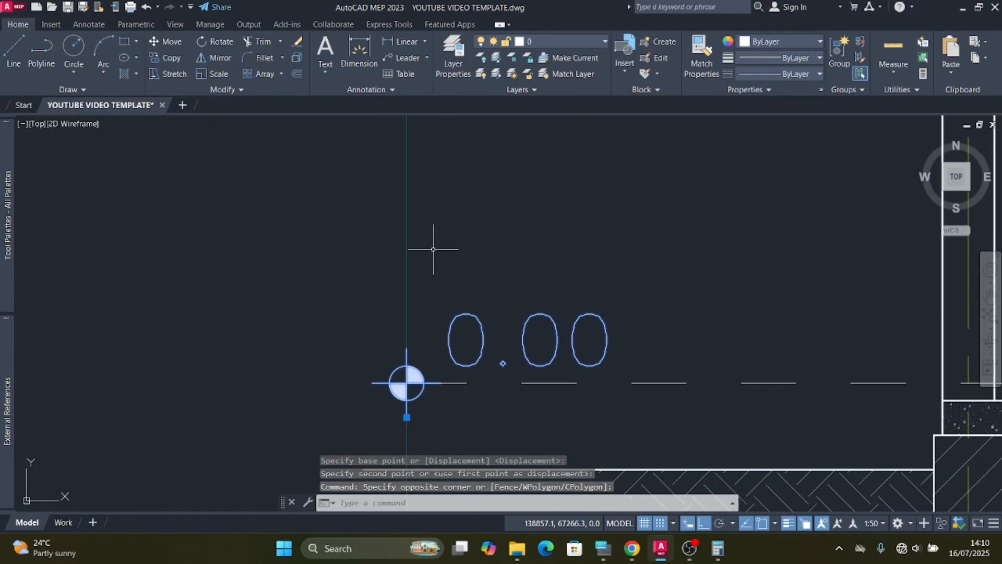
click(166, 57)
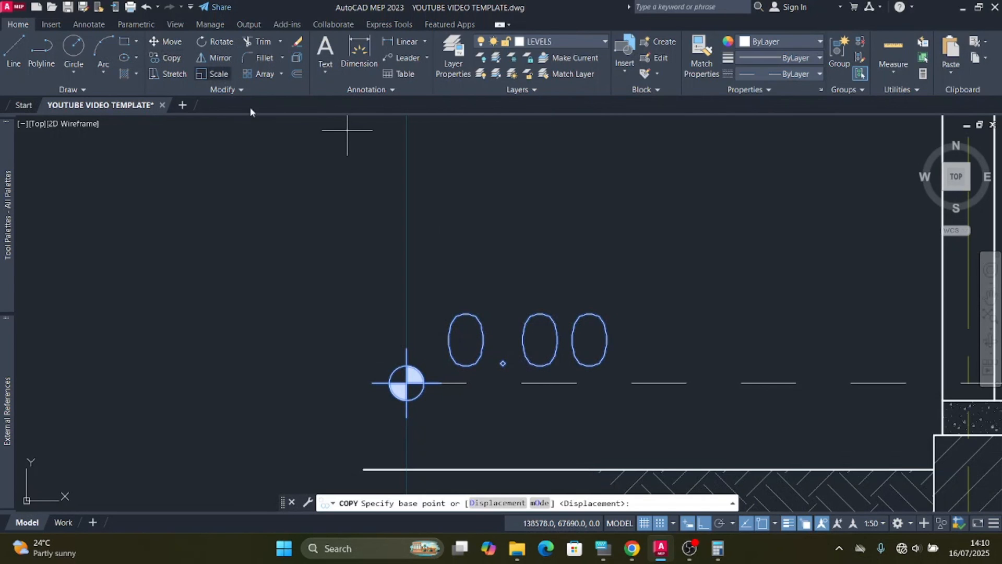
scroll(409, 393, up, 4)
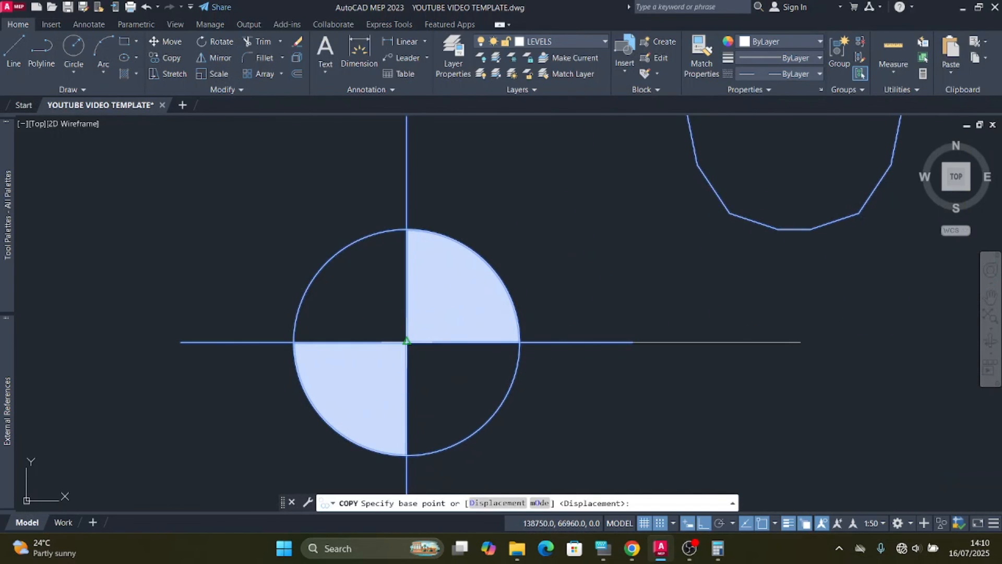
click(407, 342)
scroll(381, 414, down, 5)
scroll(382, 177, up, 4)
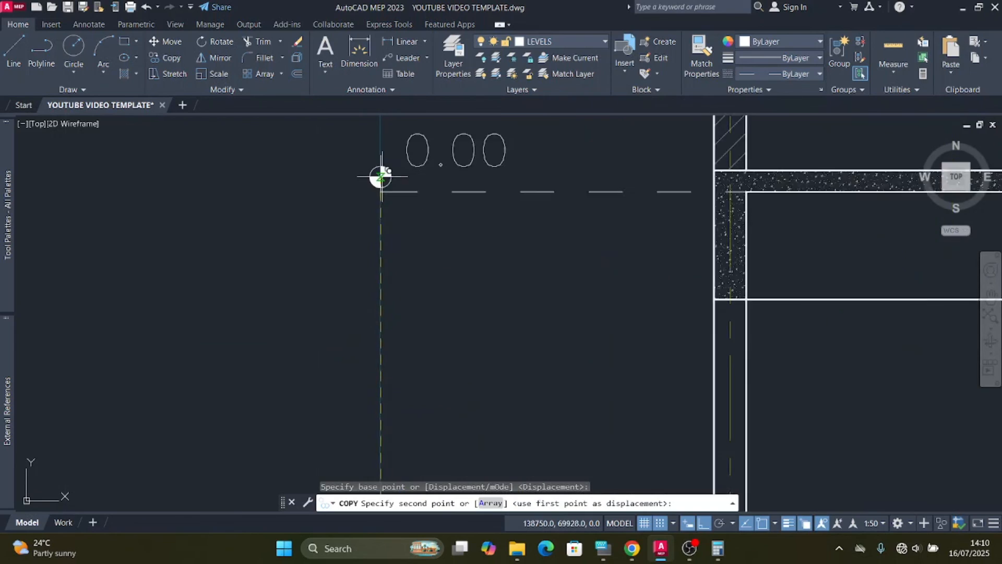
scroll(381, 177, up, 2)
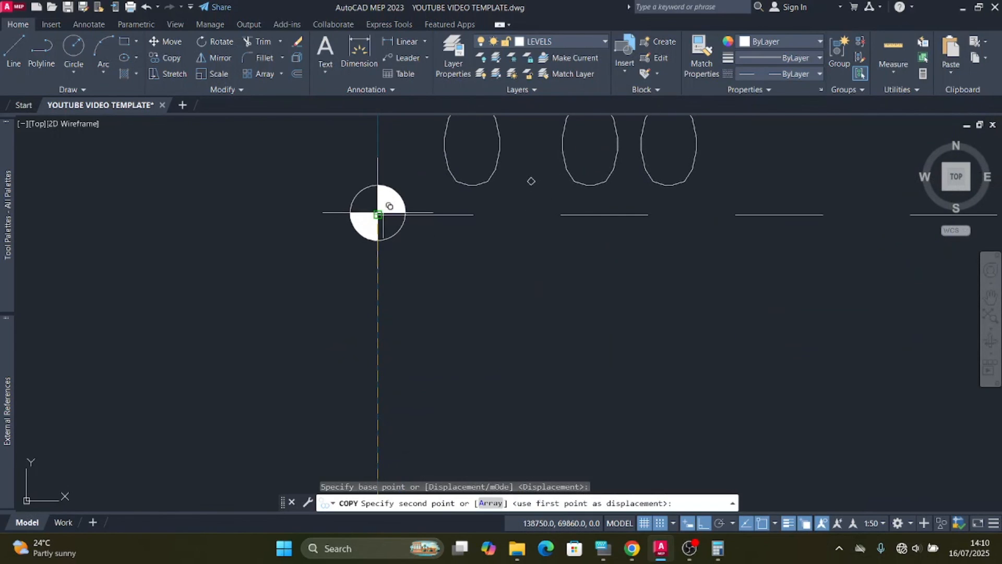
scroll(385, 206, up, 4)
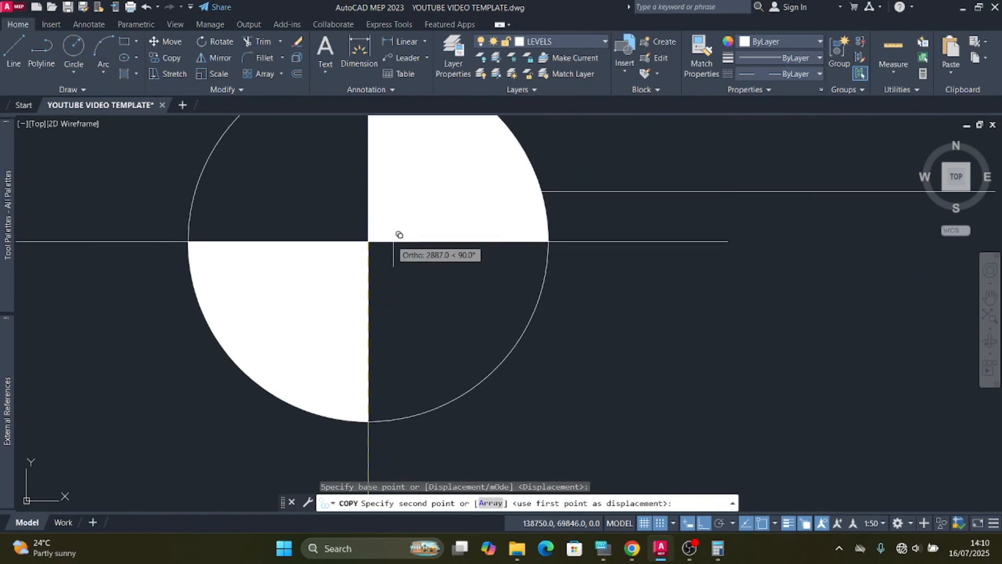
mouse_move(399, 235)
middle_down()
mouse_move(347, 190)
mouse_move(371, 161)
mouse_move(365, 177)
middle_up()
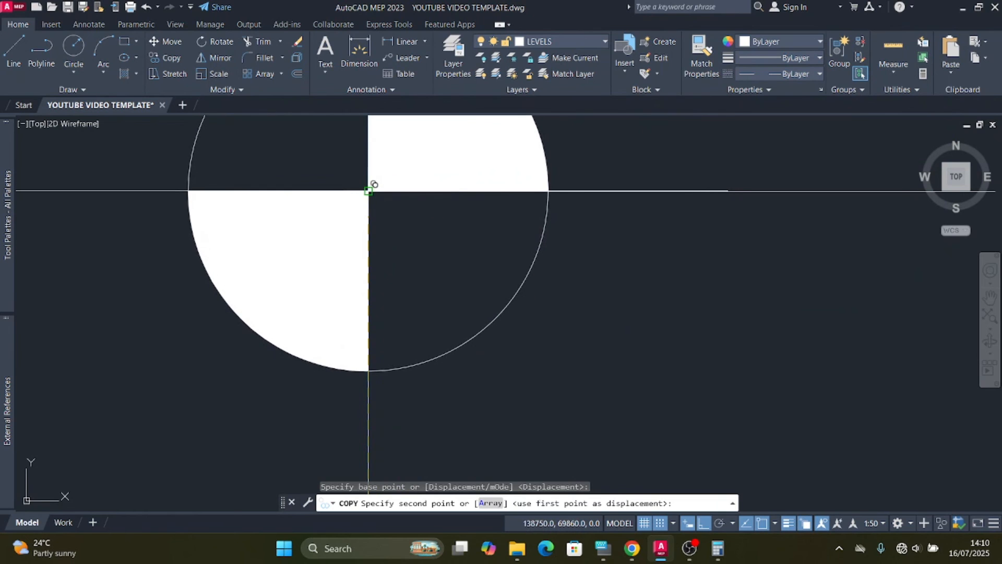
click(369, 190)
scroll(186, 217, down, 6)
key(Escape)
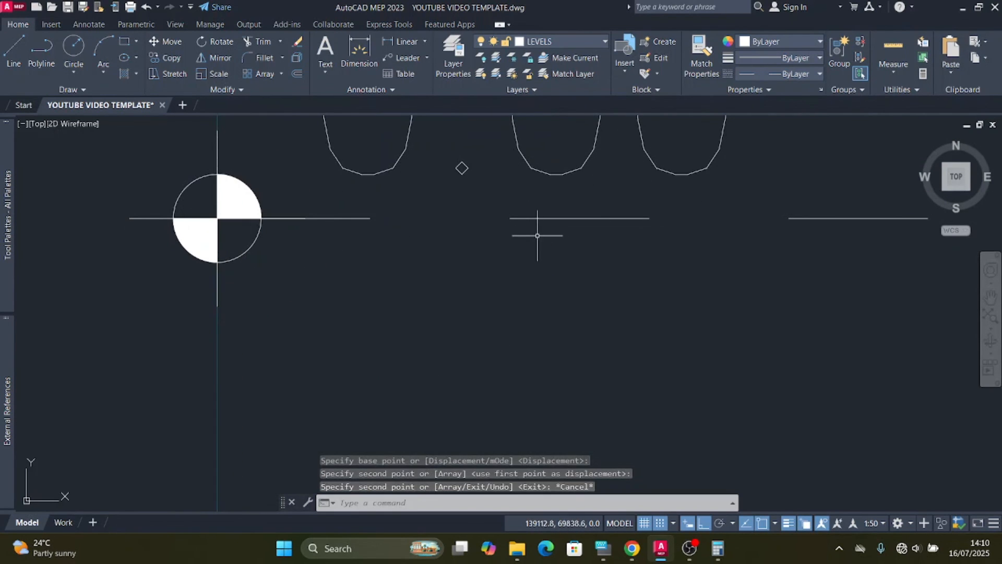
click(559, 199)
click(537, 233)
scroll(391, 243, down, 8)
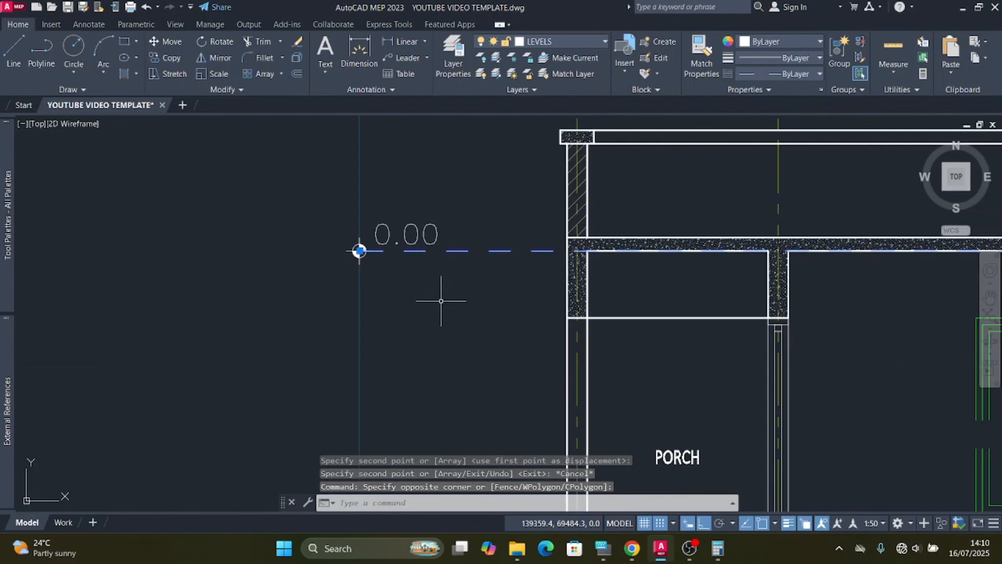
scroll(428, 178, down, 5)
scroll(439, 168, up, 5)
key(Escape)
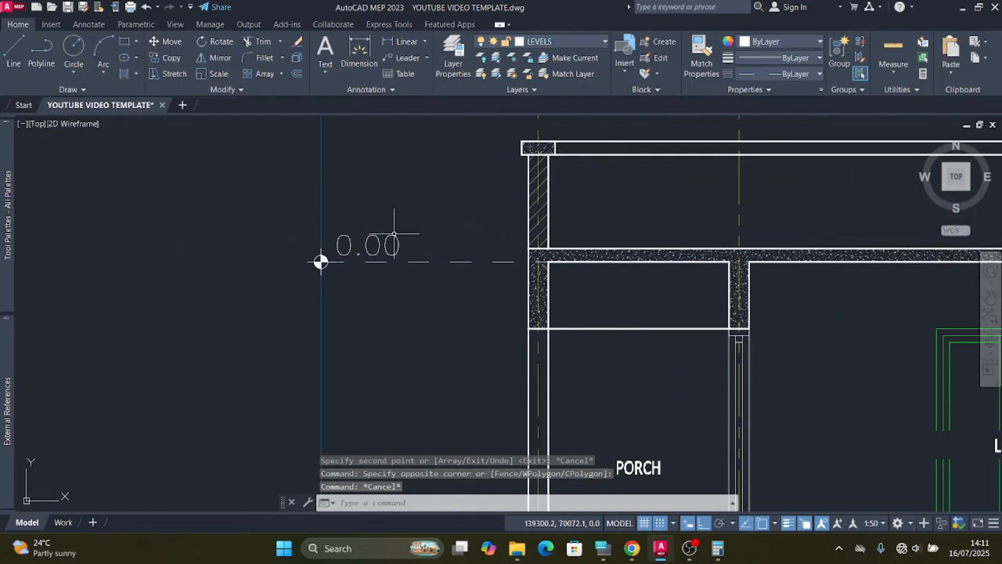
Step: Set the Elevation attribute of the symbol on the slab-underside level line to 2900
double_click(394, 238)
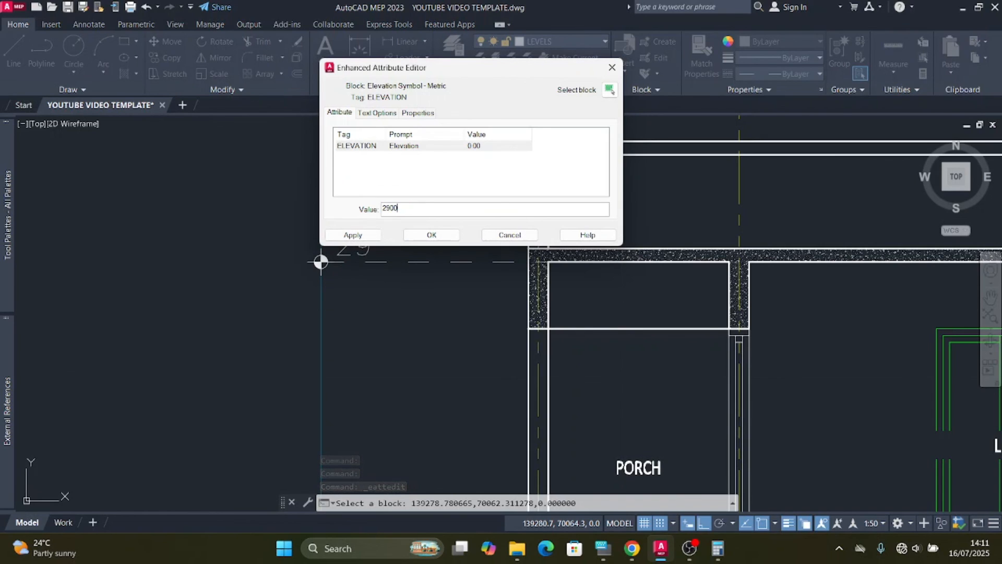
click(374, 238)
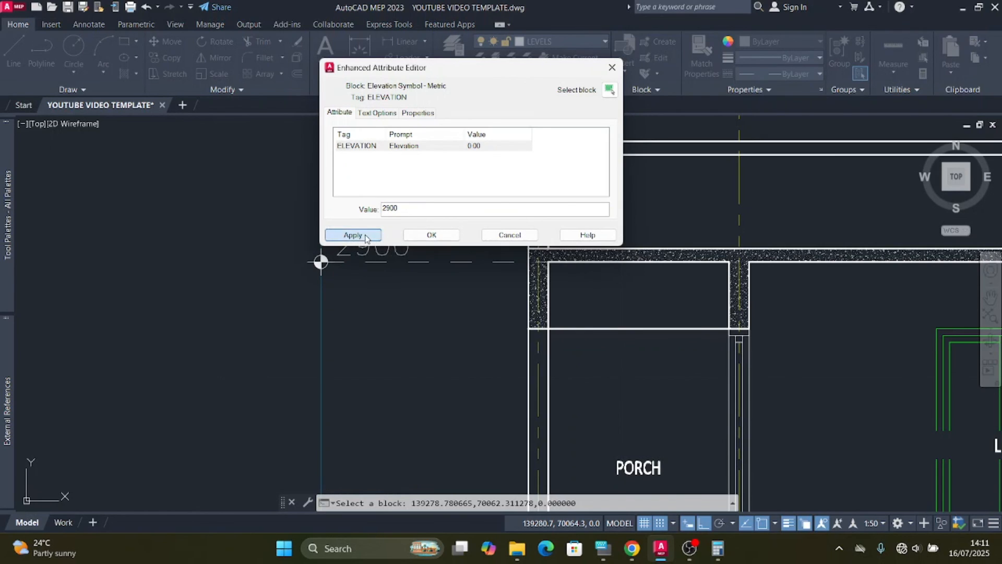
click(432, 235)
Step: Compare the level lines and annotation of the grid G–A section with the notes on section S01
scroll(413, 265, down, 10)
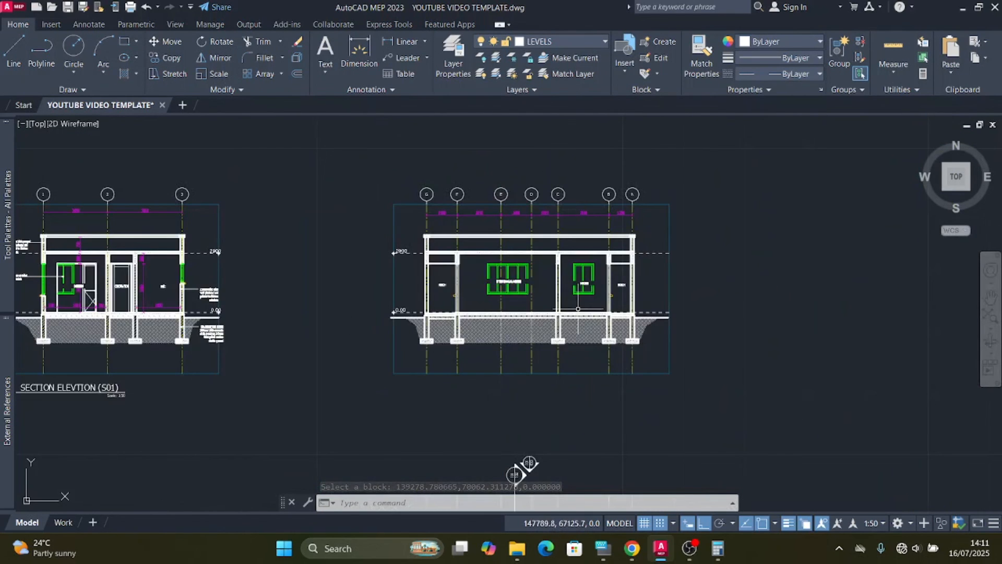
scroll(706, 241, up, 2)
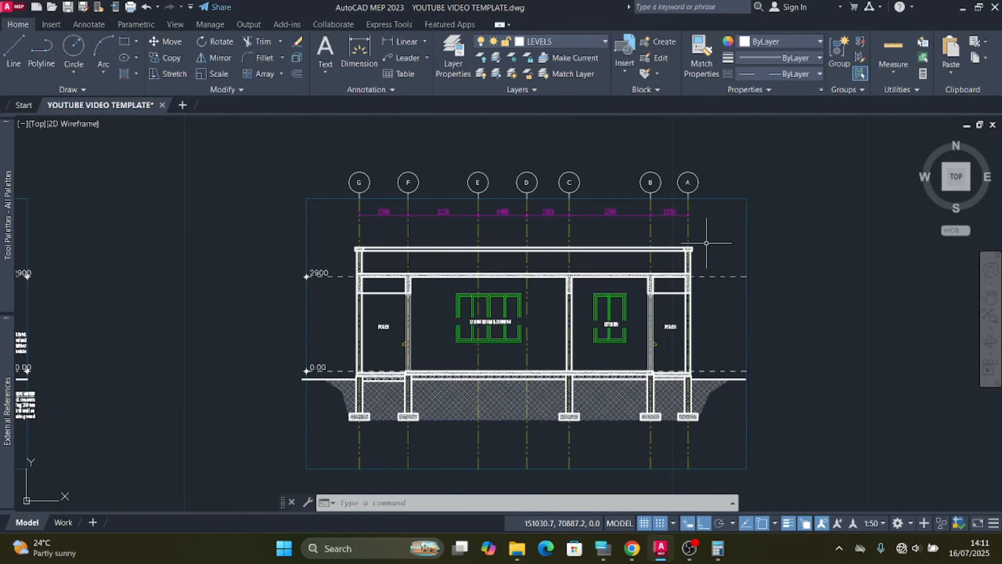
scroll(707, 243, down, 2)
scroll(699, 313, up, 4)
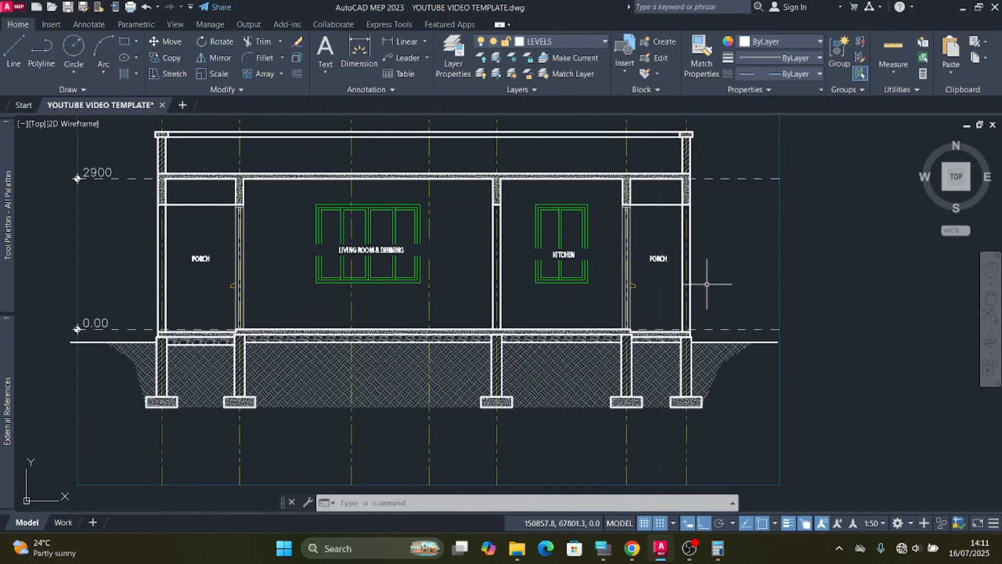
scroll(702, 234, down, 2)
scroll(703, 232, up, 2)
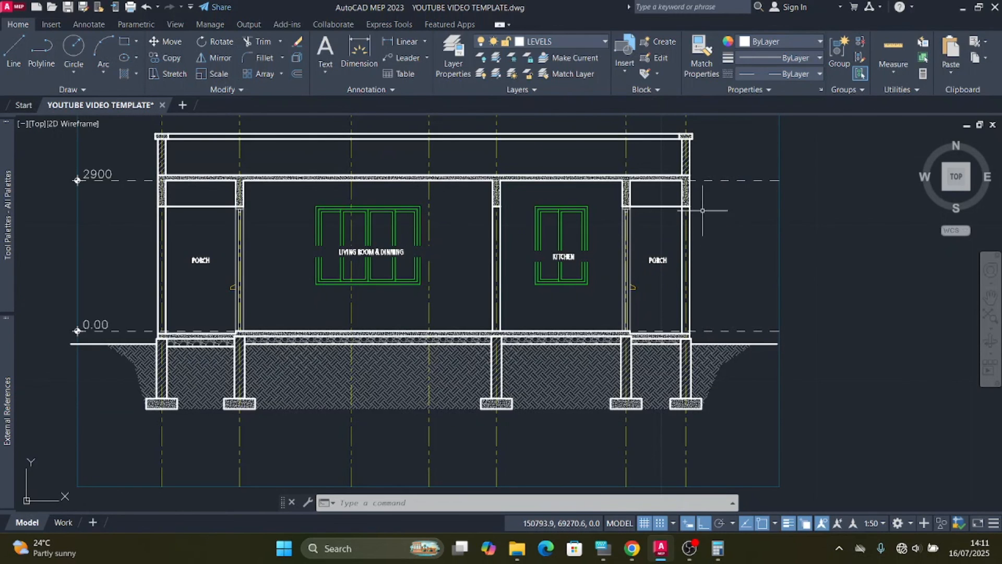
scroll(703, 211, down, 5)
scroll(445, 273, up, 6)
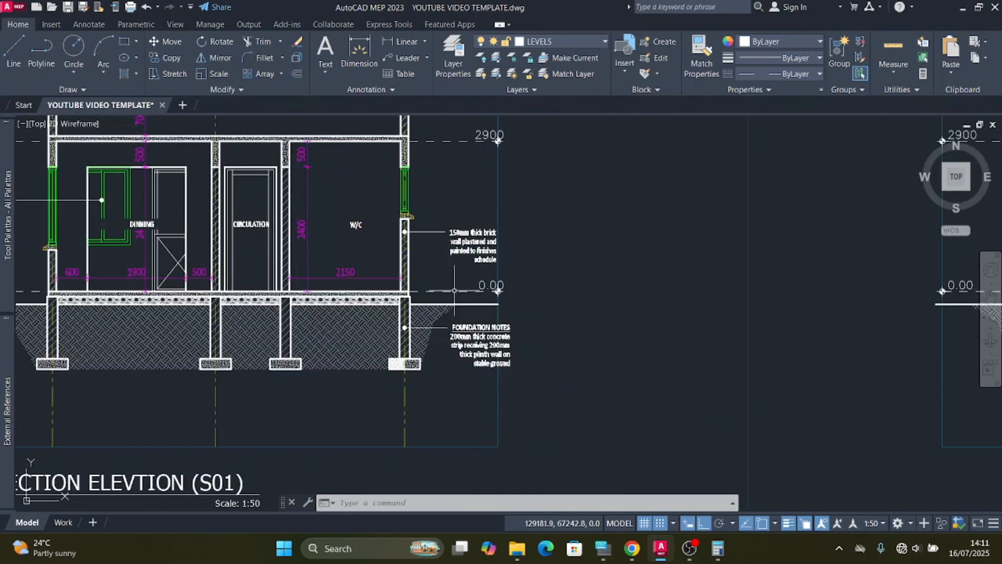
scroll(487, 339, up, 2)
scroll(491, 339, down, 2)
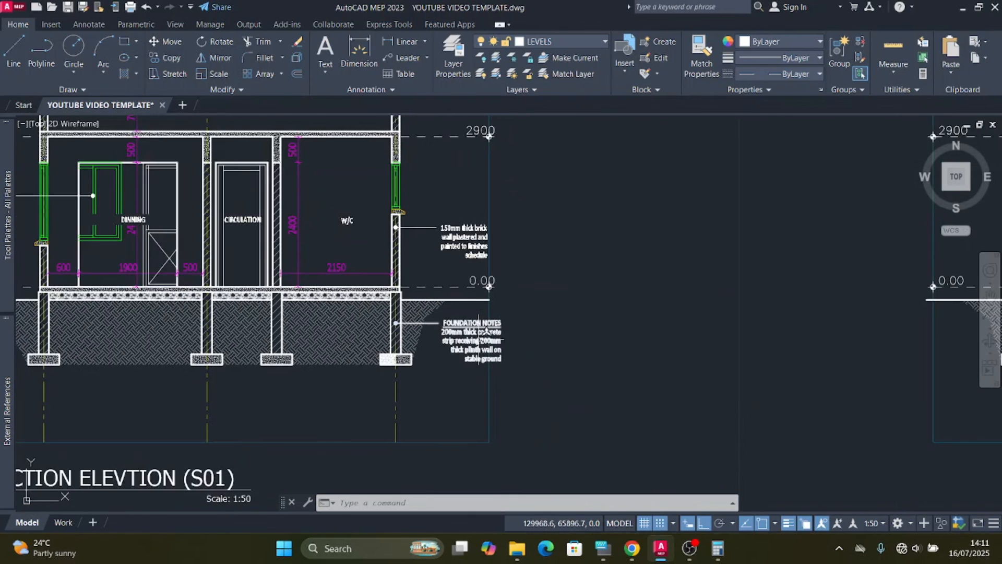
scroll(462, 272, down, 4)
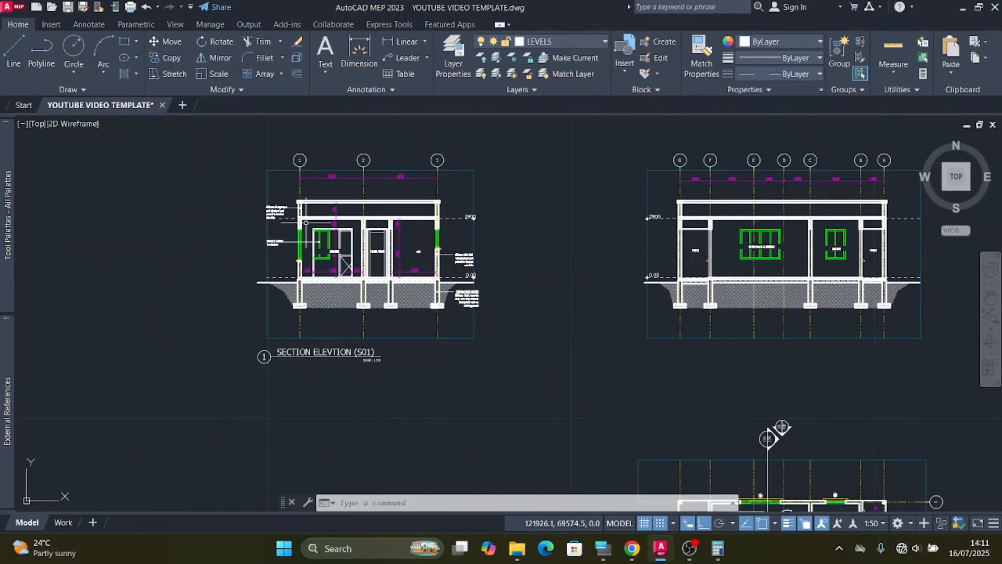
scroll(306, 222, up, 3)
scroll(365, 314, down, 3)
scroll(611, 292, up, 4)
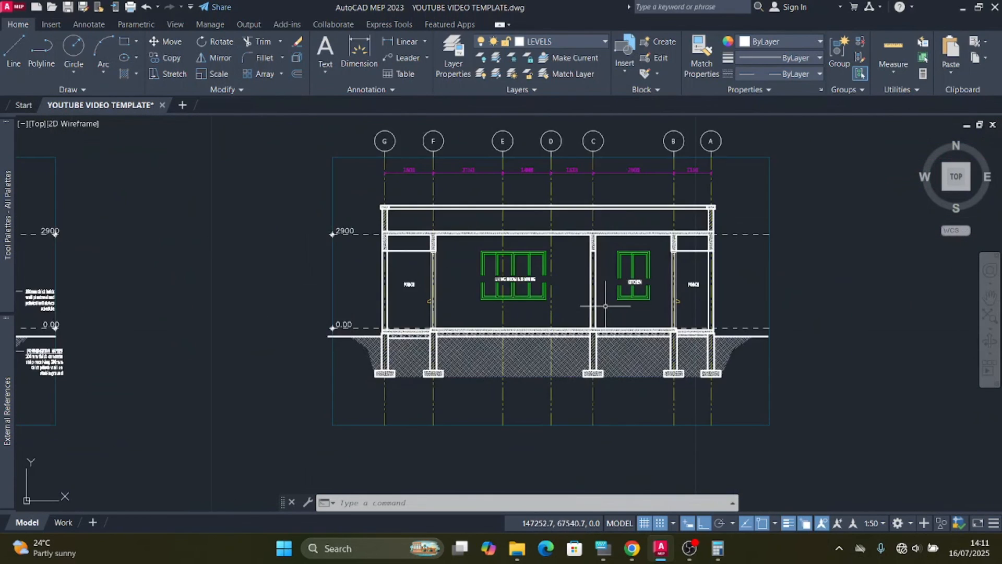
scroll(654, 224, down, 4)
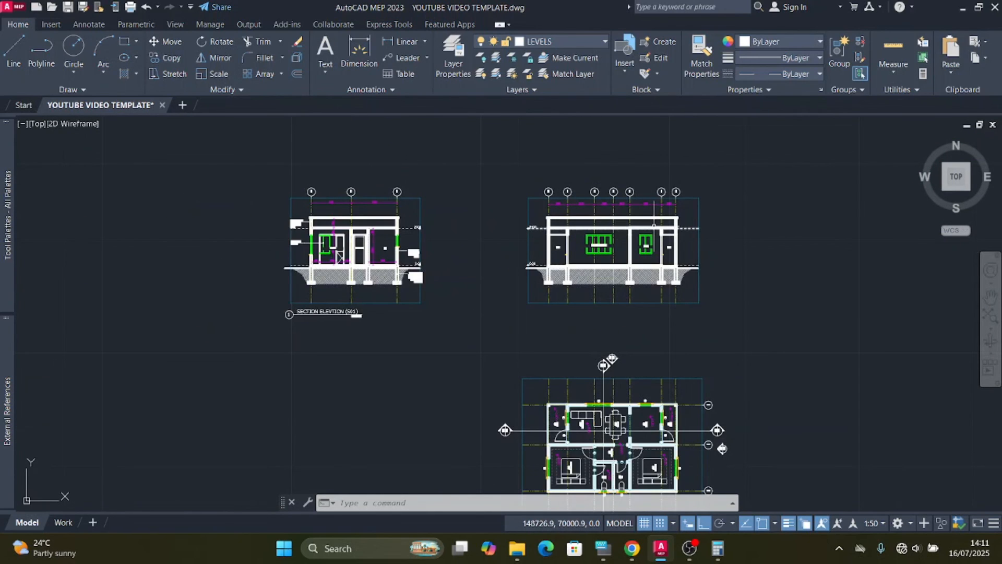
scroll(715, 255, down, 2)
scroll(575, 291, up, 10)
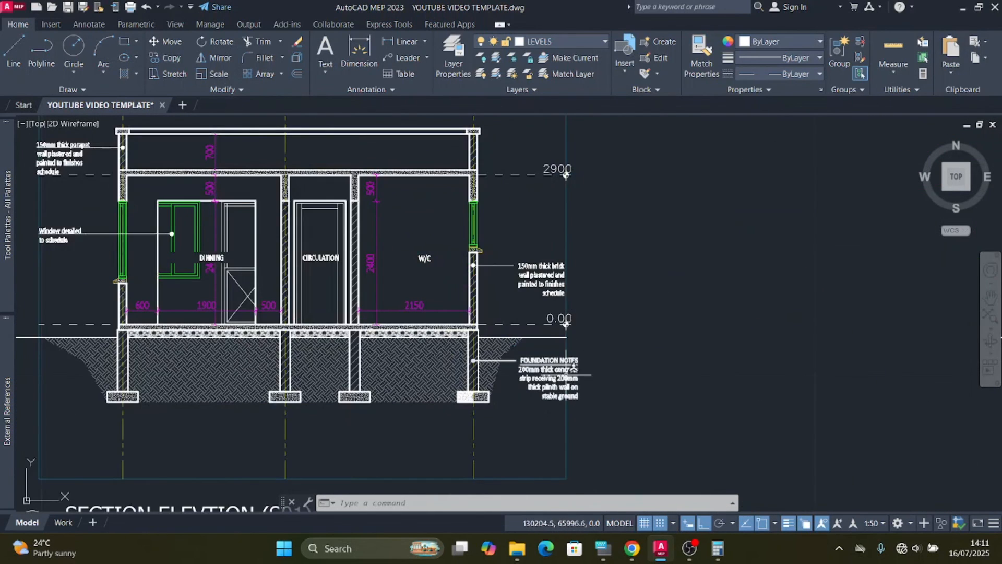
Step: Copy the FOUNDATION NOTES leader by its dot from section S01 to the plinth wall at grid A in the second section
click(488, 349)
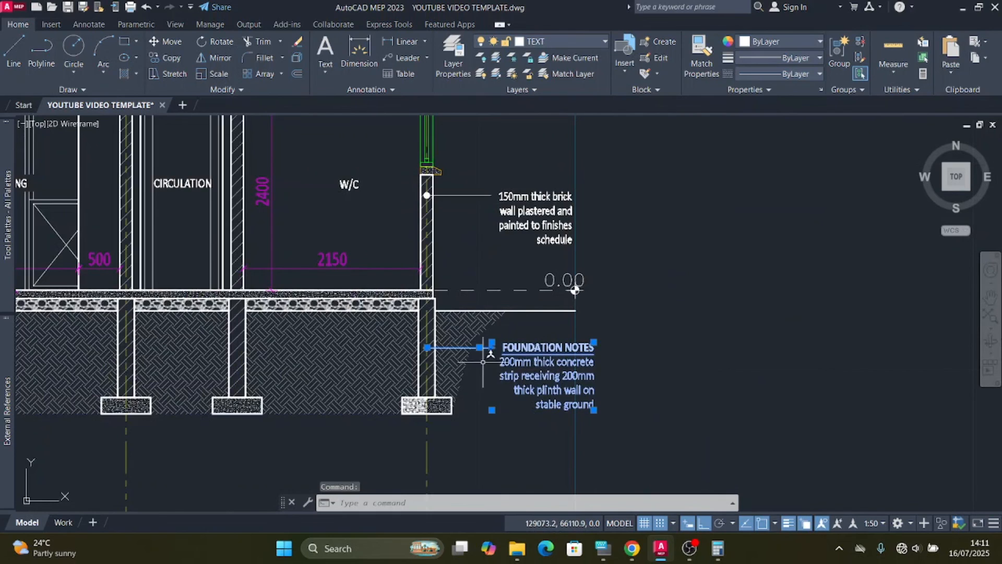
scroll(488, 349, down, 2)
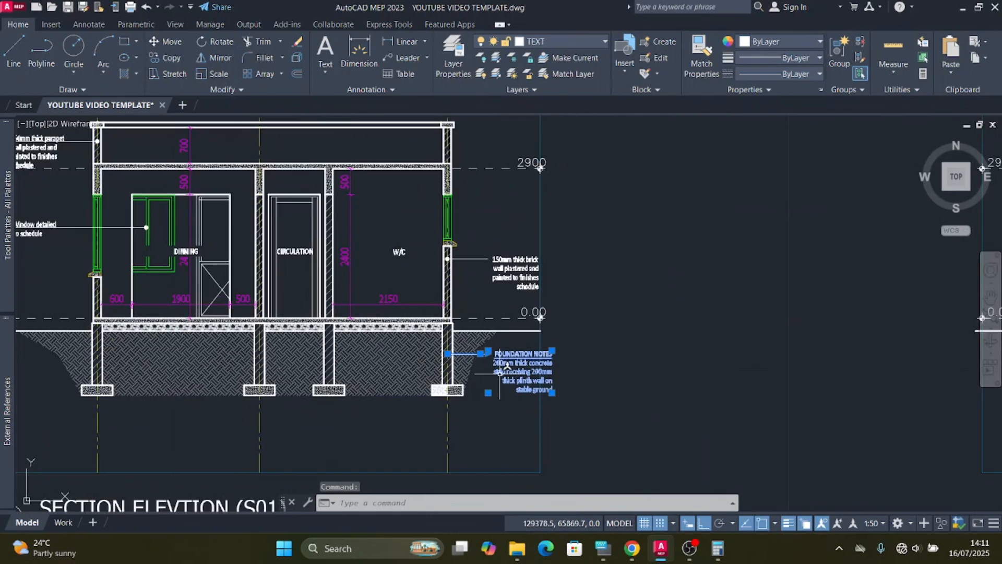
click(173, 58)
scroll(433, 389, up, 6)
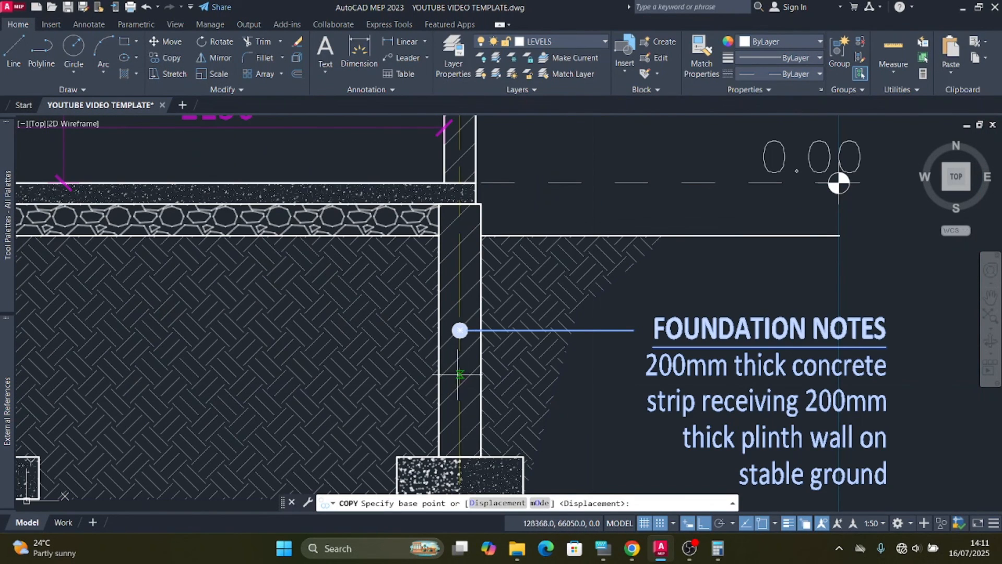
click(460, 330)
scroll(282, 344, down, 8)
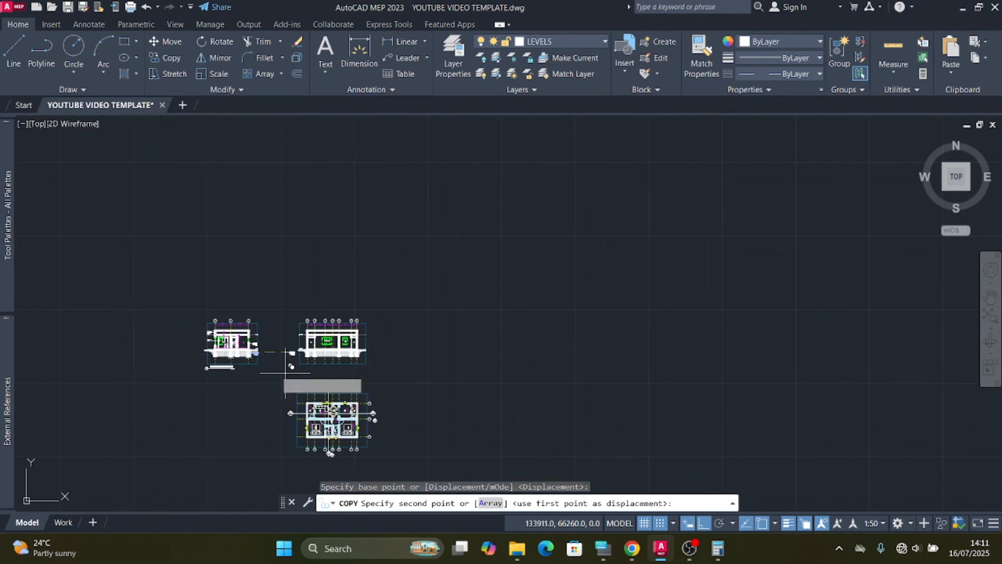
scroll(231, 347, up, 5)
Step: Copy the "150mm thick parapet wall plastered and painted to finishes schedule" leader from section S01 onto the parapet wall at grid A
scroll(257, 498, up, 7)
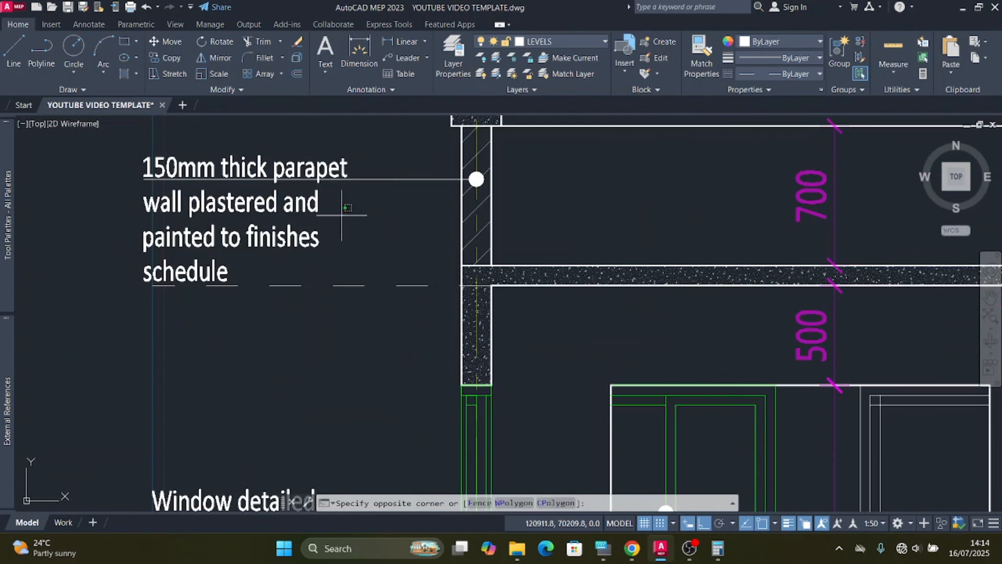
click(295, 153)
scroll(295, 152, down, 4)
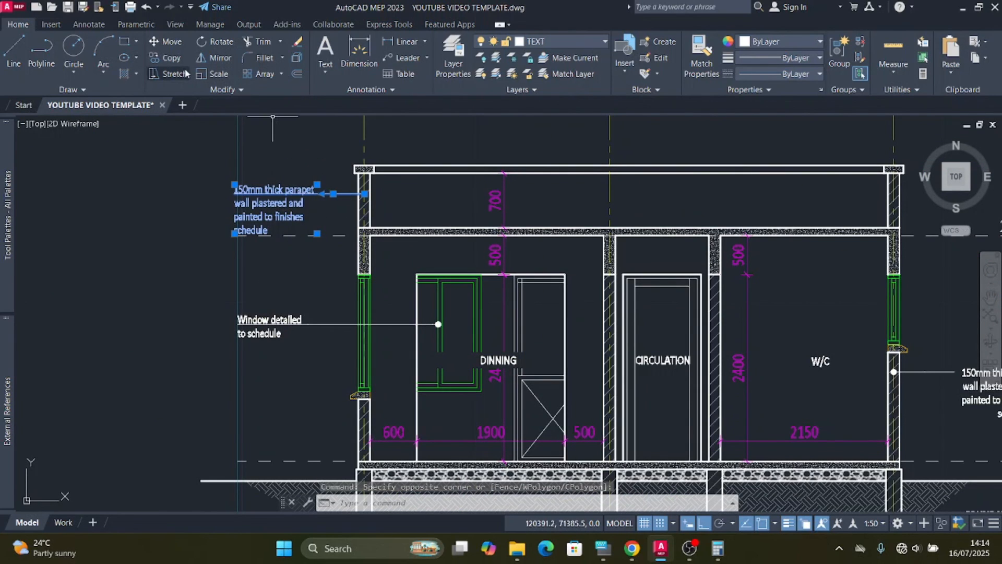
click(173, 57)
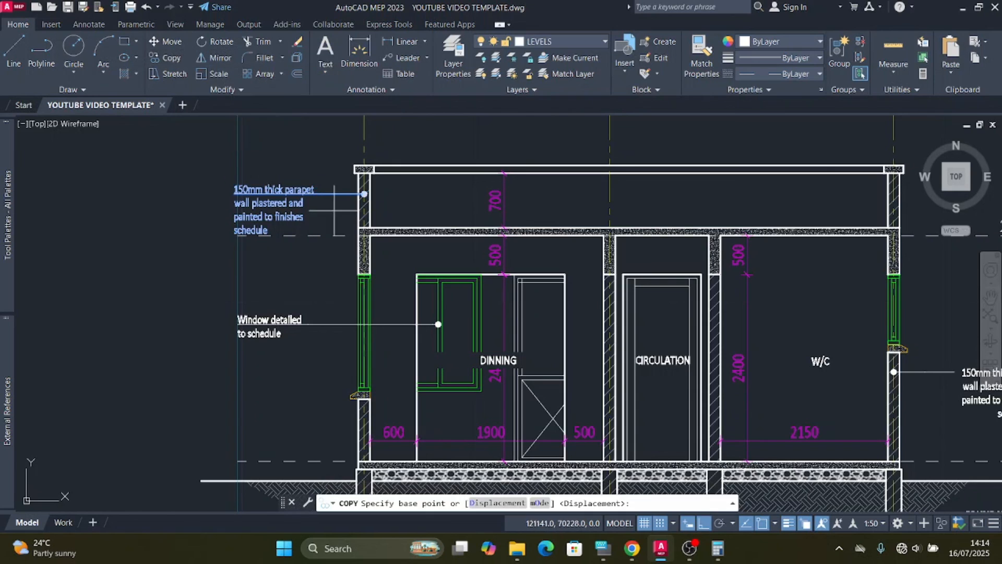
scroll(365, 203, up, 4)
scroll(330, 200, up, 4)
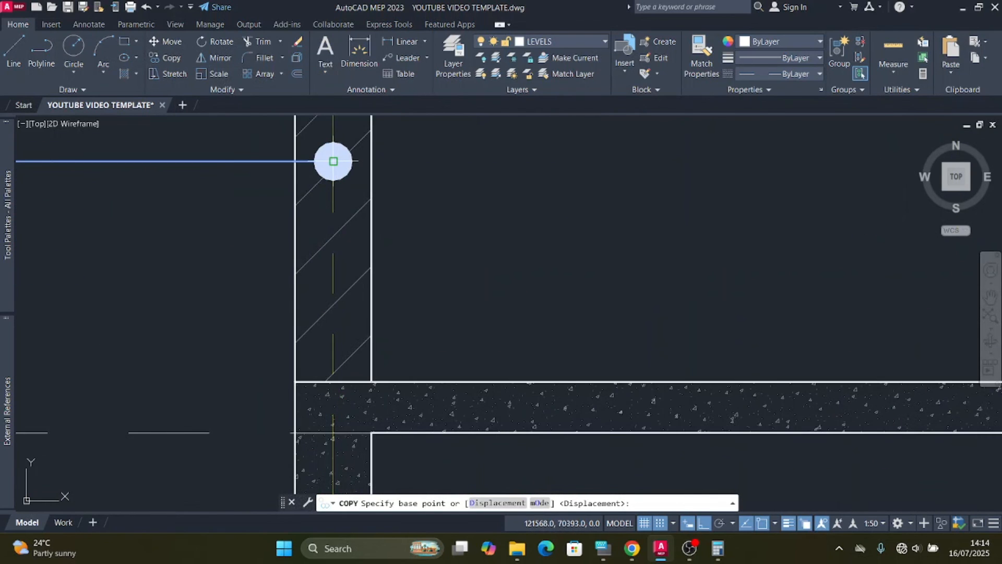
click(333, 162)
scroll(292, 165, down, 10)
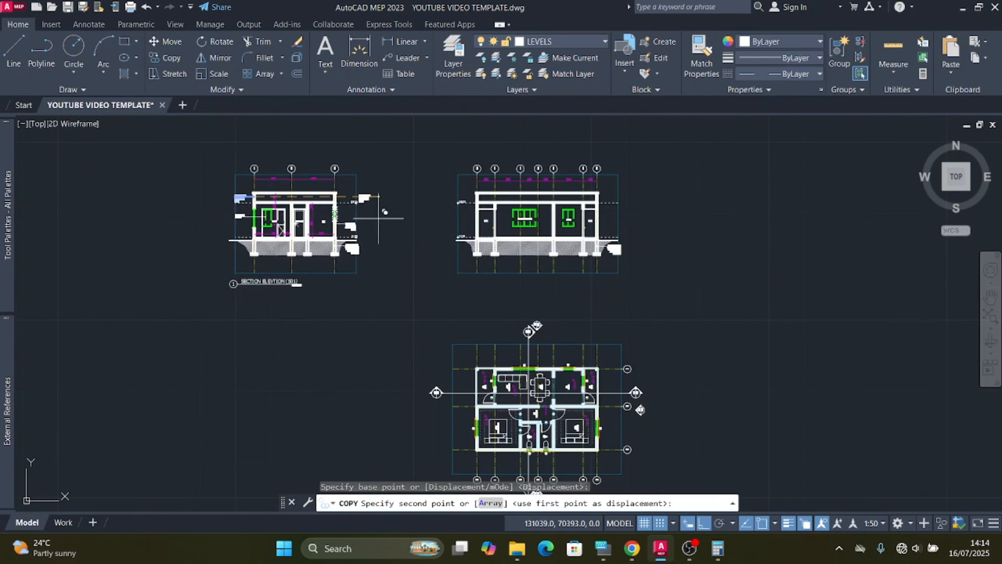
scroll(578, 206, up, 10)
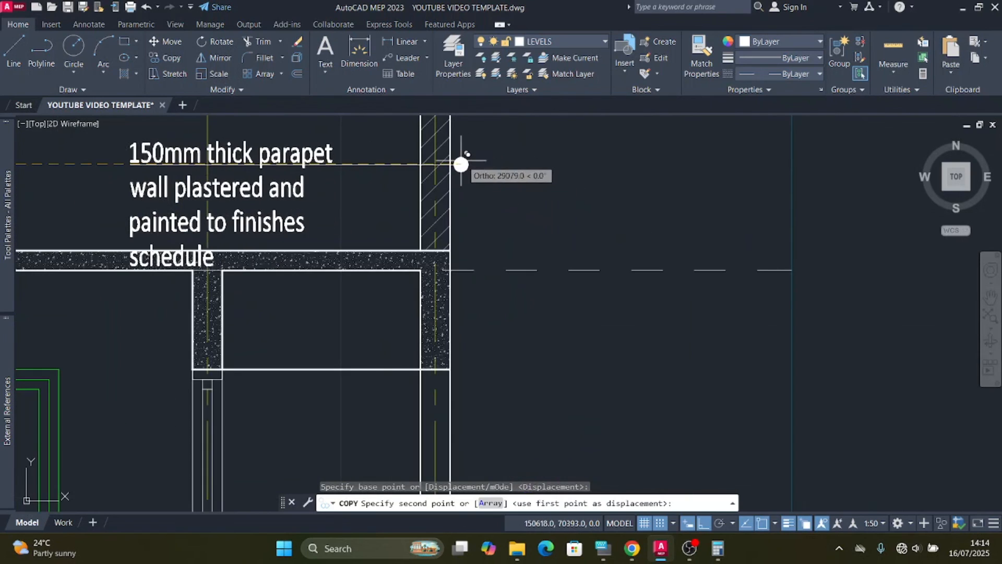
click(436, 164)
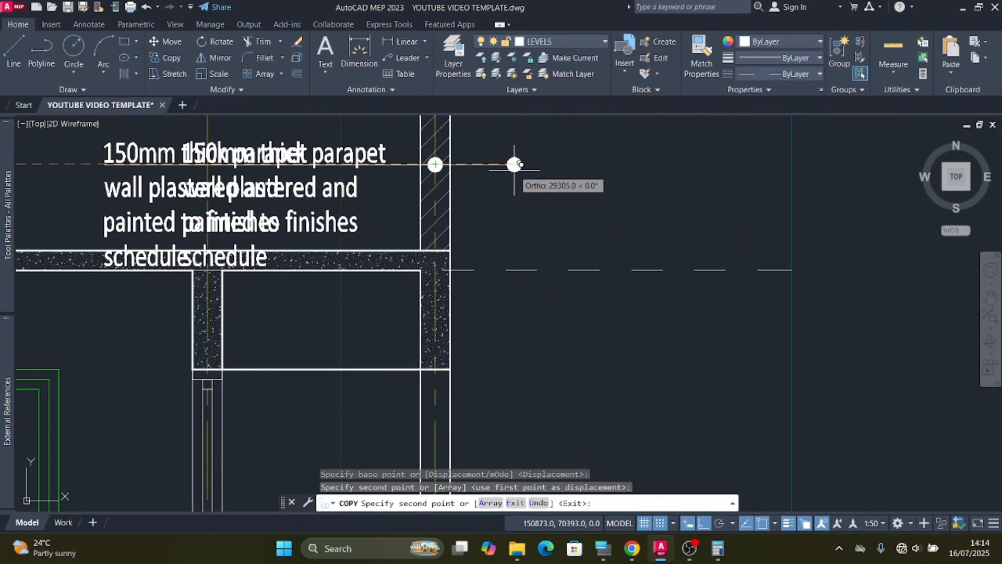
key(Escape)
Step: Shift the copied parapet note's landing to the outer side of the parapet wall at grid A, keeping its dot on the wall
click(367, 185)
click(339, 154)
scroll(553, 220, down, 4)
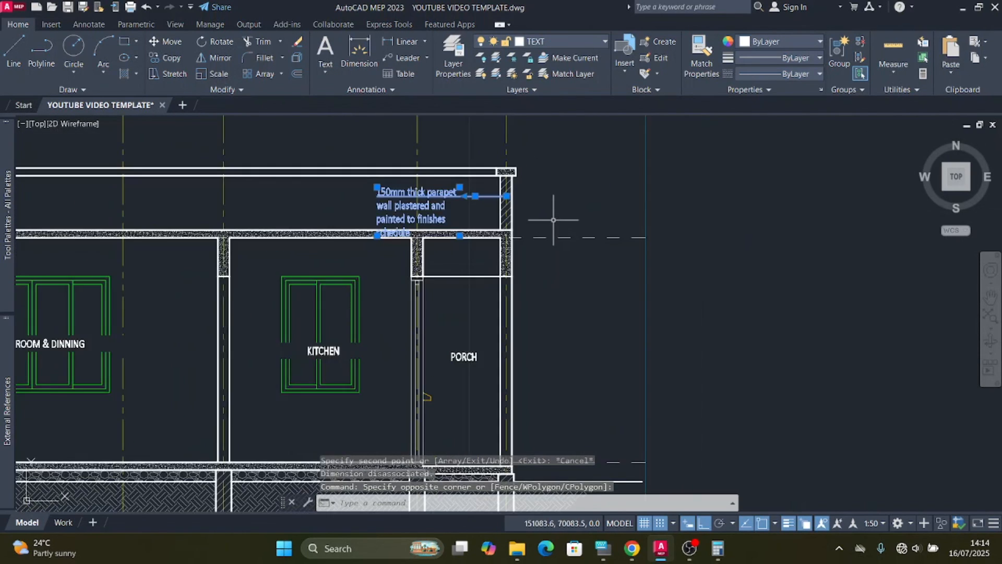
scroll(472, 217, up, 4)
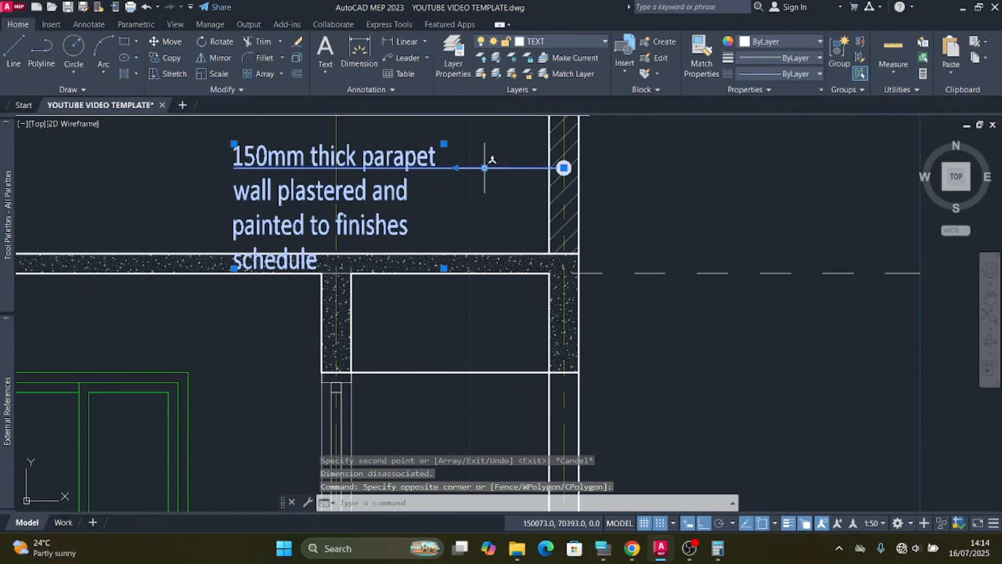
click(485, 167)
scroll(548, 172, down, 4)
scroll(661, 194, up, 4)
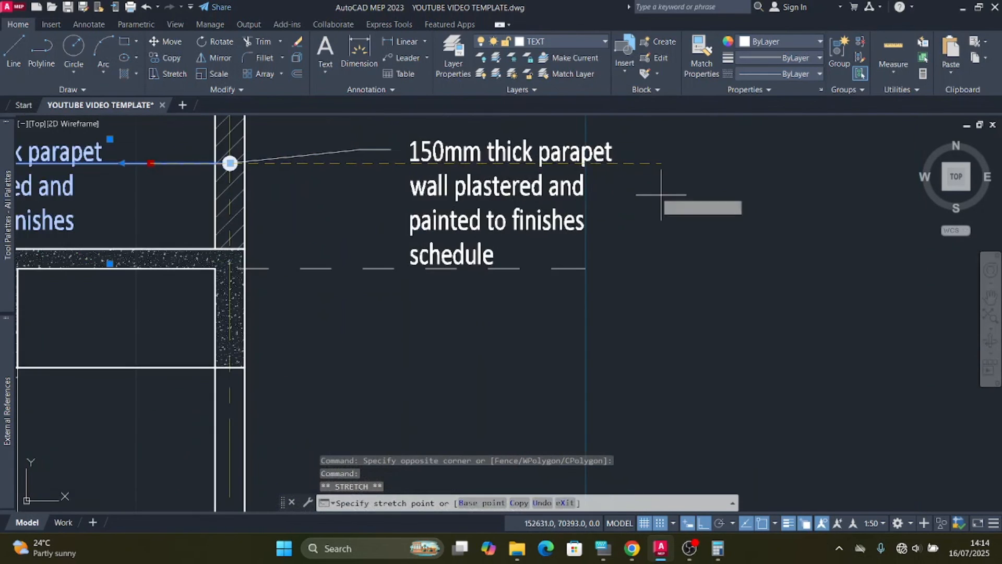
click(703, 192)
scroll(689, 201, down, 2)
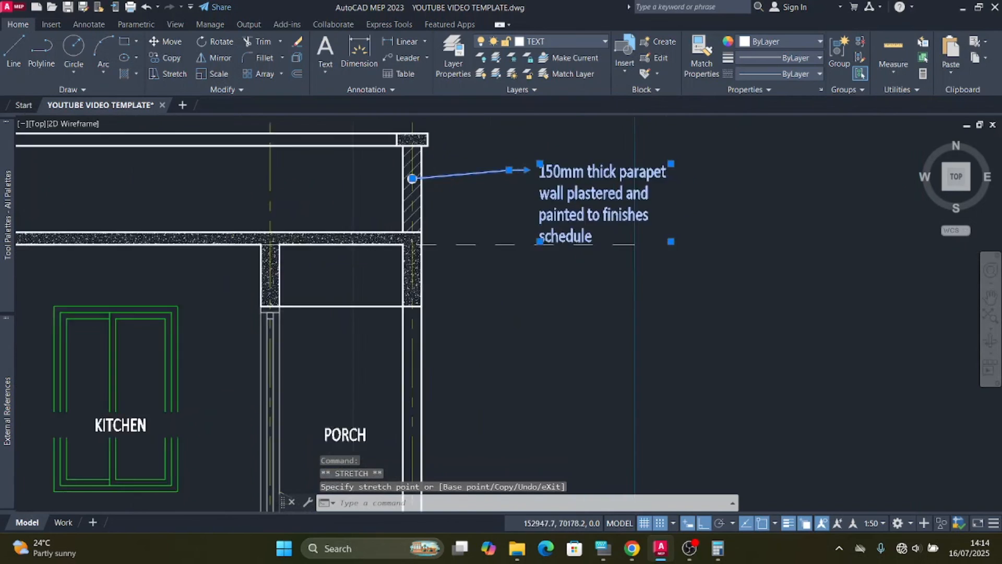
scroll(673, 225, down, 6)
key(Escape)
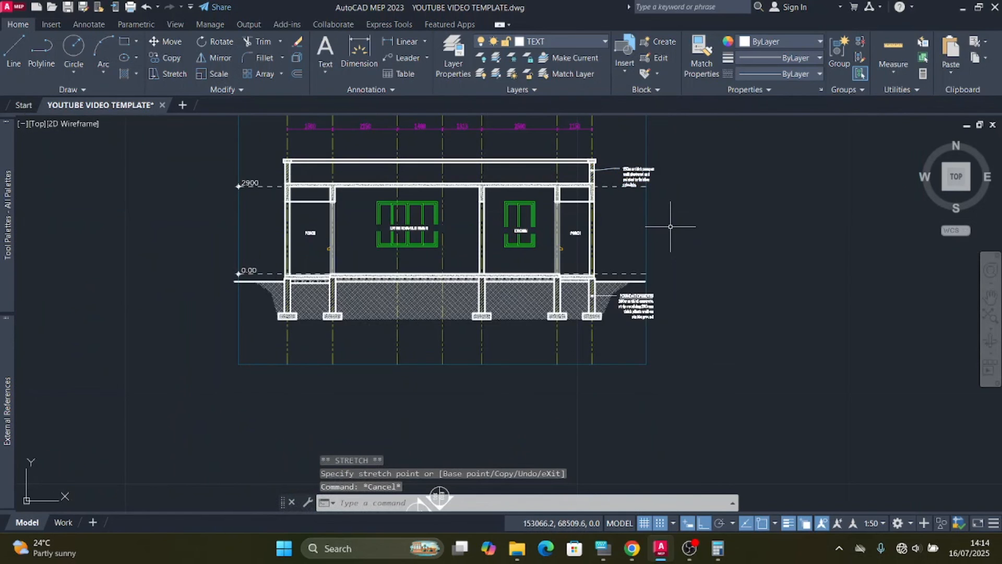
Step: Make the TEXT layer current and place a multileader from the top of the roof slab over the grid G porch to above the parapet
scroll(633, 178, up, 2)
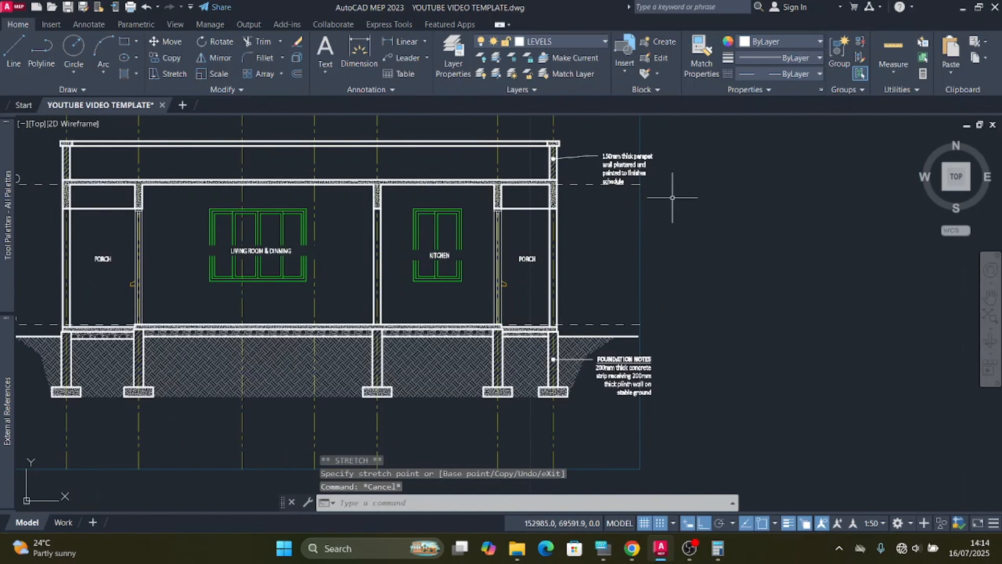
scroll(673, 197, down, 3)
scroll(512, 255, up, 3)
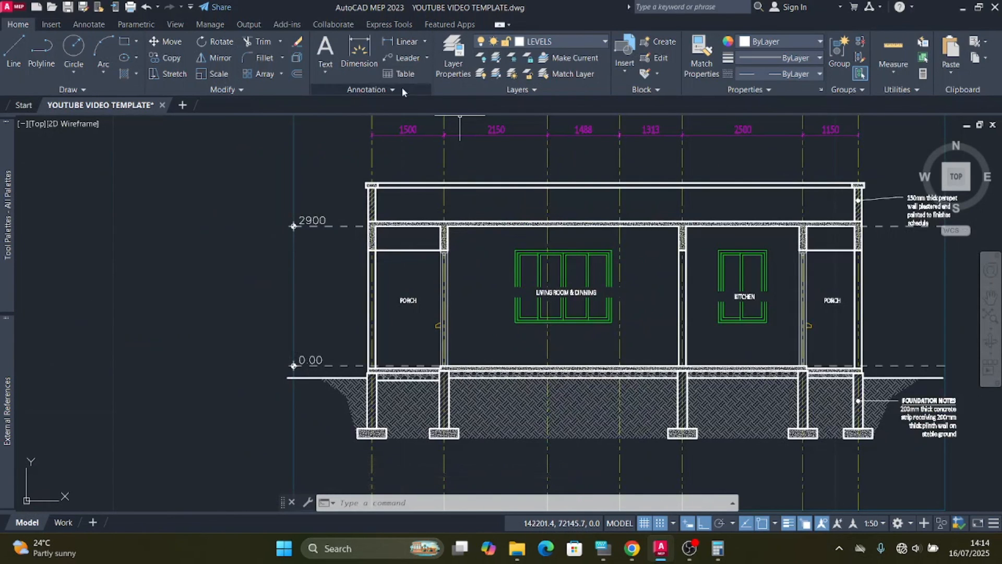
click(606, 42)
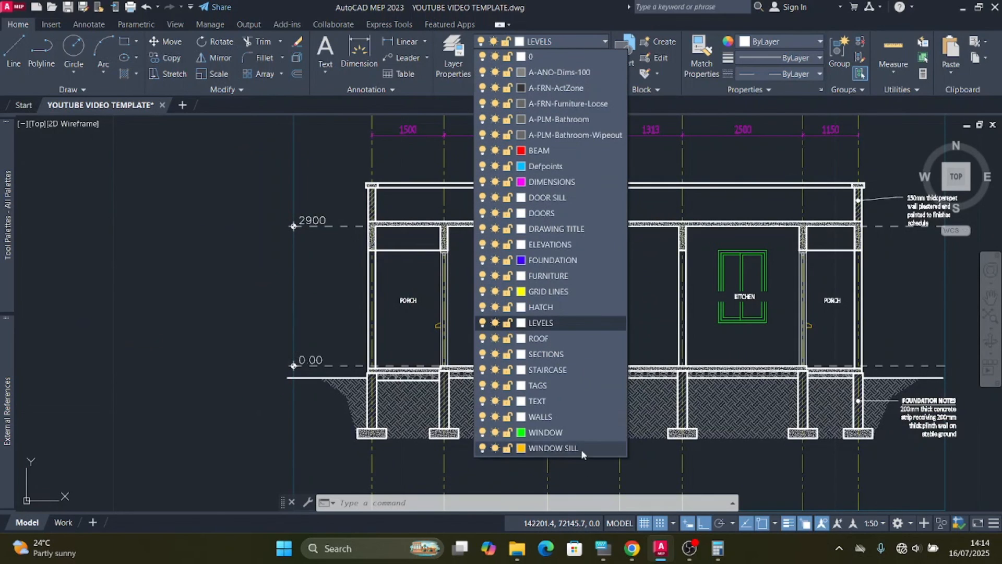
click(543, 401)
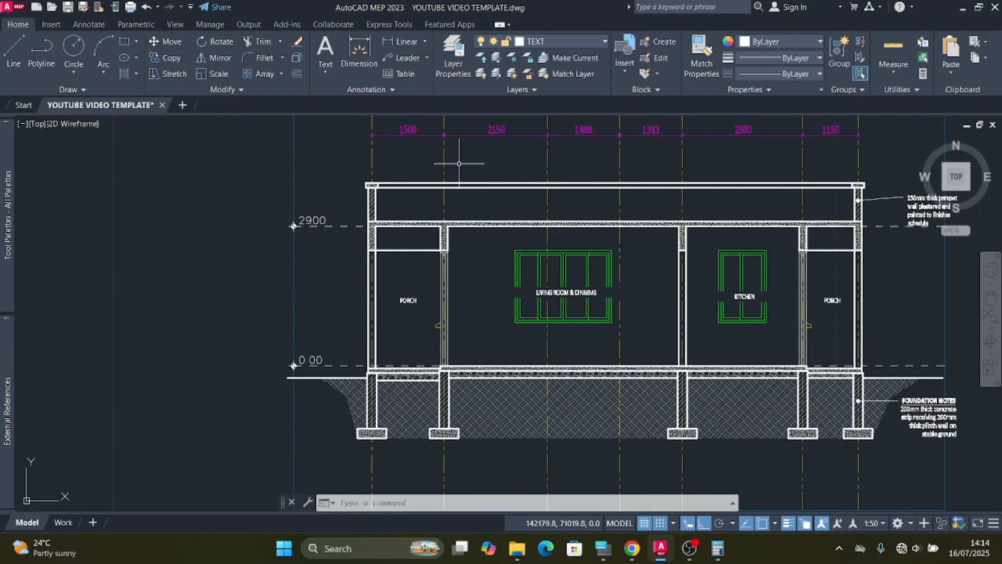
click(410, 59)
scroll(402, 235, up, 4)
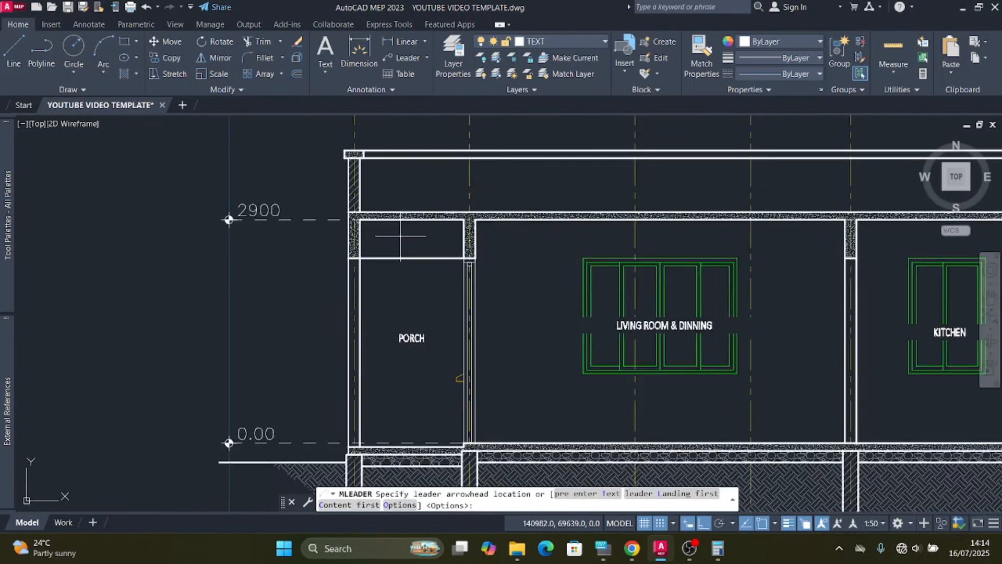
scroll(402, 235, down, 6)
scroll(413, 314, up, 4)
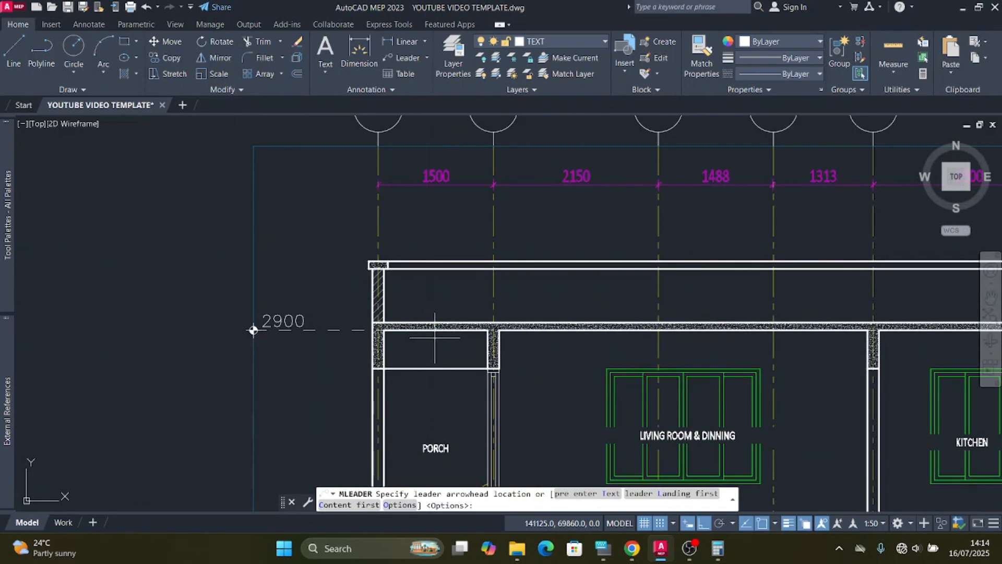
scroll(433, 322, up, 5)
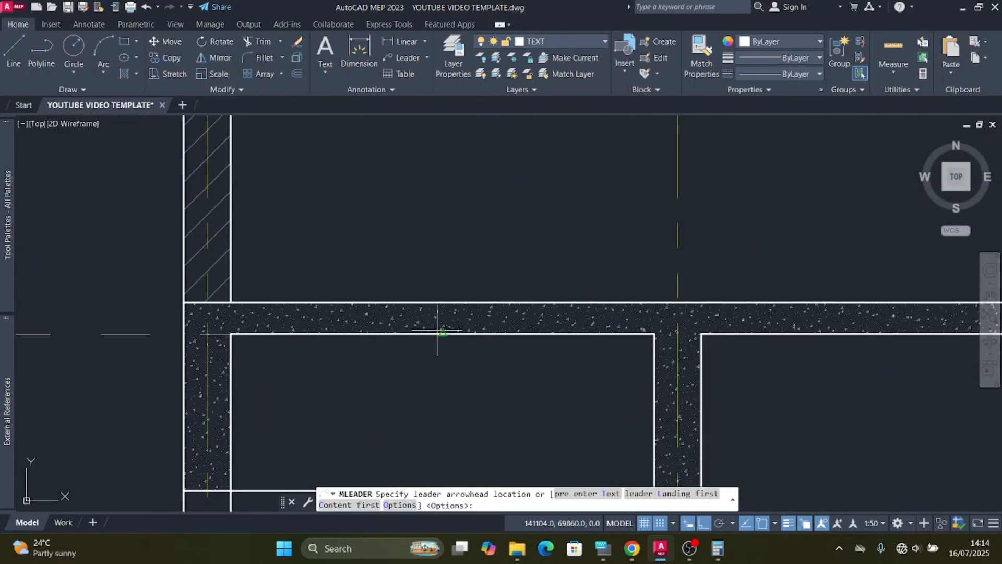
click(442, 302)
scroll(448, 264, down, 3)
scroll(415, 239, up, 1)
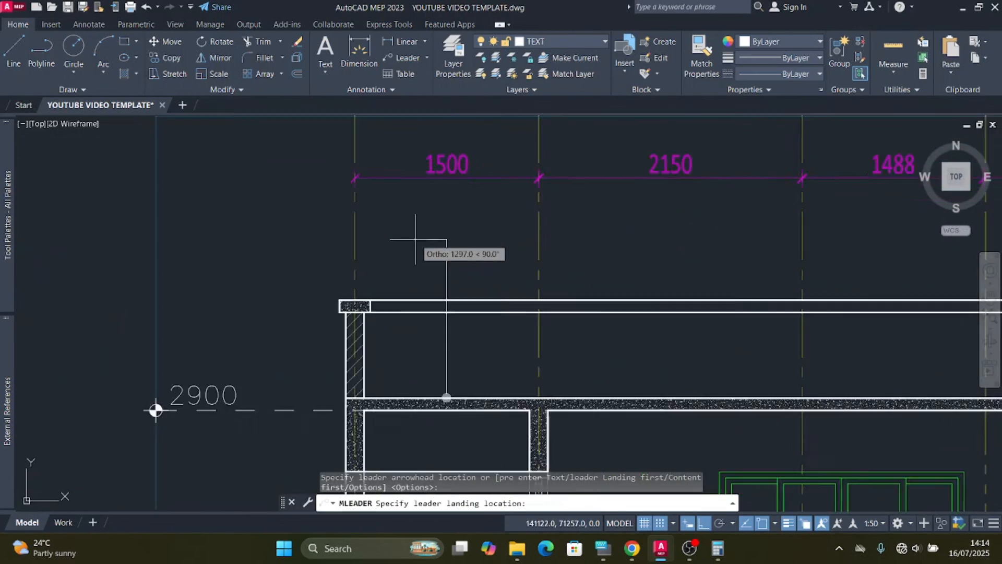
scroll(415, 239, up, 4)
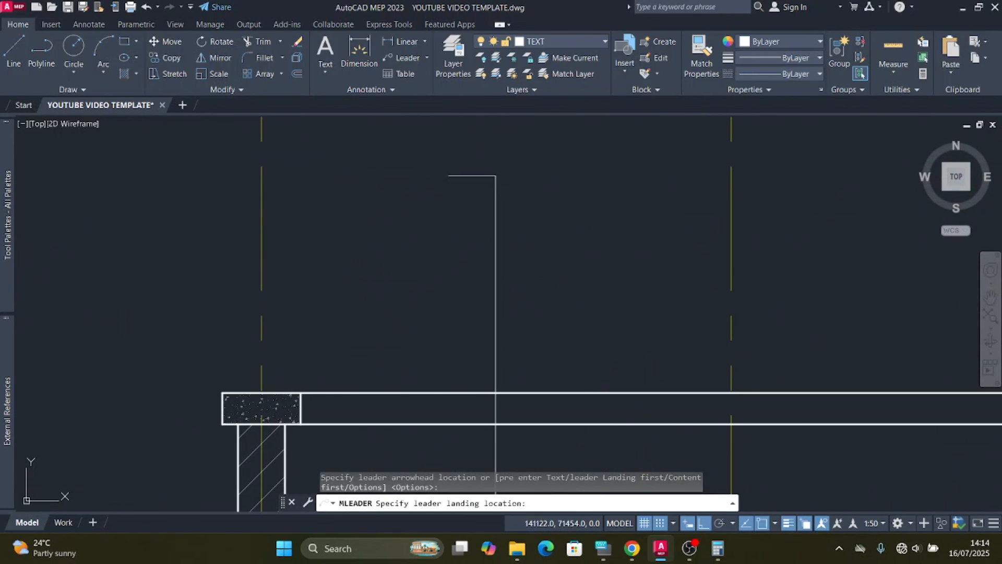
click(442, 172)
scroll(476, 251, down, 2)
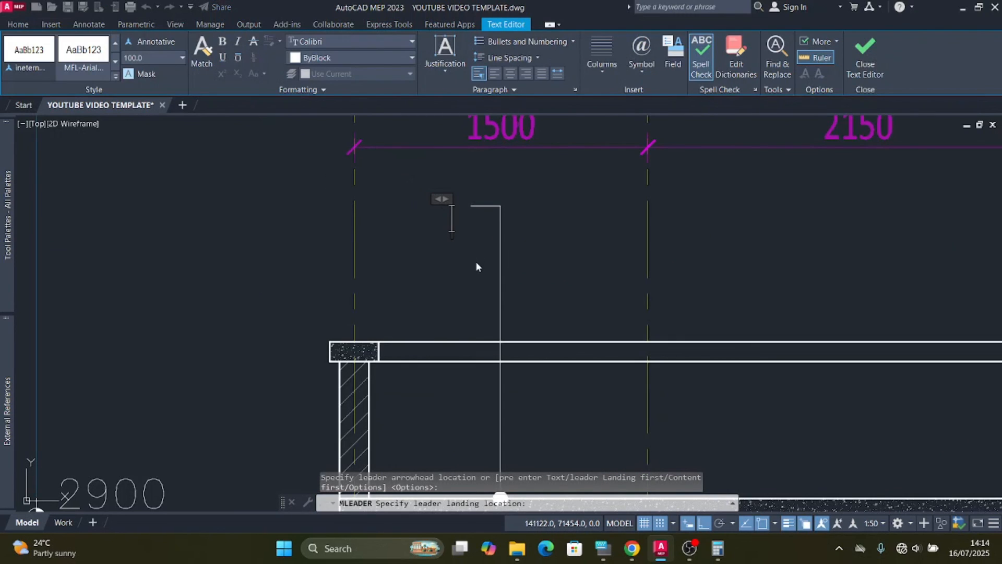
Step: Enter "100mm thick RCC slab to S.E's details" as the text of the roof slab leader
text(100)
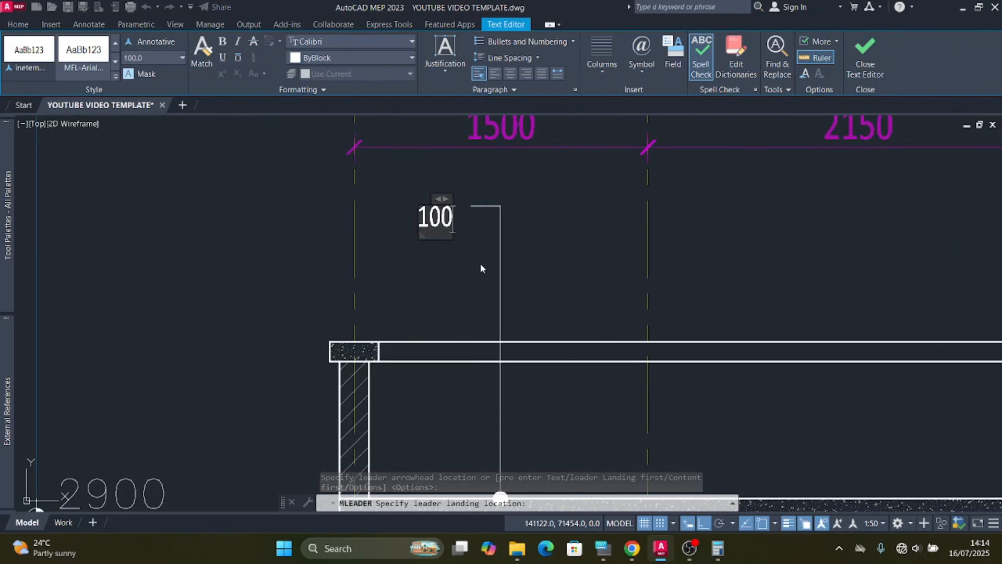
text(mm thib)
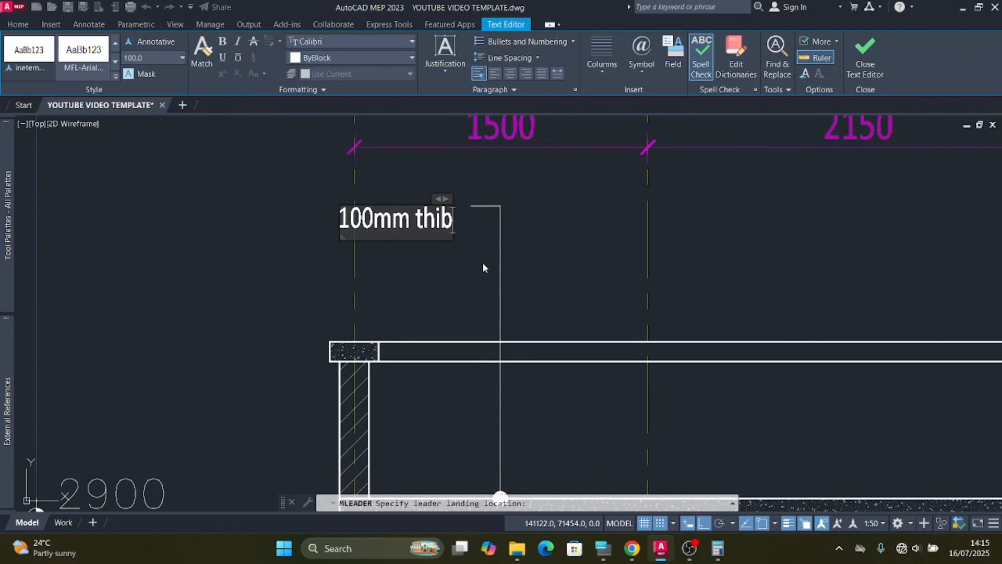
key(BackSpace)
text(c)
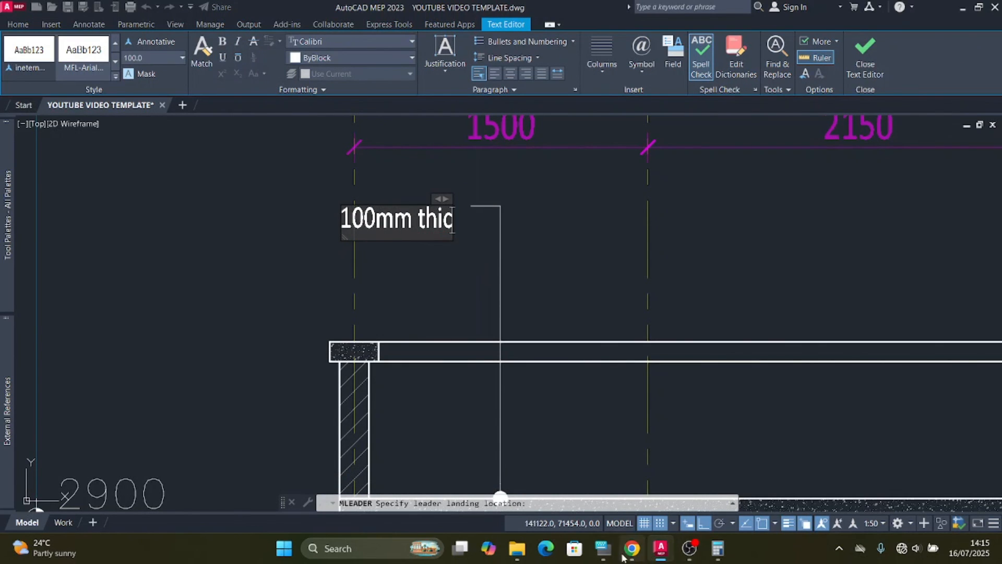
click(603, 548)
click(524, 408)
click(440, 477)
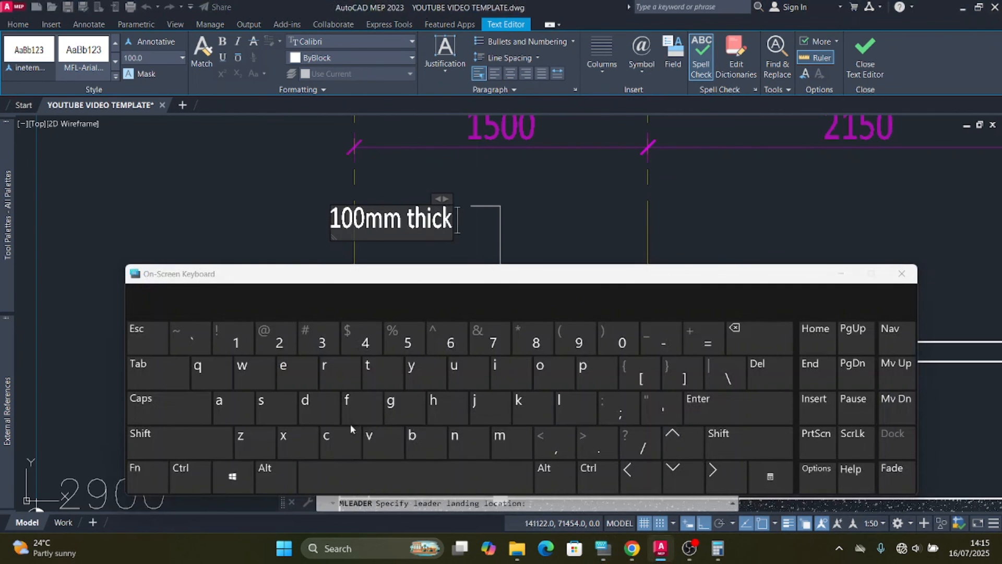
click(268, 408)
click(577, 407)
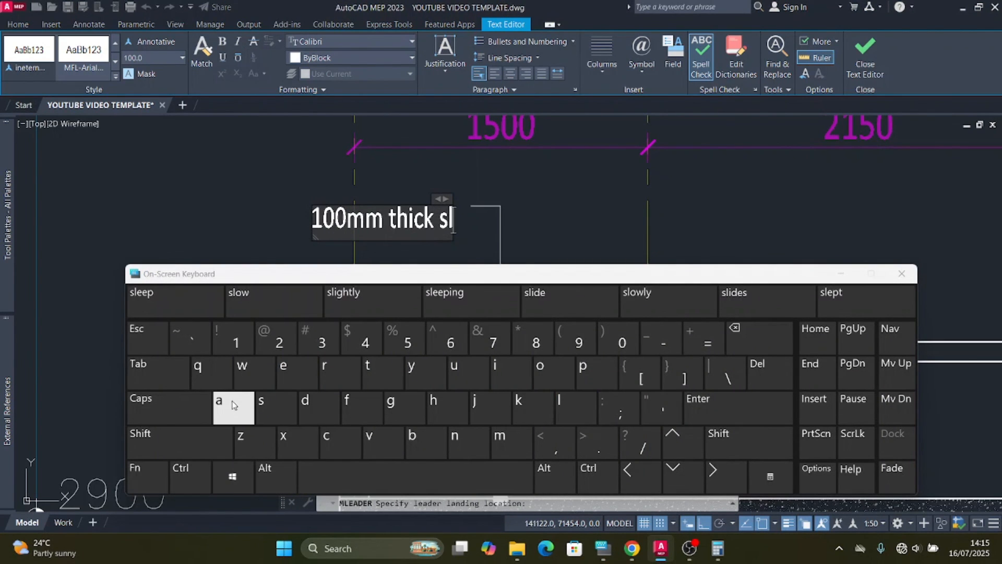
click(744, 334)
click(744, 334)
click(176, 416)
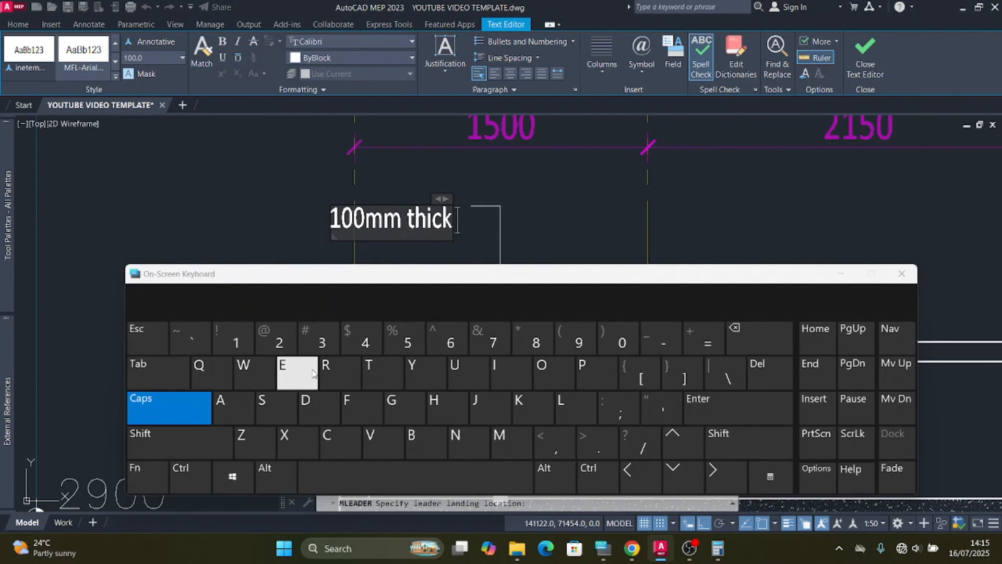
click(338, 372)
click(338, 441)
click(338, 441)
click(259, 416)
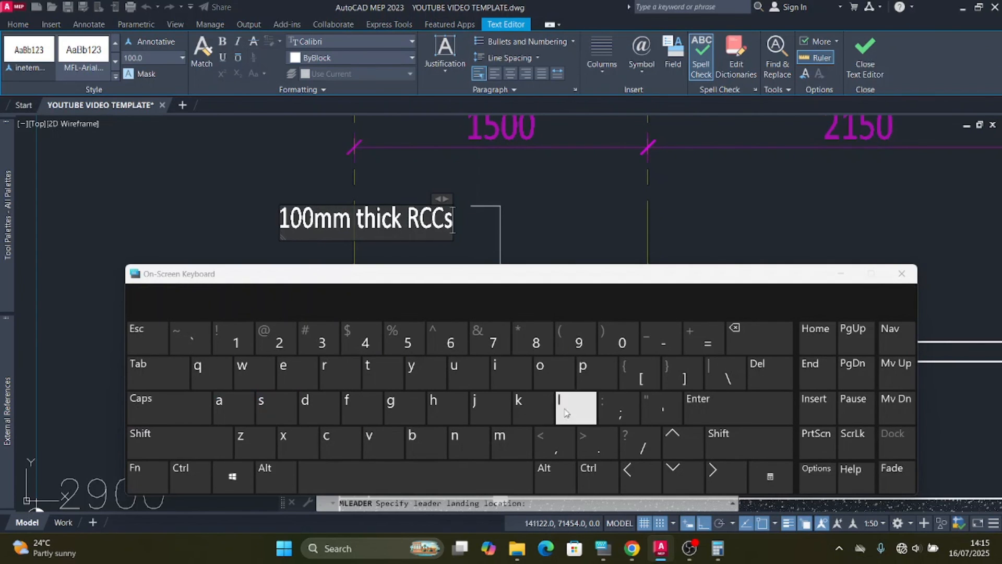
click(576, 408)
click(227, 410)
click(414, 440)
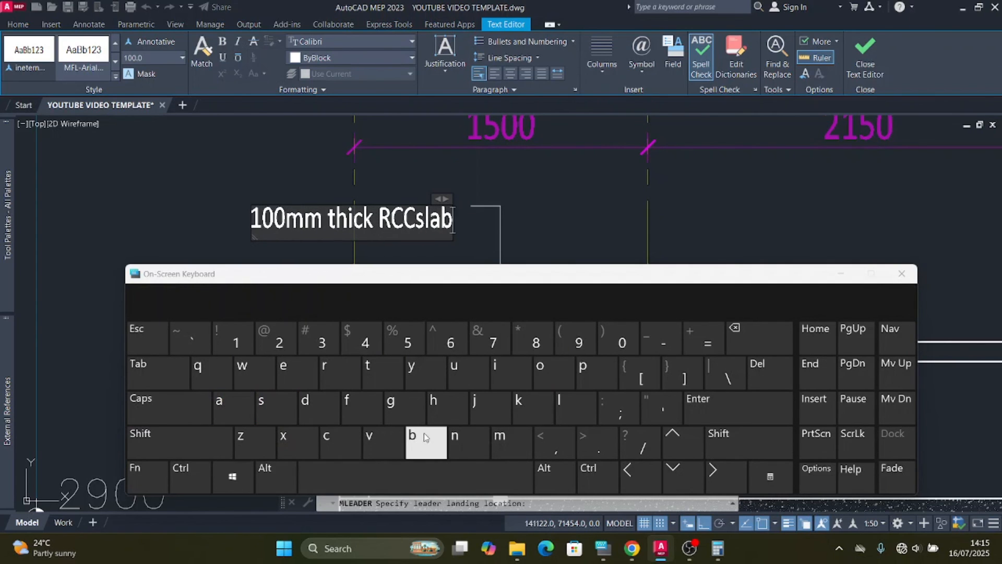
click(396, 479)
click(384, 371)
click(558, 373)
click(394, 472)
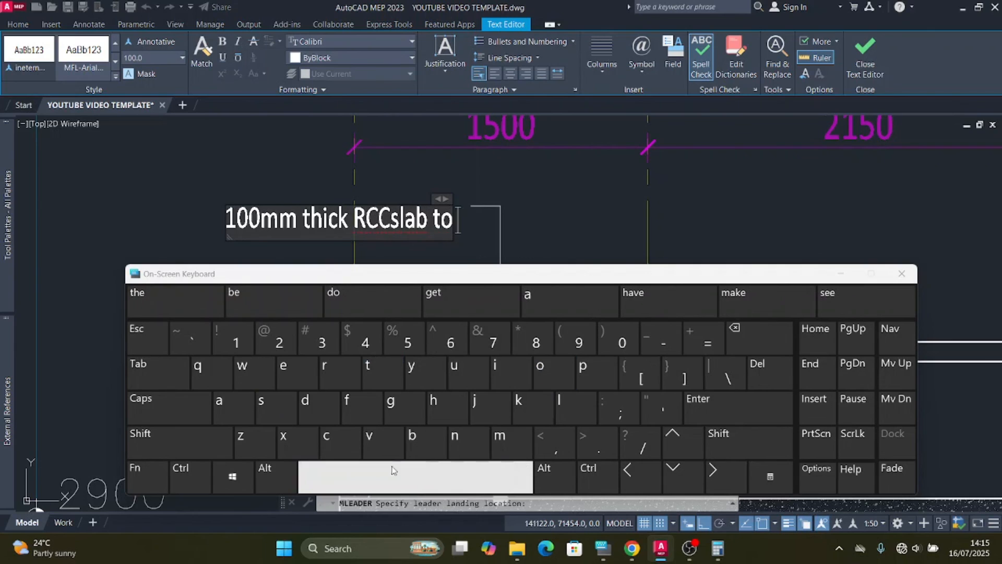
click(176, 406)
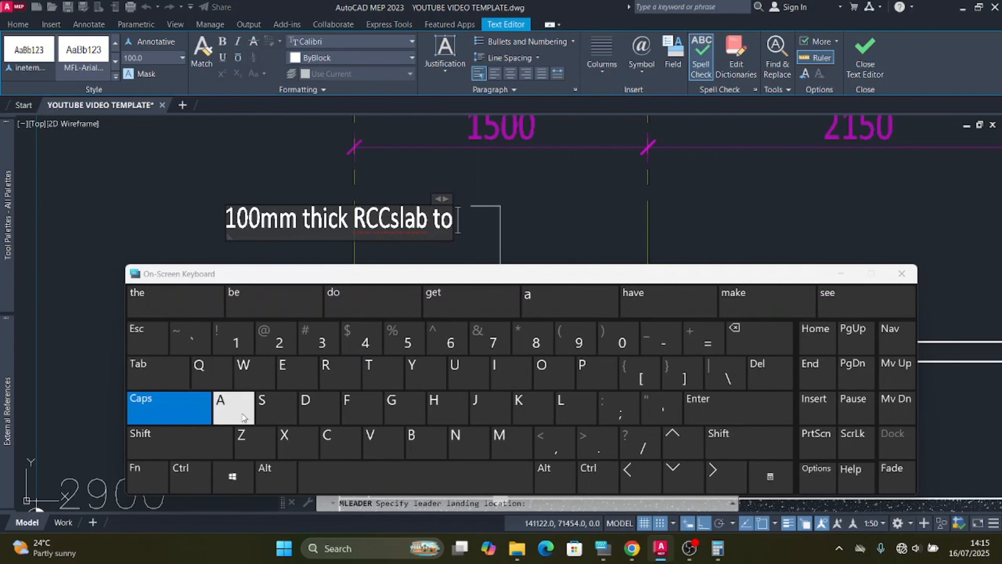
click(271, 410)
click(598, 443)
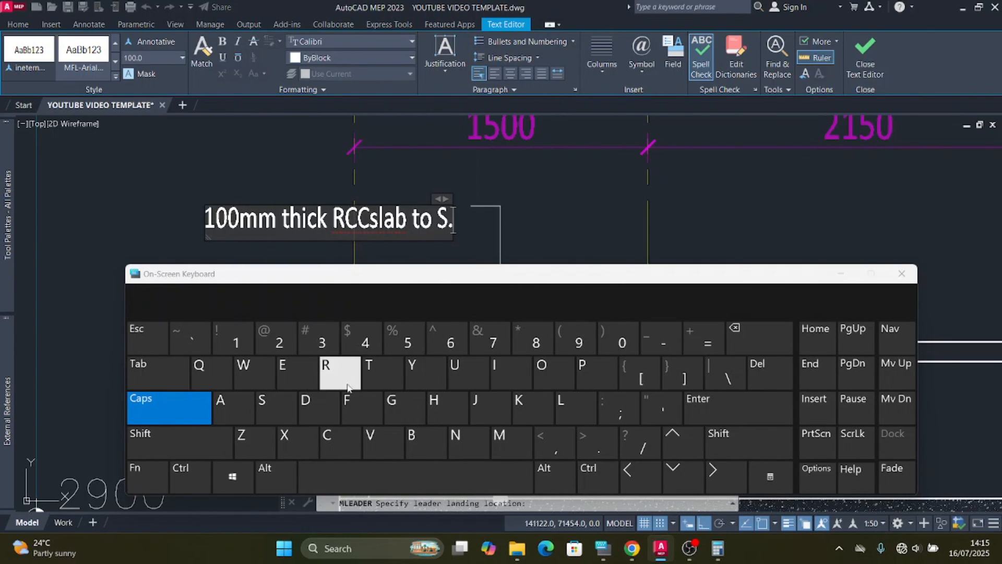
click(298, 372)
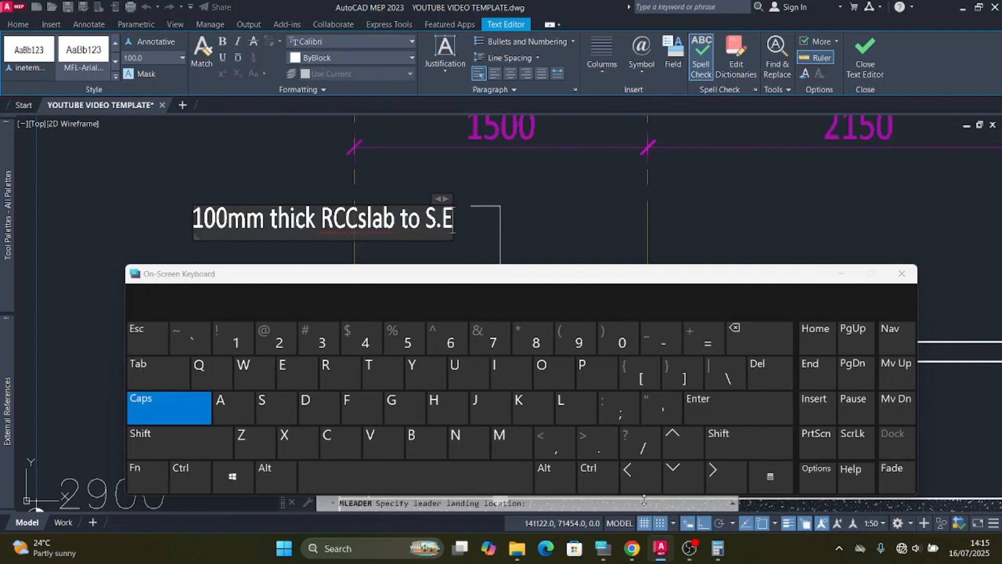
click(662, 408)
click(208, 409)
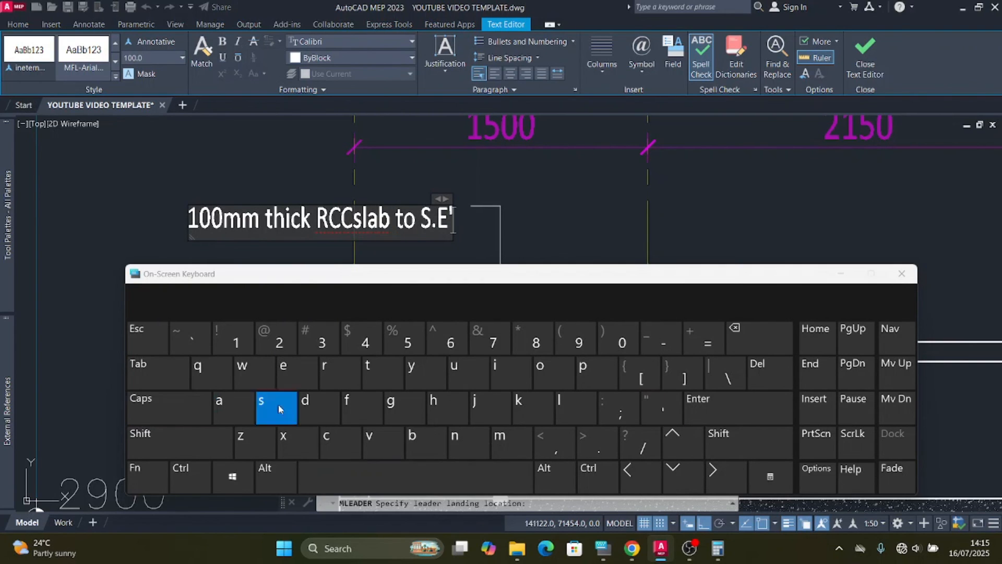
click(279, 410)
click(412, 476)
click(317, 410)
click(286, 371)
click(371, 372)
click(233, 408)
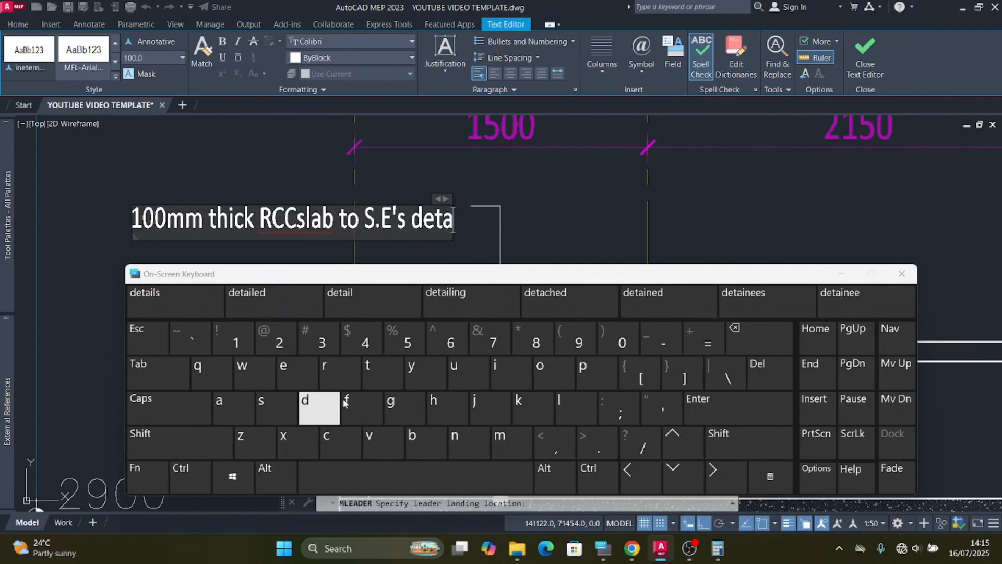
click(496, 372)
click(560, 403)
click(267, 403)
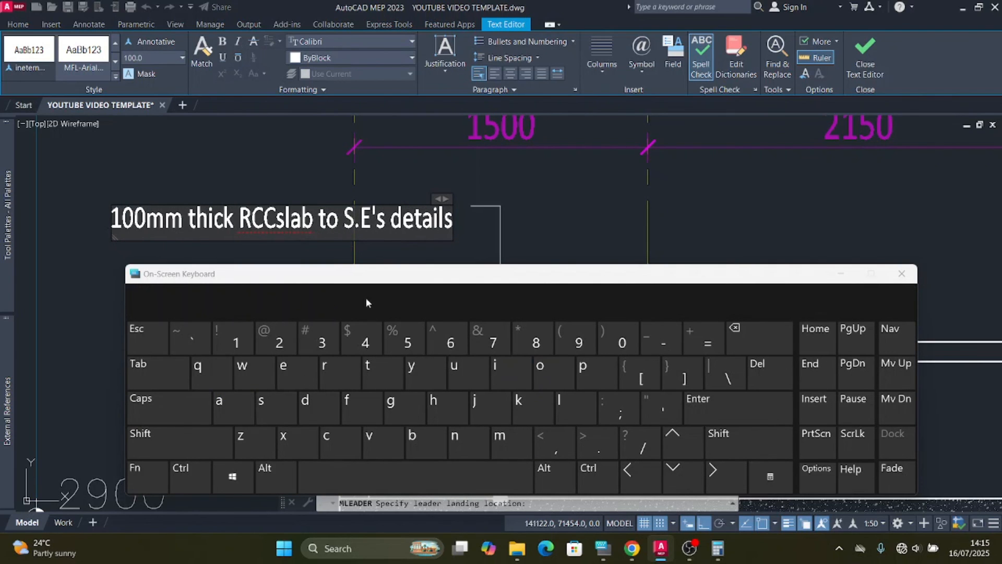
click(840, 274)
scroll(569, 217, down, 3)
scroll(486, 229, up, 5)
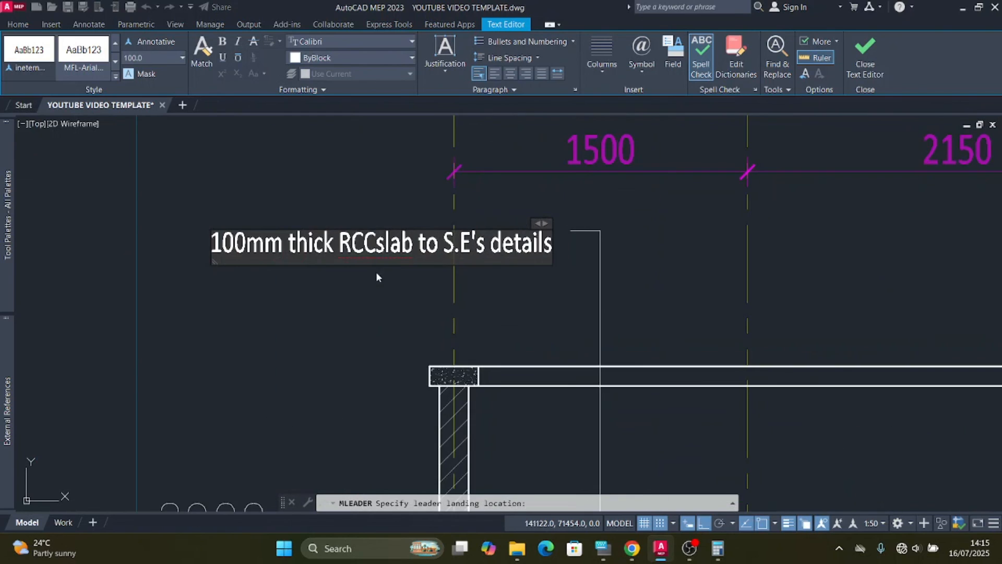
click(377, 240)
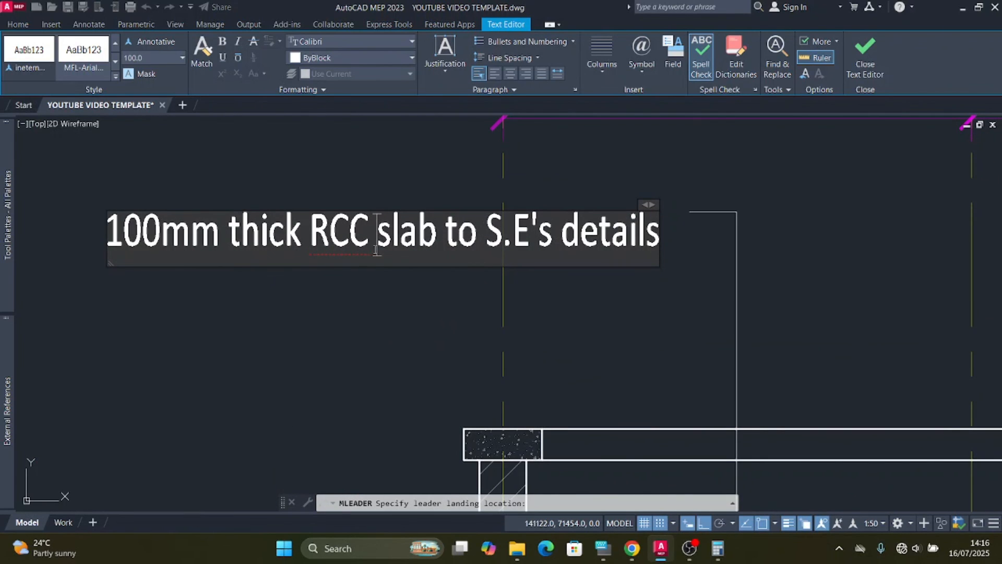
Step: Wrap the roof slab note onto two lines, left-align its text and finish editing it
scroll(384, 255, down, 4)
scroll(523, 274, up, 2)
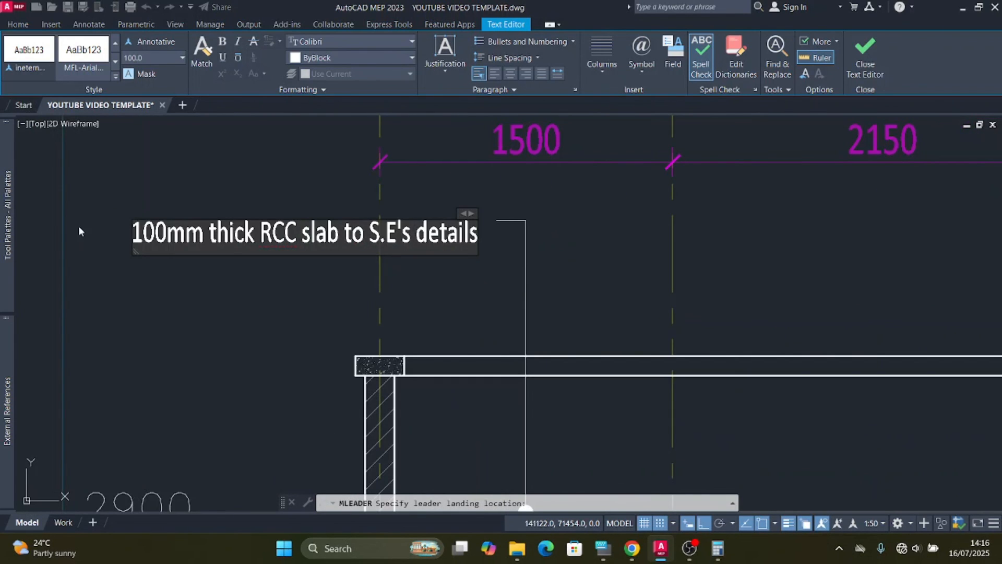
drag(133, 232, 254, 235)
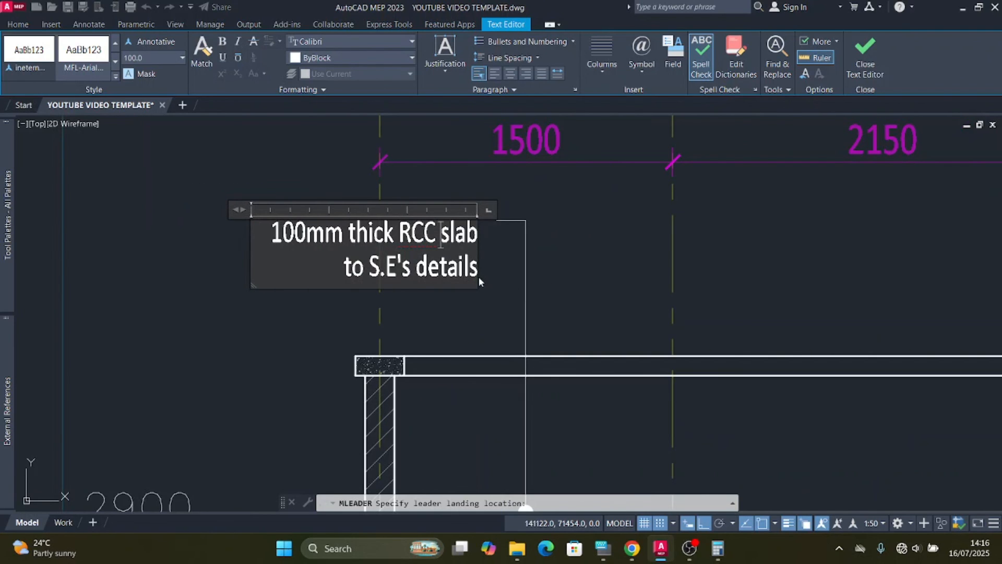
drag(476, 276, 343, 267)
drag(283, 238, 485, 281)
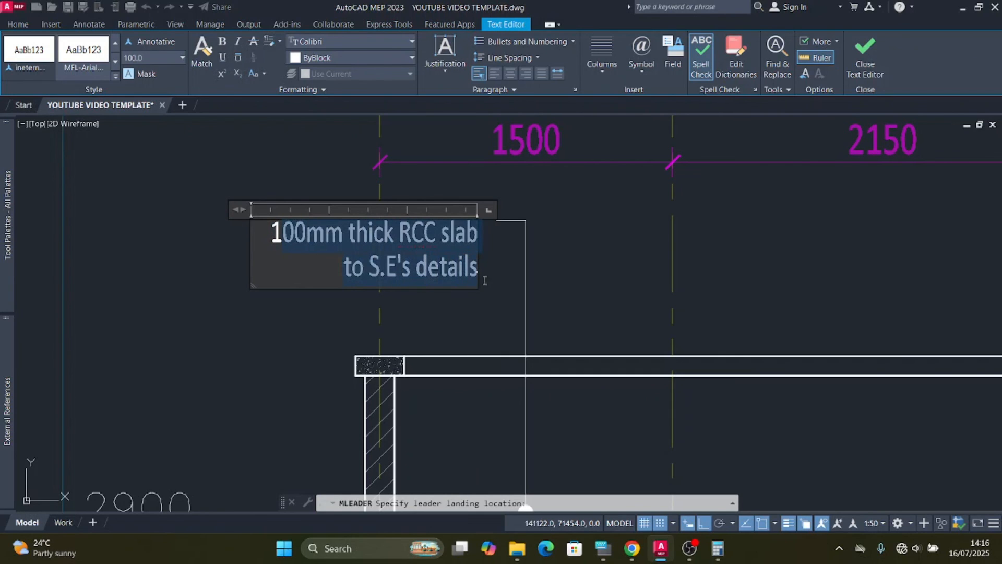
drag(266, 247, 476, 286)
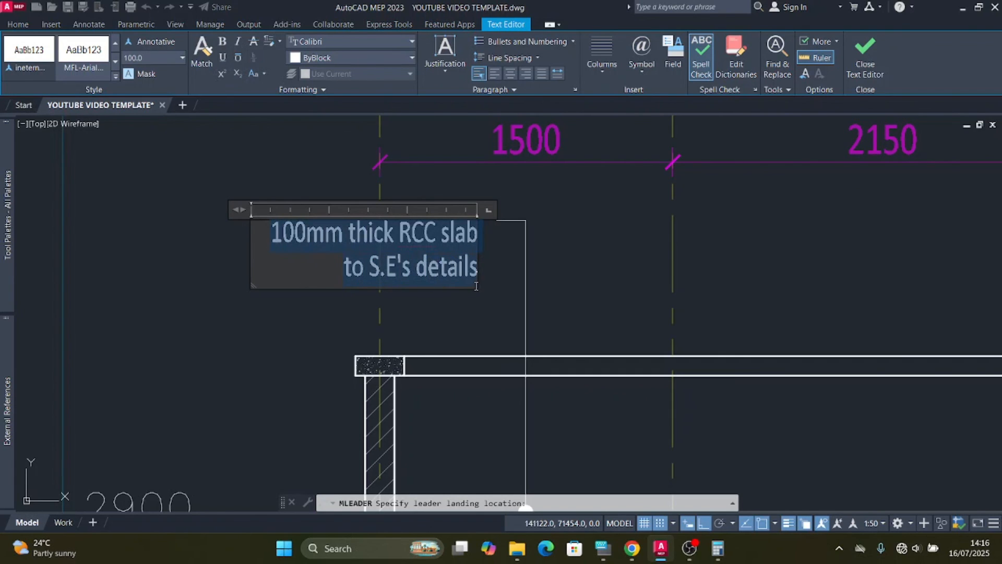
click(496, 75)
scroll(436, 324, down, 2)
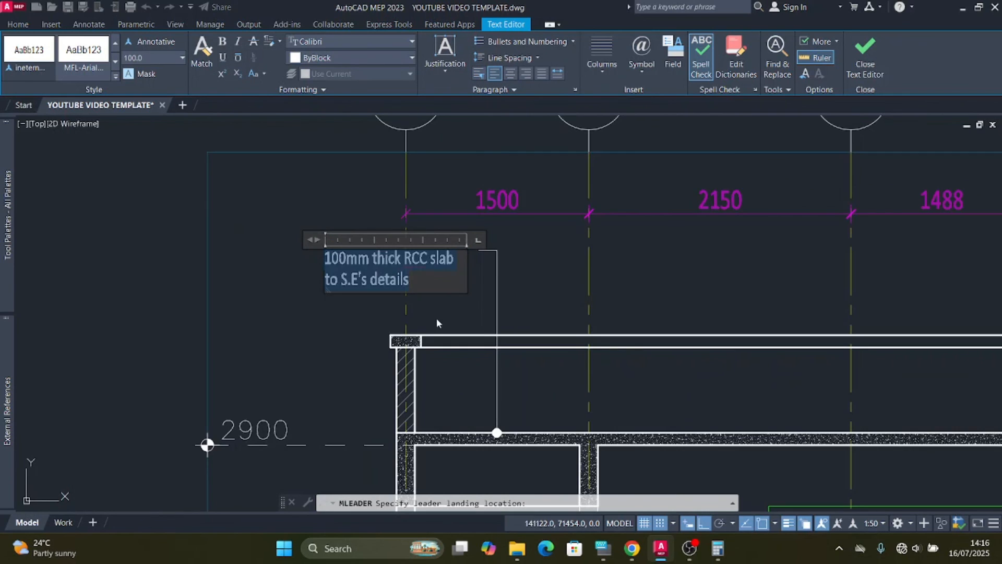
click(453, 304)
Step: Stretch the roof slab leader's landing about 1050 mm horizontally outward, bringing its text to the section's boundary frame beyond grid G
click(472, 280)
click(438, 231)
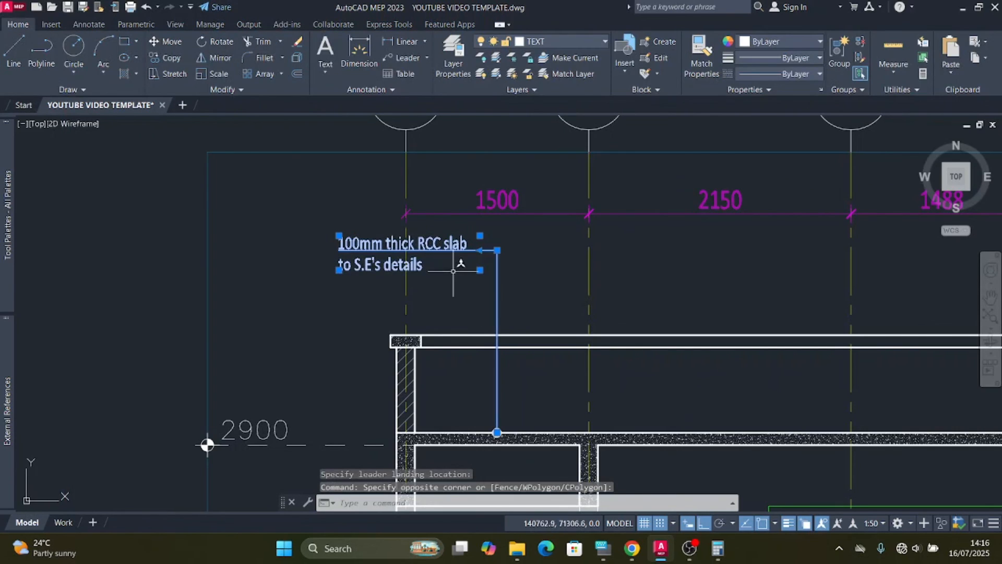
scroll(462, 258, up, 2)
click(491, 245)
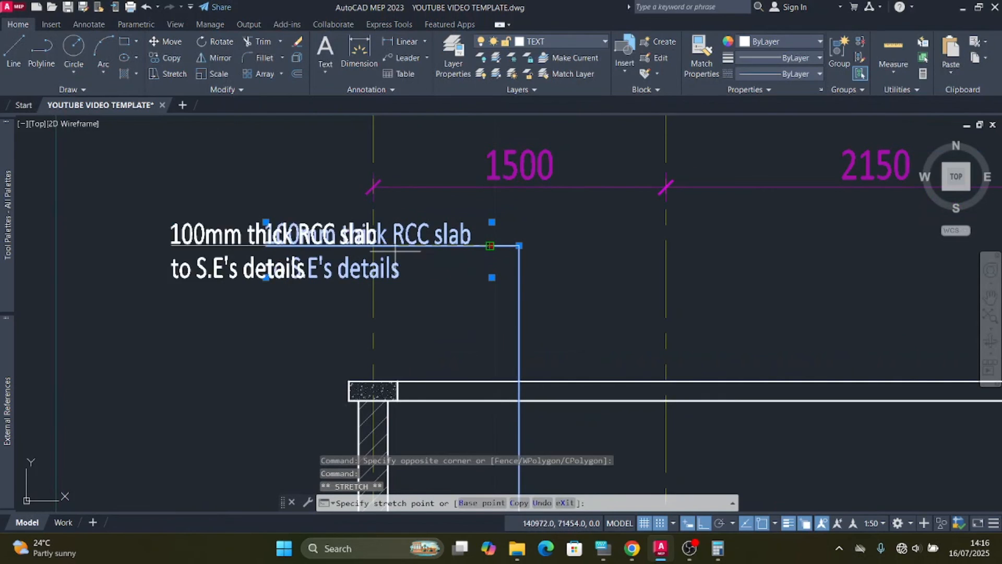
scroll(300, 336, down, 2)
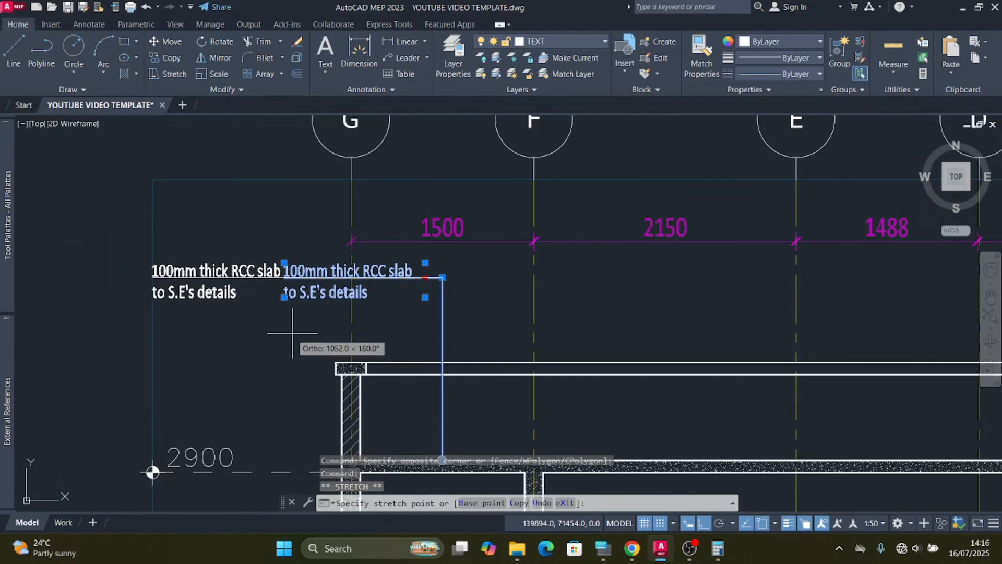
click(292, 337)
scroll(365, 303, down, 5)
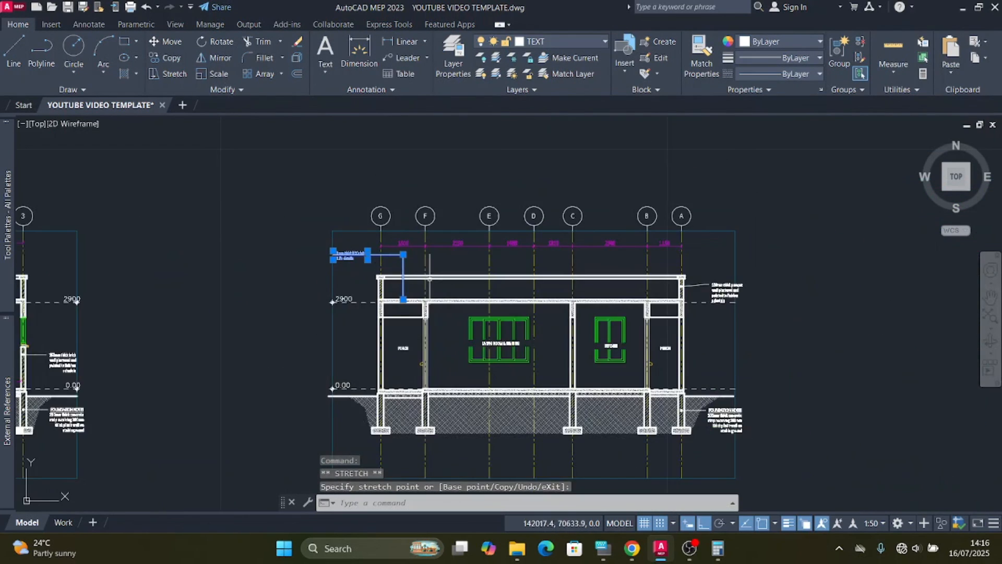
scroll(432, 264, up, 3)
key(Escape)
scroll(432, 265, down, 3)
scroll(459, 261, down, 1)
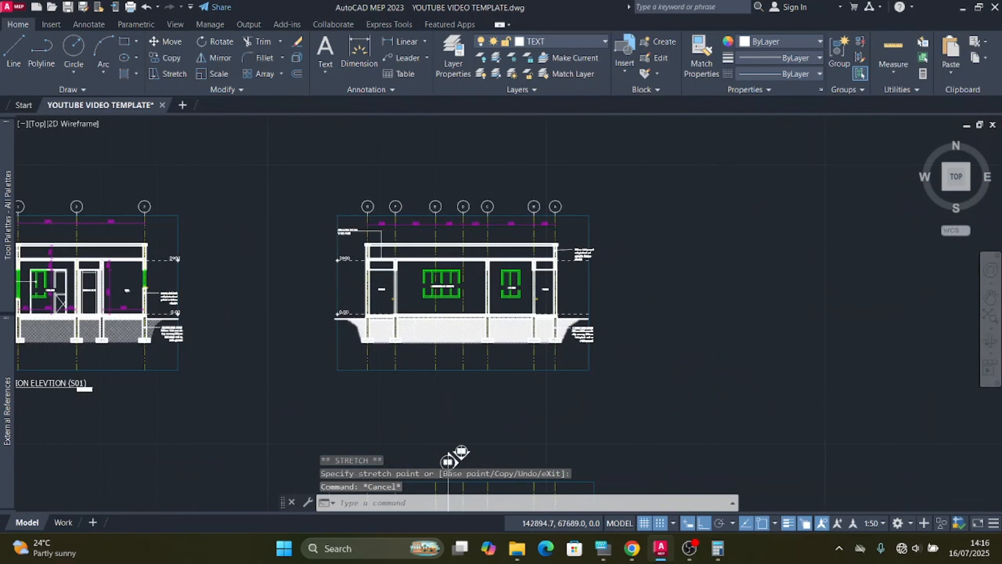
scroll(435, 307, up, 2)
scroll(436, 307, down, 2)
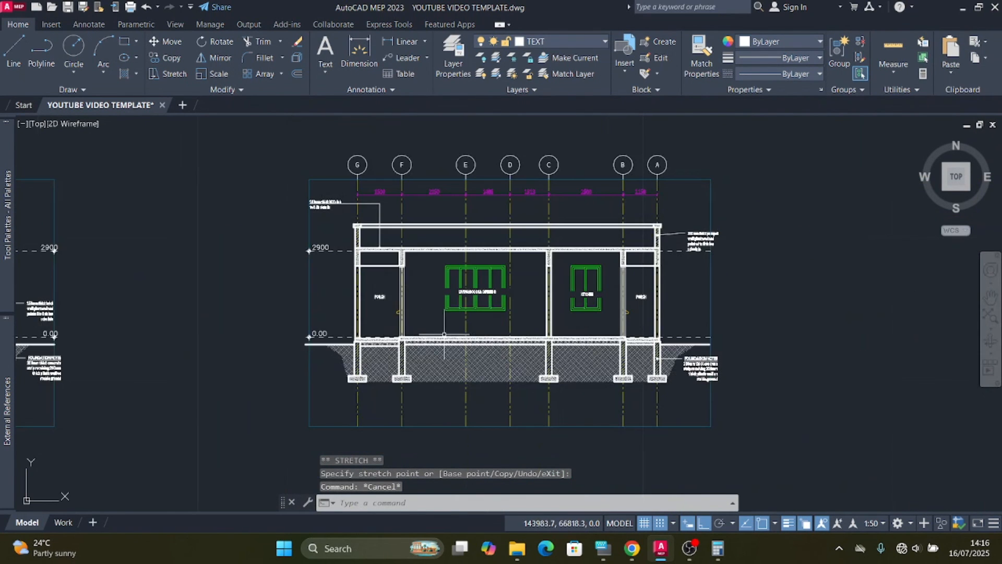
Step: Place a multileader from the door at grid F horizontally across the grid G porch to outside its outer wall
click(409, 59)
scroll(394, 286, up, 4)
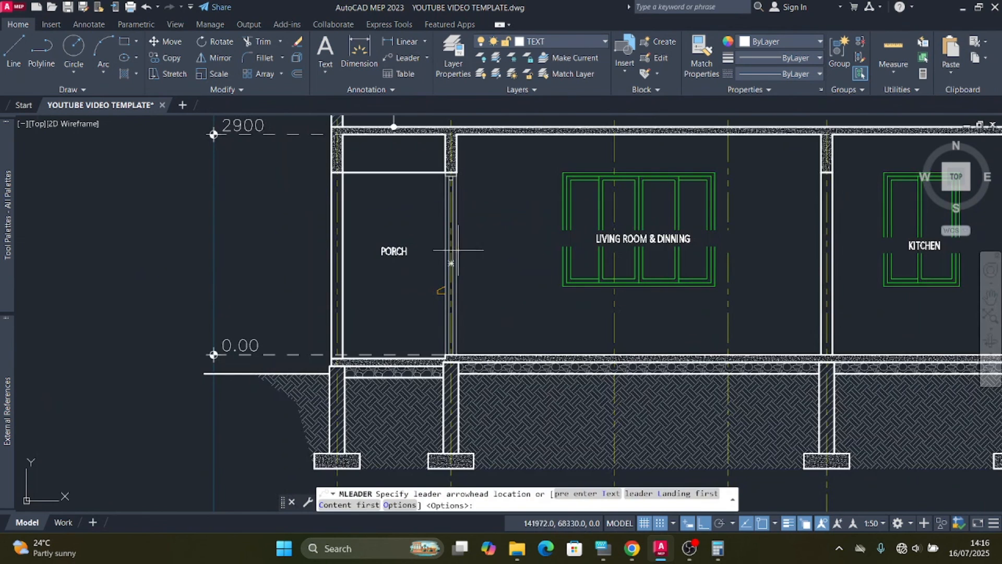
scroll(446, 219, up, 3)
scroll(517, 364, down, 1)
scroll(478, 283, up, 4)
click(470, 264)
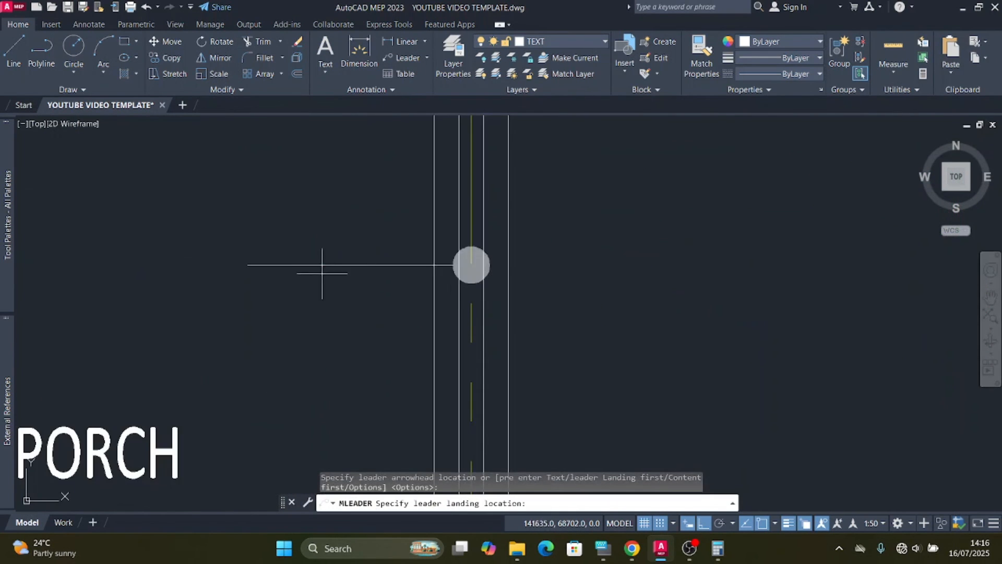
scroll(559, 304, down, 3)
scroll(412, 329, down, 2)
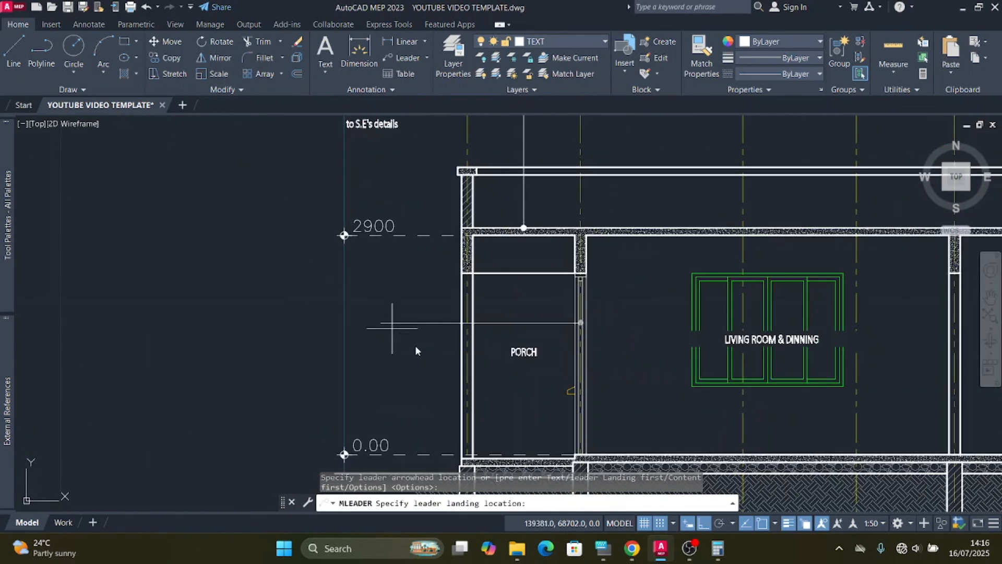
click(436, 323)
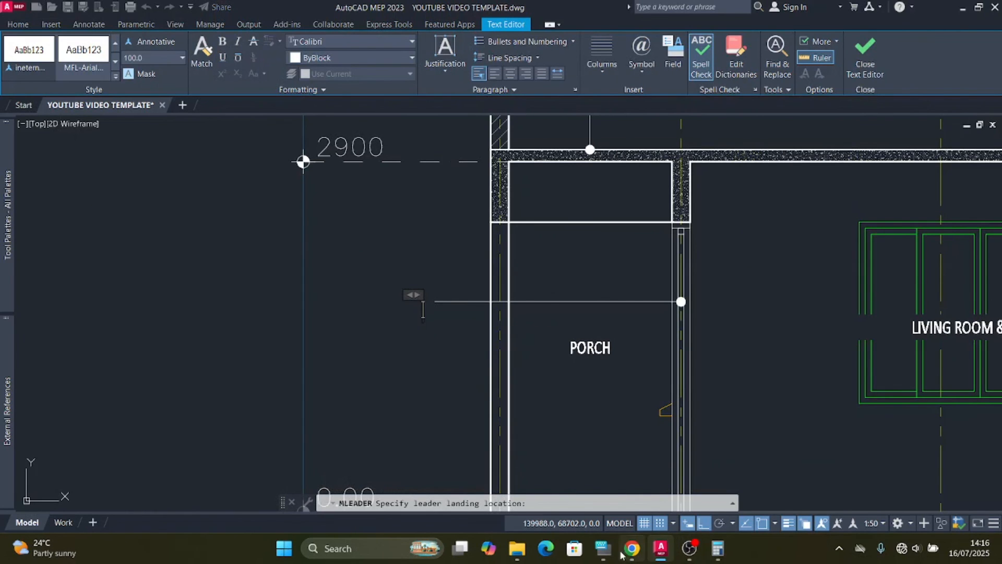
Step: Enter "Door detailed to schedule" as the text of the door leader
key(ctrl+super+o)
click(320, 406)
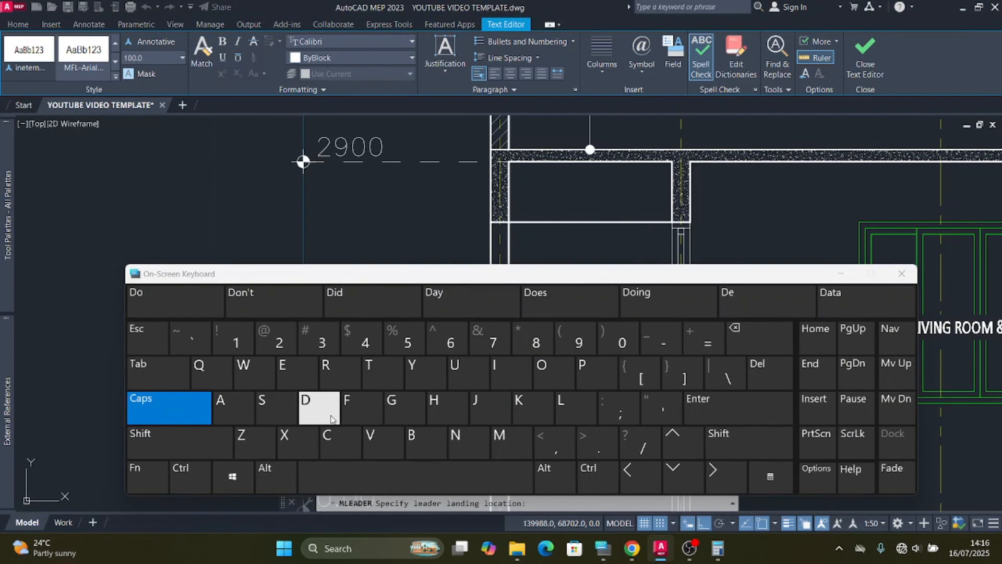
click(553, 374)
click(552, 376)
click(342, 375)
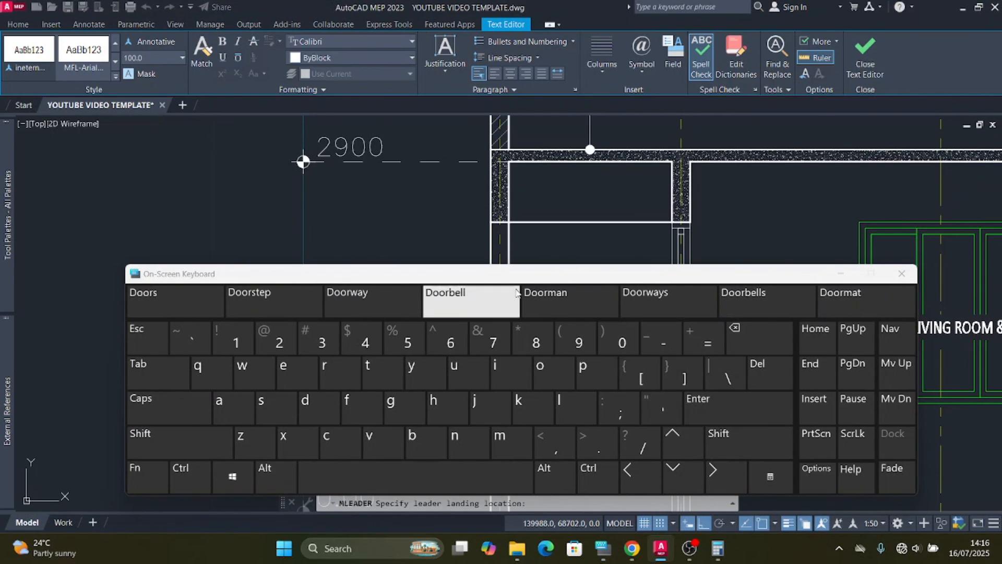
drag(509, 279, 524, 21)
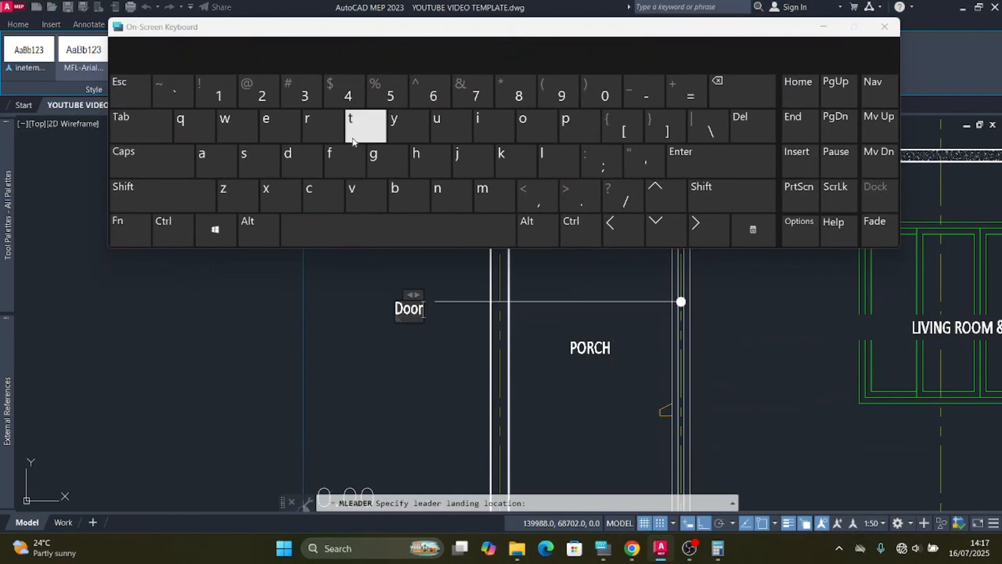
click(424, 239)
click(298, 164)
click(277, 126)
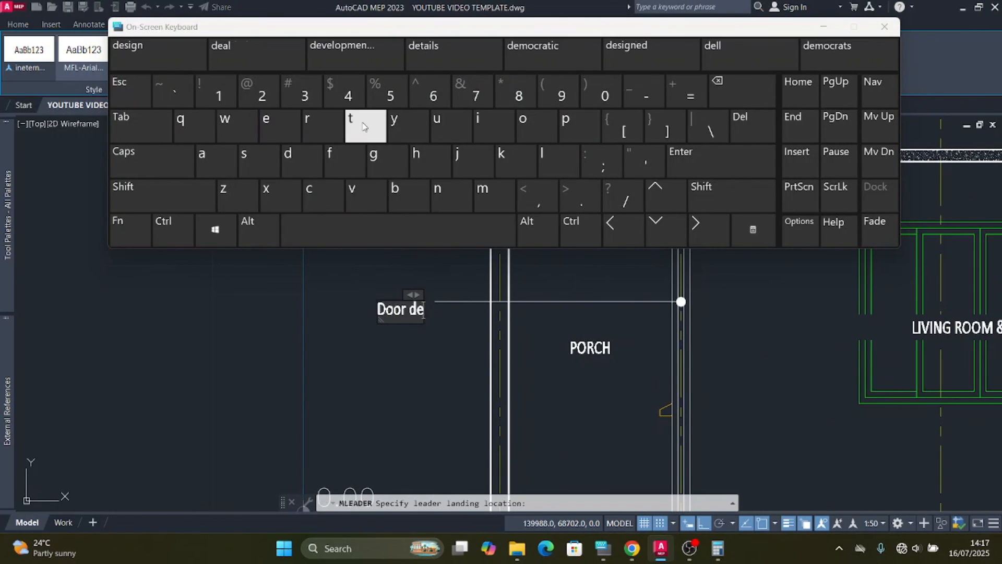
click(360, 125)
click(214, 162)
click(491, 126)
click(549, 164)
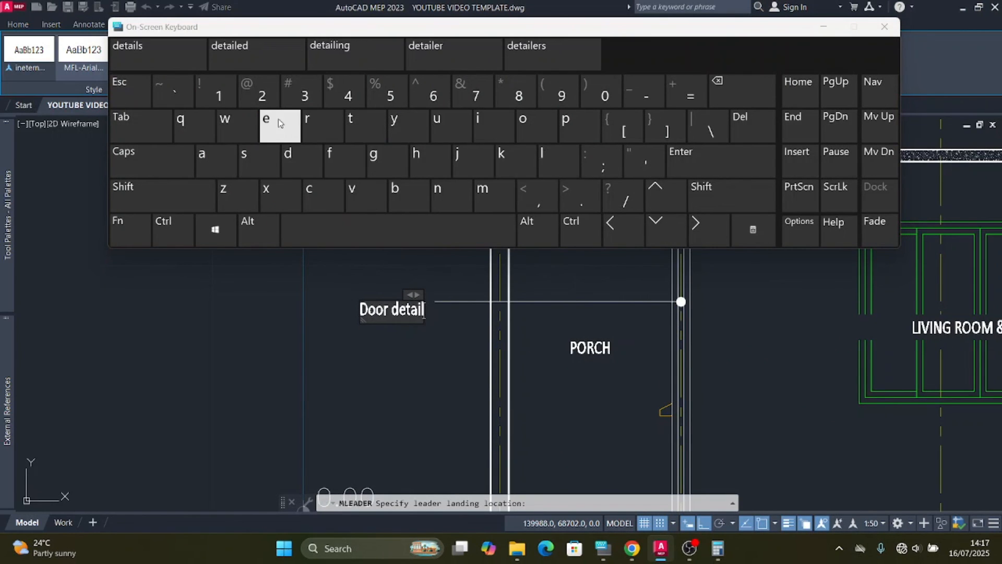
click(266, 126)
click(288, 162)
click(398, 230)
click(358, 126)
click(524, 125)
click(376, 230)
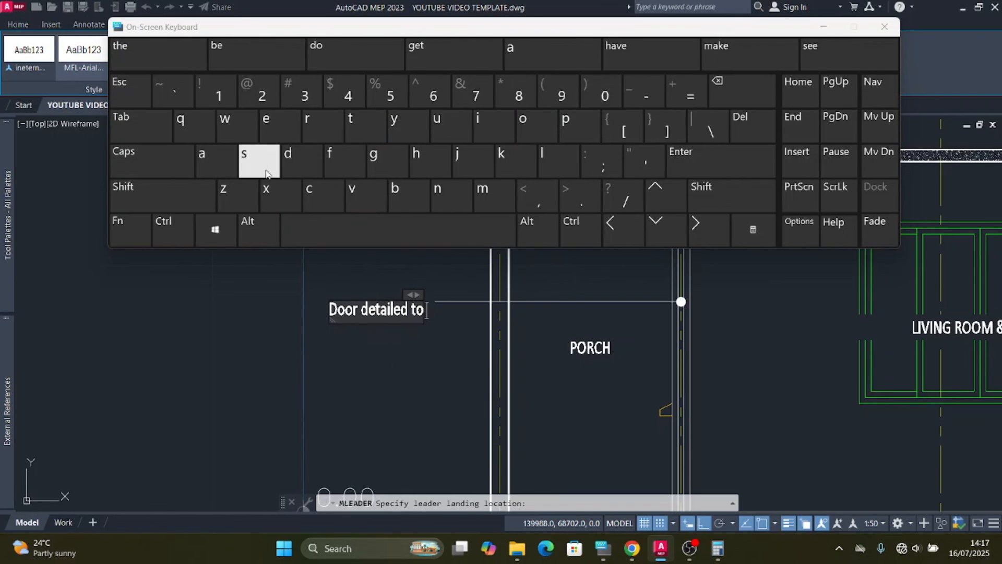
click(258, 159)
click(316, 196)
click(421, 159)
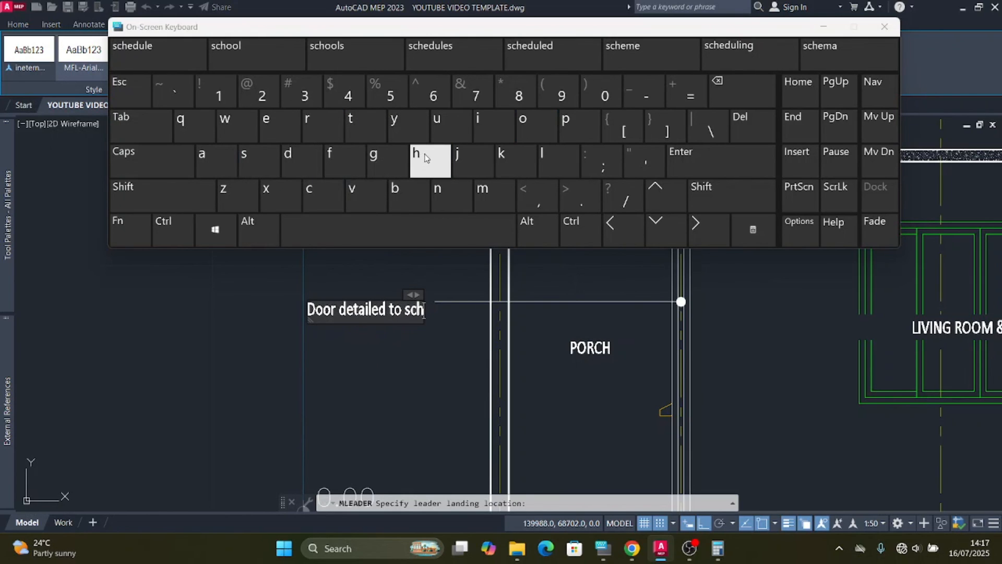
click(453, 54)
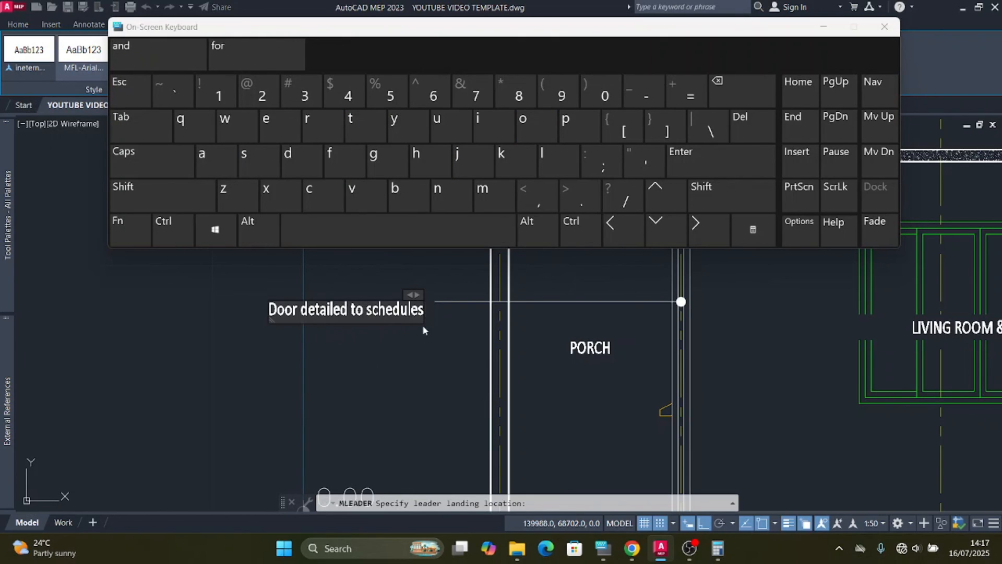
click(823, 27)
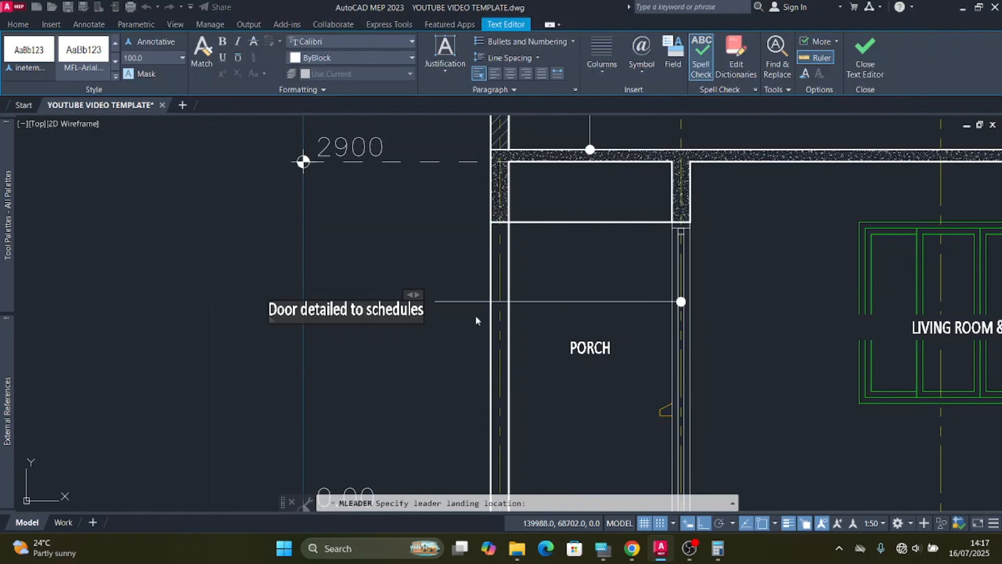
scroll(475, 324, up, 5)
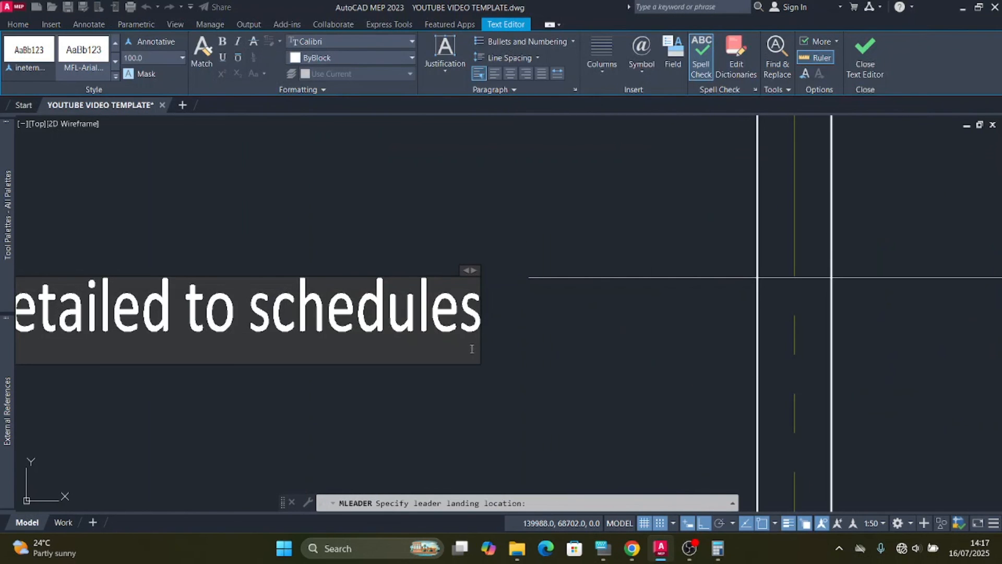
key(BackSpace)
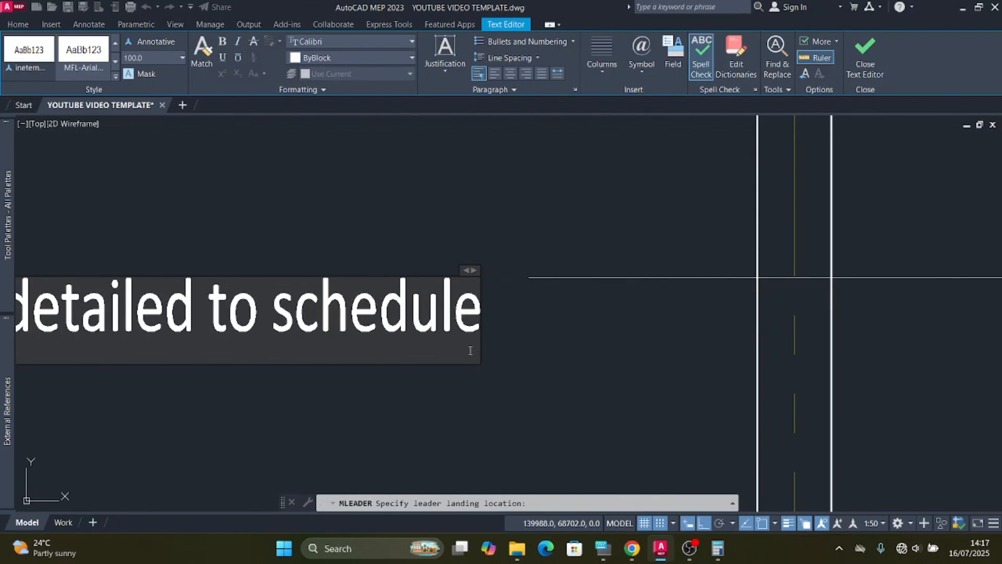
Step: Wrap the door note onto two lines and left-align its text
scroll(473, 350, down, 3)
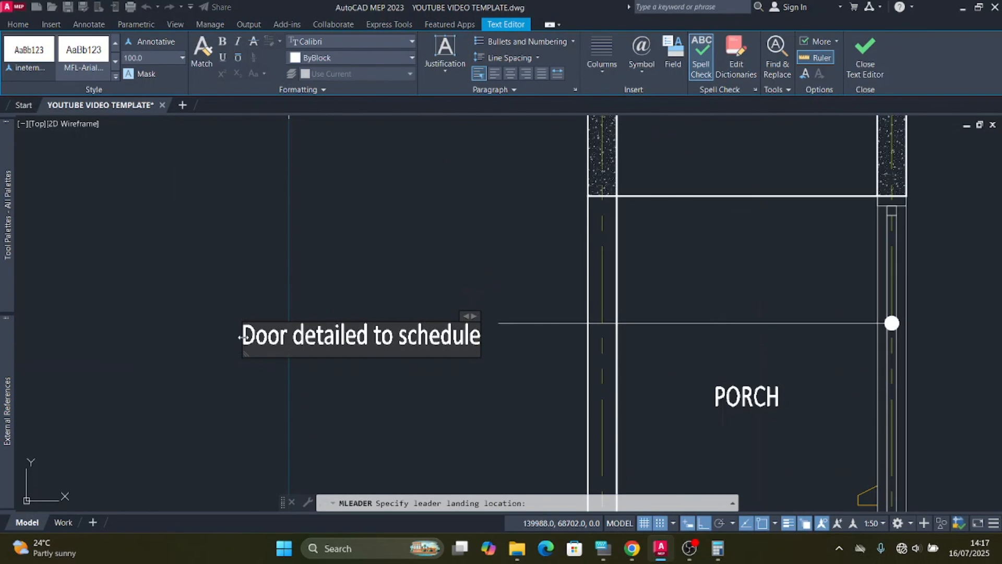
drag(240, 337, 302, 337)
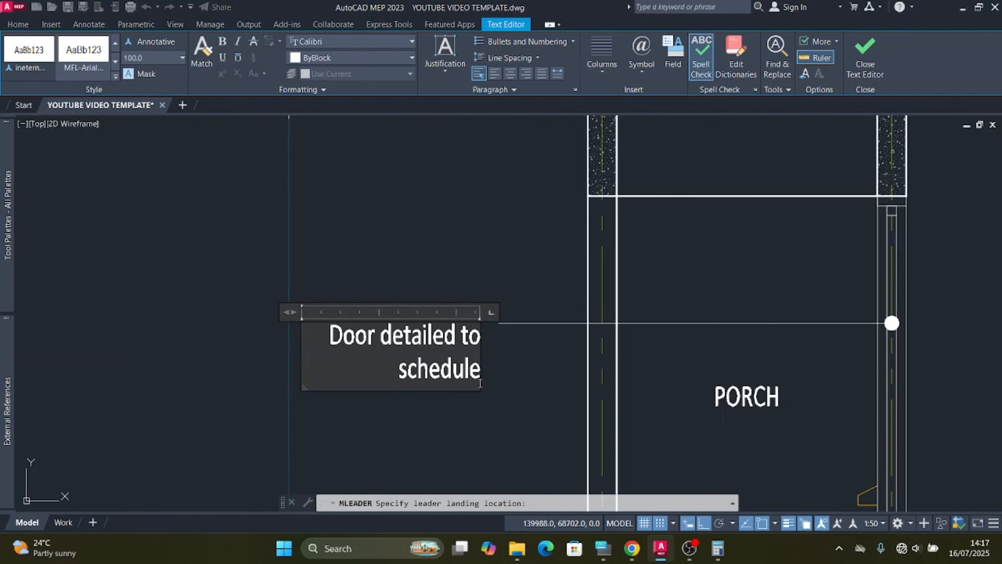
drag(481, 384, 314, 343)
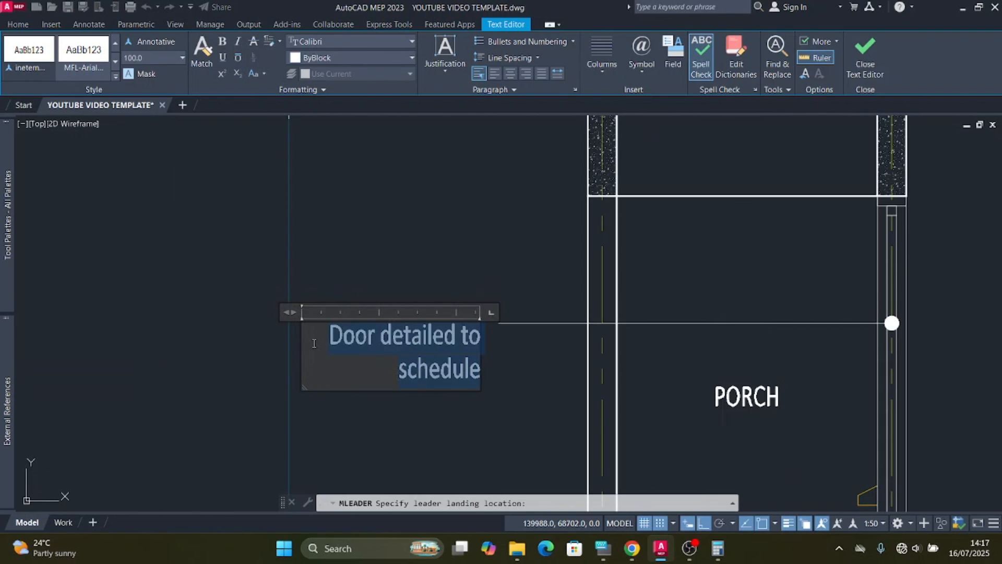
click(495, 76)
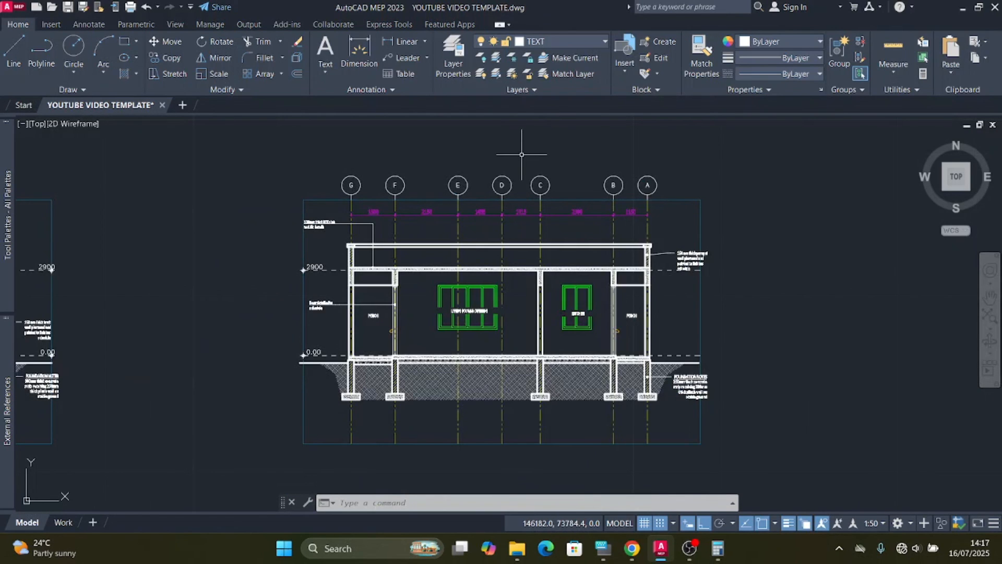